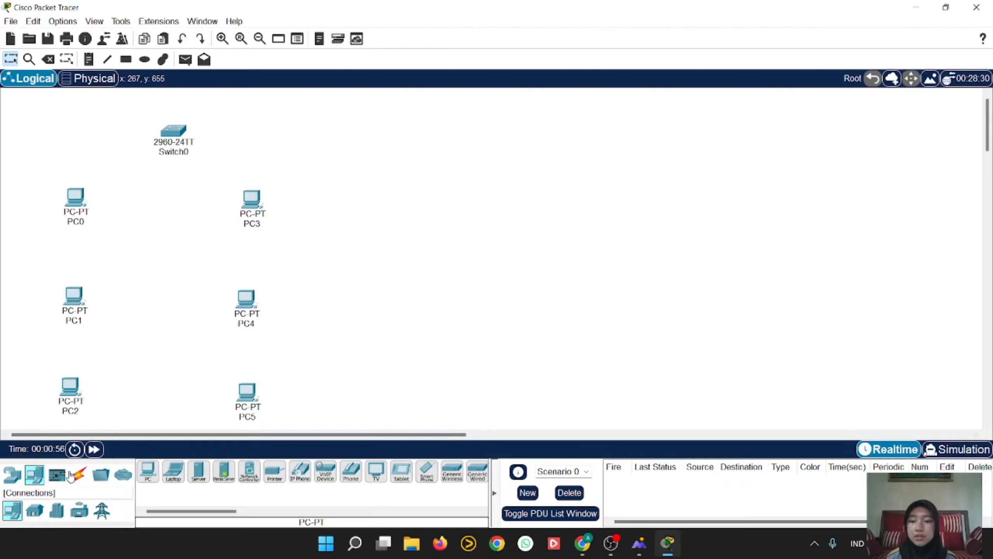
# Cable PC0, PC1 and PC2 to Switch0 using the automatically chosen connection type.
pyautogui.click(78, 474)
pyautogui.click(148, 471)
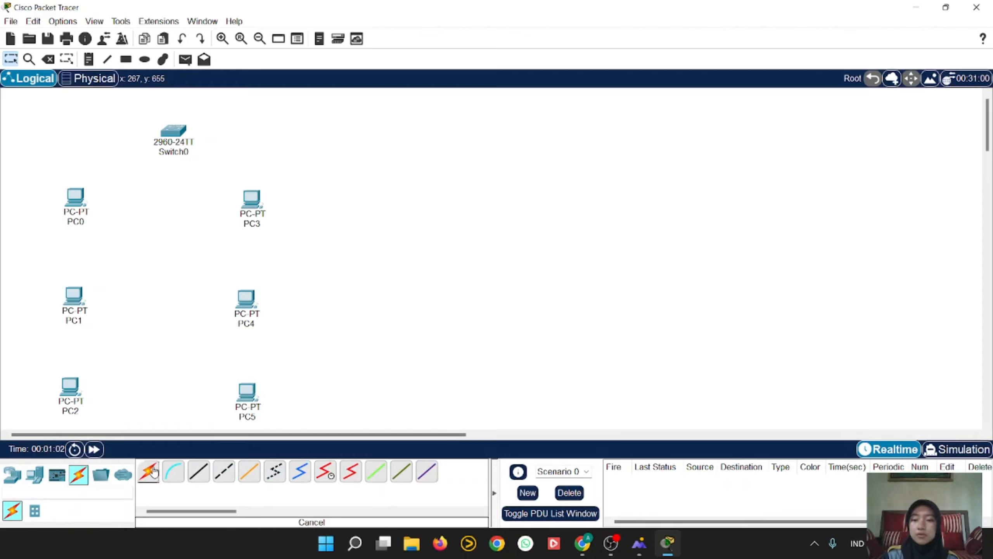
pyautogui.click(73, 202)
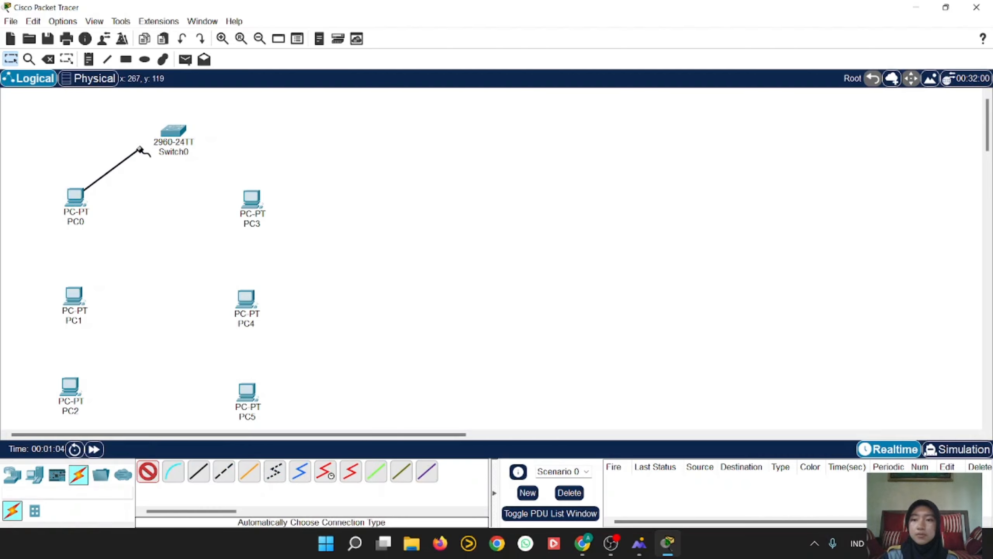
pyautogui.click(159, 152)
pyautogui.click(78, 296)
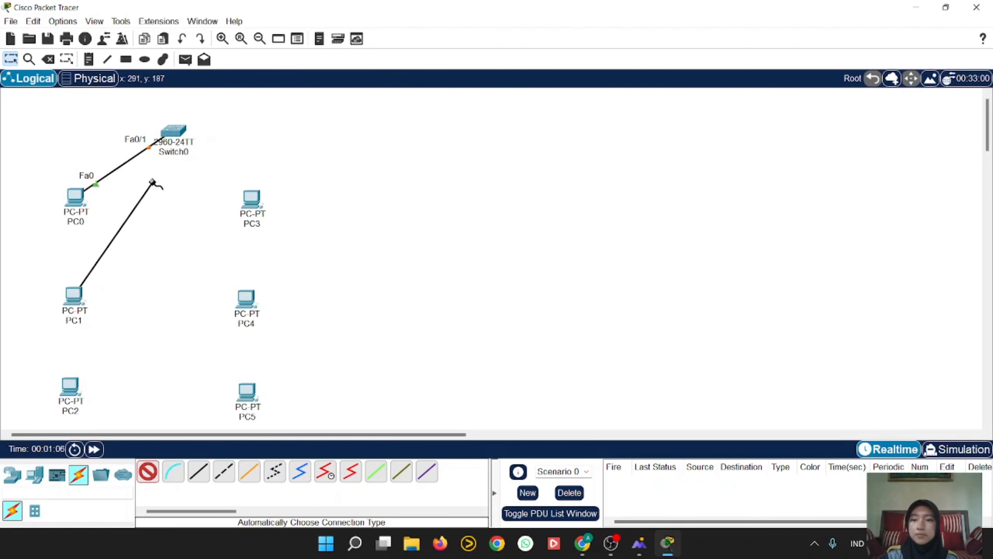
pyautogui.click(173, 133)
pyautogui.click(75, 386)
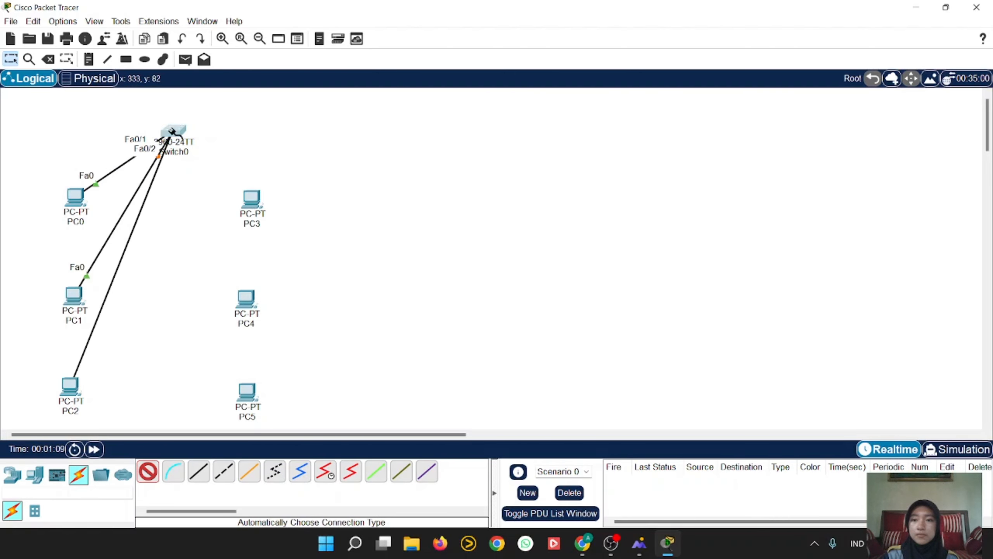
pyautogui.click(173, 133)
# Cable PC3, PC4 and PC5 to Switch0 with the same automatic connection type, and end cabling.
pyautogui.click(251, 199)
pyautogui.click(172, 135)
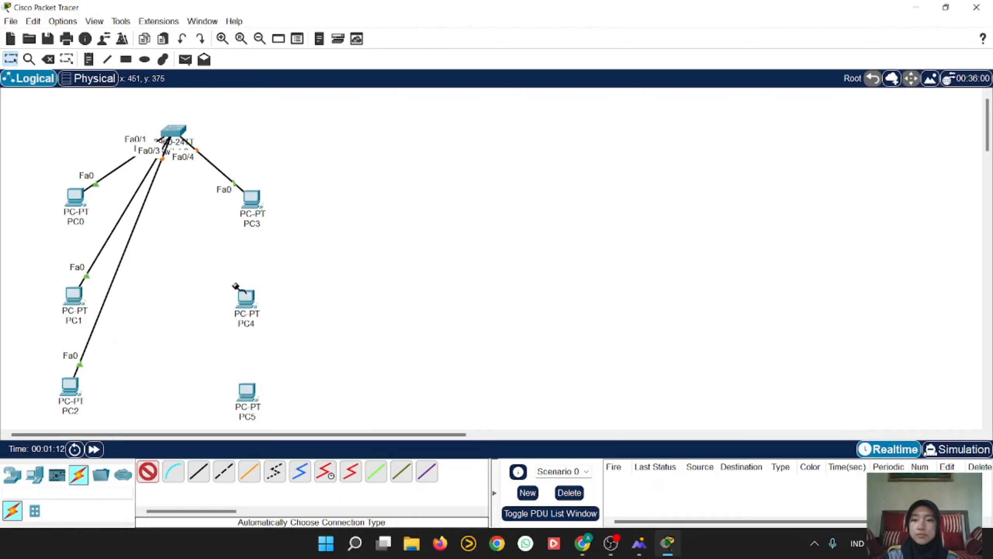
pyautogui.click(245, 297)
pyautogui.click(174, 134)
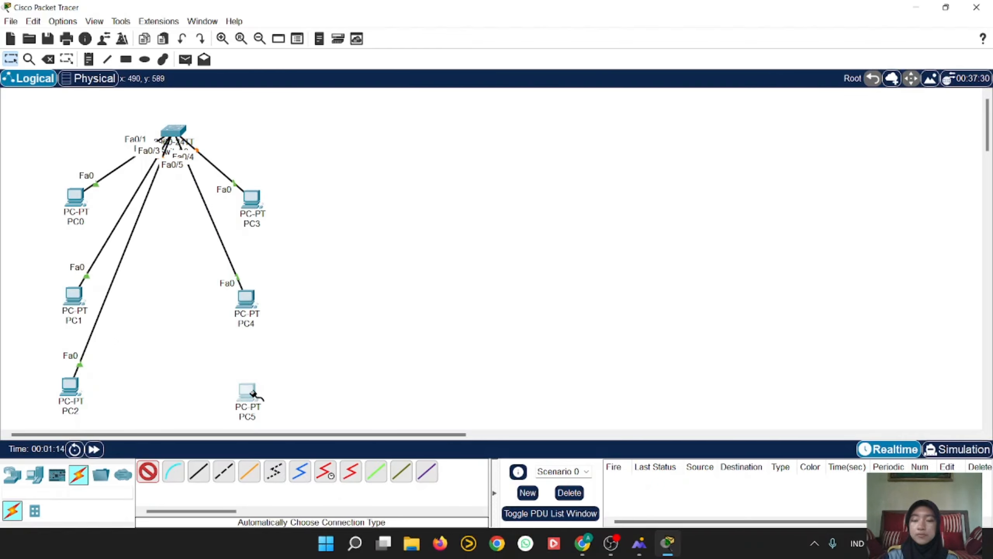
pyautogui.click(247, 393)
pyautogui.click(169, 130)
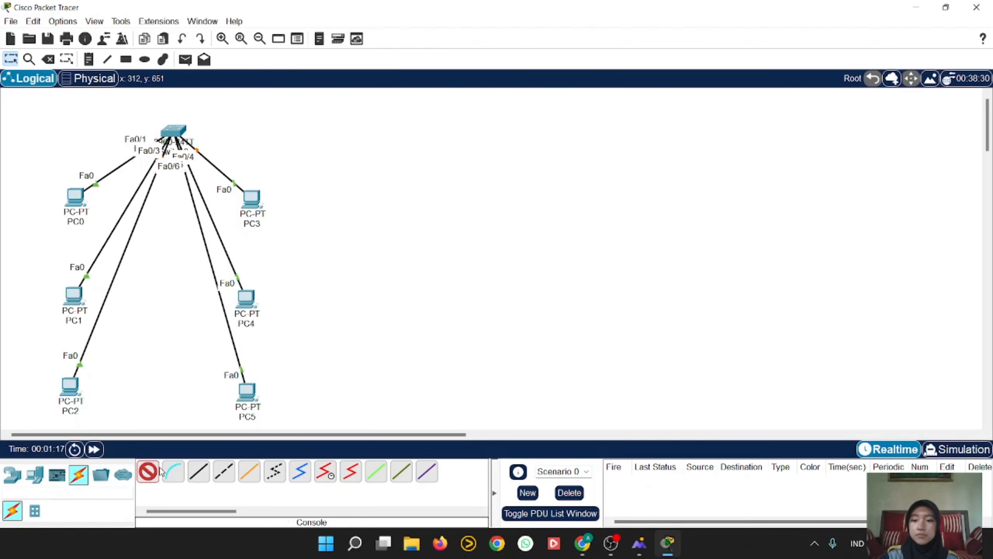
pyautogui.click(148, 471)
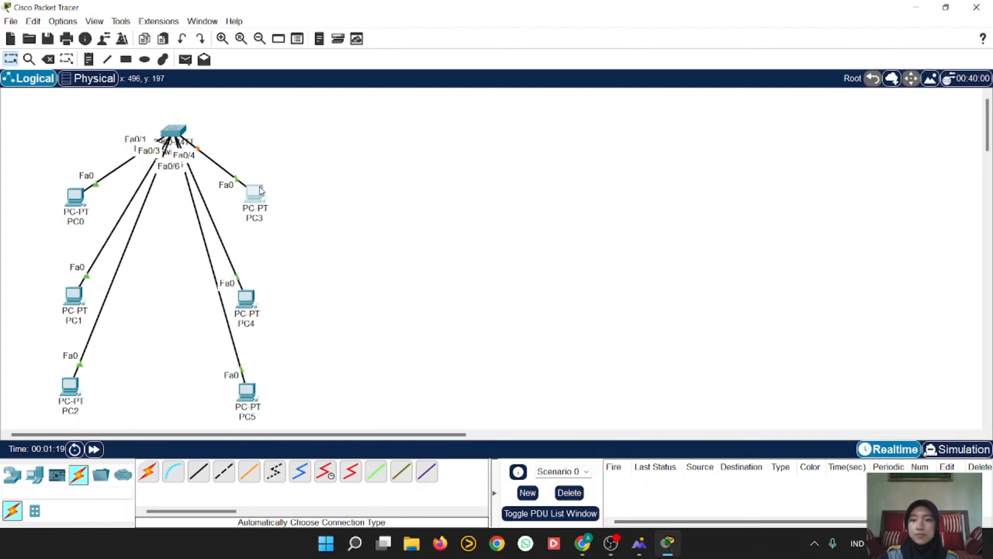
# Spread the two PC columns slightly outward and upward, moving PC0 to PC2 and PC3 to PC5 away from each other.
pyautogui.moveTo(259, 194); pyautogui.dragTo(267, 177)
pyautogui.moveTo(74, 193); pyautogui.dragTo(66, 177)
pyautogui.moveTo(76, 305); pyautogui.dragTo(69, 289)
pyautogui.moveTo(239, 295); pyautogui.dragTo(251, 278)
pyautogui.moveTo(249, 389); pyautogui.dragTo(258, 373)
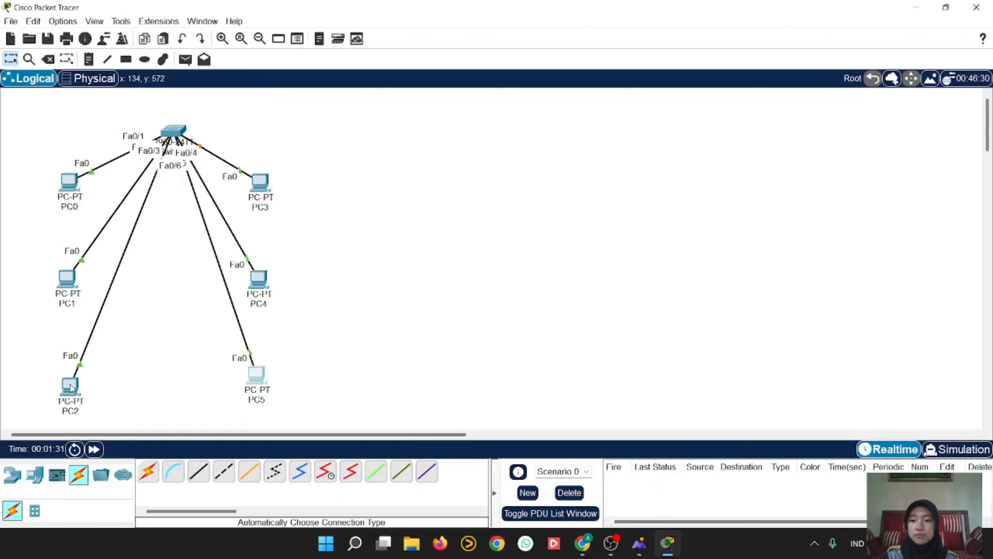
pyautogui.moveTo(70, 385); pyautogui.dragTo(67, 379)
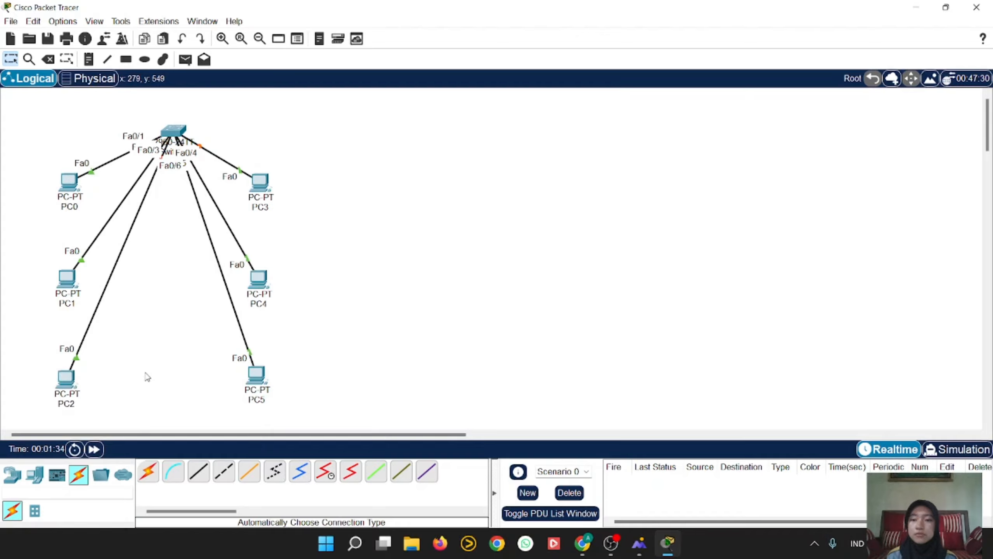
pyautogui.moveTo(263, 179); pyautogui.dragTo(267, 187)
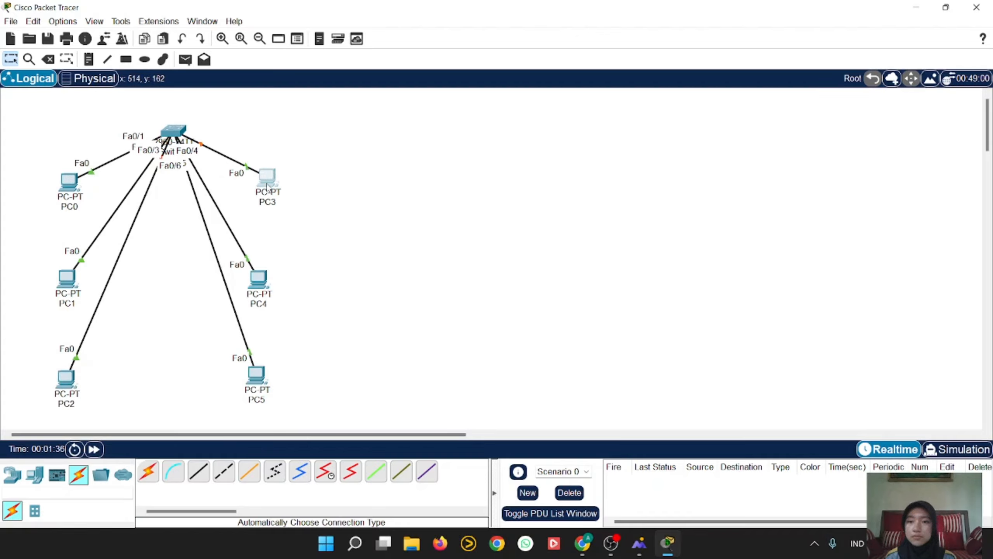
pyautogui.moveTo(261, 282); pyautogui.dragTo(269, 274)
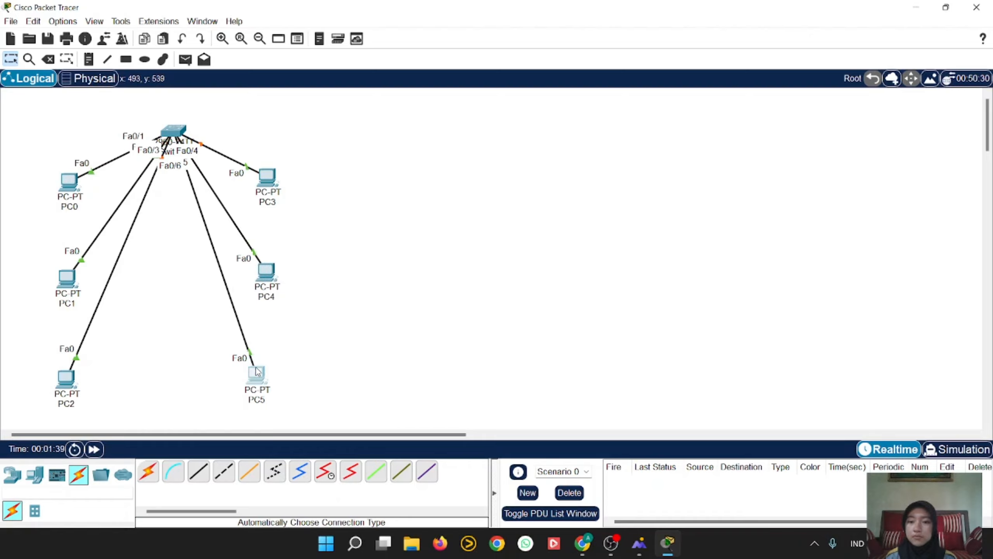
pyautogui.moveTo(256, 373); pyautogui.dragTo(264, 372)
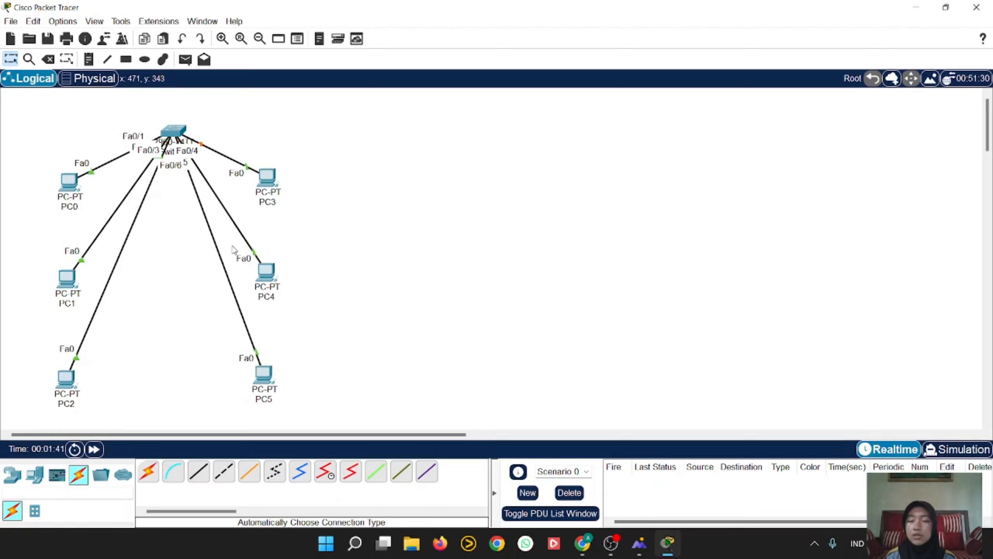
# Draw three unfilled black-outlined rectangles: one around the whole topology, one around PC0 to PC2 and one around PC3 to PC5.
pyautogui.click(126, 59)
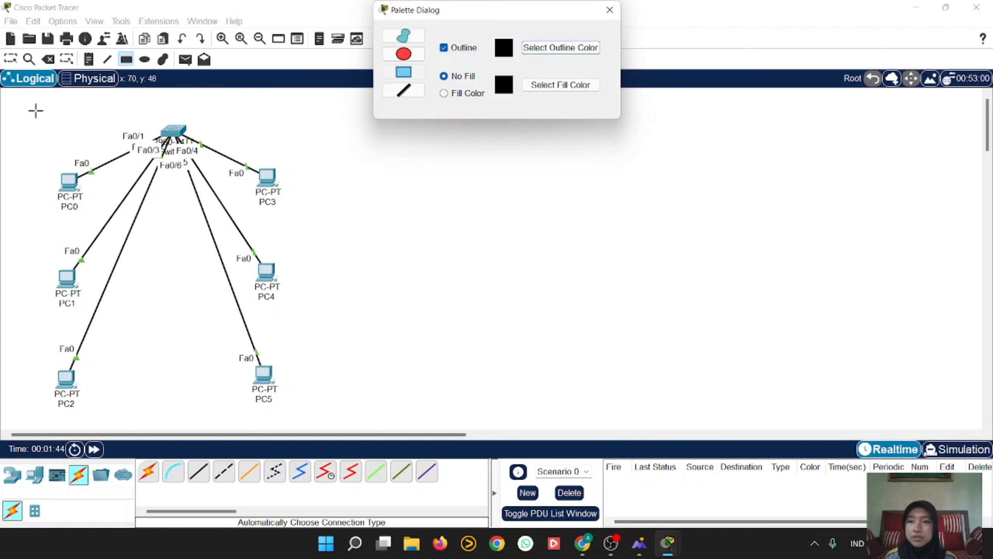
pyautogui.moveTo(17, 98); pyautogui.dragTo(332, 424)
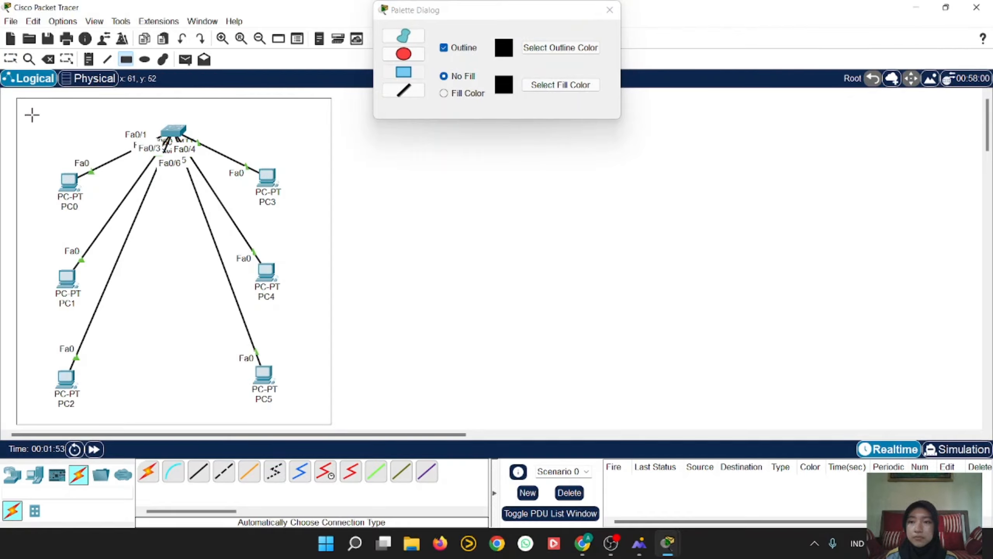
pyautogui.moveTo(31, 114); pyautogui.dragTo(139, 400)
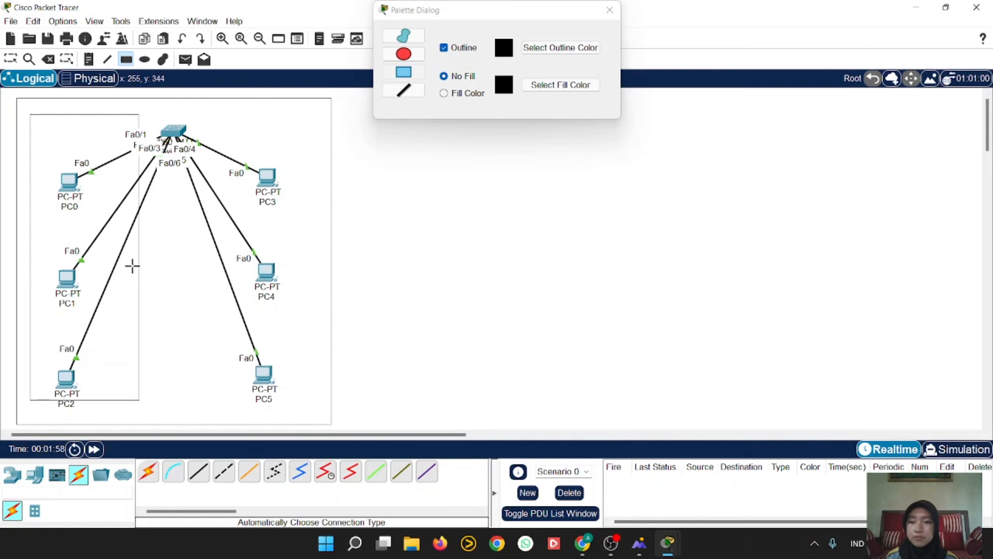
pyautogui.moveTo(223, 114); pyautogui.dragTo(318, 410)
# Delete the inner rectangle around PC0, PC1 and PC2.
pyautogui.click(48, 59)
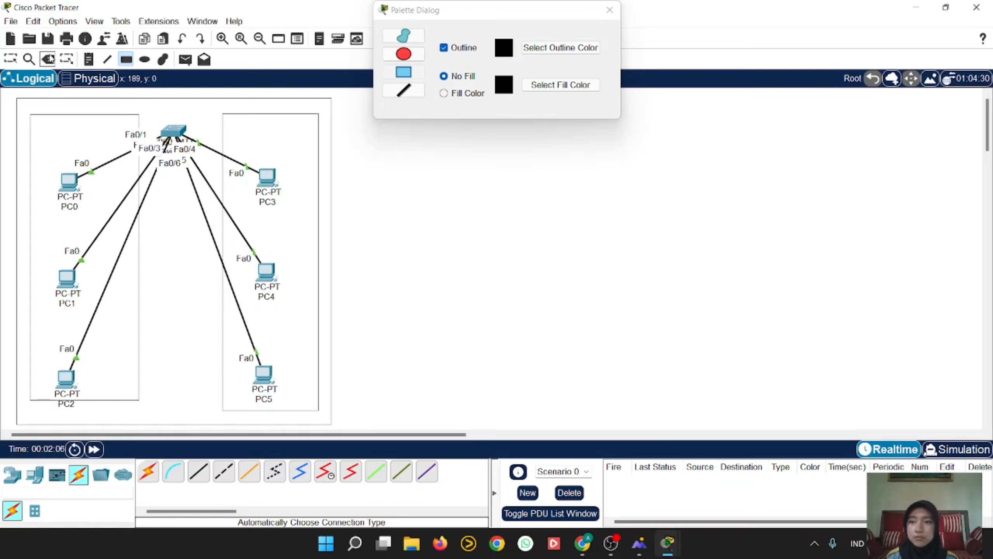
pyautogui.click(78, 114)
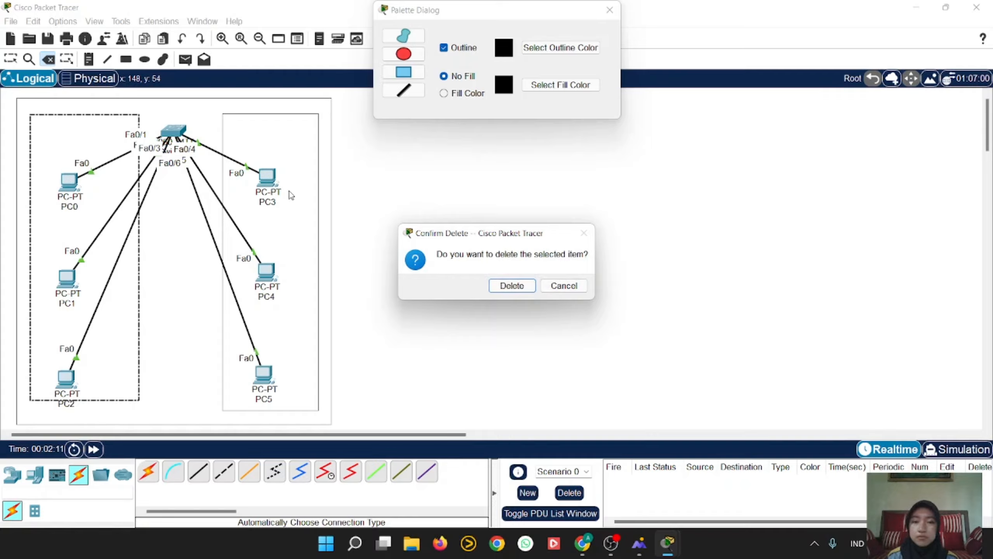
pyautogui.click(513, 284)
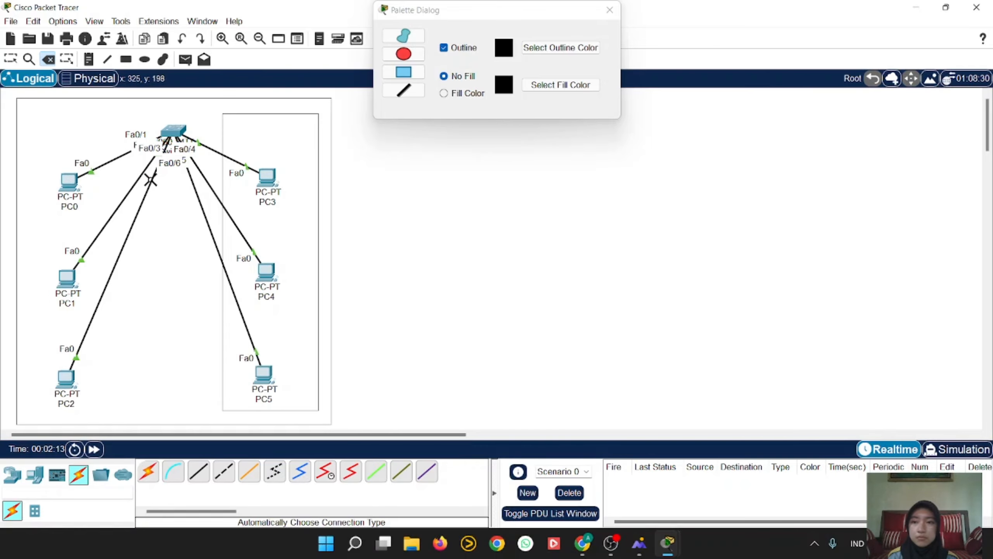
# Draw a narrower, taller unfilled rectangle fully enclosing PC0, PC1 and PC2 and their labels, and close the drawing palette.
pyautogui.click(89, 59)
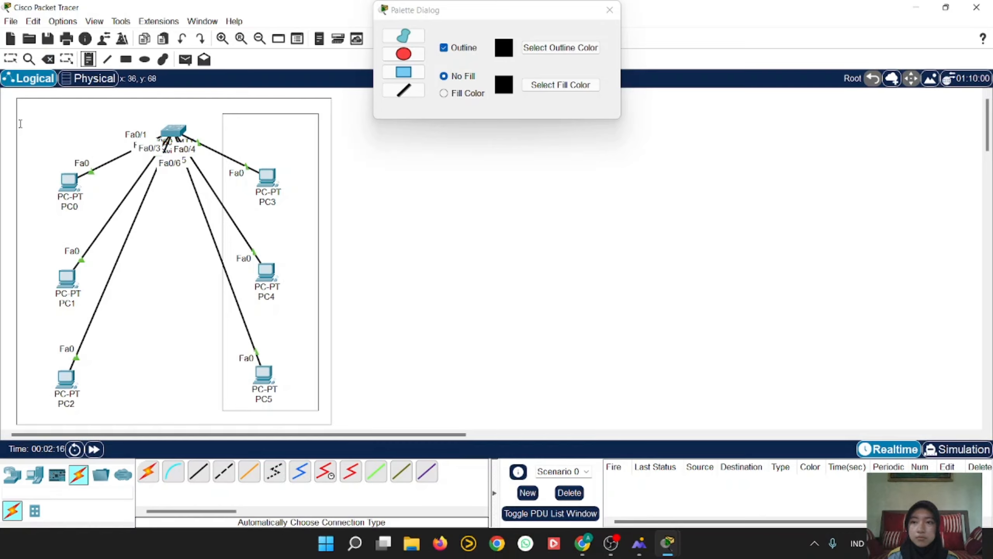
pyautogui.click(122, 63)
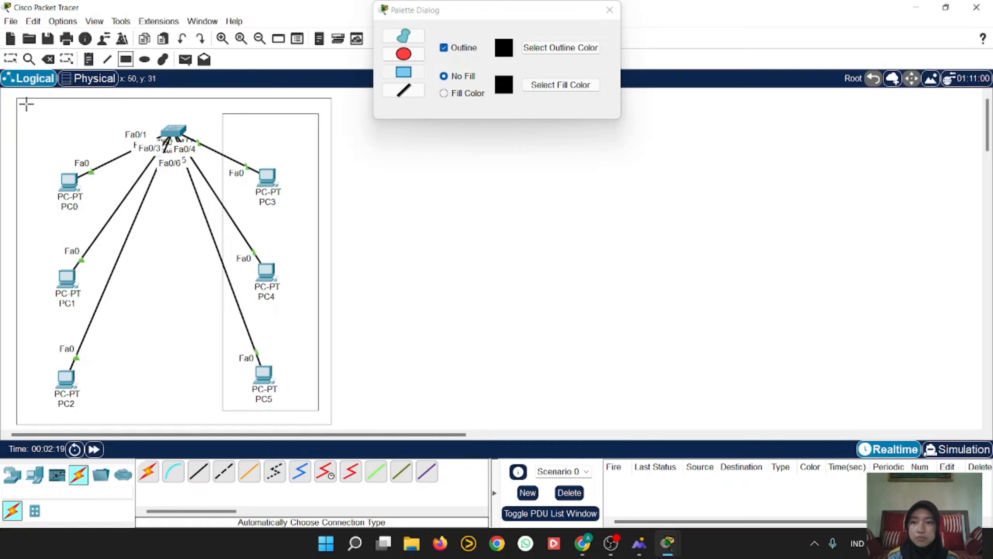
pyautogui.moveTo(24, 112)
pyautogui.mouseDown()
pyautogui.moveTo(116, 222)
pyautogui.moveTo(126, 411)
pyautogui.mouseUp()
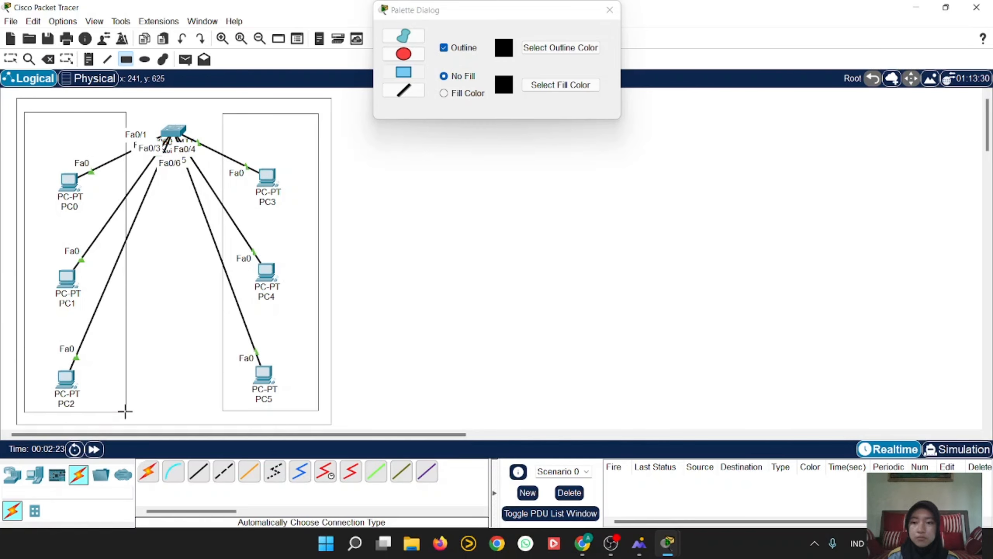
pyautogui.click(11, 59)
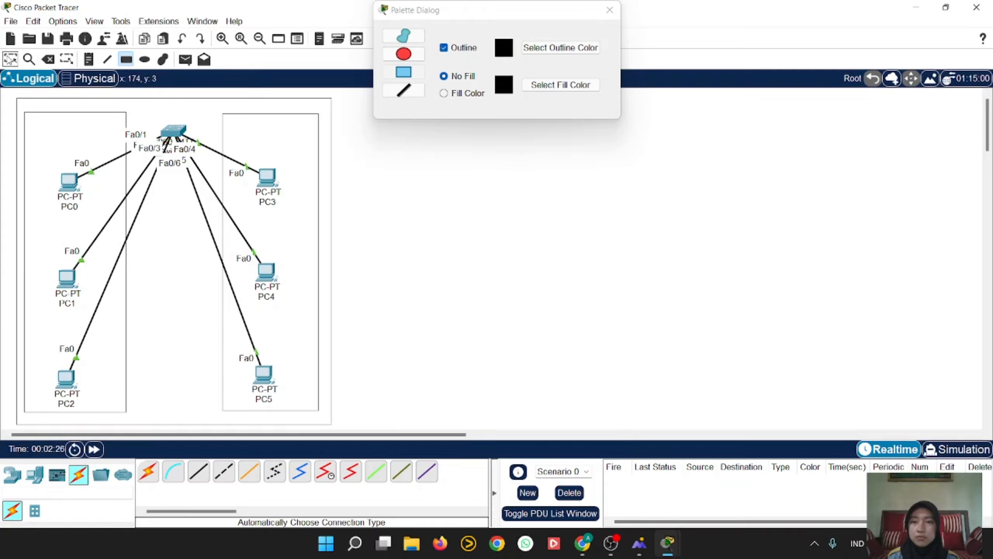
pyautogui.click(609, 9)
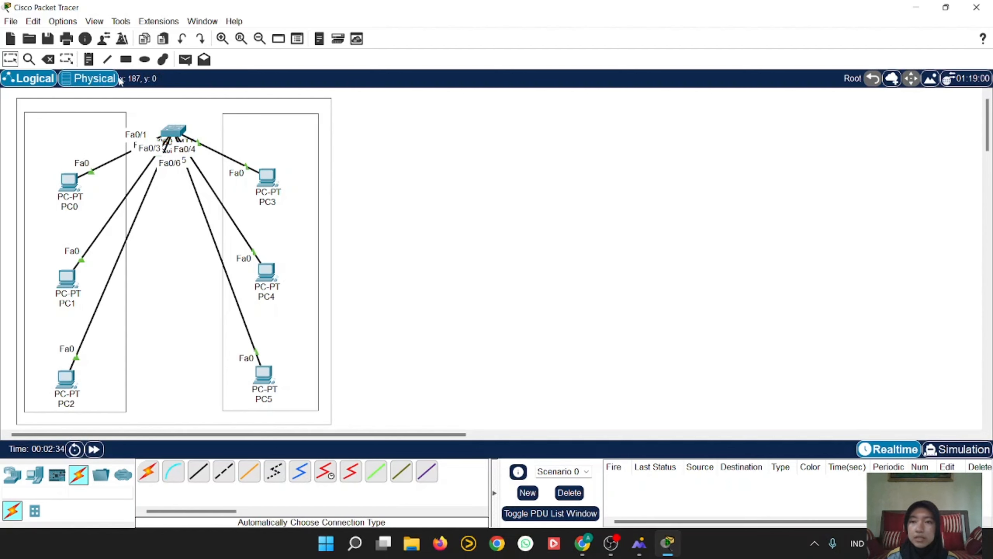
# Add network address notes inside the inner rectangles: 192.168.10.0/24 above PC0 and 192.168.20.0/24 above PC3.
pyautogui.click(88, 58)
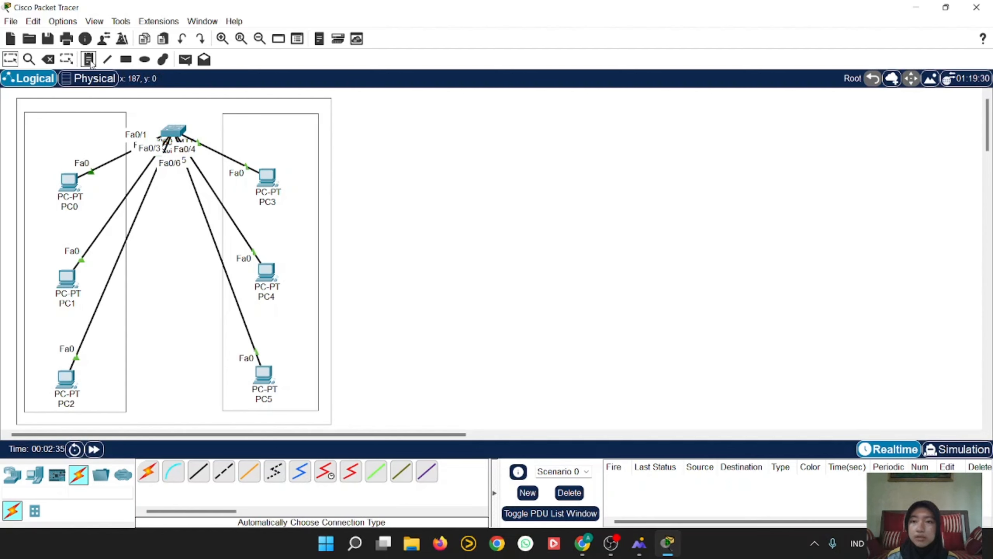
pyautogui.click(42, 124)
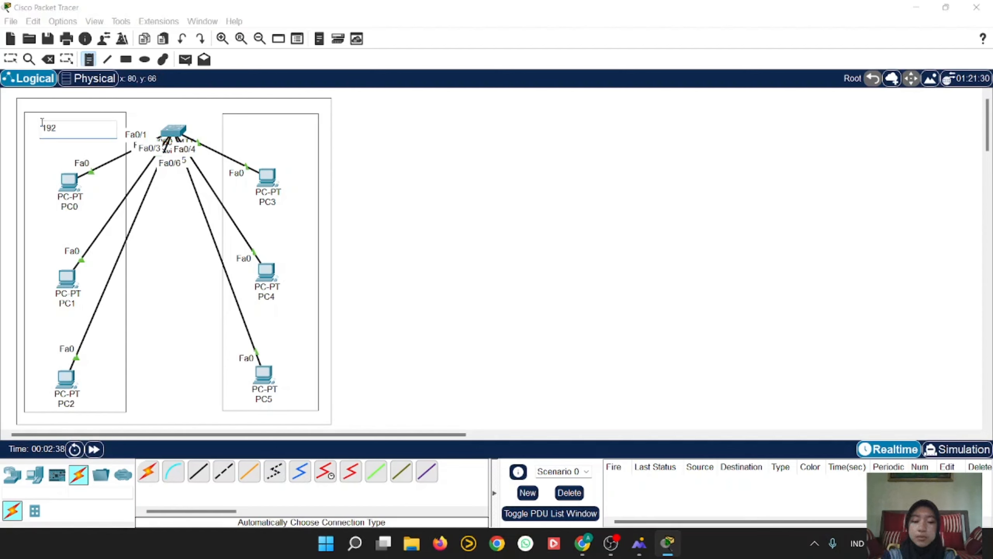
pyautogui.write('192.1')
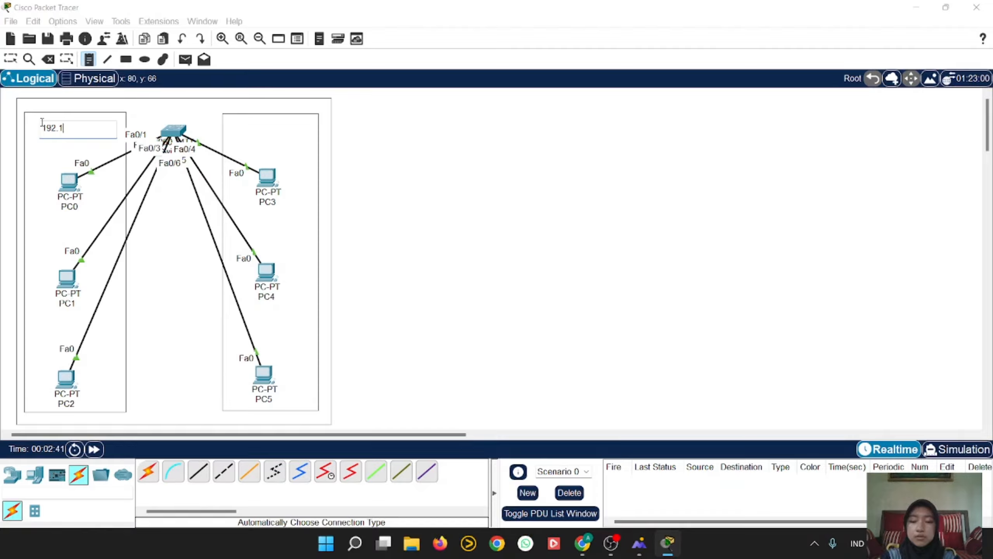
pyautogui.write('68.10.0/24')
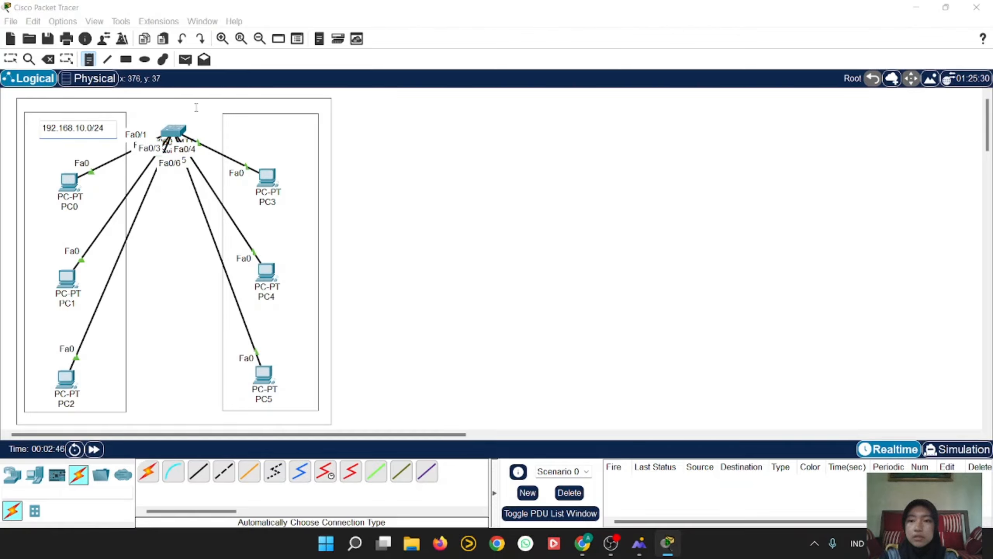
pyautogui.click(240, 123)
pyautogui.write('192.168.20.0/24')
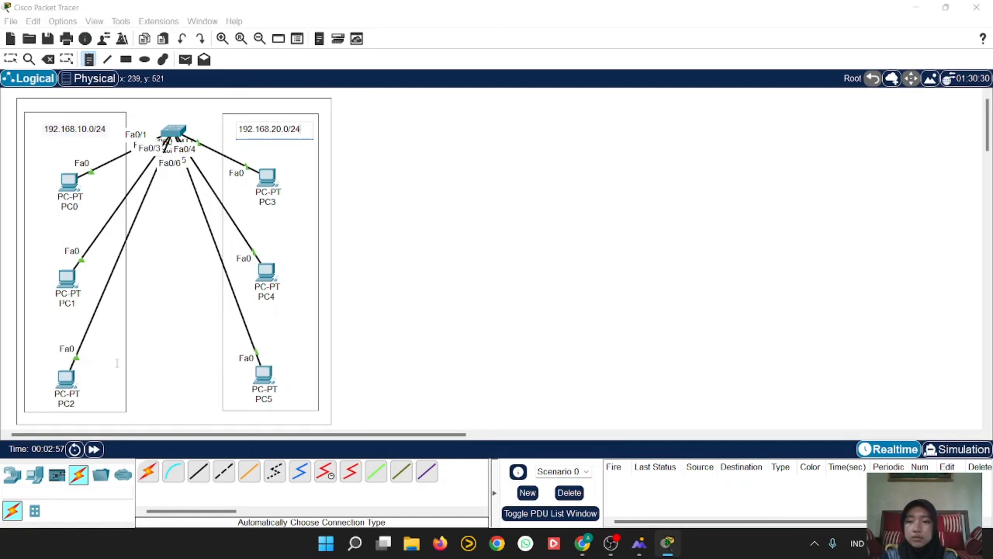
# Add the notes VLAN 10 beside PC2 and VLAN 20 beside PC5, and return to selection mode.
pyautogui.click(84, 369)
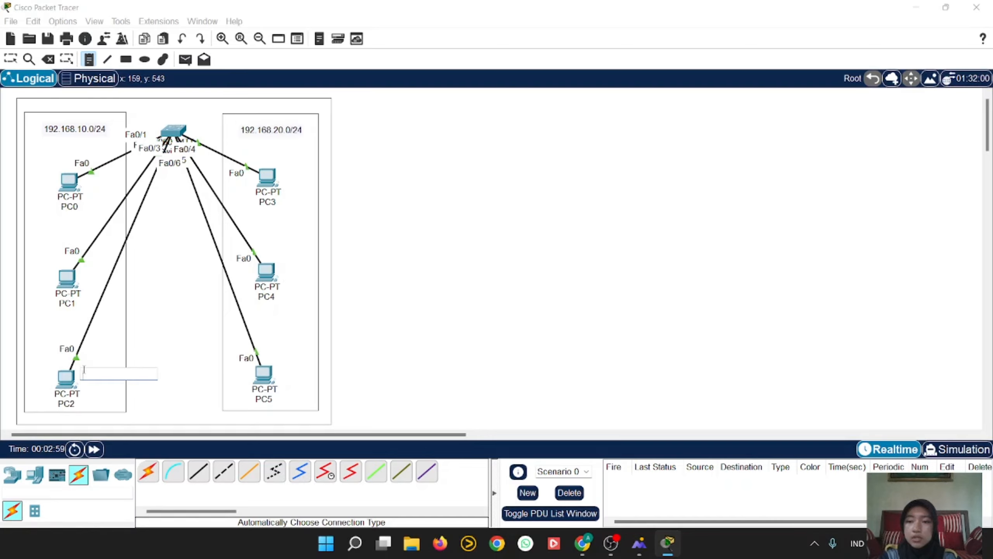
pyautogui.write('v')
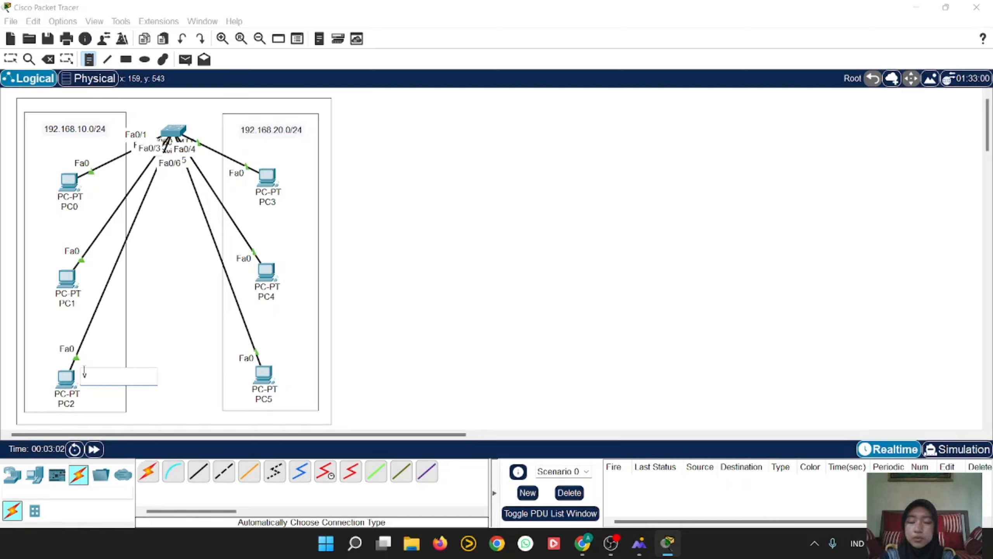
pyautogui.write('LAN 10')
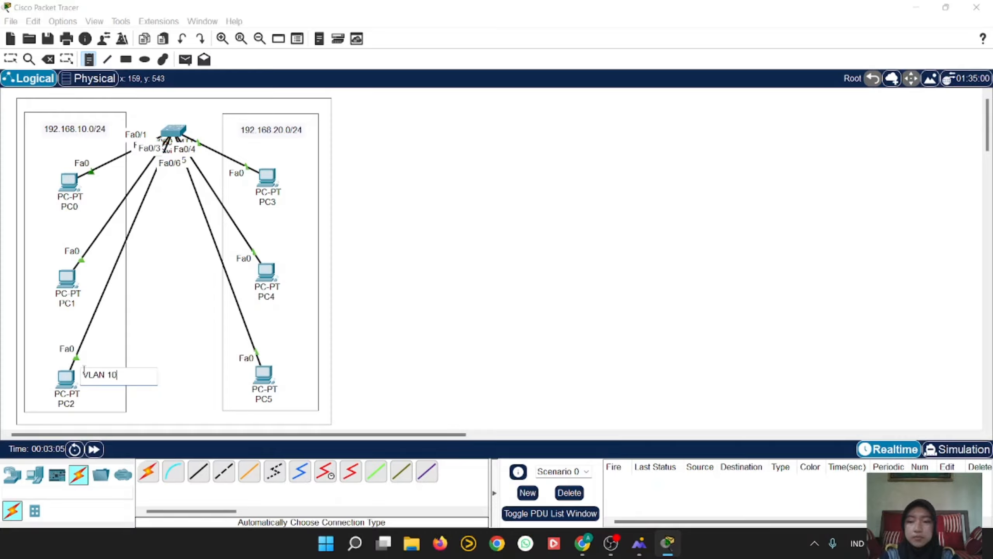
pyautogui.click(281, 353)
pyautogui.write('VLAN 20')
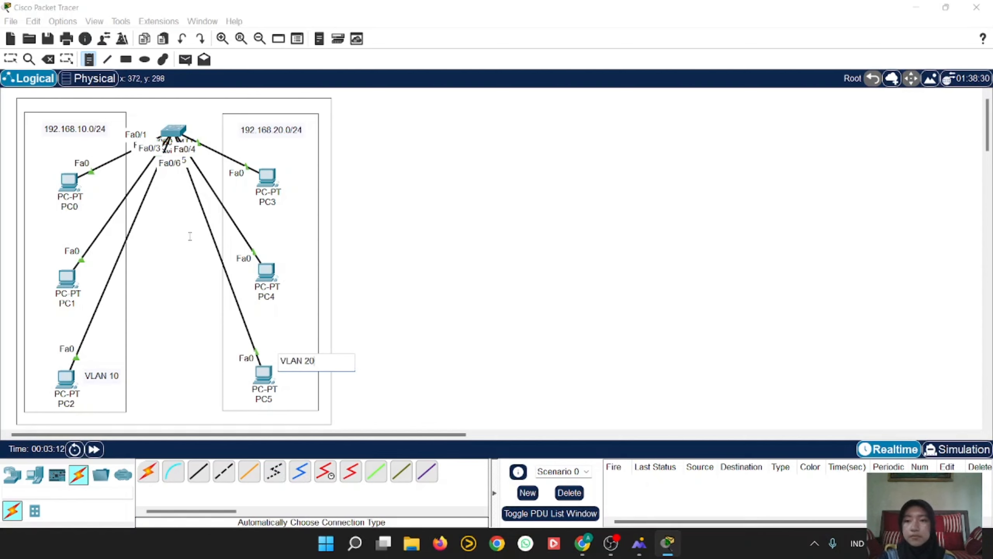
pyautogui.click(167, 215)
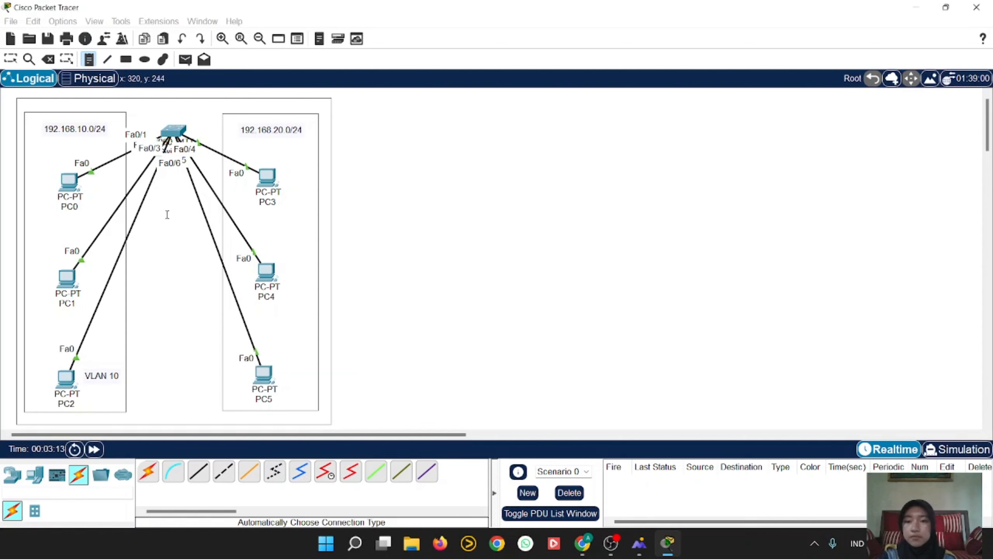
pyautogui.click(10, 60)
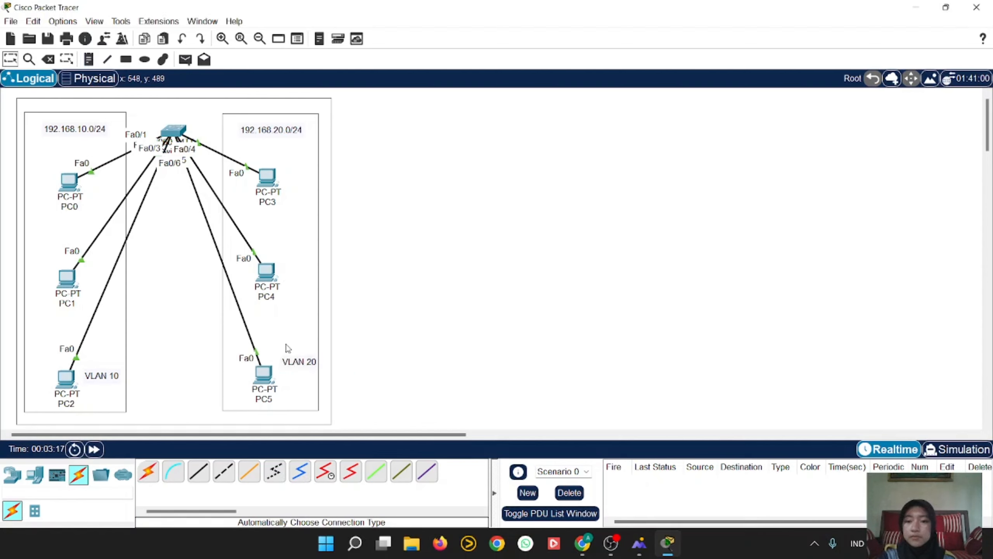
# Move the VLAN 20 note slightly lower so it sits level with the PC5 icon.
pyautogui.moveTo(301, 365); pyautogui.dragTo(300, 373)
pyautogui.click(213, 337)
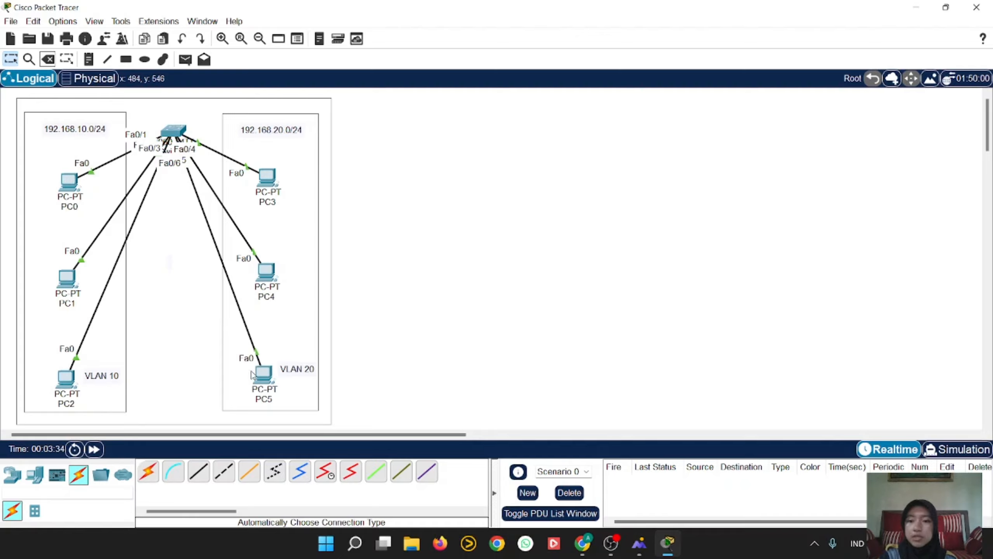
# Rename the three PCs in the 192.168.20.0/24 group, from the lowest upward, as PC6, PC5 and PC4.
pyautogui.click(270, 400)
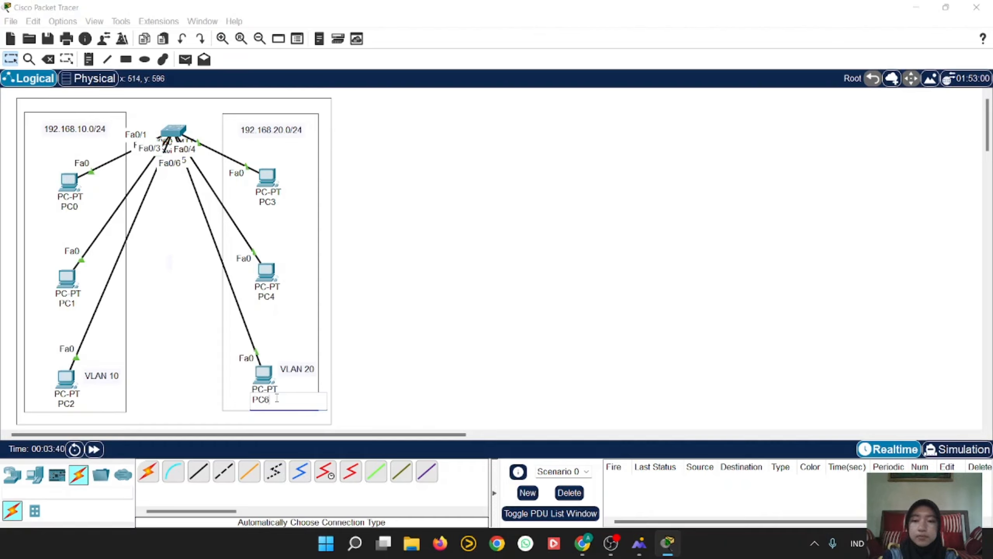
pyautogui.click(274, 296)
pyautogui.doubleClick(274, 296)
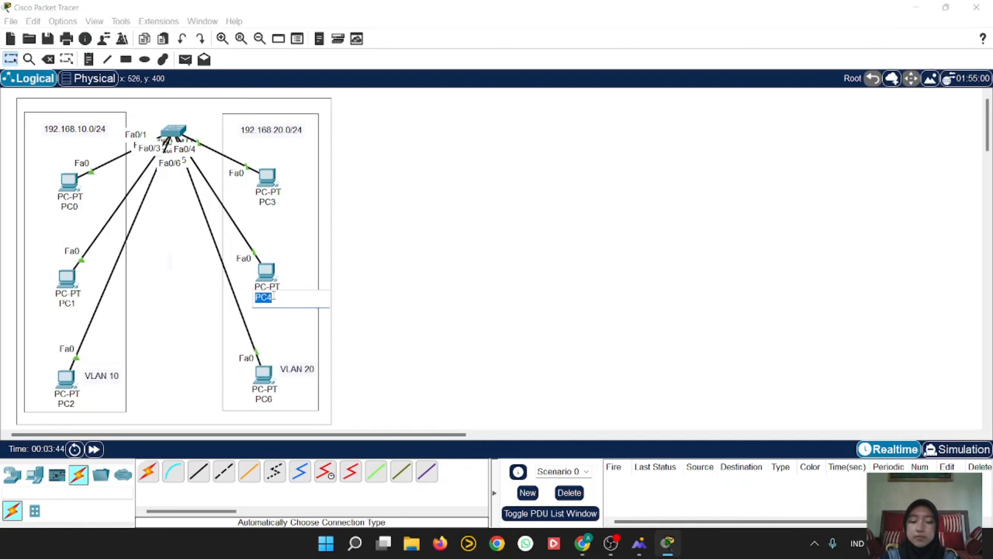
pyautogui.click(274, 296)
pyautogui.write('5')
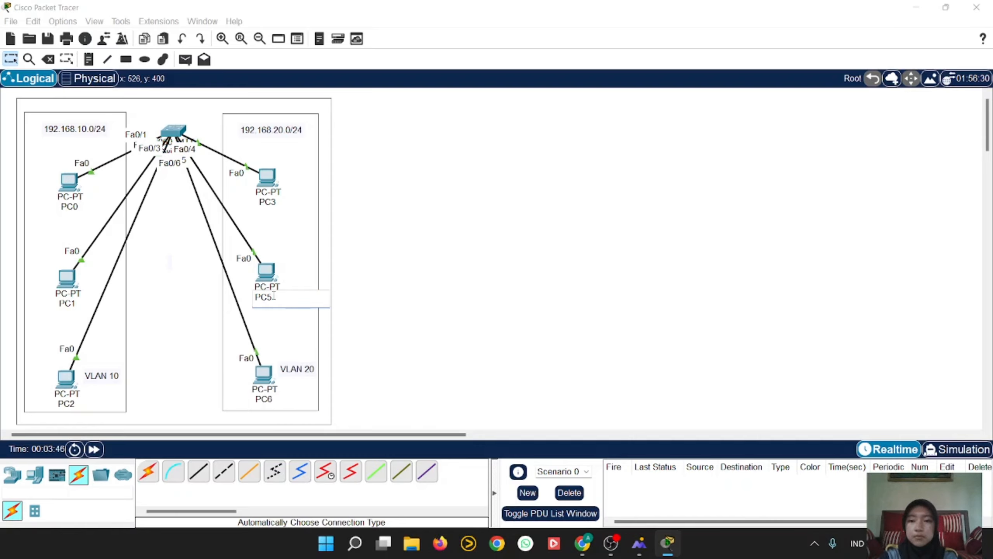
pyautogui.click(268, 202)
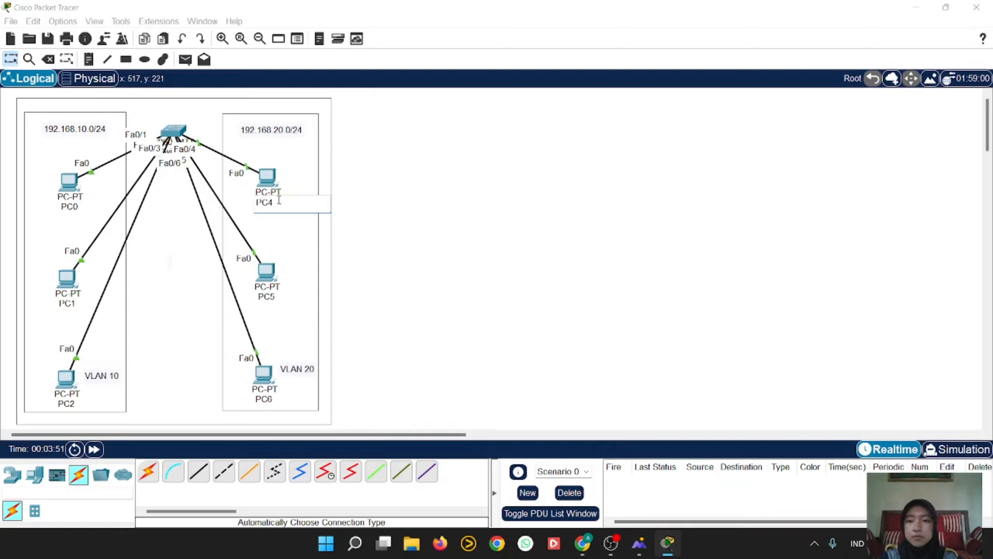
# Rename the three PCs in the 192.168.10.0/24 group, from the lowest upward, as PC3, PC2 and PC1, and return to selection mode.
pyautogui.click(72, 404)
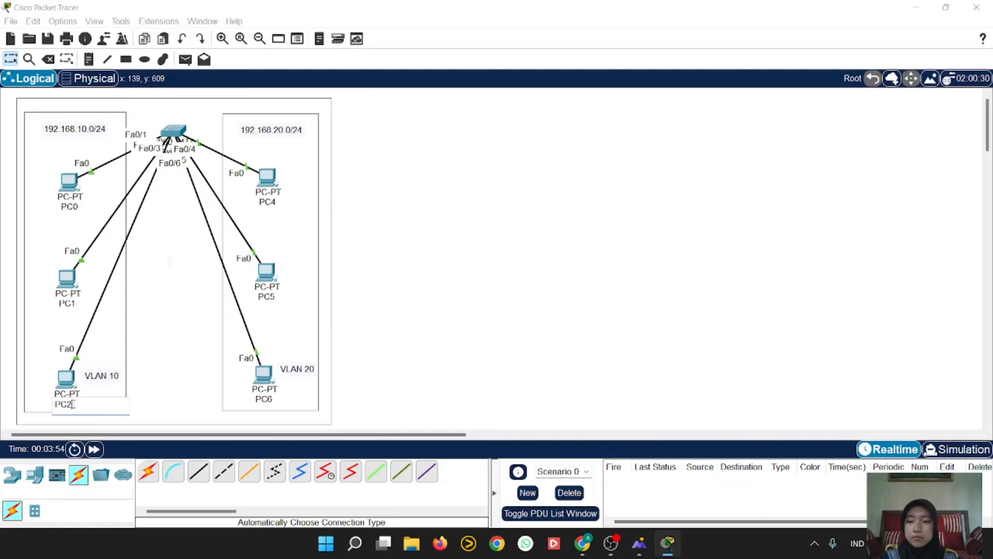
pyautogui.doubleClick(72, 403)
pyautogui.click(73, 404)
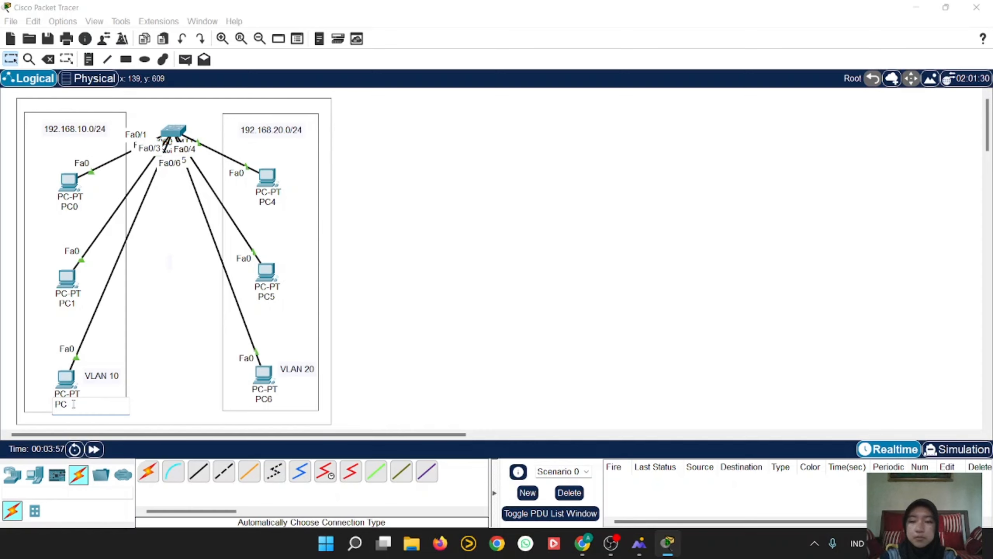
pyautogui.write('3')
pyautogui.click(66, 306)
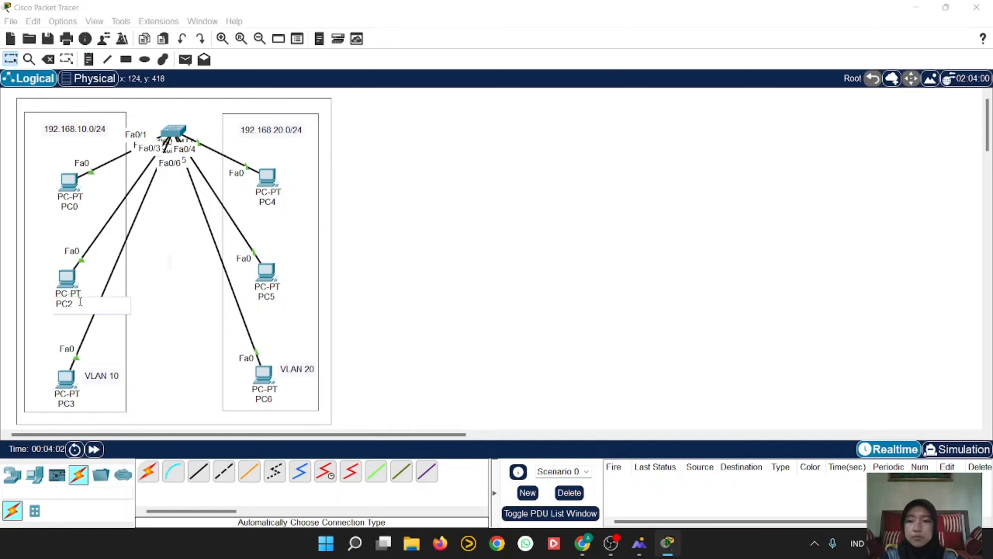
pyautogui.write('2')
pyautogui.click(78, 206)
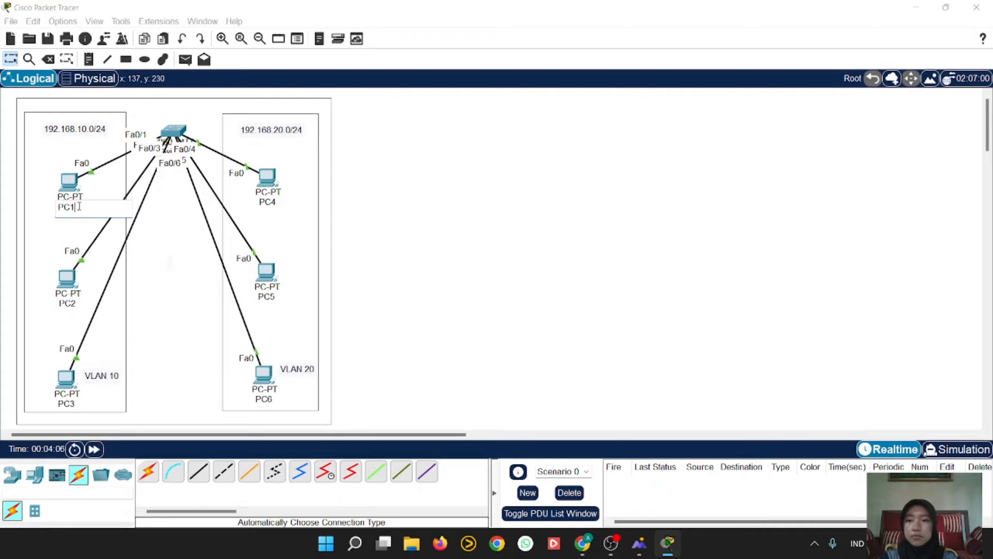
pyautogui.doubleClick(184, 217)
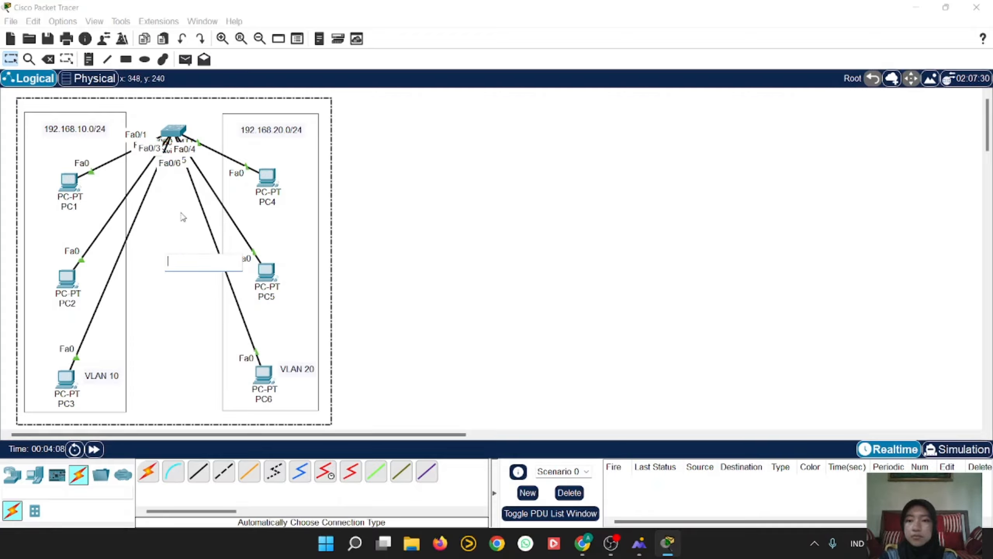
pyautogui.click(15, 59)
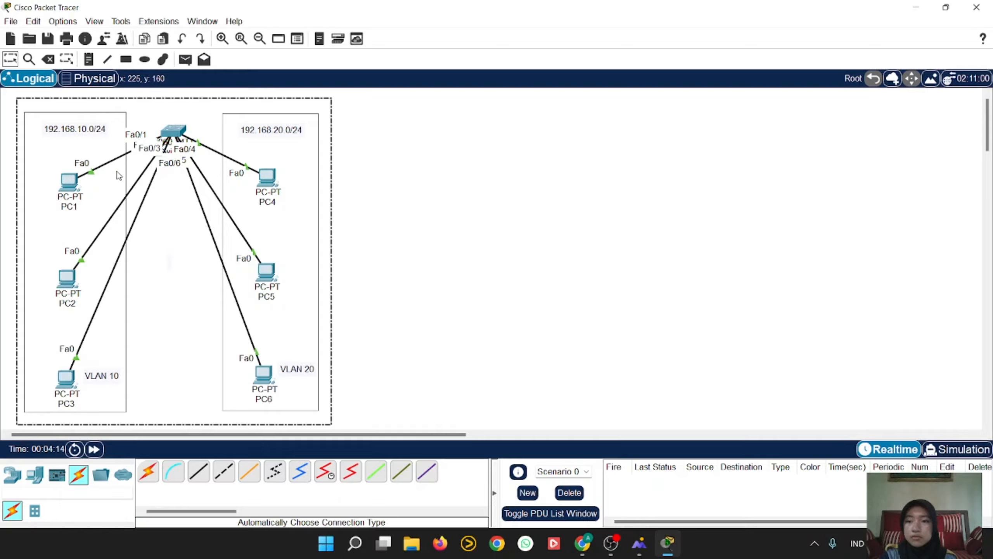
# Give PC1 the static IPv4 address 192.168.10.1 with subnet mask 255.255.255.0 and close its window.
pyautogui.click(70, 182)
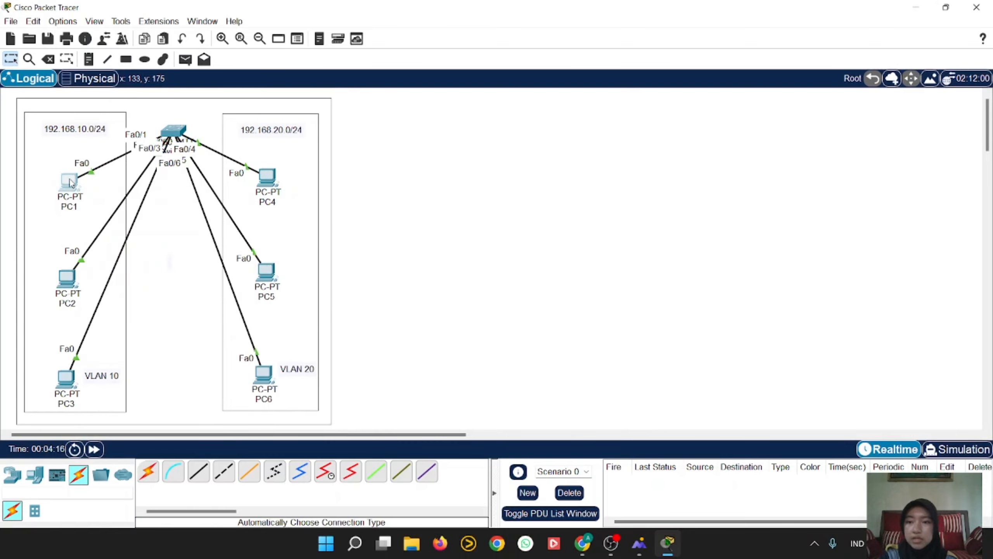
pyautogui.click(434, 113)
pyautogui.click(358, 150)
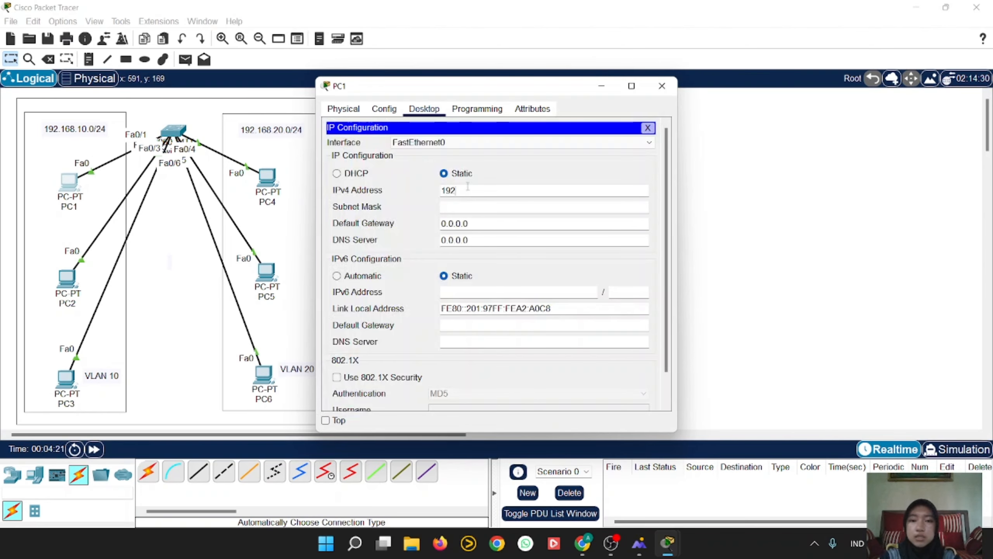
pyautogui.write('192.168.10.1')
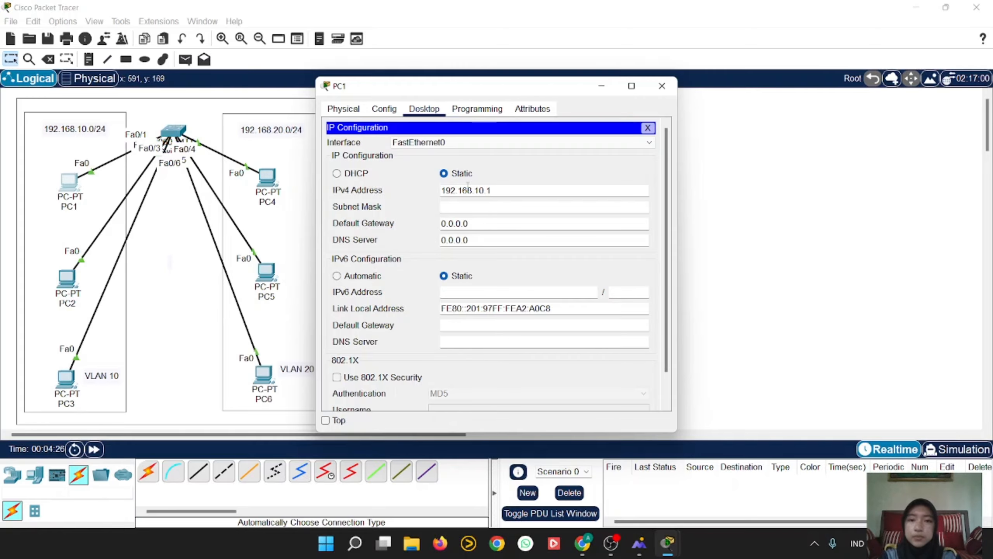
pyautogui.click(500, 209)
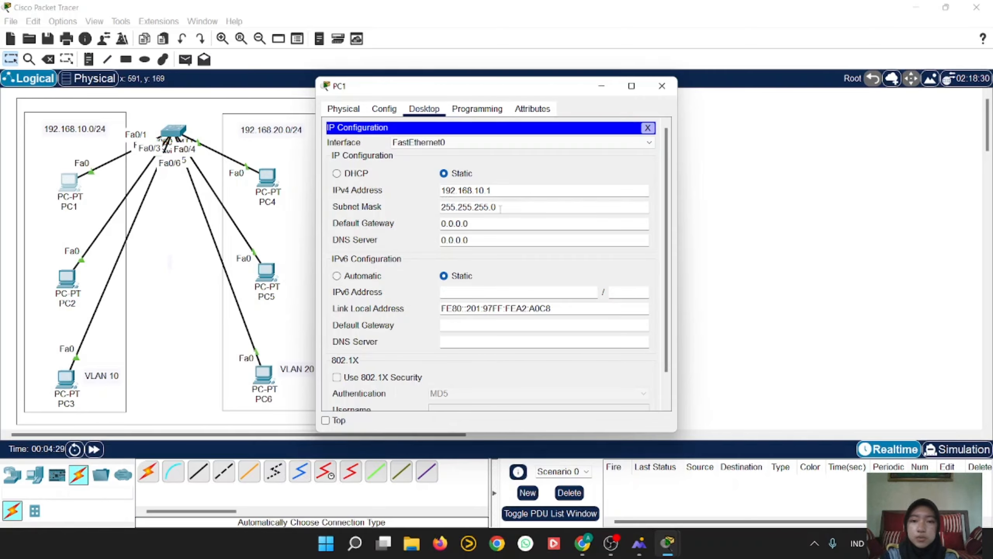
pyautogui.click(662, 85)
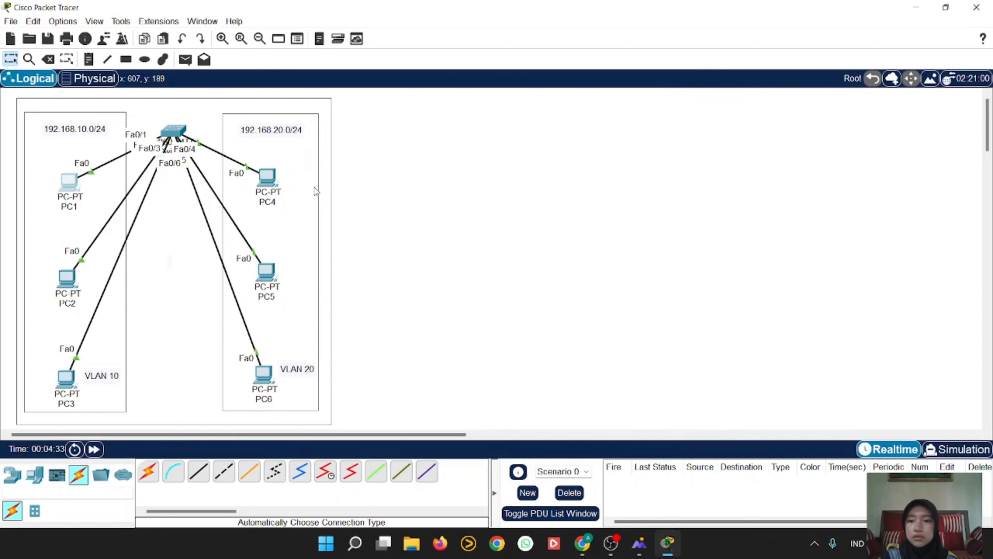
# Give PC2 the static IPv4 address 192.168.10.2 with subnet mask 255.255.255.0 and close its window.
pyautogui.moveTo(188, 241); pyautogui.dragTo(170, 243)
pyautogui.click(68, 276)
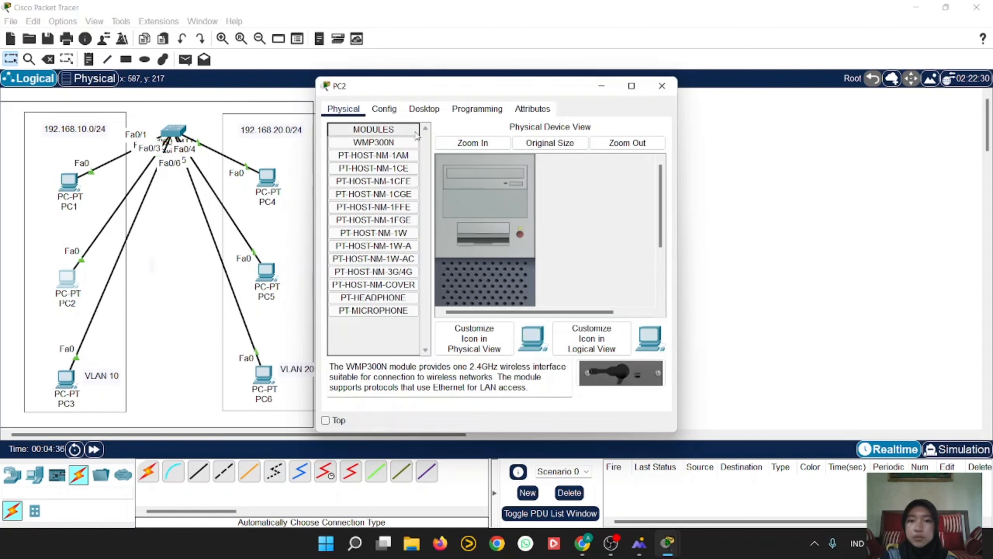
pyautogui.click(435, 109)
pyautogui.click(374, 160)
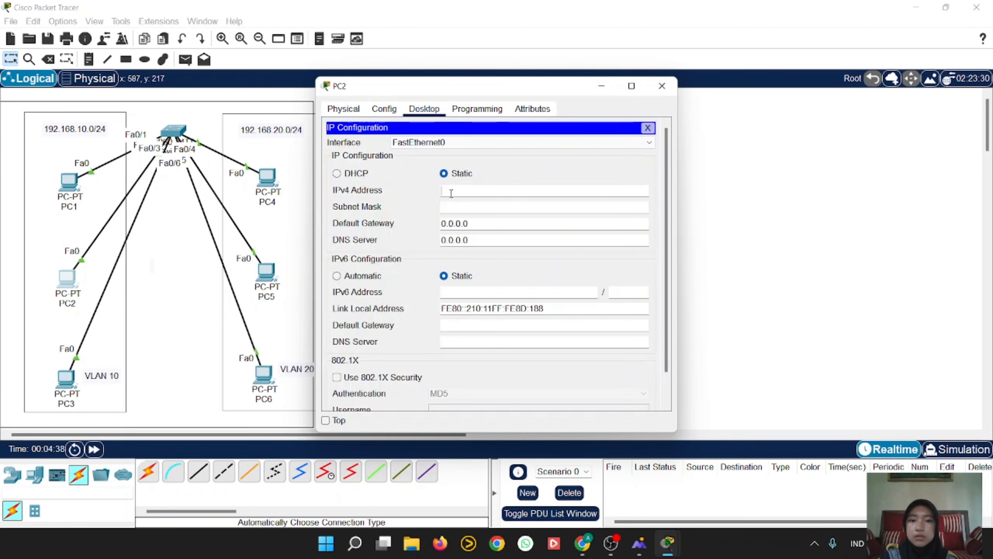
pyautogui.write('192.16')
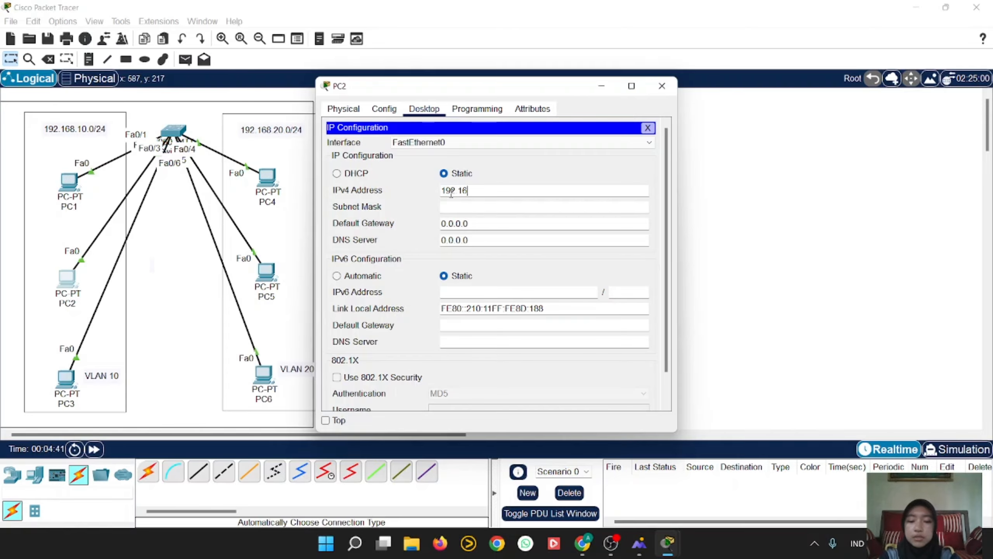
pyautogui.write('8.10.2')
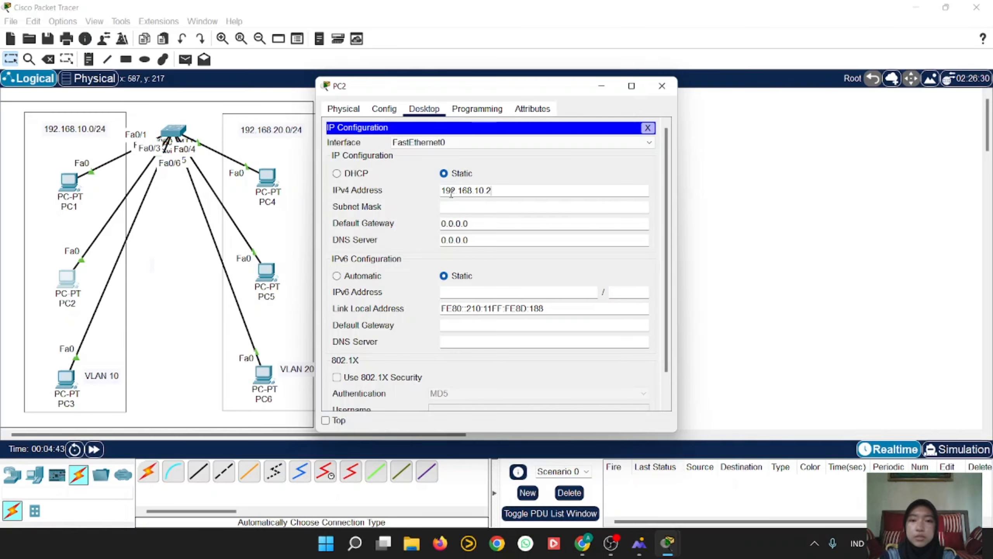
pyautogui.click(483, 207)
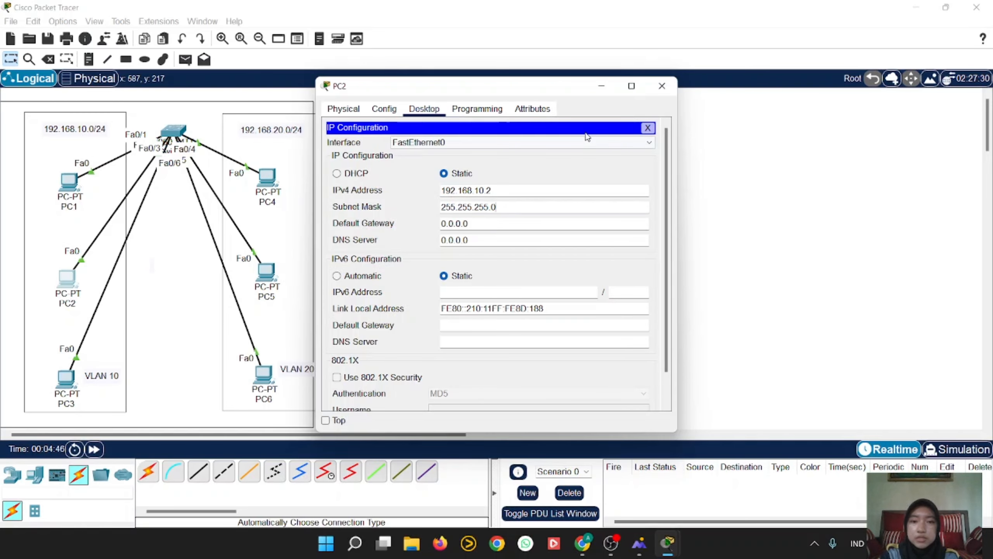
pyautogui.click(662, 83)
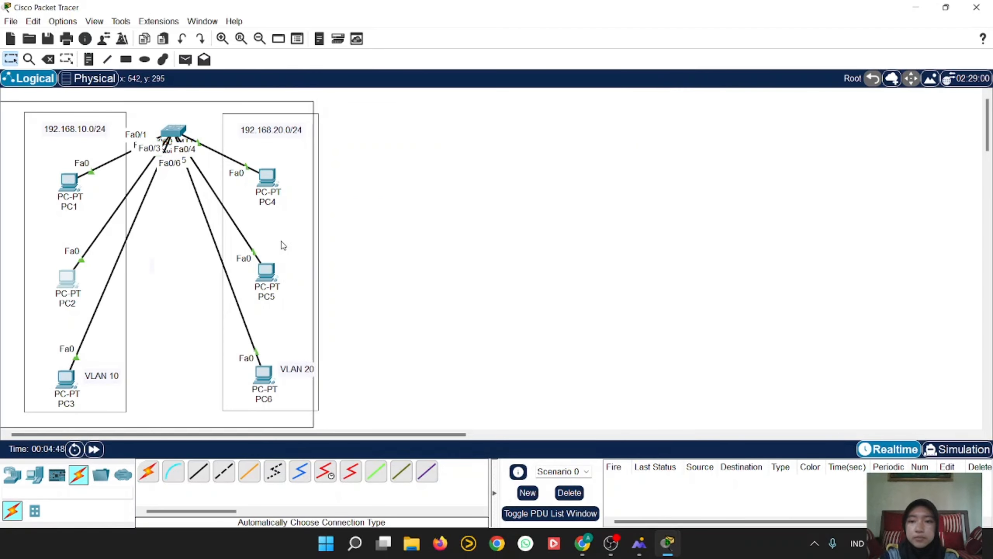
# Give PC3 the static IPv4 address 192.168.10.3 with subnet mask 255.255.255.0 and close its window.
pyautogui.click(66, 377)
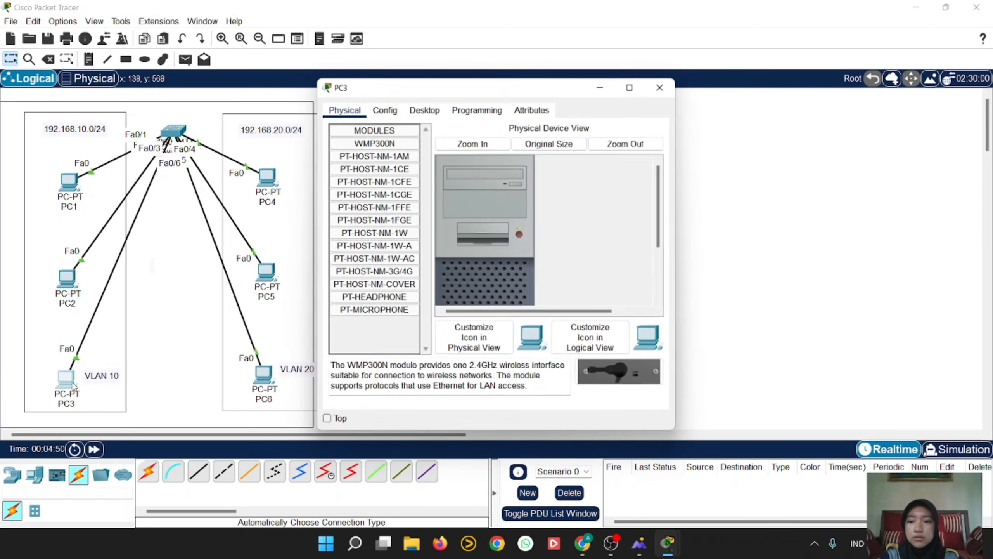
pyautogui.click(424, 109)
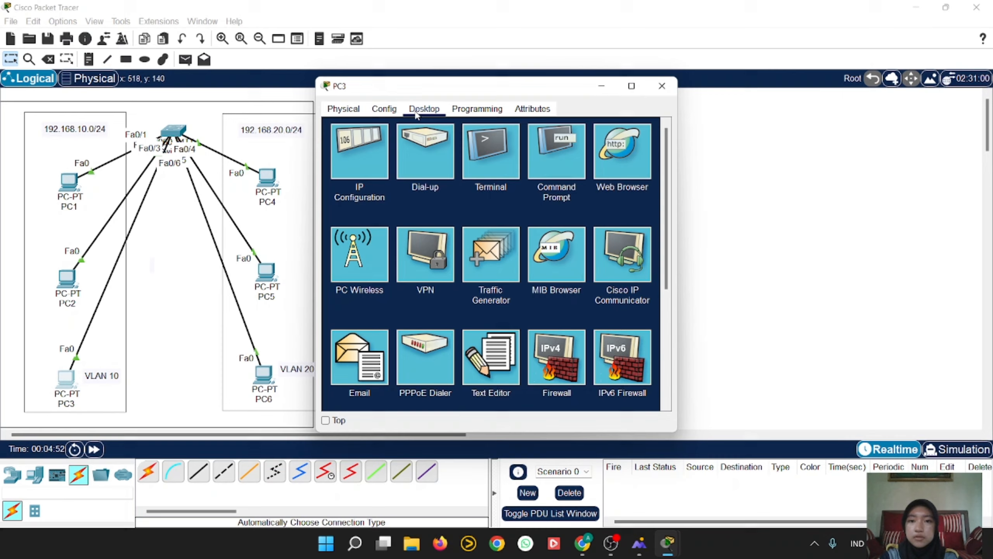
pyautogui.click(370, 146)
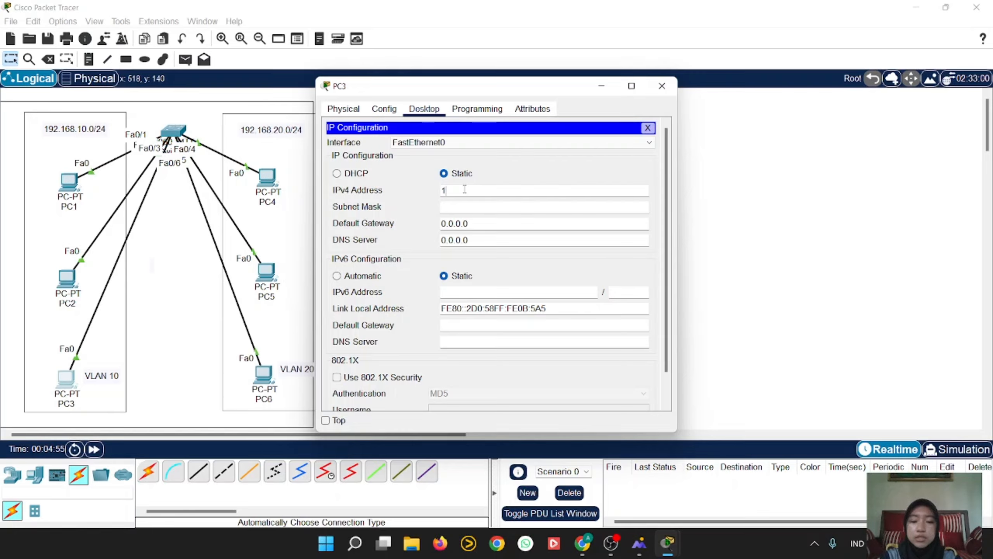
pyautogui.click(464, 189)
pyautogui.write('192.168.10.3')
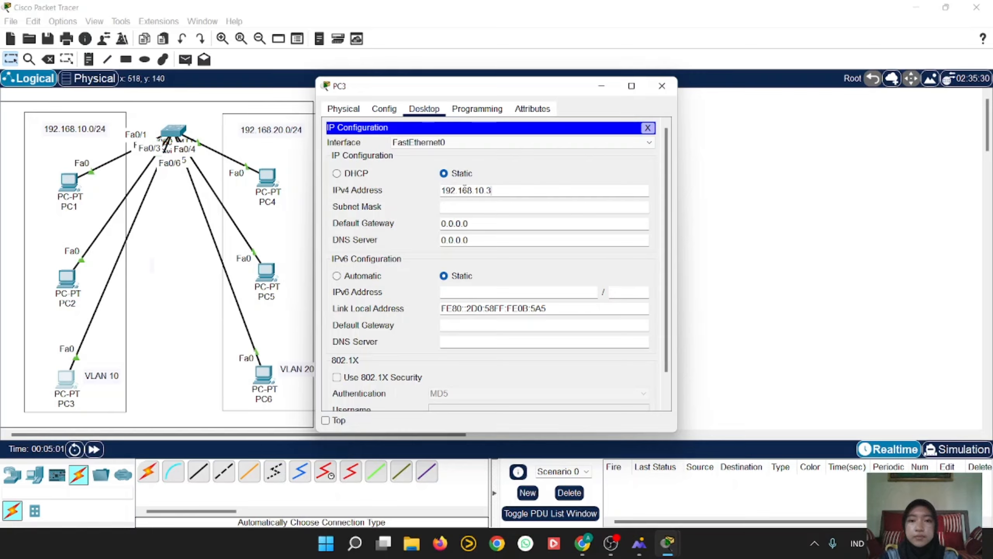
pyautogui.click(494, 207)
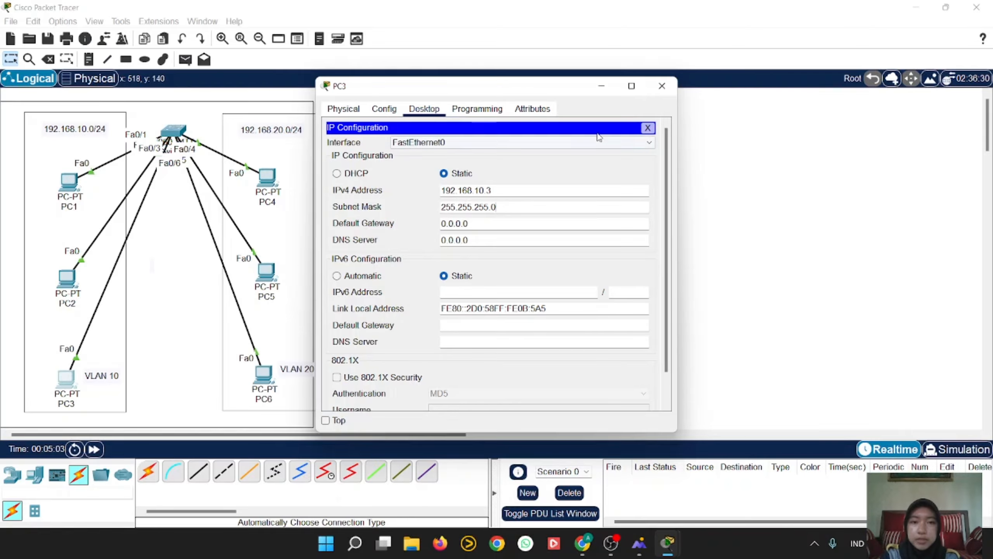
pyautogui.click(662, 86)
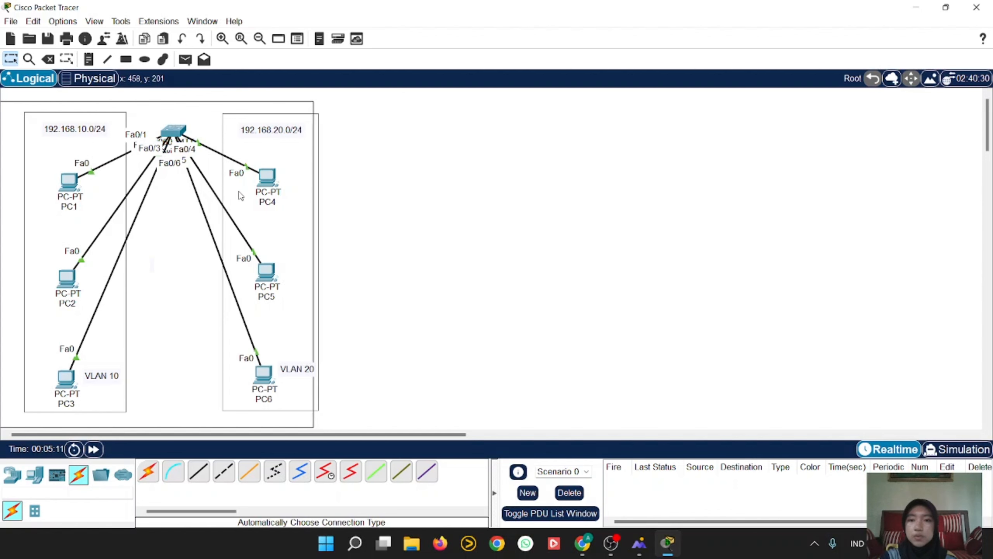
# Give PC4 the static IPv4 address 192.168.20.1 with subnet mask 255.255.255.0 and close its window.
pyautogui.moveTo(272, 174)
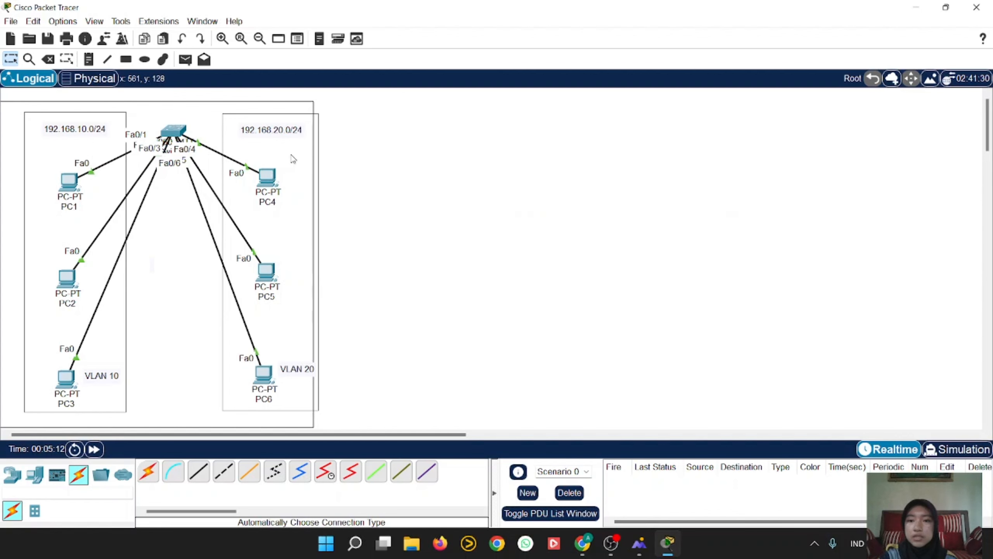
pyautogui.click(267, 177)
pyautogui.click(427, 110)
pyautogui.click(338, 140)
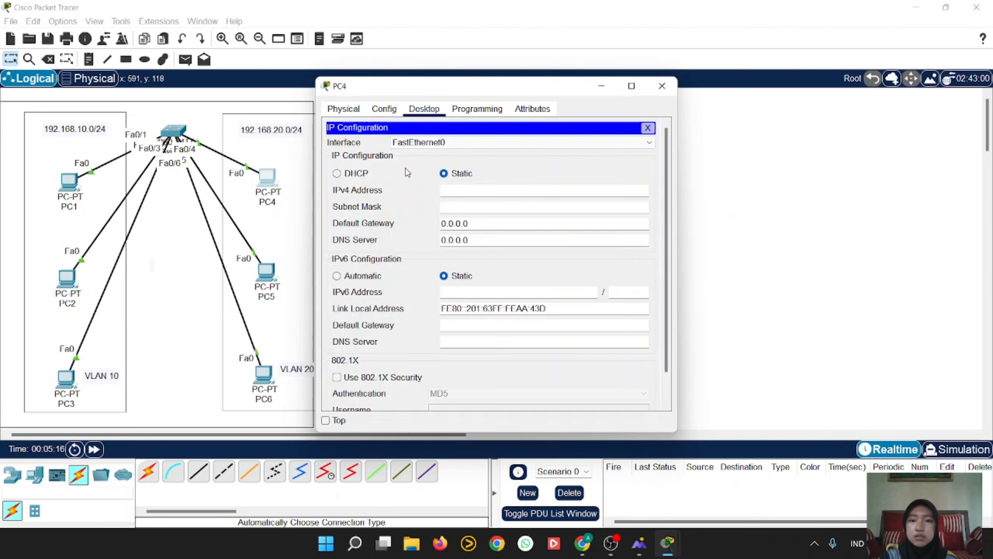
pyautogui.click(446, 198)
pyautogui.write('19')
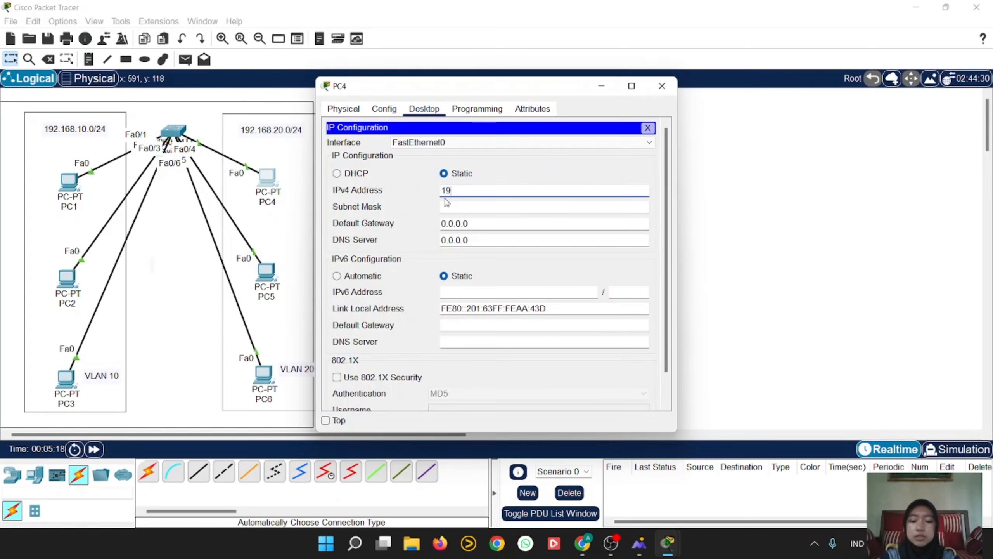
pyautogui.write('2.168.20.1')
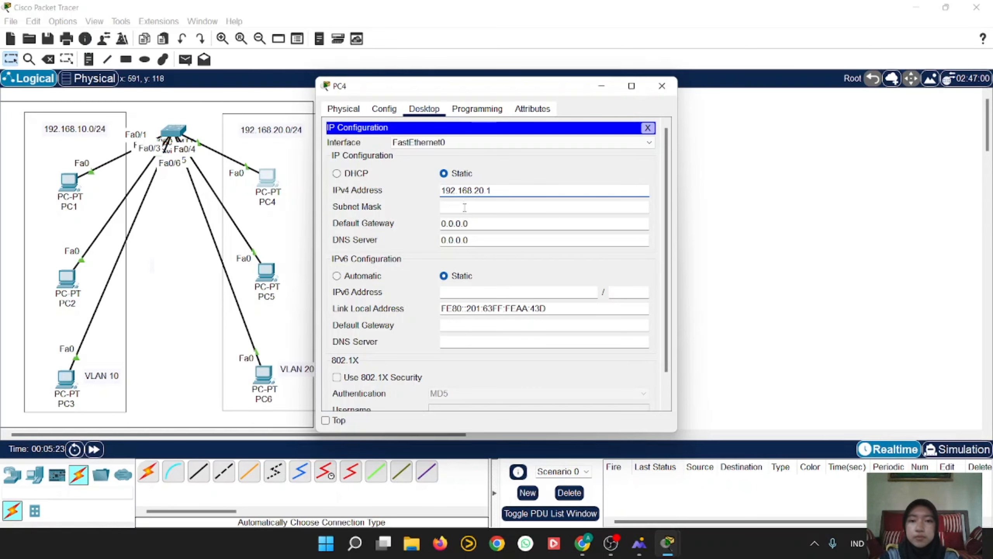
pyautogui.click(478, 210)
pyautogui.click(478, 210)
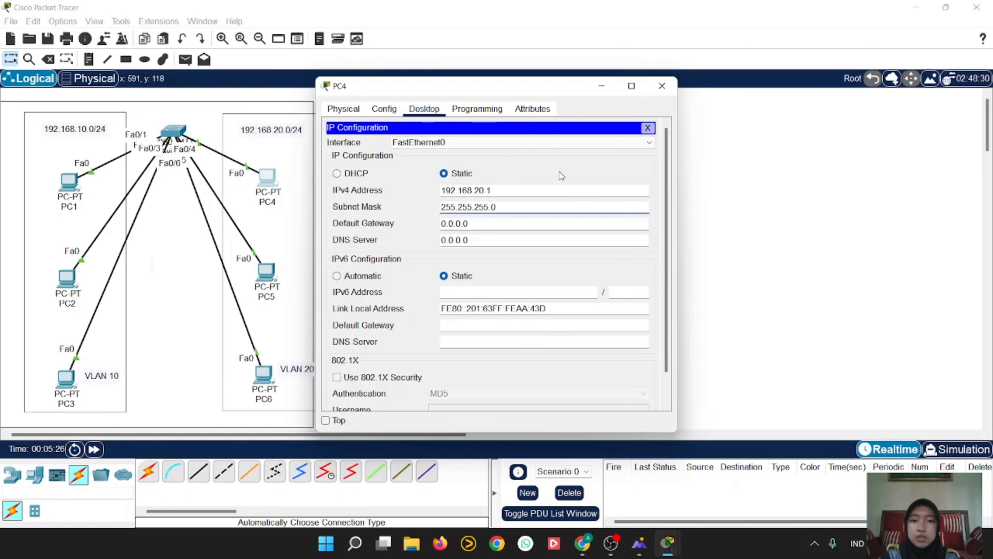
pyautogui.click(664, 86)
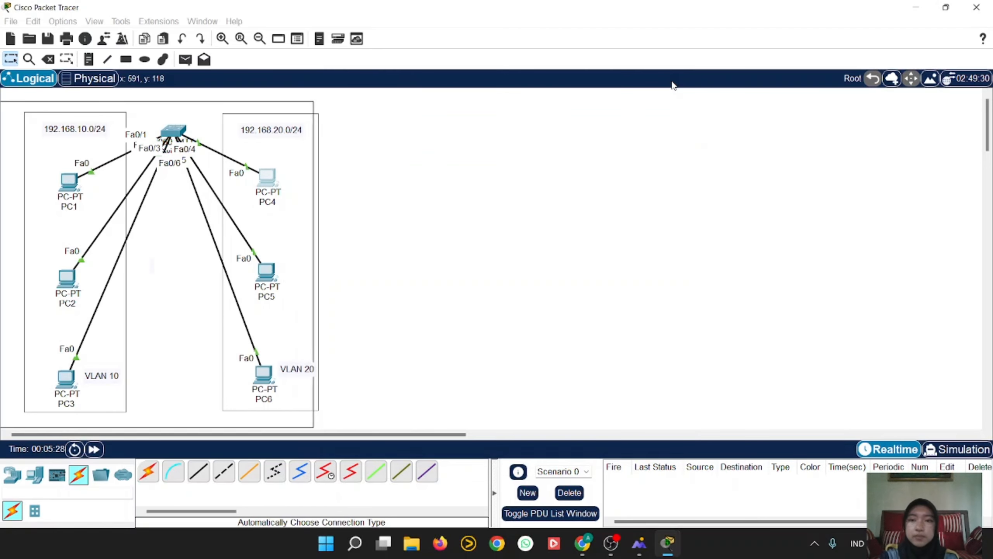
# Shift the outer rectangle so that it fully encloses both VLAN groups.
pyautogui.moveTo(244, 103); pyautogui.dragTo(263, 102)
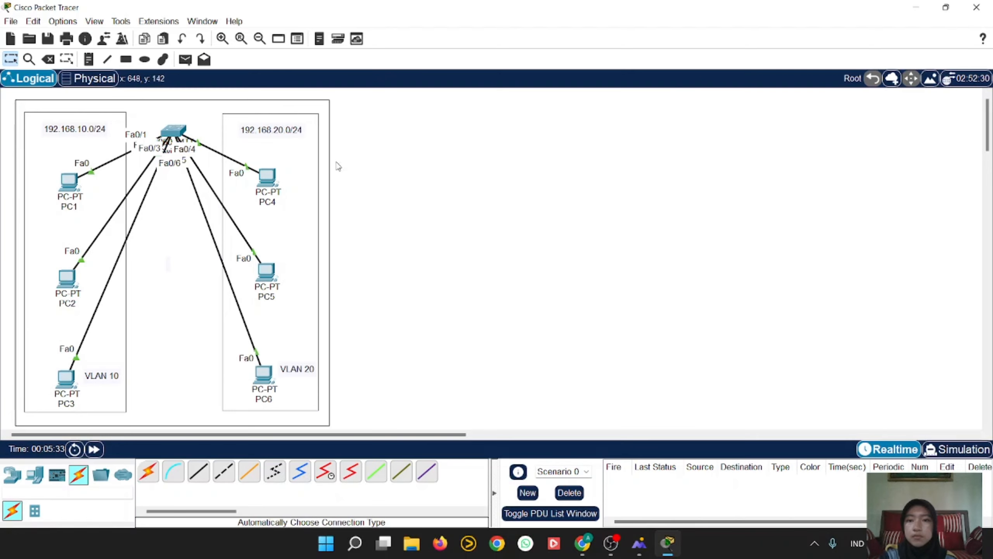
# Give PC5 the static IPv4 address 192.168.20.2 with subnet mask 255.255.255.0 and close its window.
pyautogui.click(272, 273)
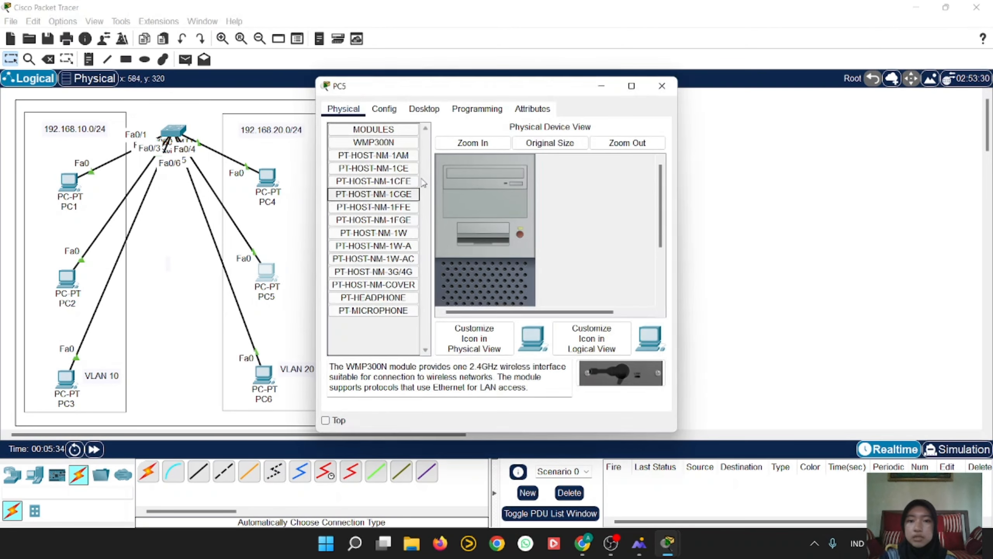
pyautogui.click(424, 108)
pyautogui.click(364, 143)
pyautogui.click(462, 190)
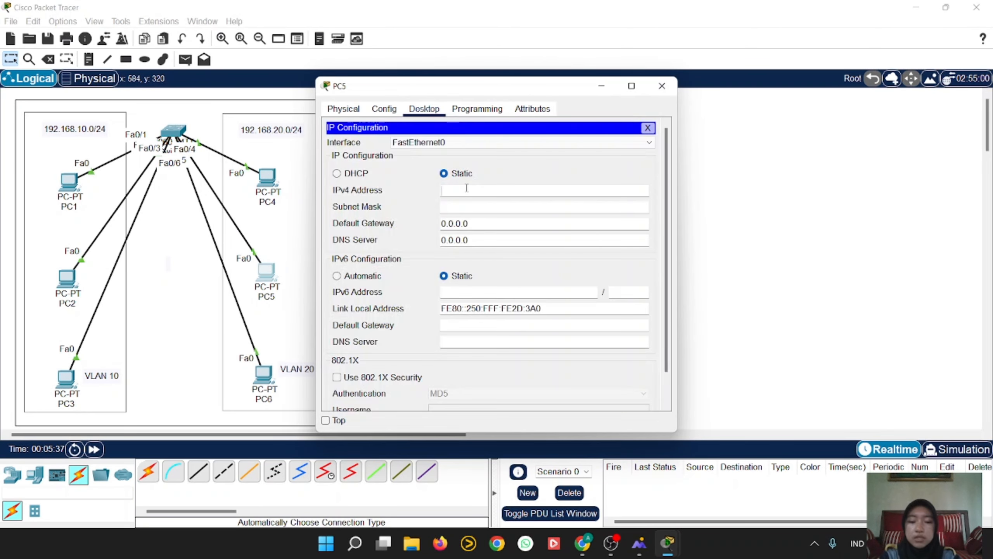
pyautogui.write('192.168.')
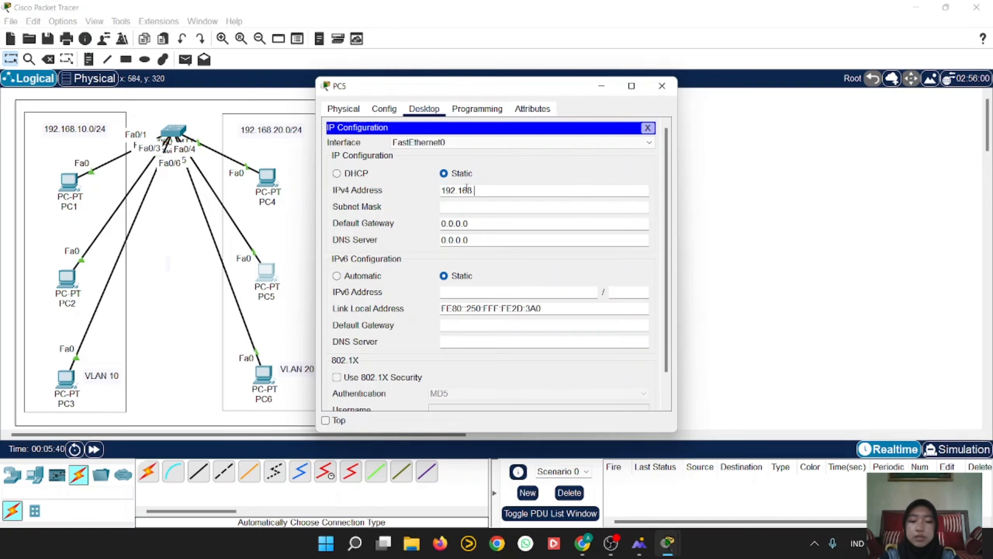
pyautogui.write('20.2')
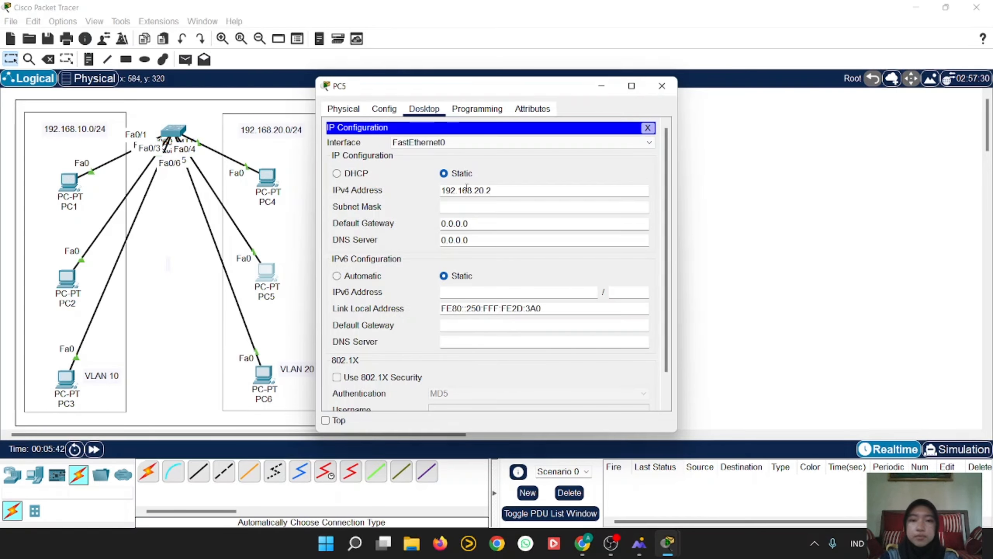
pyautogui.click(493, 207)
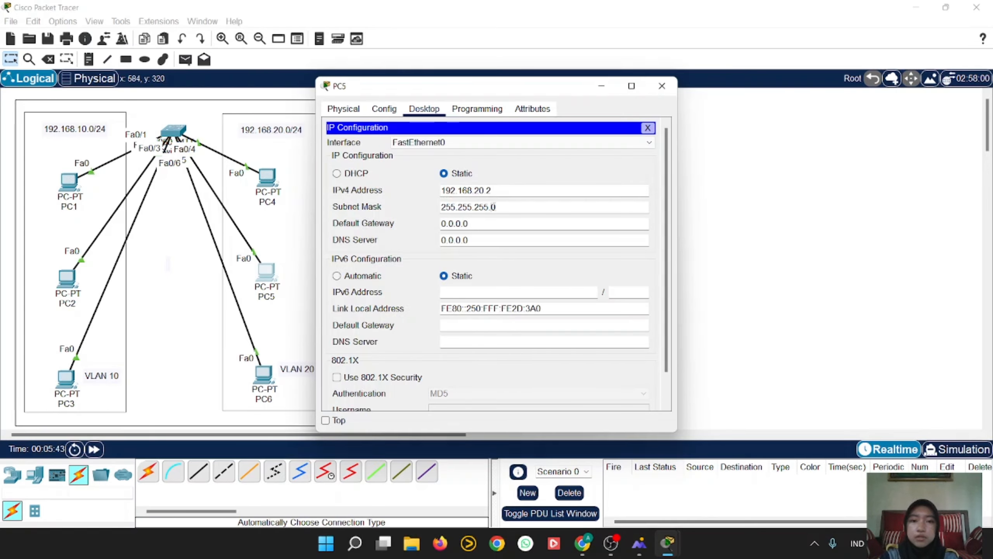
pyautogui.click(659, 90)
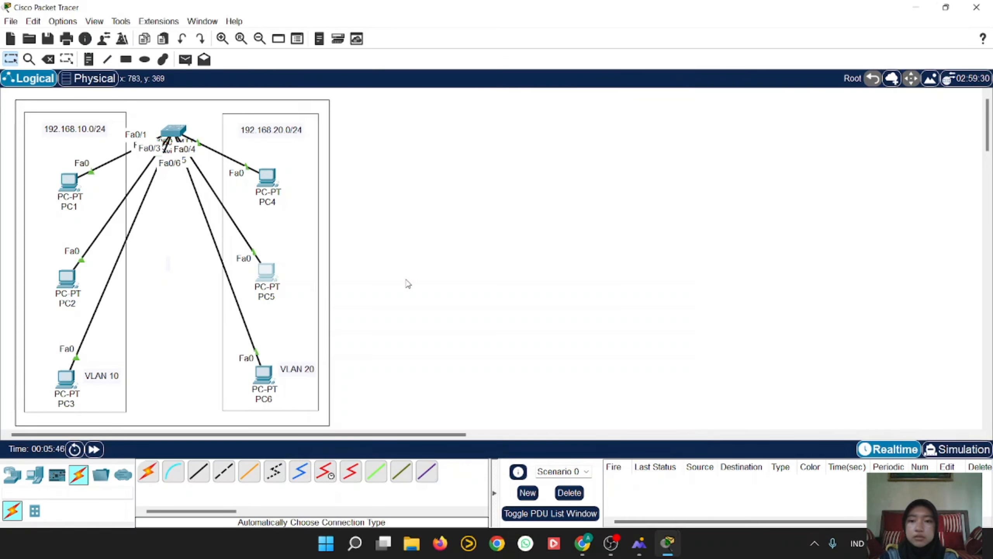
# Give PC6 the static IPv4 address 192.168.20.3 with subnet mask 255.255.255.0 and close its window.
pyautogui.click(269, 373)
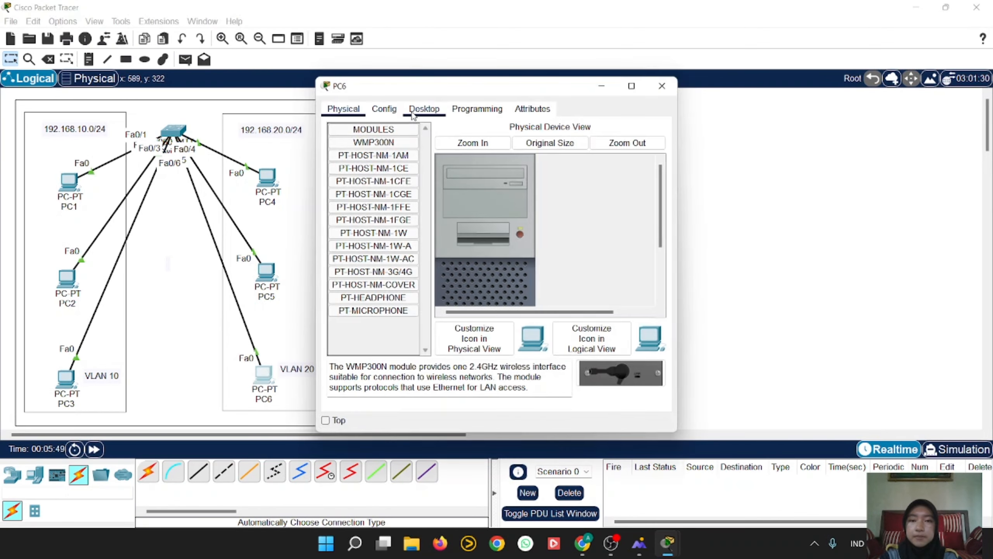
pyautogui.click(425, 108)
pyautogui.click(365, 167)
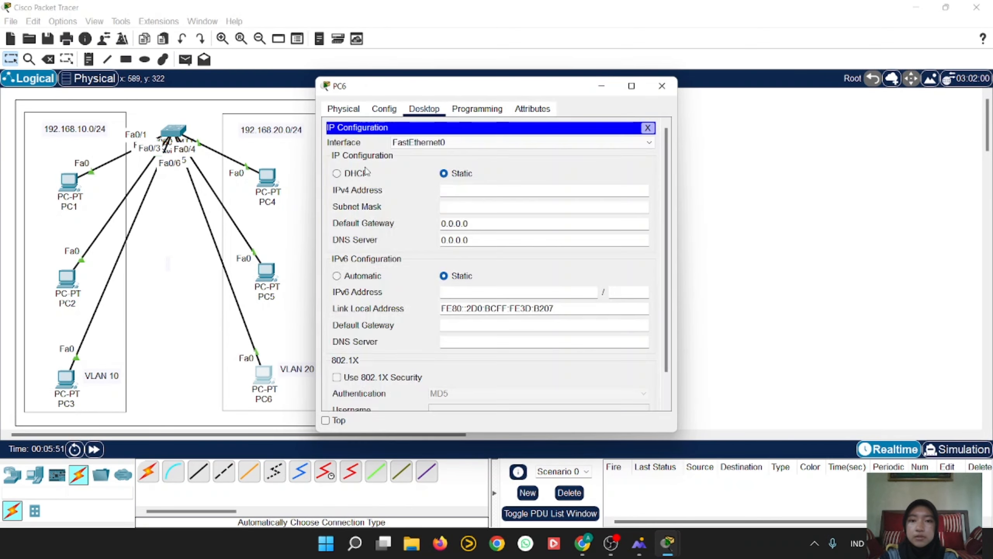
pyautogui.click(451, 192)
pyautogui.write('192.16')
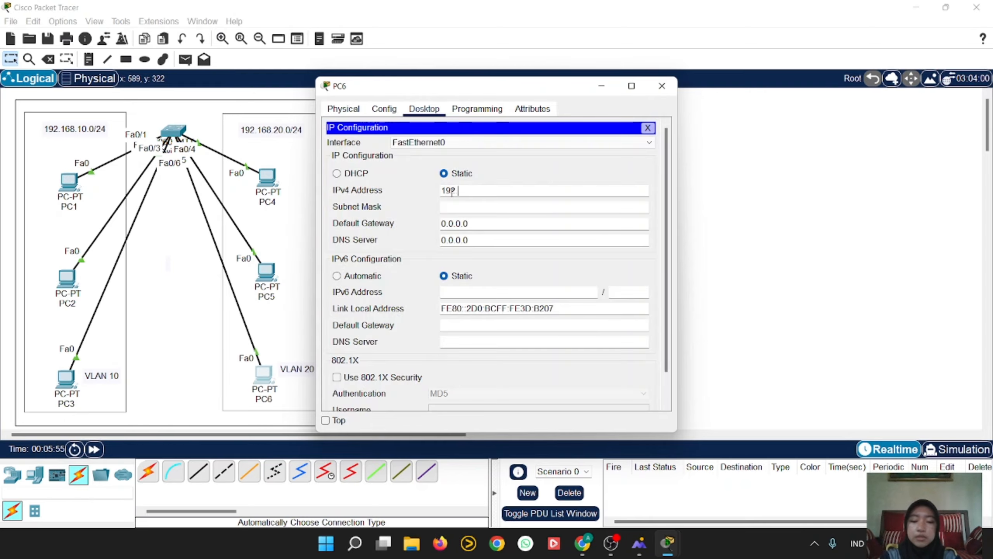
pyautogui.write('8')
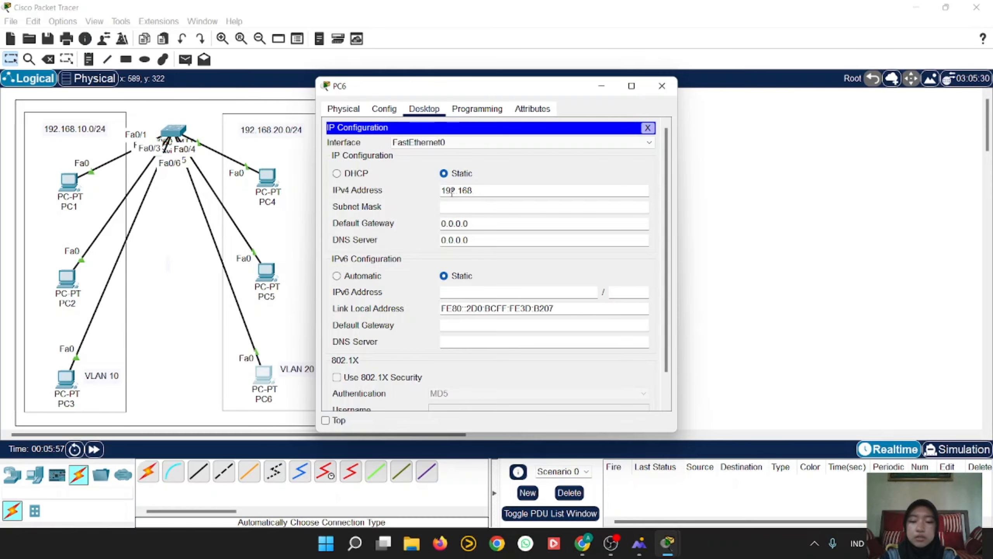
pyautogui.write('.20.3')
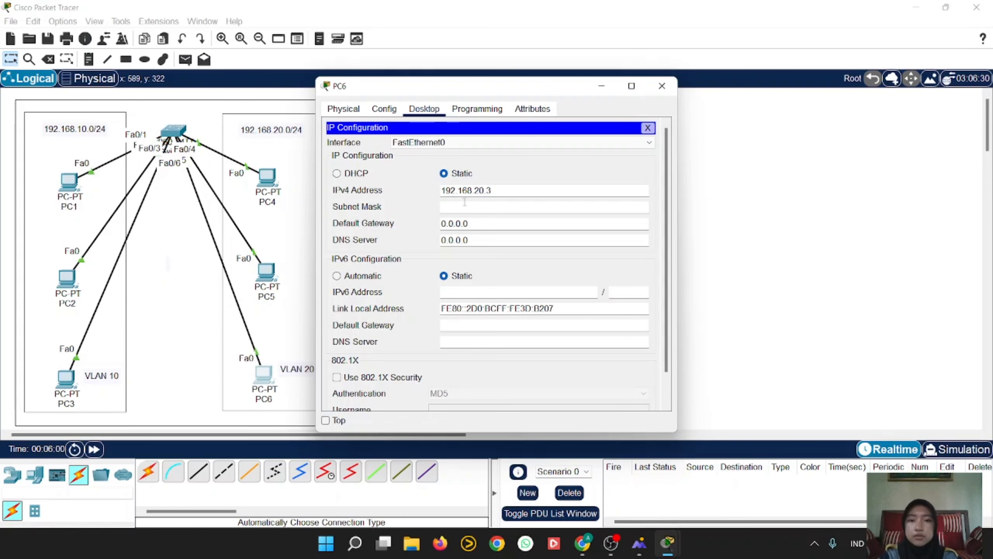
pyautogui.click(485, 207)
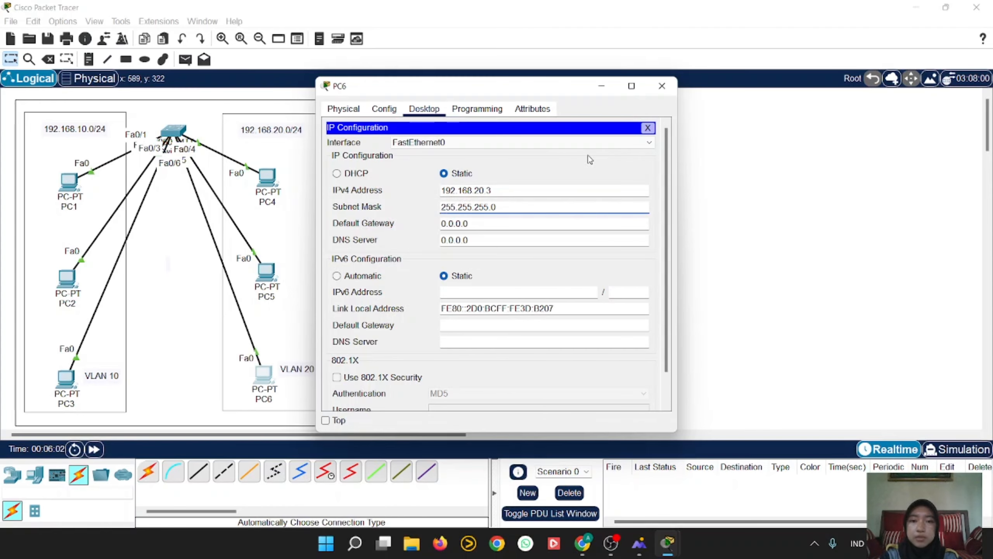
pyautogui.click(662, 86)
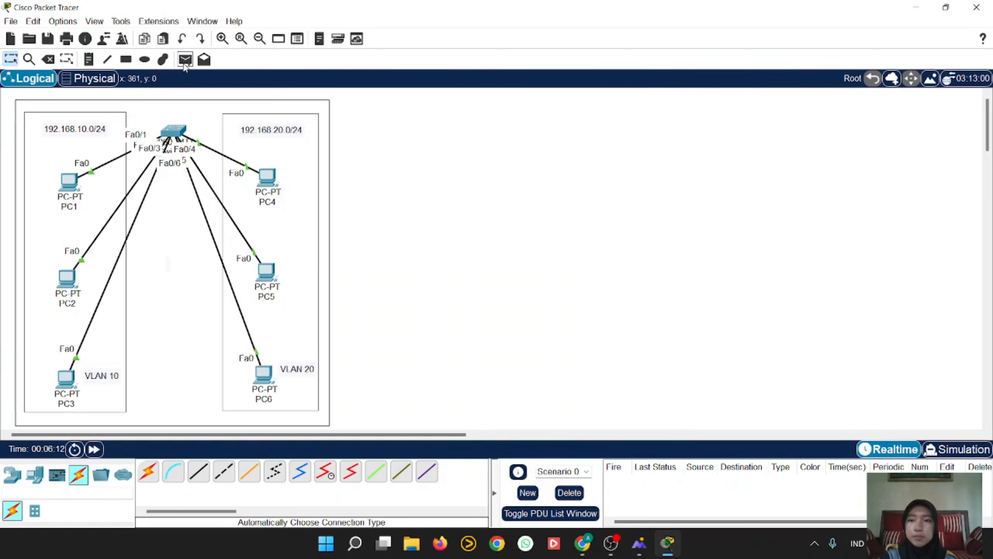
# Test connectivity within VLAN 10 by sending simple PDUs from PC1 to PC2 and from PC1 to PC3.
pyautogui.click(185, 63)
pyautogui.click(69, 180)
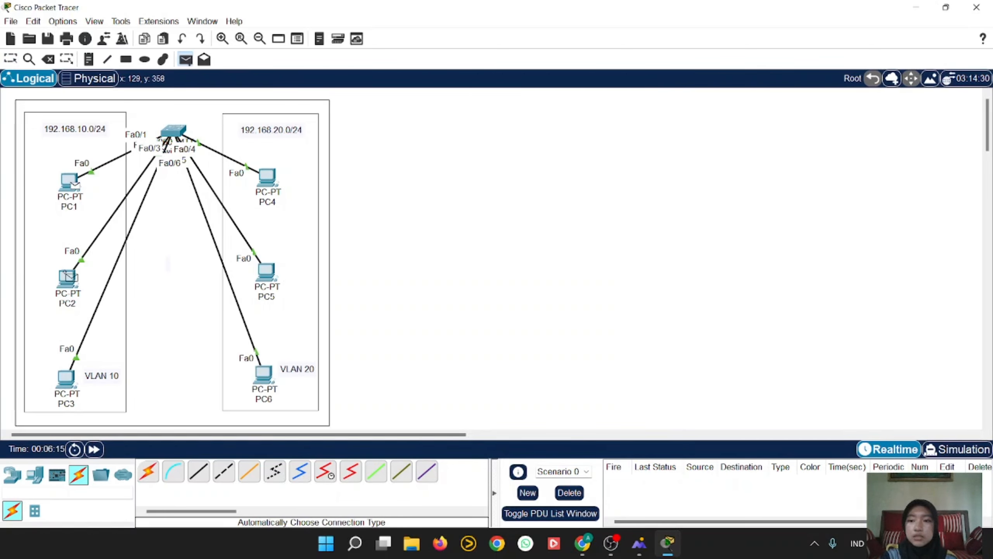
pyautogui.click(69, 275)
pyautogui.click(185, 59)
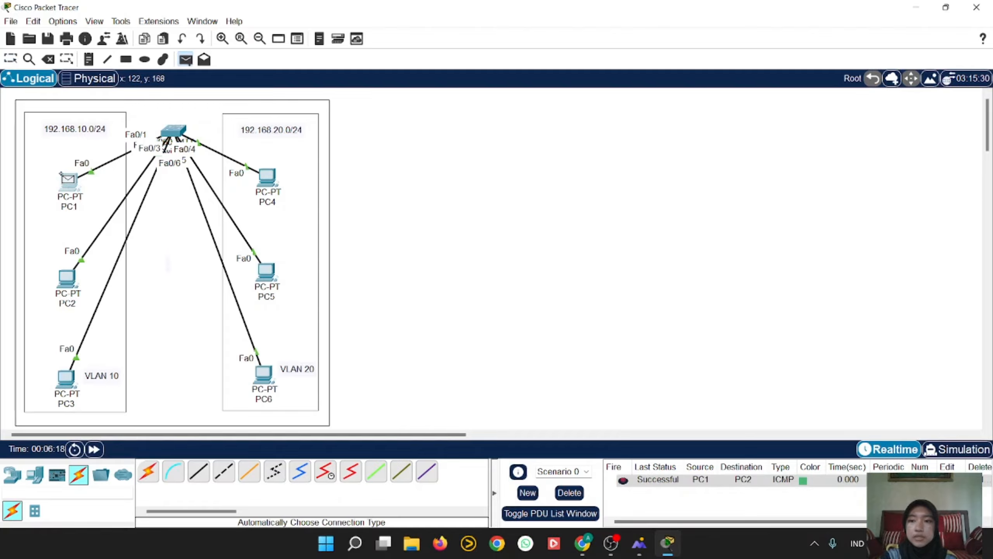
pyautogui.click(67, 179)
pyautogui.click(66, 378)
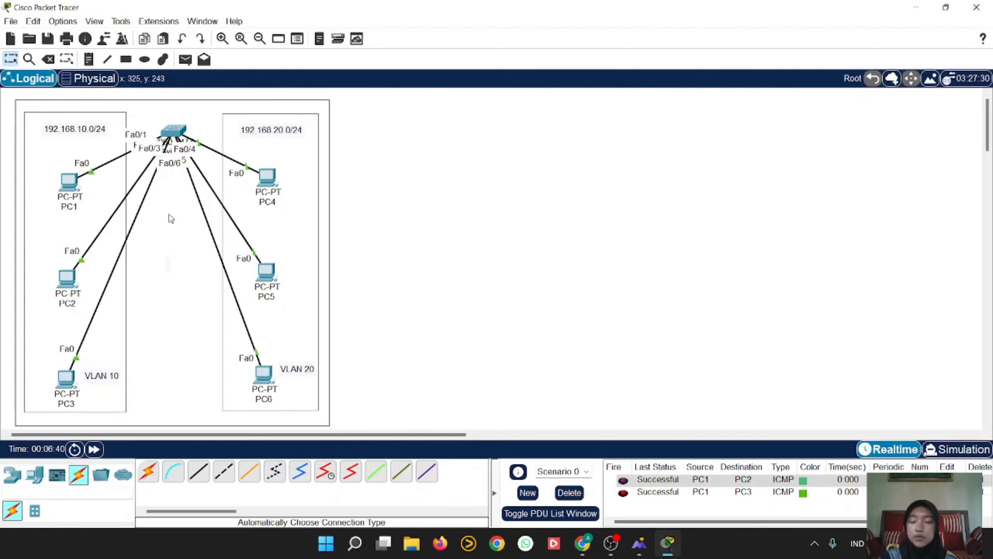
# Open the switch's command line and enter global configuration mode with "en" and "conf t".
pyautogui.click(173, 131)
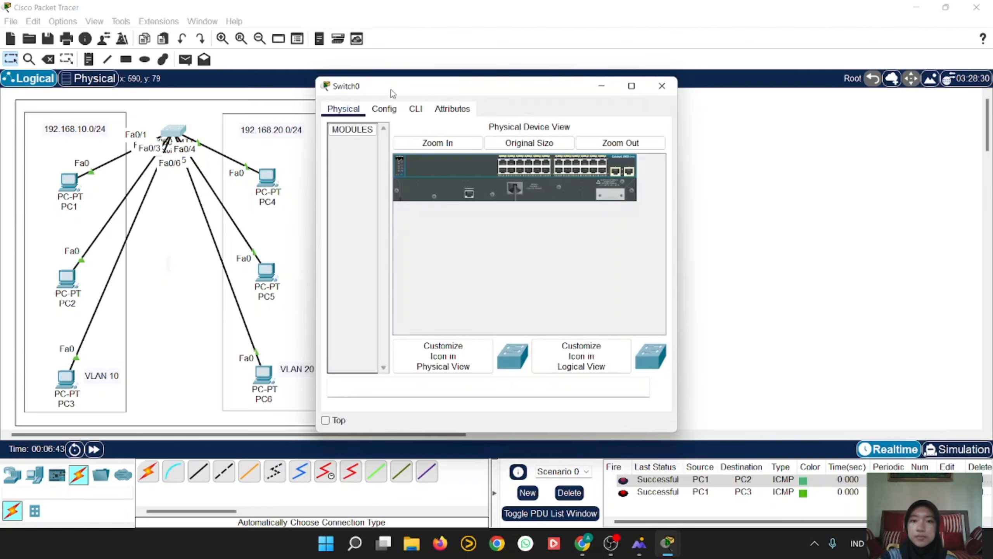
pyautogui.click(416, 108)
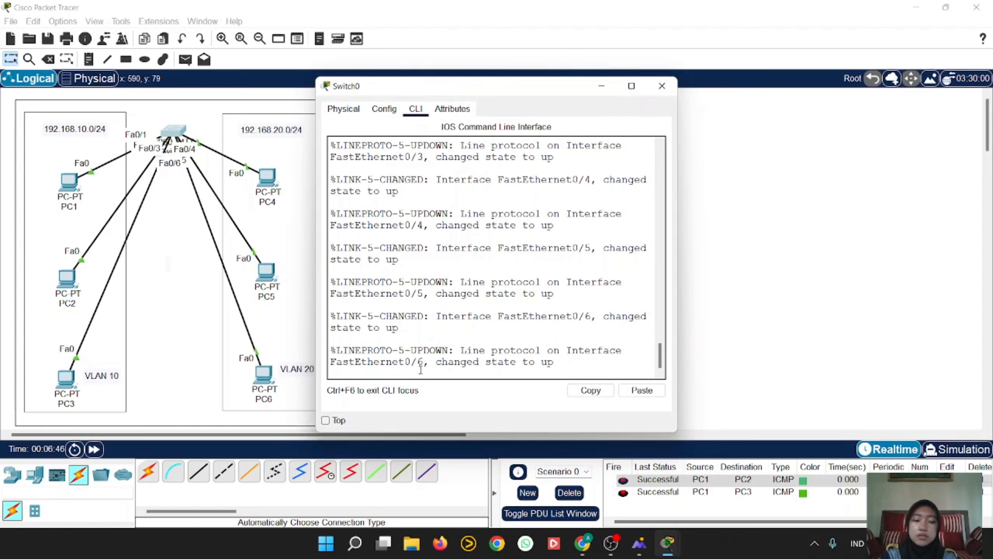
pyautogui.press('Return')
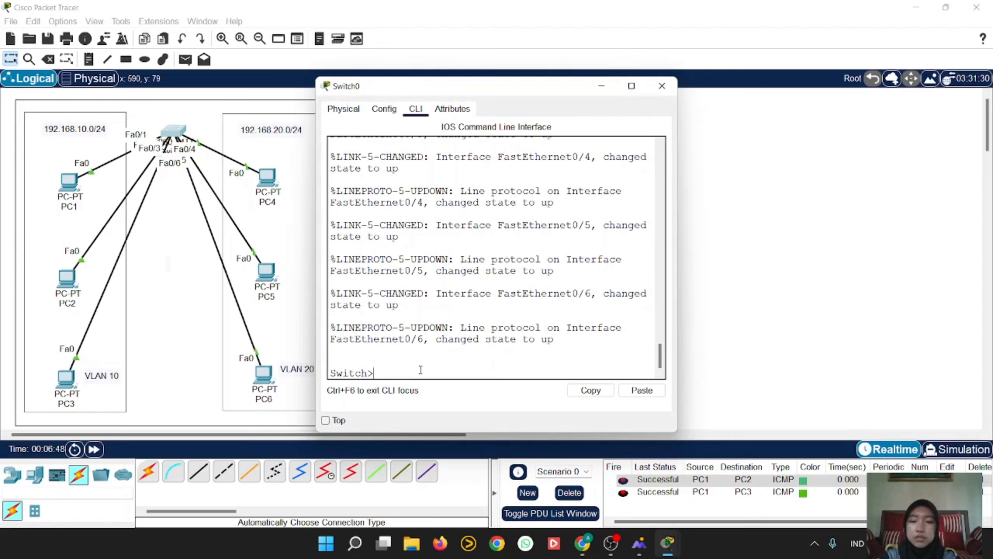
pyautogui.write('EN')
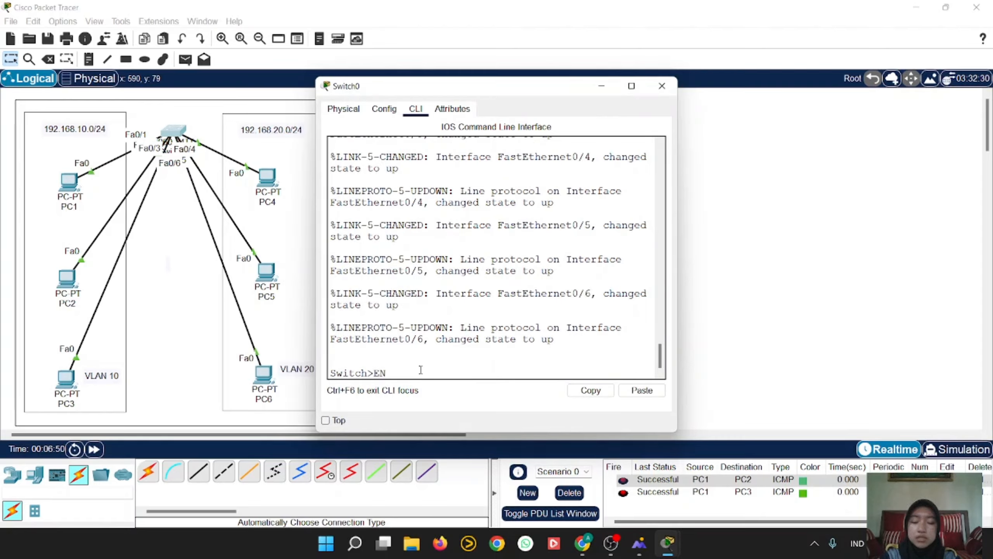
pyautogui.press('BackSpace')
pyautogui.press('BackSpace')
pyautogui.write('en')
pyautogui.press('Return')
pyautogui.write('conf')
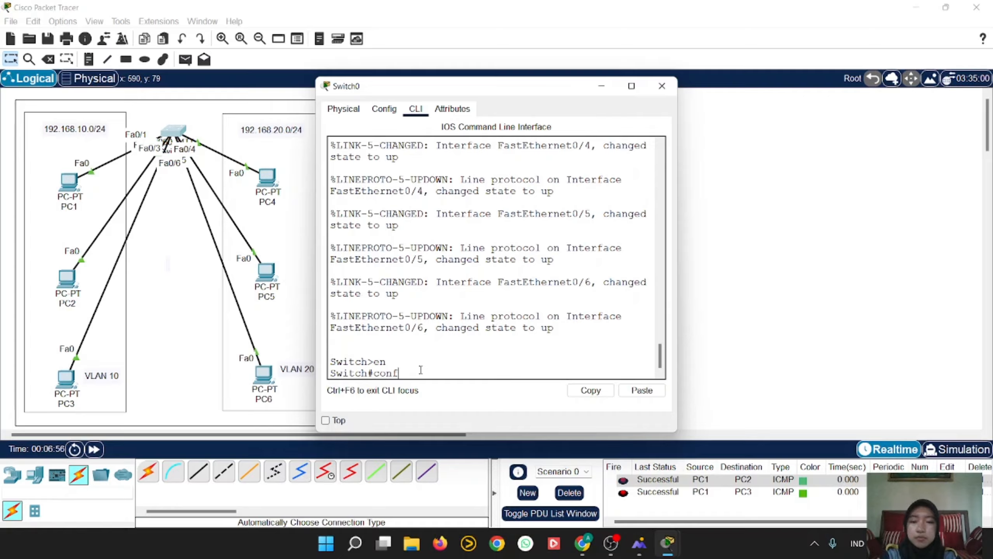
pyautogui.write(' t')
pyautogui.press('Return')
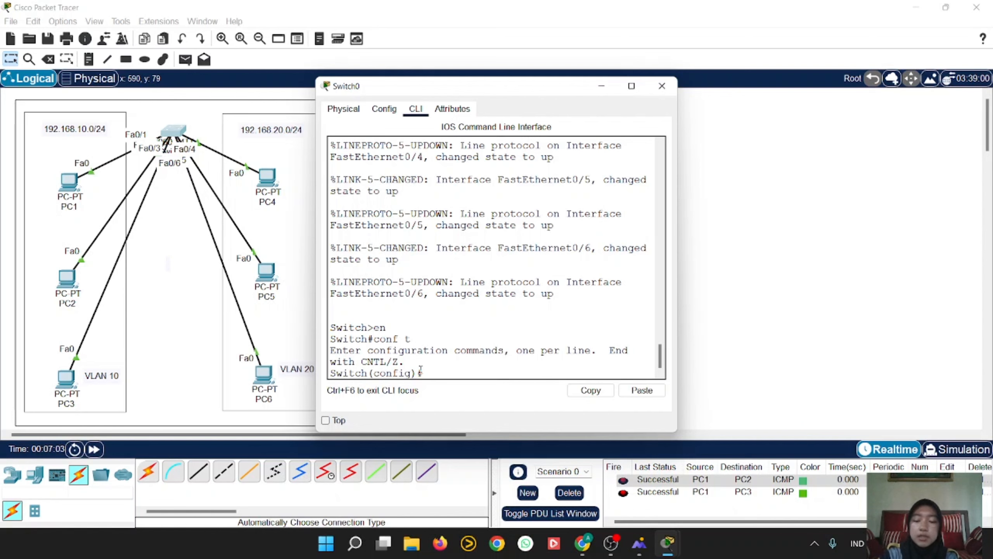
# Create VLAN 10 on the switch, name it "programing", and exit to global configuration mode.
pyautogui.write('vla')
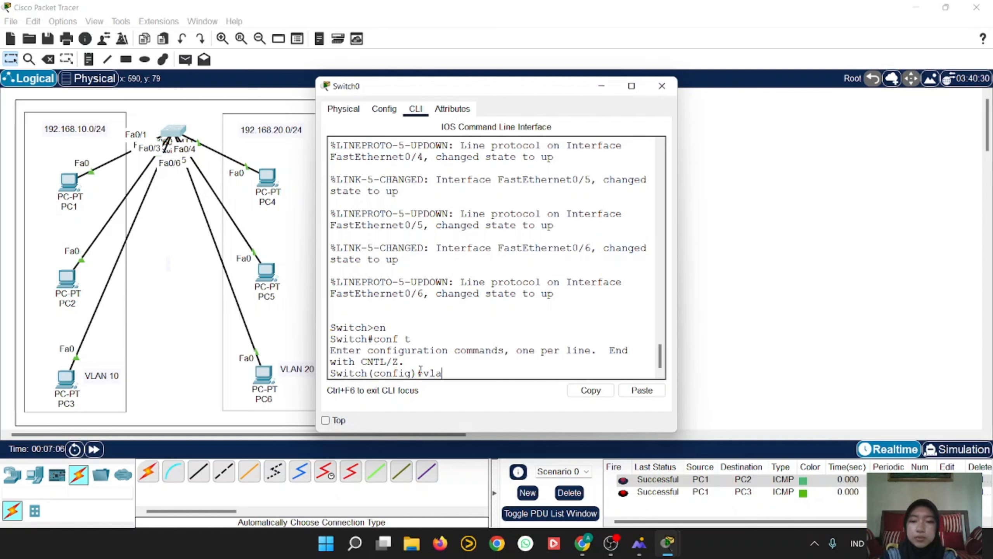
pyautogui.write('n 10')
pyautogui.press('Return')
pyautogui.write('name')
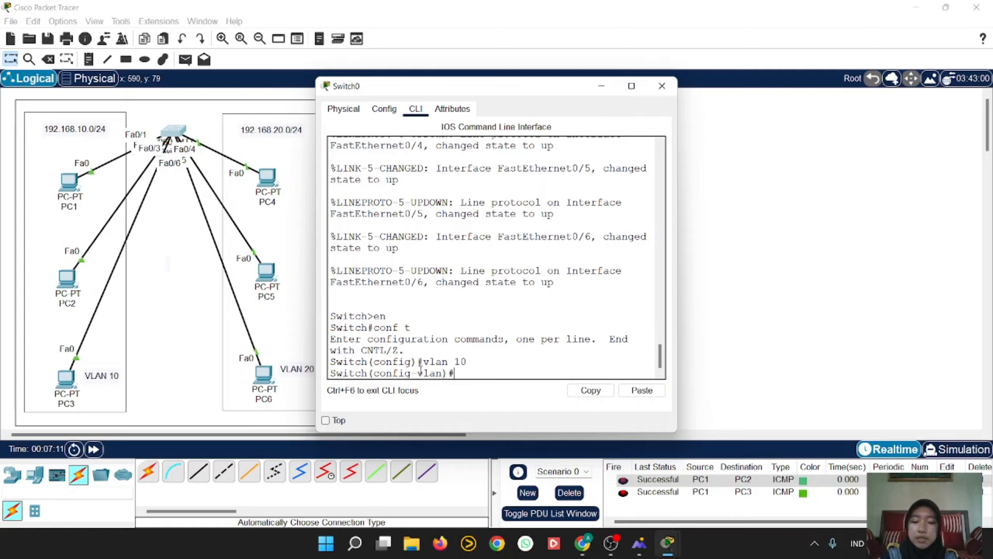
pyautogui.write(' pr')
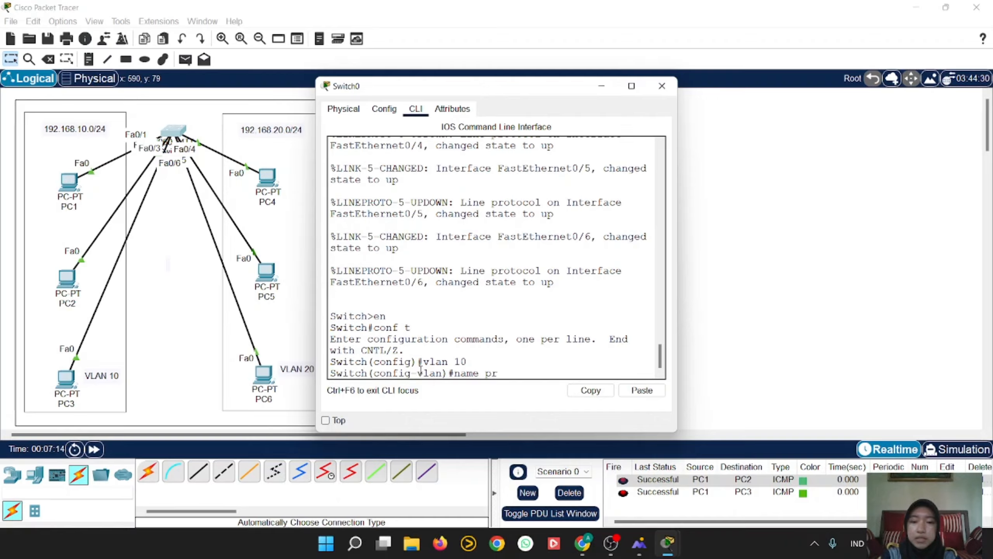
pyautogui.write('ograming')
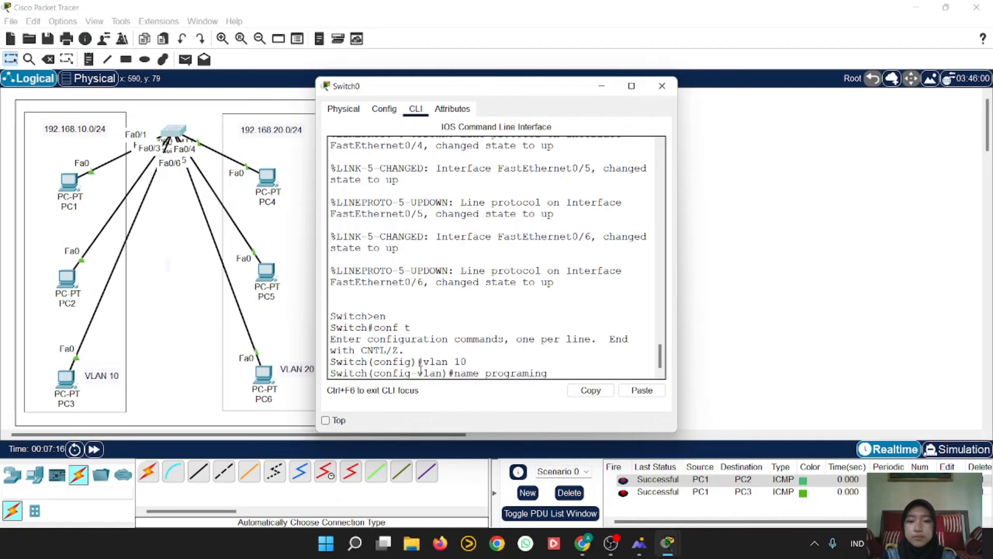
pyautogui.press('Return')
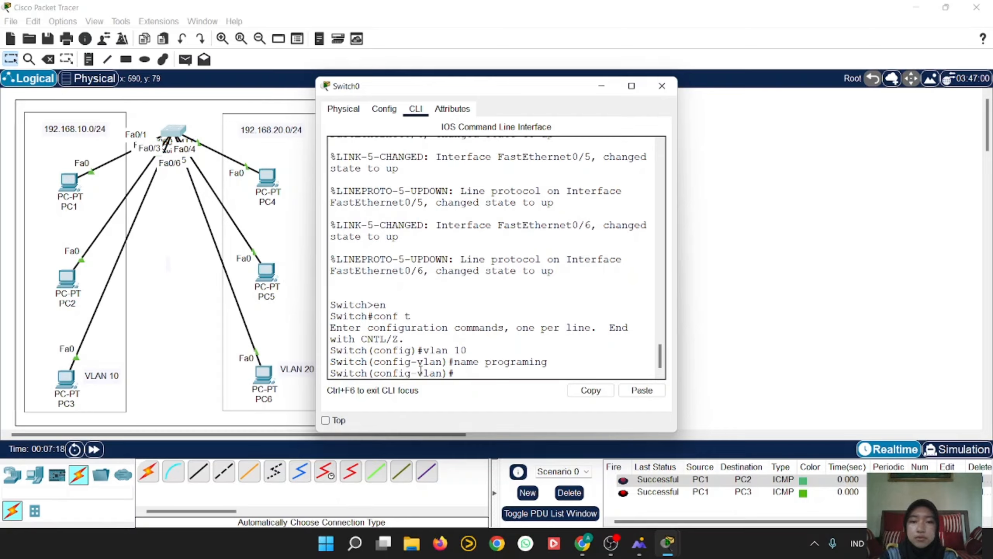
pyautogui.write('exit')
pyautogui.press('Return')
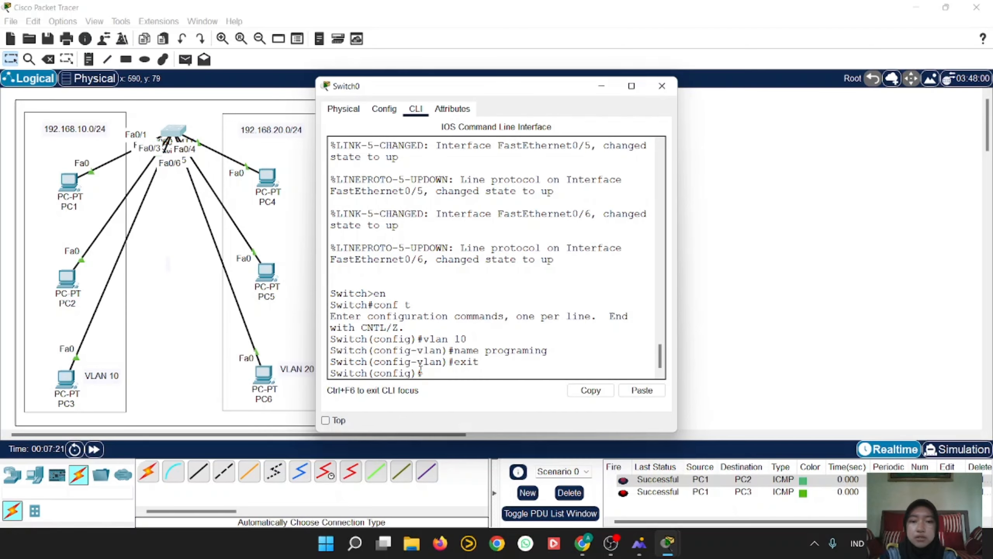
# Create VLAN 20 on the switch, name it "marketing", and exit to global configuration mode.
pyautogui.write('vlan')
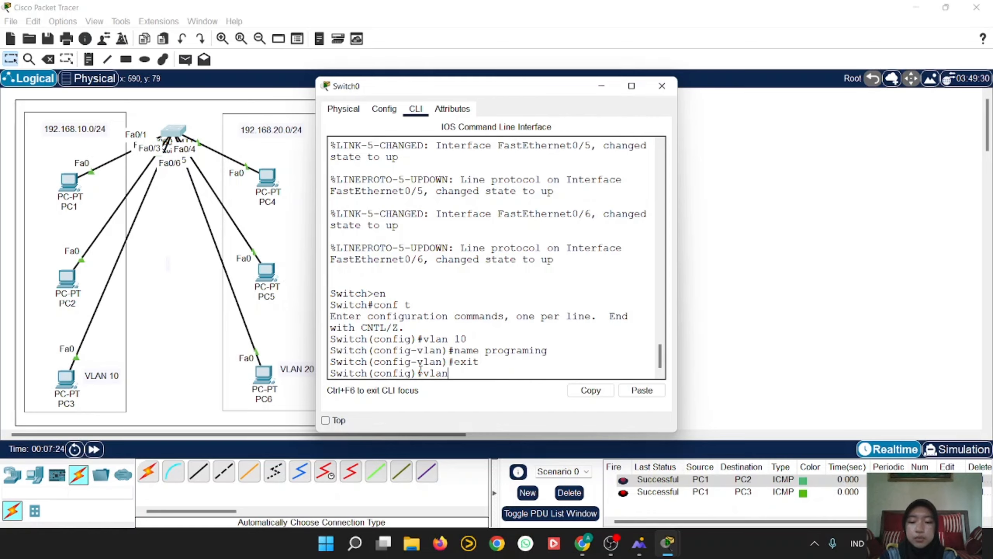
pyautogui.write(' 20')
pyautogui.press('Return')
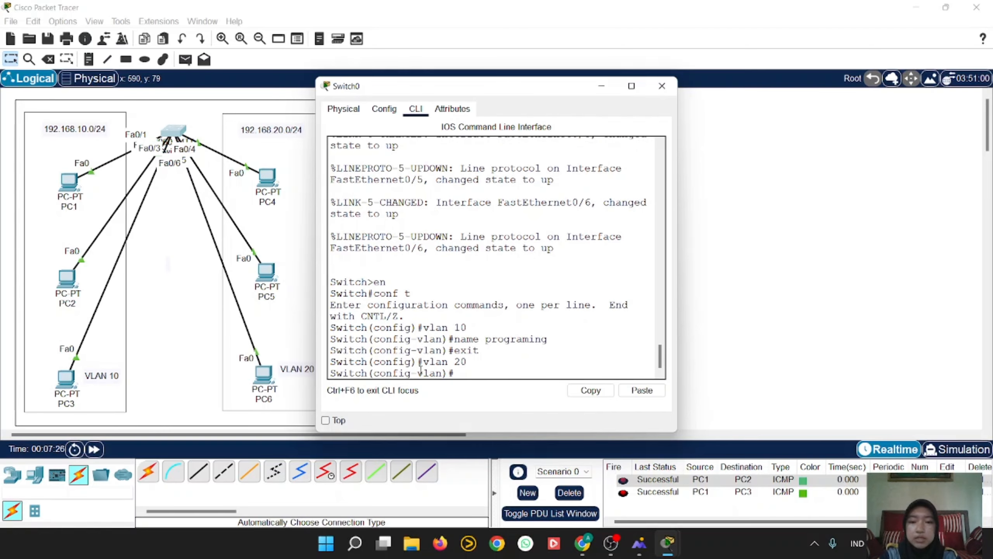
pyautogui.write('name ma')
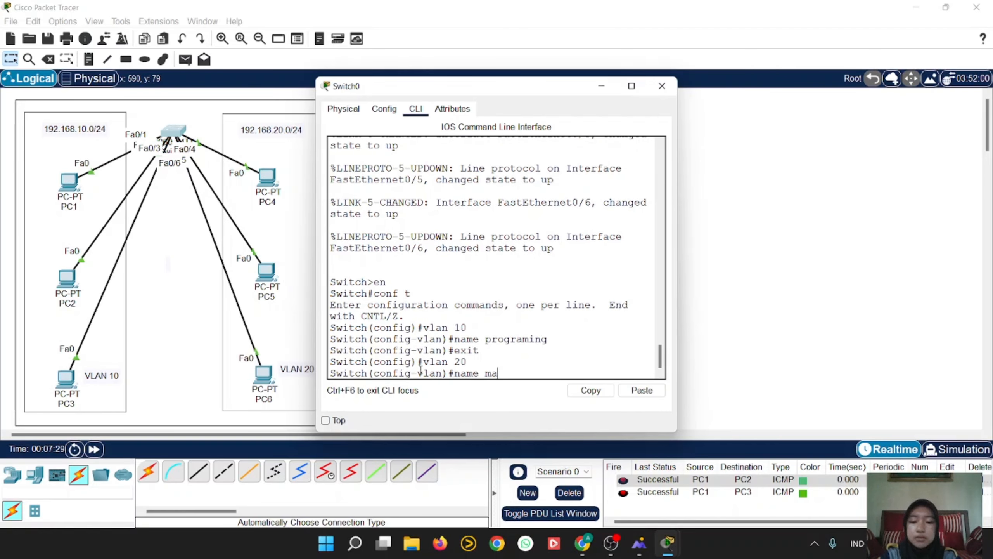
pyautogui.write('rketing')
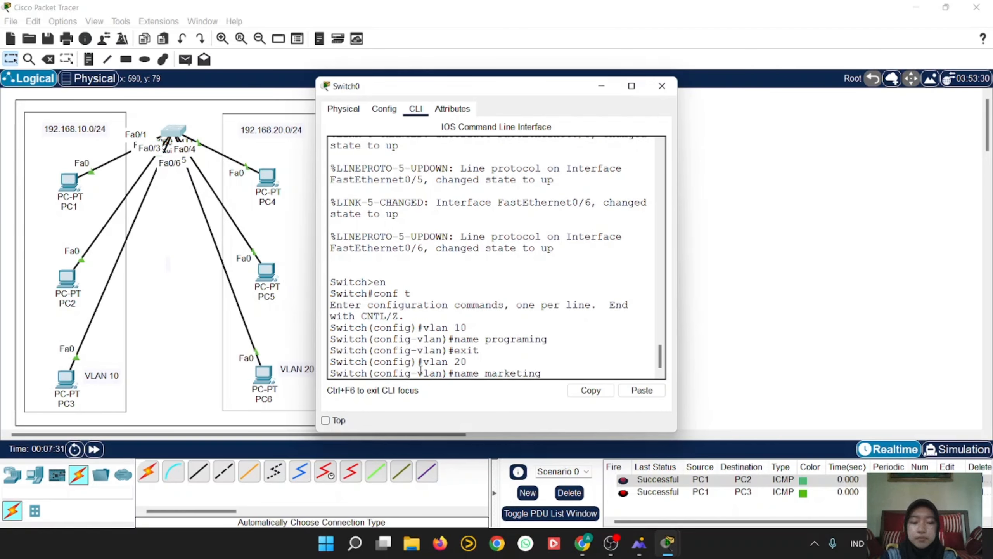
pyautogui.press('Return')
pyautogui.write('exit')
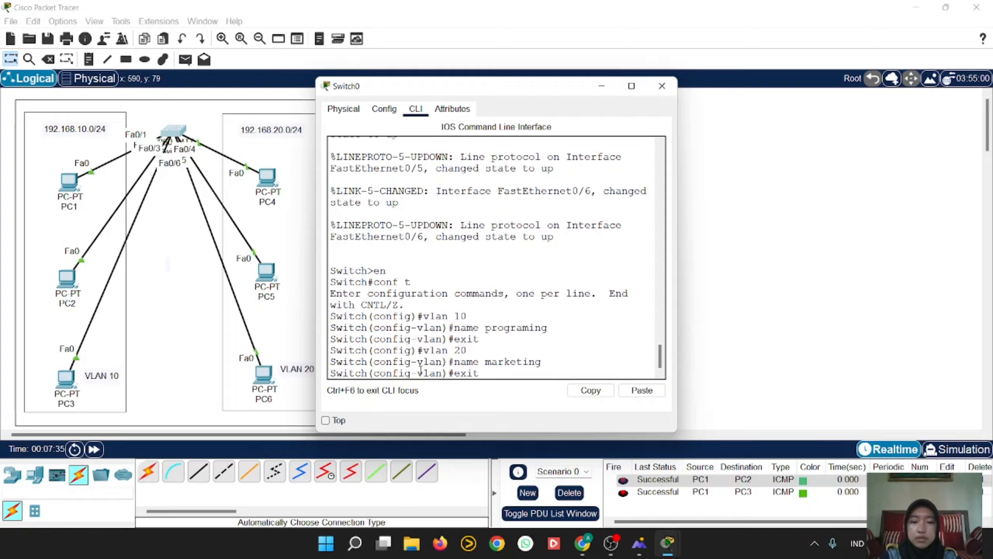
pyautogui.press('Return')
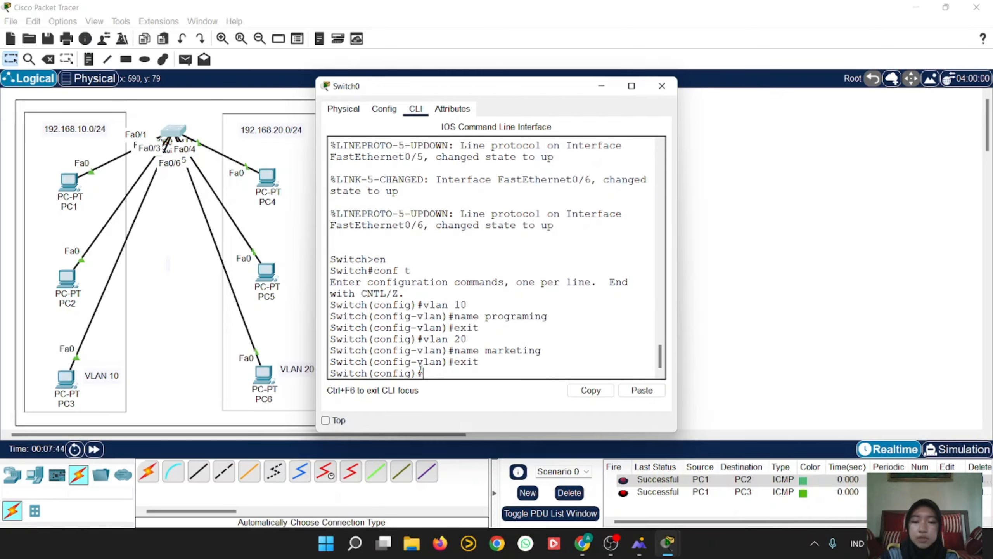
# List the switch's VLANs with "do show vlan brief" and widen the switch window to read the table.
pyautogui.write('do s')
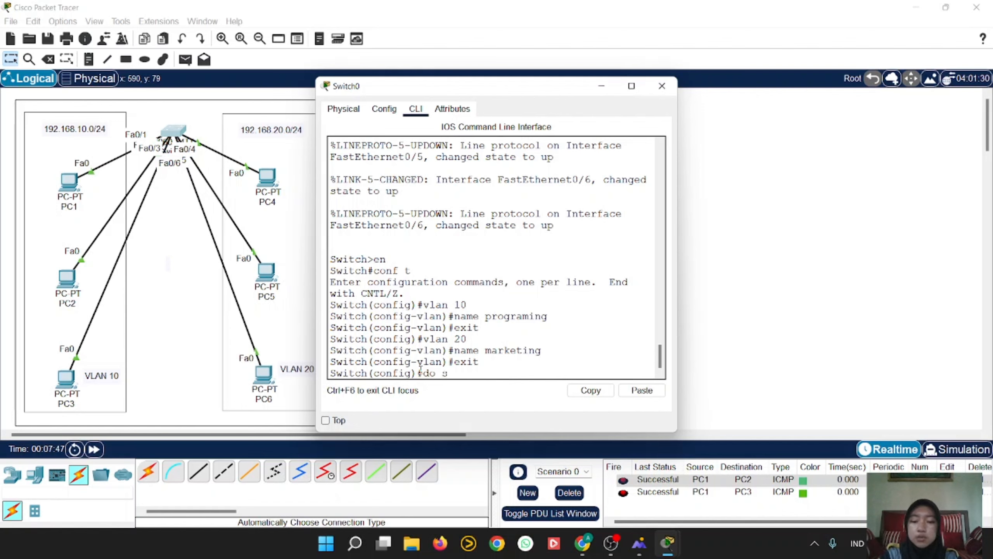
pyautogui.write('how vlan')
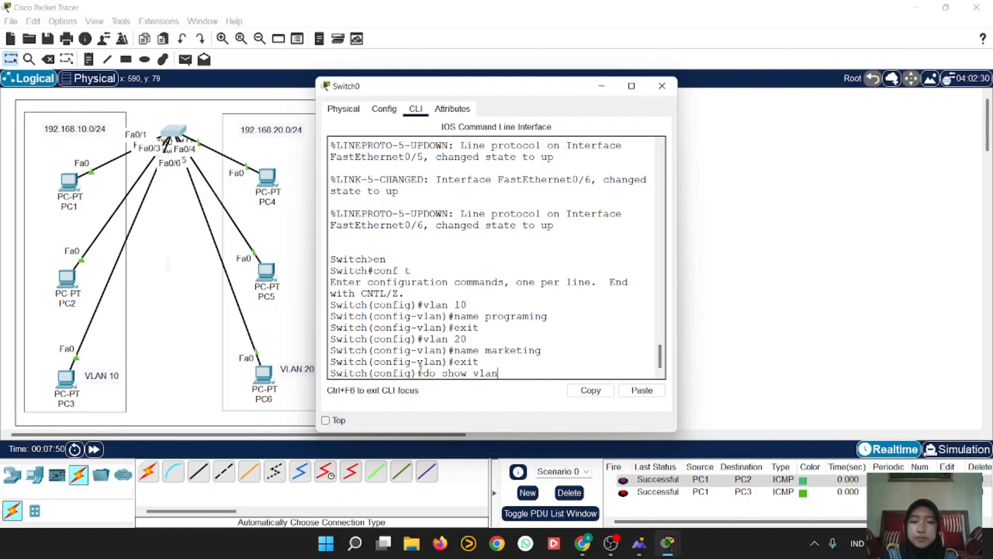
pyautogui.write(' brief')
pyautogui.press('Return')
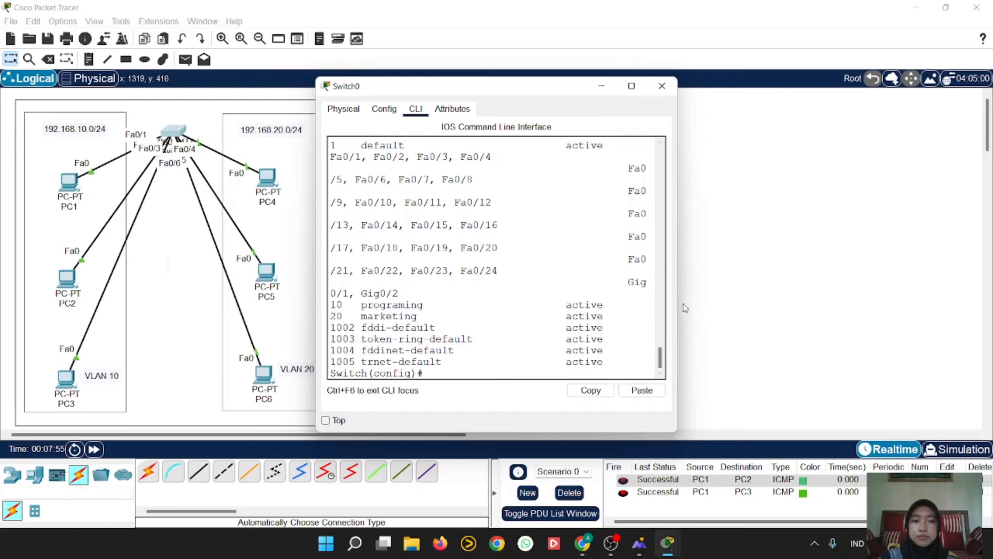
pyautogui.moveTo(676, 306); pyautogui.dragTo(868, 330)
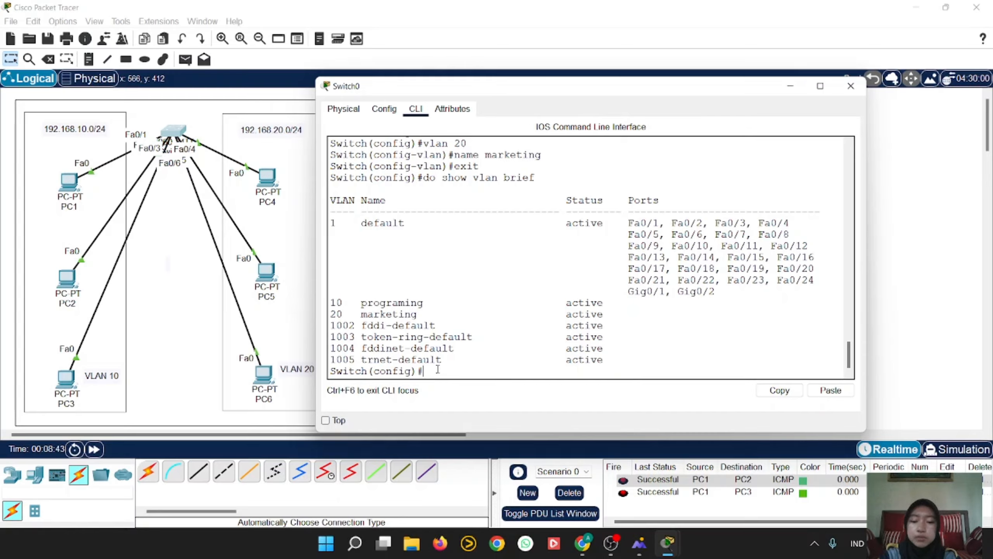
# Try to enter interface configuration mode with "interface 0/1".
pyautogui.write('erfa')
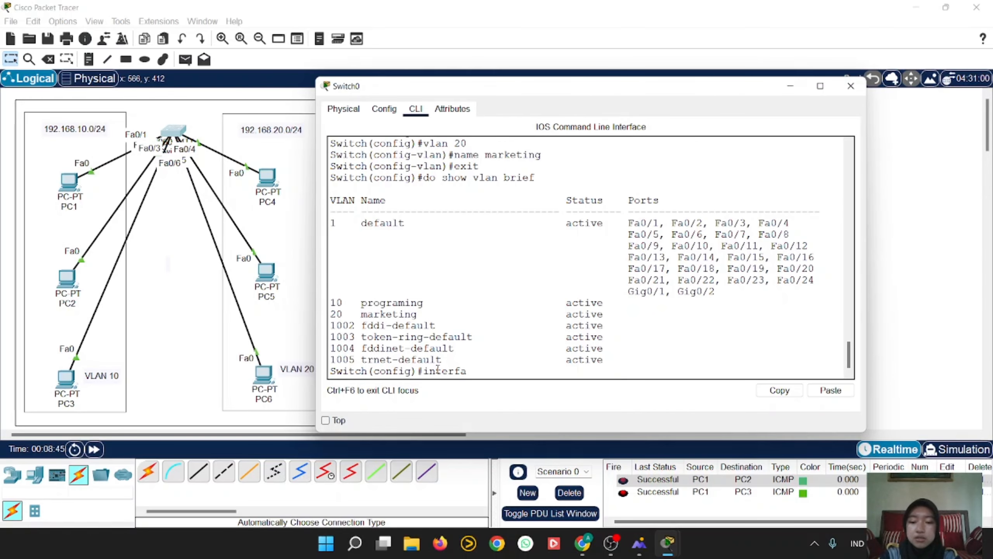
pyautogui.write('ce 0/')
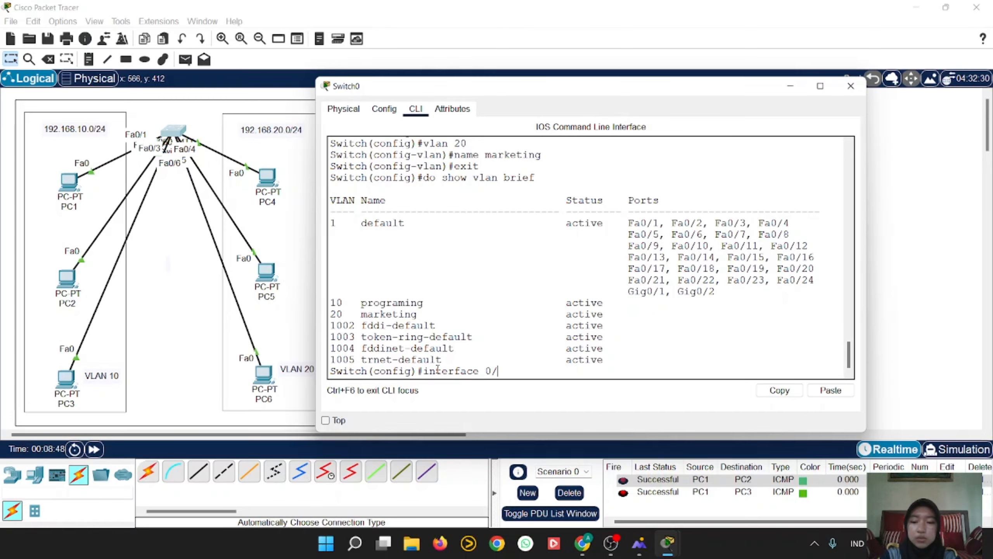
pyautogui.write('1')
pyautogui.press('Return')
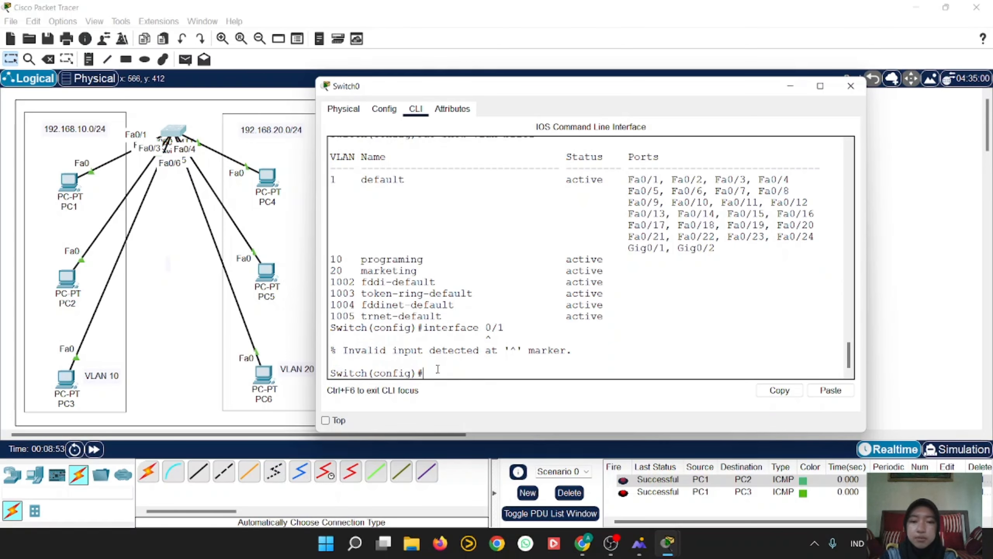
# Enter interface fa0/1's configuration mode and set the port to access with "switchport mode access".
pyautogui.write('interf')
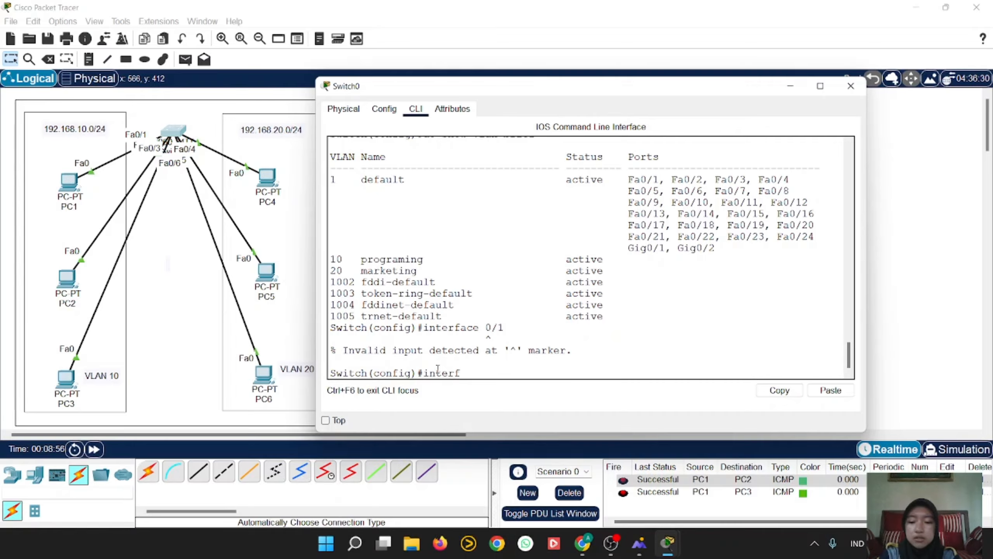
pyautogui.write('ace fa0/')
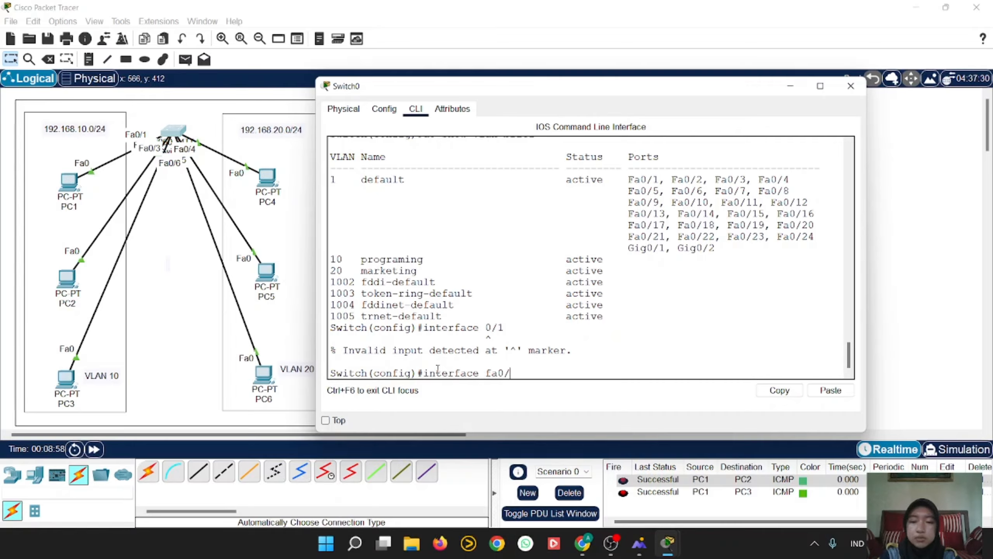
pyautogui.write('1')
pyautogui.press('Return')
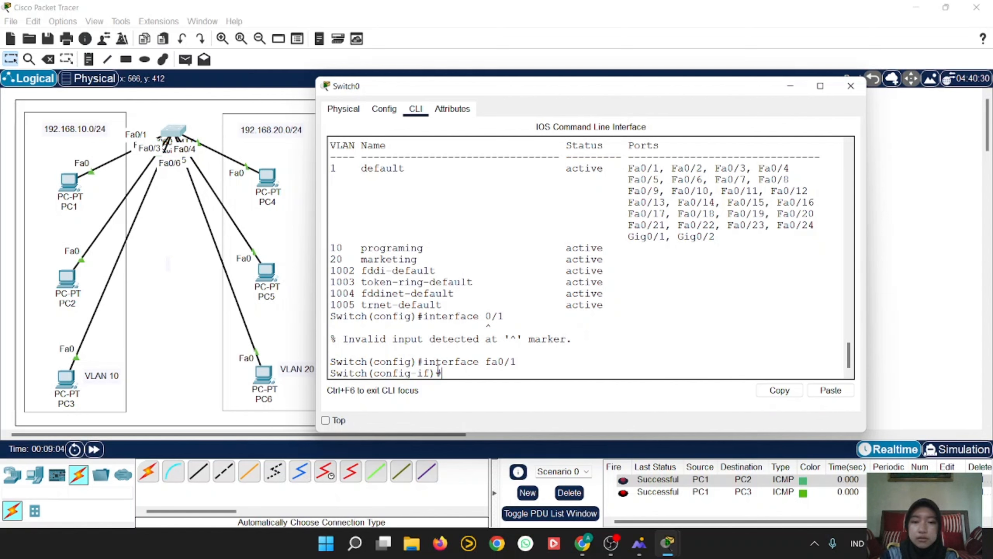
pyautogui.write('switch')
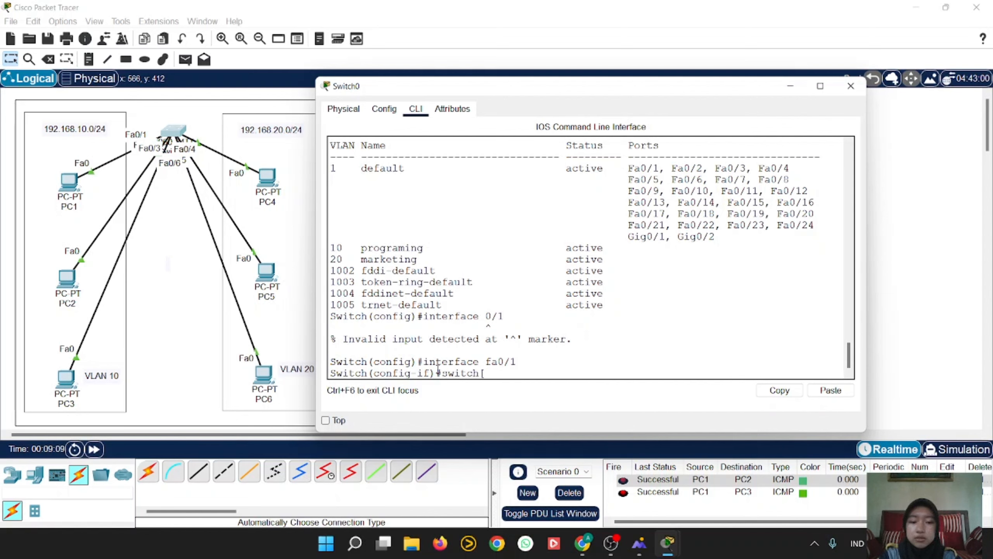
pyautogui.write('po')
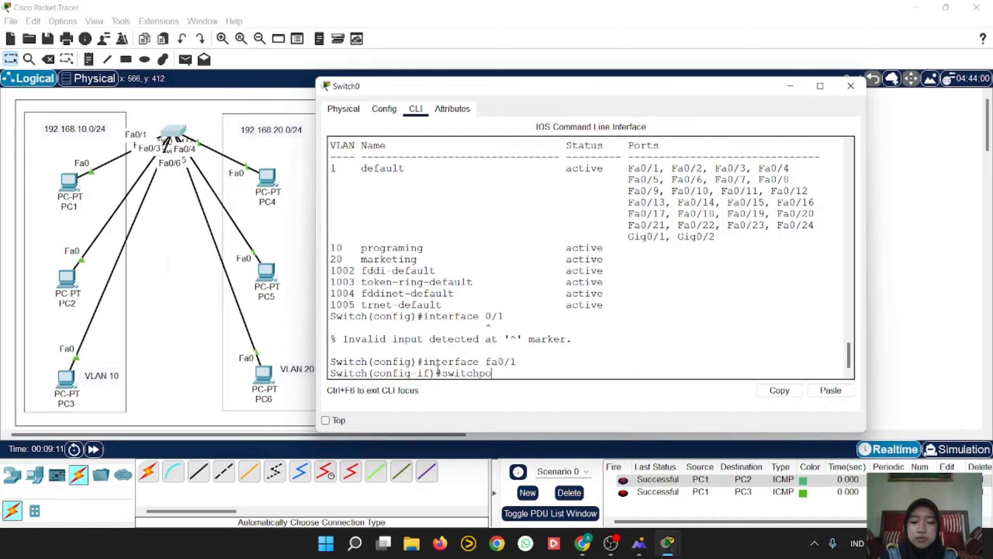
pyautogui.write('rt mode a')
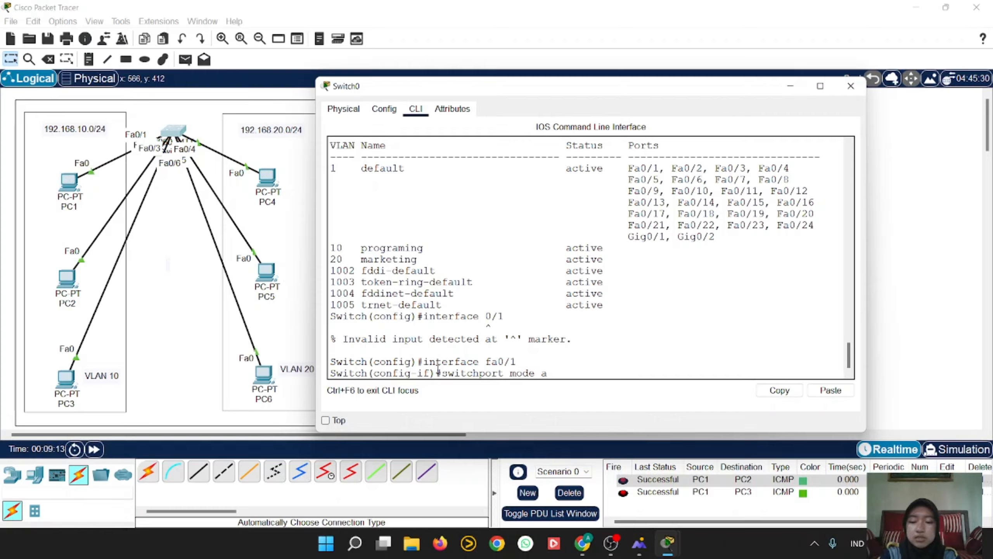
pyautogui.write('ccess')
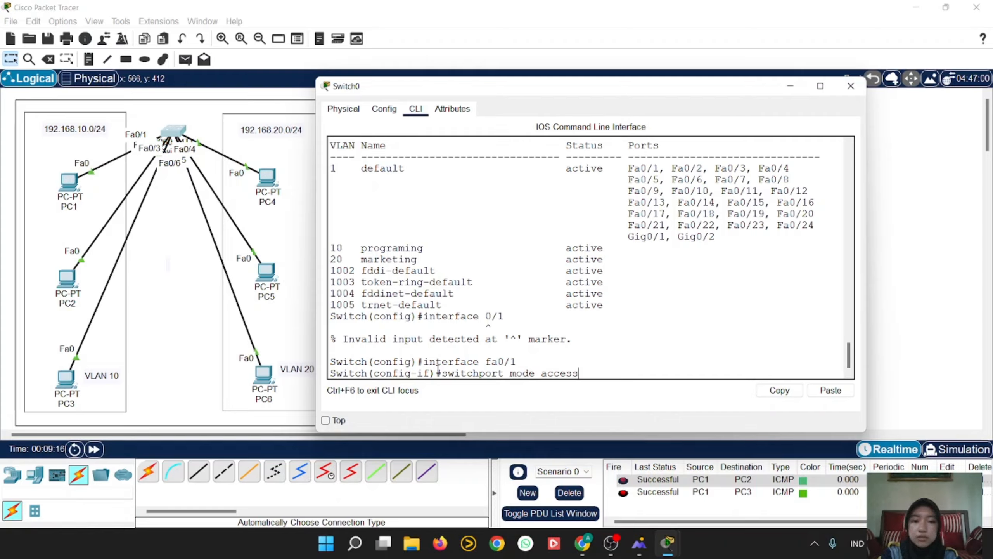
pyautogui.press('Return')
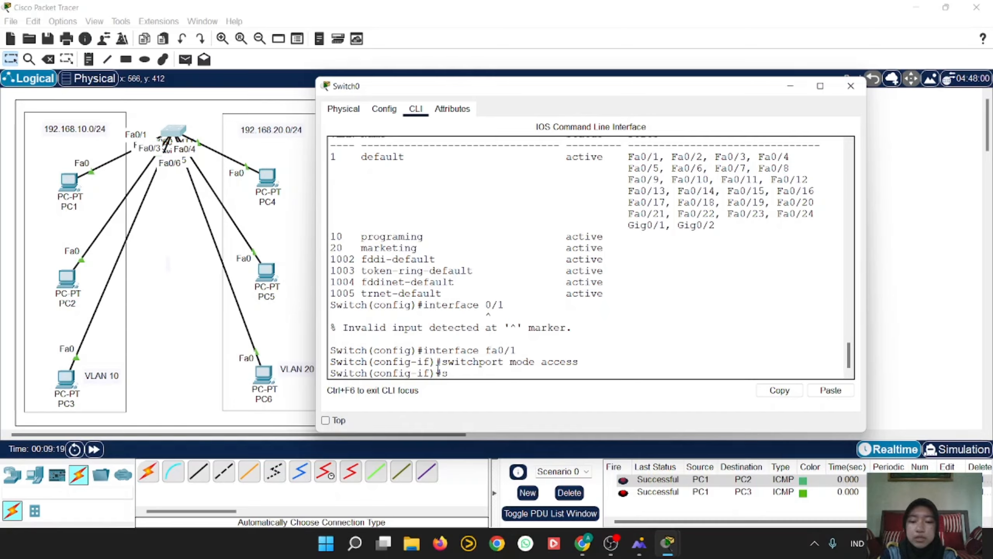
# Assign port fa0/1 to VLAN 10 with "switchport acces vlan 10" and exit to global configuration mode.
pyautogui.write('switchport ')
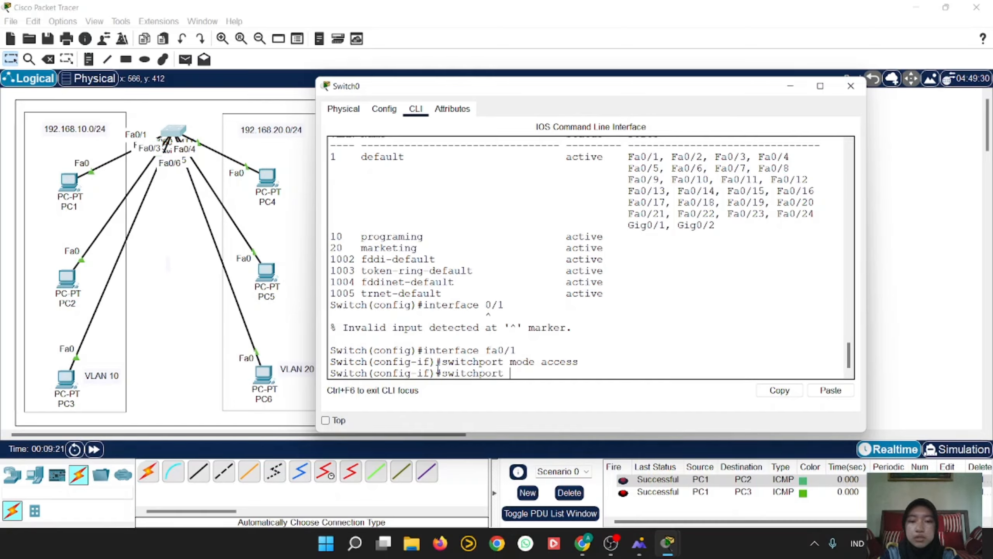
pyautogui.write('acces v')
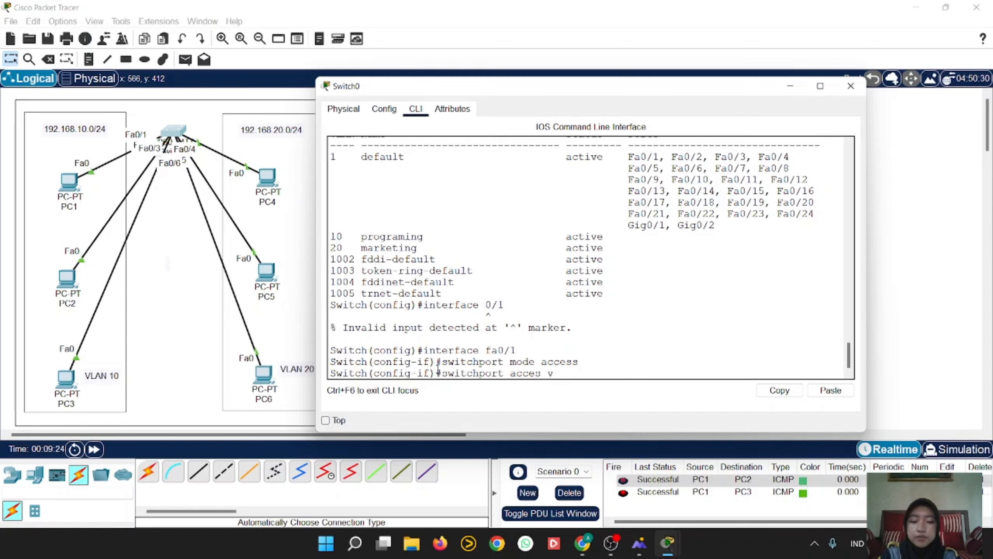
pyautogui.write('lan 10')
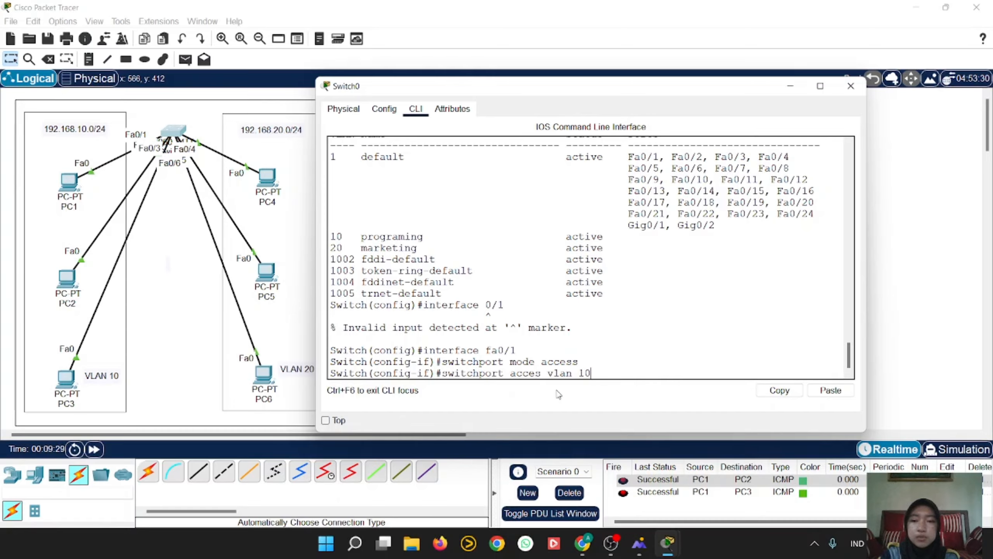
pyautogui.press('Return')
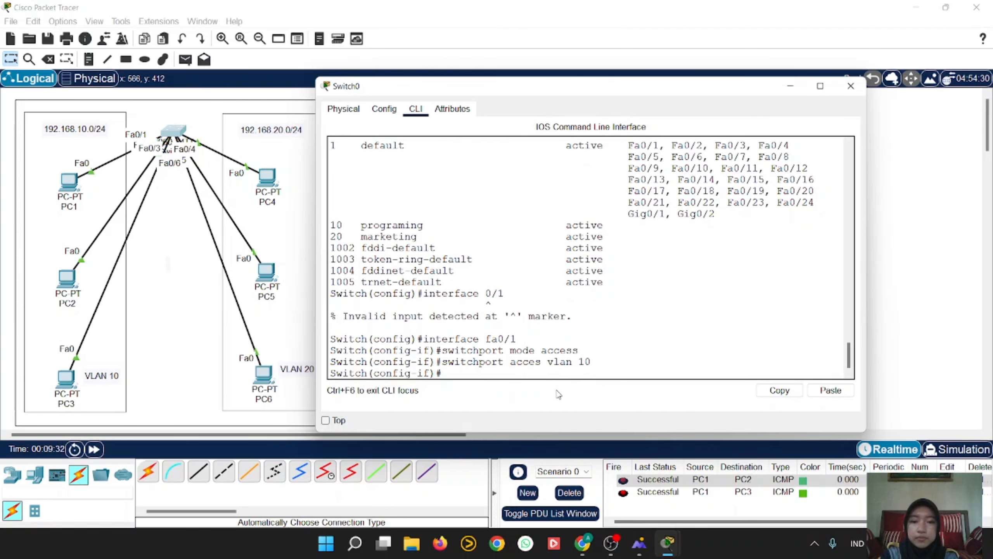
pyautogui.write('exit')
pyautogui.press('Return')
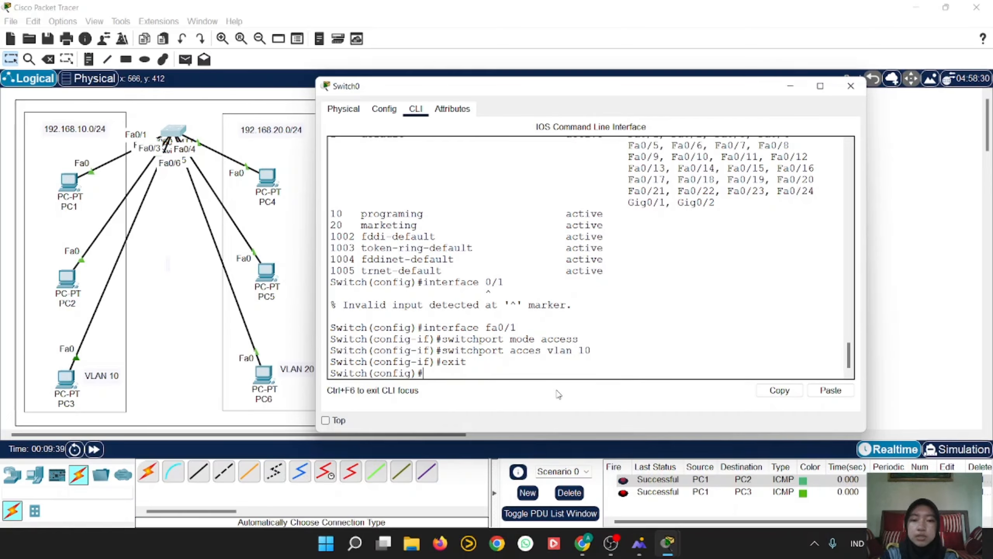
# Enter interface fa0/2's configuration mode and set the port to access with "switchport mode access".
pyautogui.write('in')
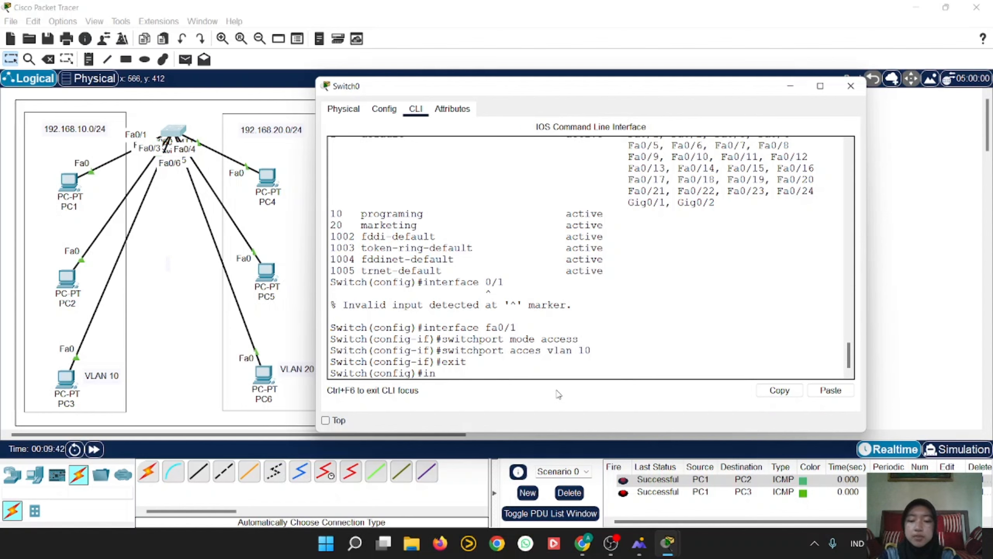
pyautogui.write('terface ')
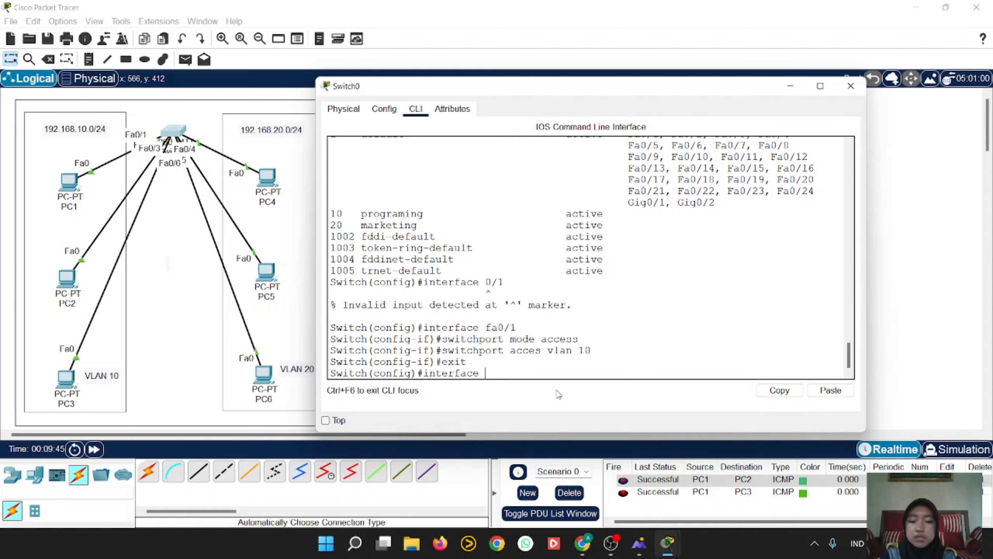
pyautogui.write('fa0')
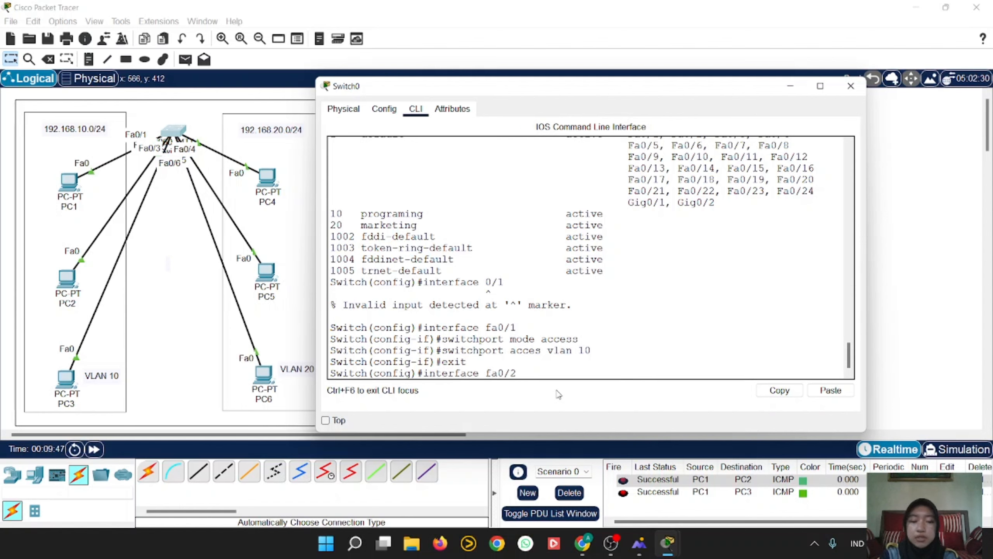
pyautogui.write('/2')
pyautogui.press('Return')
pyautogui.press('Up')
pyautogui.press('Up')
pyautogui.press('Up')
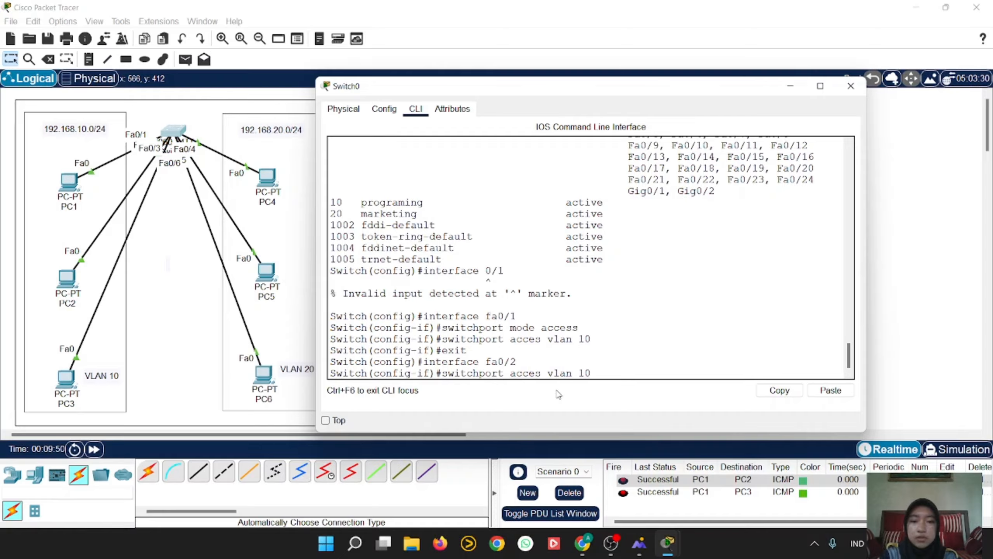
pyautogui.press('Return')
# Assign port fa0/2 to VLAN 10 with "switchport acces vlan 10" and exit to global configuration mode.
pyautogui.press('Up')
pyautogui.press('Up')
pyautogui.press('Up')
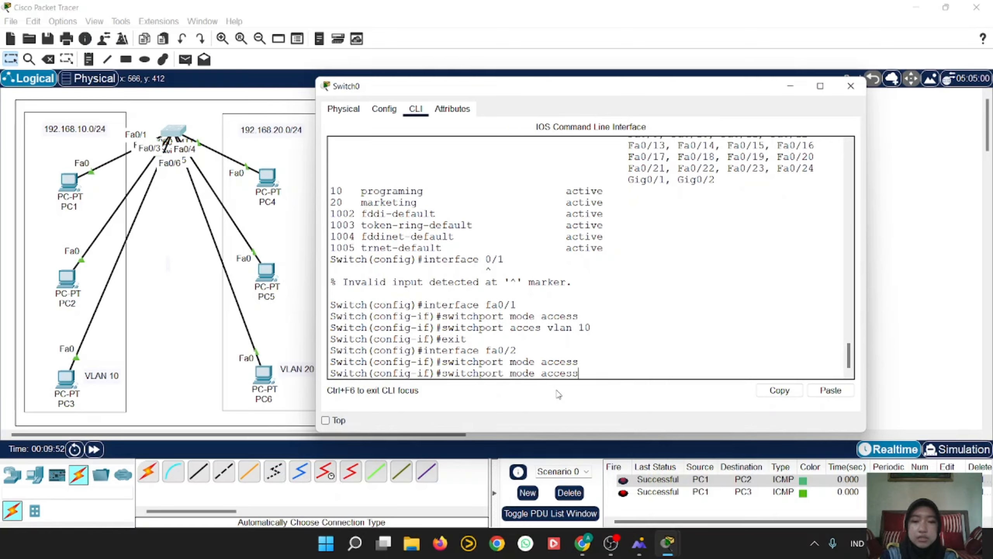
pyautogui.press('Return')
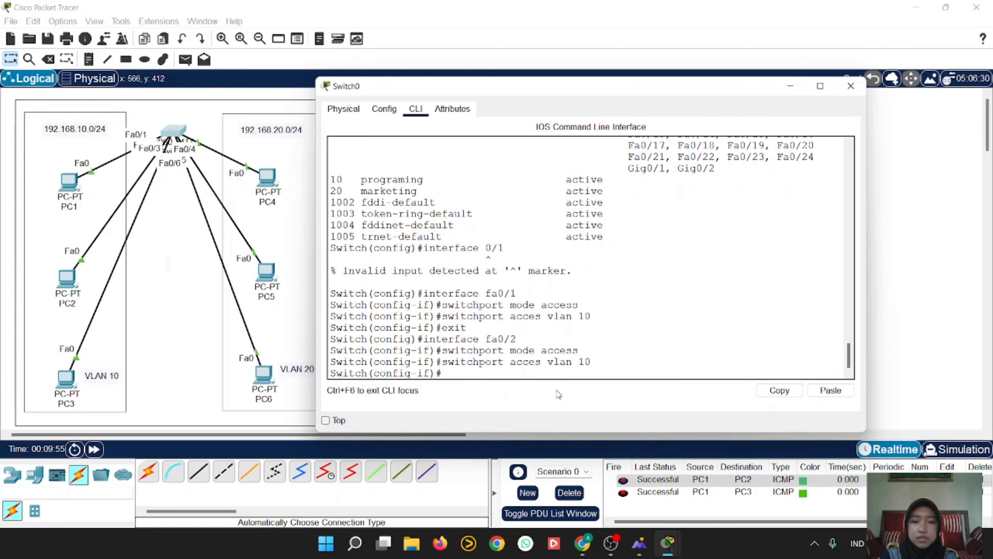
pyautogui.write('exit')
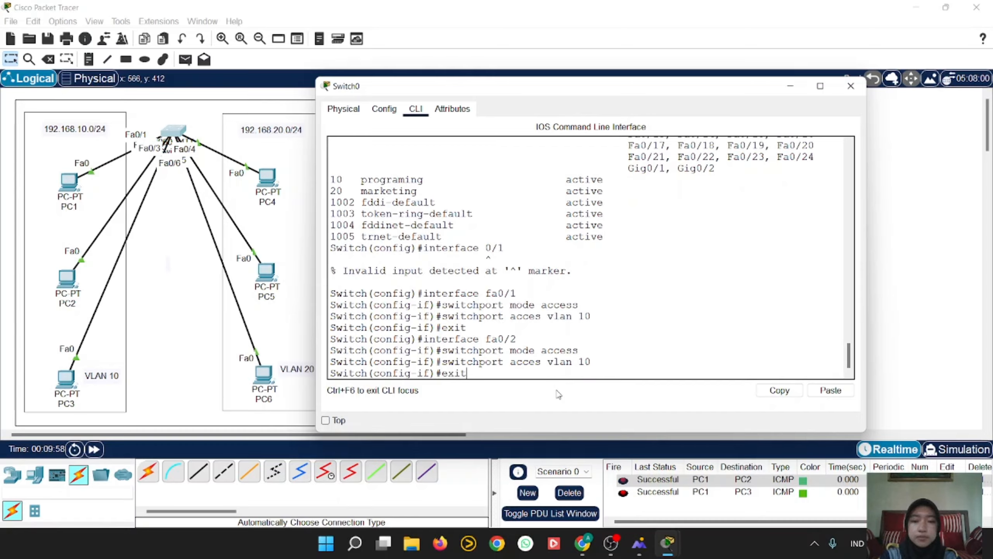
pyautogui.press('Return')
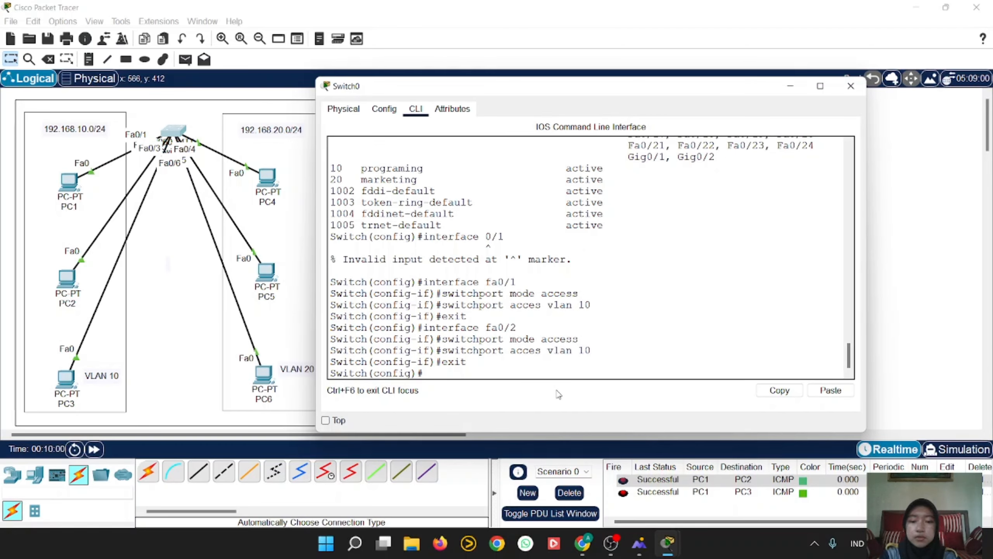
# Enter interface fa0/3's configuration mode and set the port to access with "switchport mode access".
pyautogui.write('interface fa ')
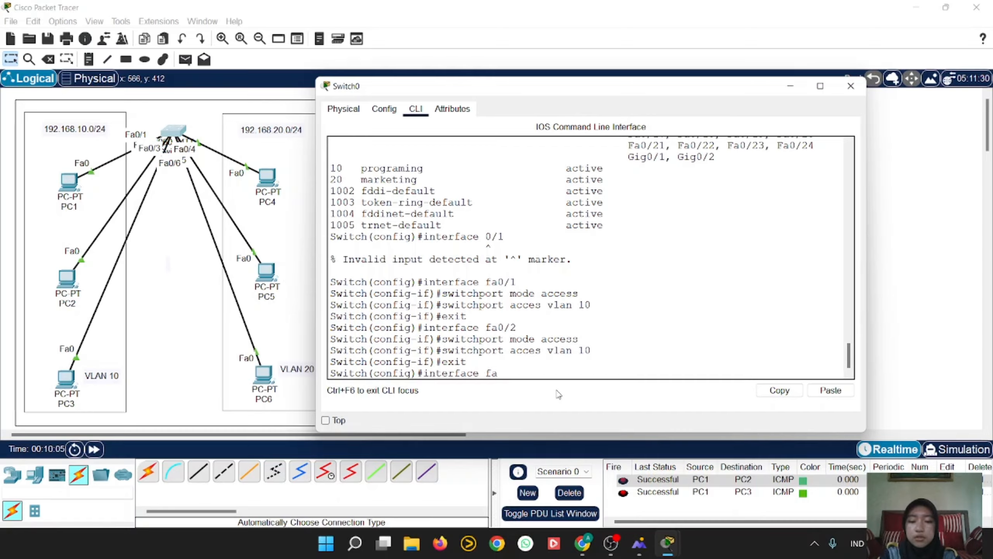
pyautogui.write('0/')
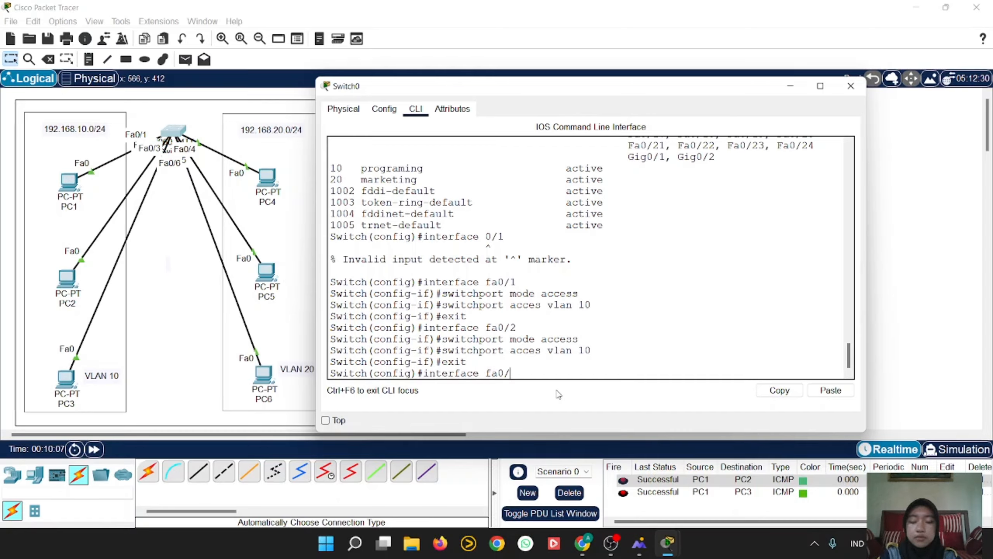
pyautogui.write('3')
pyautogui.press('Return')
pyautogui.write('switchport mode access')
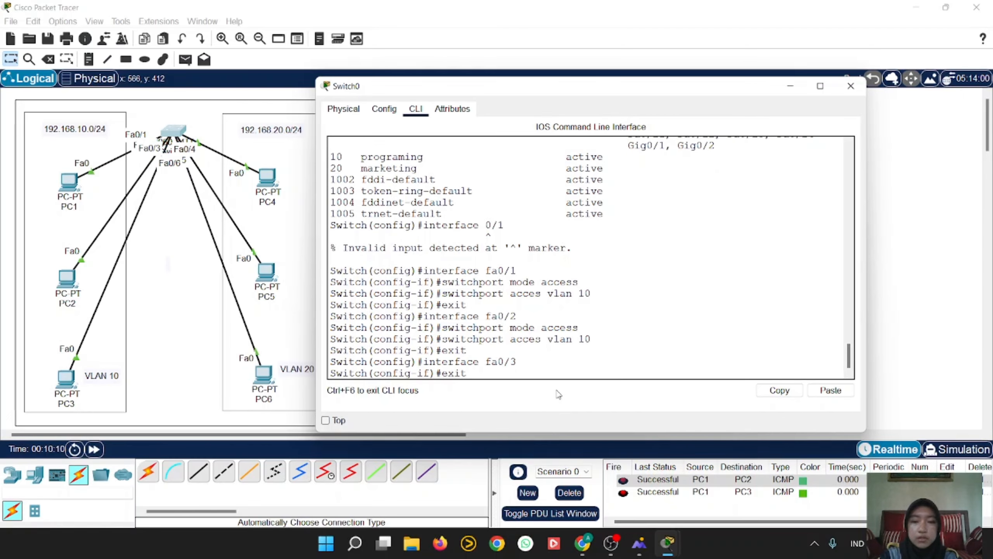
pyautogui.press('Return')
# Assign port fa0/3 to VLAN 10 with "switchport acces vlan 10" and exit to global configuration mode.
pyautogui.press('Up')
pyautogui.press('Up')
pyautogui.press('Up')
pyautogui.press('Up')
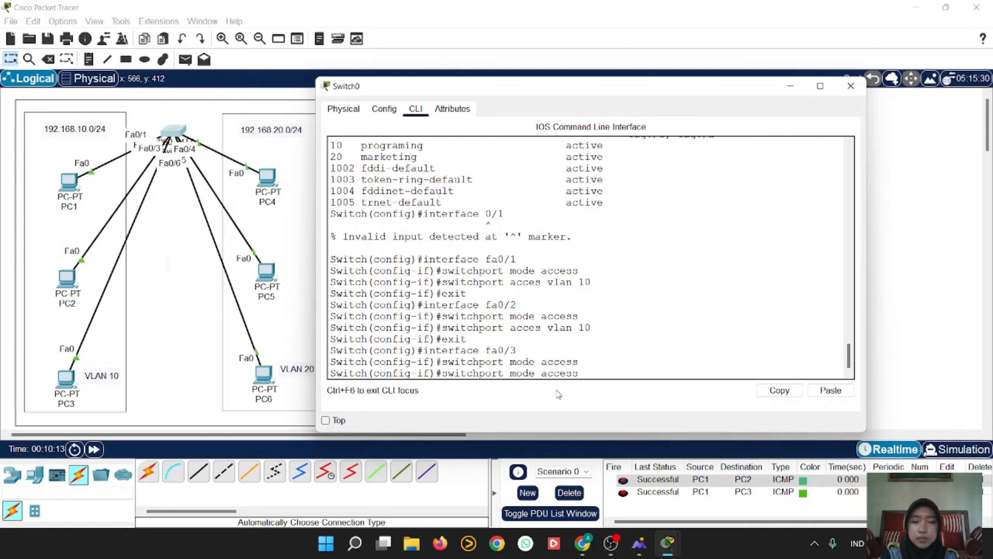
pyautogui.press('Return')
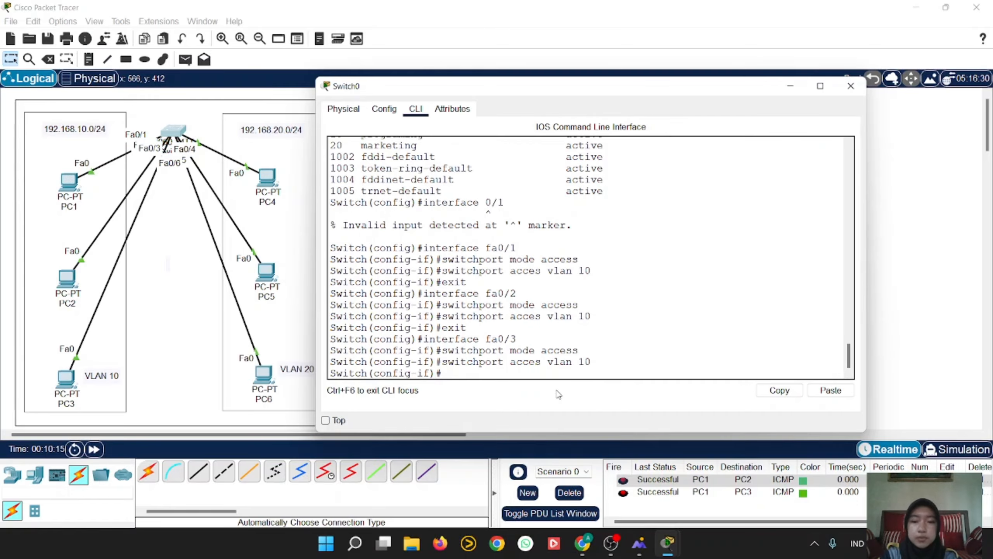
pyautogui.write('exit')
pyautogui.press('Return')
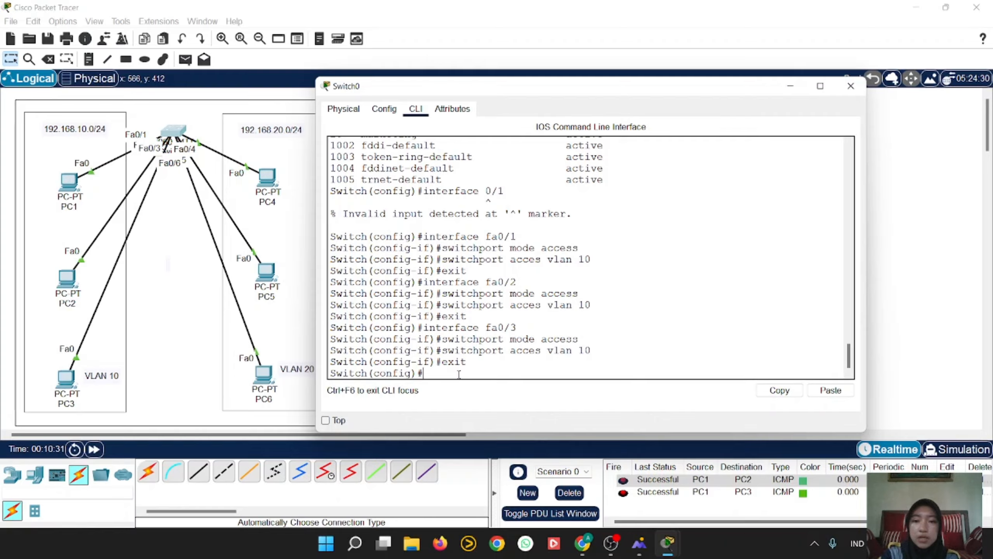
# Enter configuration mode for interfaces fa0/4-6 with "interface range fa0/4-6" and set the ports to access with "switchport mode access".
pyautogui.write('in')
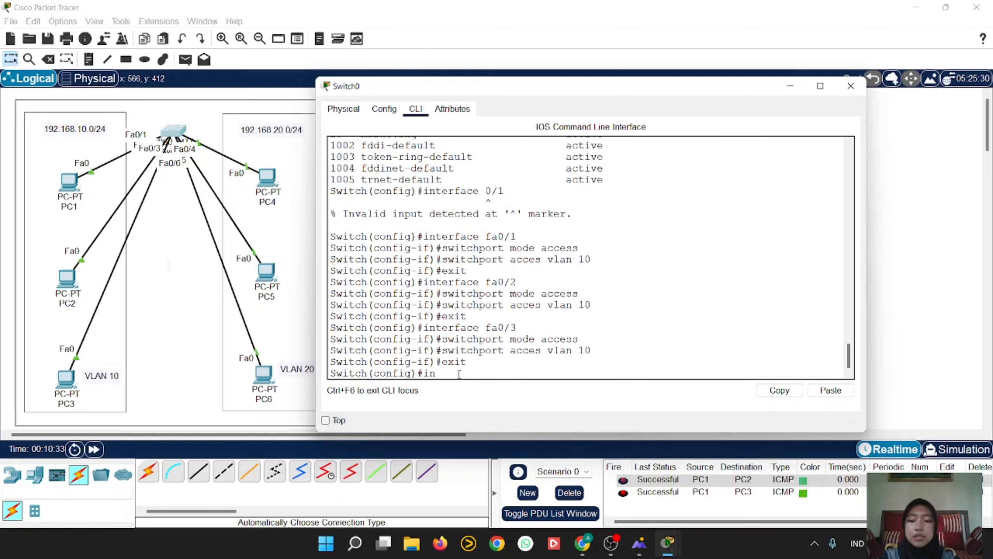
pyautogui.write('terface r')
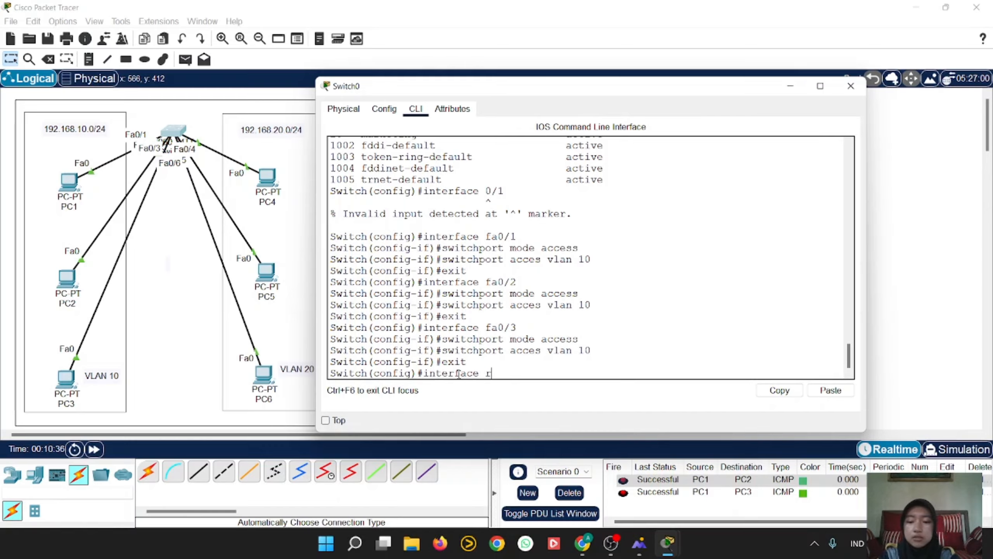
pyautogui.write('ange fa0/4')
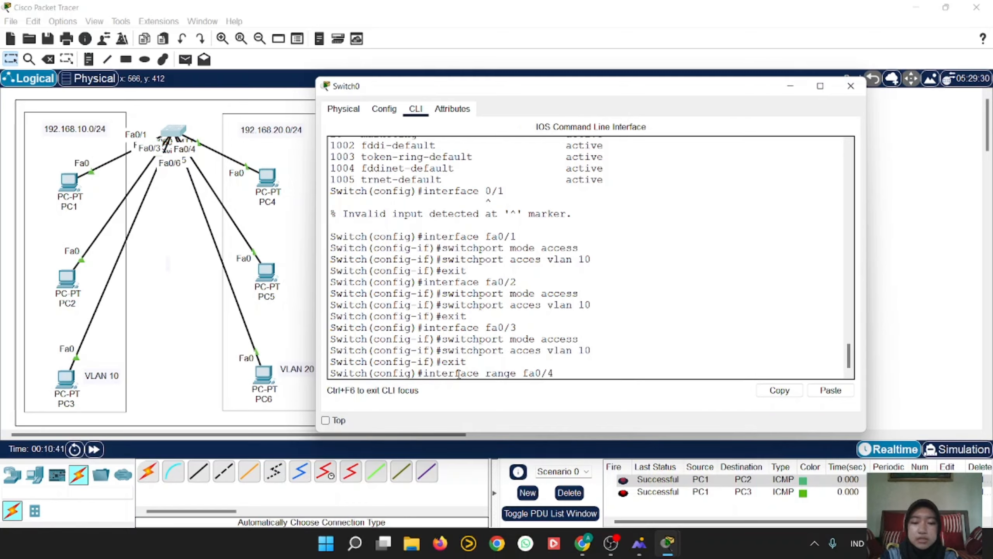
pyautogui.write('-6')
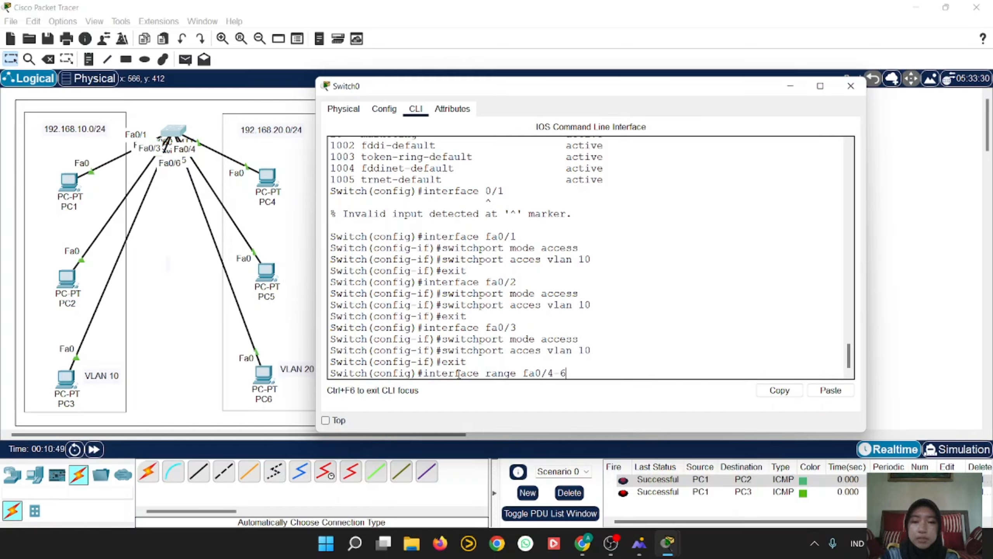
pyautogui.press('Return')
pyautogui.press('Up')
pyautogui.press('Up')
pyautogui.press('Up')
pyautogui.press('Up')
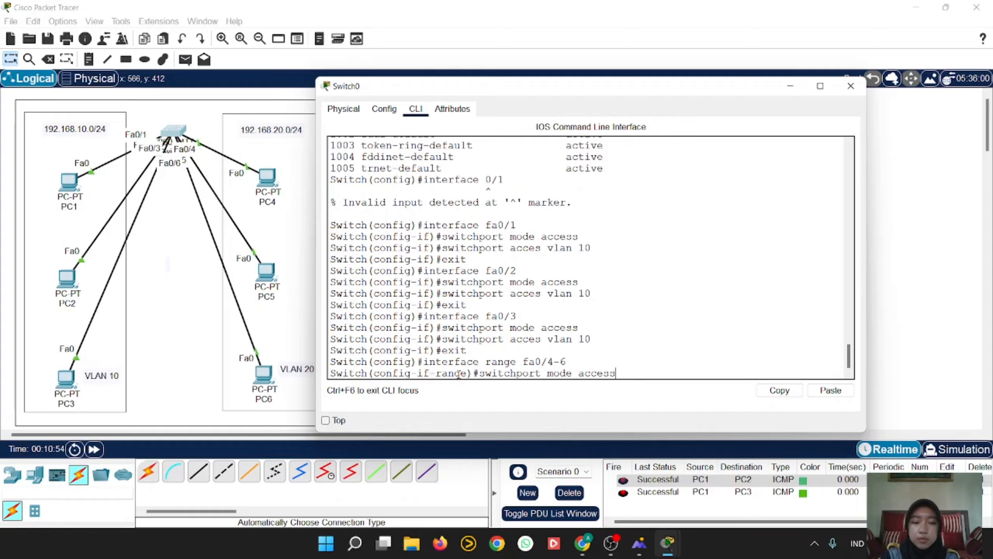
pyautogui.press('Return')
# Assign the fa0/4-6 port range to VLAN 20 with "switchport acces vlan 20" and exit to global configuration mode.
pyautogui.press('Up')
pyautogui.press('Up')
pyautogui.press('Up')
pyautogui.press('Up')
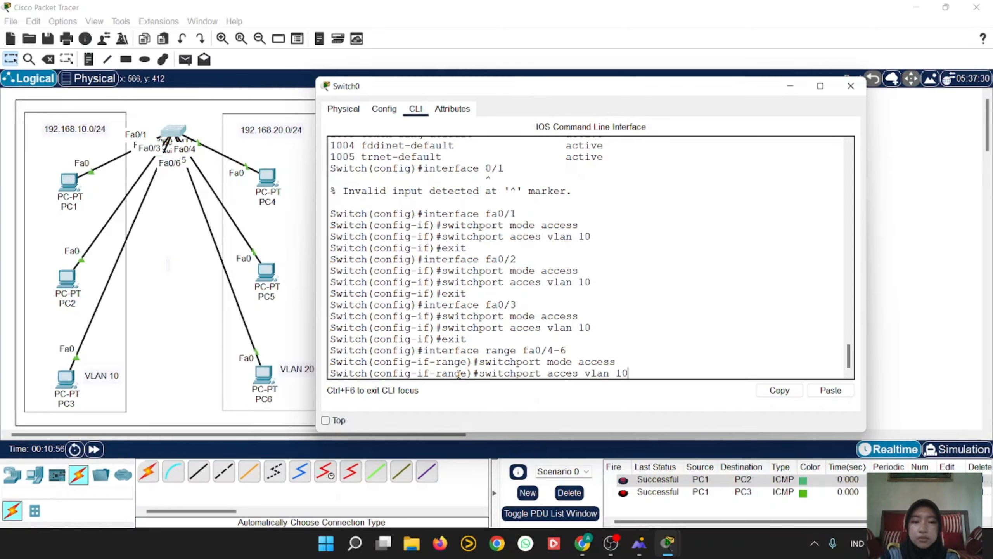
pyautogui.press('BackSpace')
pyautogui.press('BackSpace')
pyautogui.write('20')
pyautogui.press('Return')
pyautogui.write('exit')
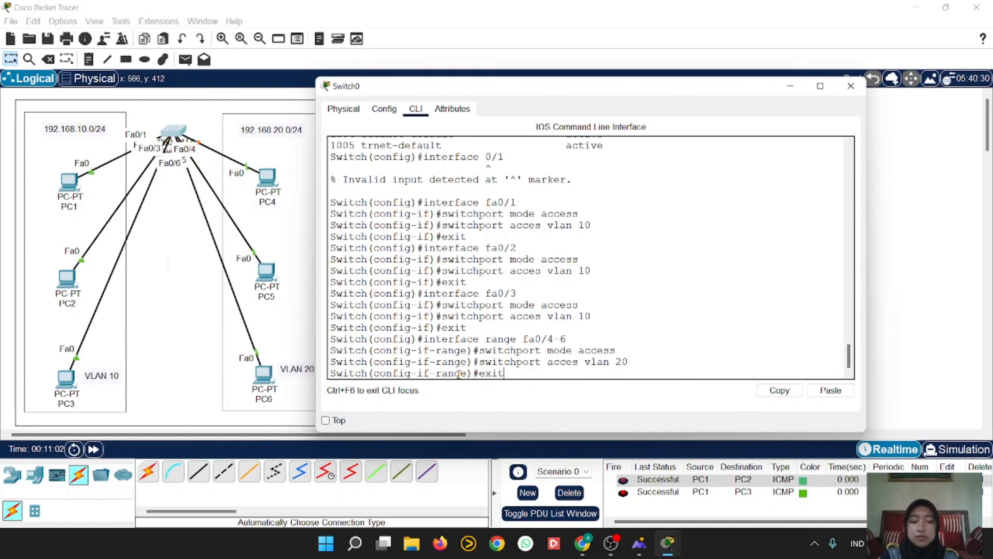
pyautogui.press('Return')
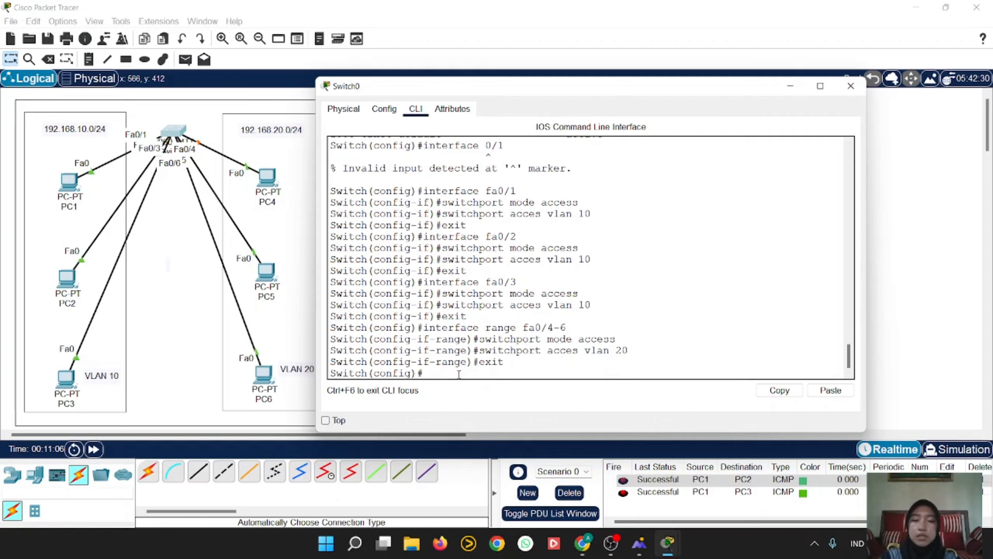
# Display the switch's VLAN summary with "do show vlan brief" to check the port assignments, and close the Switch0 window.
pyautogui.write('d')
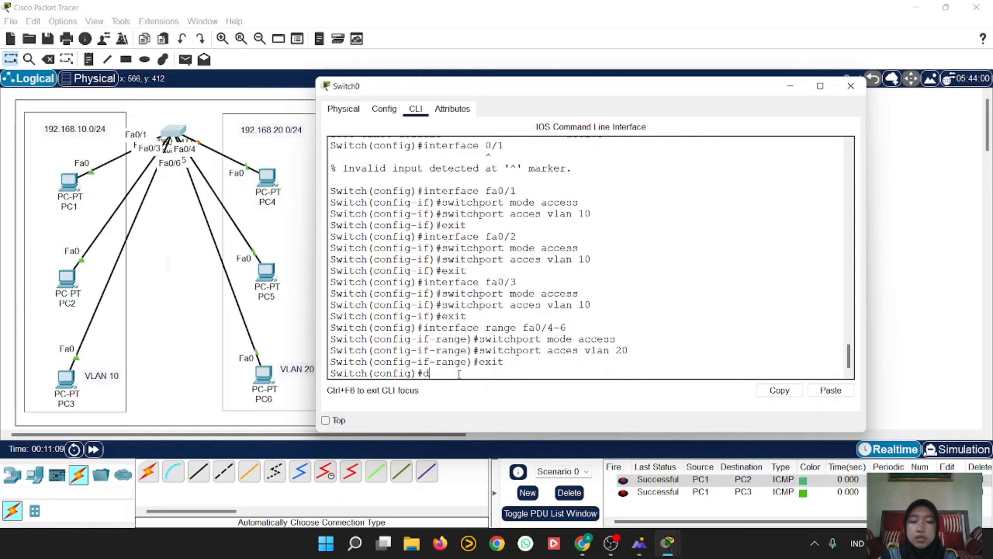
pyautogui.write('o show bla')
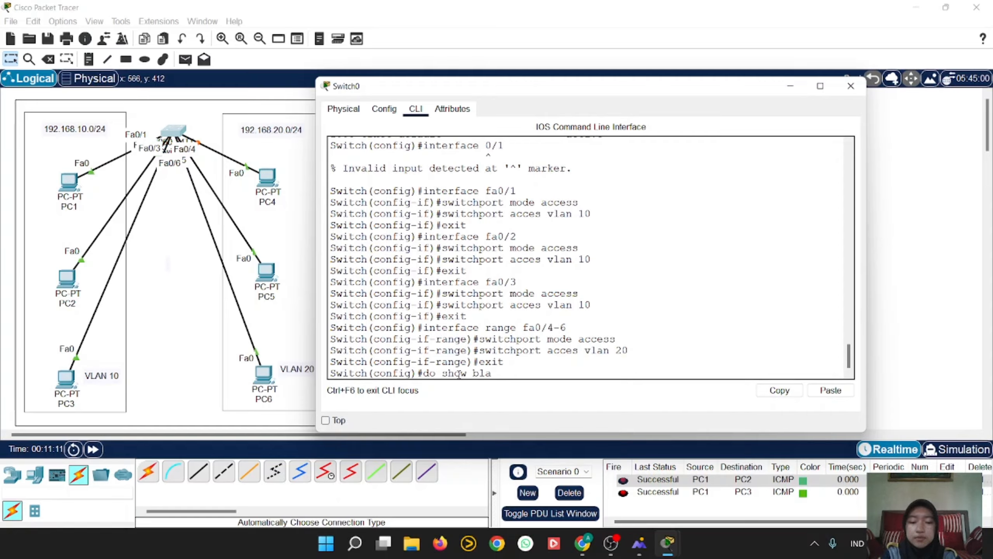
pyautogui.write('n brie')
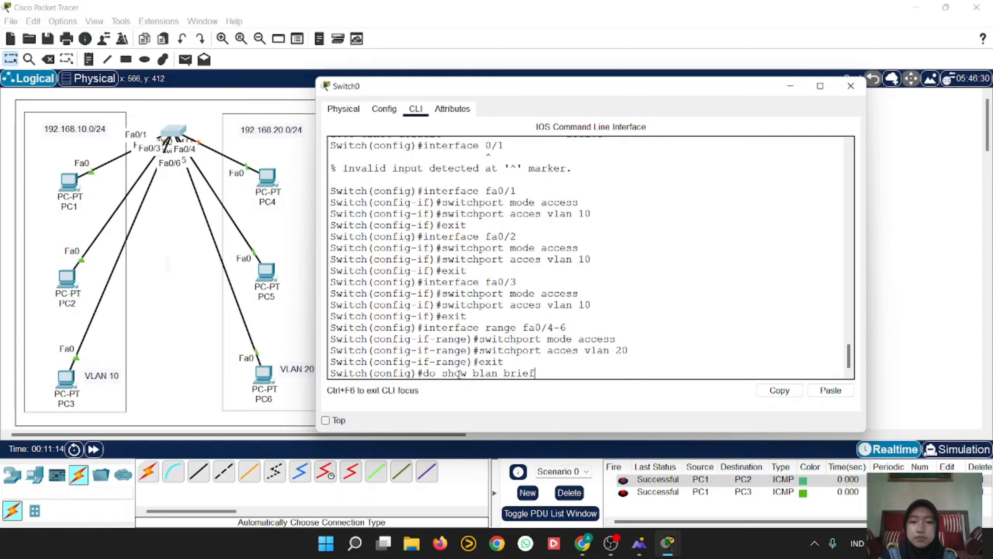
pyautogui.write('f')
pyautogui.press('Return')
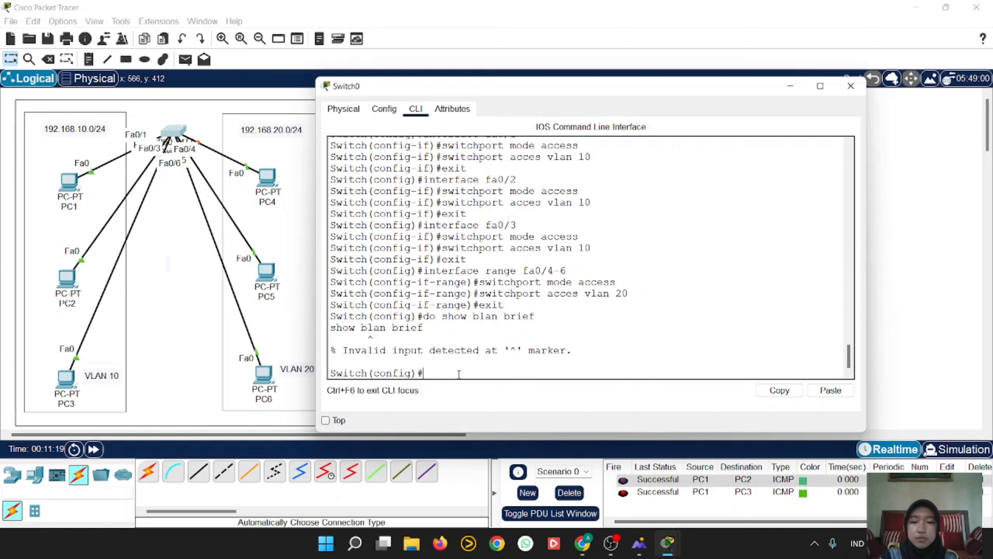
pyautogui.press('Up')
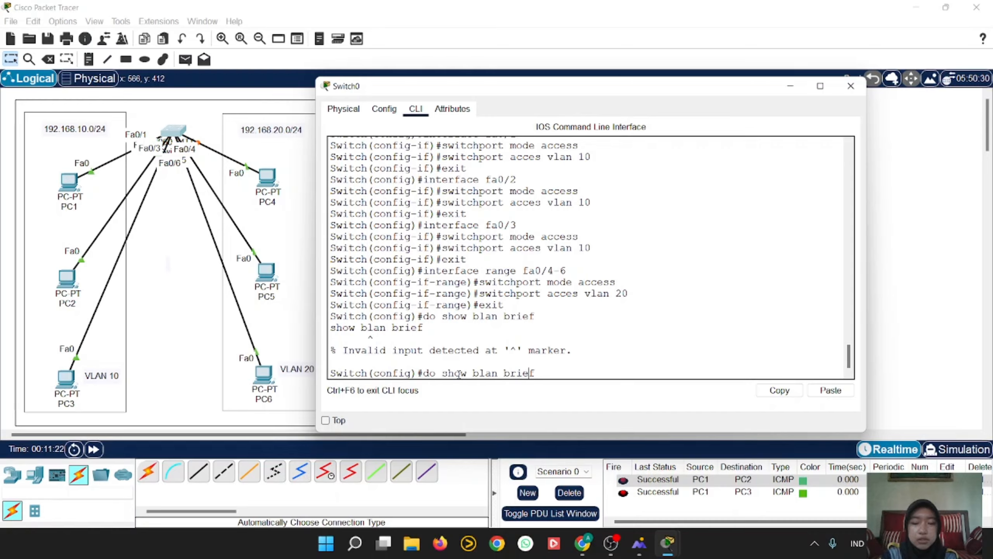
pyautogui.press('BackSpace')
pyautogui.press('BackSpace')
pyautogui.write('vl')
pyautogui.press('End')
pyautogui.press('Return')
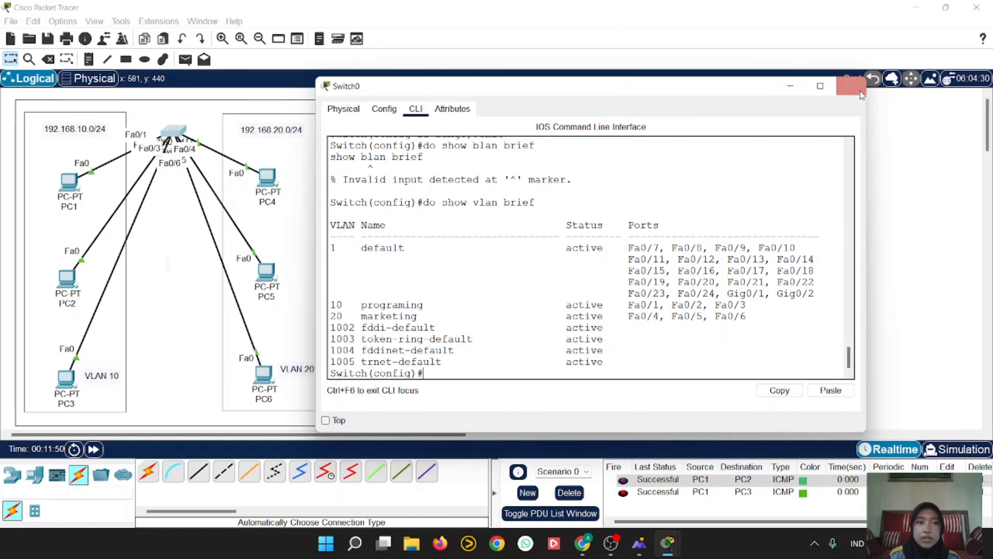
pyautogui.click(850, 86)
# Switch to Simulation mode with the Simulation Panel undocked and widened, and delete Scenario 0's existing PDUs.
pyautogui.click(961, 451)
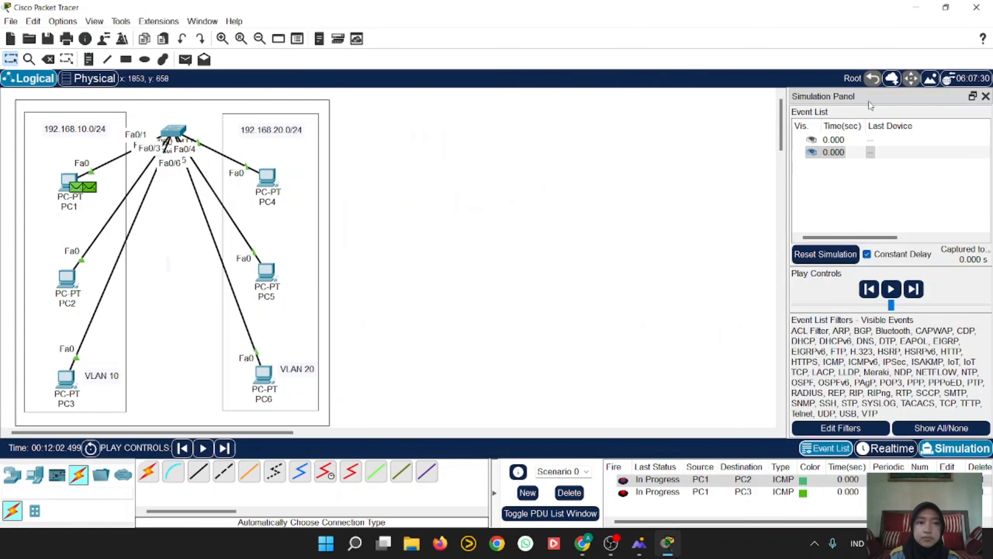
pyautogui.moveTo(867, 100); pyautogui.dragTo(781, 98)
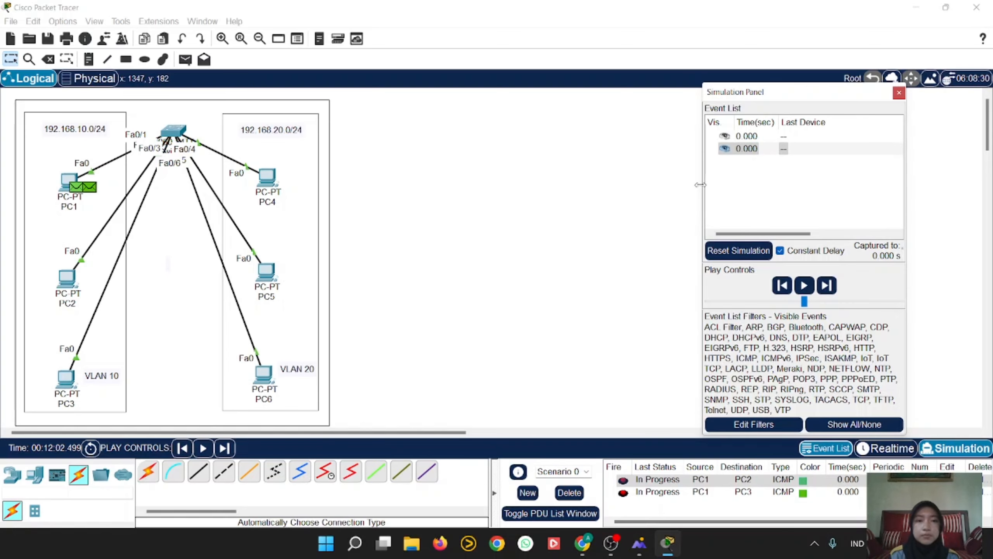
pyautogui.moveTo(702, 186); pyautogui.dragTo(503, 189)
pyautogui.click(569, 492)
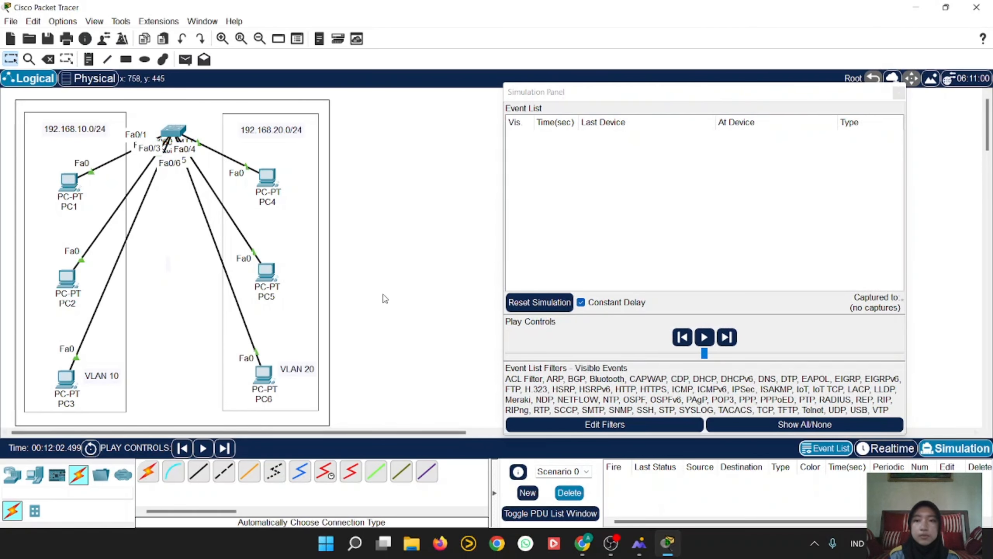
pyautogui.click(186, 60)
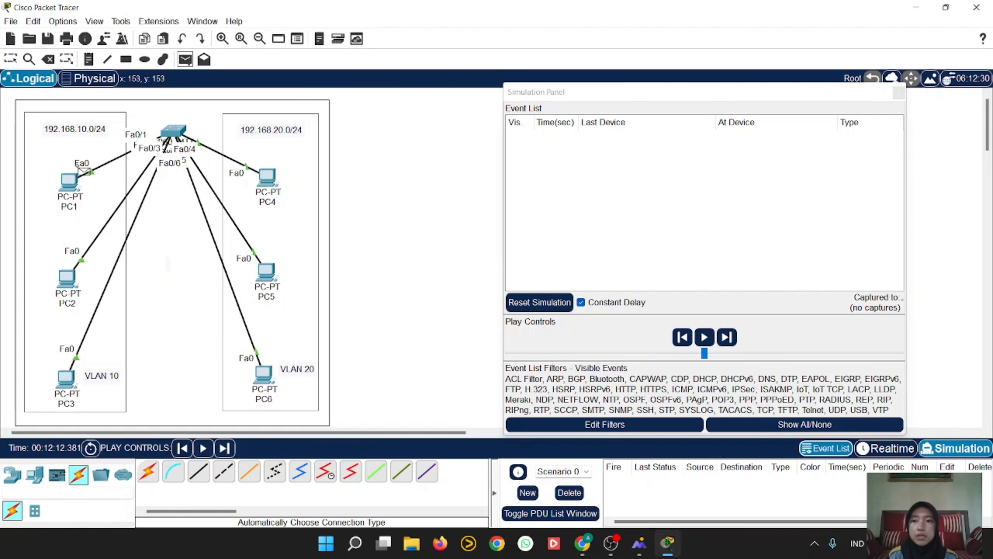
pyautogui.click(72, 182)
pyautogui.click(66, 279)
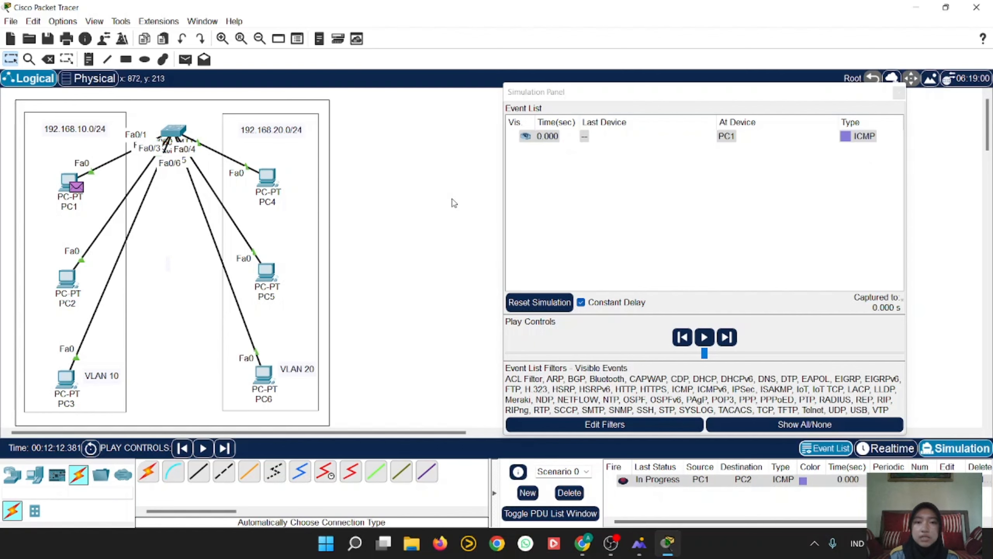
pyautogui.click(570, 494)
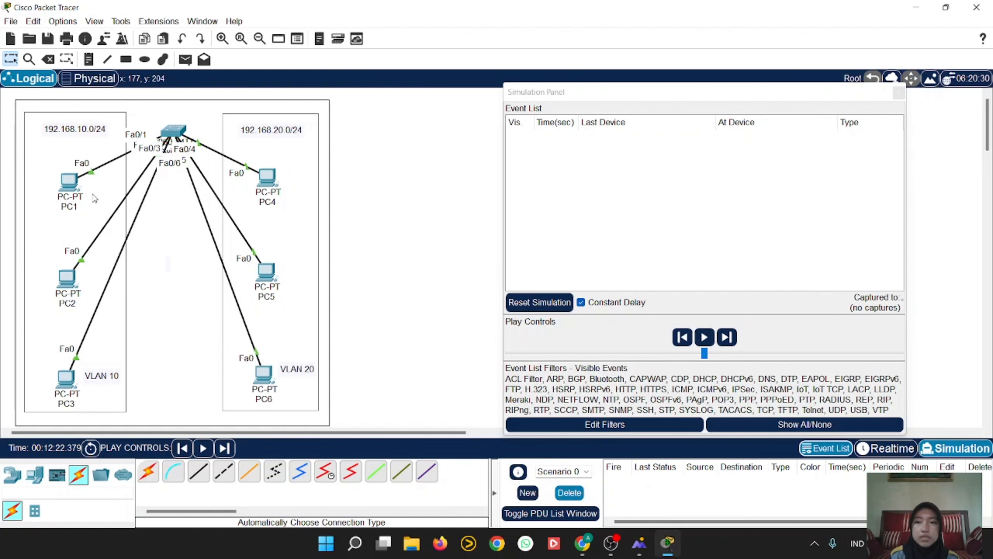
# Open PC1's Command Prompt and list its ARP table with "arp -a".
pyautogui.click(70, 181)
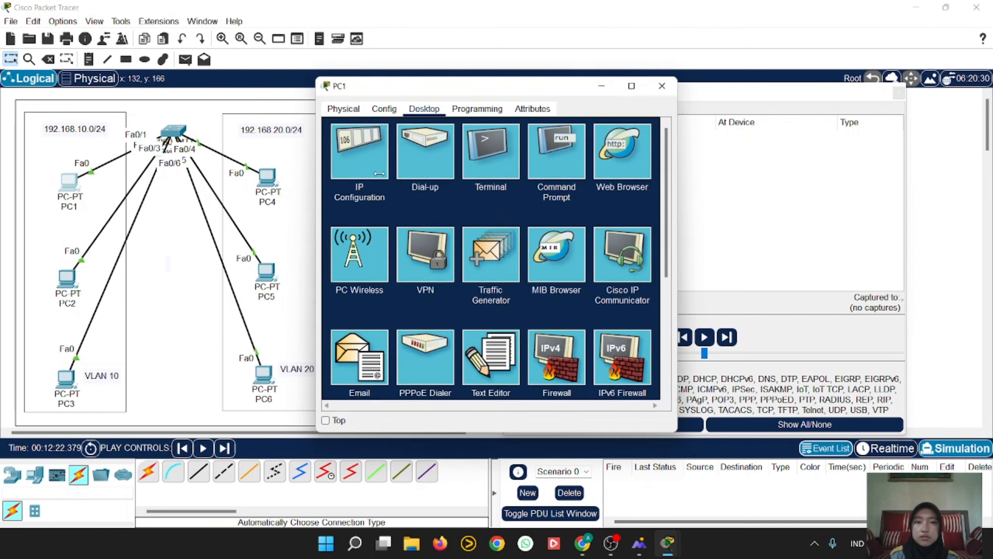
pyautogui.click(546, 162)
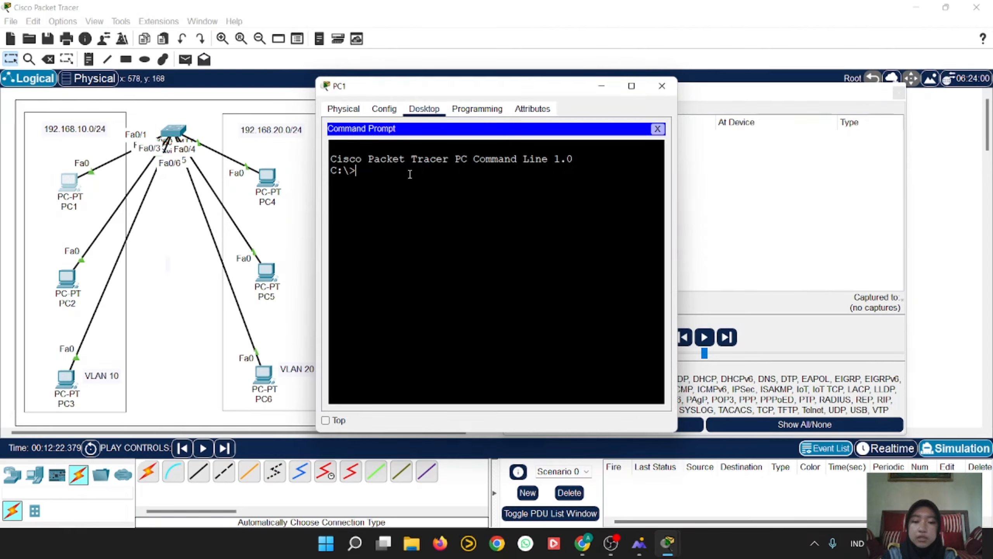
pyautogui.write('arp -')
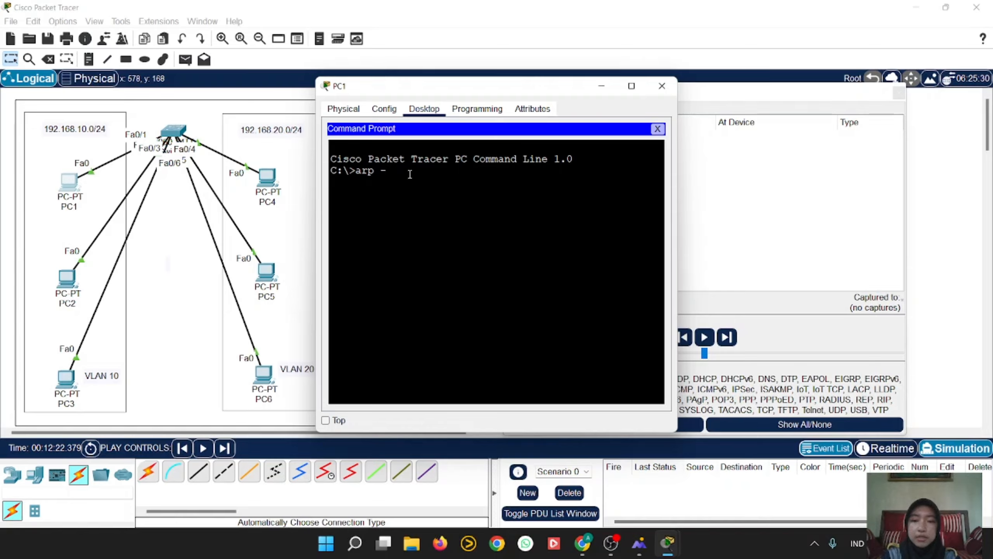
pyautogui.write('a')
pyautogui.press('Return')
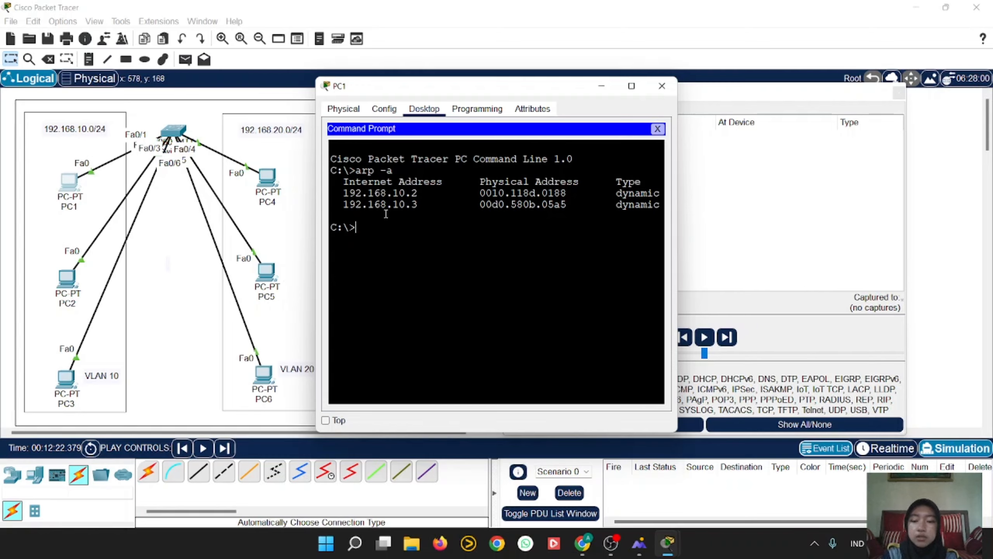
# Clear PC1's ARP table with "arp -d", check it with "arp -a", and close the PC1 window.
pyautogui.write('arp -d')
pyautogui.press('Return')
pyautogui.write('arp')
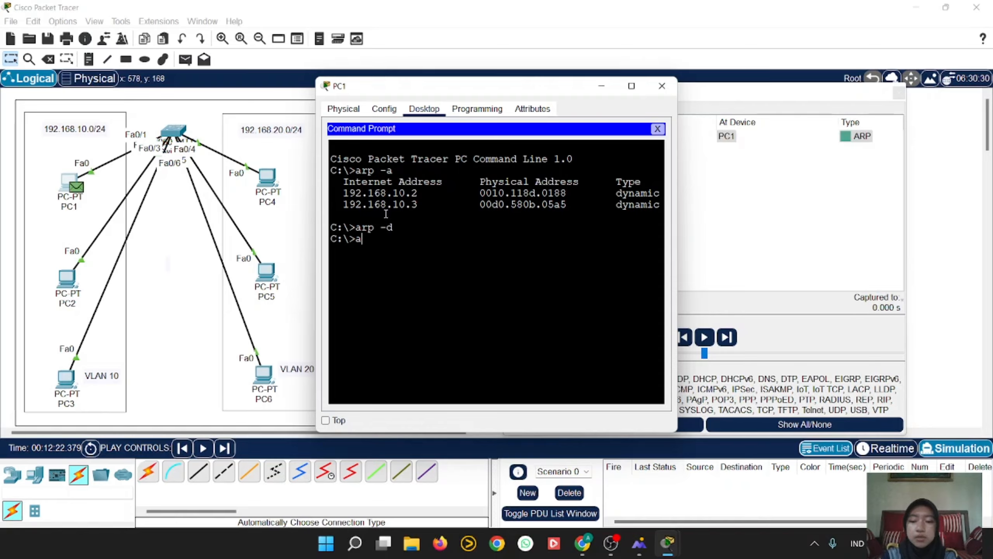
pyautogui.write(' -a')
pyautogui.press('Return')
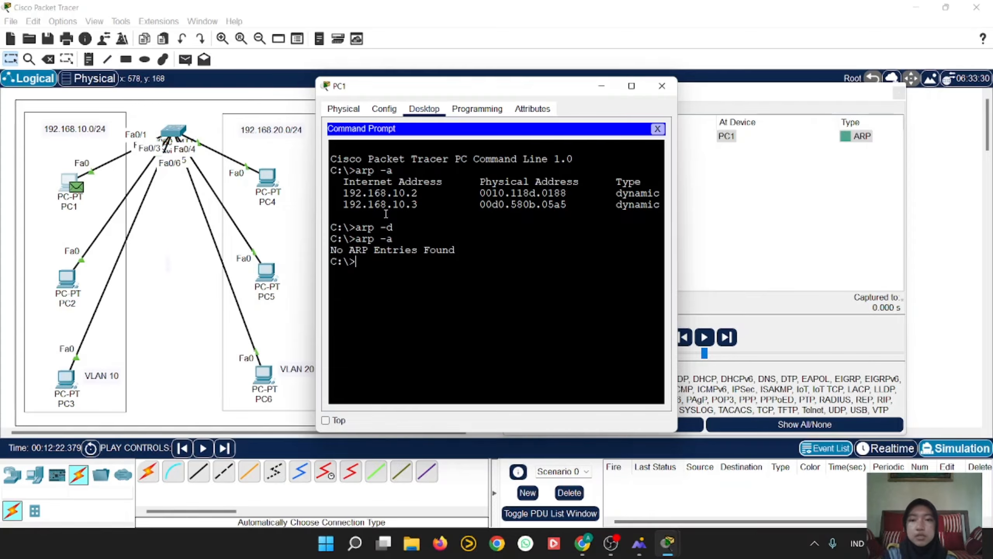
pyautogui.click(662, 85)
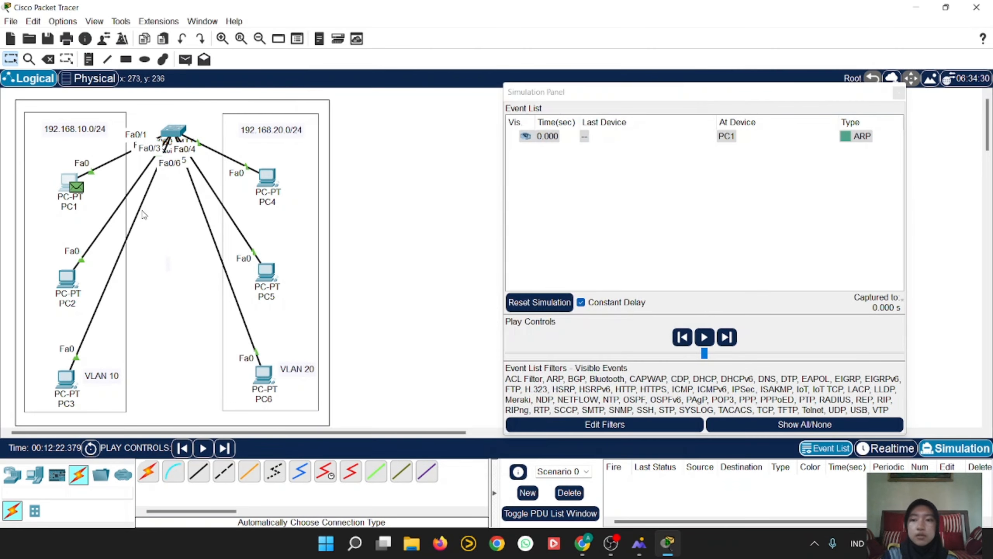
# Open PC2's Command Prompt and list its ARP table with "arp -a".
pyautogui.click(66, 277)
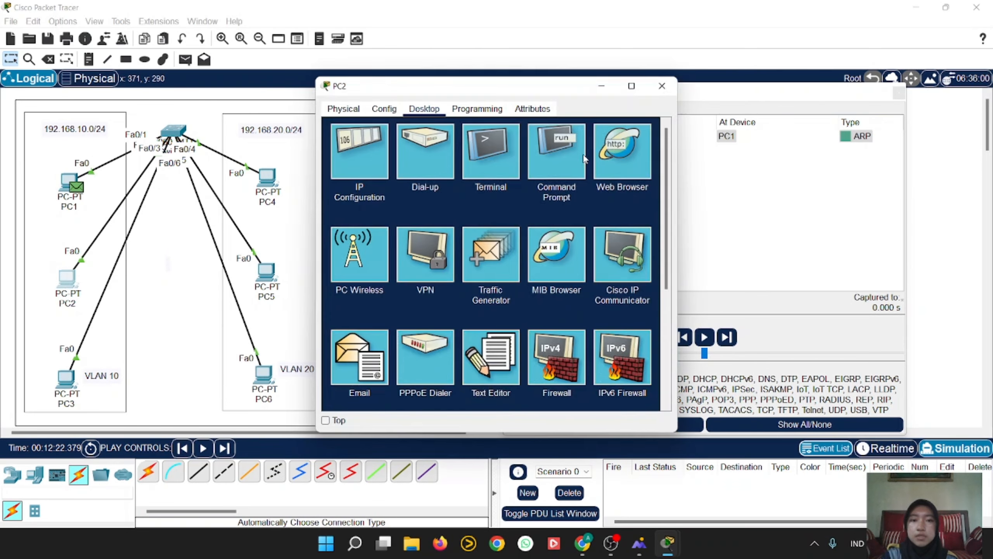
pyautogui.click(573, 156)
pyautogui.write('arp -a')
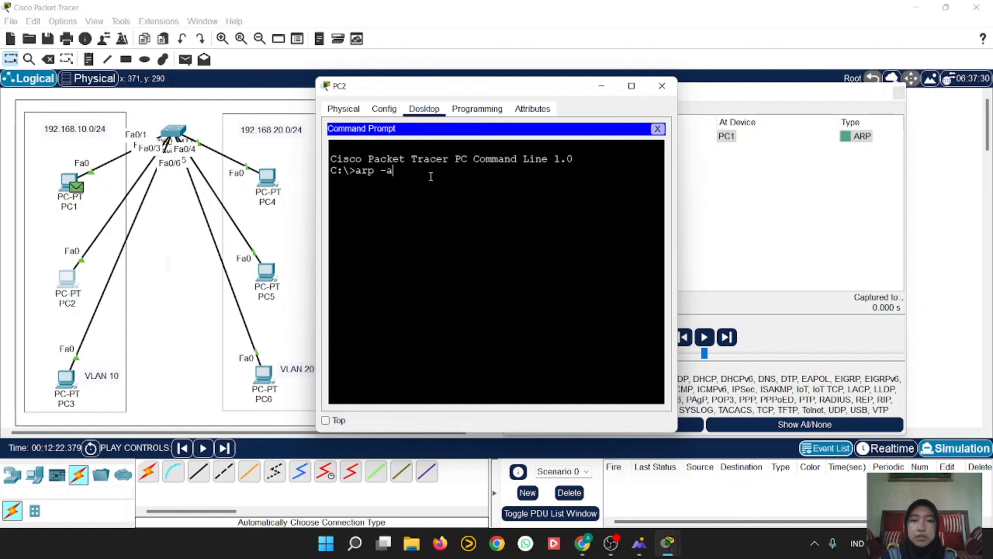
pyautogui.press('Return')
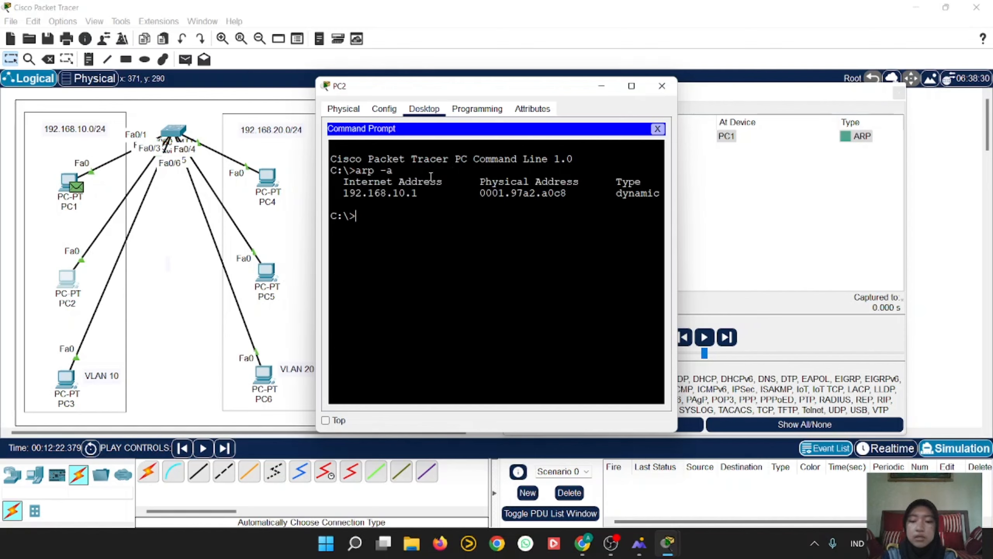
# Clear PC2's ARP table with "arp -d", check it with "arp -a", and close the PC2 window.
pyautogui.write('arp -d')
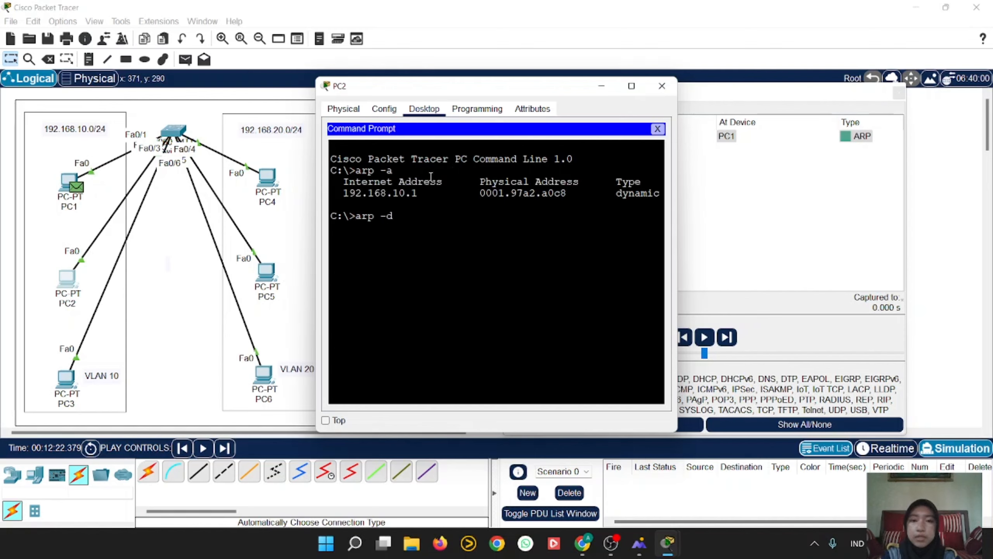
pyautogui.press('Return')
pyautogui.write('ar')
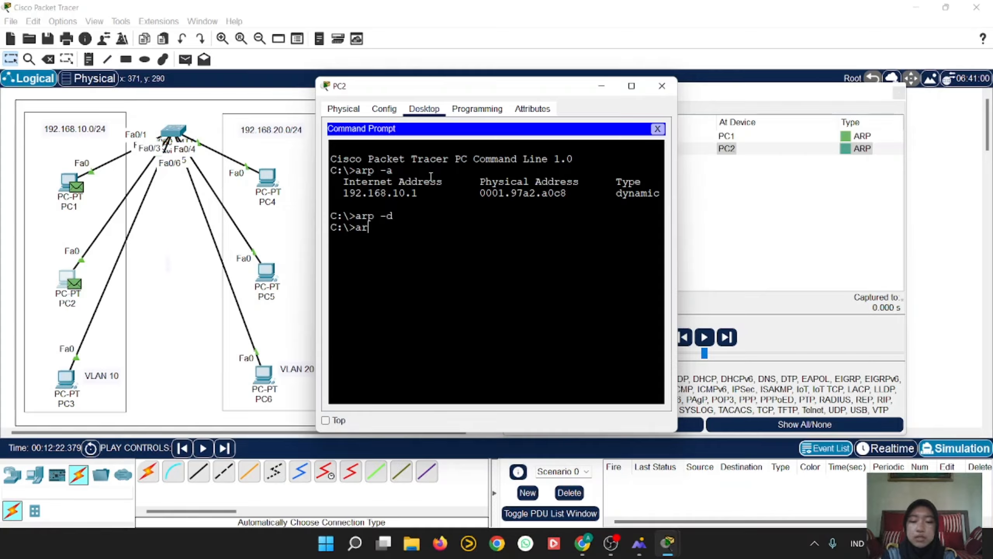
pyautogui.write('p -a')
pyautogui.press('Return')
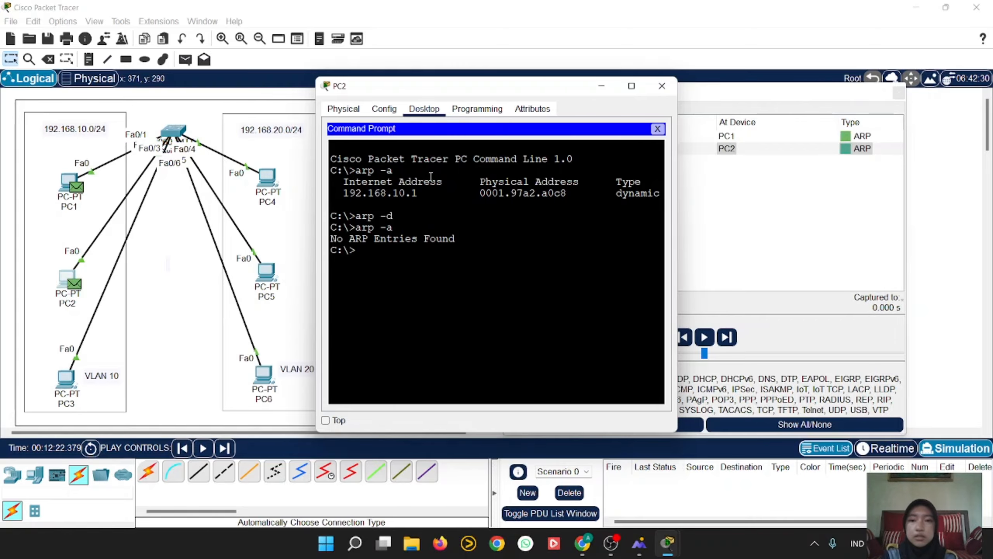
pyautogui.click(661, 85)
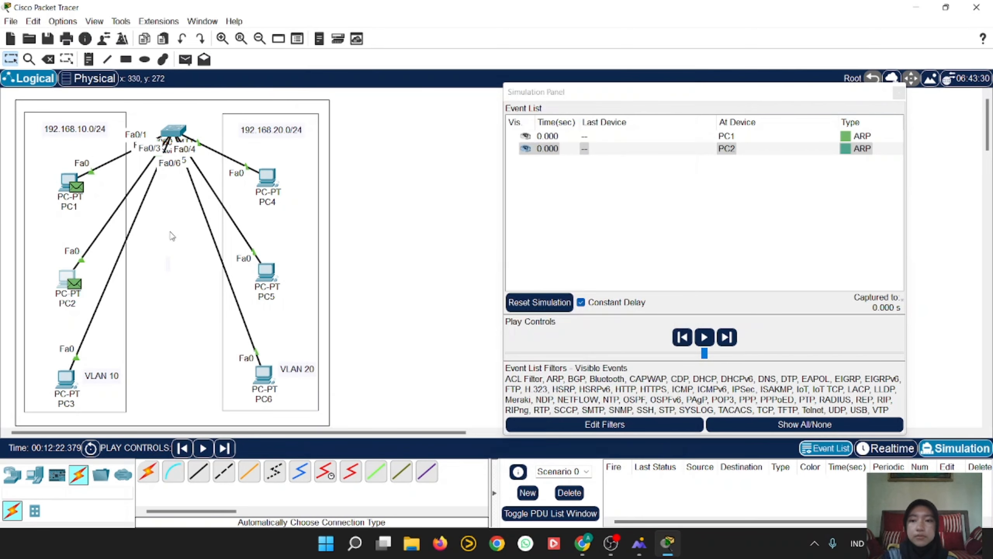
# Open PC3's Command Prompt and list its ARP table with "arp -a".
pyautogui.click(65, 376)
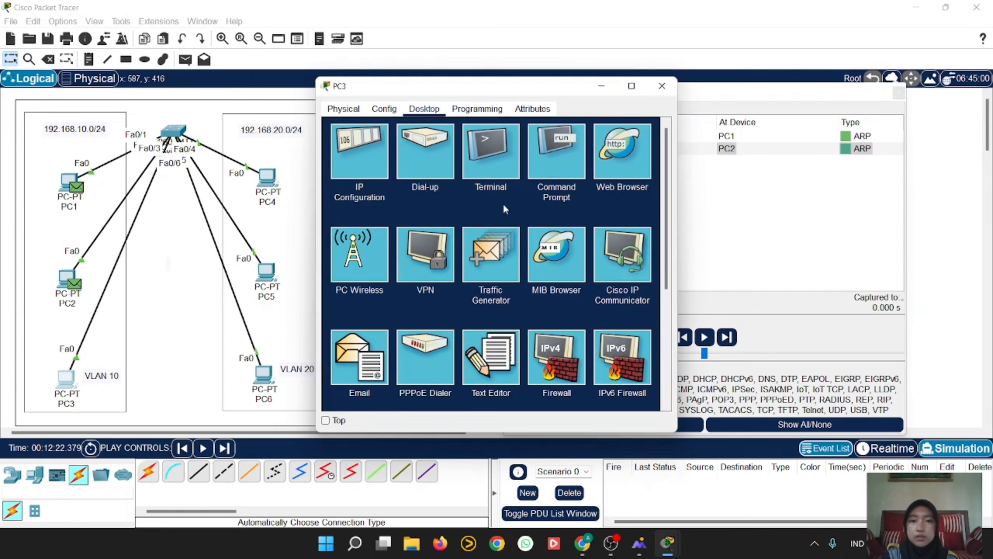
pyautogui.click(574, 172)
pyautogui.write('a')
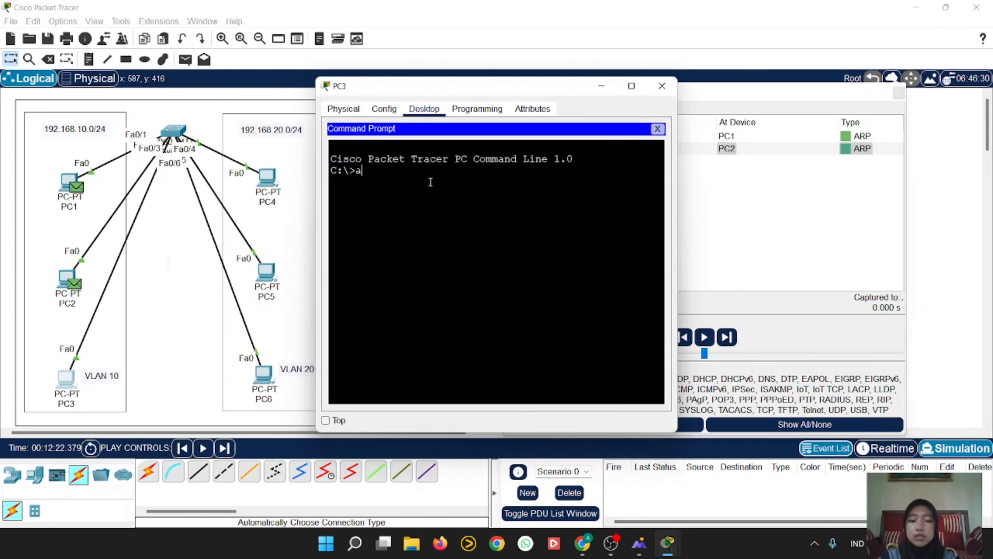
pyautogui.write('rp -')
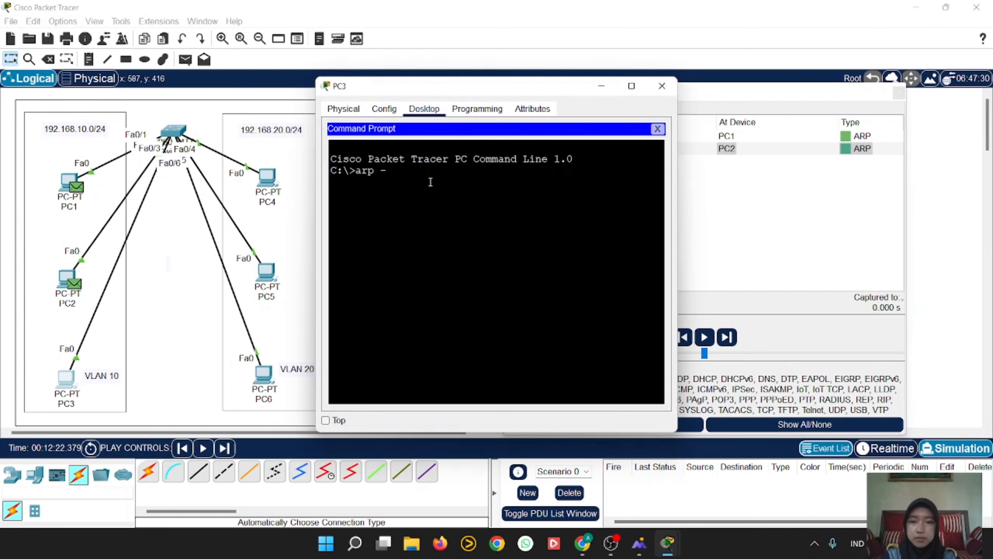
pyautogui.write('a')
pyautogui.press('Return')
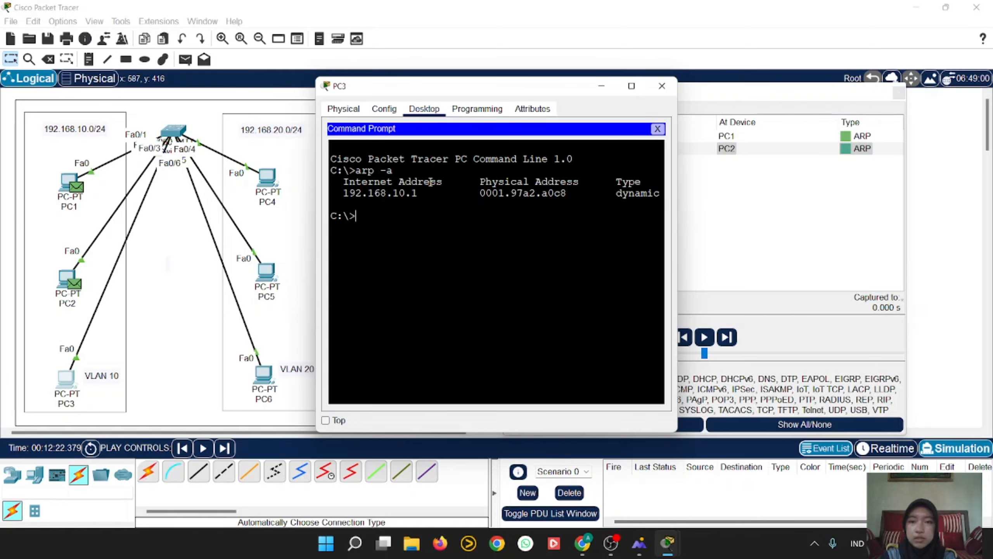
# Clear PC3's ARP table with "arp -d", check it with "arp -a", and close the PC3 window.
pyautogui.write('arp -d')
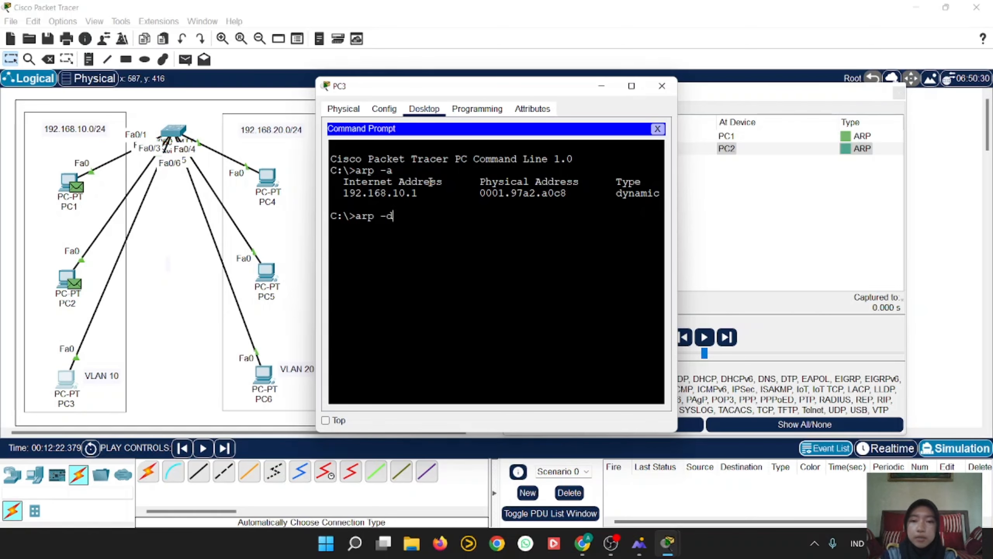
pyautogui.press('Return')
pyautogui.write('ar')
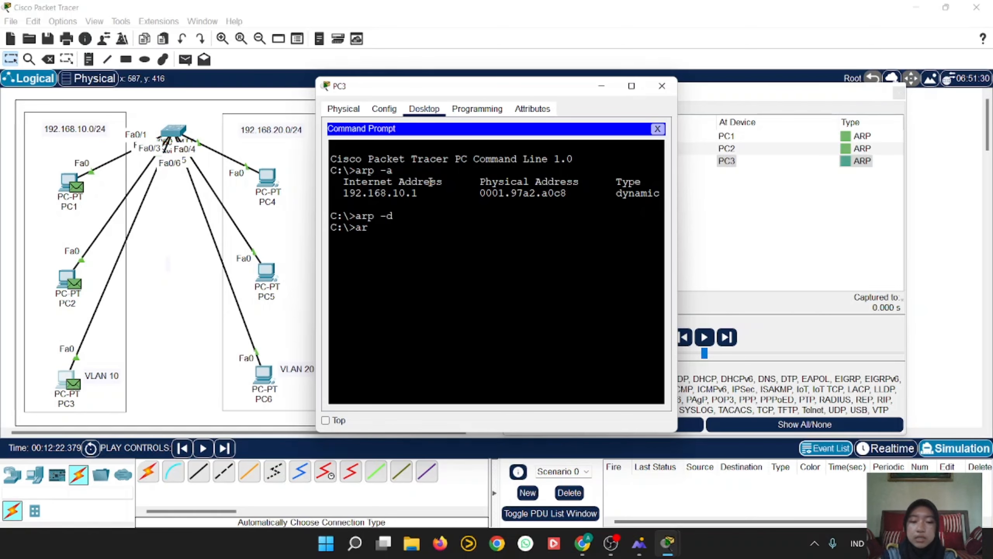
pyautogui.write('p -a')
pyautogui.press('Return')
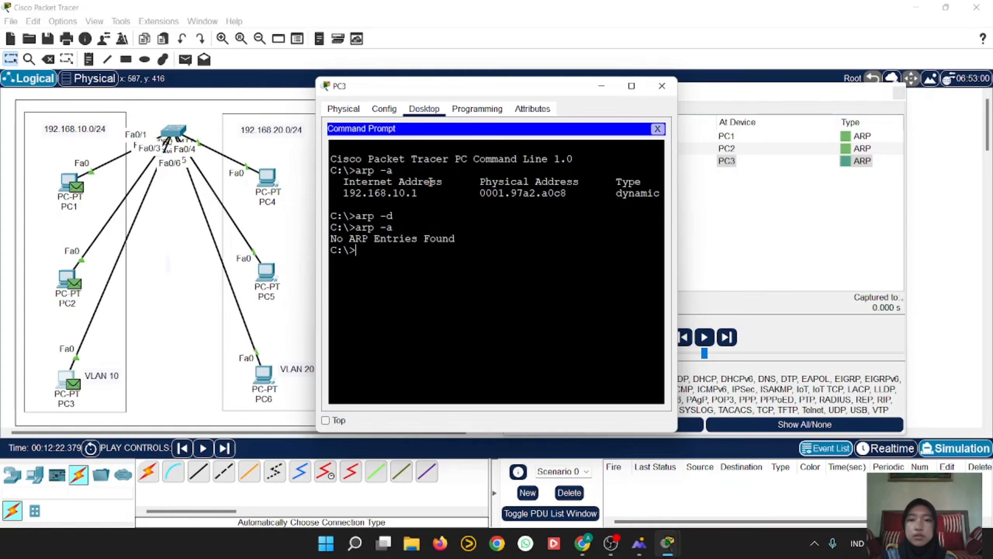
pyautogui.click(662, 85)
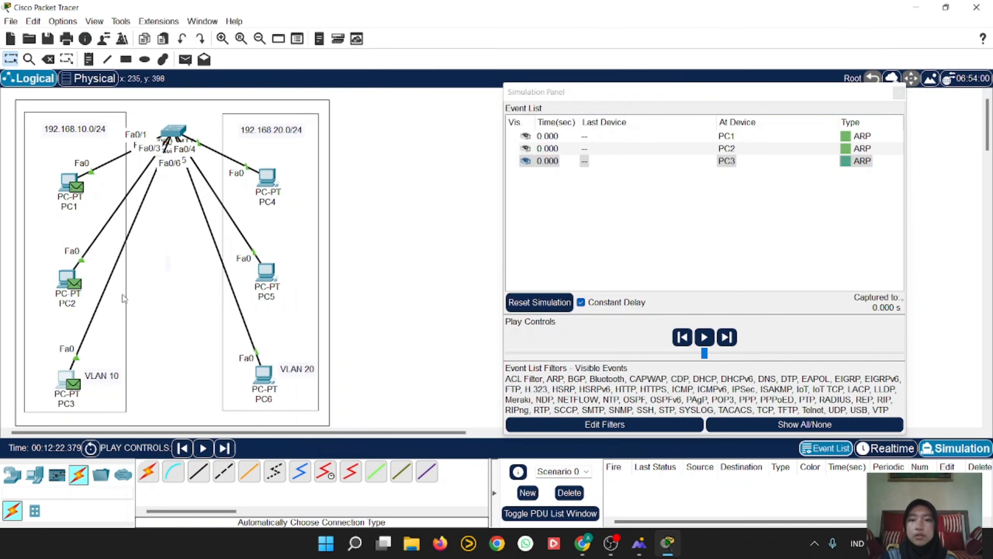
# Check PC4's ARP table with "arp -a" in its Command Prompt and close the PC4 window.
pyautogui.click(267, 178)
pyautogui.click(553, 171)
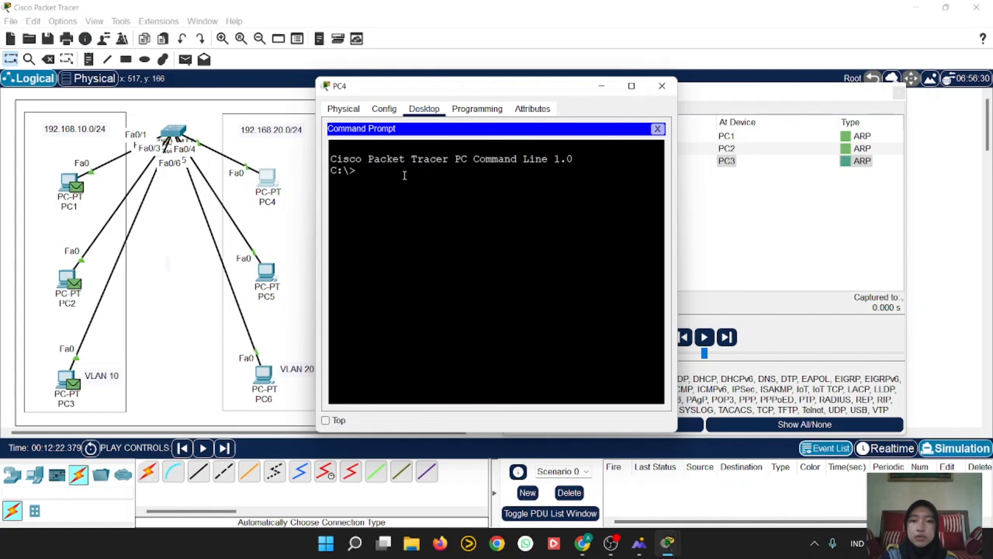
pyautogui.write('arp -a')
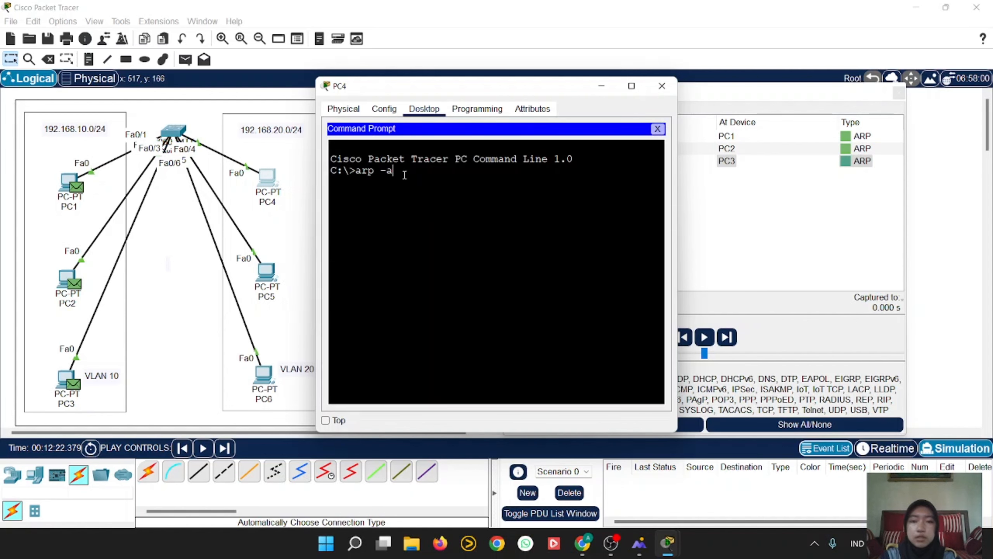
pyautogui.press('Return')
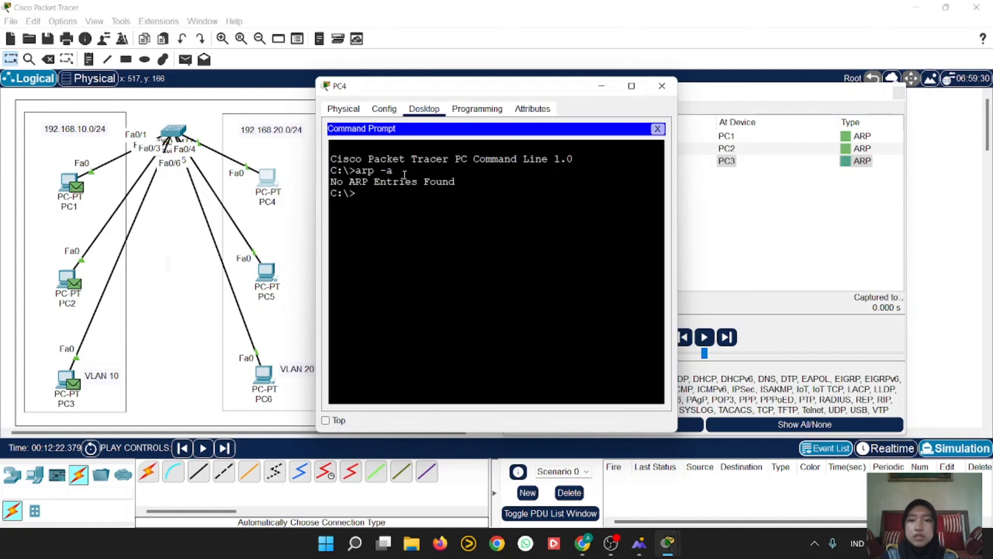
pyautogui.click(660, 88)
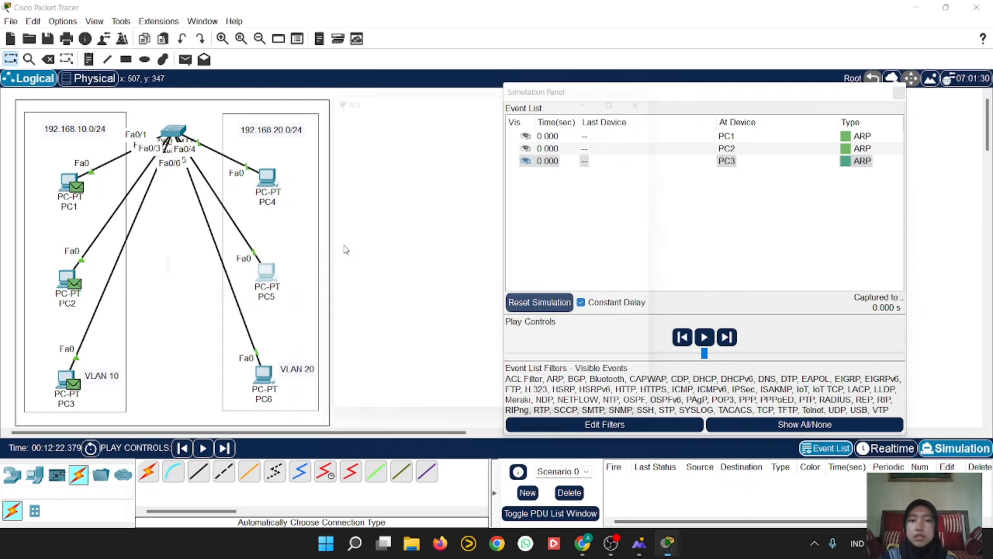
# Check PC5's ARP table with "arp -a" in its Command Prompt and close the PC5 window.
pyautogui.click(266, 272)
pyautogui.click(556, 156)
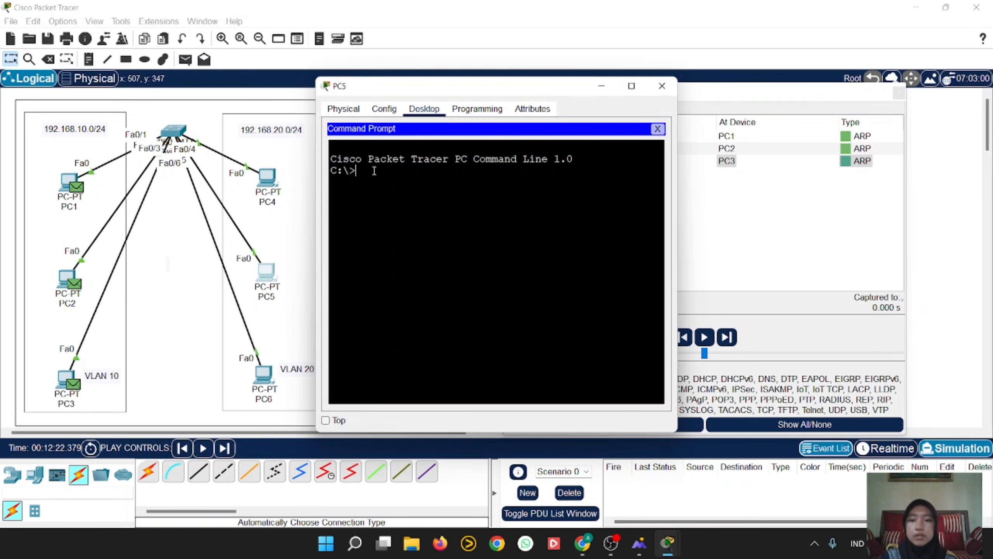
pyautogui.write('arp -a')
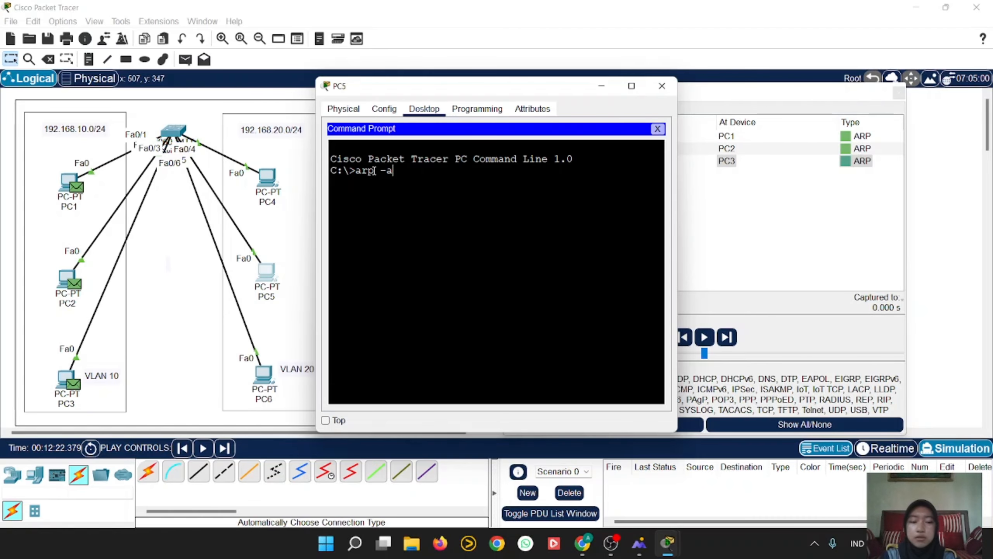
pyautogui.press('Return')
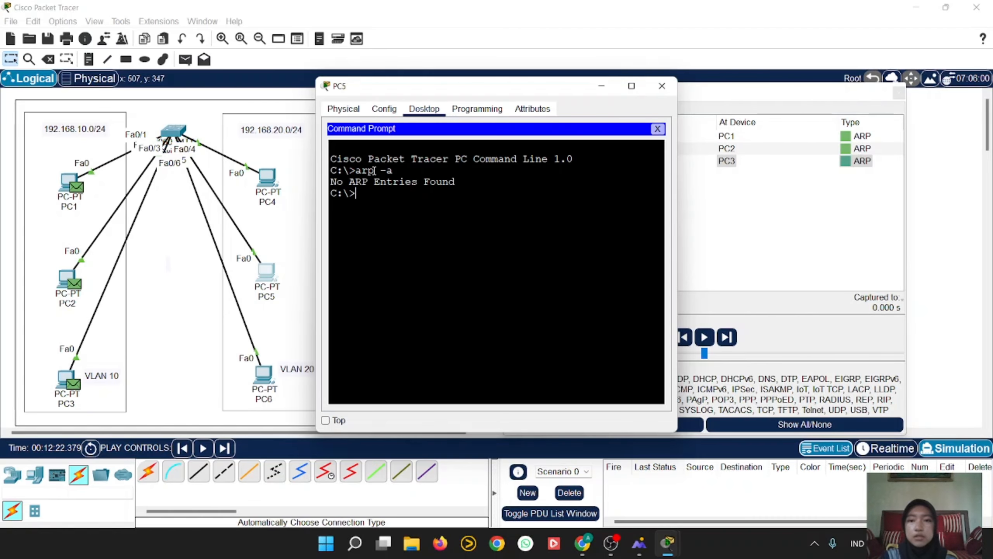
pyautogui.click(661, 86)
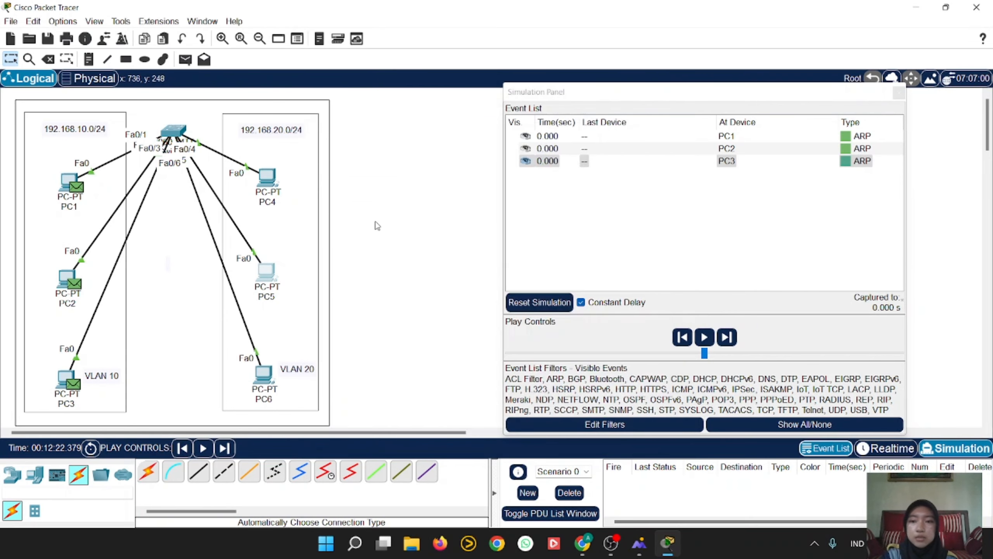
# Check PC6's ARP table with "arp -a" in its Command Prompt and close the PC6 window.
pyautogui.click(263, 373)
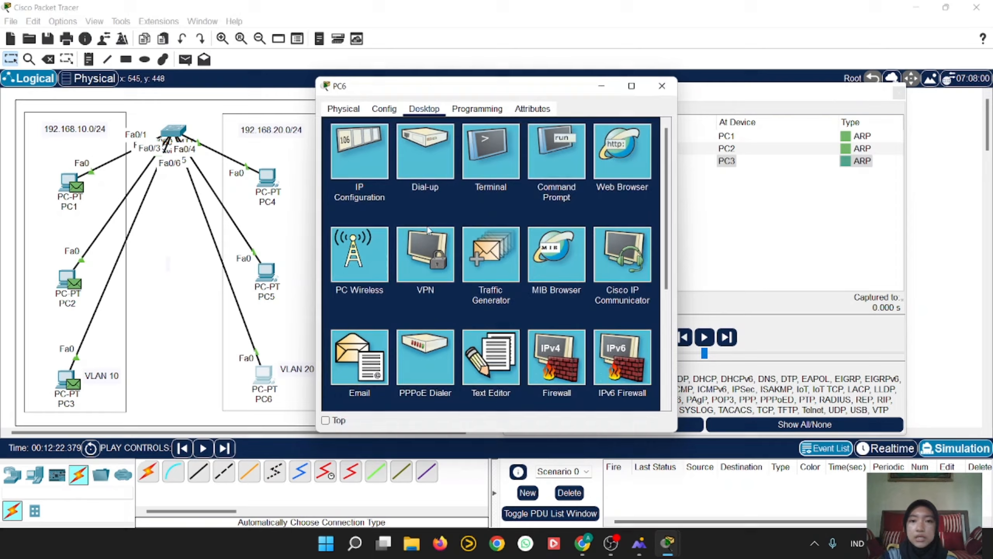
pyautogui.click(564, 167)
pyautogui.write('arp')
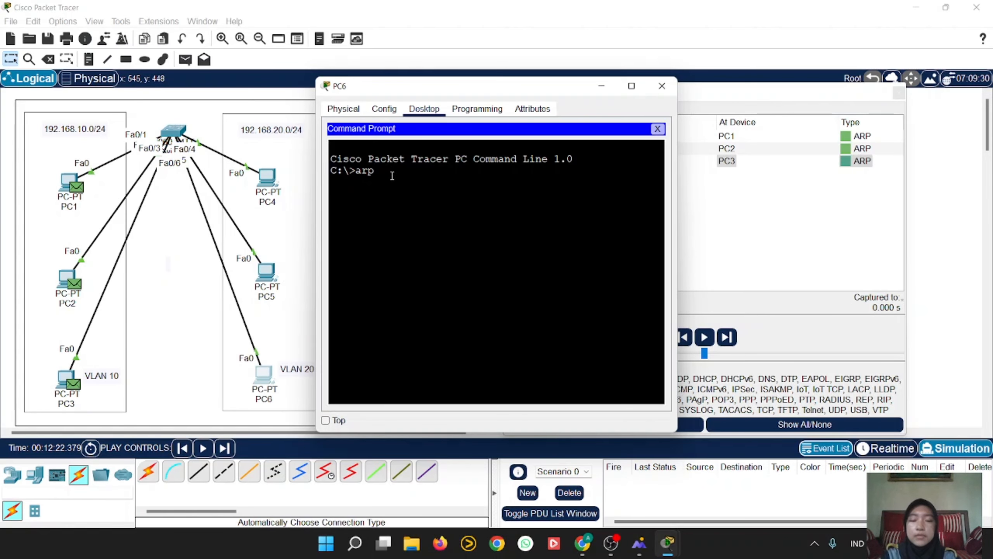
pyautogui.write(' -a')
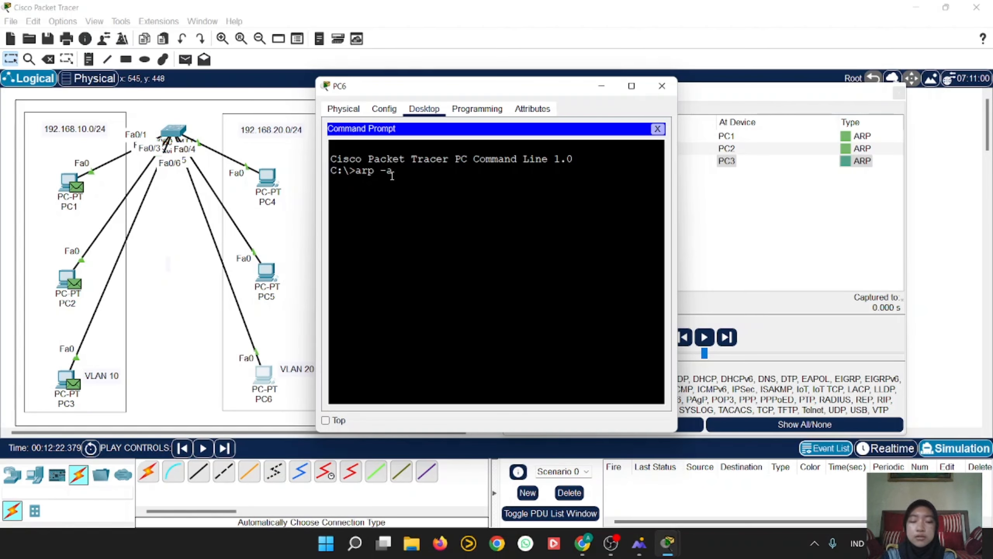
pyautogui.press('Return')
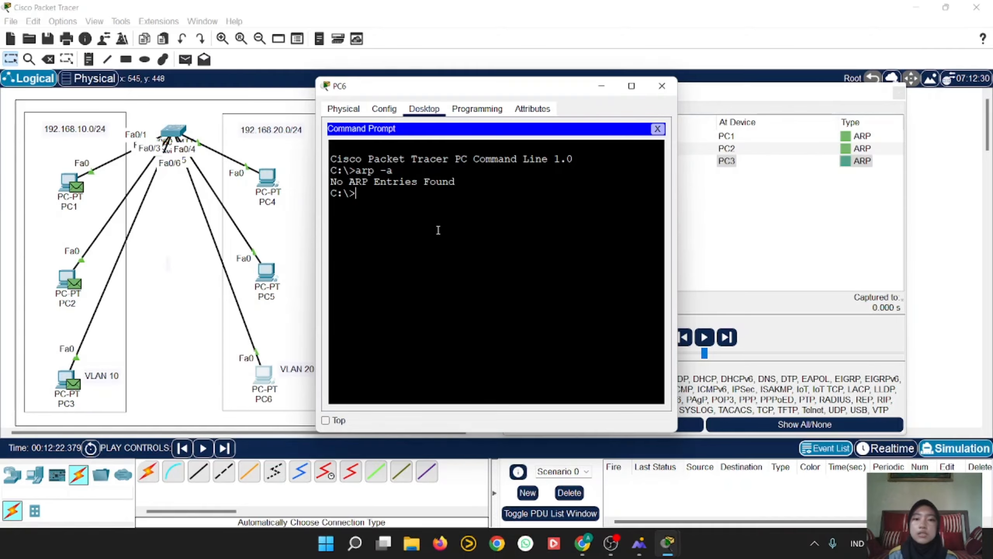
pyautogui.click(661, 85)
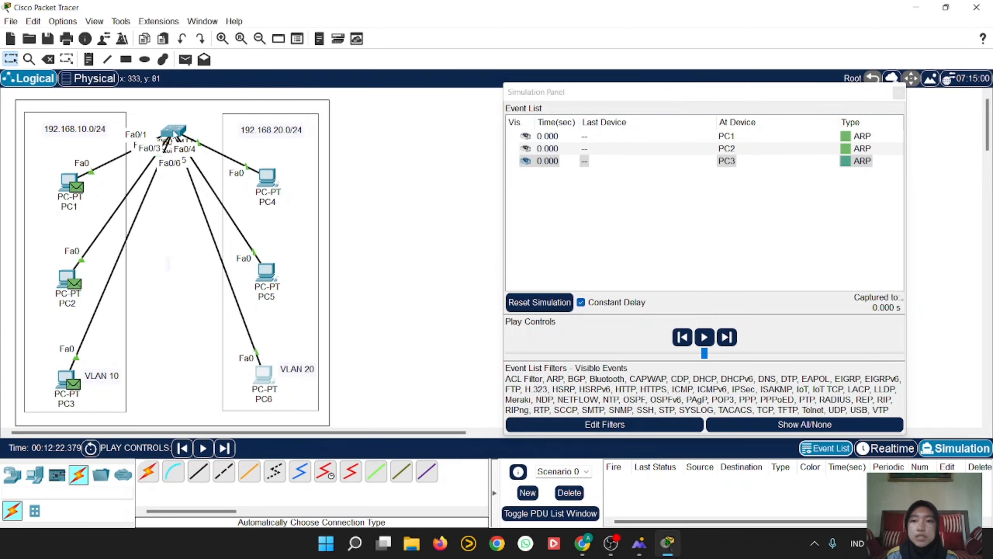
# In a widened Switch0 CLI window, exit configuration mode and list the MAC addresses with "show mac-address-table".
pyautogui.click(173, 131)
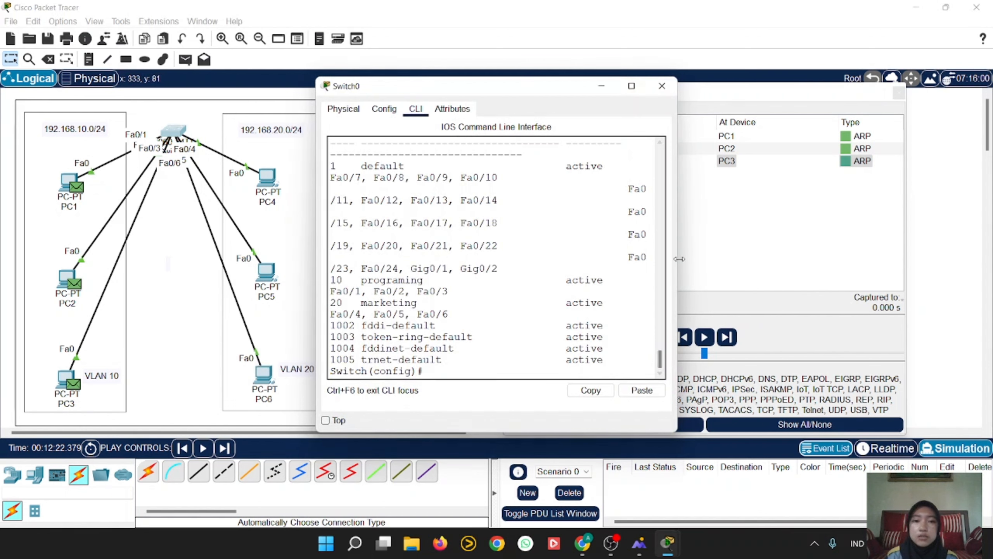
pyautogui.moveTo(677, 259); pyautogui.dragTo(817, 270)
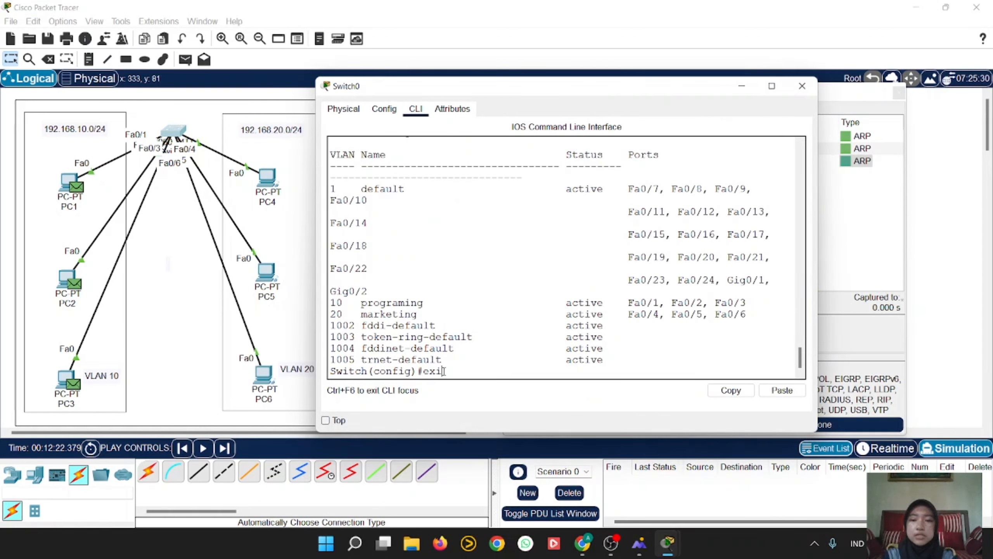
pyautogui.write('t')
pyautogui.press('Return')
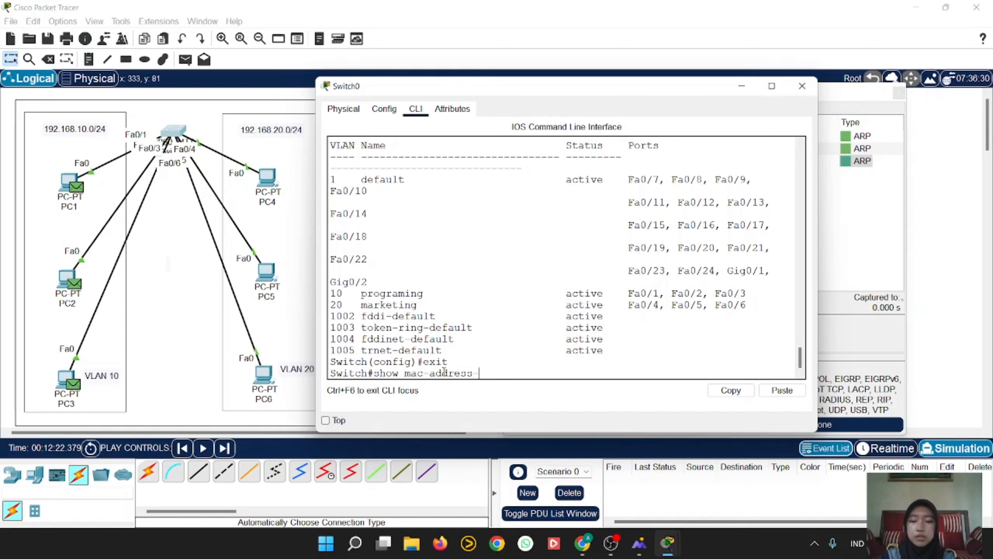
pyautogui.press('Return')
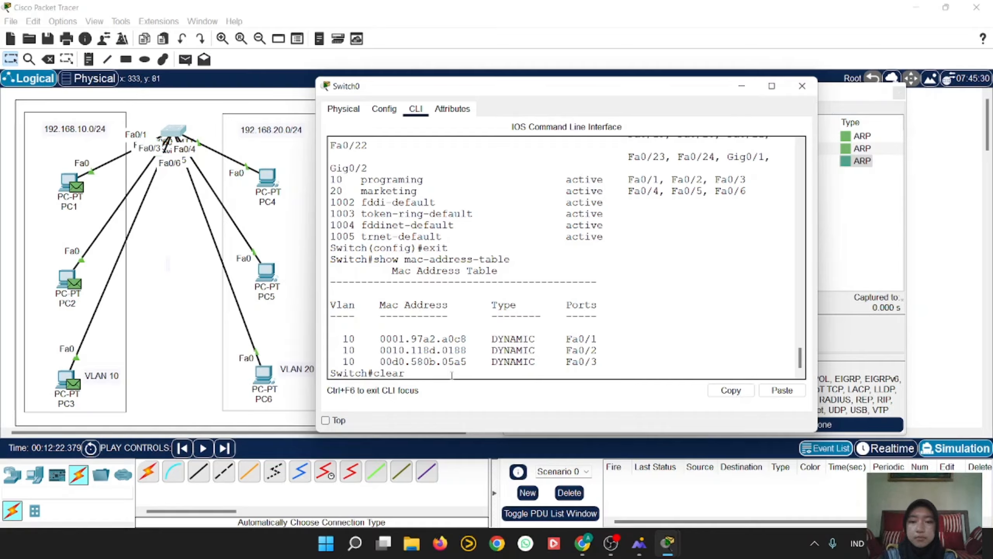
# Clear Switch0's MAC table with "clear mac-address-table" and check it again with "show mac-address-table".
pyautogui.write('mac-address-')
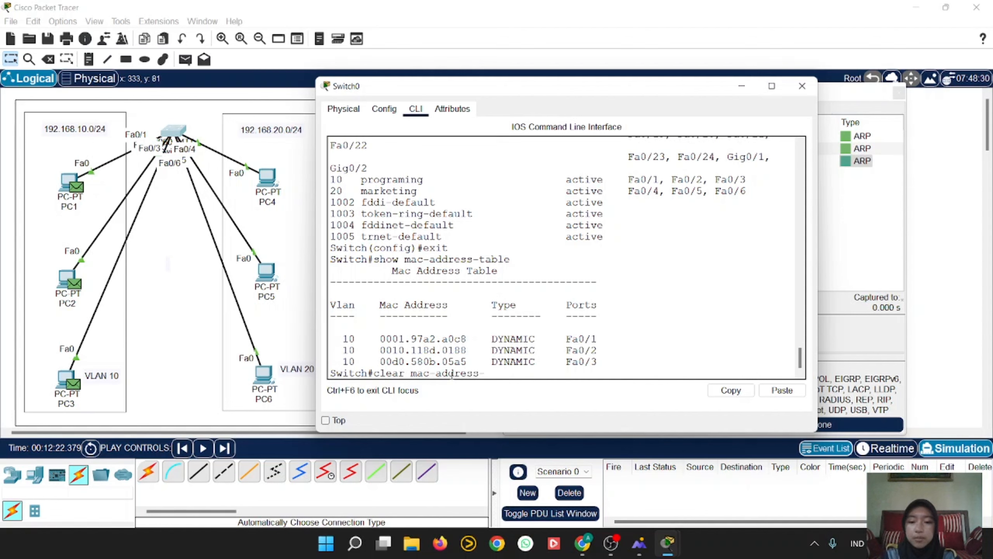
pyautogui.write('table')
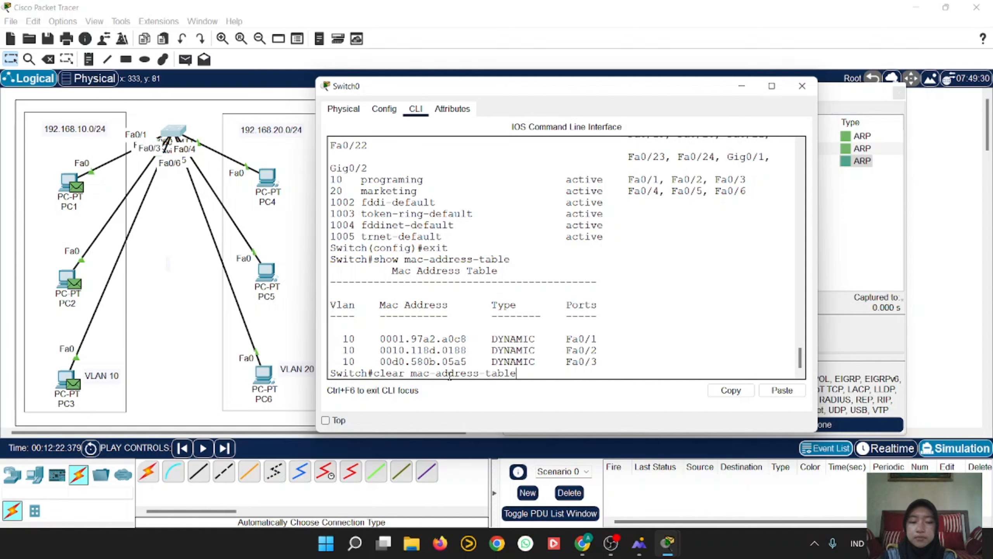
pyautogui.press('Return')
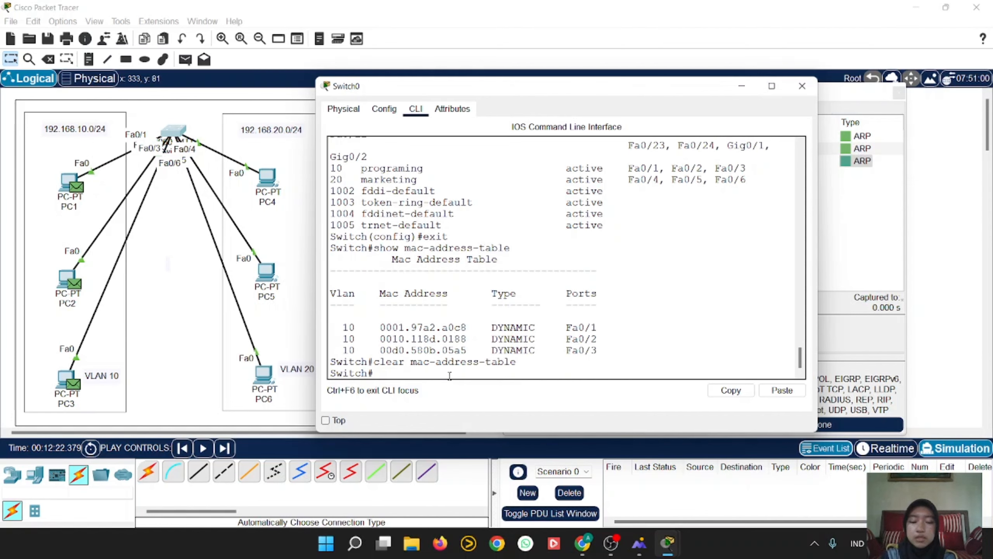
pyautogui.press('Up')
pyautogui.press('Up')
pyautogui.press('Return')
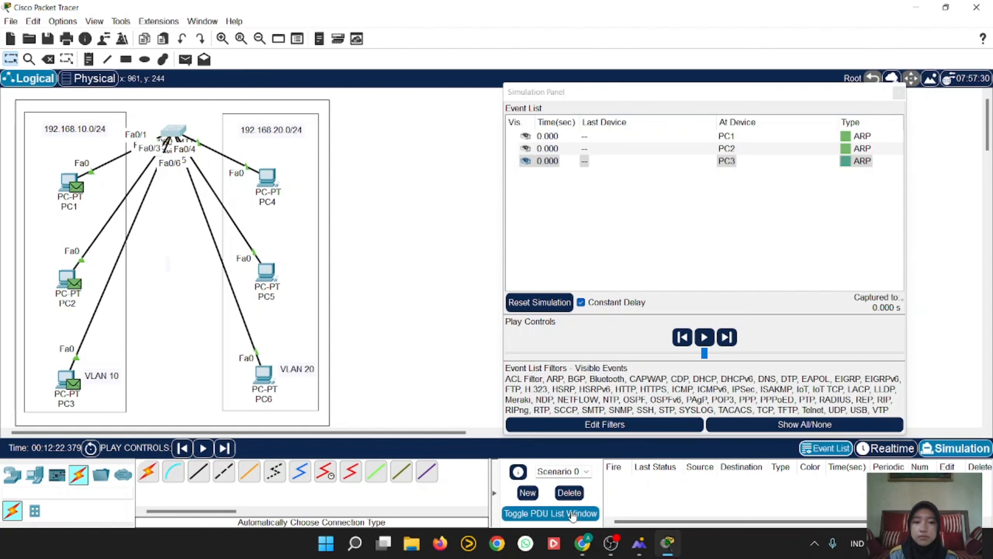
# Delete the current simulation scenario's events and add a simple PDU from PC1 to PC2.
pyautogui.click(569, 493)
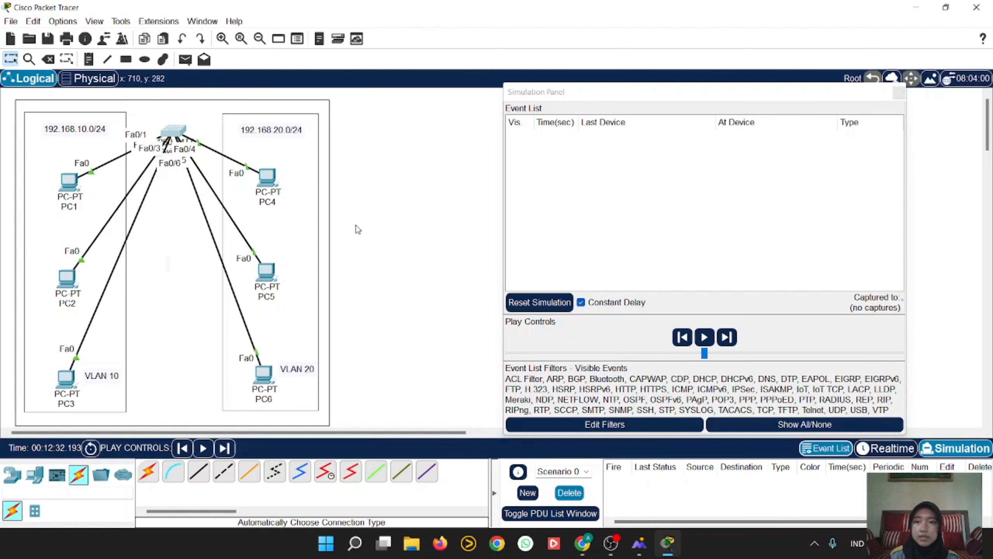
pyautogui.click(185, 59)
pyautogui.click(69, 180)
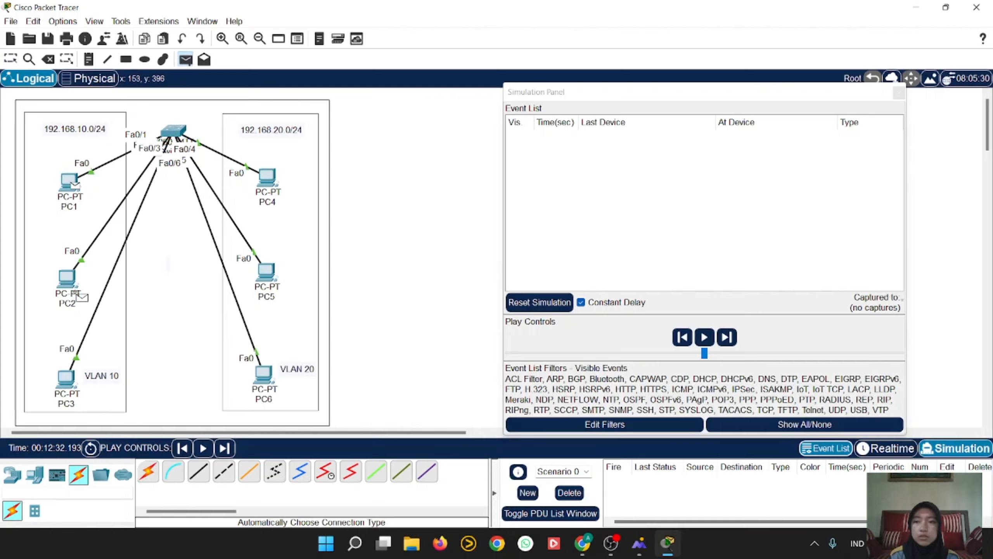
pyautogui.click(68, 276)
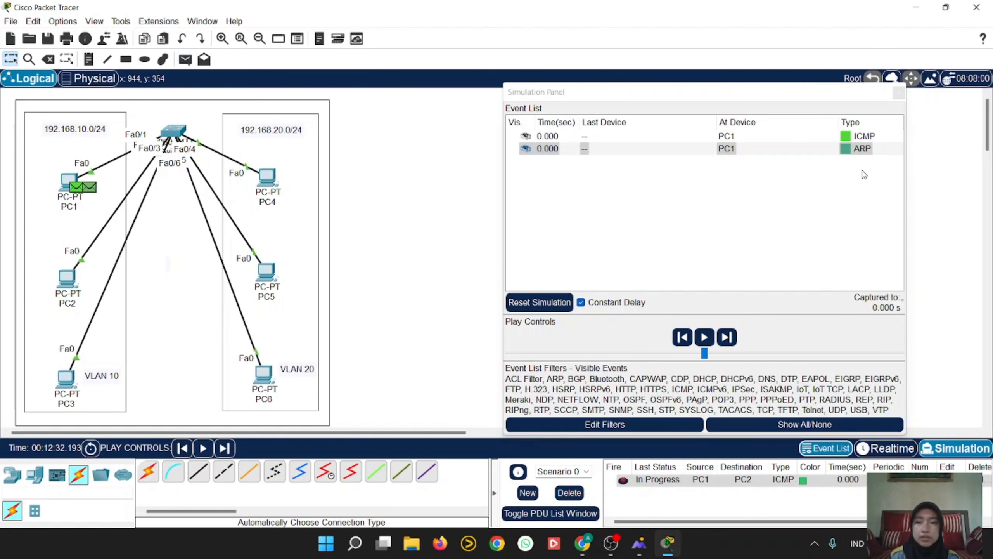
# Advance the simulation event by event until the PDU from PC1 to PC2 has completed its round trip.
pyautogui.click(225, 448)
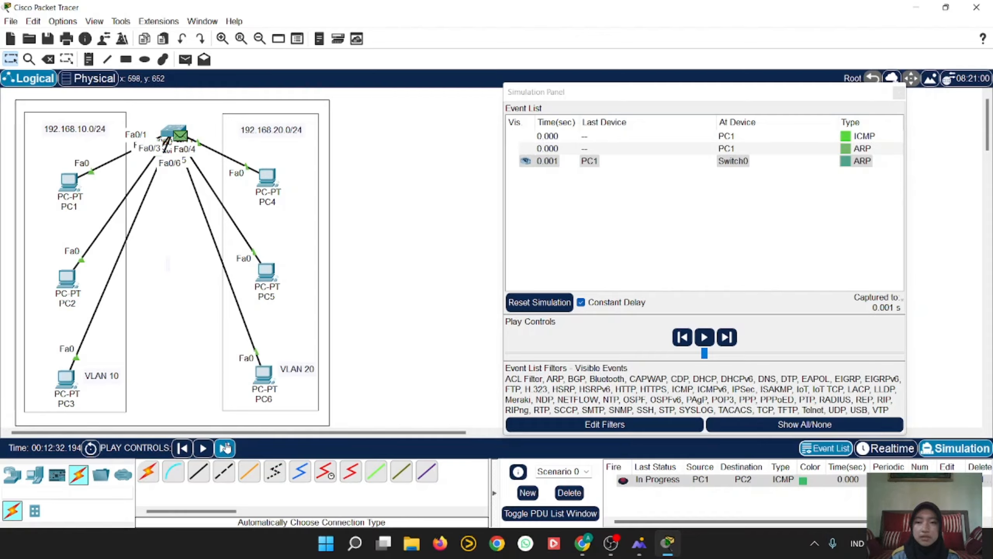
pyautogui.click(225, 448)
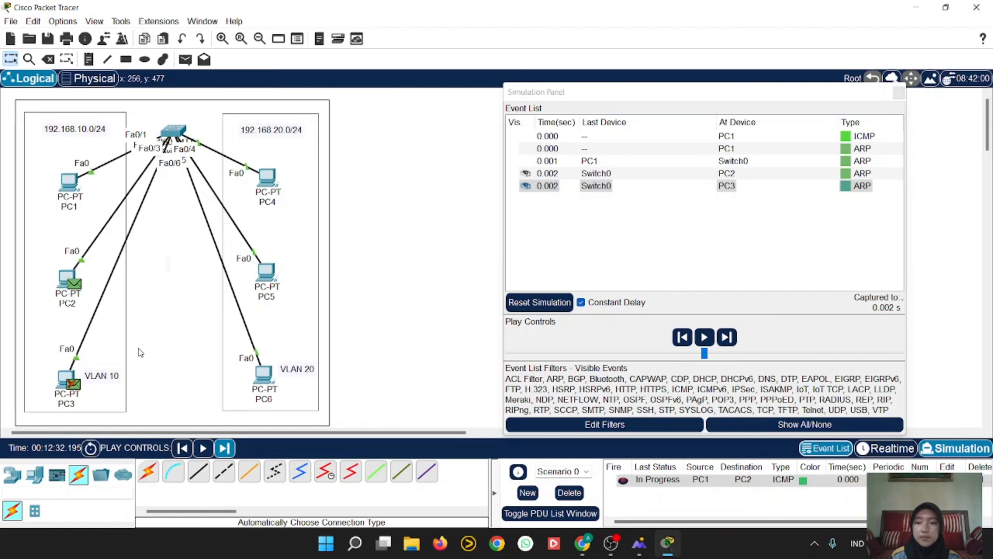
pyautogui.click(225, 448)
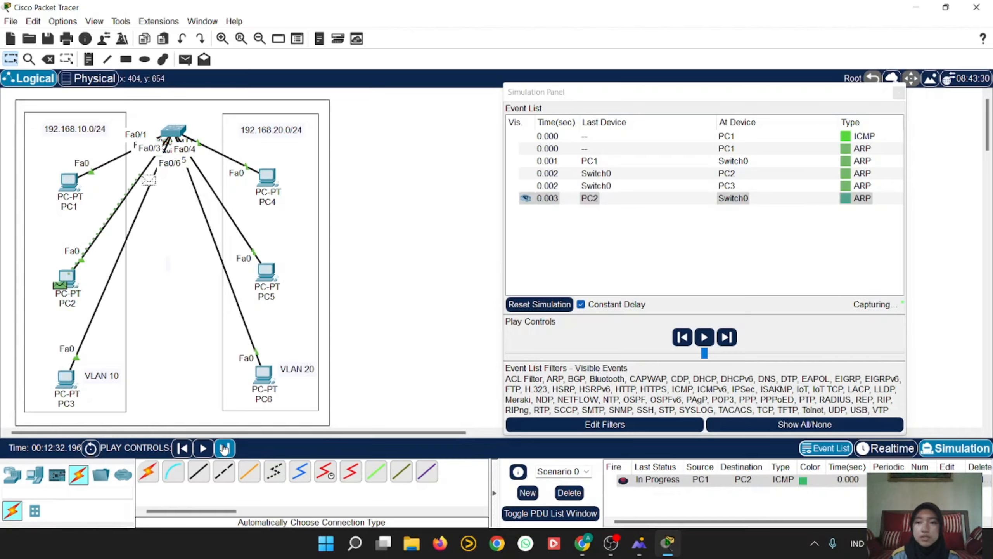
pyautogui.click(224, 448)
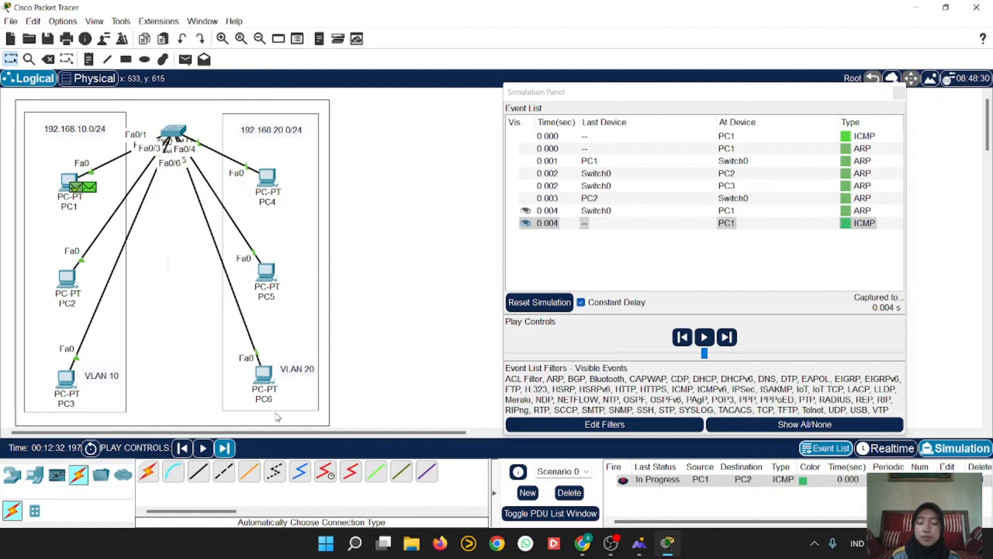
pyautogui.click(224, 448)
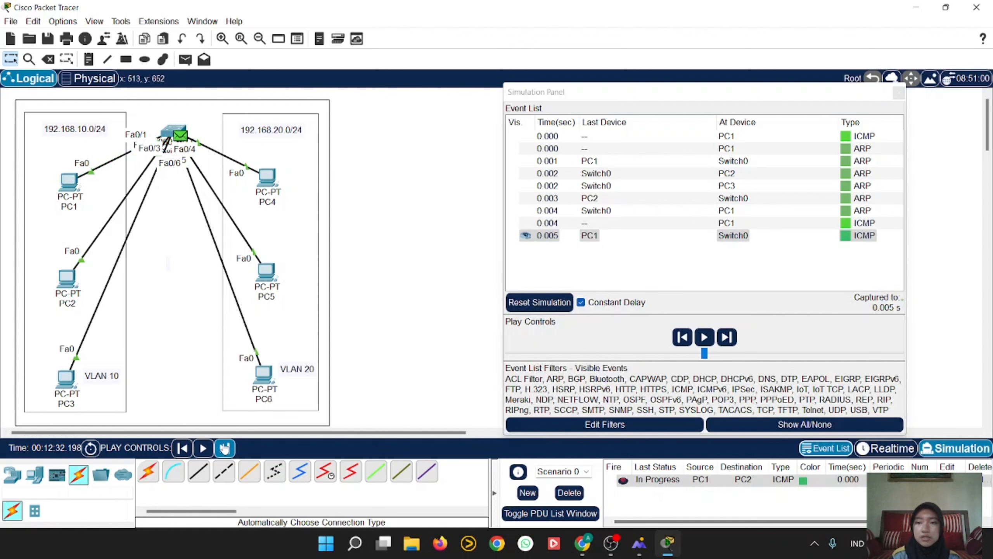
pyautogui.click(224, 448)
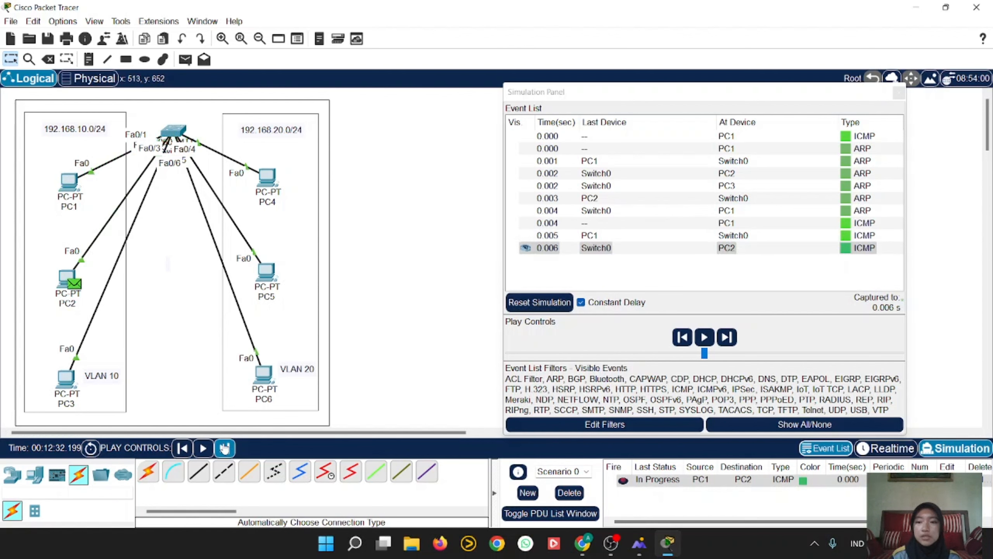
pyautogui.click(224, 448)
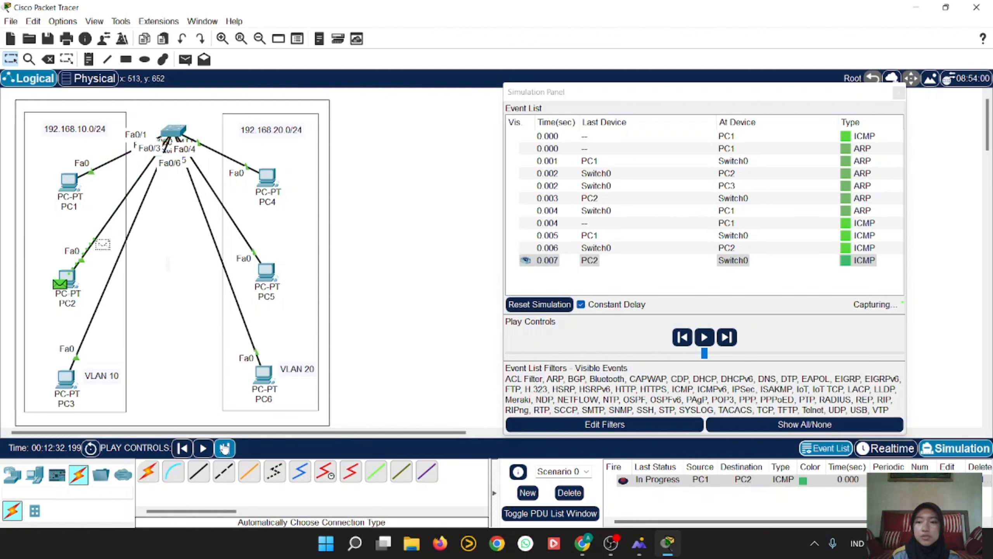
pyautogui.click(224, 448)
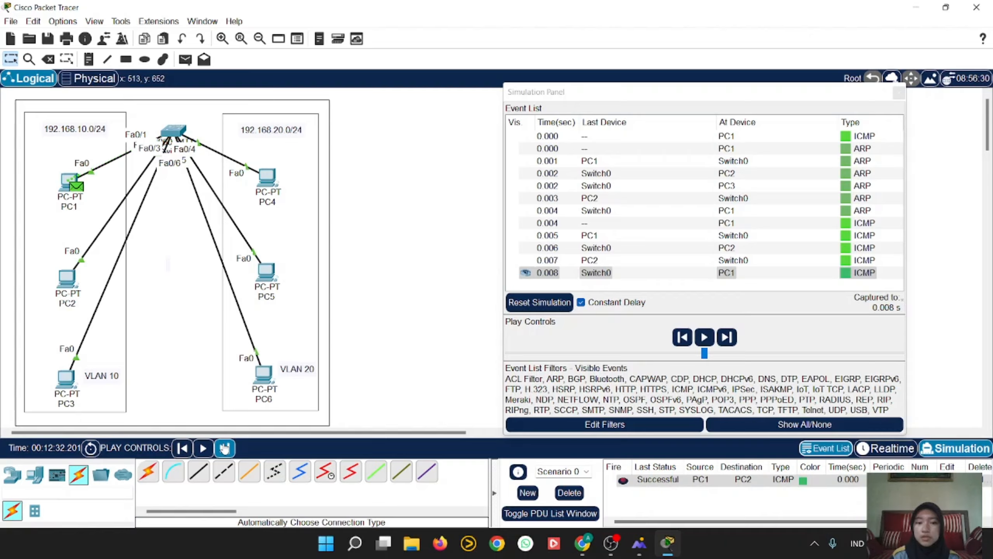
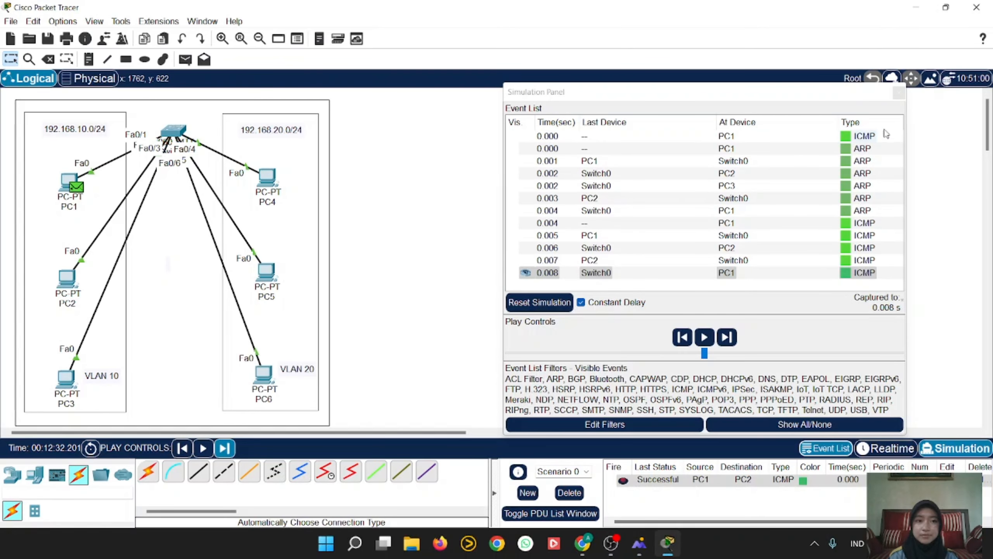
# Close the simulation event list and delete the scenario's PDU.
pyautogui.click(898, 93)
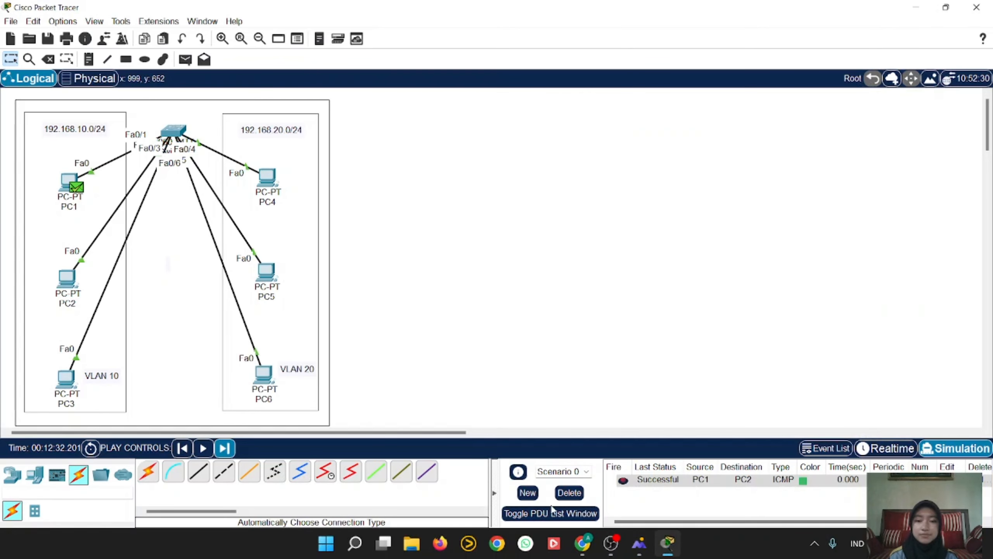
pyautogui.click(563, 493)
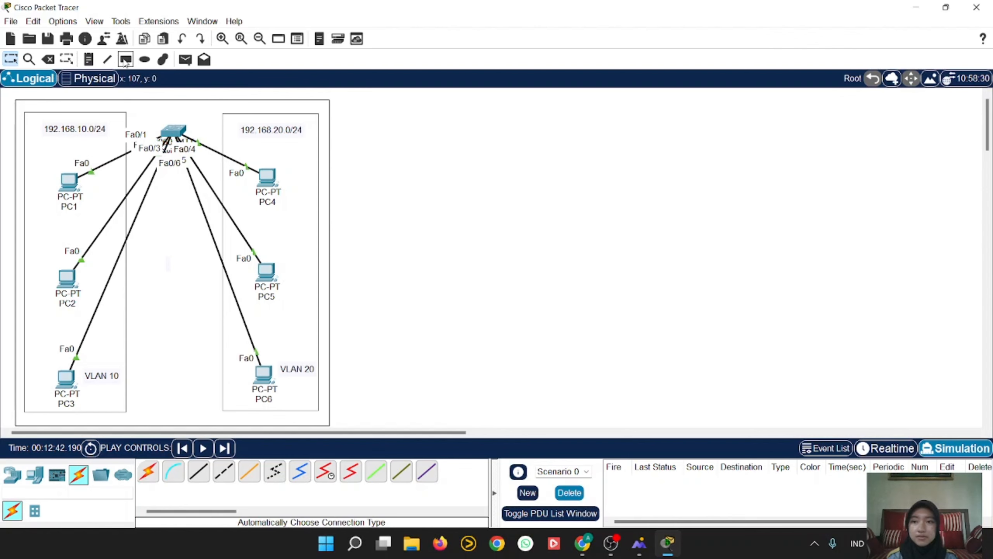
# Draw a large unfilled rectangle with a black outline in the empty workspace beside the existing topology.
pyautogui.click(126, 59)
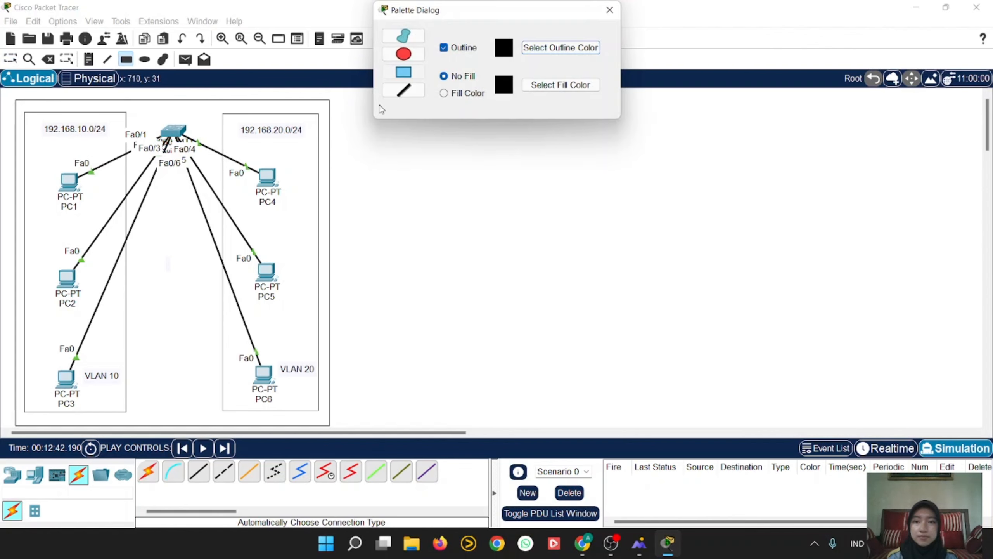
pyautogui.moveTo(368, 98); pyautogui.dragTo(404, 98)
pyautogui.moveTo(554, 15); pyautogui.dragTo(251, 15)
pyautogui.moveTo(379, 102)
pyautogui.mouseDown()
pyautogui.moveTo(581, 164)
pyautogui.moveTo(714, 294)
pyautogui.moveTo(748, 397)
pyautogui.moveTo(744, 421)
pyautogui.mouseUp()
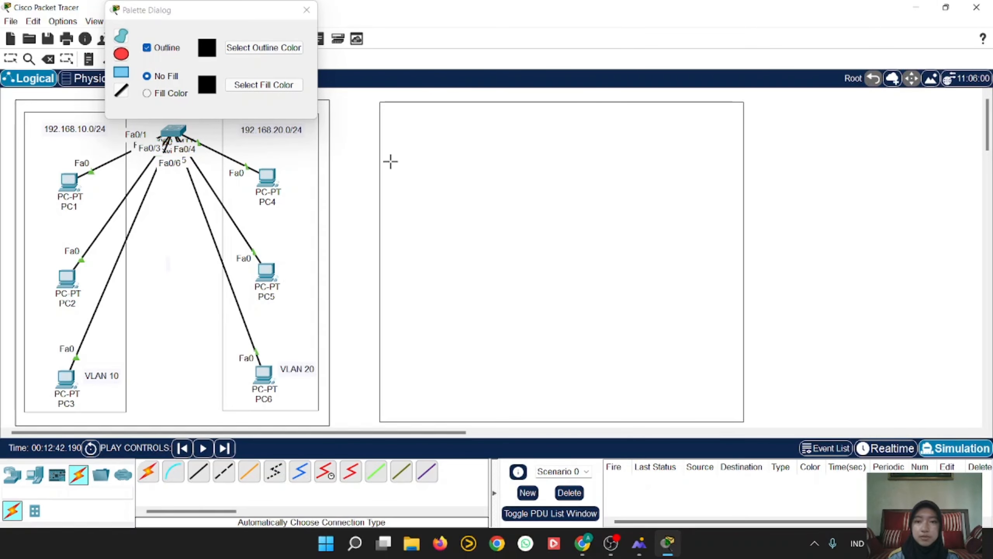
pyautogui.click(306, 9)
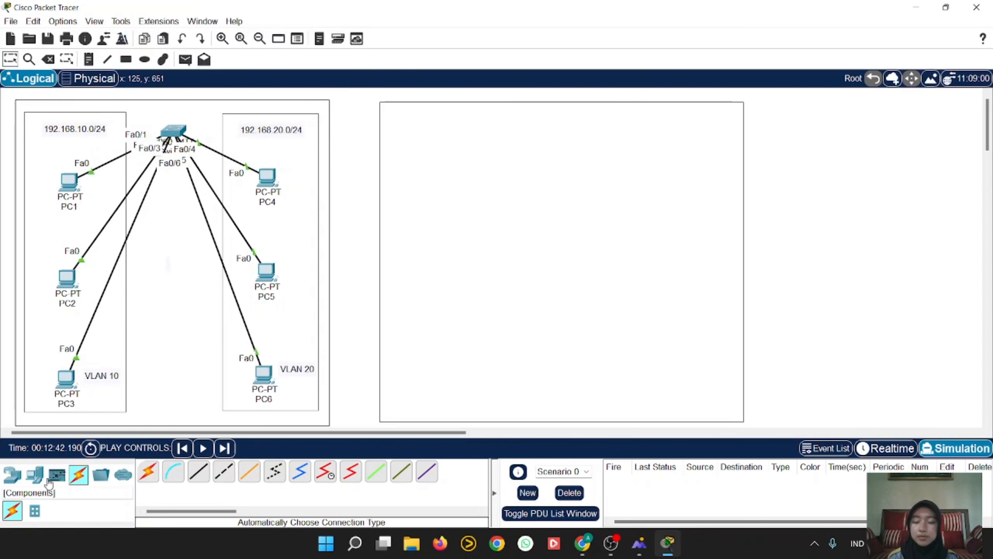
# Place a 2960 switch in the upper middle of the new rectangle.
pyautogui.click(35, 474)
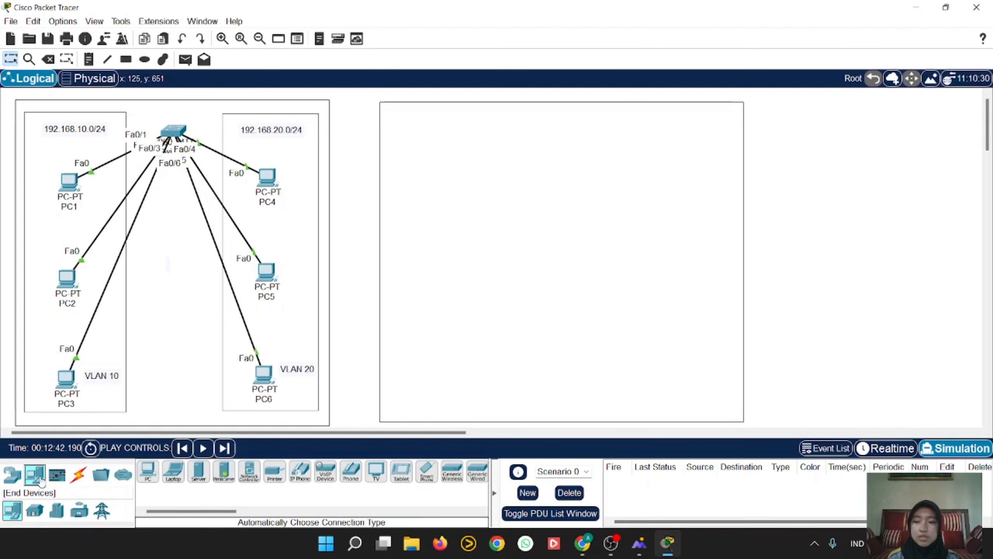
pyautogui.click(12, 474)
pyautogui.click(34, 512)
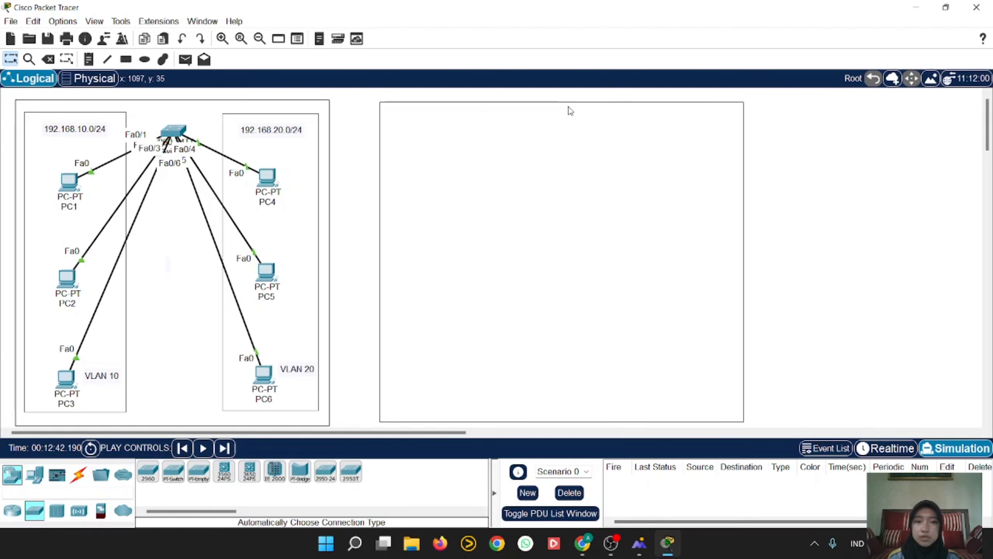
pyautogui.click(148, 471)
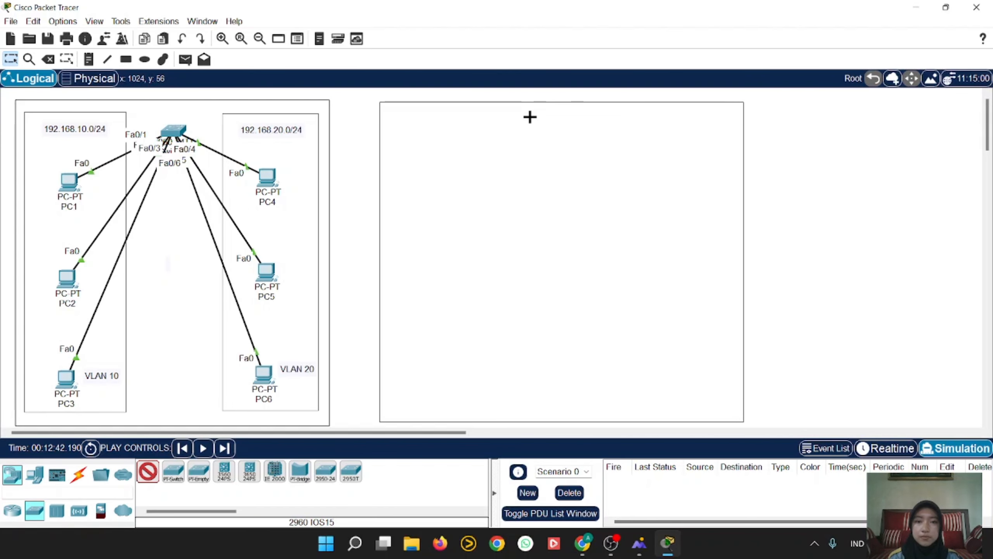
pyautogui.click(530, 116)
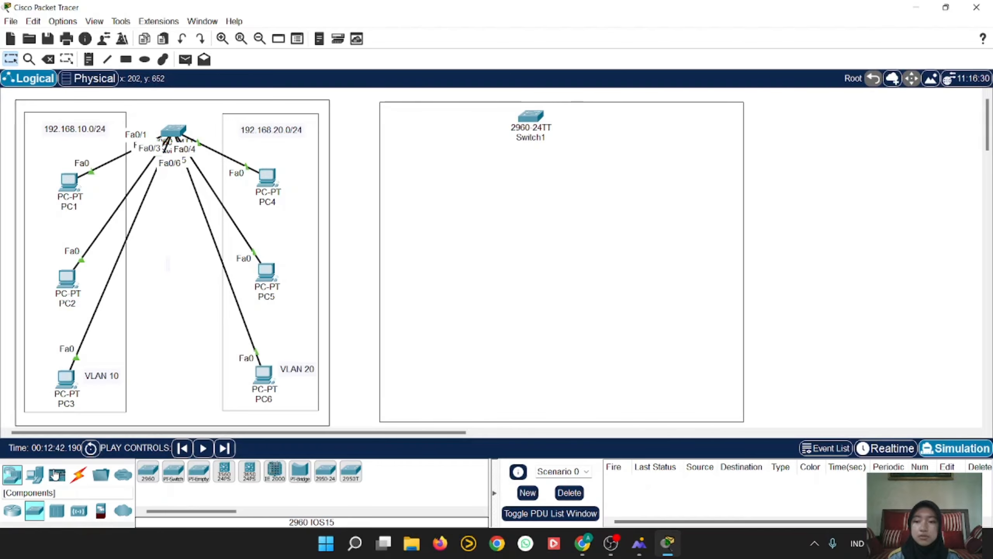
# Place six PCs below Switch1, three in a column on each side.
pyautogui.click(34, 474)
pyautogui.click(149, 471)
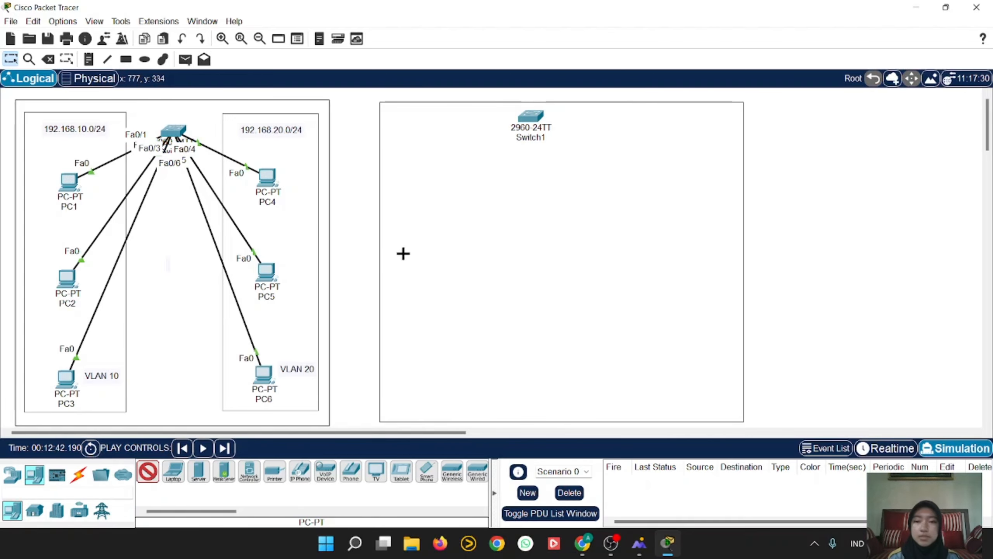
pyautogui.click(408, 184)
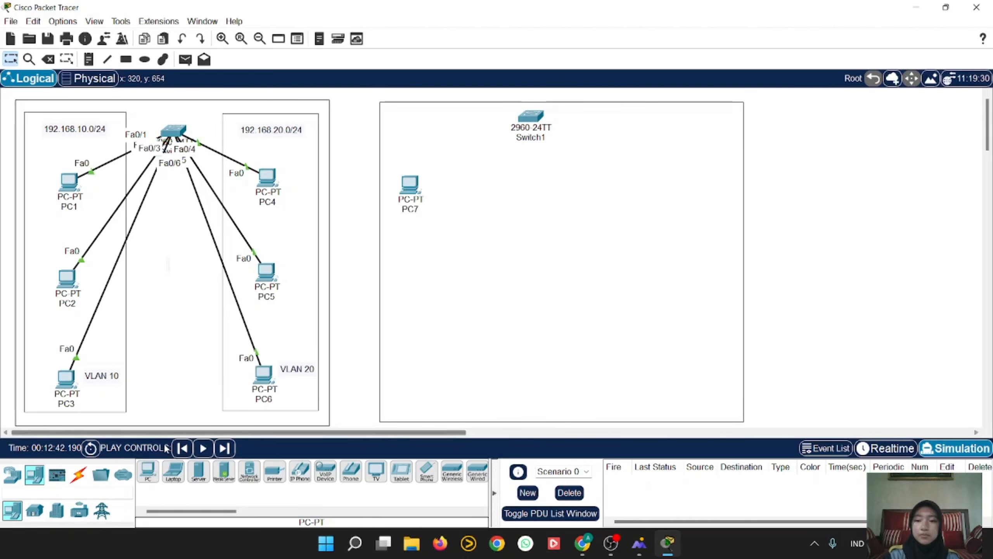
pyautogui.click(147, 472)
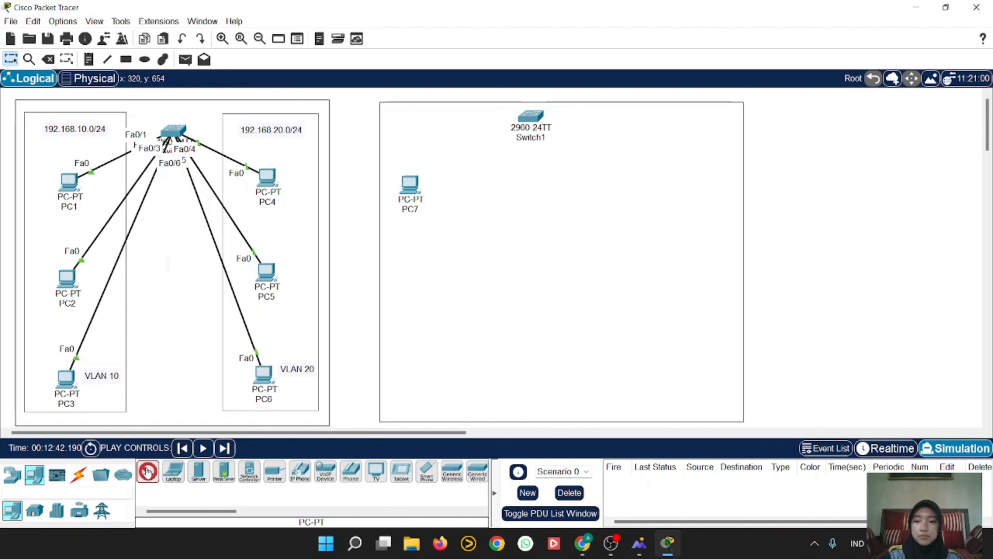
pyautogui.click(405, 270)
pyautogui.click(401, 393)
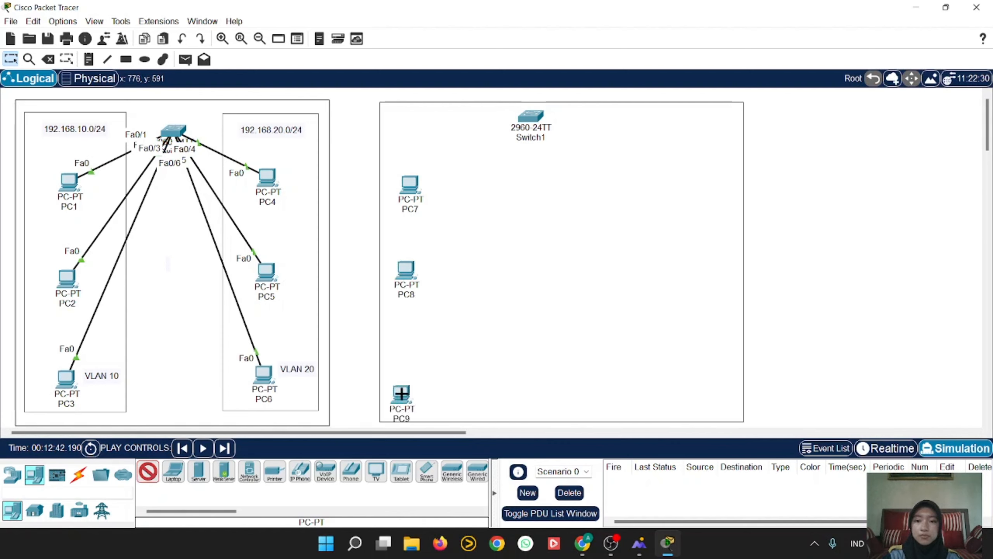
pyautogui.click(605, 187)
pyautogui.click(609, 282)
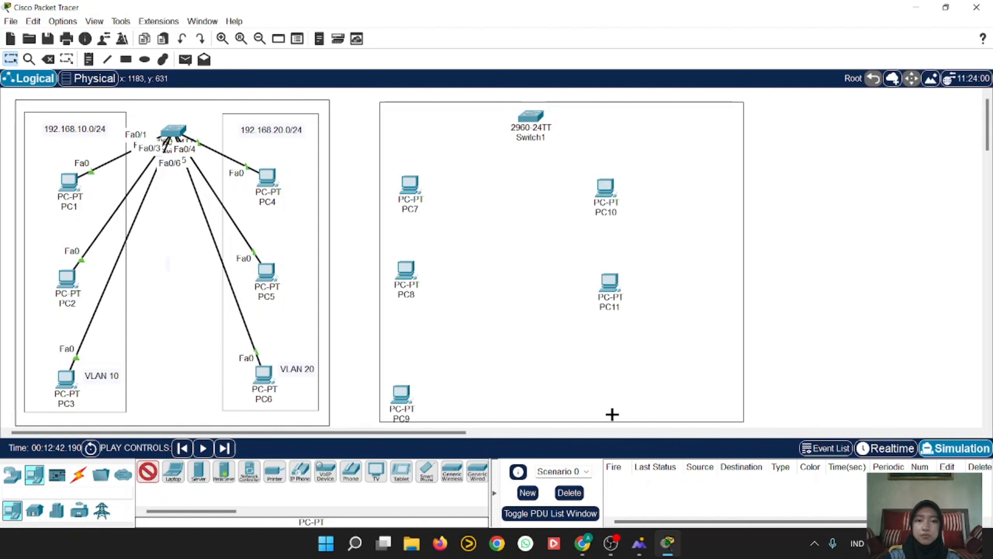
pyautogui.click(614, 390)
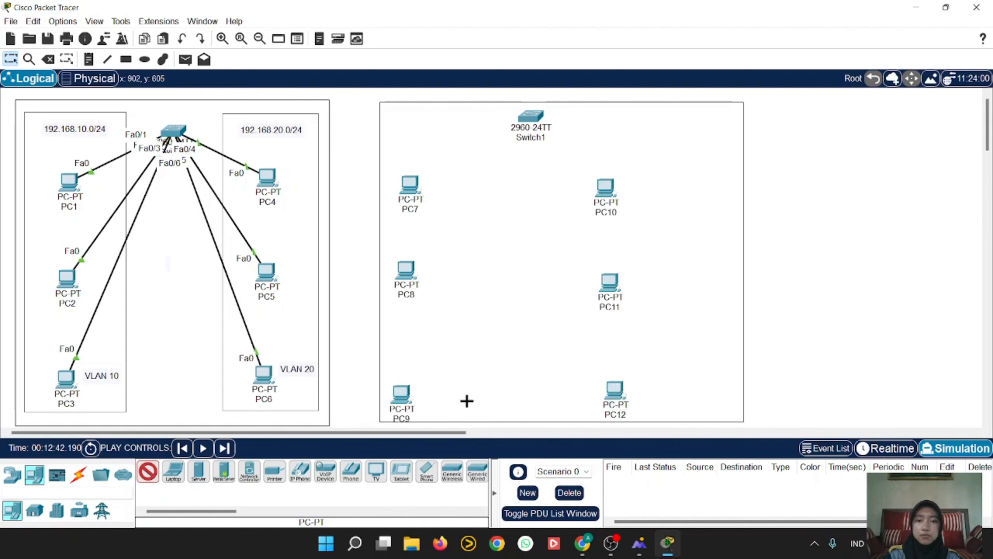
# Connect PC7, PC8 and PC9 to Switch1 with automatically chosen cables.
pyautogui.click(78, 470)
pyautogui.click(148, 472)
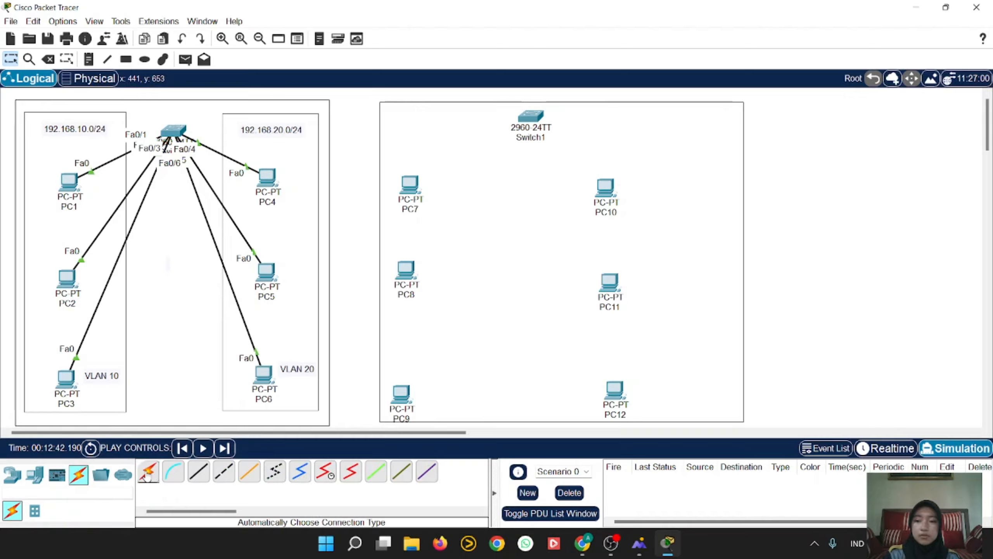
pyautogui.click(409, 184)
pyautogui.click(515, 124)
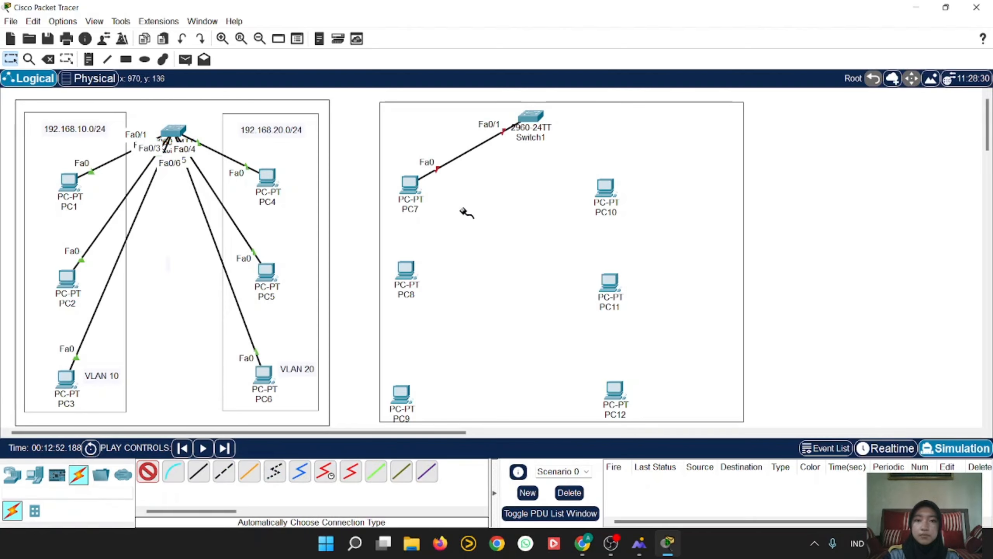
pyautogui.click(405, 268)
pyautogui.click(531, 119)
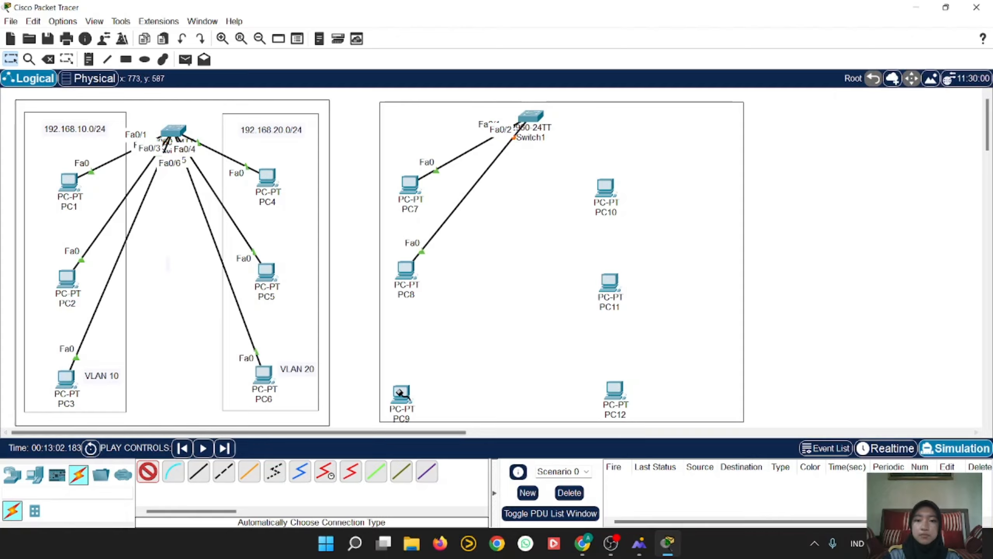
pyautogui.click(401, 391)
pyautogui.click(531, 118)
# Connect PC10, PC11 and PC12 to Switch1 with automatically chosen cables.
pyautogui.click(604, 184)
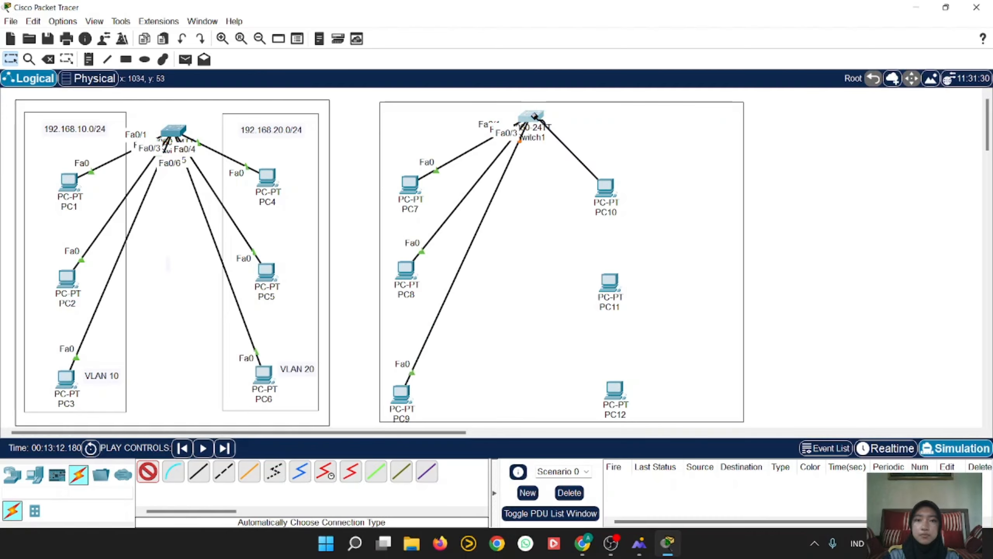
pyautogui.click(531, 117)
pyautogui.click(609, 282)
pyautogui.click(529, 114)
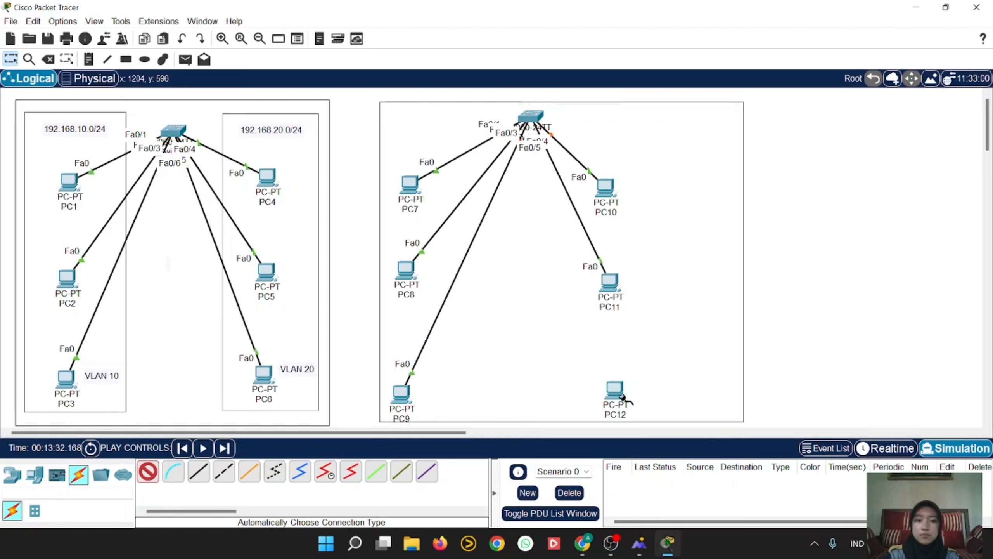
pyautogui.click(615, 391)
pyautogui.click(526, 115)
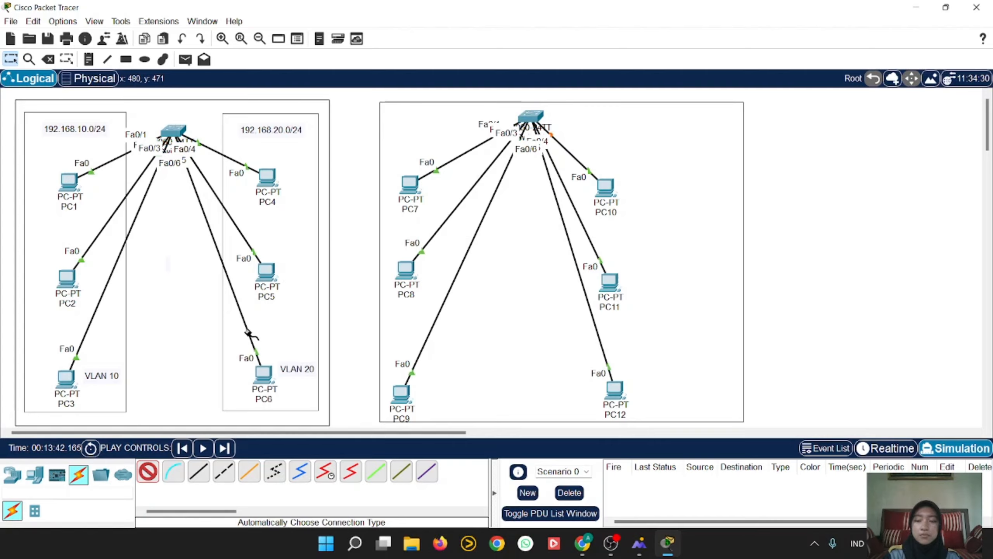
pyautogui.click(12, 60)
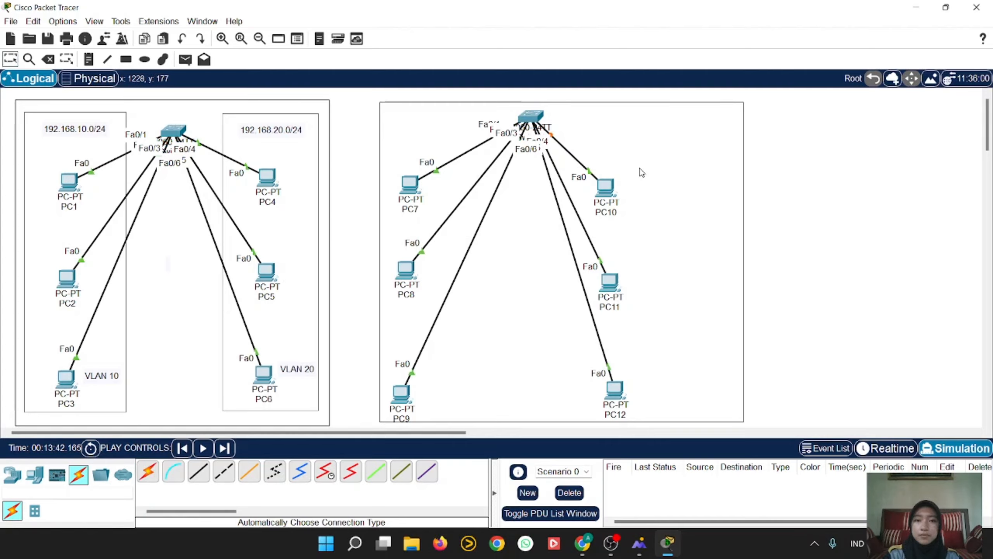
# Delete the rectangle around the Switch1 topology.
pyautogui.doubleClick(649, 103)
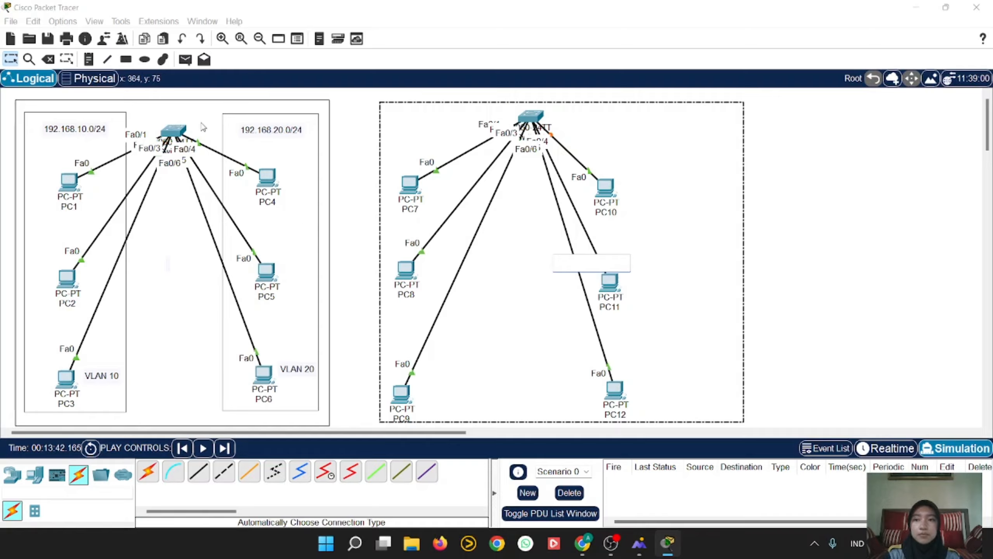
pyautogui.click(422, 118)
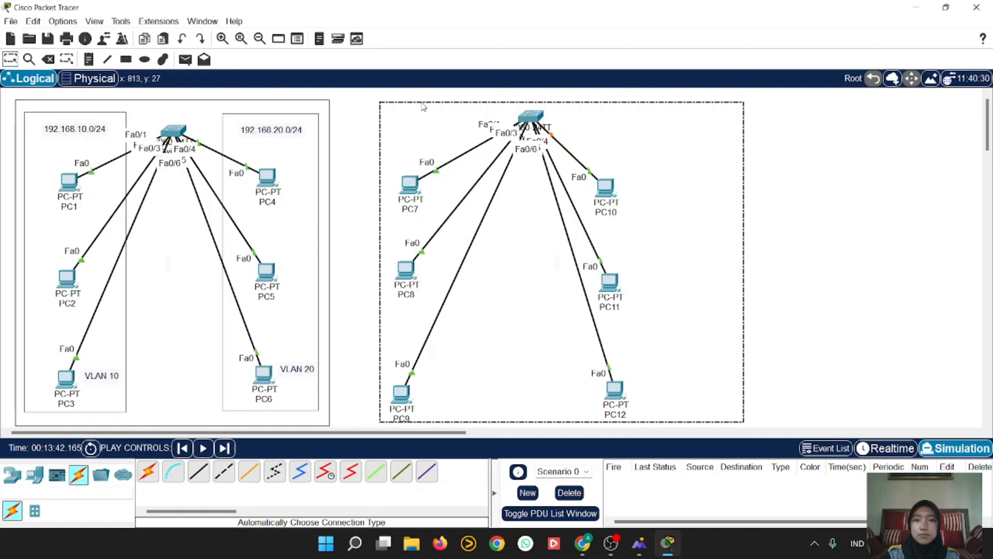
pyautogui.click(48, 59)
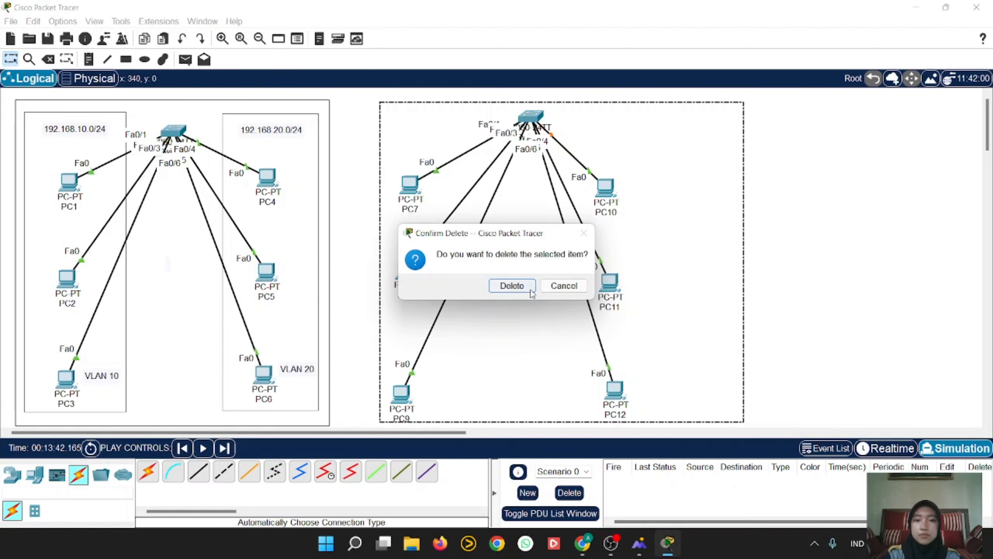
pyautogui.click(498, 285)
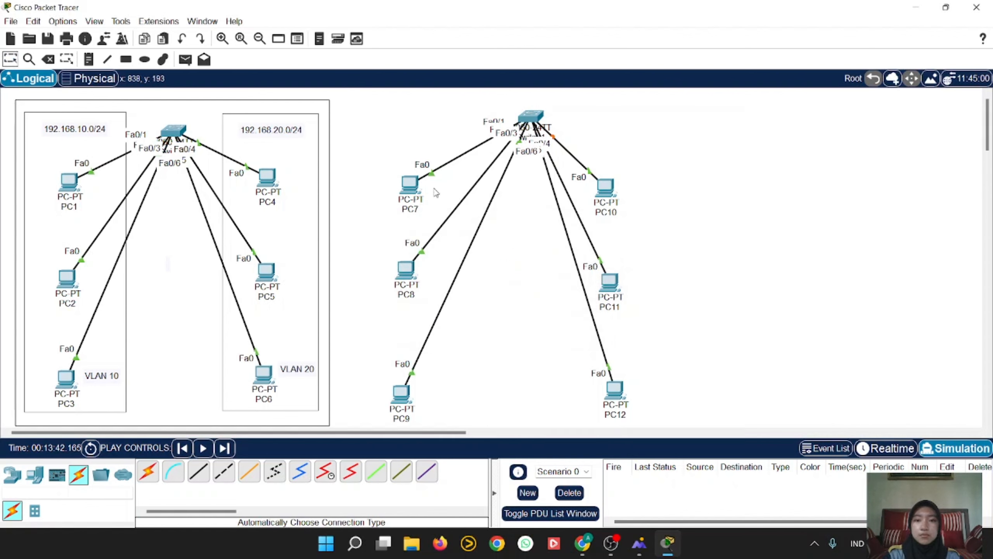
# Reposition PC7 to PC12 slightly up and to the right in their columns below Switch1.
pyautogui.moveTo(413, 185); pyautogui.dragTo(435, 166)
pyautogui.moveTo(617, 191); pyautogui.dragTo(635, 155)
pyautogui.moveTo(415, 272); pyautogui.dragTo(437, 258)
pyautogui.moveTo(618, 281); pyautogui.dragTo(629, 259)
pyautogui.moveTo(402, 392); pyautogui.dragTo(426, 355)
pyautogui.moveTo(607, 391); pyautogui.dragTo(625, 371)
# Draw unfilled rectangles around the whole Switch1 topology, the PC7–PC9 column and the PC10–PC12 column.
pyautogui.click(126, 59)
pyautogui.moveTo(365, 102)
pyautogui.mouseDown()
pyautogui.moveTo(582, 115)
pyautogui.moveTo(699, 253)
pyautogui.moveTo(711, 404)
pyautogui.moveTo(712, 422)
pyautogui.moveTo(701, 423)
pyautogui.mouseUp()
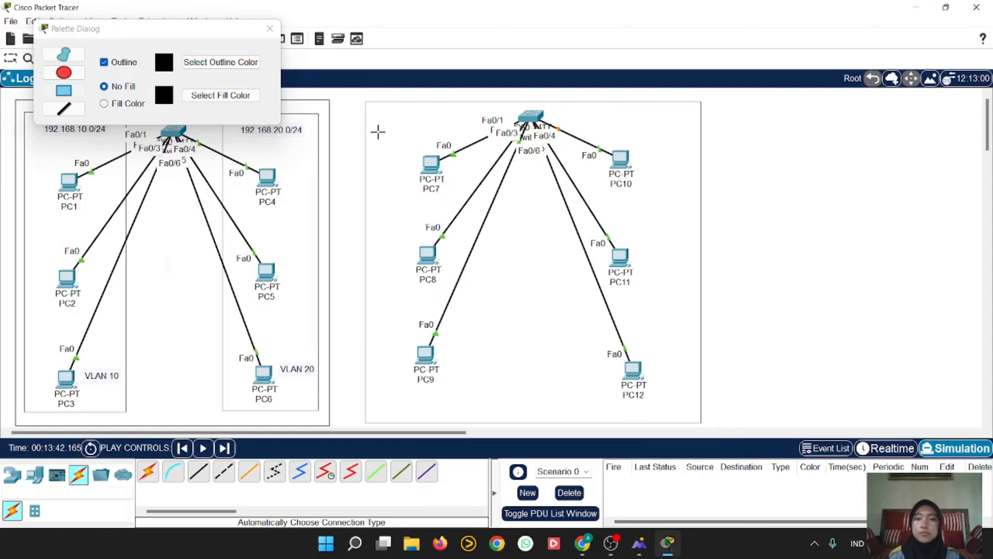
pyautogui.moveTo(381, 115); pyautogui.dragTo(483, 401)
pyautogui.moveTo(592, 118); pyautogui.dragTo(681, 403)
pyautogui.click(273, 31)
pyautogui.click(272, 30)
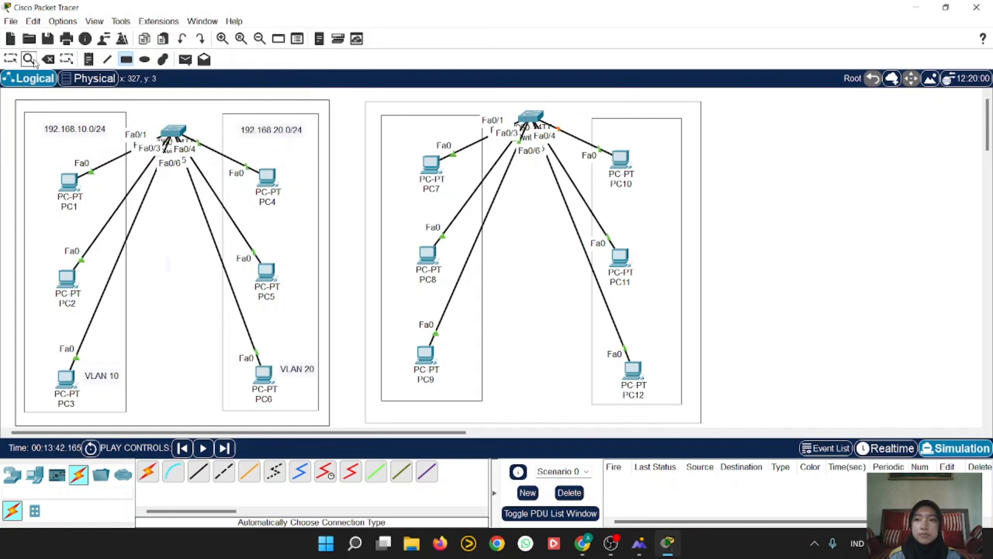
pyautogui.click(10, 59)
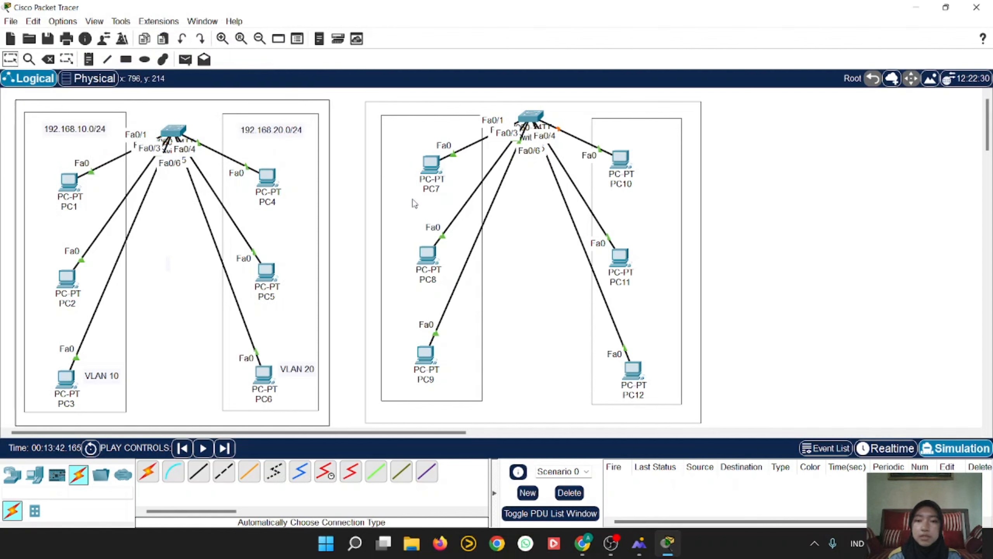
# Copy the 192.168.10.0/24 label text from the first topology into a new note above PC7.
pyautogui.doubleClick(89, 129)
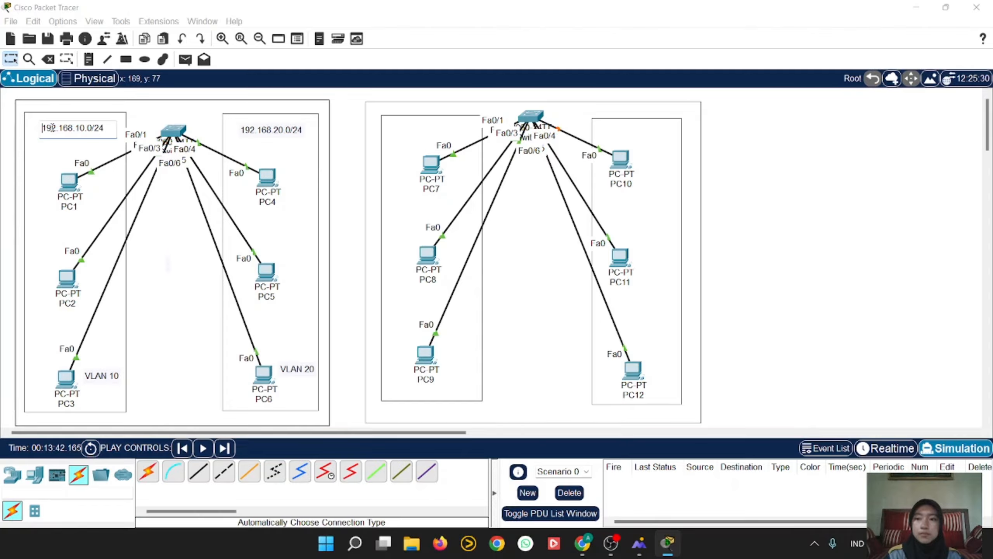
pyautogui.moveTo(42, 128); pyautogui.dragTo(104, 128)
pyautogui.hotkey('ctrl', 'c')
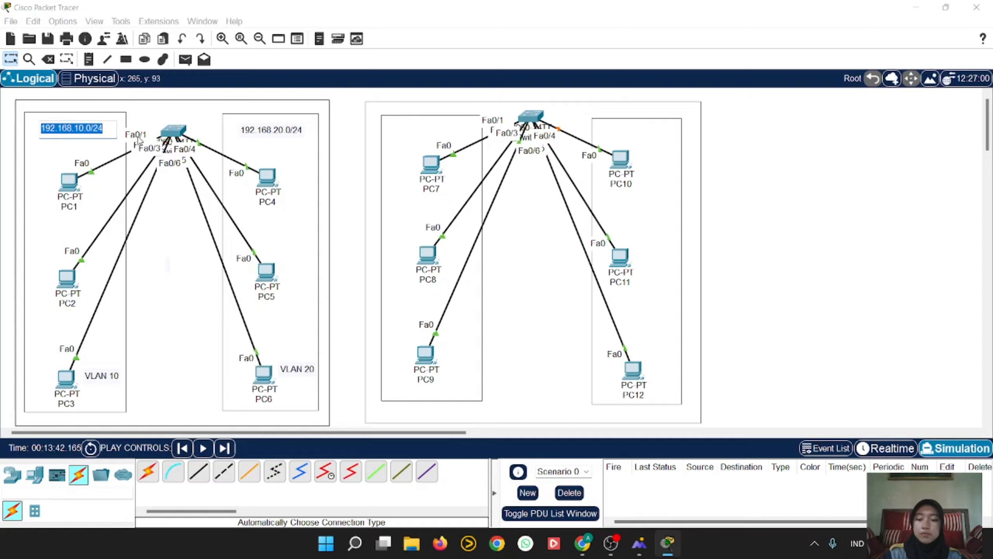
pyautogui.click(390, 137)
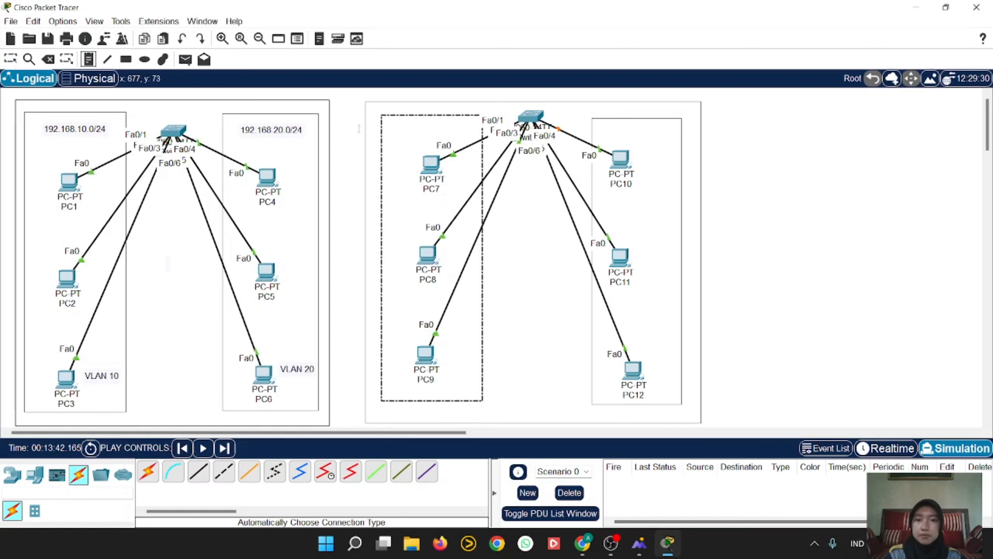
pyautogui.click(391, 127)
pyautogui.hotkey('ctrl', 'v')
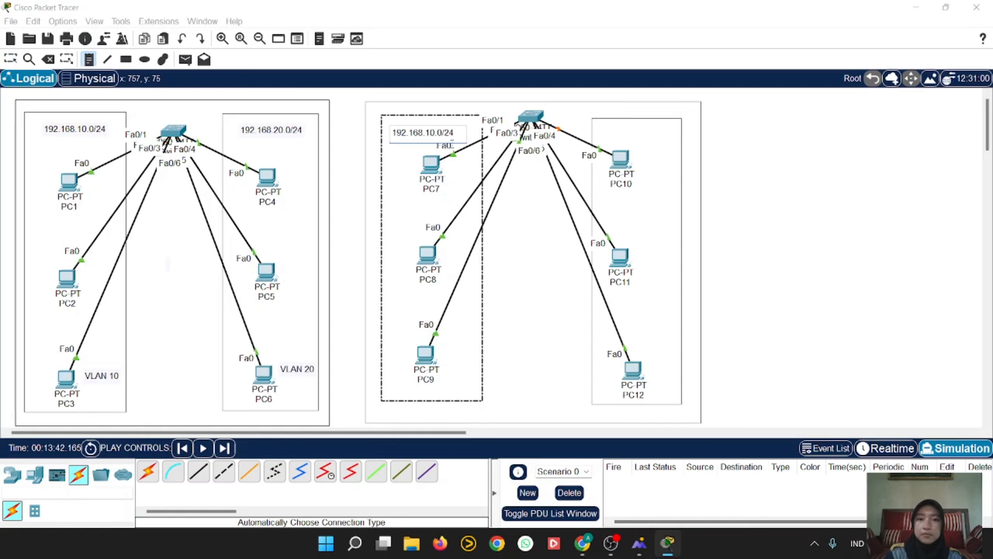
# Add a network label reading 192.168.20.0/24 above PC10.
pyautogui.click(612, 129)
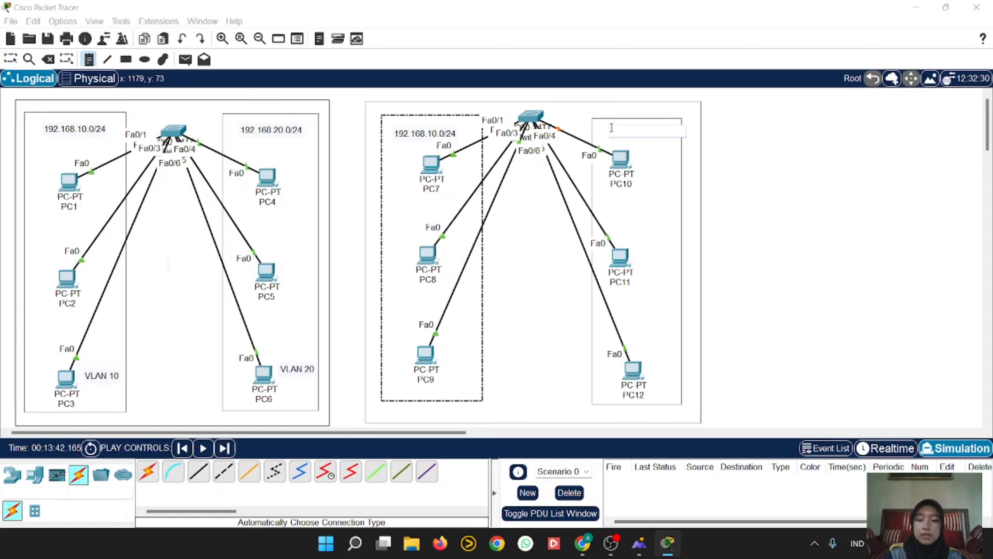
pyautogui.hotkey('ctrl', 'v')
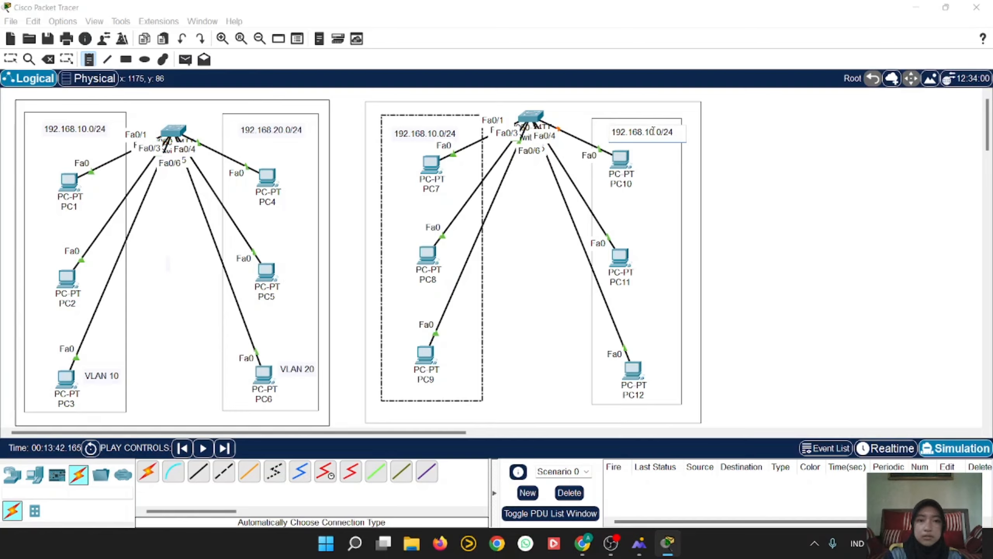
pyautogui.press('BackSpace')
pyautogui.write('20')
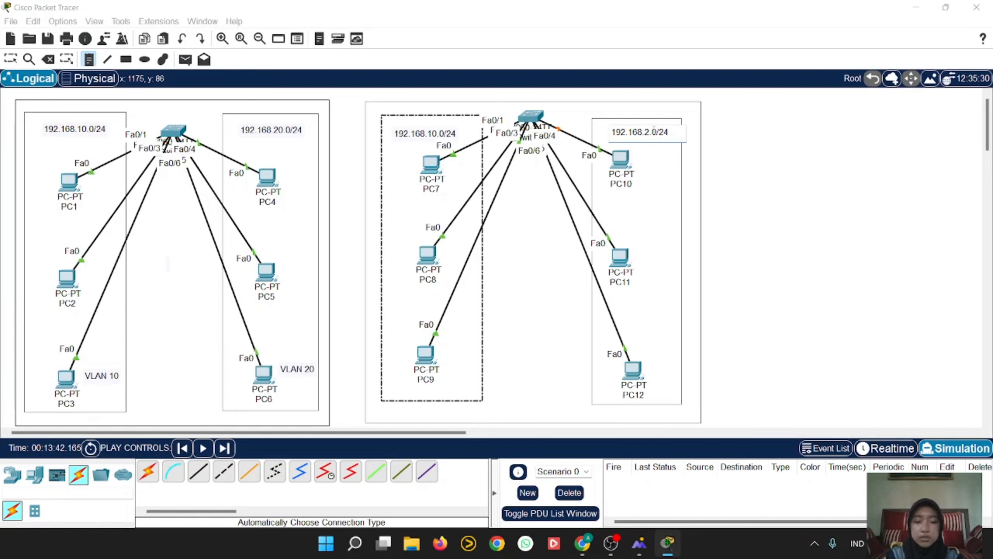
# Add the label VLAN 10 beside PC9 and the label VLAN 20 beside PC12.
pyautogui.click(450, 358)
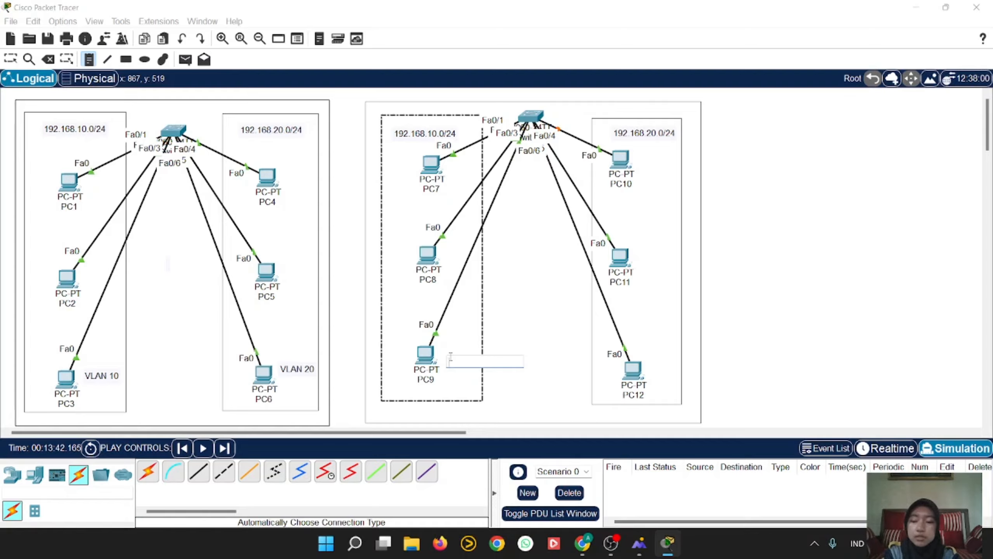
pyautogui.write('VLAN 10')
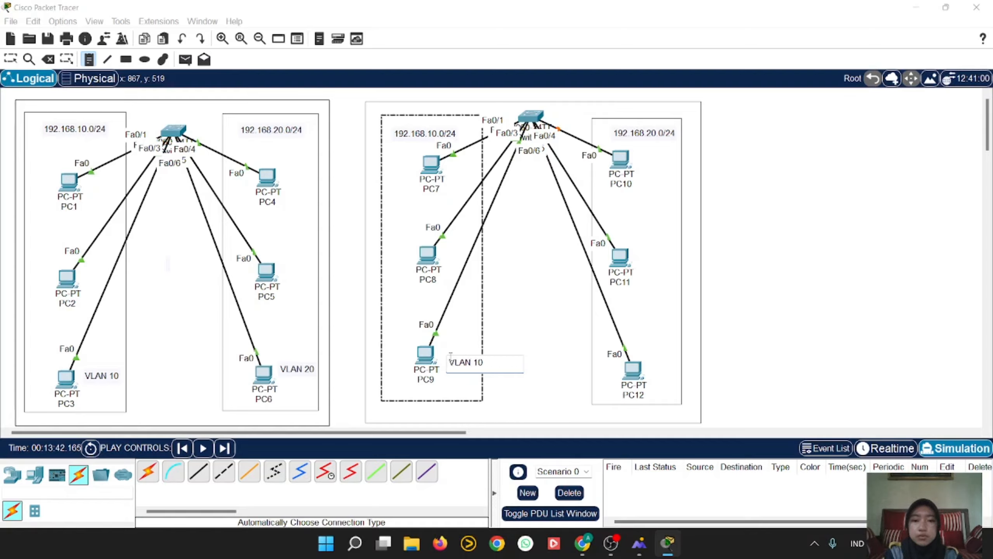
pyautogui.click(644, 348)
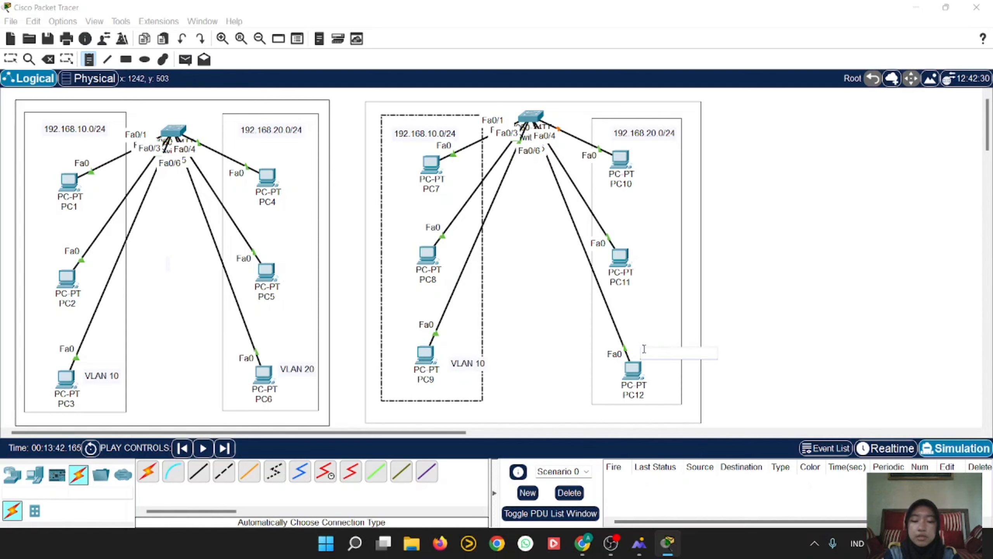
pyautogui.write('VLAN 20')
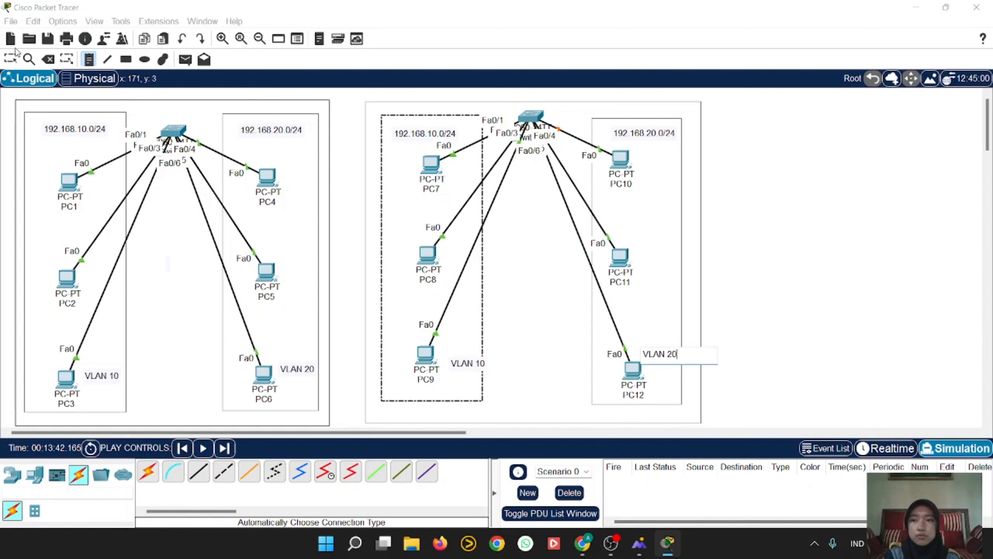
pyautogui.click(12, 58)
# Nudge the VLAN 10 label beside PC9 slightly up and to the left.
pyautogui.click(551, 292)
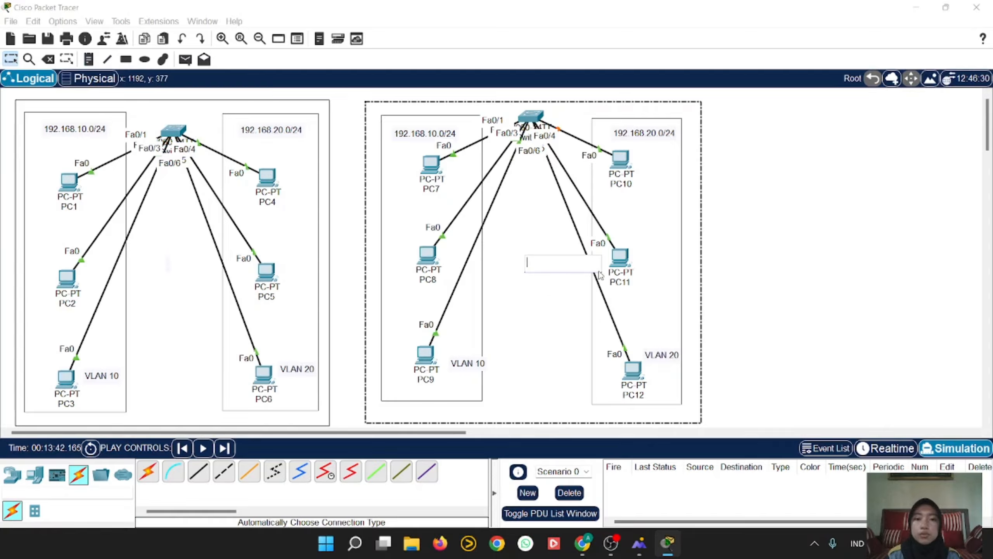
pyautogui.click(587, 310)
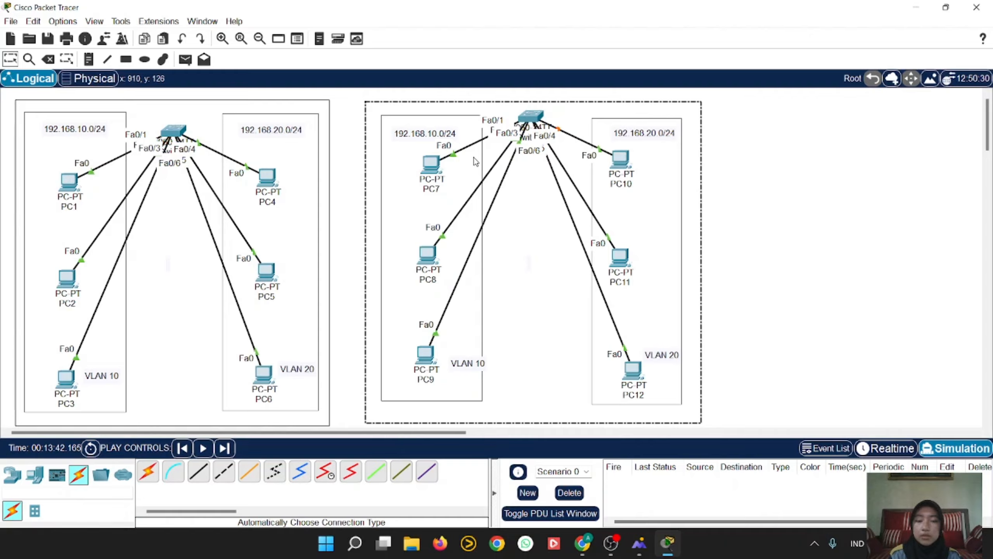
pyautogui.moveTo(474, 368); pyautogui.dragTo(470, 358)
pyautogui.click(552, 229)
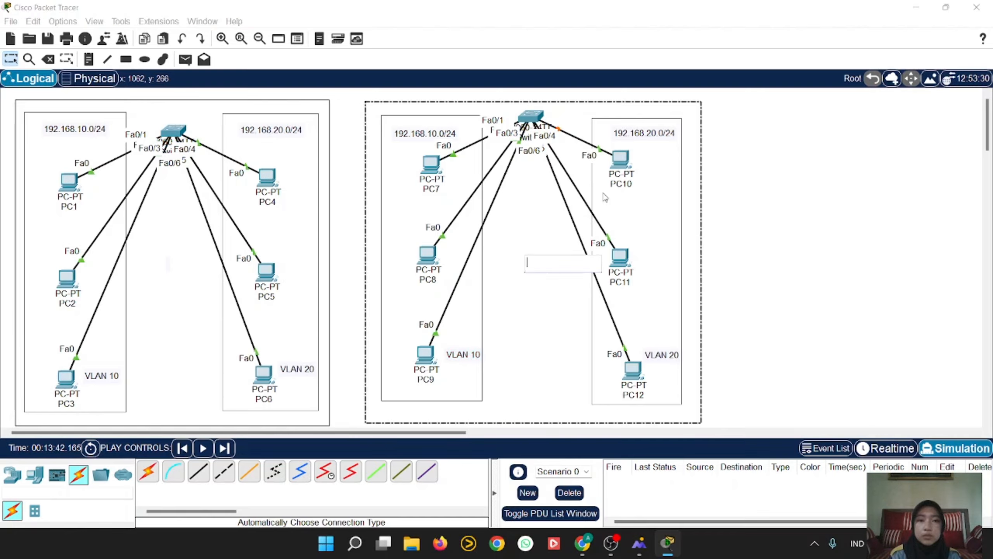
pyautogui.click(834, 195)
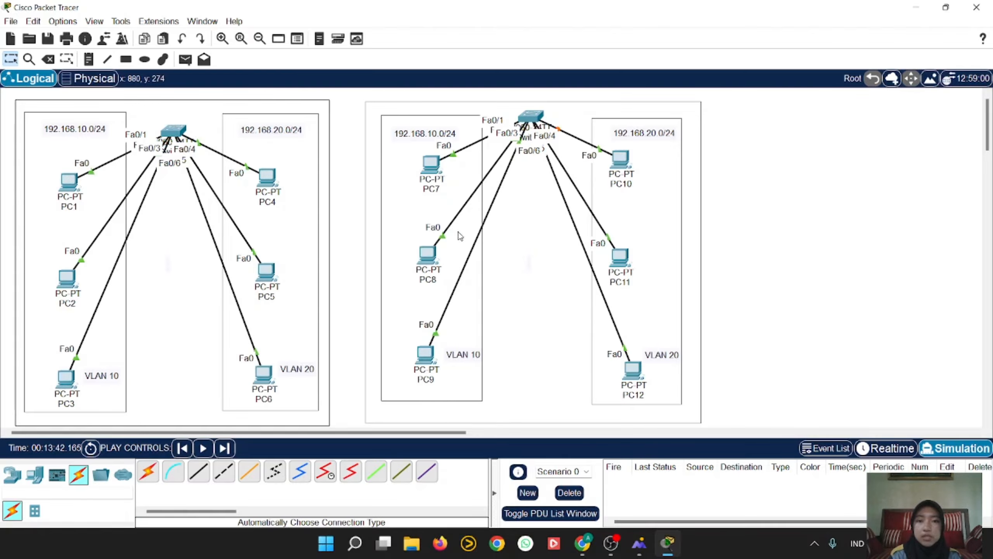
# Give PC7 the static IPv4 address 192.68.10.4 with subnet mask 255.255.255.0.
pyautogui.click(434, 164)
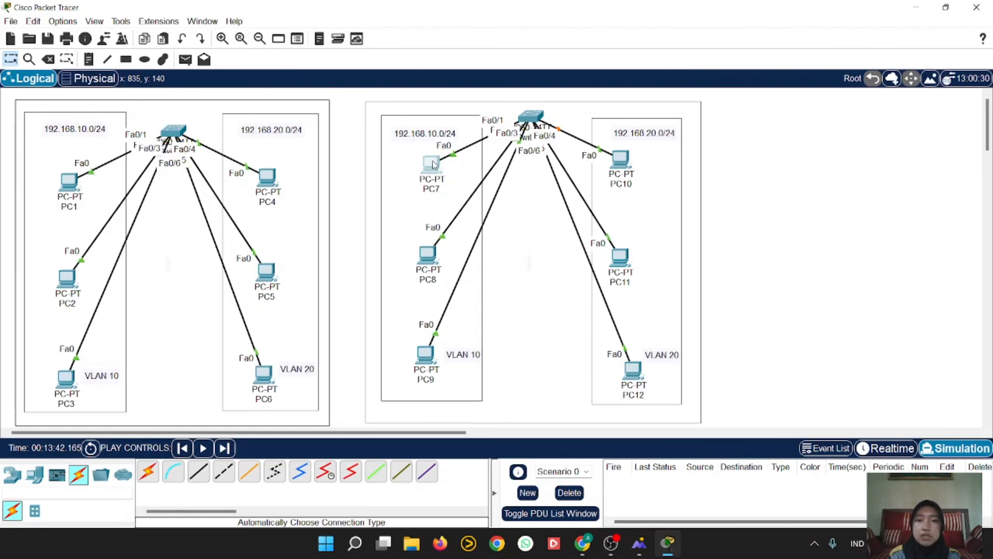
pyautogui.click(424, 109)
pyautogui.click(371, 148)
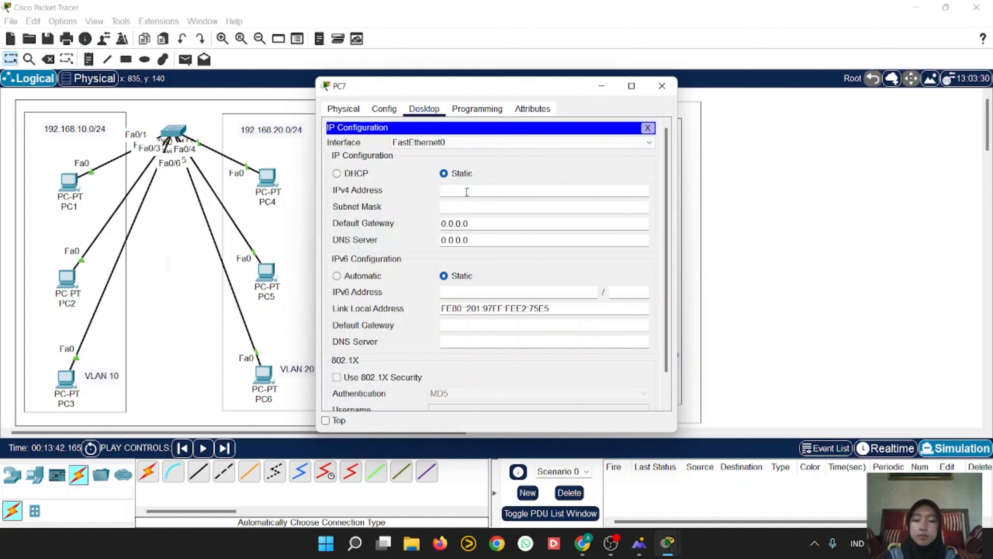
pyautogui.write('192.68.10.4')
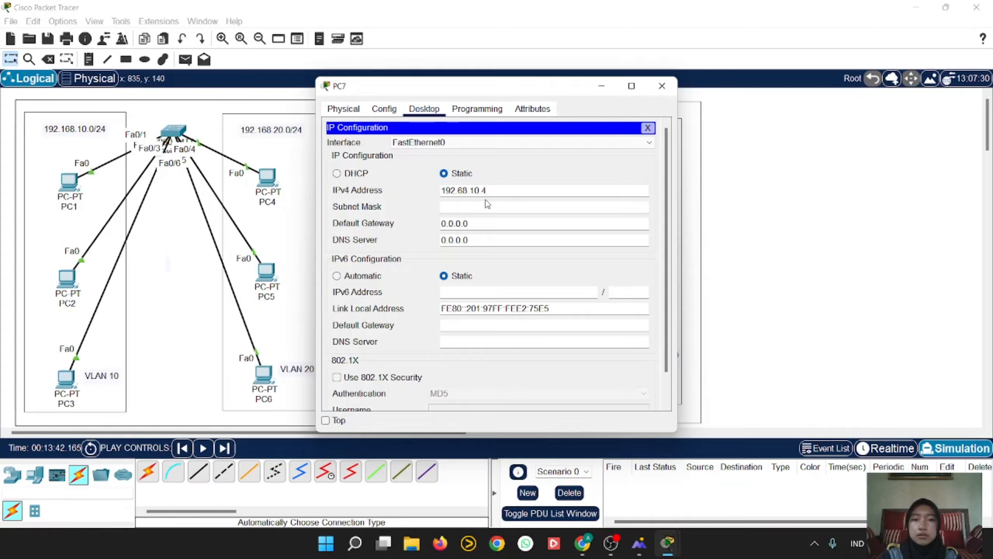
pyautogui.click(500, 206)
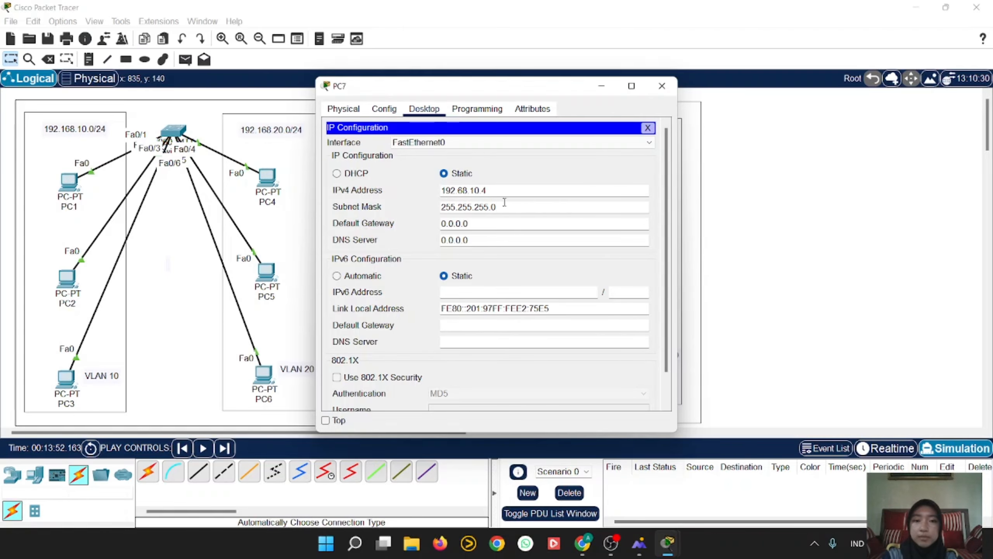
pyautogui.click(662, 86)
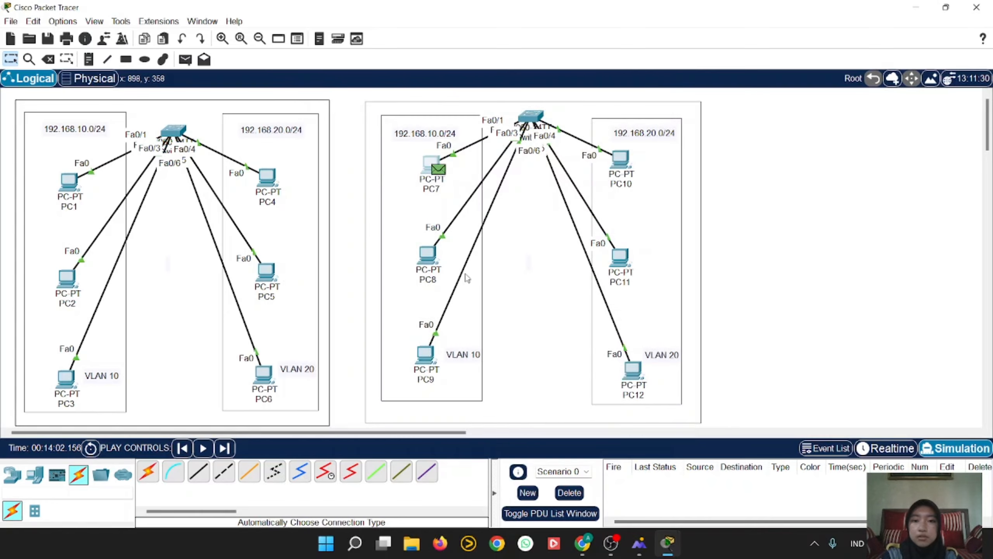
# Switch to Realtime mode and give PC8 the static IPv4 address 192.168.10.5 with subnet mask 255.255.255.0.
pyautogui.click(890, 446)
pyautogui.click(427, 254)
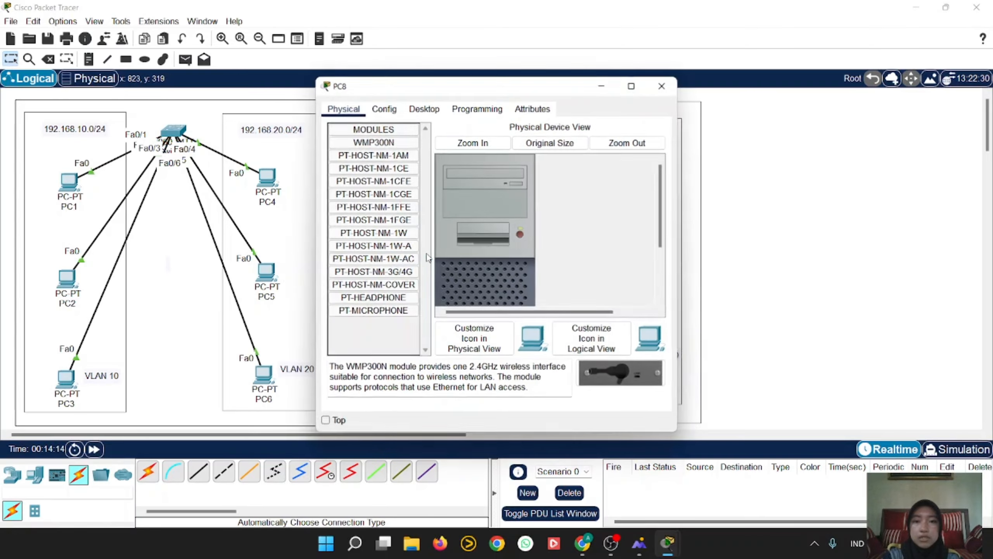
pyautogui.click(425, 109)
pyautogui.click(370, 154)
pyautogui.click(484, 190)
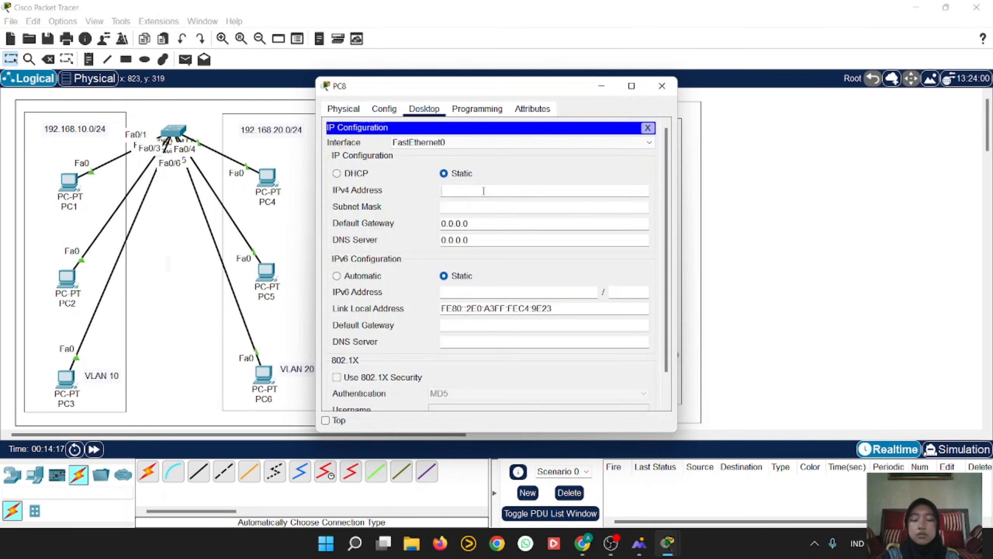
pyautogui.write('192.16')
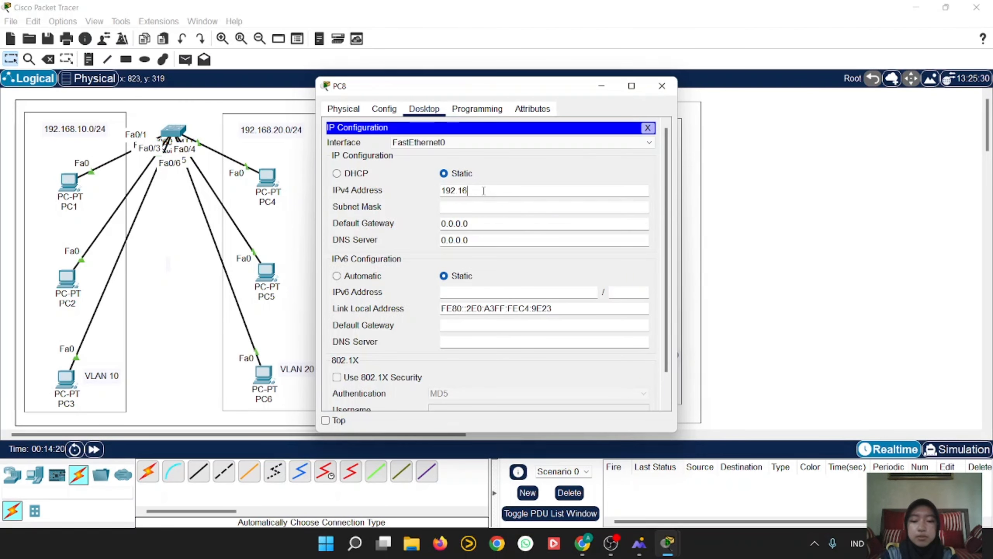
pyautogui.write('8.10')
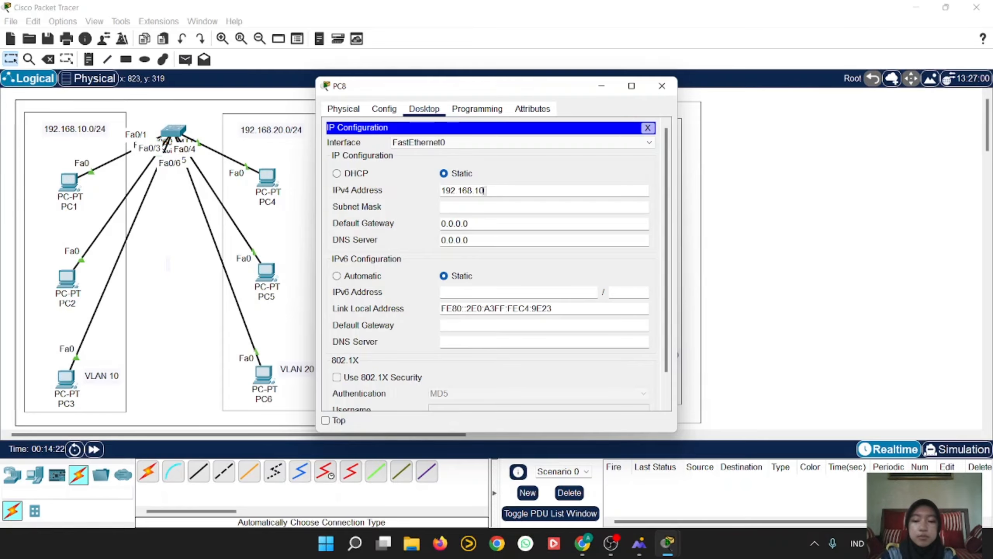
pyautogui.write('.5')
pyautogui.click(504, 206)
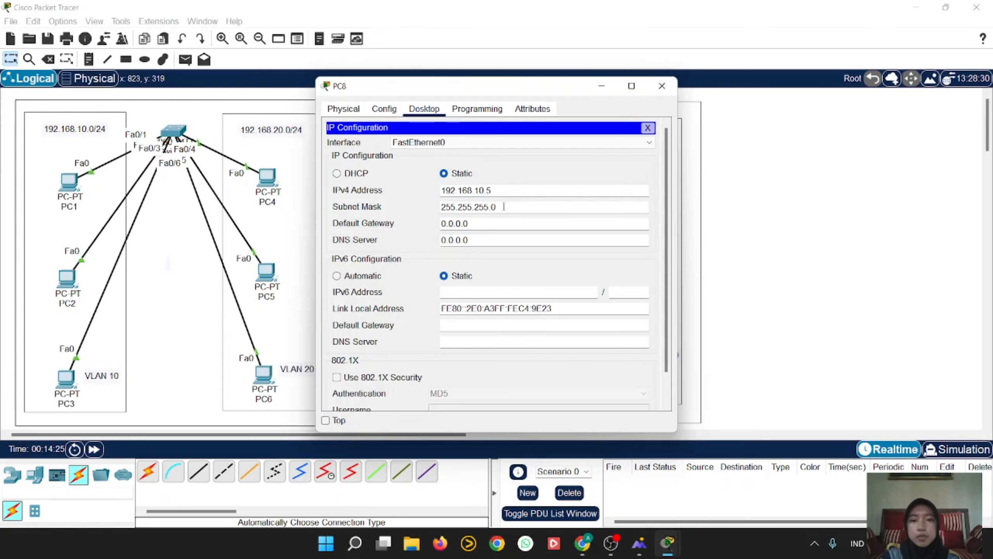
pyautogui.click(662, 86)
# Give PC9 the static IPv4 address 192.168.10.6 with the default subnet mask.
pyautogui.click(428, 355)
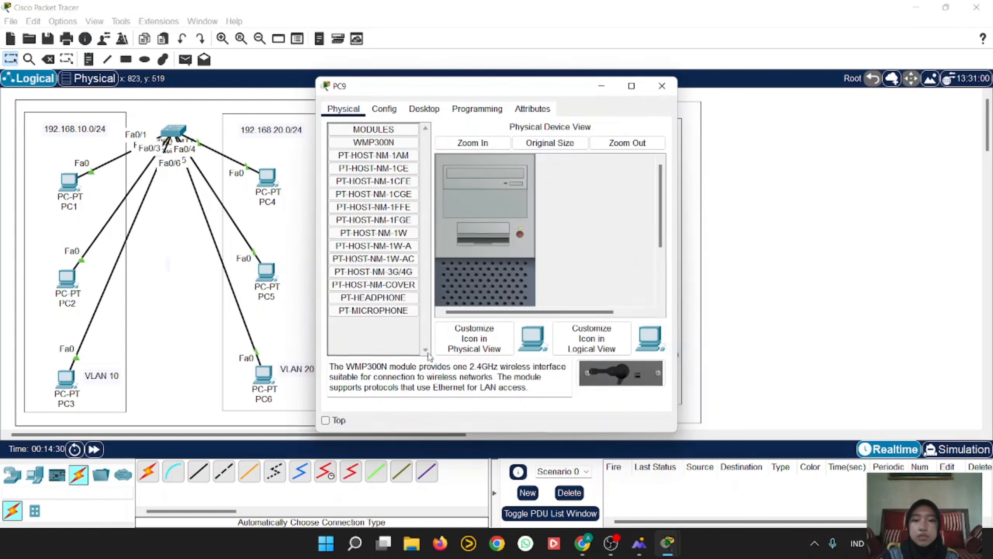
pyautogui.click(430, 107)
pyautogui.click(358, 137)
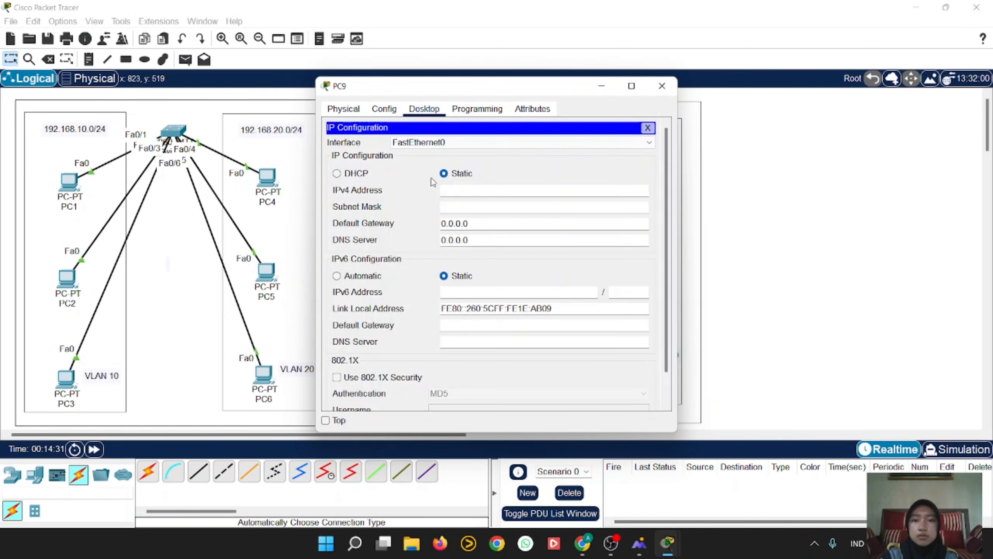
pyautogui.click(487, 190)
pyautogui.write('192.168.10.6')
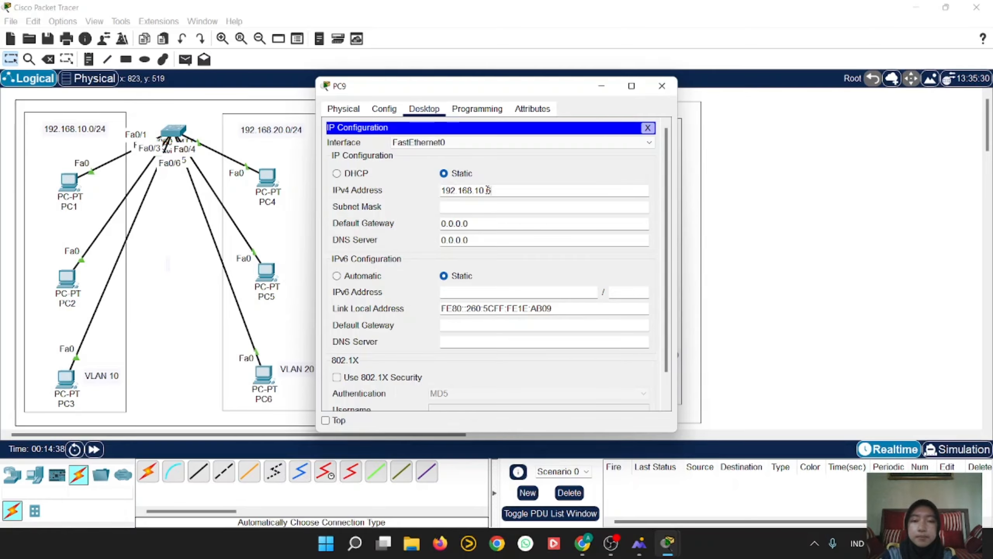
pyautogui.click(513, 206)
pyautogui.click(662, 86)
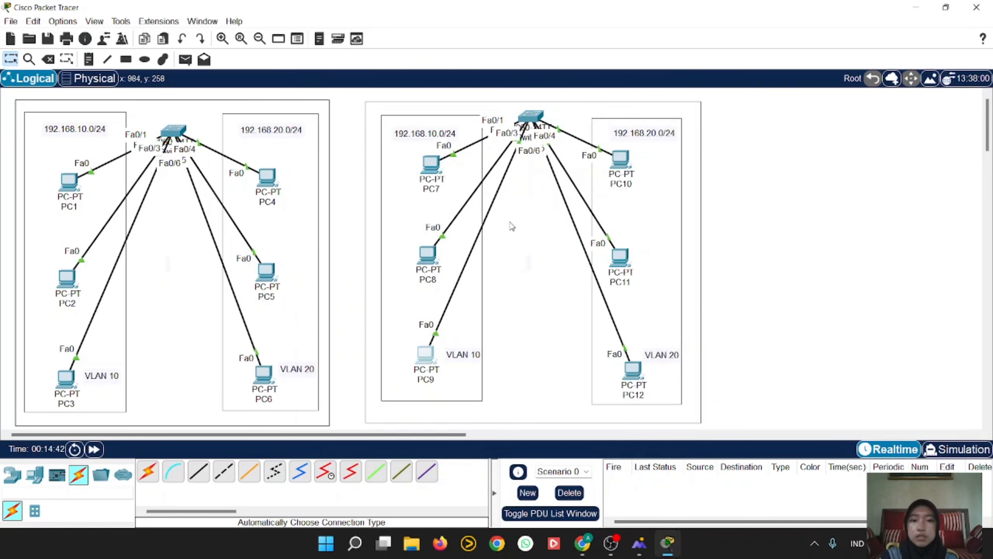
# Give PC10 the static IPv4 address 192.168.20.4 with subnet mask 255.255.255.0.
pyautogui.click(345, 148)
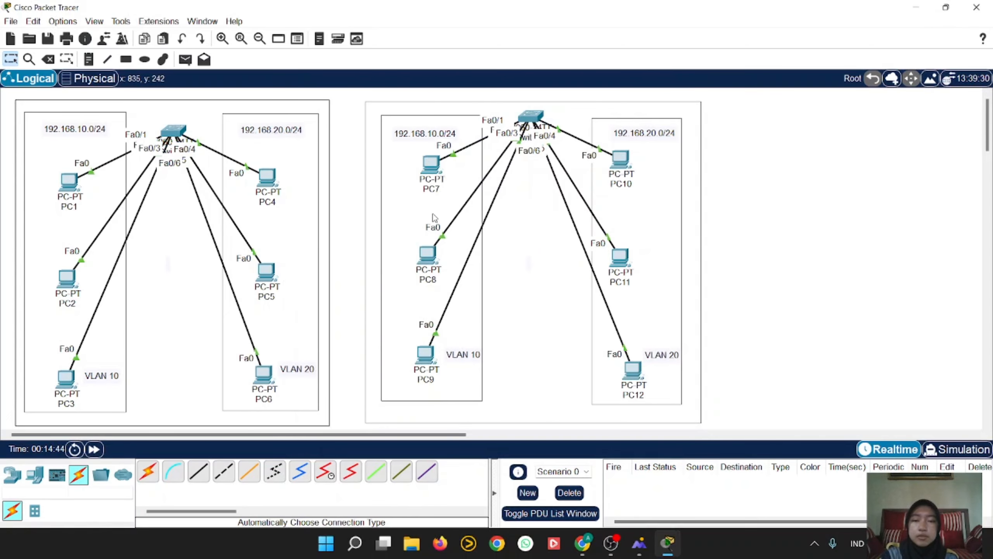
pyautogui.click(622, 158)
pyautogui.click(424, 108)
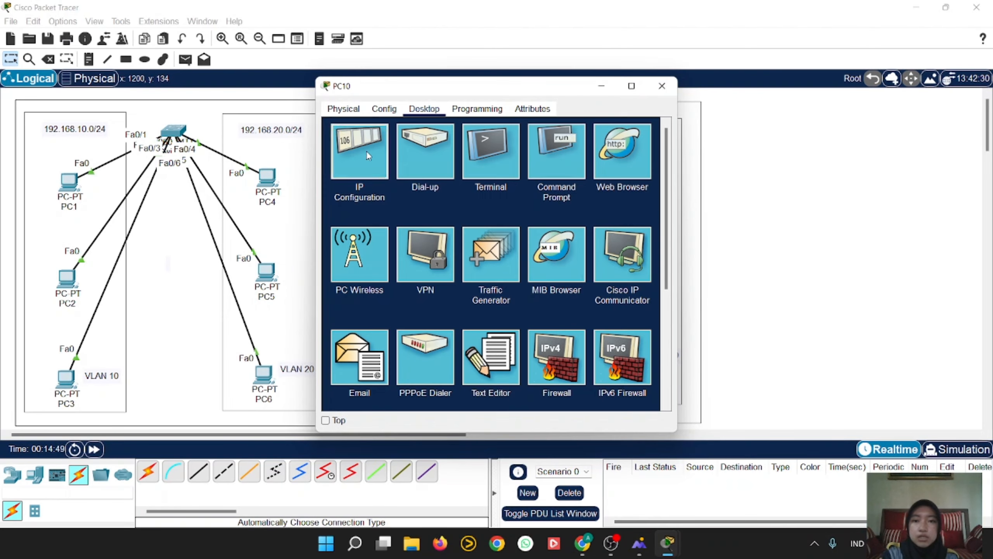
pyautogui.click(364, 151)
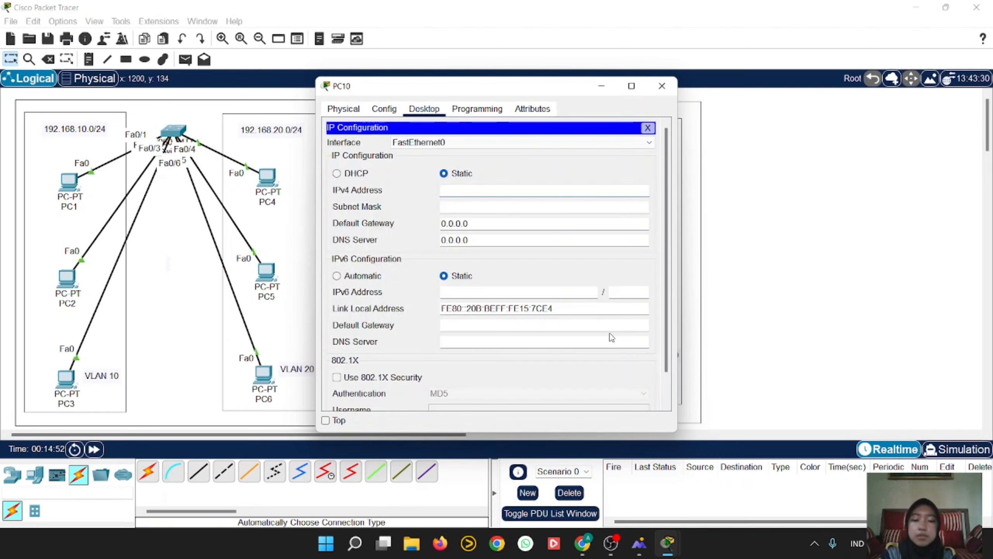
pyautogui.write('192.')
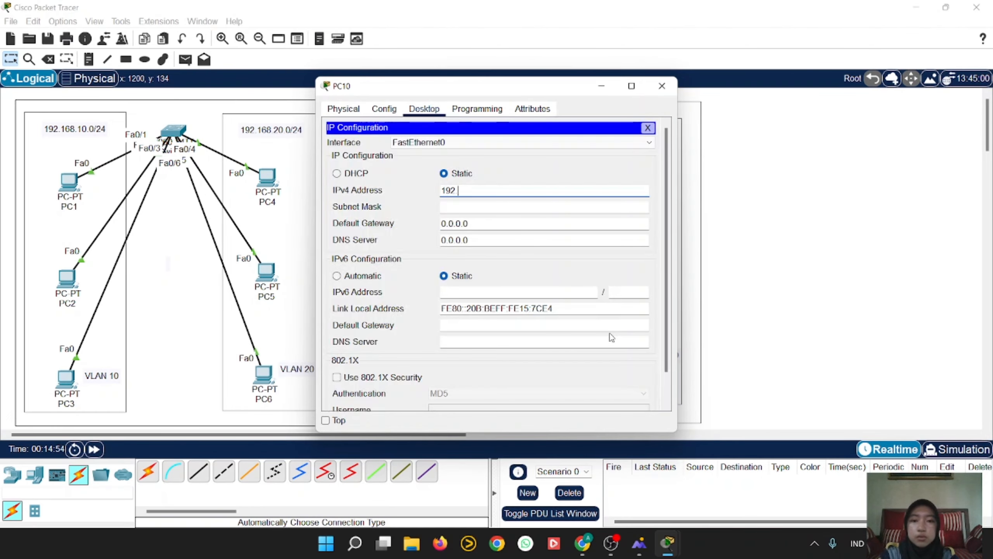
pyautogui.write('168.20.4')
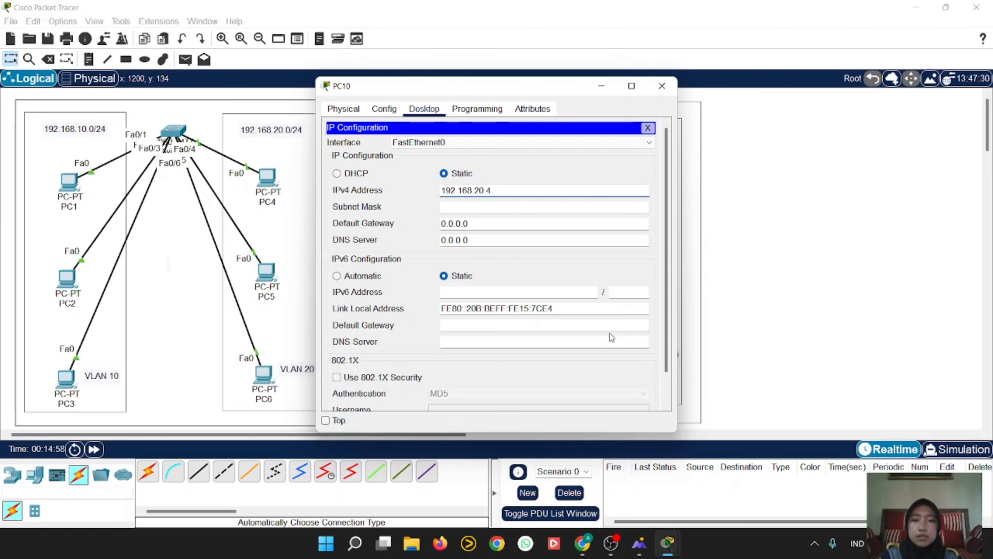
pyautogui.click(553, 206)
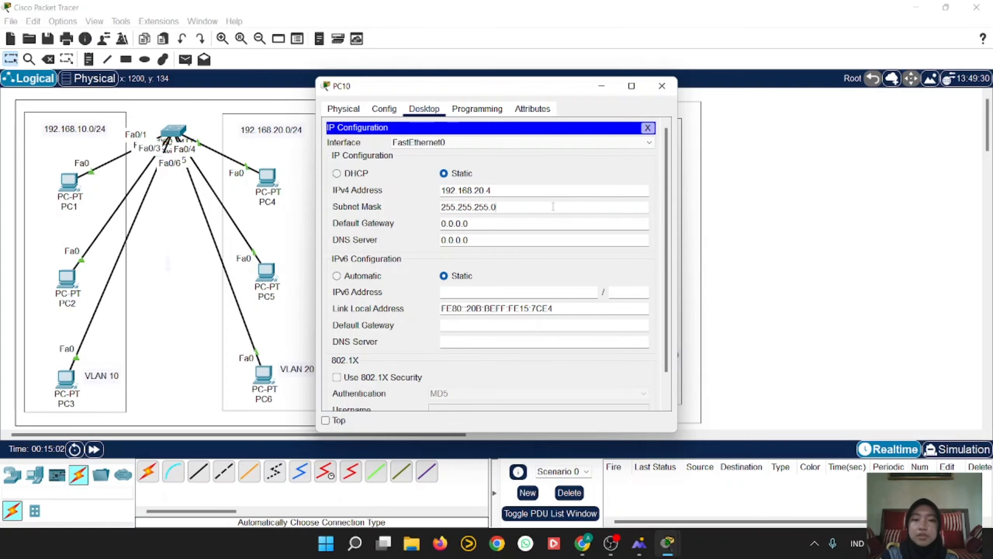
pyautogui.click(661, 85)
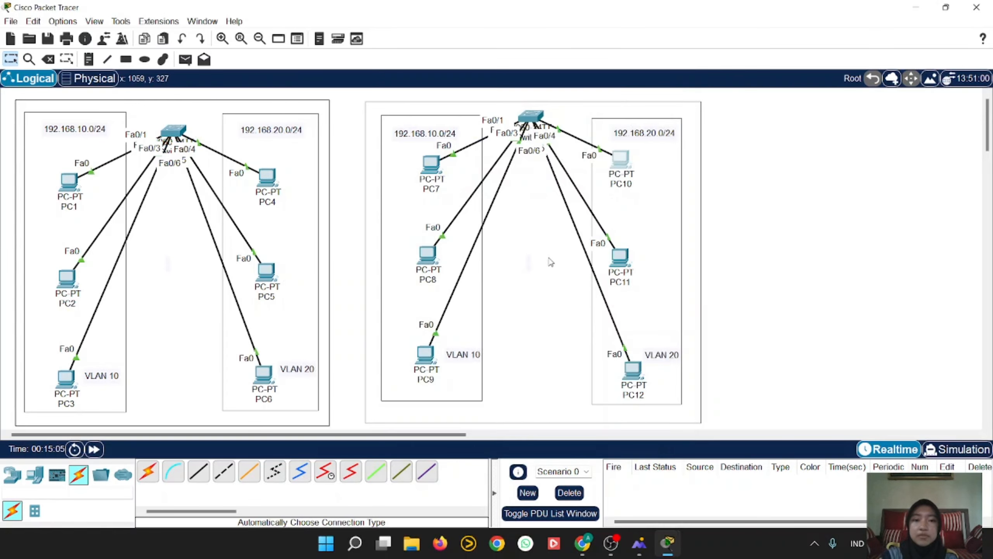
# Give PC11 the static IPv4 address 192.168.20.5 with subnet mask 255.255.255.0.
pyautogui.click(619, 258)
pyautogui.click(424, 108)
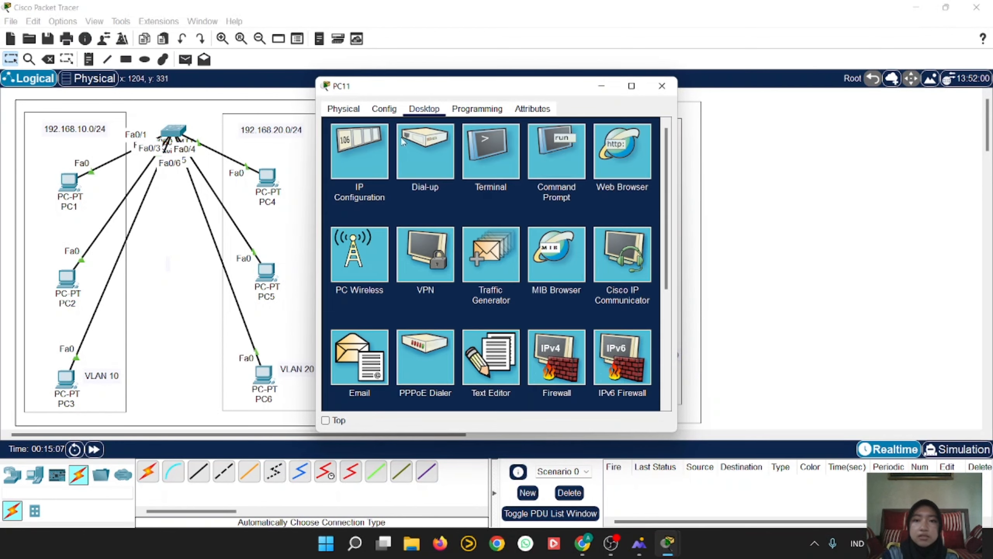
pyautogui.click(357, 147)
pyautogui.write('192')
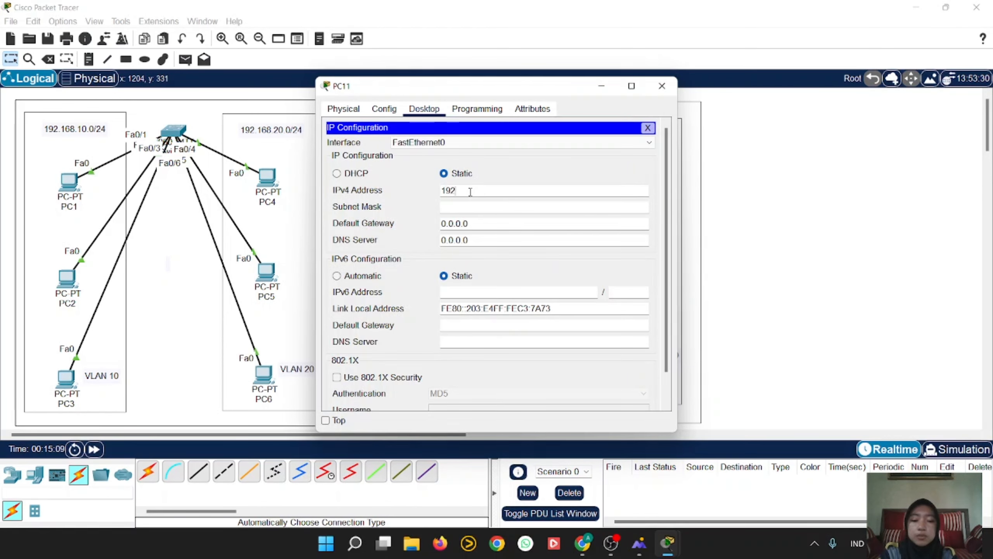
pyautogui.write('.168')
pyautogui.press('BackSpace')
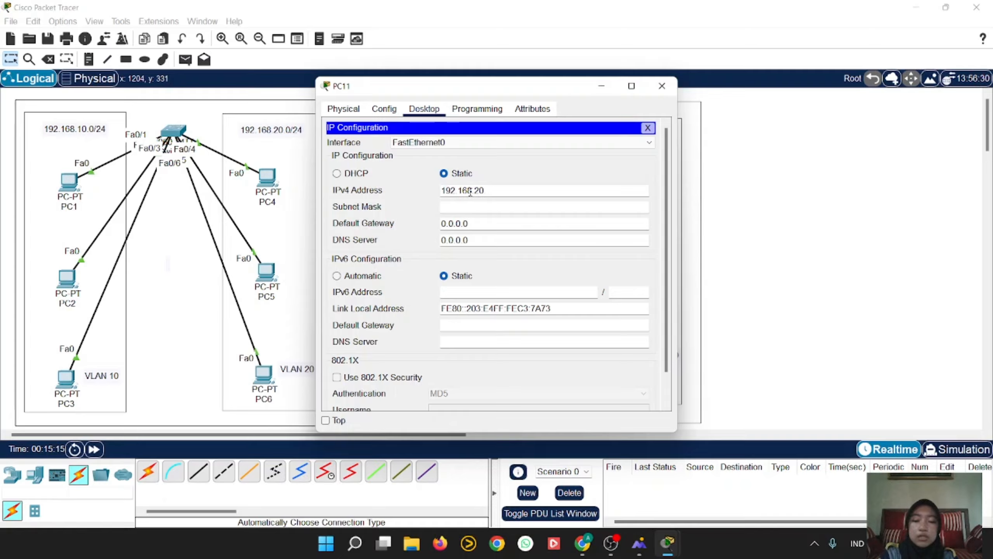
pyautogui.click(496, 206)
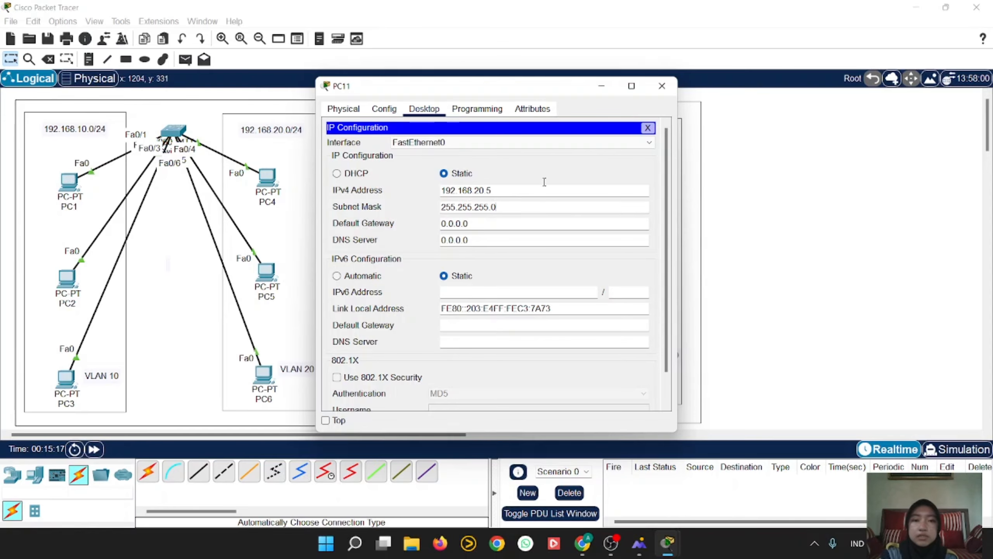
pyautogui.click(662, 86)
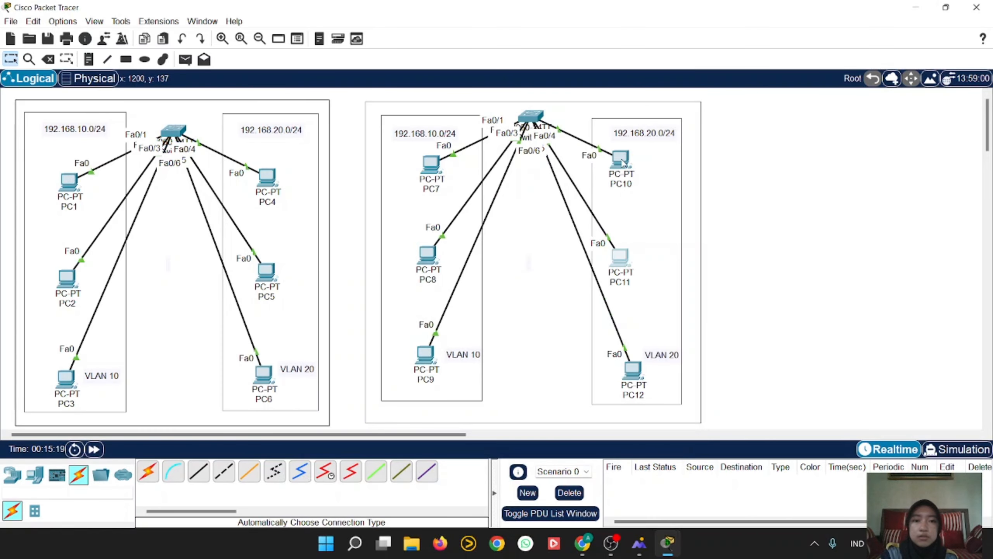
# Give PC12 the static IPv4 address 192.168.20.6 with subnet mask 255.255.255.0.
pyautogui.moveTo(622, 162)
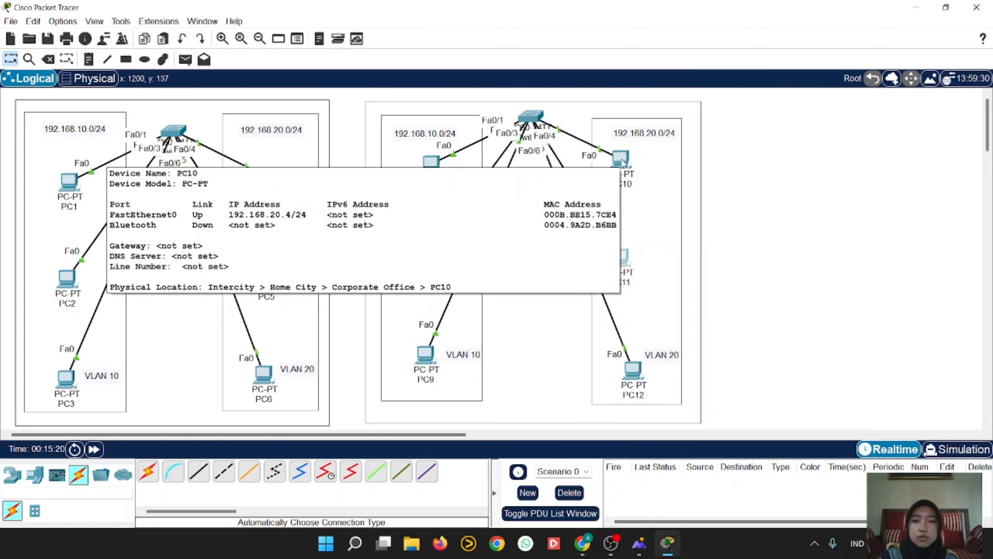
pyautogui.click(632, 370)
pyautogui.click(424, 108)
pyautogui.click(356, 142)
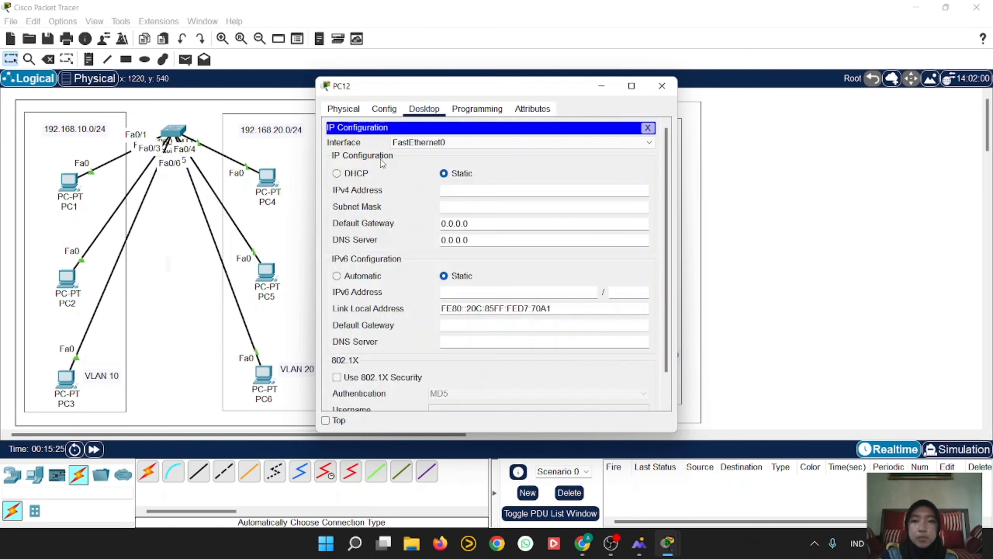
pyautogui.click(467, 194)
pyautogui.write('192.168')
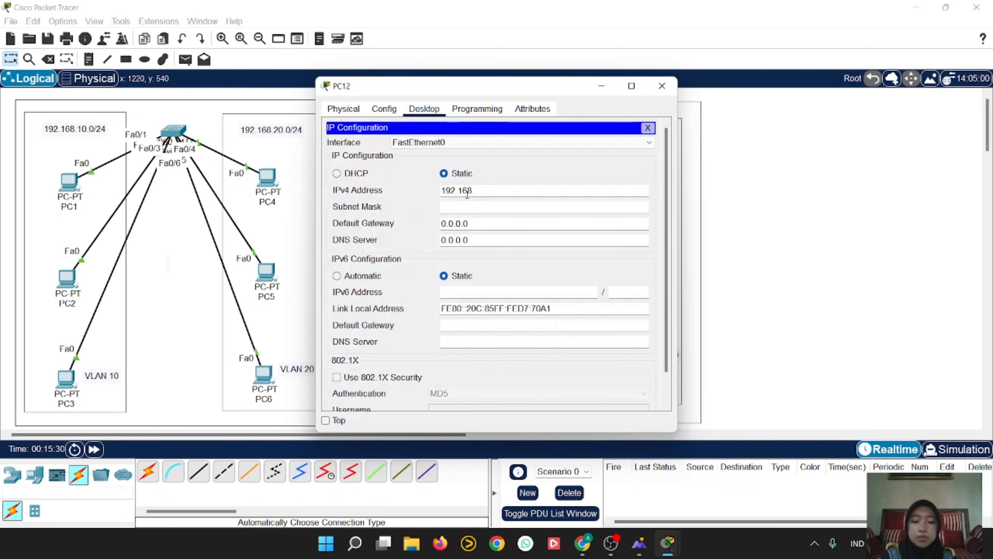
pyautogui.write('.20.6')
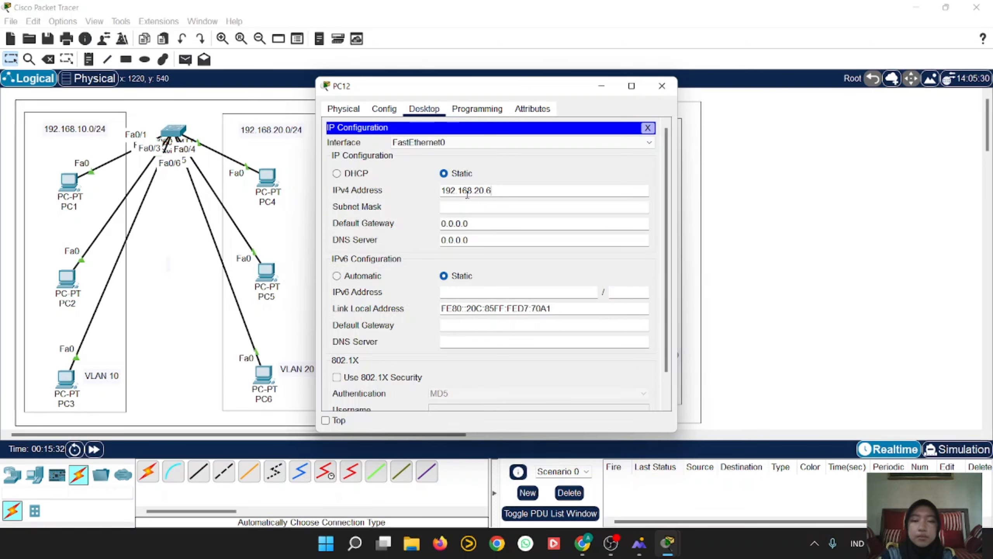
pyautogui.click(496, 206)
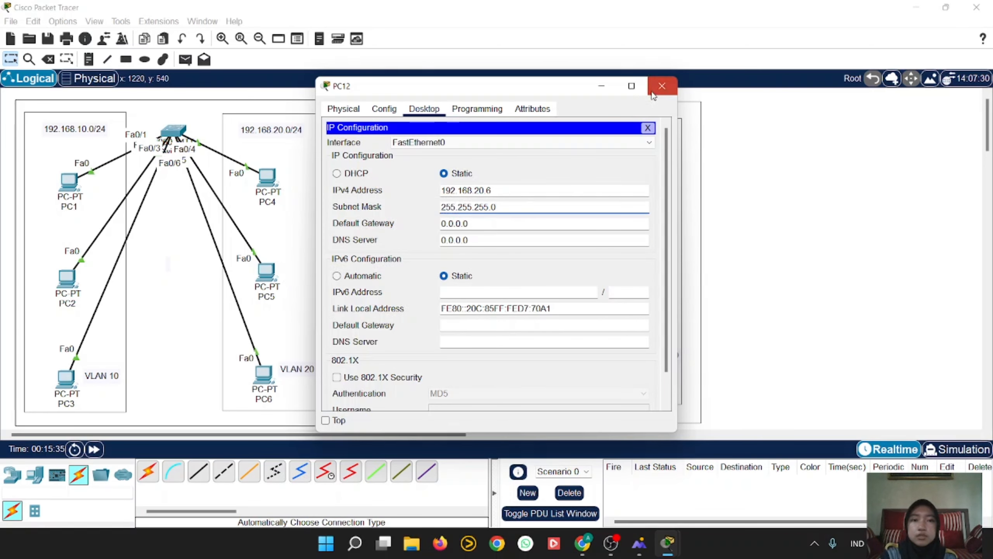
pyautogui.click(662, 86)
# Nudge PC12 slightly up and to the left, level with the VLAN 20 label, and discard the empty text box.
pyautogui.doubleClick(526, 259)
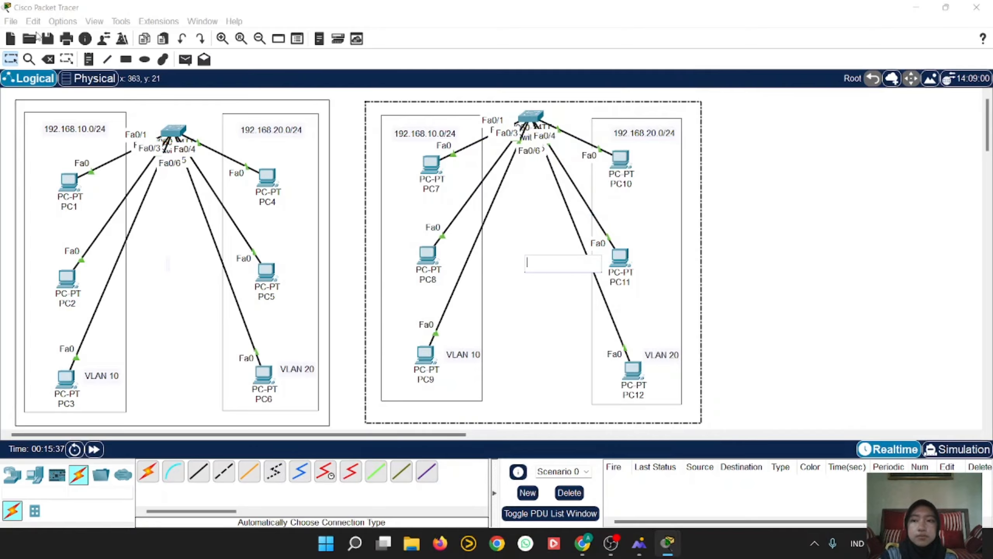
pyautogui.click(11, 62)
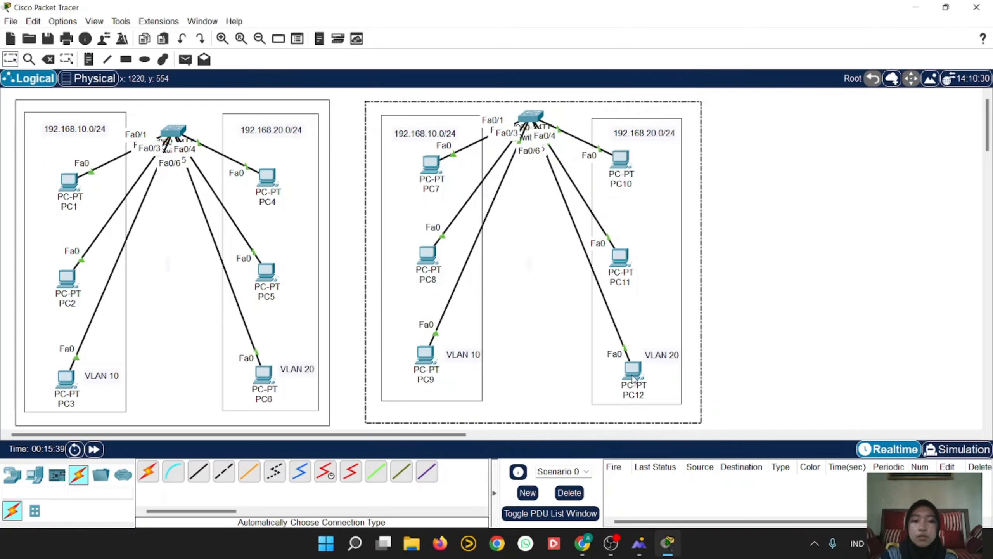
pyautogui.moveTo(636, 371); pyautogui.dragTo(627, 357)
pyautogui.click(527, 315)
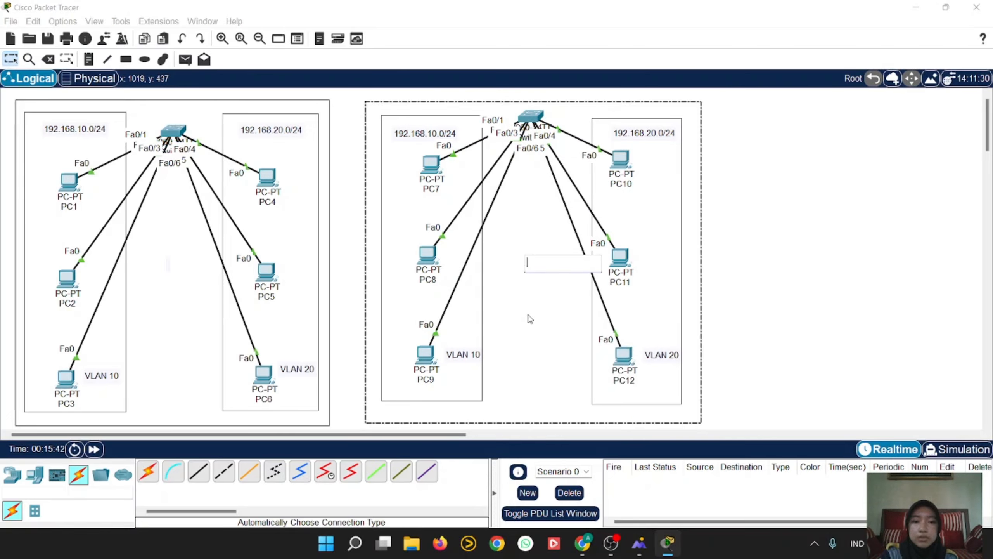
pyautogui.press('Escape')
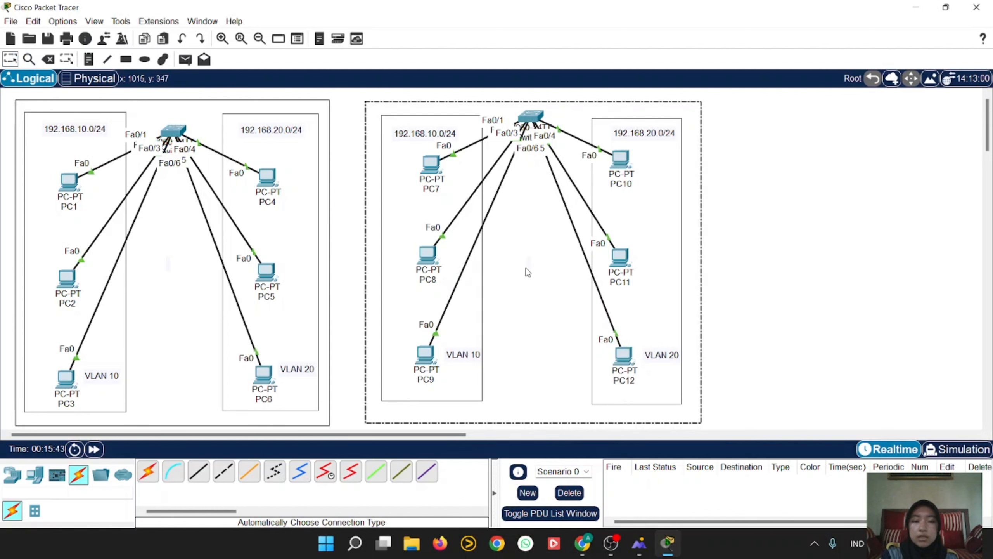
pyautogui.click(338, 231)
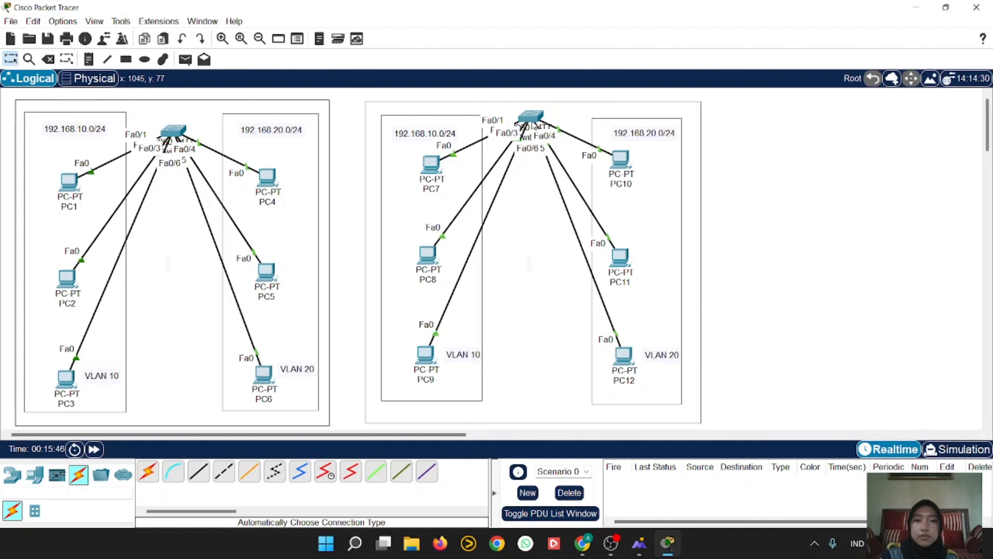
# Open the command line of the second topology's switch and enter global configuration mode with en and conf t.
pyautogui.click(529, 118)
pyautogui.click(415, 109)
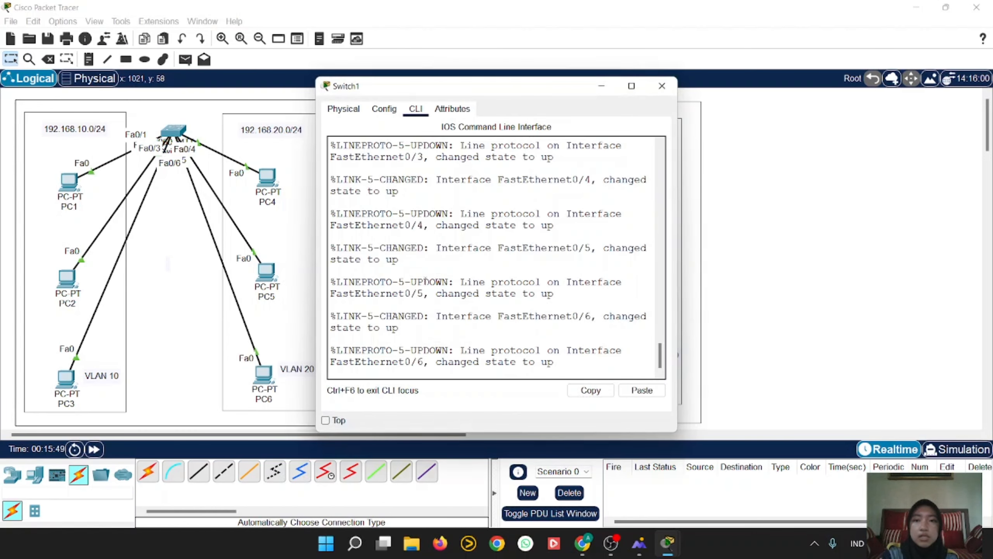
pyautogui.press('Return')
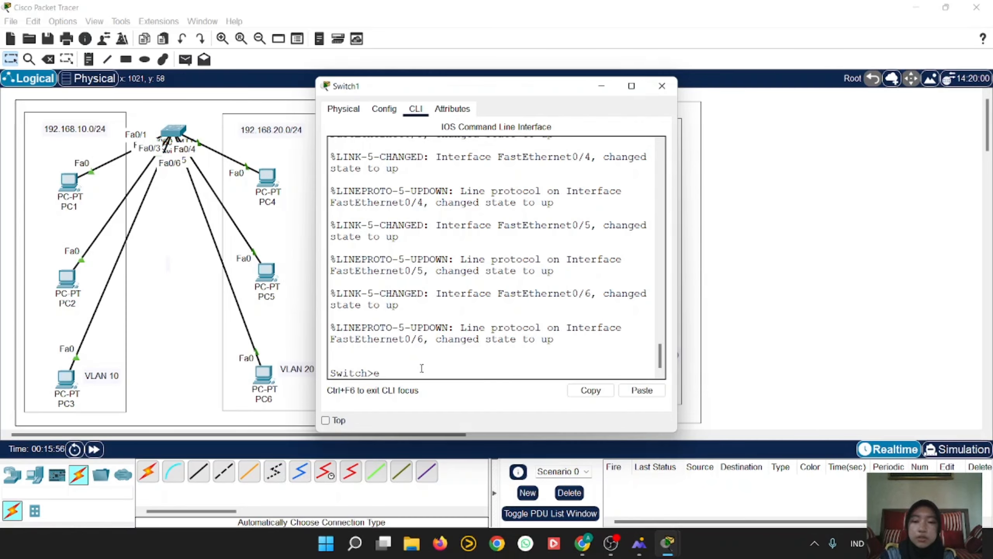
pyautogui.write('en')
pyautogui.press('Return')
pyautogui.write('conf t')
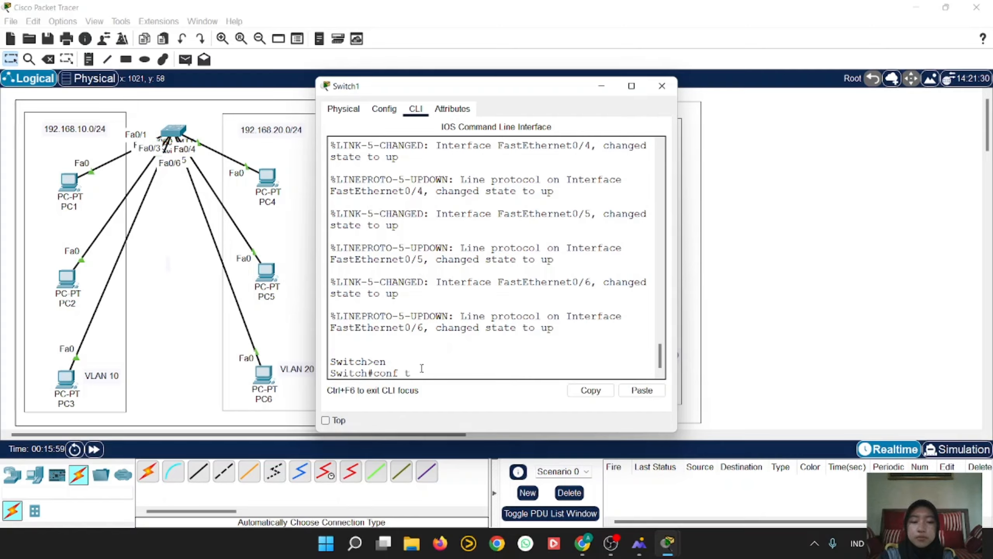
pyautogui.press('Return')
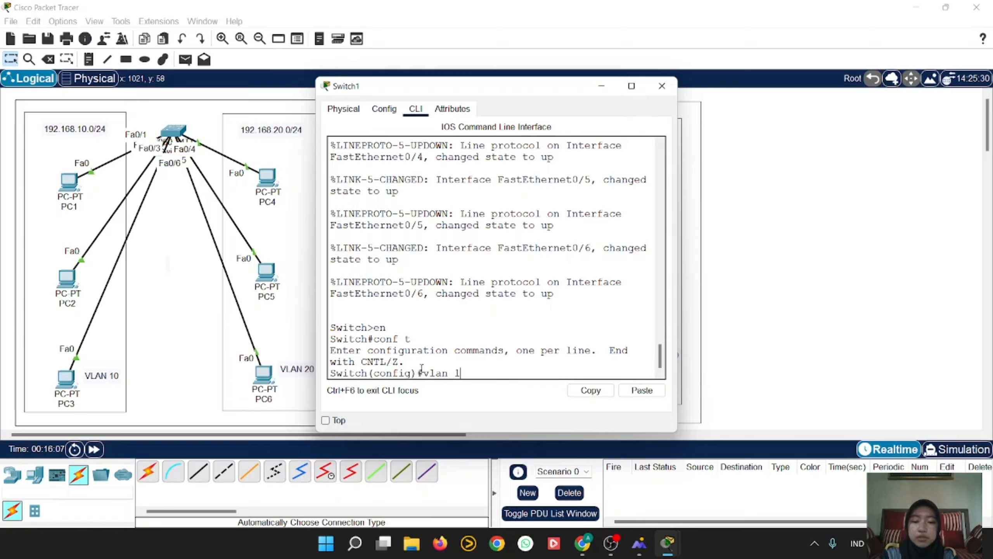
# Create VLAN 10 named progaming on Switch1 and return to global configuration mode.
pyautogui.press('Return')
pyautogui.write('na')
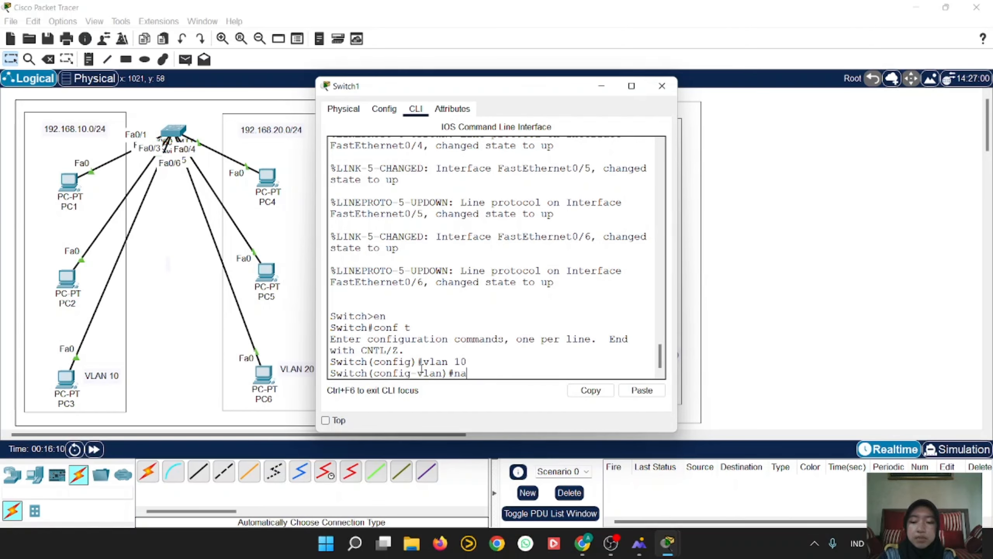
pyautogui.write('me pro')
pyautogui.write('gaming')
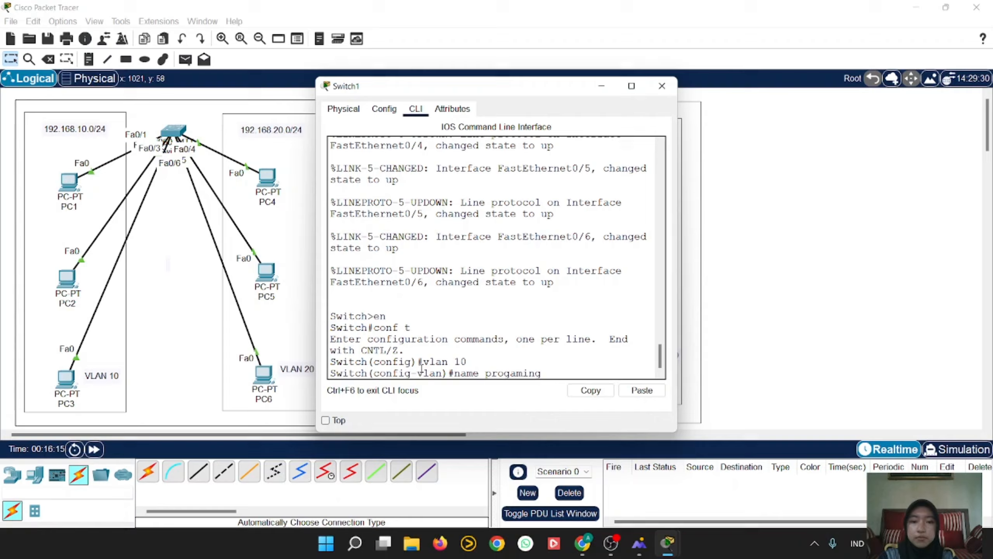
pyautogui.press('Return')
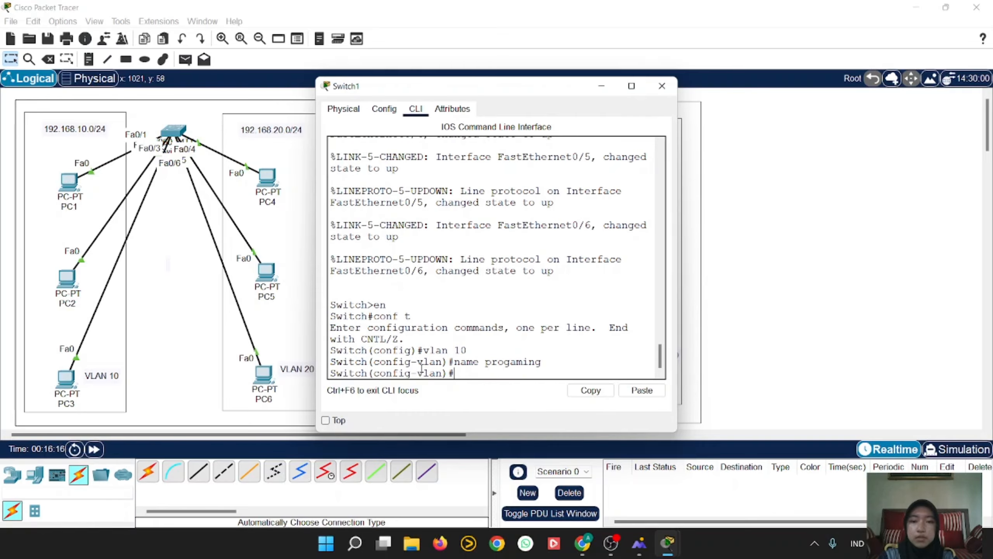
pyautogui.write('exit')
pyautogui.press('Return')
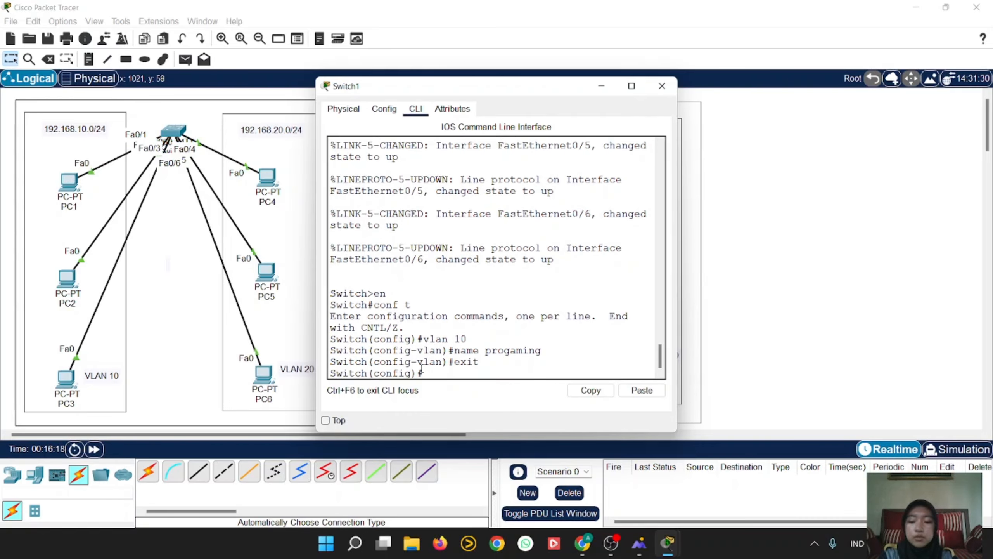
# Create VLAN 20 named marketing on Switch1 and return to global configuration mode.
pyautogui.write('vlan 20')
pyautogui.press('Return')
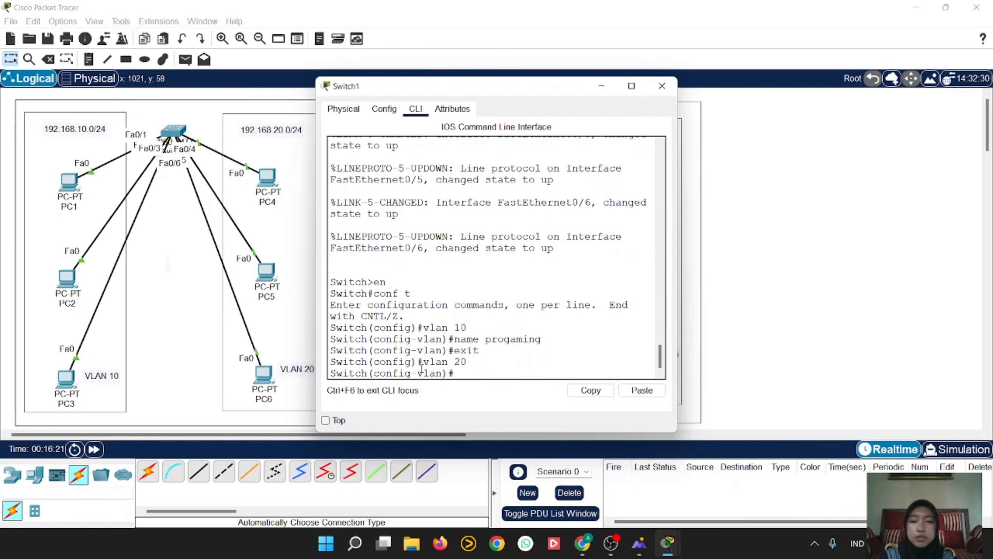
pyautogui.write('name ma')
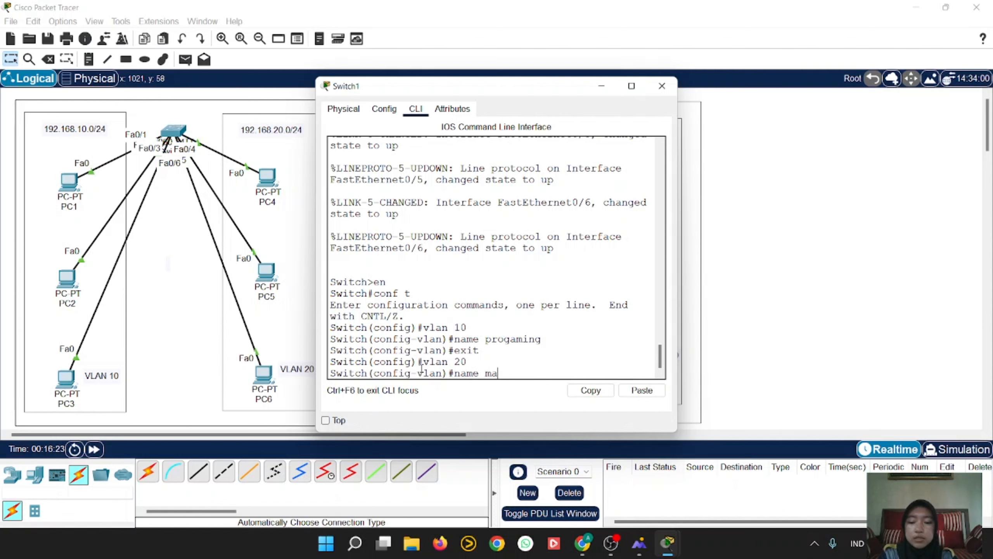
pyautogui.write('rketing')
pyautogui.press('Return')
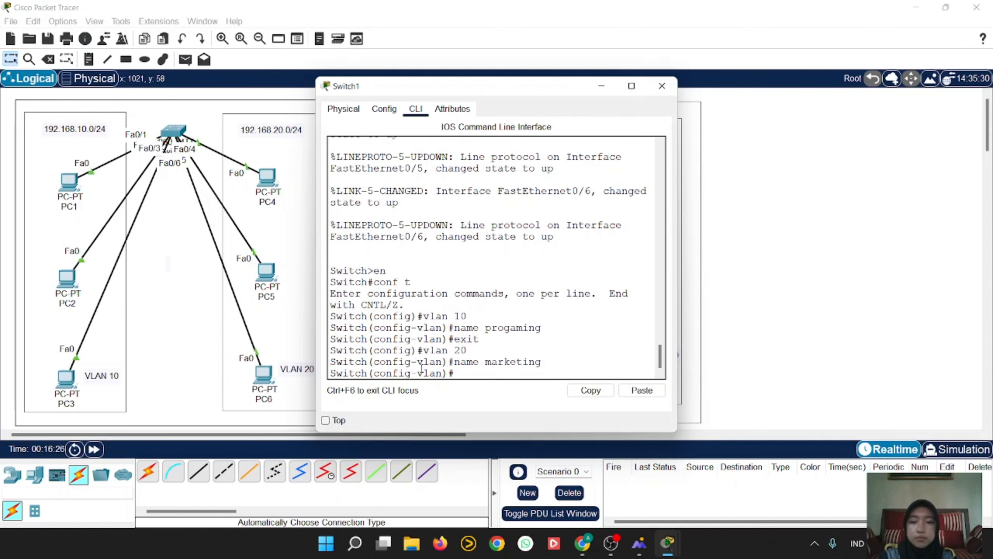
pyautogui.write('exit')
pyautogui.press('Return')
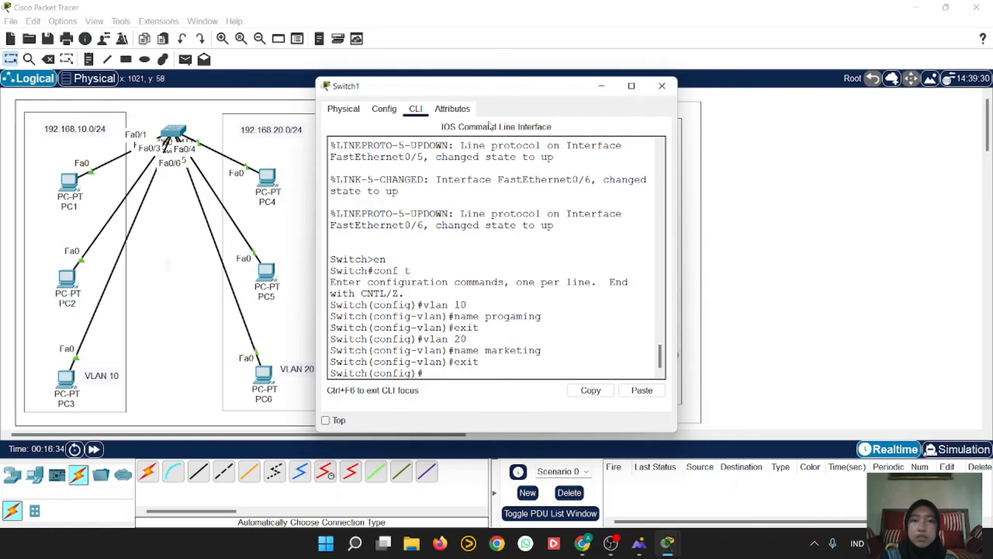
# Reposition the Switch1 window and begin an interface range command in global configuration mode.
pyautogui.moveTo(499, 94); pyautogui.dragTo(806, 94)
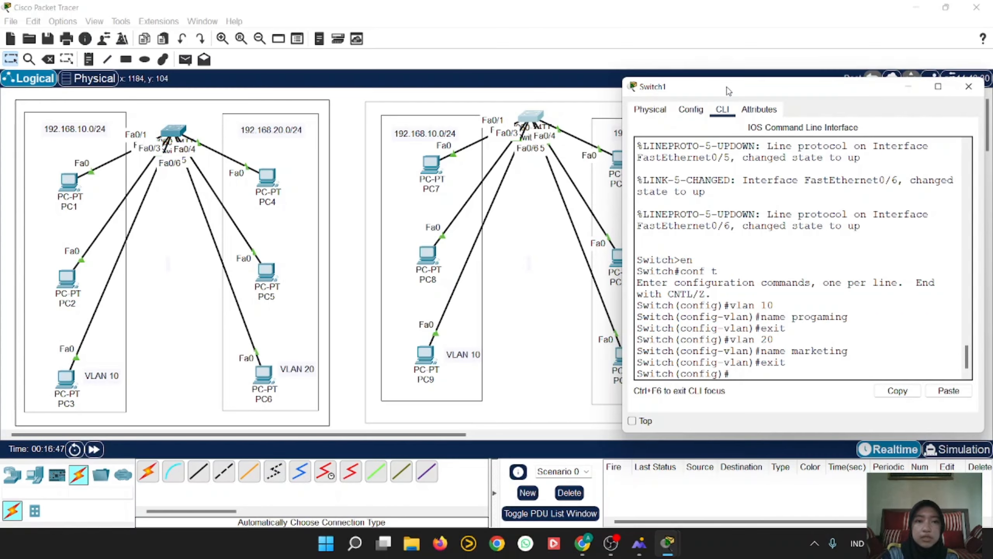
pyautogui.moveTo(728, 86); pyautogui.dragTo(515, 90)
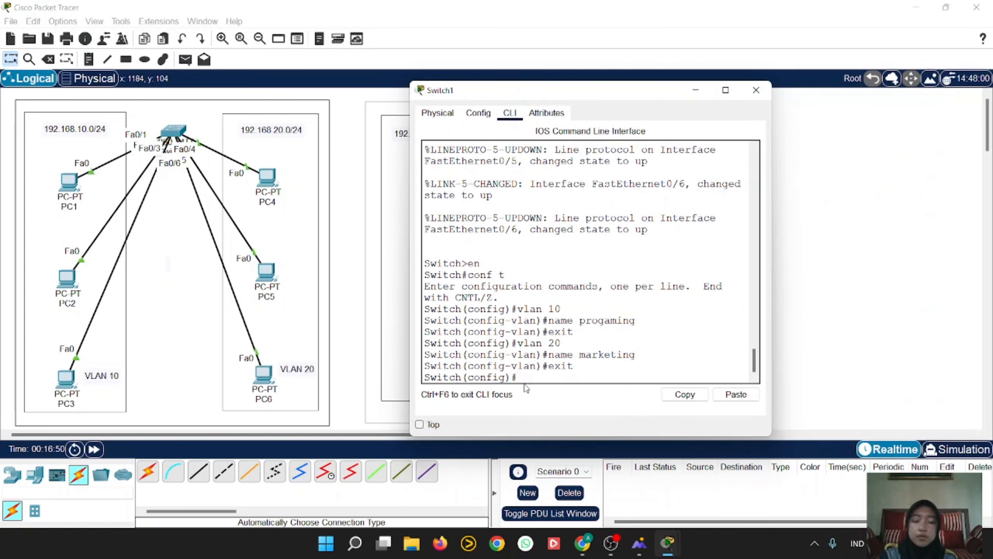
pyautogui.write('interfa')
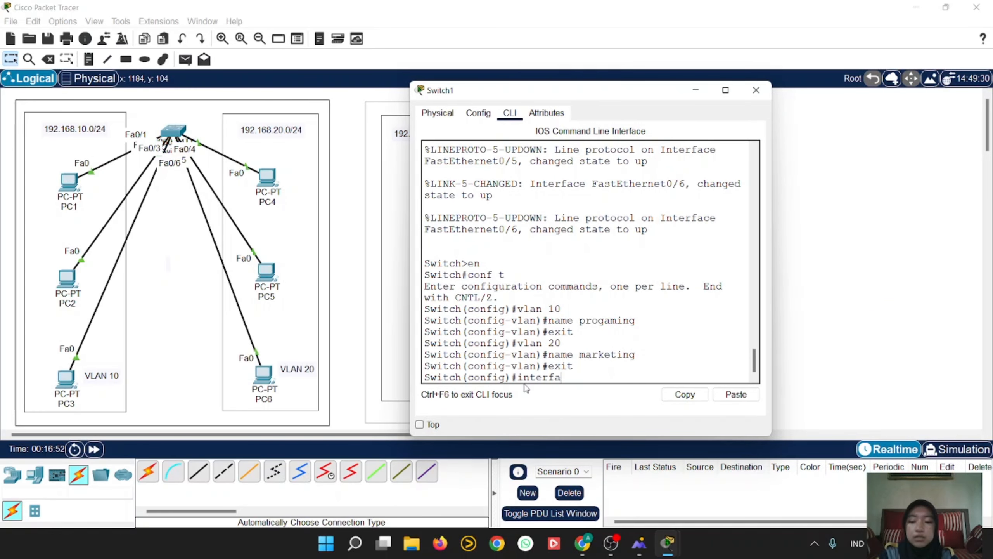
pyautogui.write('ce range')
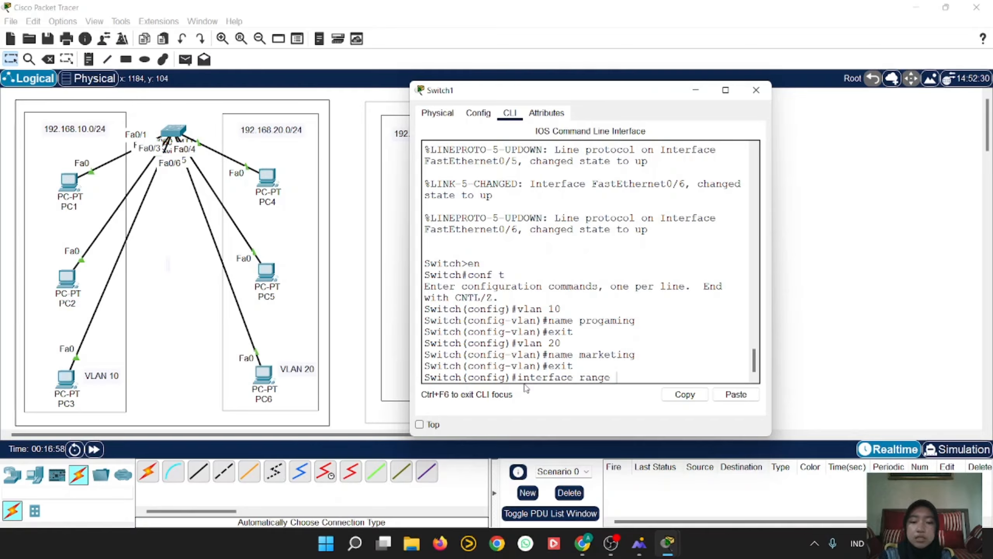
# Enter configuration for interface range fa0/1-3 on Switch1 and set those ports to switchport mode access.
pyautogui.write(' fa0/1')
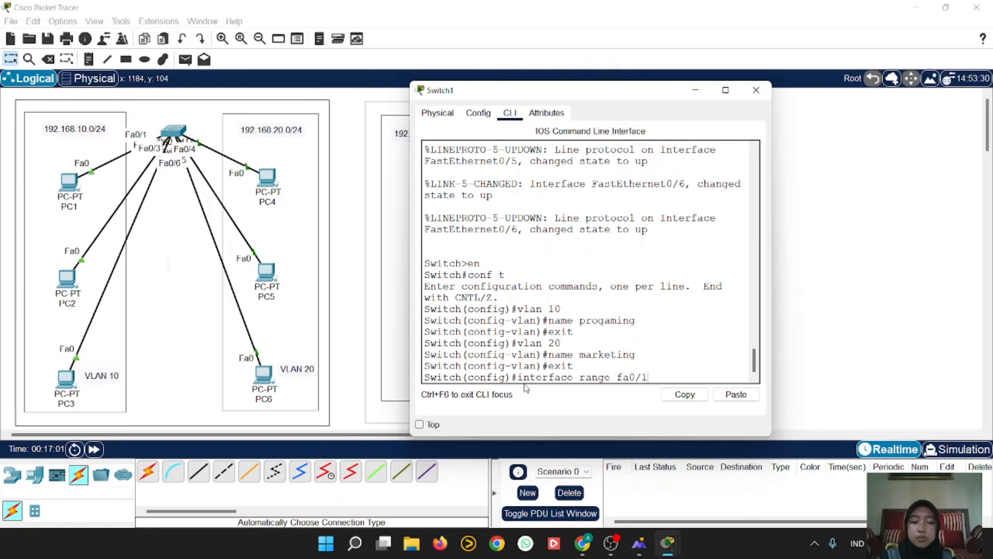
pyautogui.write('-3')
pyautogui.press('Return')
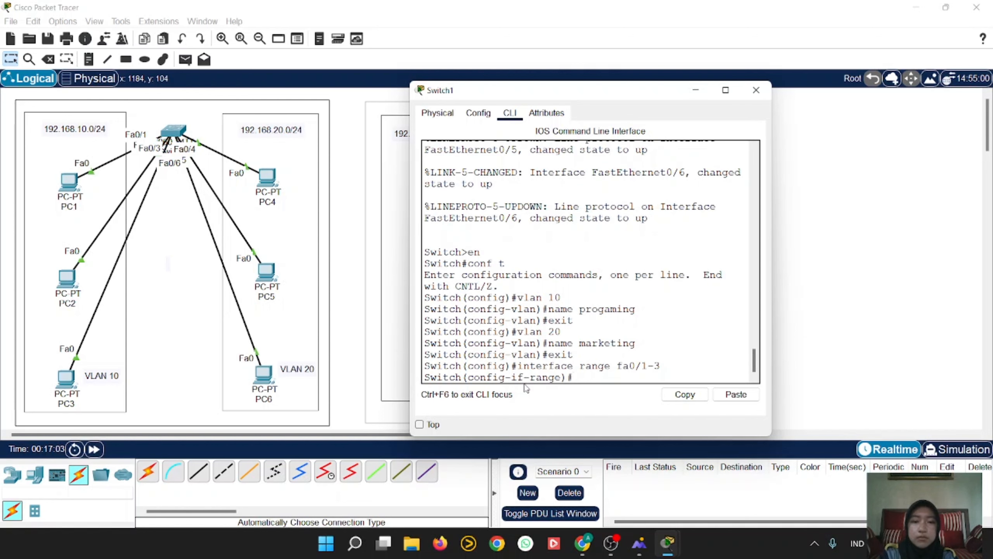
pyautogui.write('switchp')
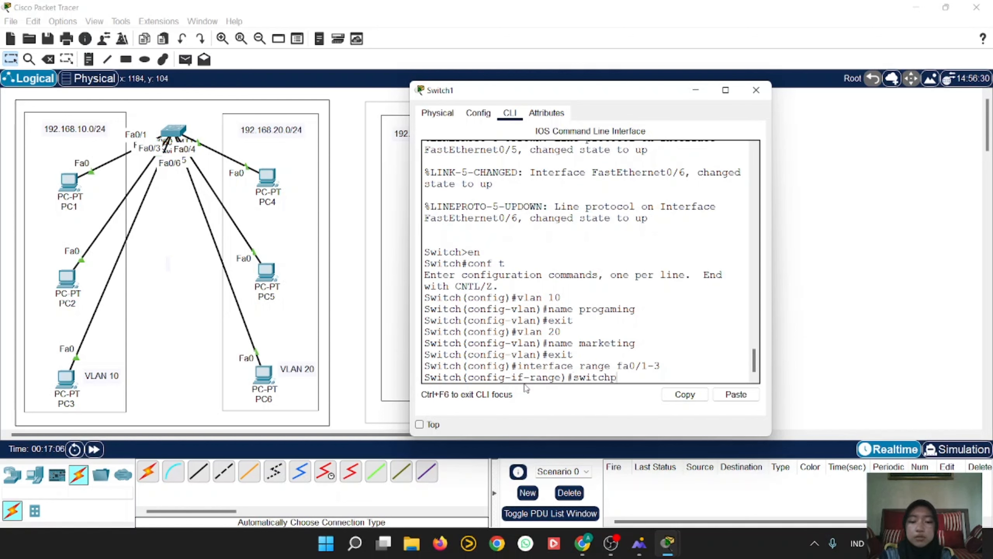
pyautogui.write('ort mode acce')
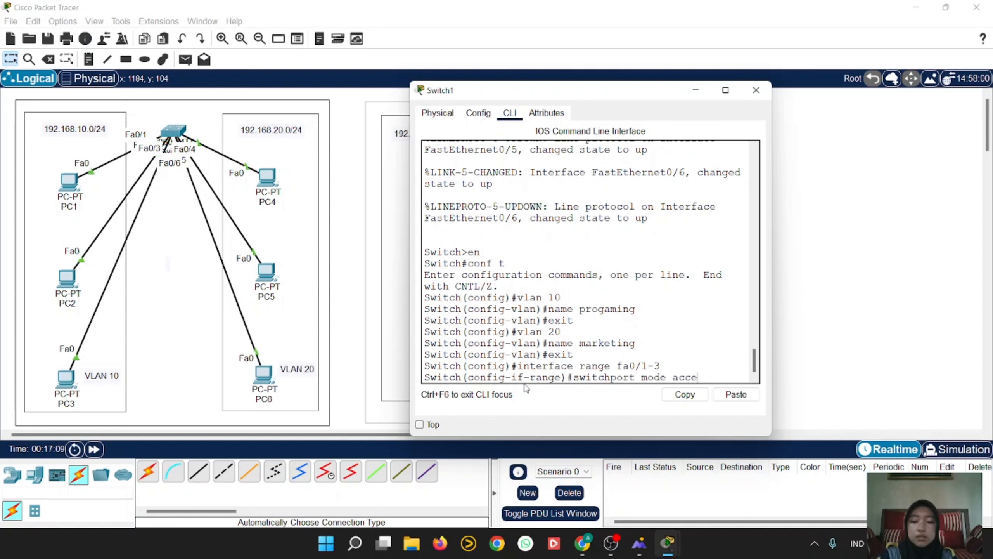
pyautogui.write('ss')
pyautogui.press('Return')
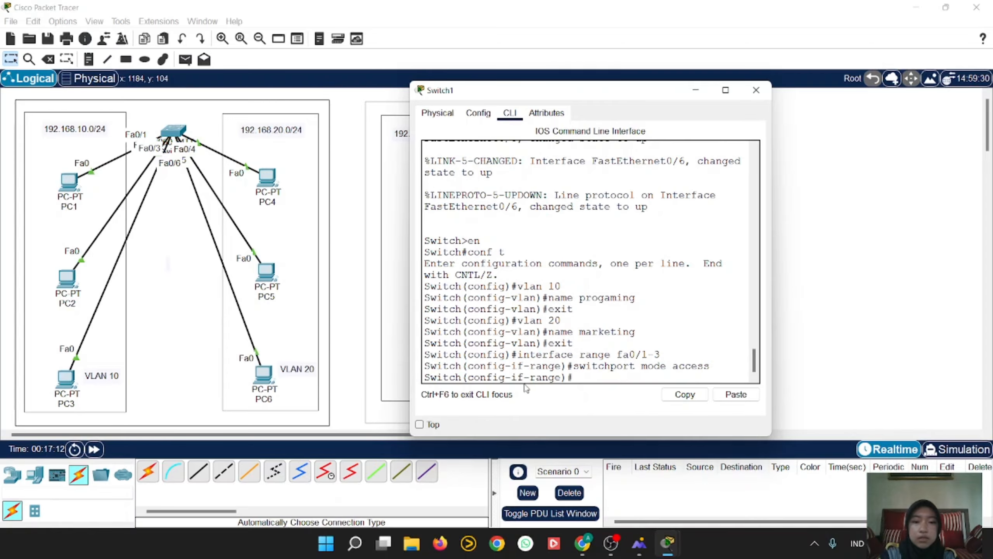
# Assign ports fa0/1-3 to access VLAN 10 and exit the interface range configuration.
pyautogui.write('switchp')
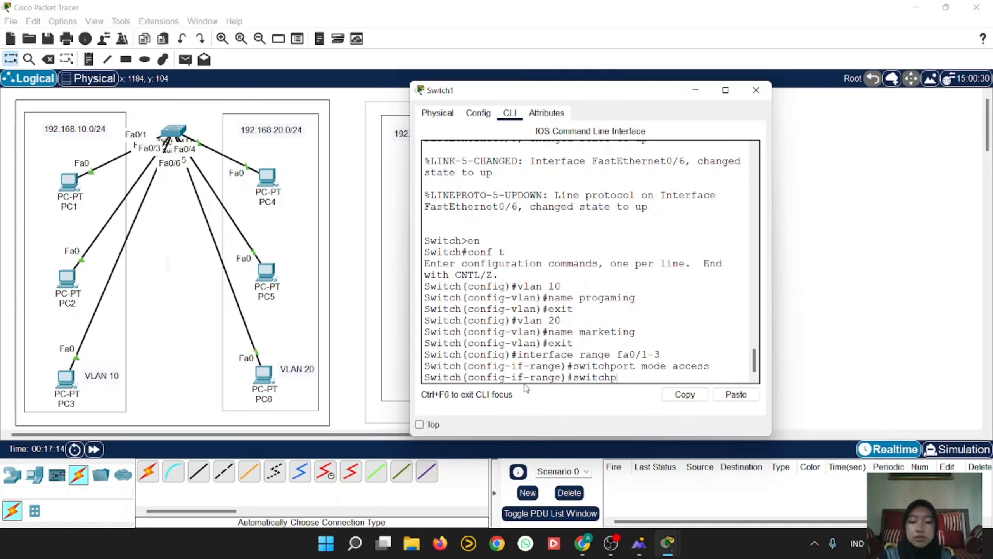
pyautogui.write('ort access')
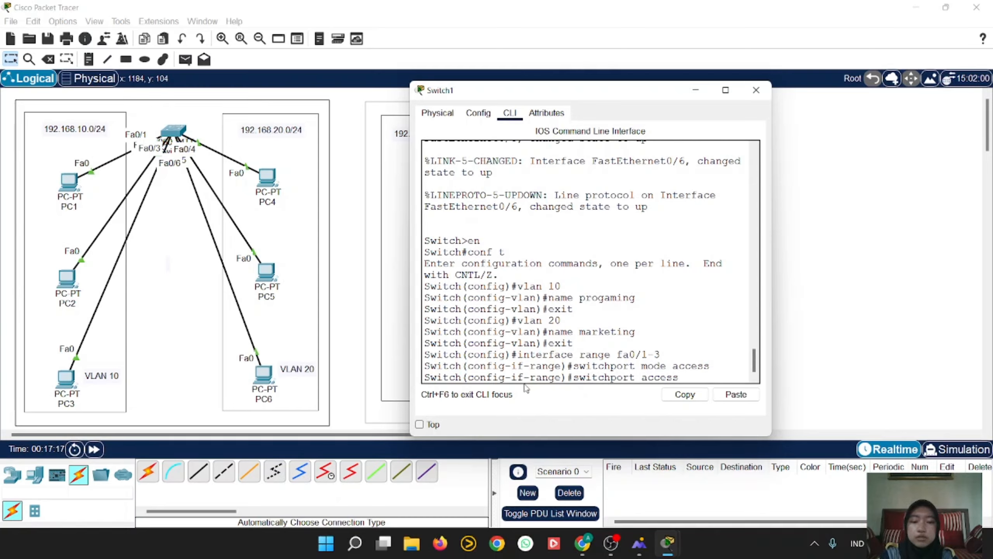
pyautogui.write(' vlan')
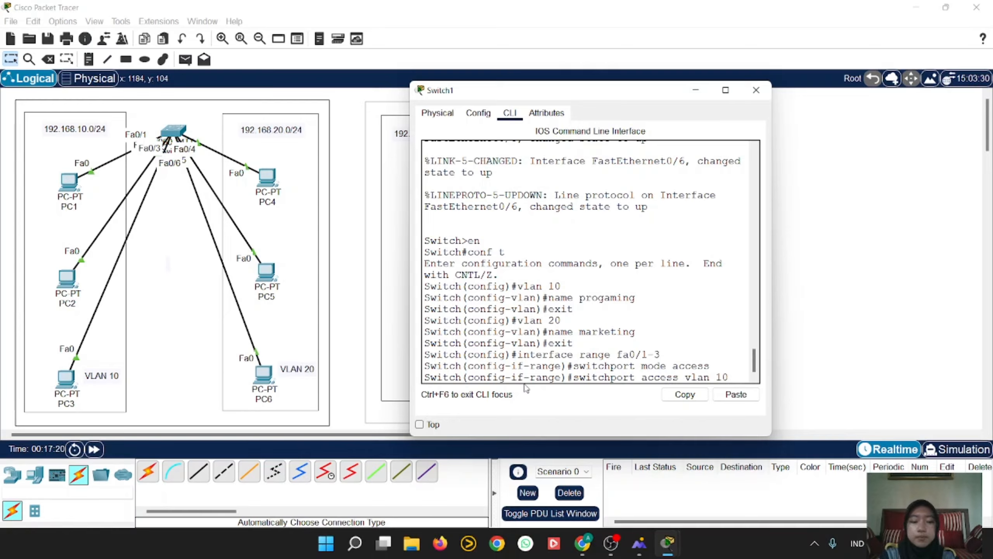
pyautogui.write(' 10')
pyautogui.press('Return')
pyautogui.write('exit')
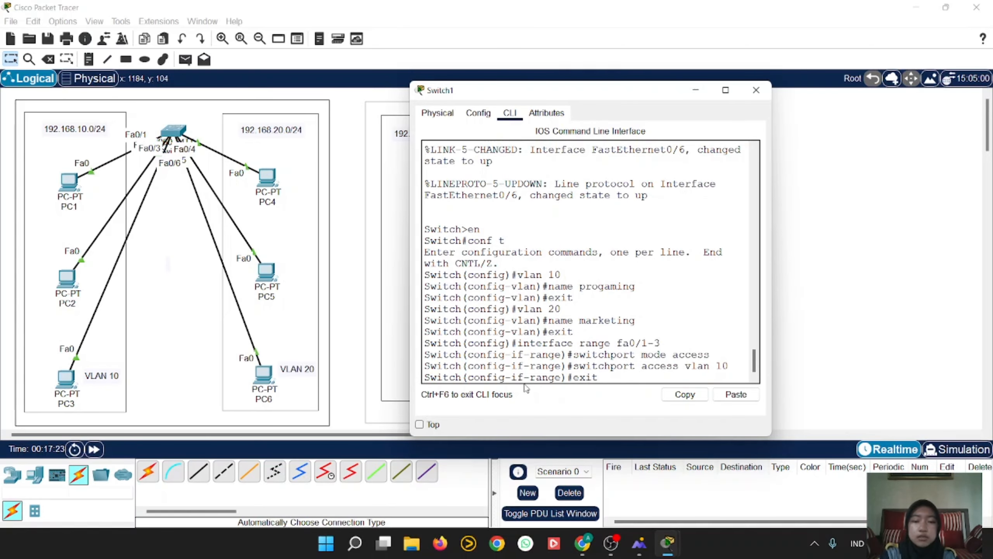
pyautogui.press('Return')
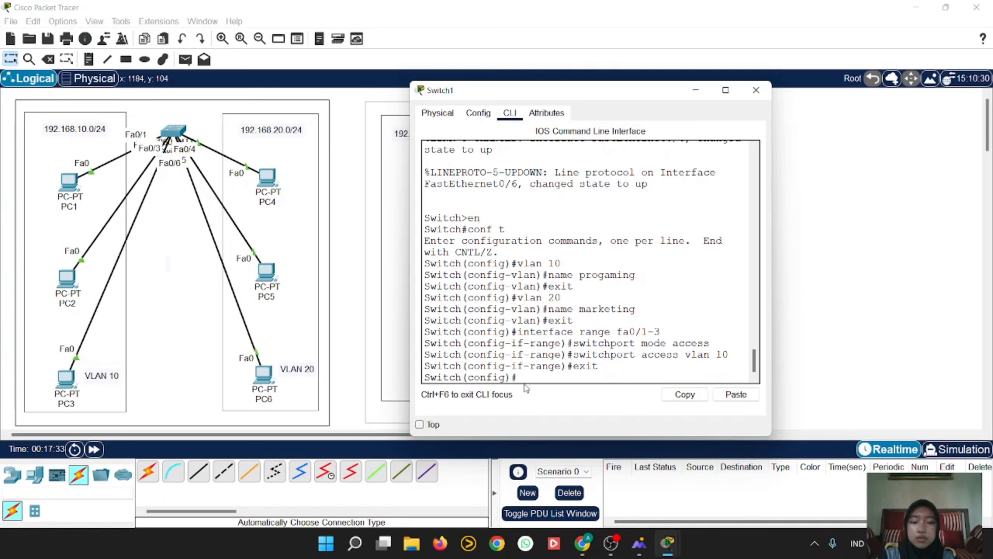
# Try to enter configuration for the second port group with the command interface fa0/4-6.
pyautogui.write('interface')
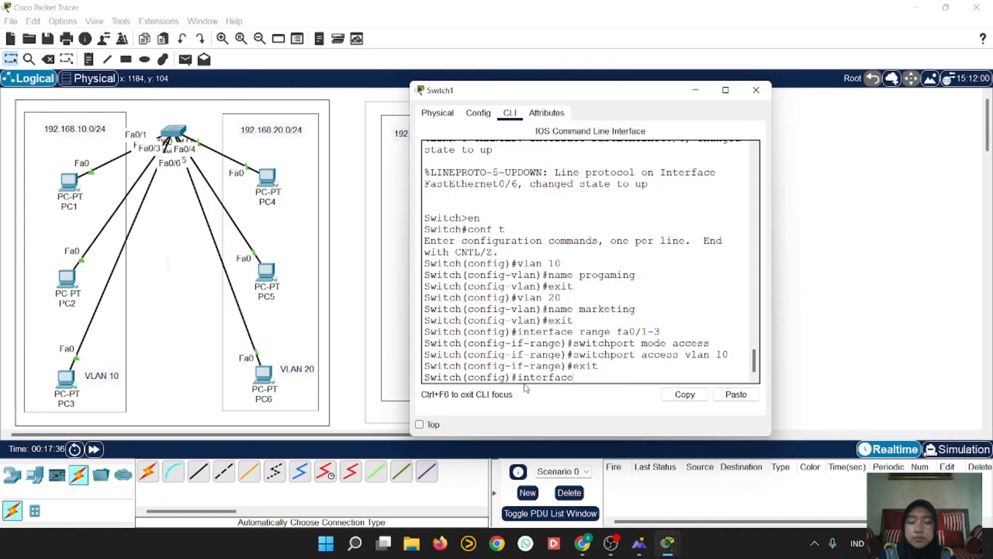
pyautogui.write(' fa0/')
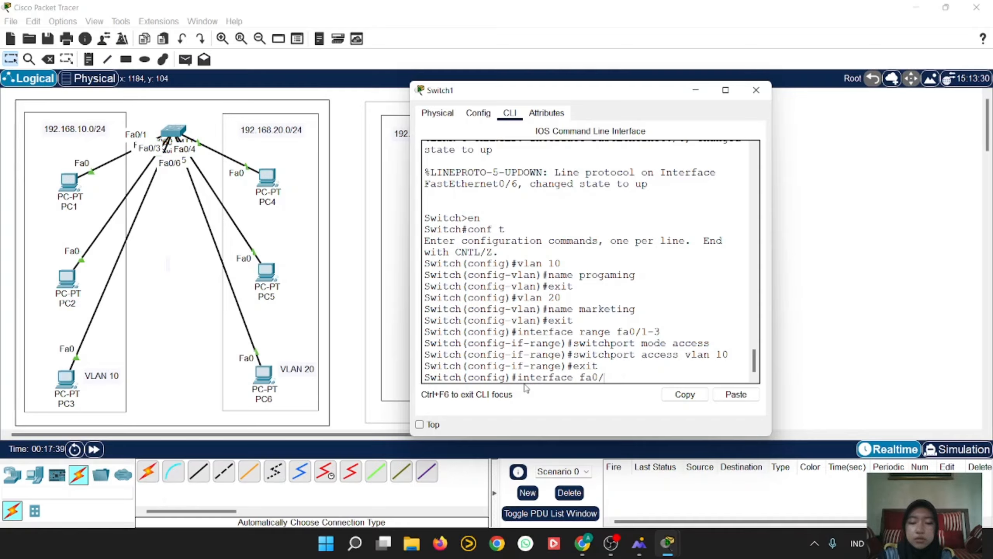
pyautogui.write('4-')
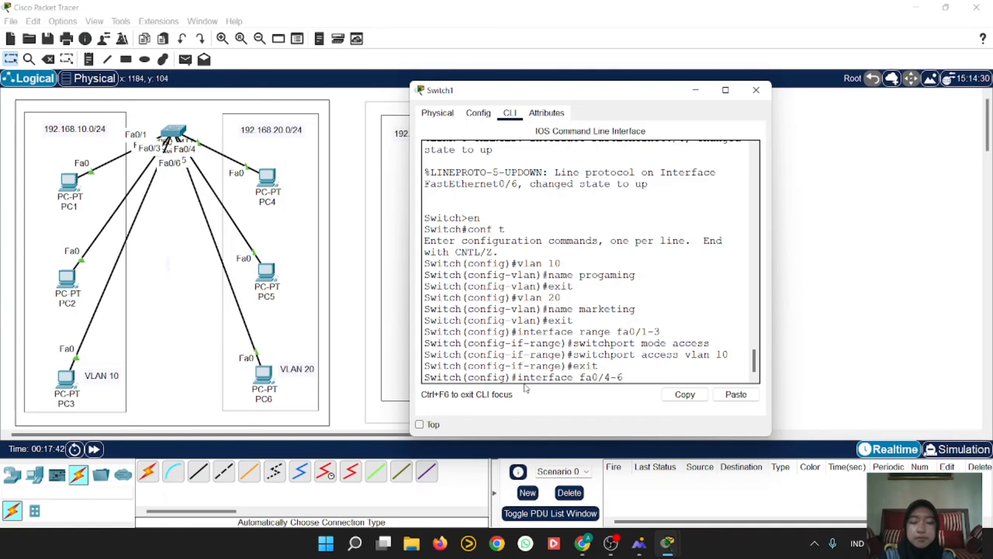
pyautogui.write('6')
pyautogui.press('Return')
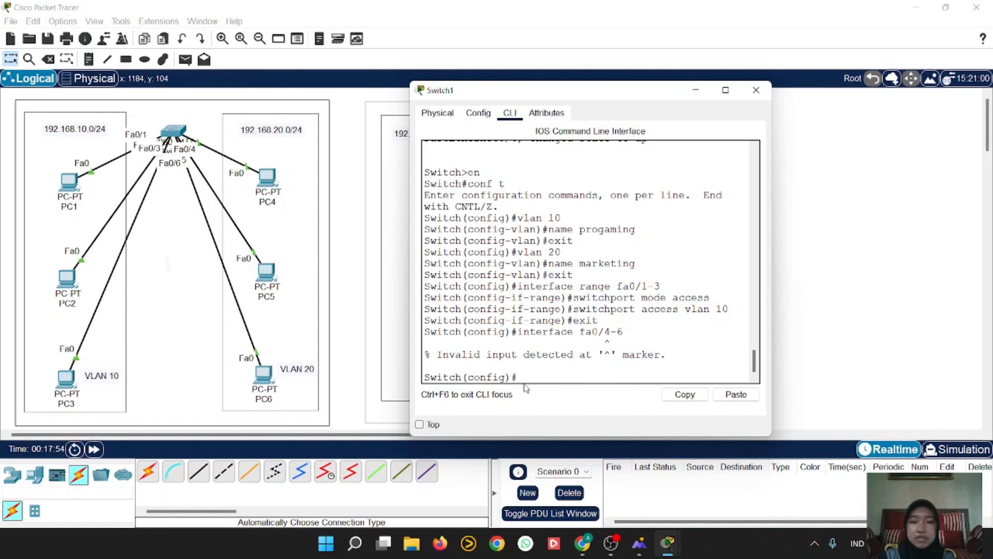
# Correct the previous command to interface range fa0/4-6 and run it to configure those ports together.
pyautogui.press('Up')
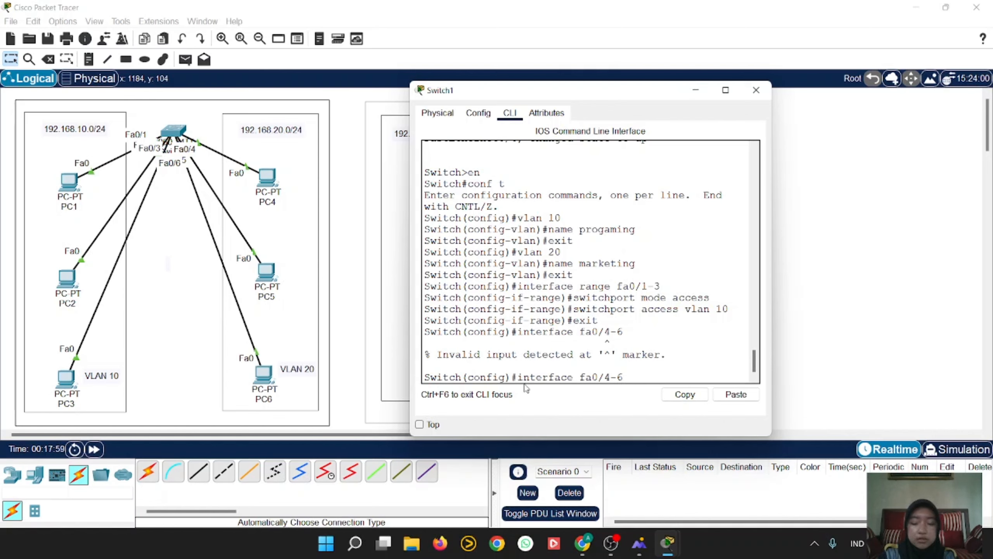
pyautogui.press('Left')
pyautogui.press('Left')
pyautogui.press('Left')
pyautogui.press('Left')
pyautogui.press('Left')
pyautogui.press('Left')
pyautogui.press('Left')
pyautogui.write('range')
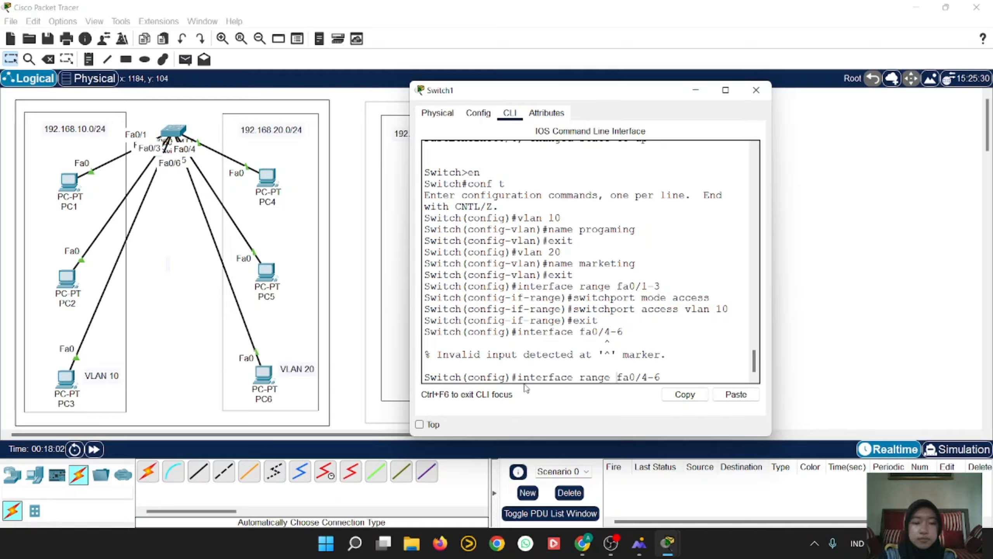
pyautogui.press('Return')
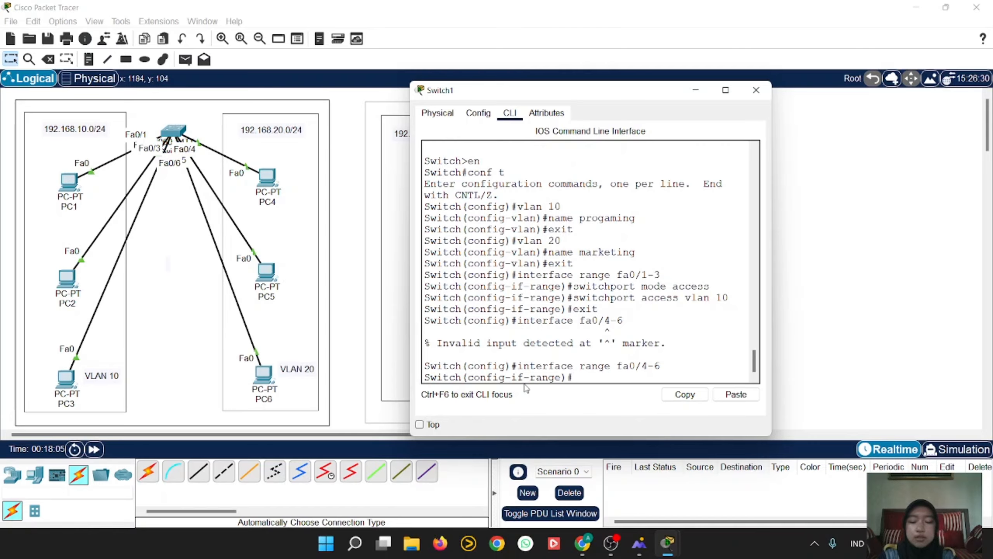
# Set ports fa0/4-6 to switchport mode access by reusing the earlier command.
pyautogui.press('Up')
pyautogui.press('Up')
pyautogui.press('Up')
pyautogui.press('Up')
pyautogui.press('Up')
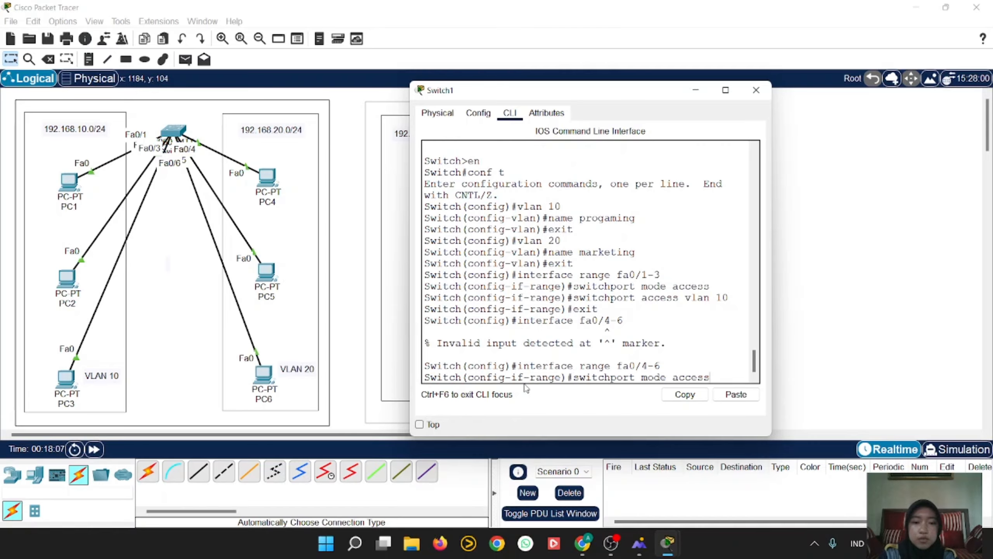
pyautogui.press('Return')
# Assign ports fa0/4-6 to access VLAN 20 and exit the interface range configuration.
pyautogui.press('Up')
pyautogui.press('Up')
pyautogui.press('Up')
pyautogui.press('Up')
pyautogui.press('Up')
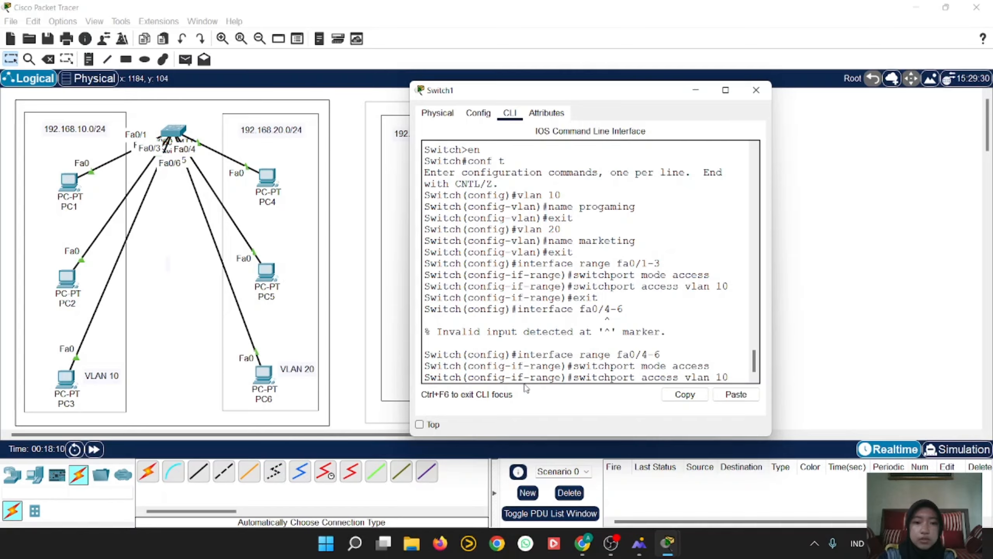
pyautogui.press('BackSpace')
pyautogui.press('BackSpace')
pyautogui.write('20')
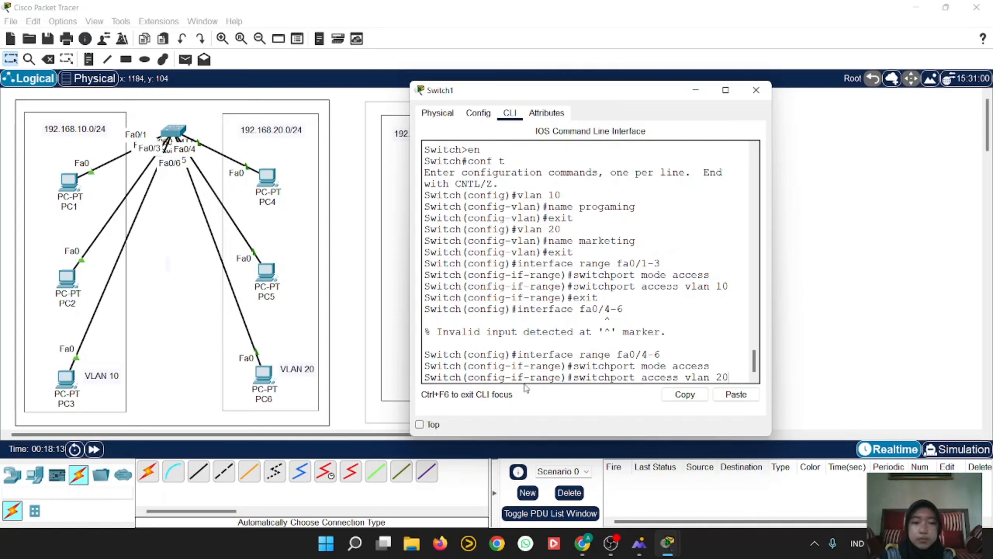
pyautogui.press('Return')
pyautogui.write('ex')
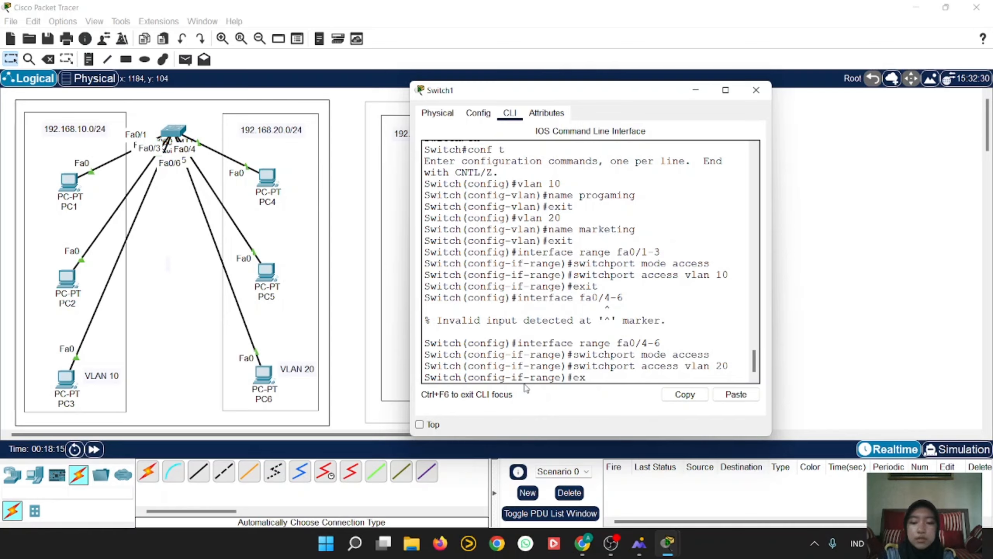
pyautogui.write('it')
pyautogui.press('Return')
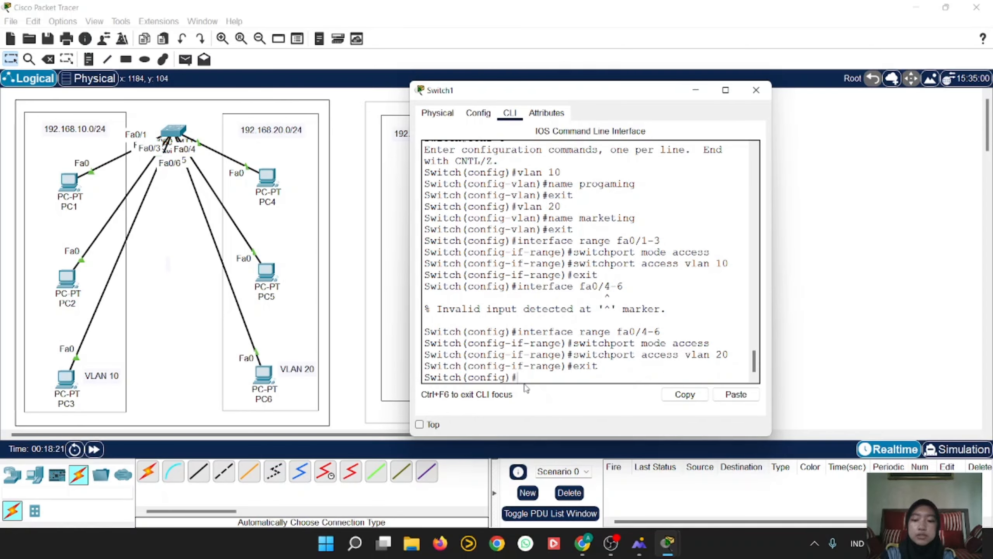
# Review the VLAN table with do show vlan brief in a widened Switch1 window, and close the window.
pyautogui.write('do')
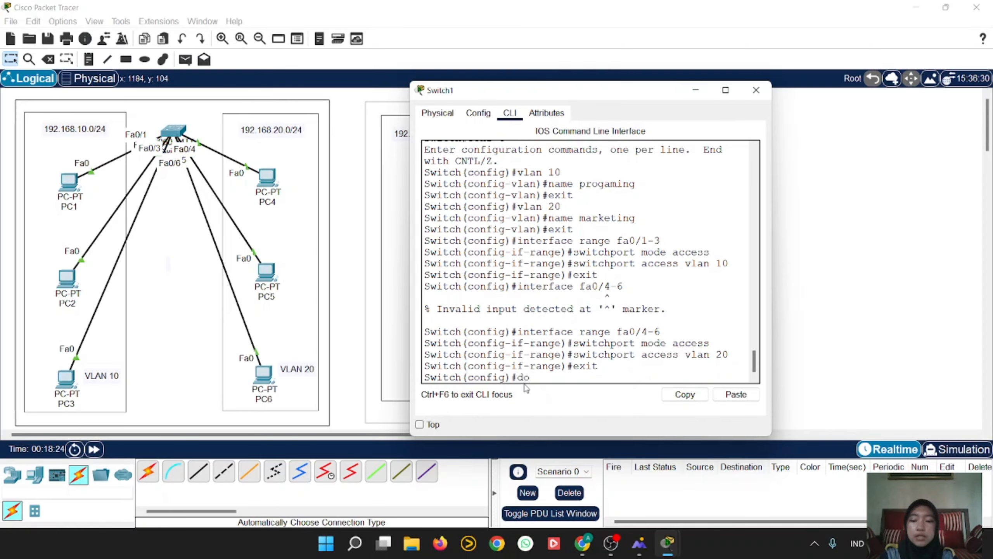
pyautogui.write(' show vlan brief')
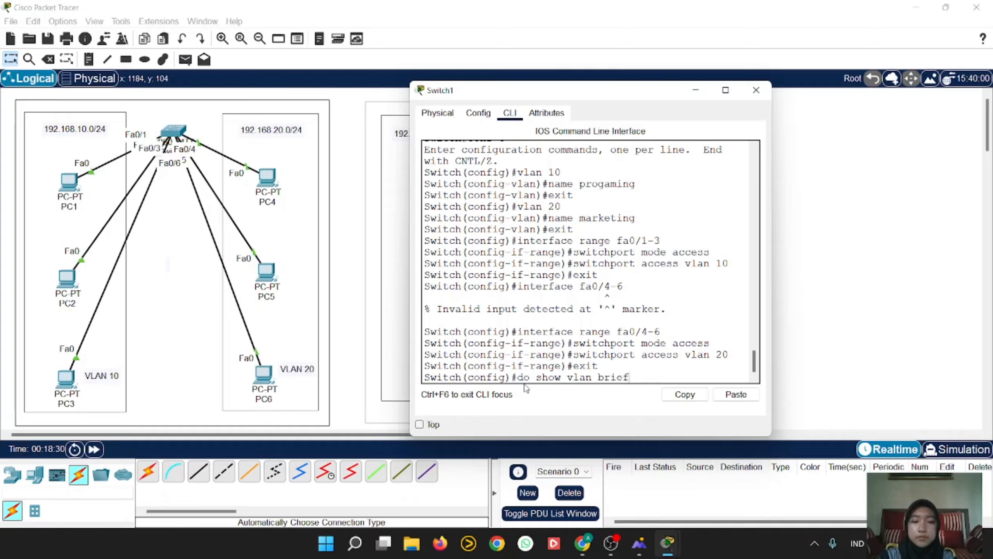
pyautogui.press('Return')
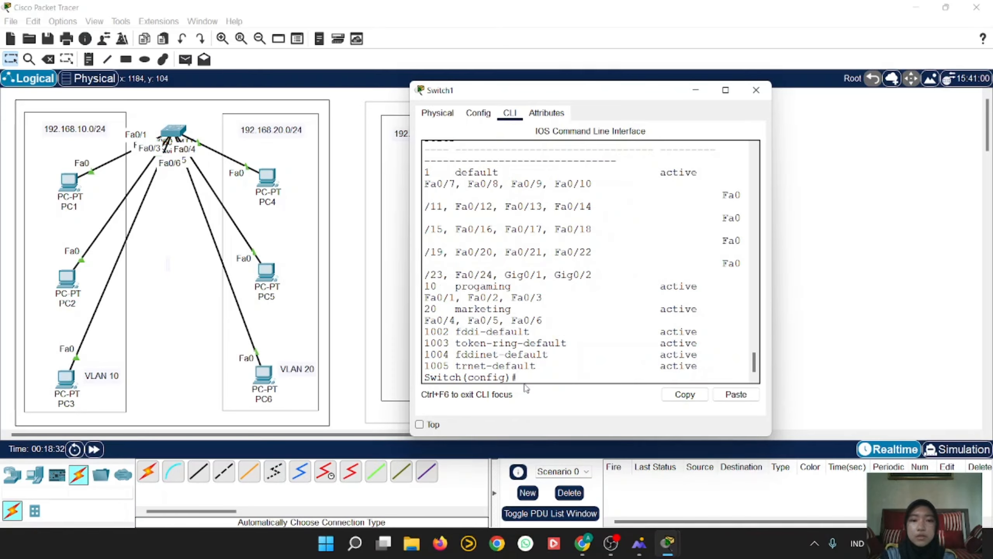
pyautogui.moveTo(771, 338); pyautogui.dragTo(960, 339)
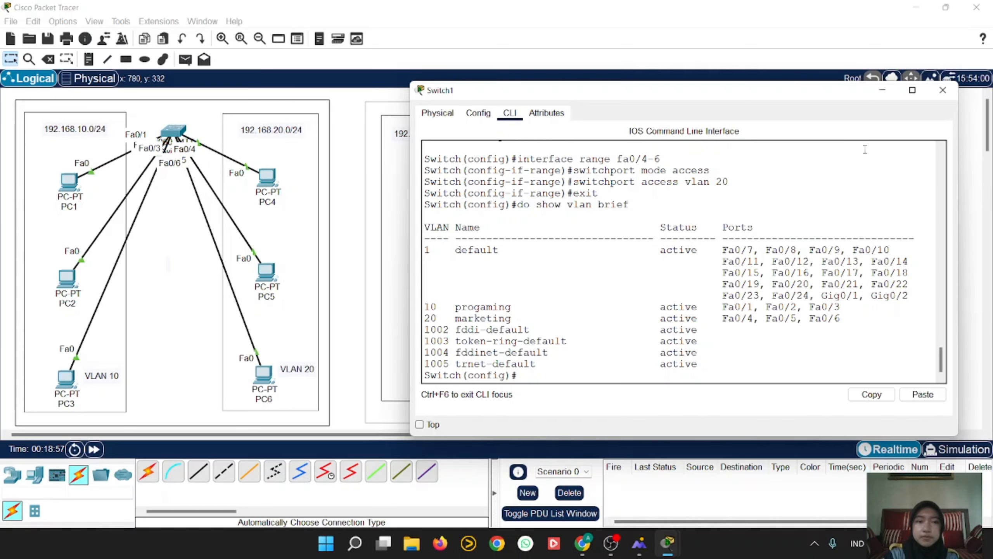
pyautogui.click(942, 90)
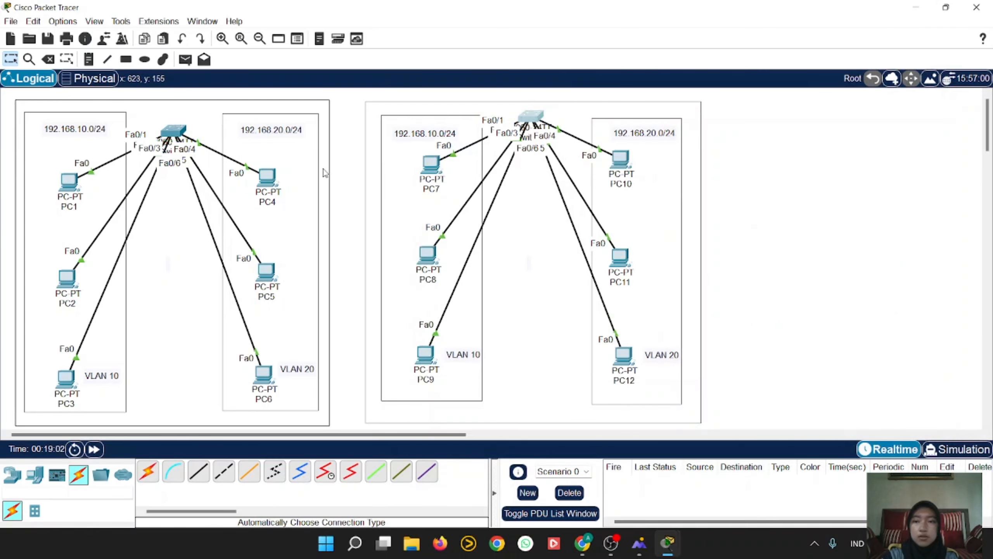
# Connect the two switches with an automatically chosen cable and move the first network's switch slightly upward.
pyautogui.click(148, 473)
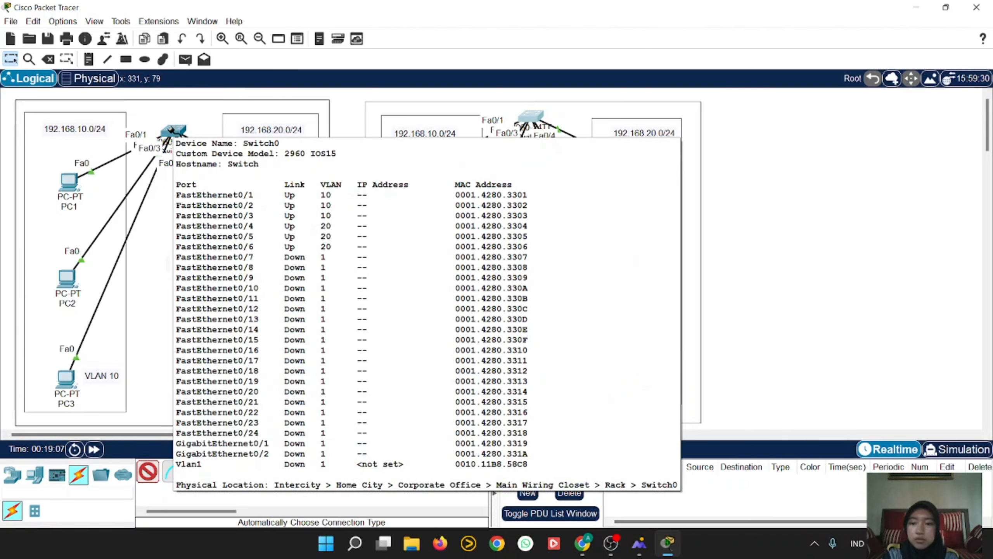
pyautogui.click(172, 130)
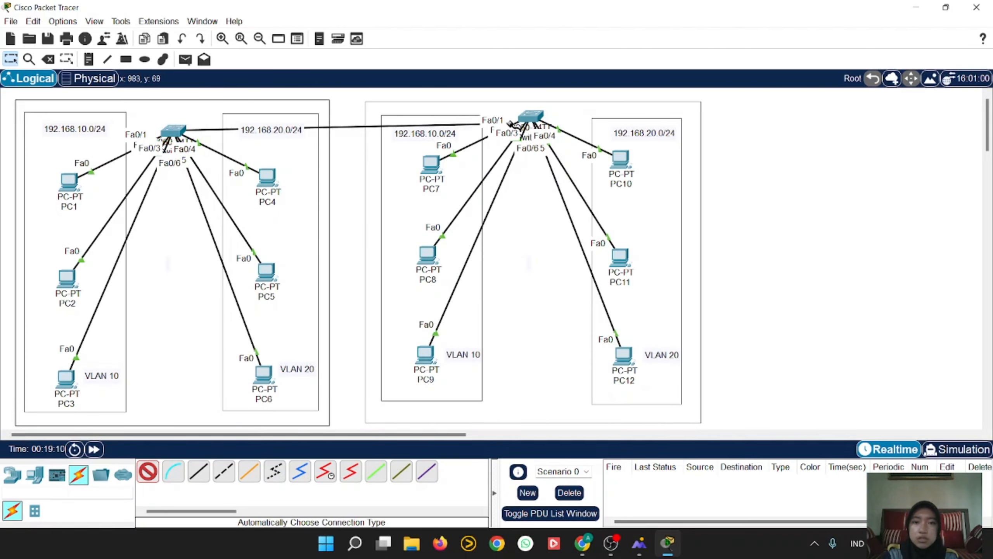
pyautogui.click(530, 116)
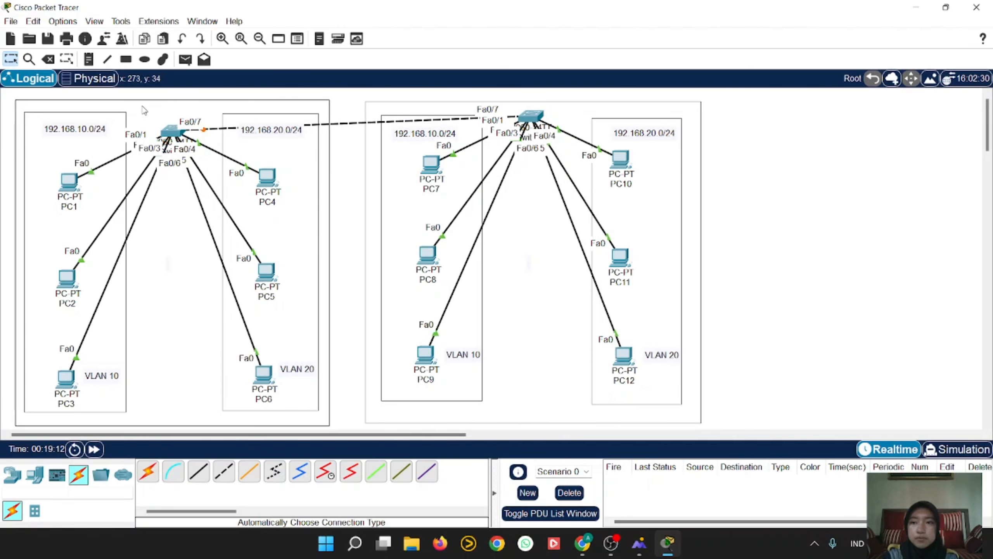
pyautogui.moveTo(173, 129); pyautogui.dragTo(172, 113)
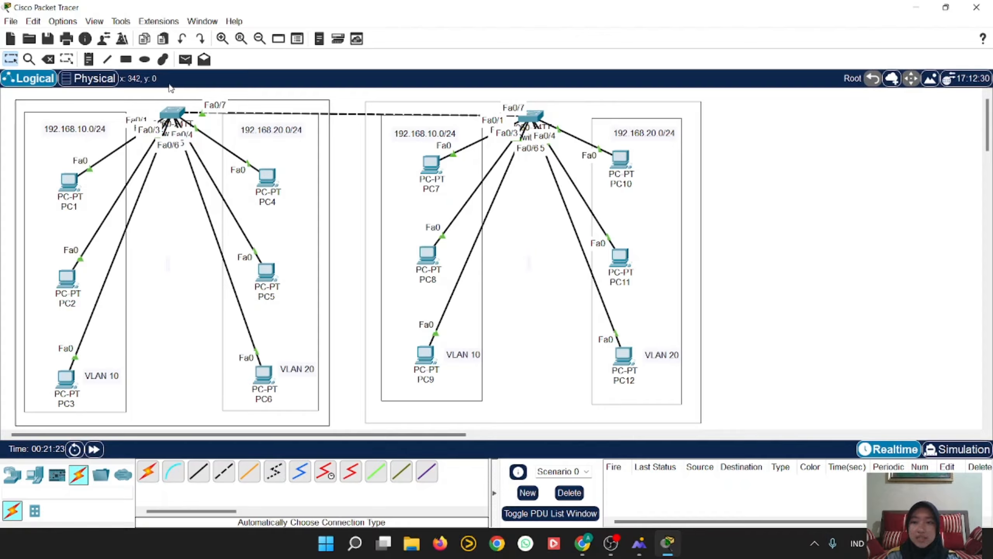
# Add a text label reading TRUNK between the two networks and move it up just below the inter-switch cable.
pyautogui.click(88, 59)
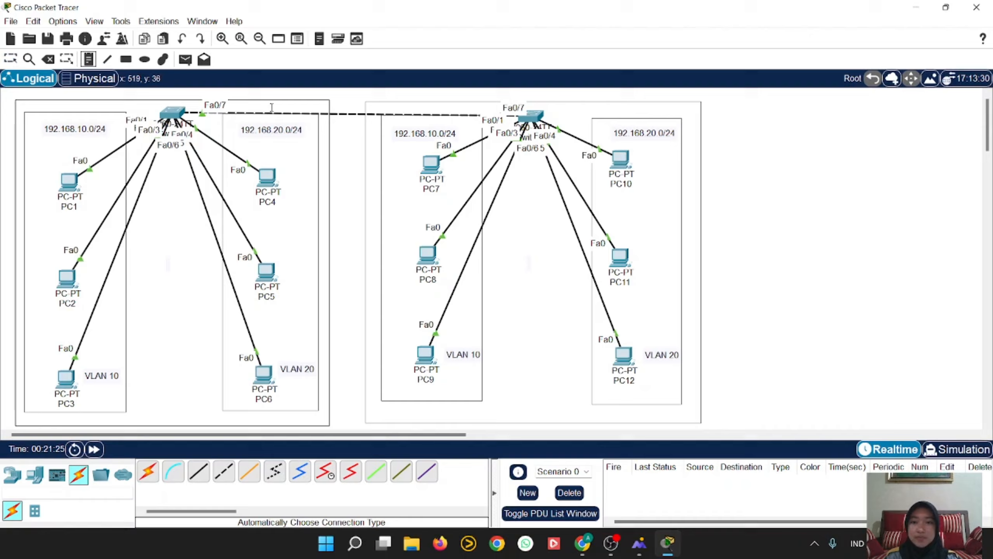
pyautogui.click(331, 143)
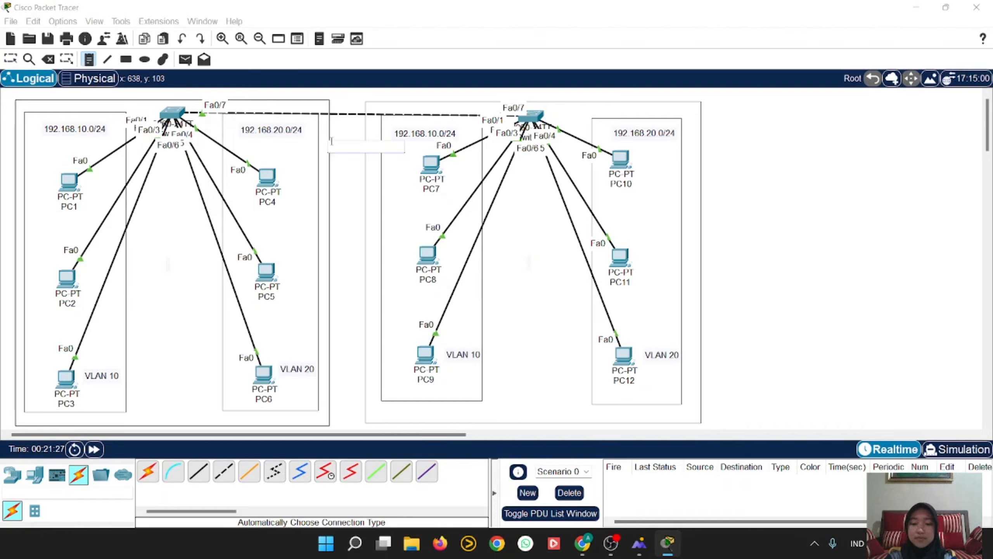
pyautogui.press('Return')
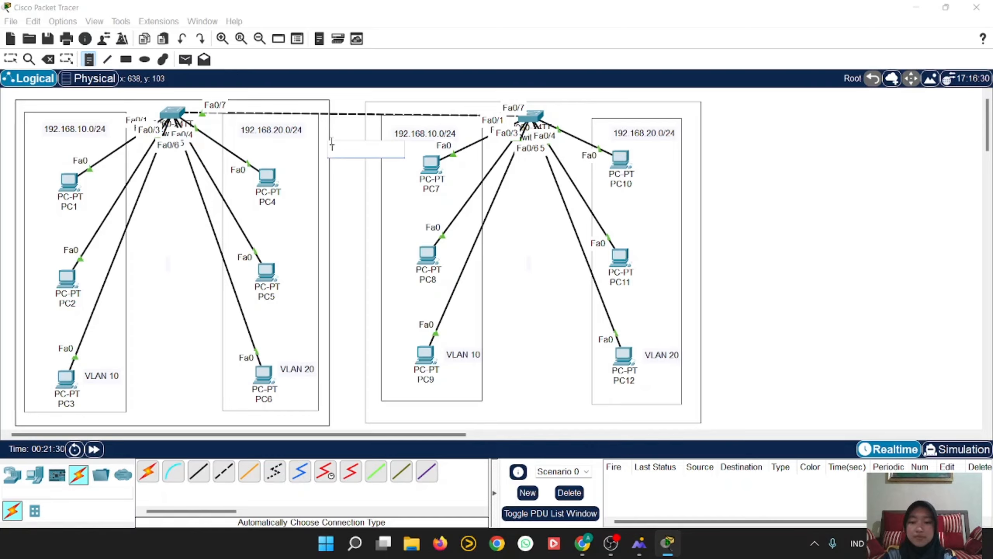
pyautogui.write('TR')
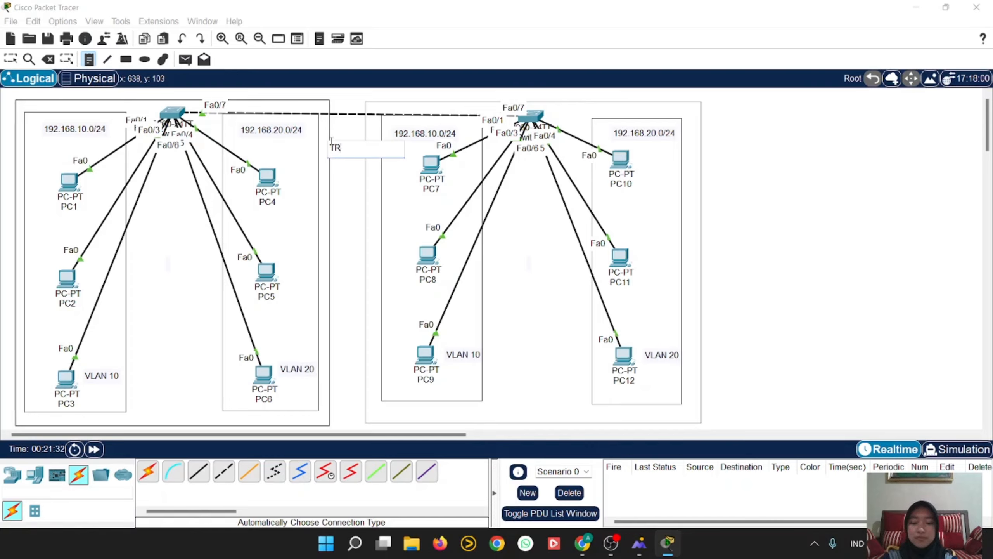
pyautogui.write('UNK')
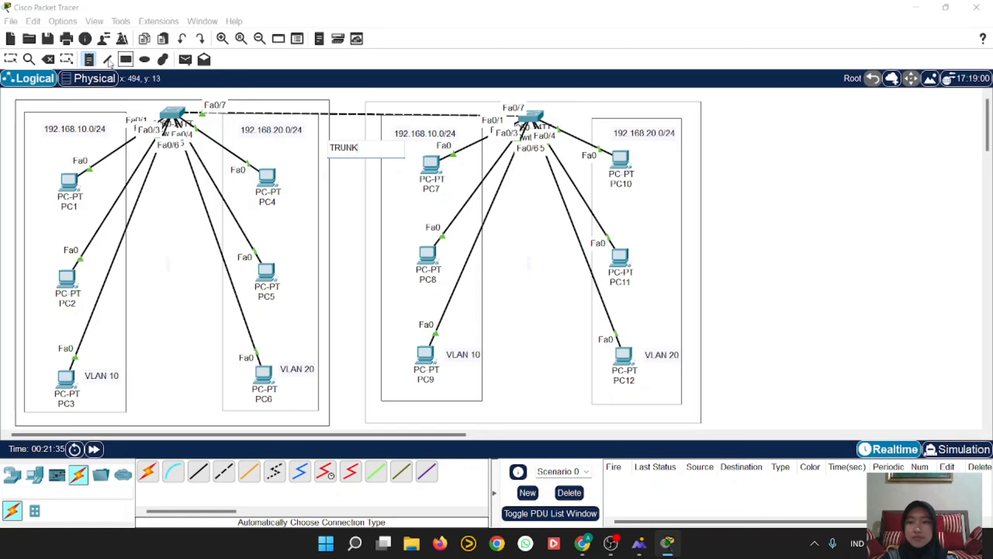
pyautogui.click(5, 61)
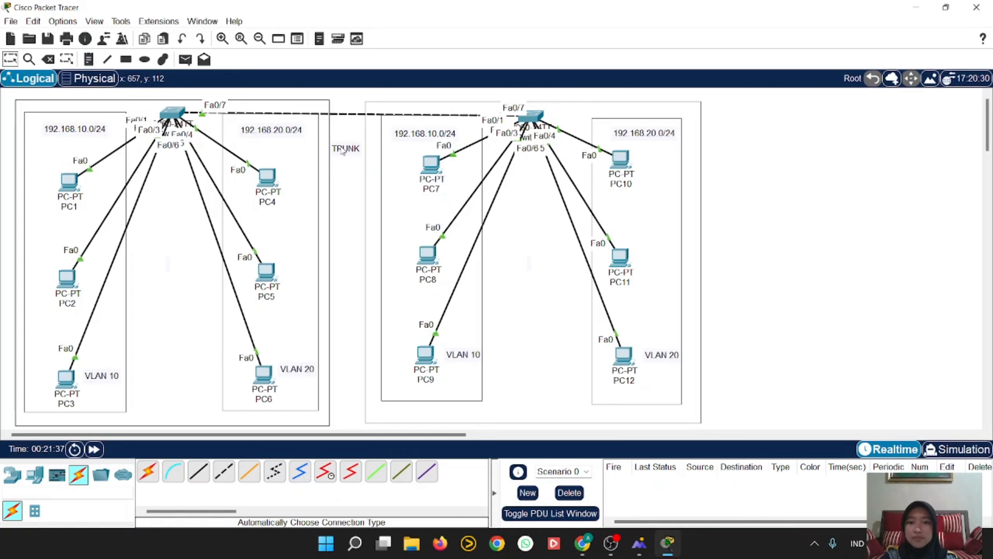
pyautogui.moveTo(345, 139); pyautogui.dragTo(344, 128)
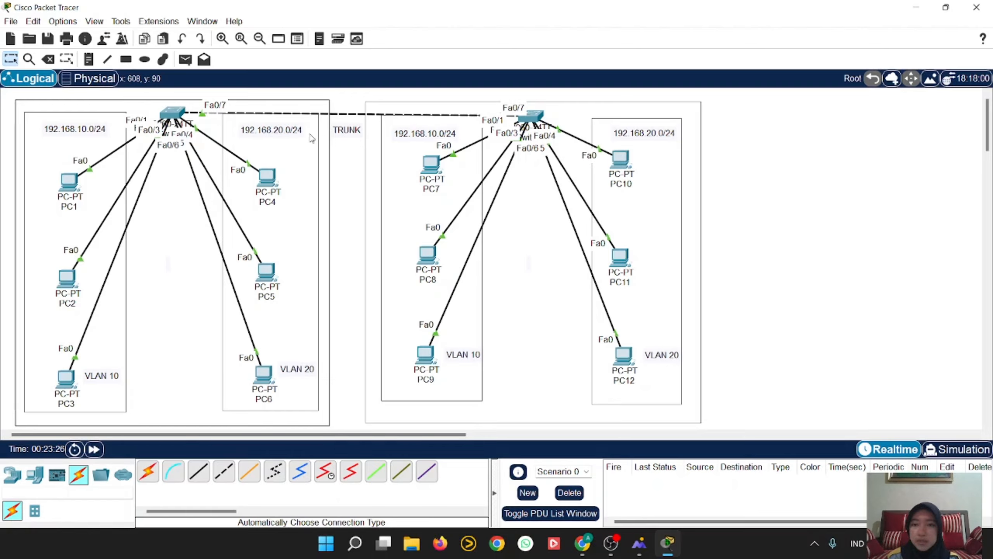
# Open the command line of Switch0 and enter global configuration mode with en and conf t.
pyautogui.click(174, 111)
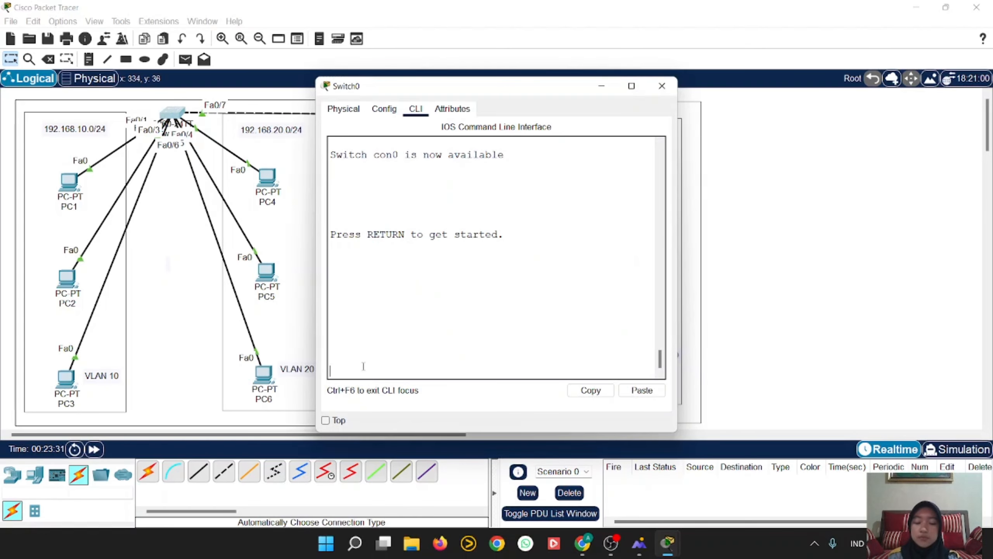
pyautogui.press('Return')
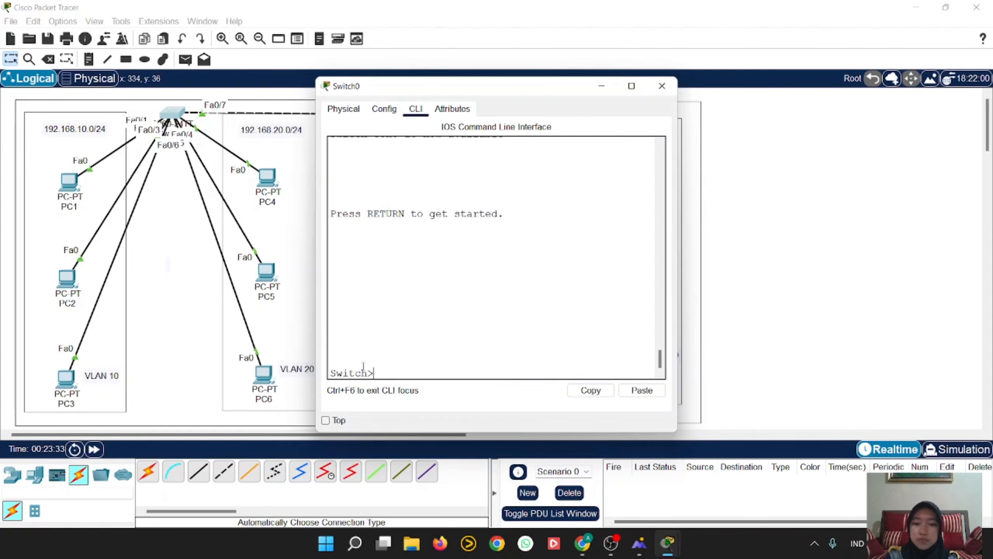
pyautogui.write('EN')
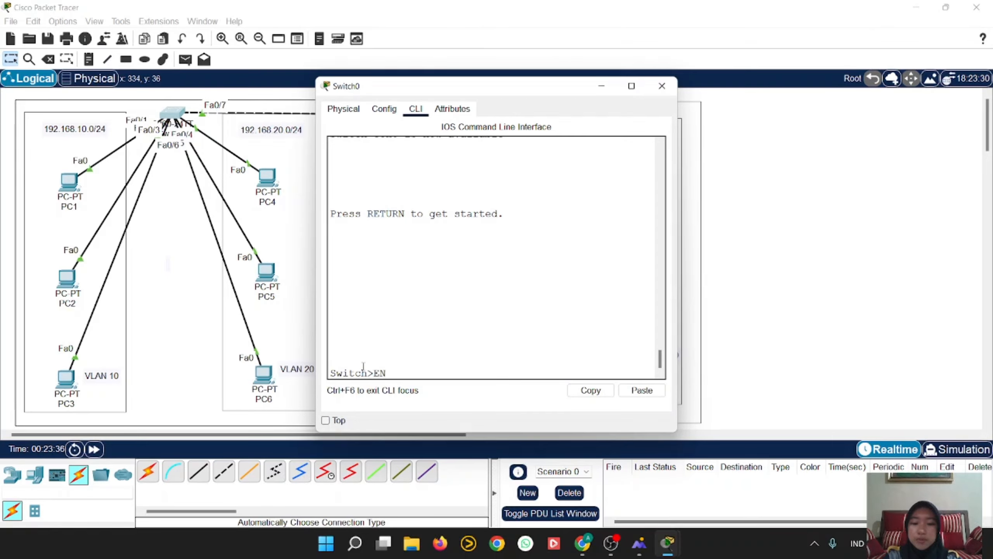
pyautogui.press('BackSpace')
pyautogui.press('BackSpace')
pyautogui.write('en')
pyautogui.press('Return')
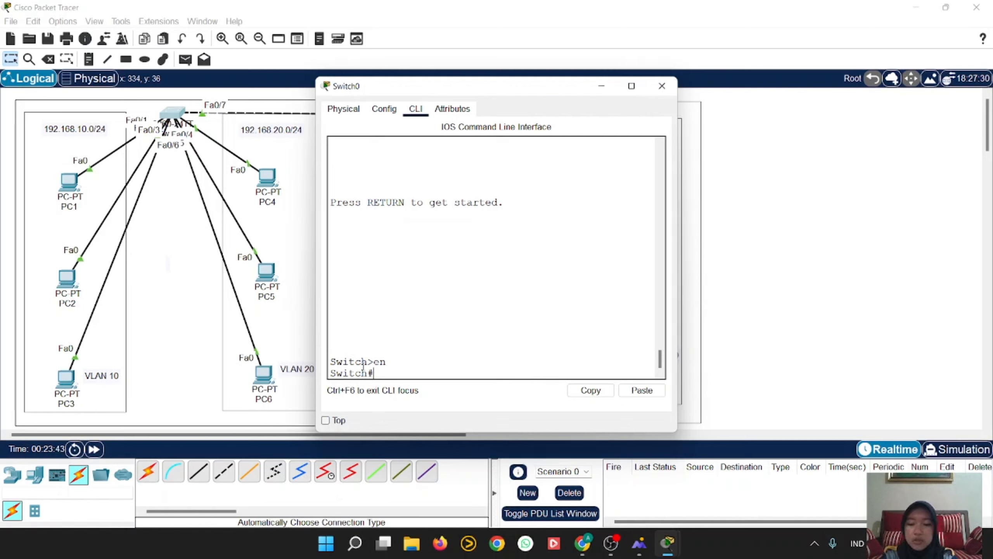
pyautogui.write('conf t')
pyautogui.press('Return')
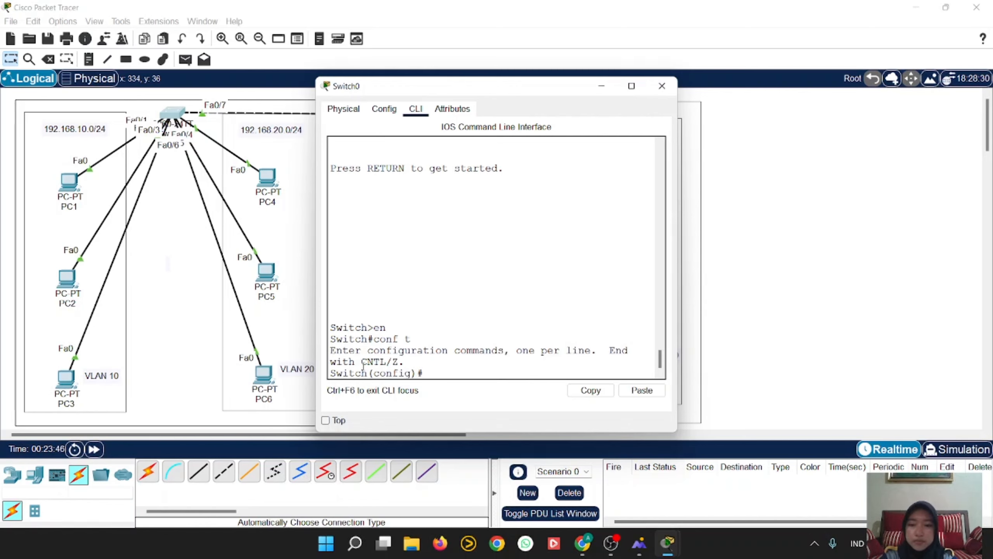
# Configure interface fa0/7 on Switch0 with switchport mode trunk.
pyautogui.write('interface')
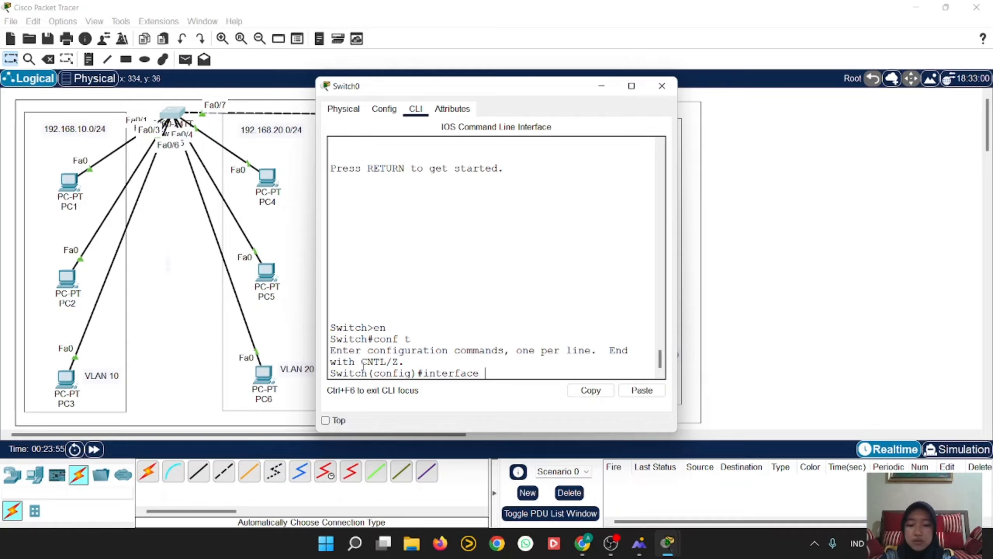
pyautogui.write(' fa0/')
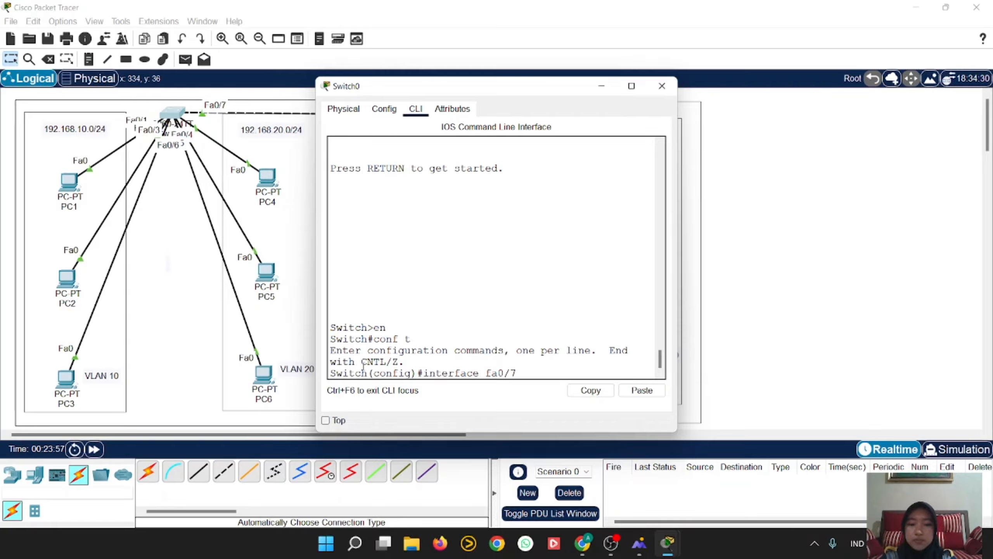
pyautogui.write('7')
pyautogui.press('Return')
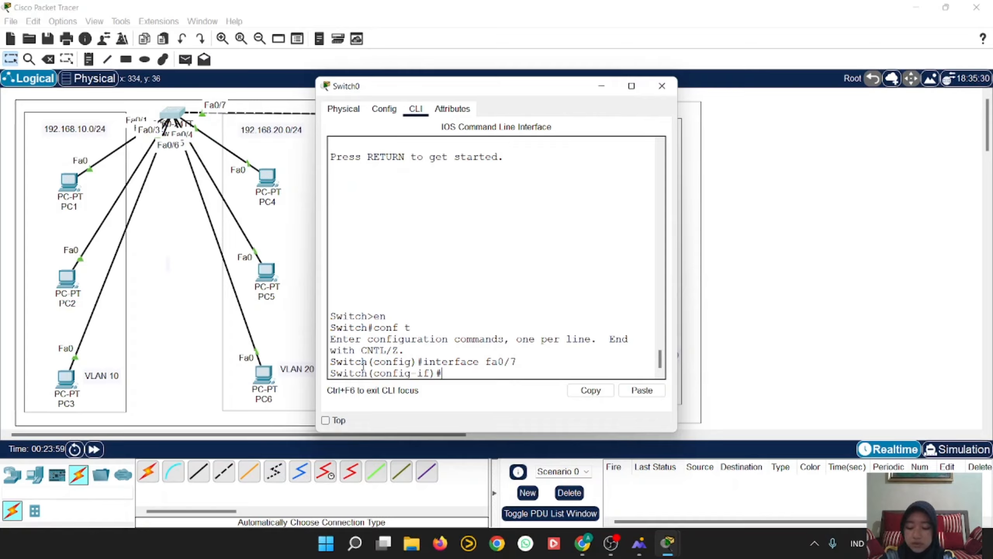
pyautogui.write('switchp')
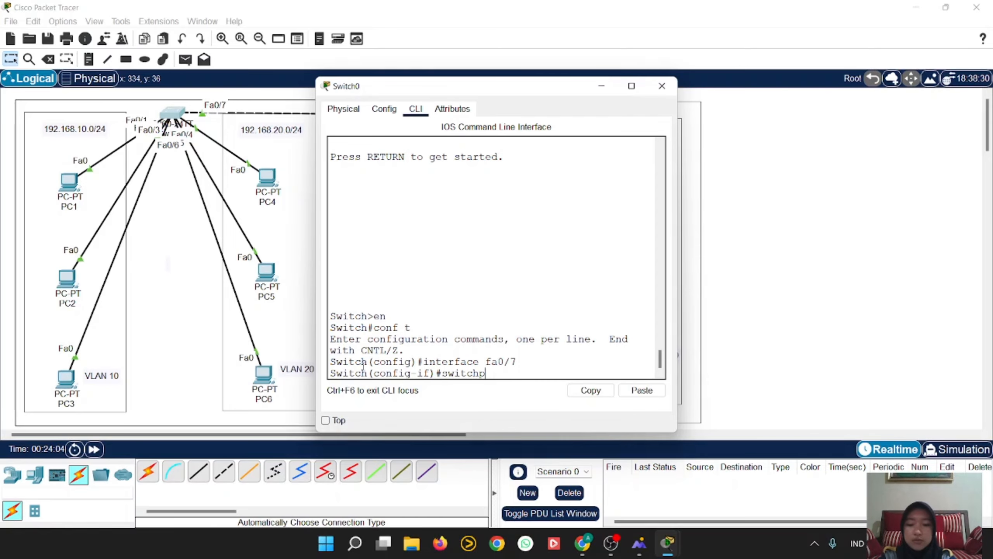
pyautogui.write('ort ')
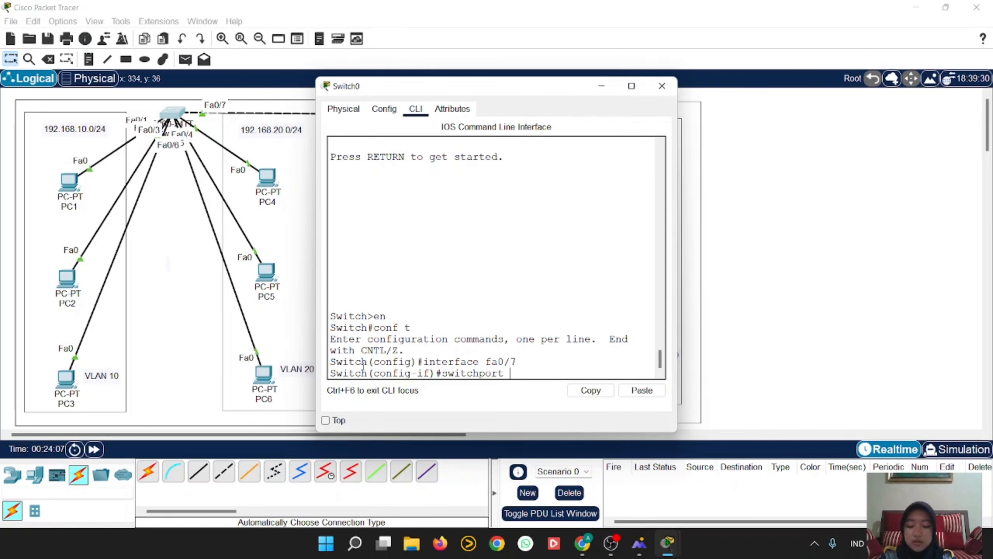
pyautogui.write('mode')
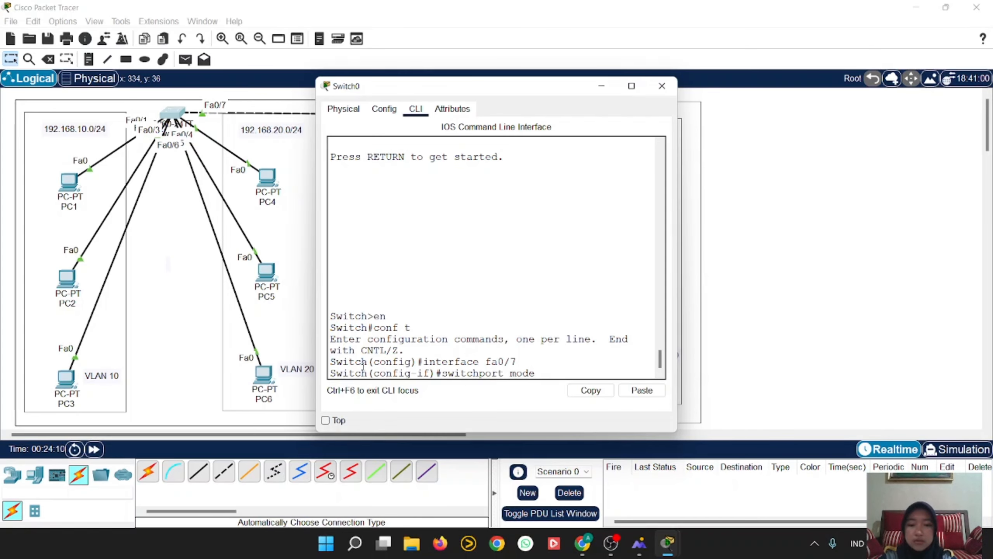
pyautogui.write(' trunk')
pyautogui.press('Return')
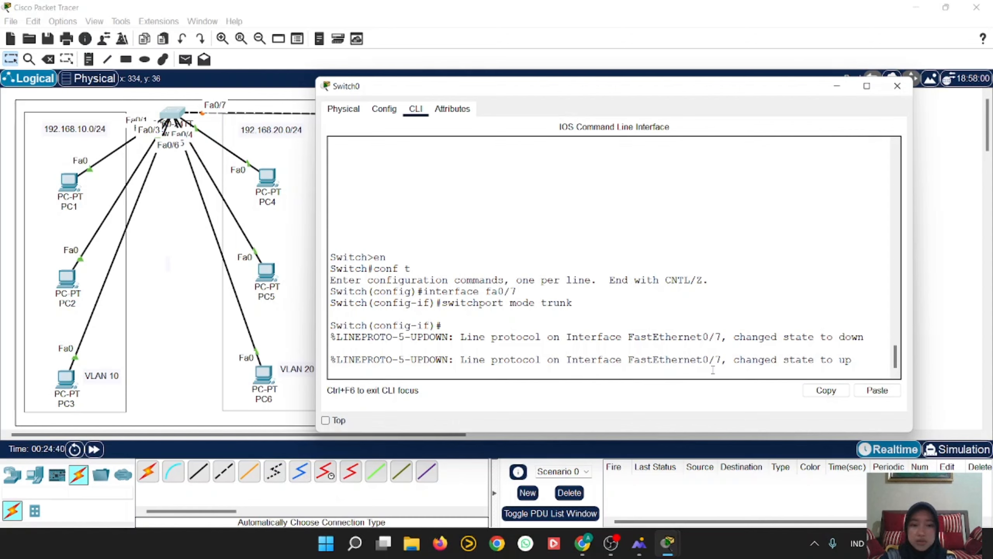
# Review the trunk status on Switch0 with do show interface trunk, and close its window.
pyautogui.press('Return')
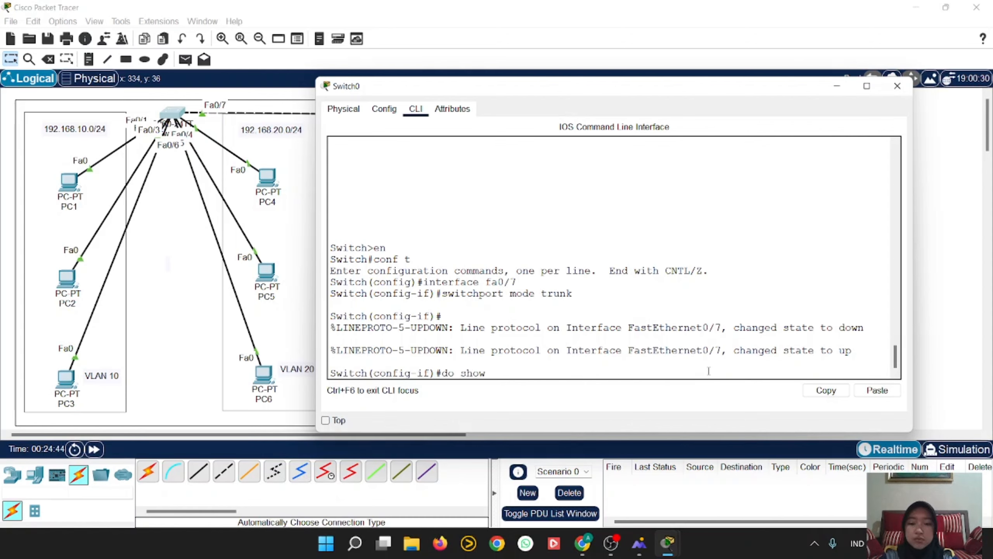
pyautogui.write('do show interface')
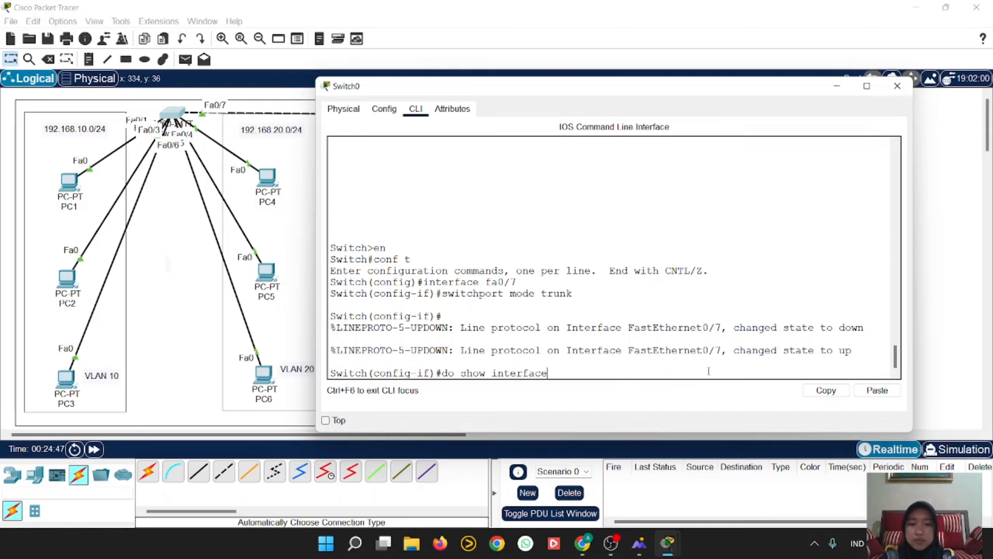
pyautogui.write(' trunk')
pyautogui.press('Return')
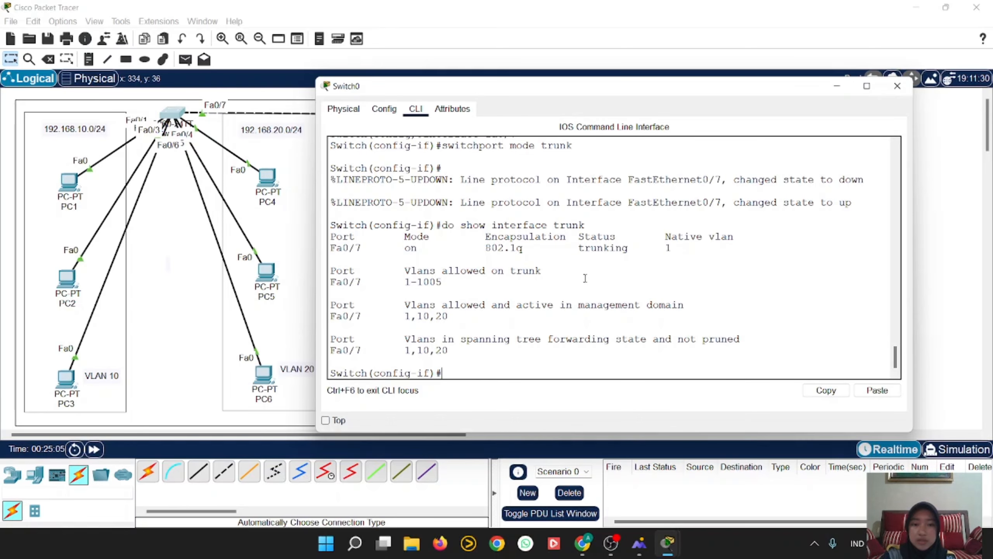
pyautogui.click(897, 86)
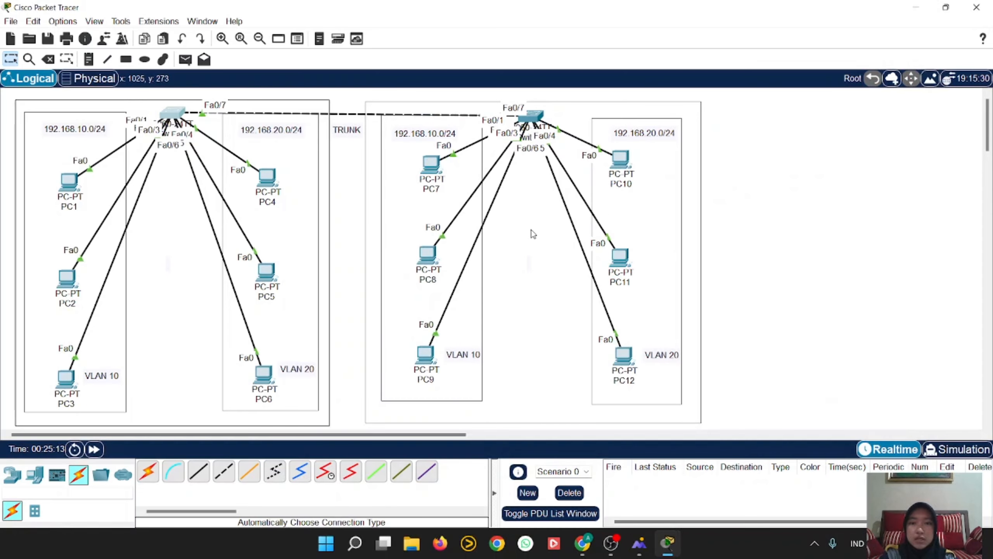
# Open the command line of Switch1 and enter configuration of interface fa0/7.
pyautogui.click(536, 114)
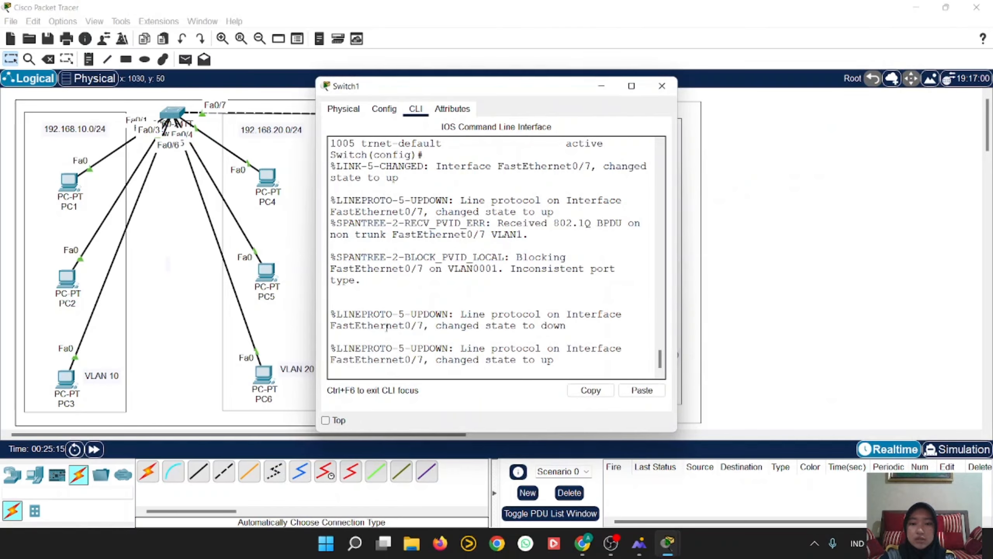
pyautogui.press('Return')
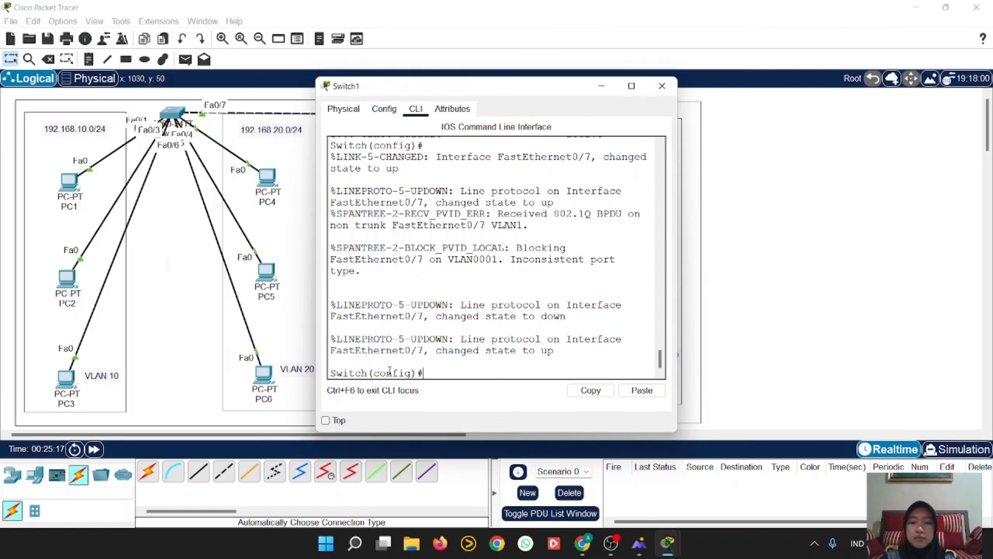
pyautogui.write('i')
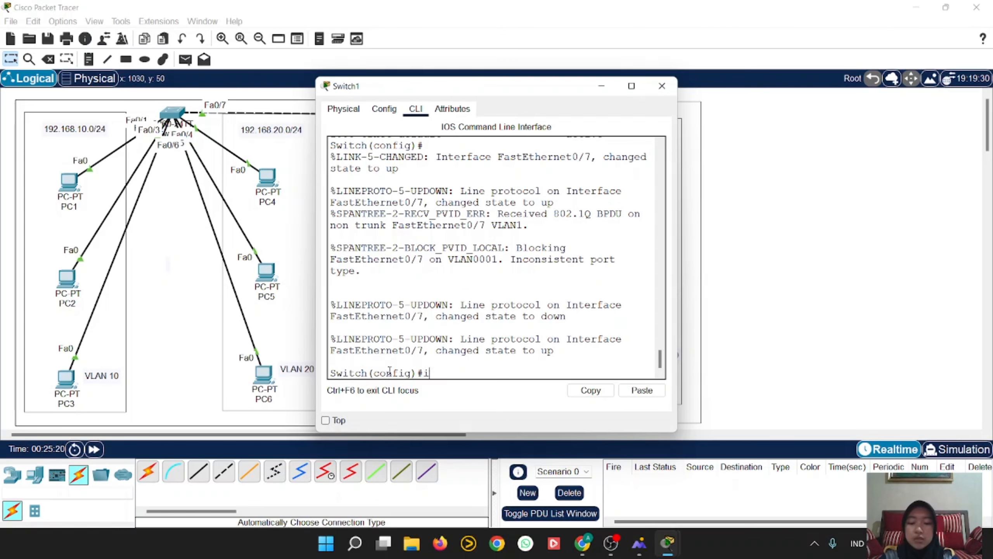
pyautogui.write('nterface')
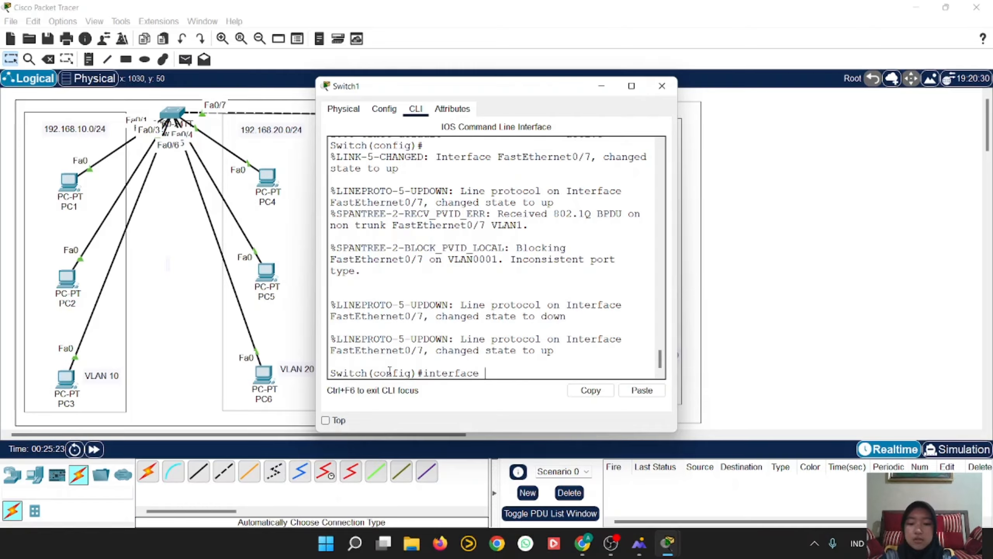
pyautogui.write(' fa0')
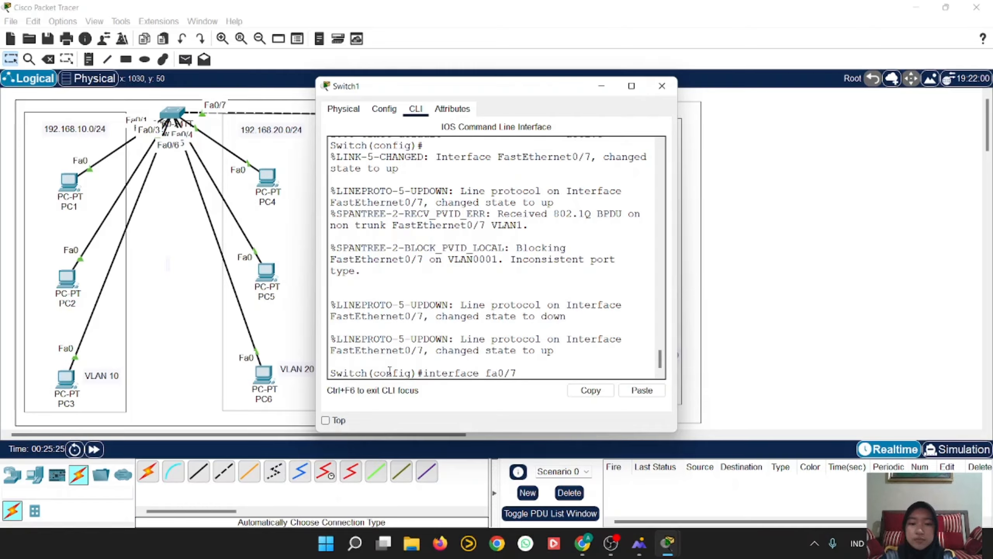
pyautogui.write('/7')
pyautogui.press('Return')
# Set Switch1's port fa0/7 to switchport mode trunk and exit the interface configuration.
pyautogui.write('swi')
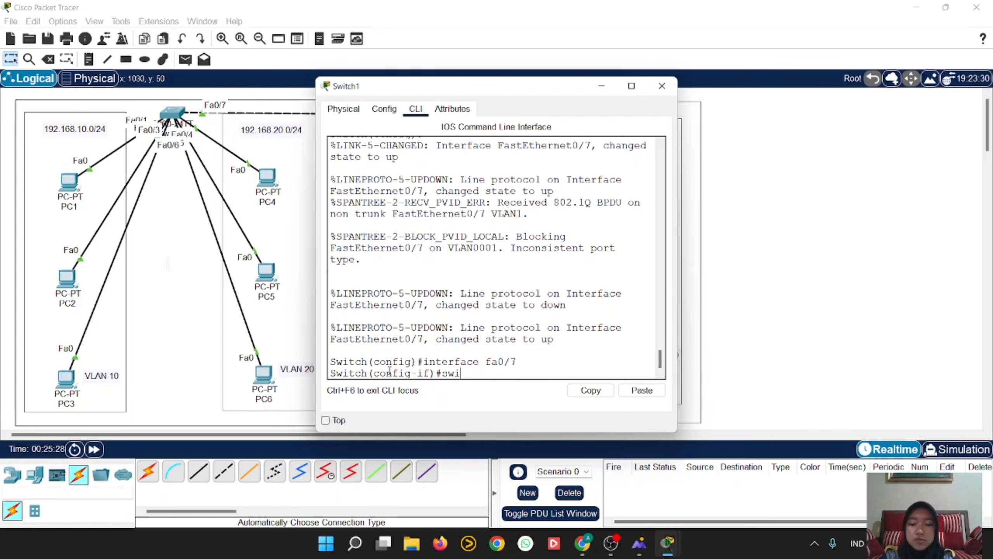
pyautogui.write('tchport moe')
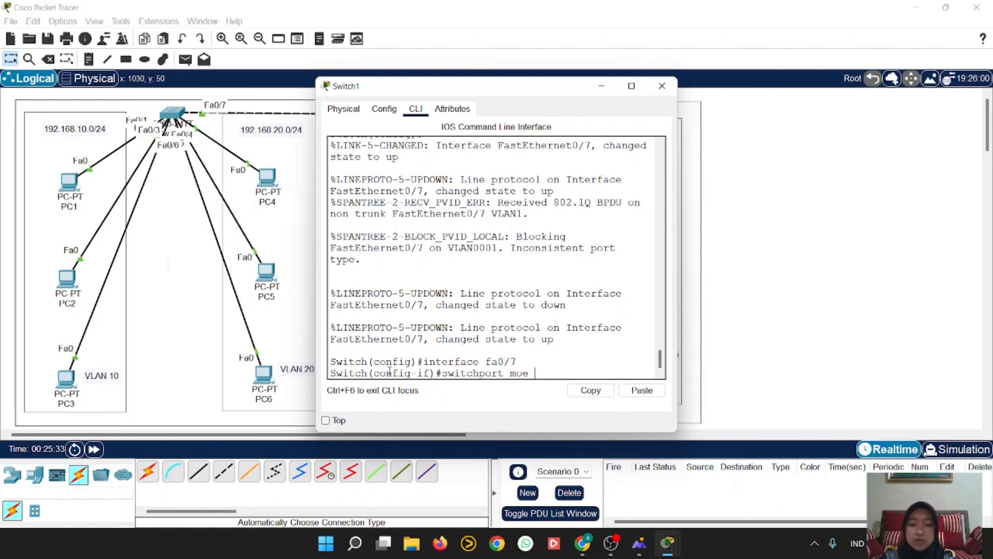
pyautogui.press('BackSpace')
pyautogui.write('de trunk')
pyautogui.press('Return')
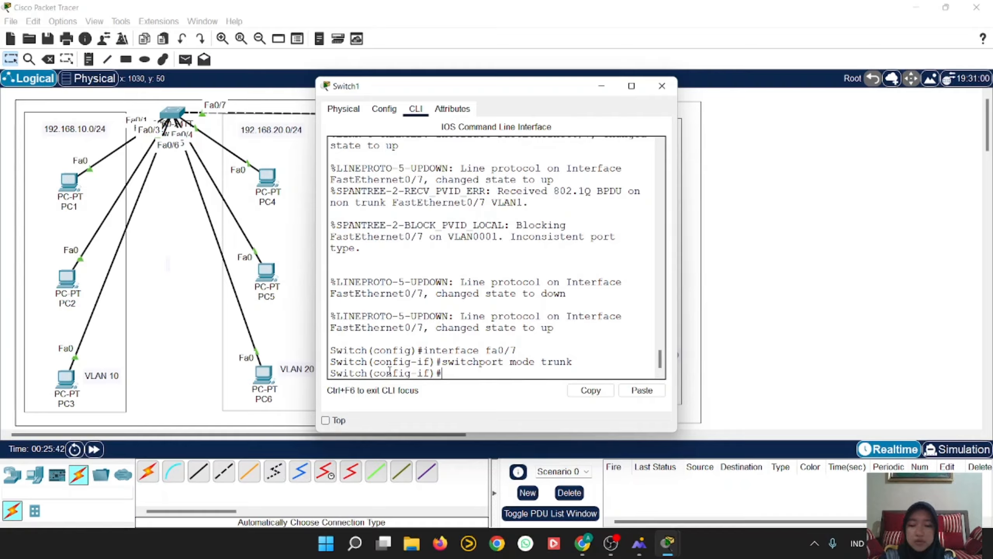
pyautogui.press('Return')
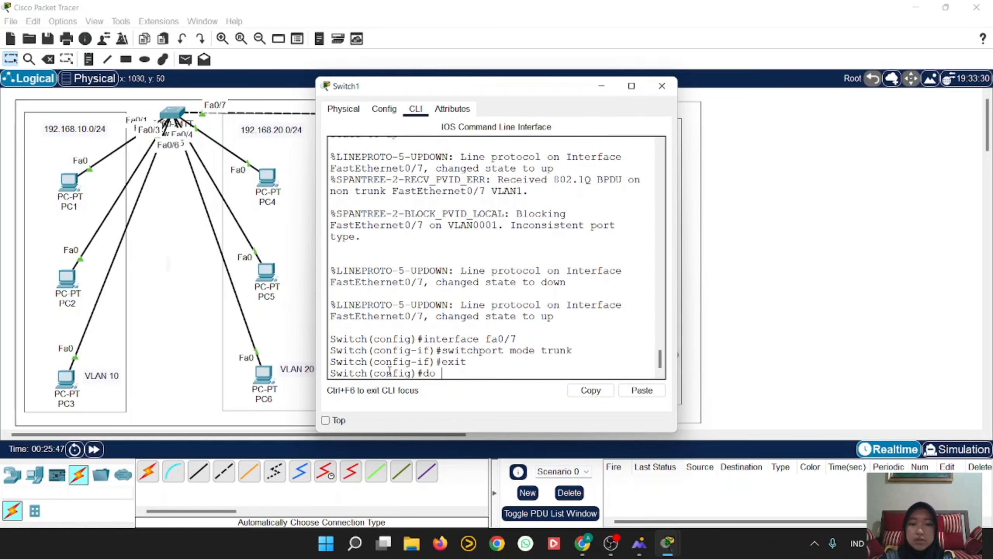
# Review the trunk status on Switch1 with do show int trunk.
pyautogui.write('do show')
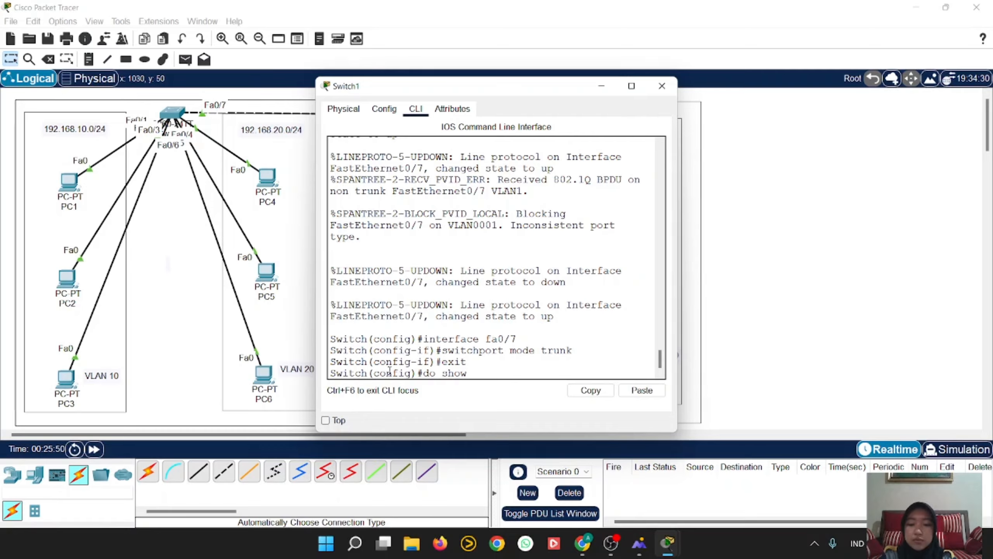
pyautogui.write(' int ')
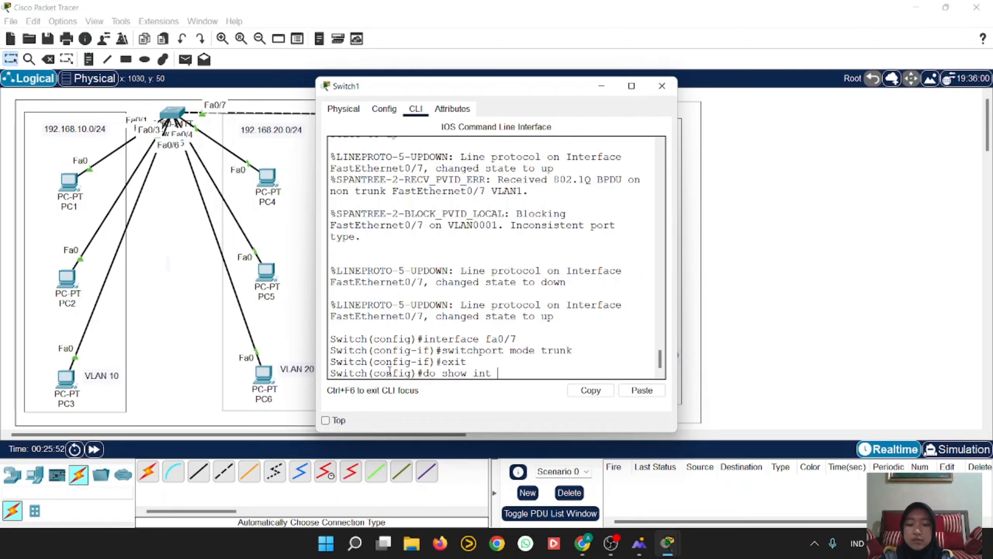
pyautogui.write('trunk')
pyautogui.press('Return')
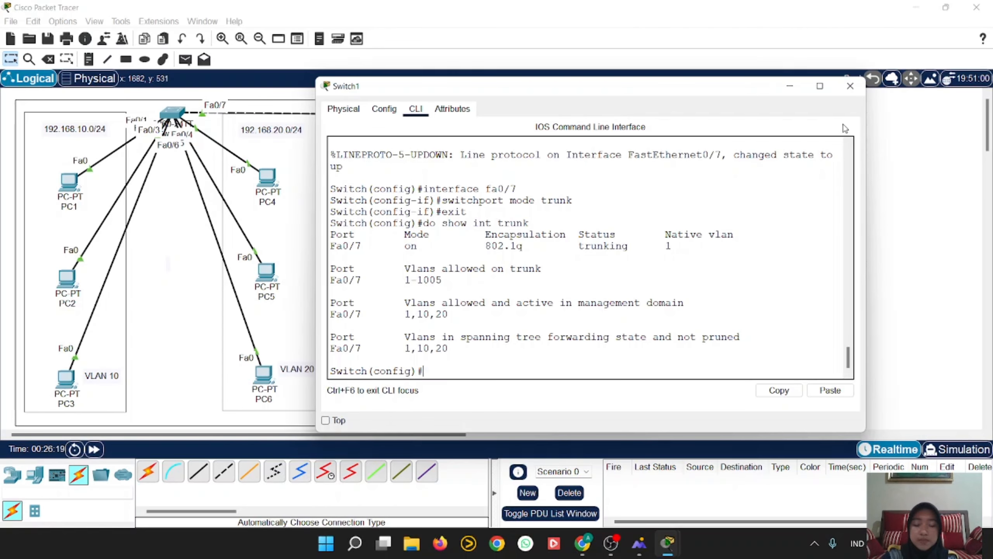
# Close Switch1's window, test PC4 to PC10 with a simple PDU in real time, and delete that test.
pyautogui.click(850, 86)
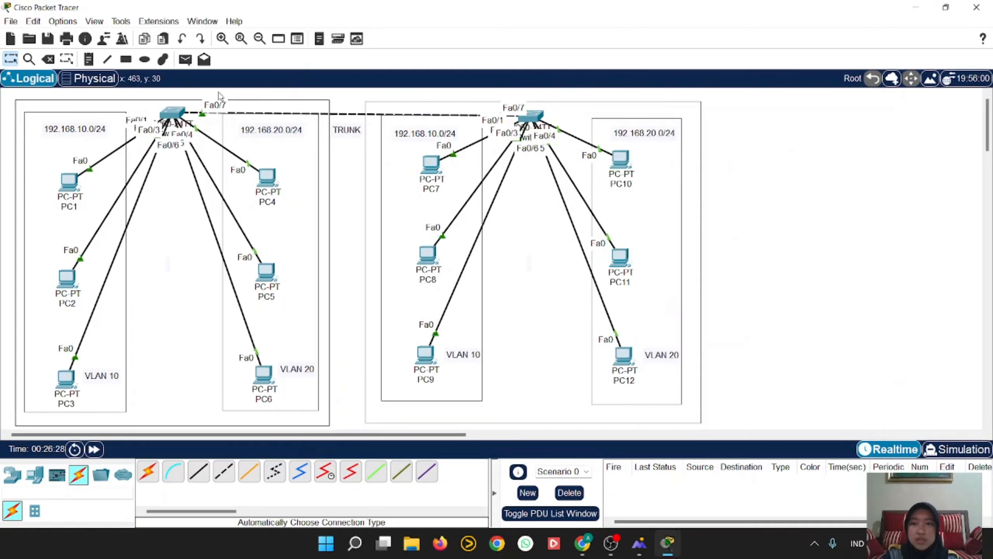
pyautogui.click(185, 59)
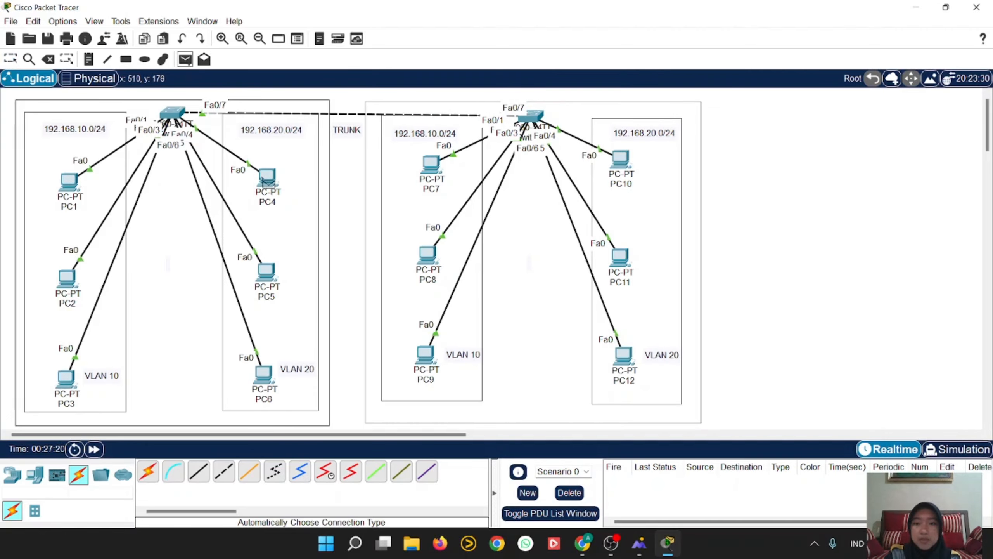
pyautogui.click(267, 177)
pyautogui.click(621, 159)
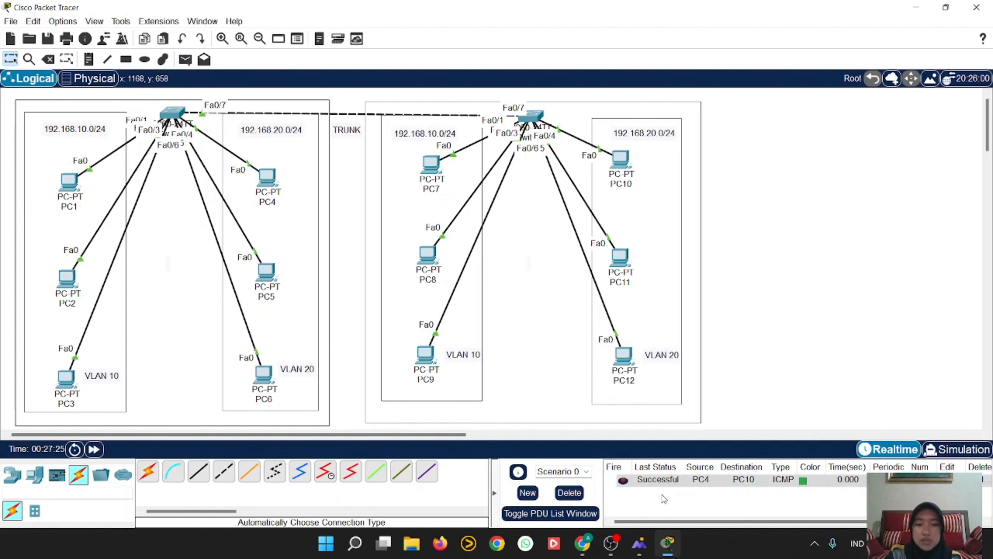
pyautogui.click(569, 492)
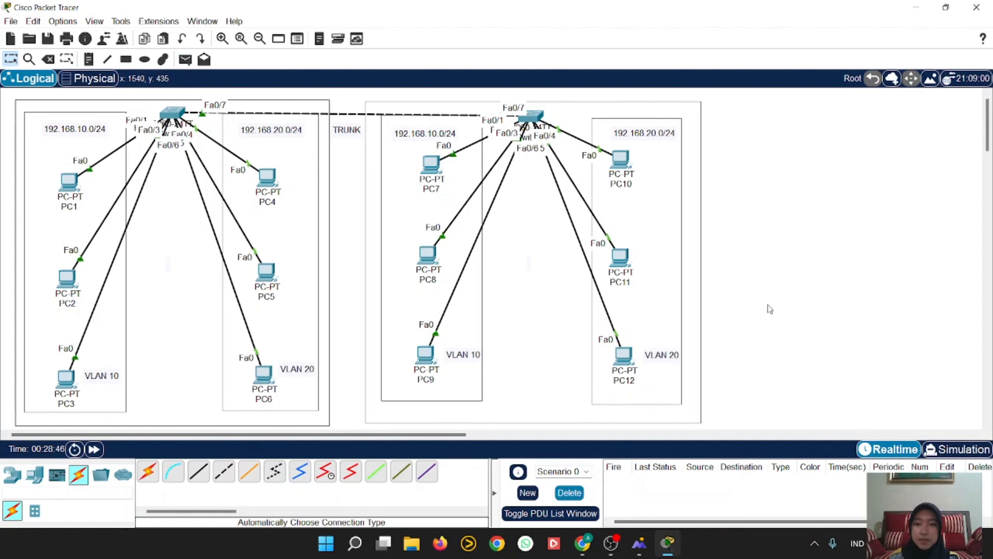
# Switch to simulation mode and add a simple PDU from PC2 to PC8.
pyautogui.click(940, 450)
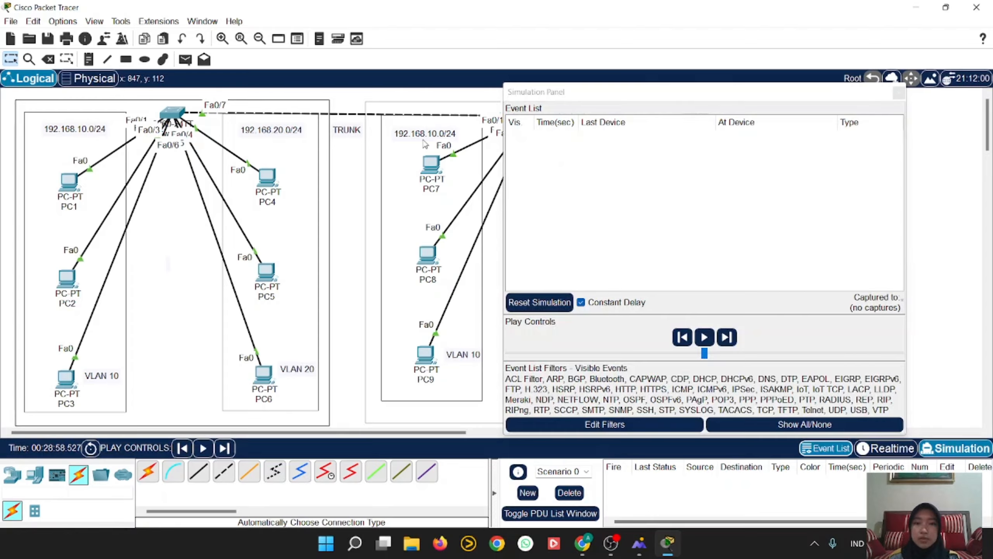
pyautogui.click(186, 59)
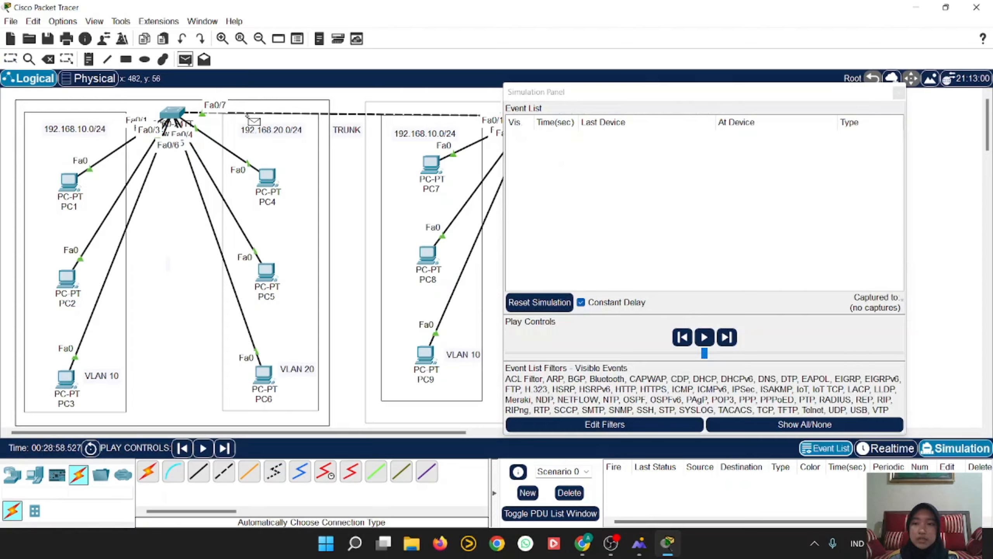
pyautogui.click(62, 279)
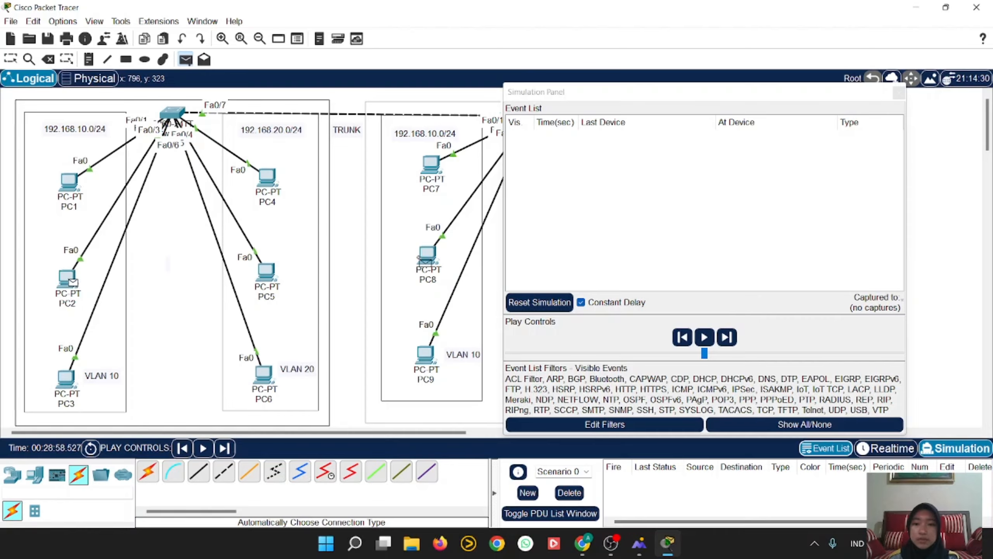
pyautogui.click(426, 253)
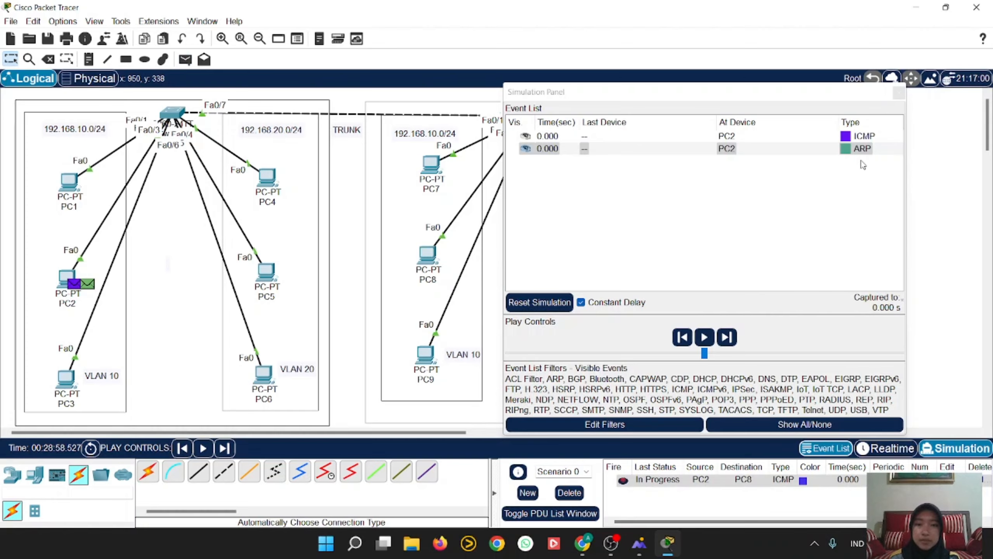
# Step the PC2-to-PC8 simulation forward event by event through the ARP request and reply, until the ARP reply reaches PC2.
pyautogui.click(229, 449)
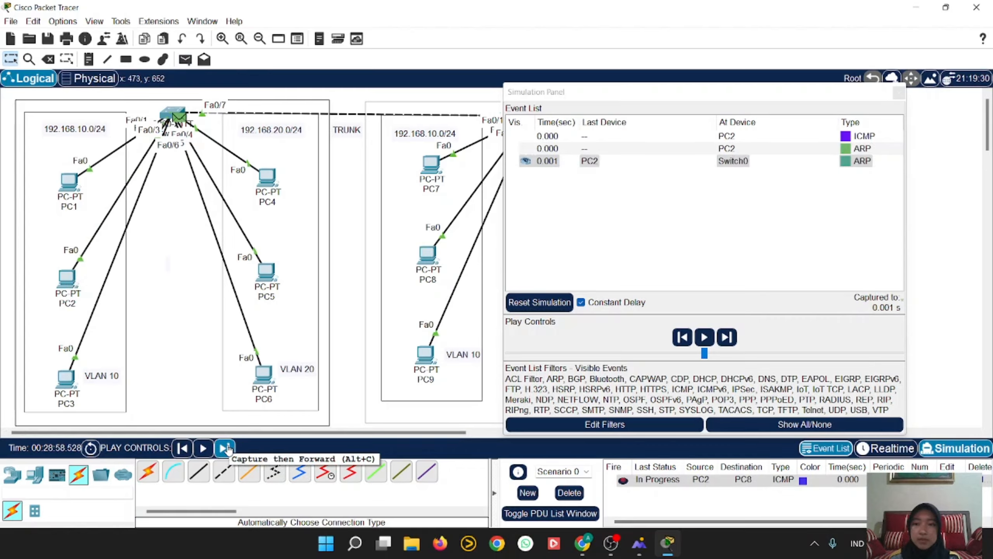
pyautogui.click(224, 449)
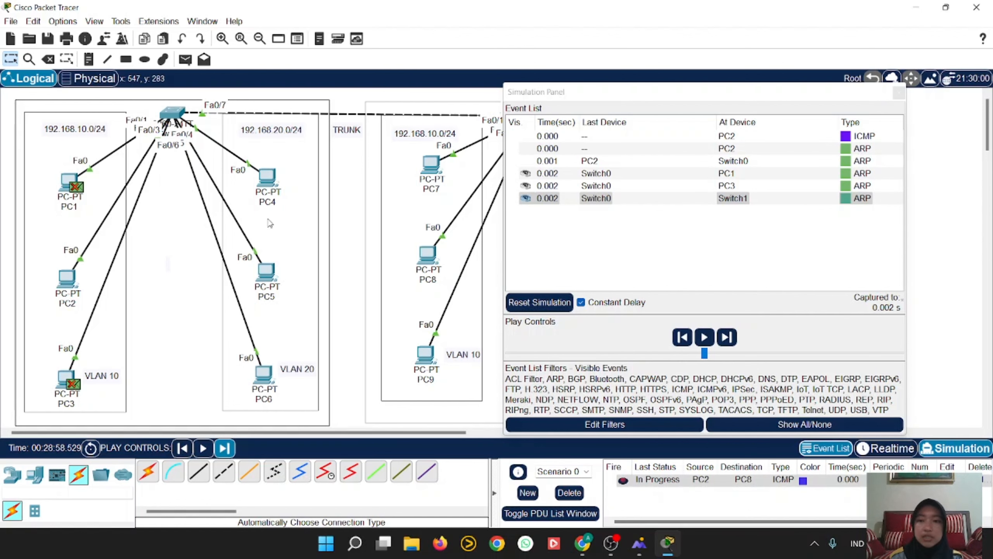
pyautogui.moveTo(635, 96); pyautogui.dragTo(720, 42)
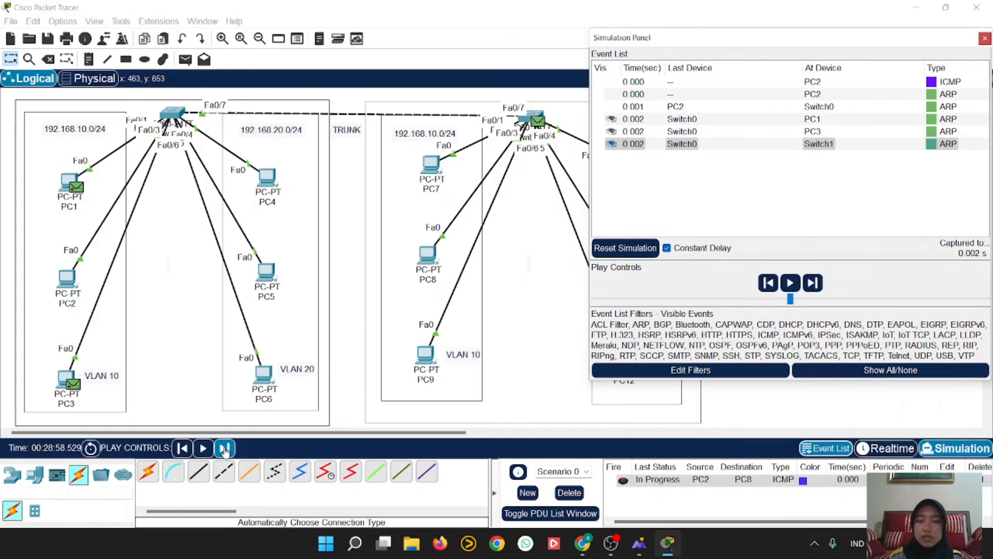
pyautogui.click(224, 448)
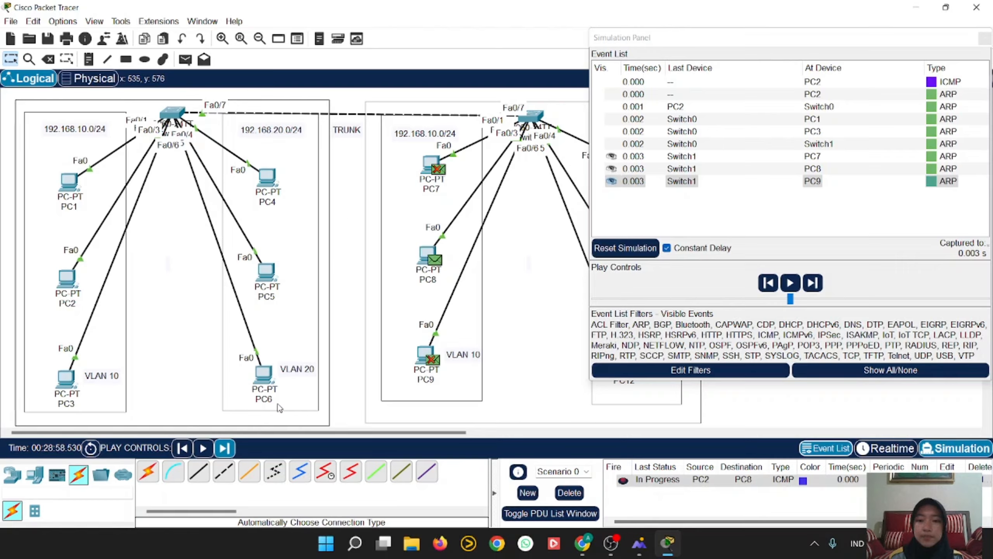
pyautogui.click(225, 449)
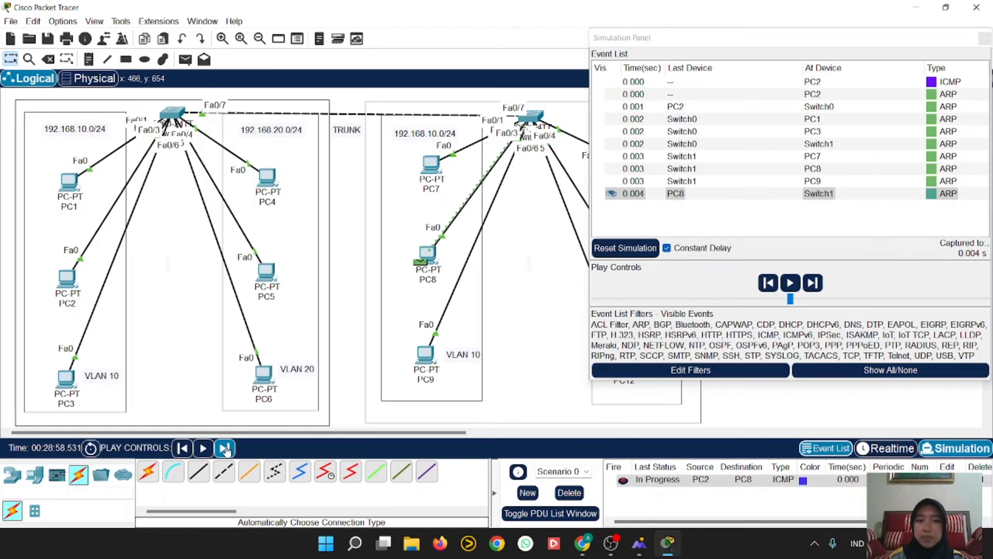
pyautogui.click(225, 449)
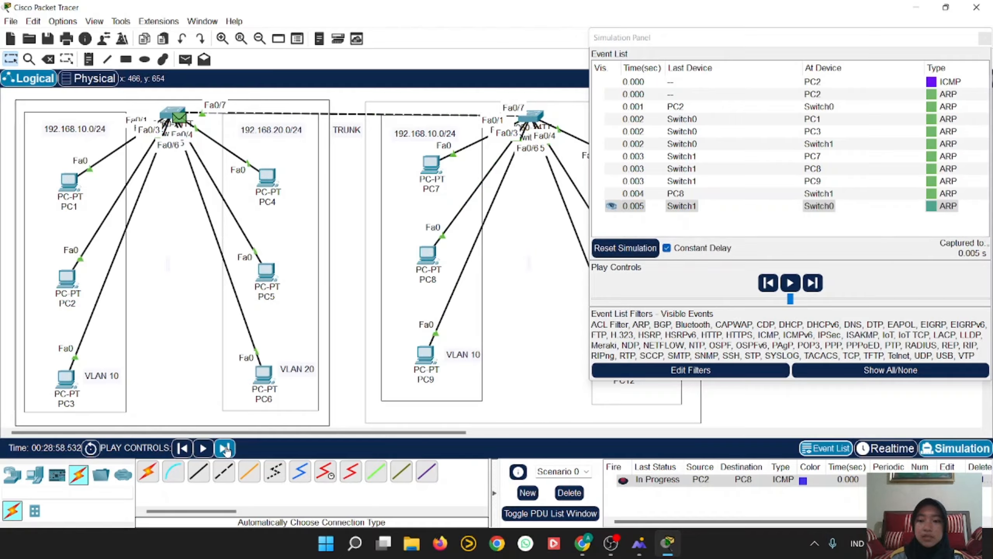
pyautogui.click(225, 449)
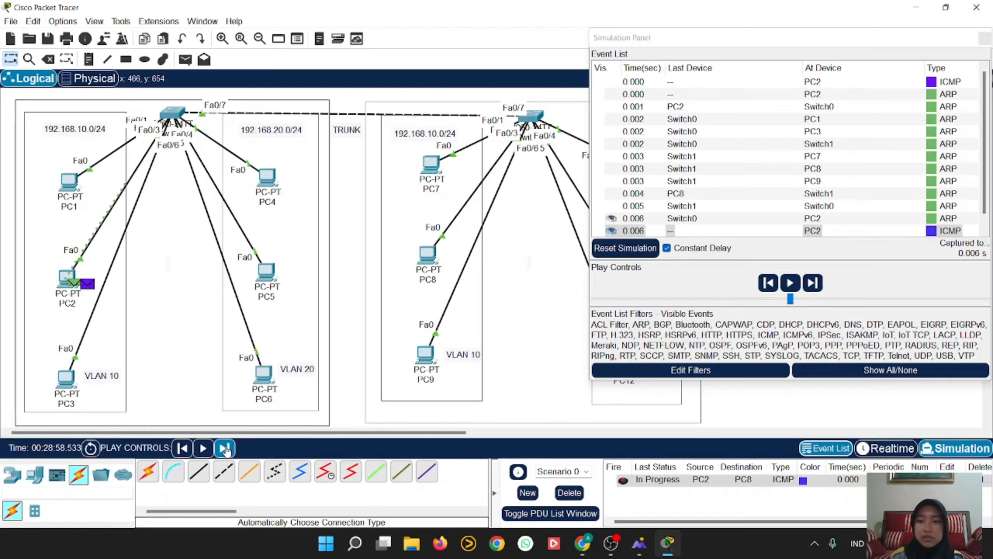
pyautogui.scroll(-1, 864, 133)
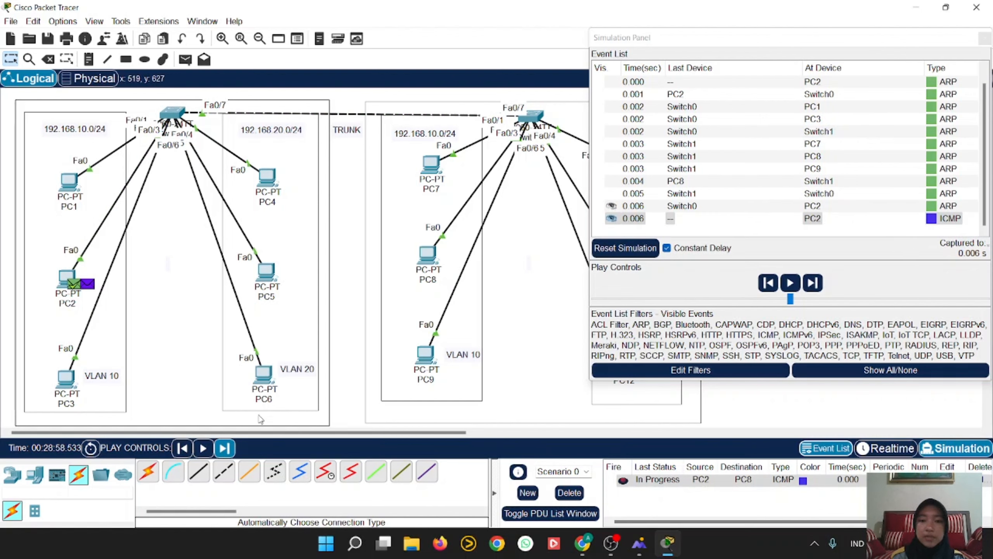
# Step the simulation forward through the ICMP exchange, following the packet from PC2 to PC8 and back to PC2.
pyautogui.click(225, 448)
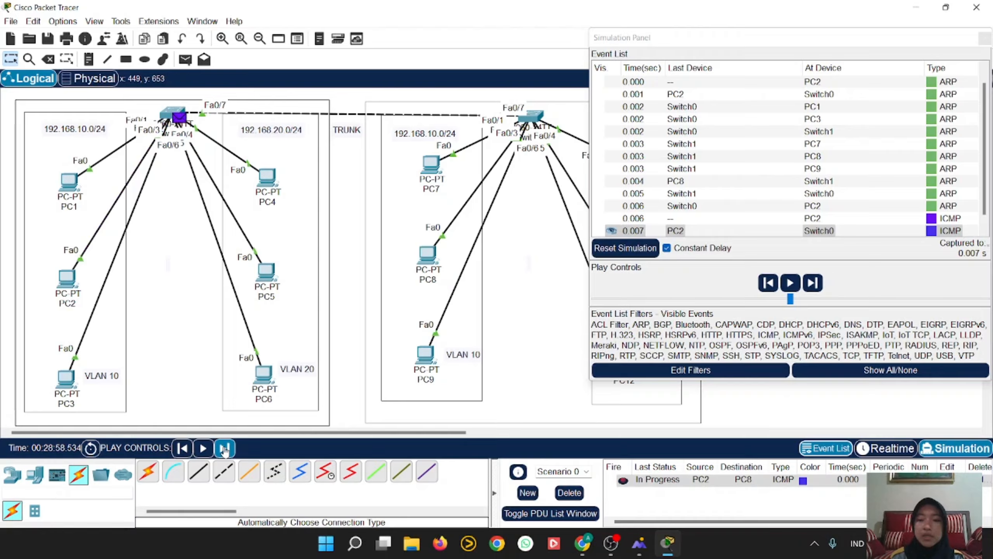
pyautogui.click(225, 448)
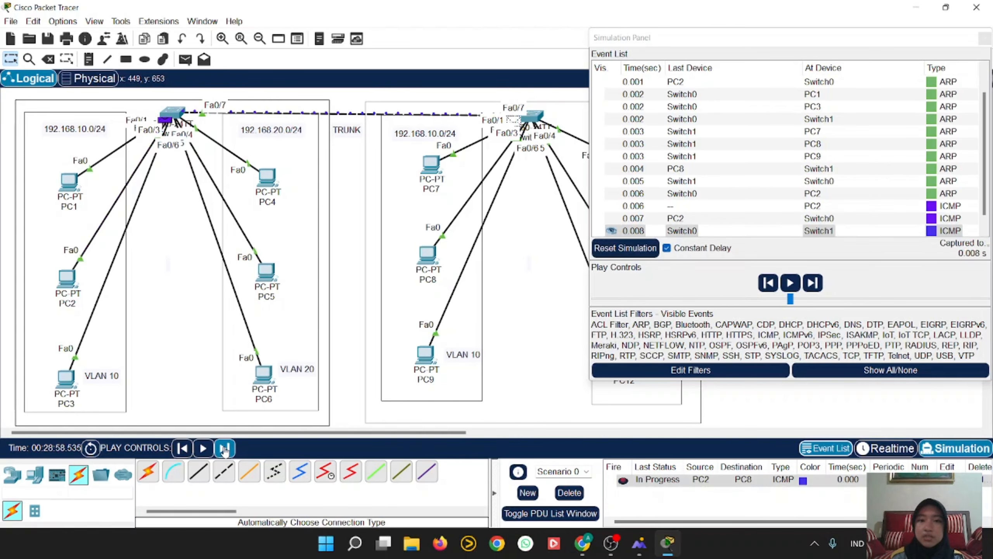
pyautogui.click(225, 448)
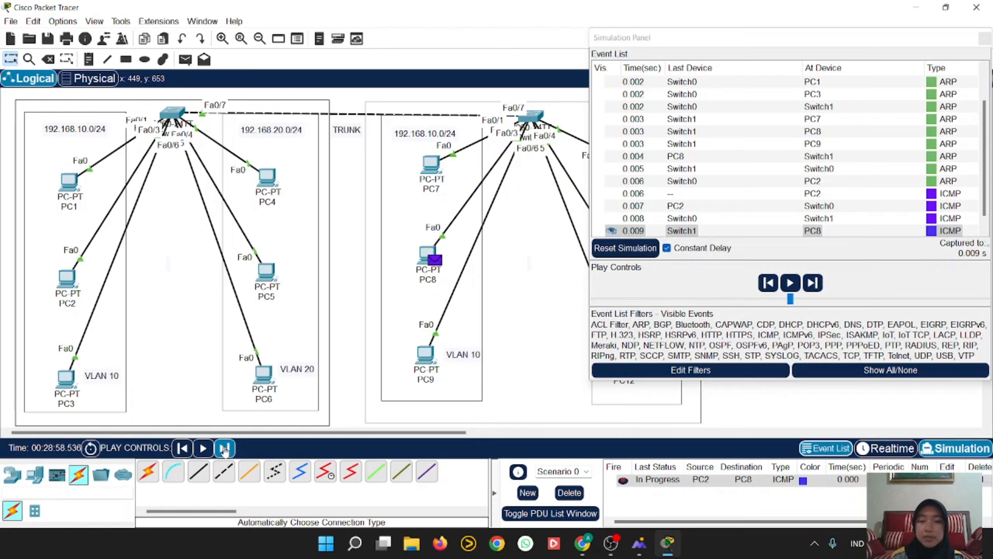
pyautogui.click(225, 448)
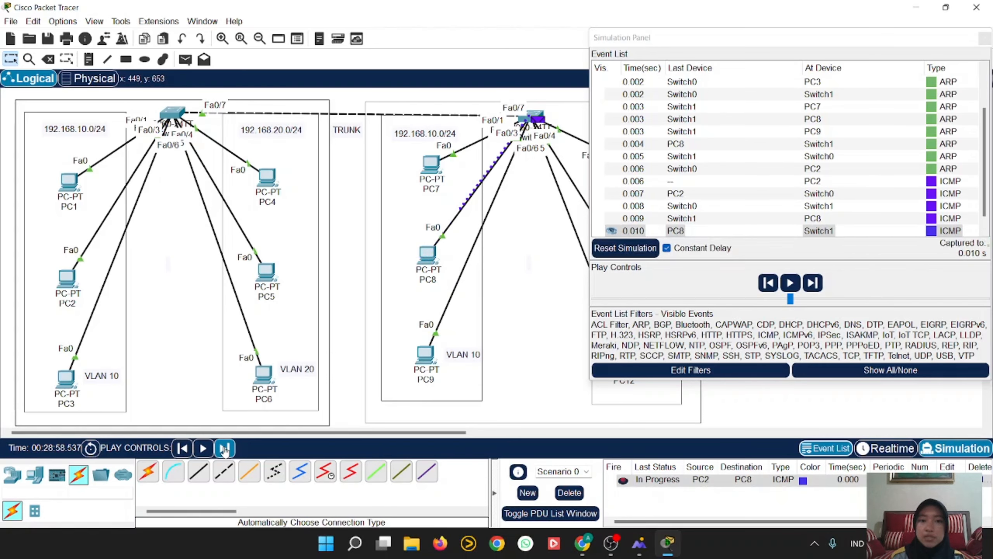
pyautogui.click(225, 448)
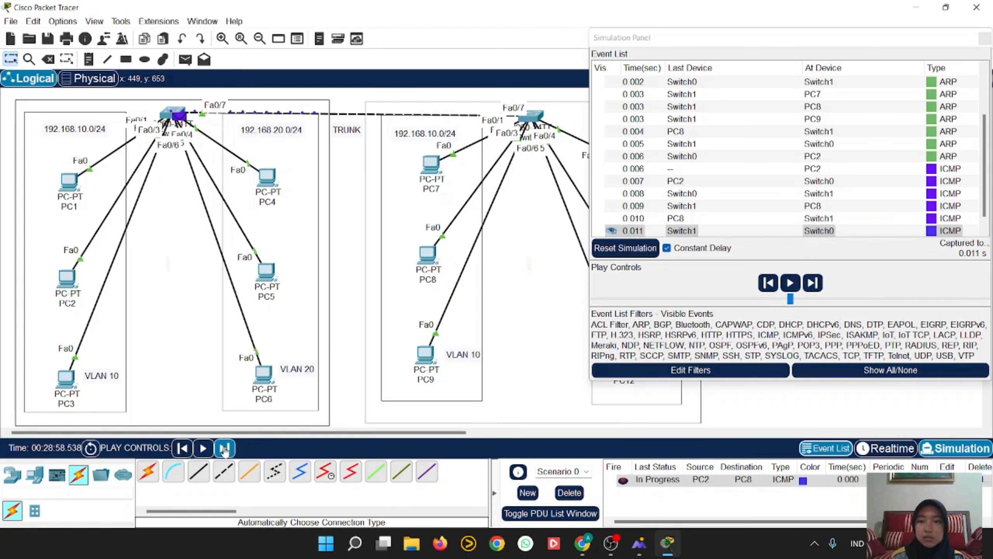
pyautogui.click(225, 448)
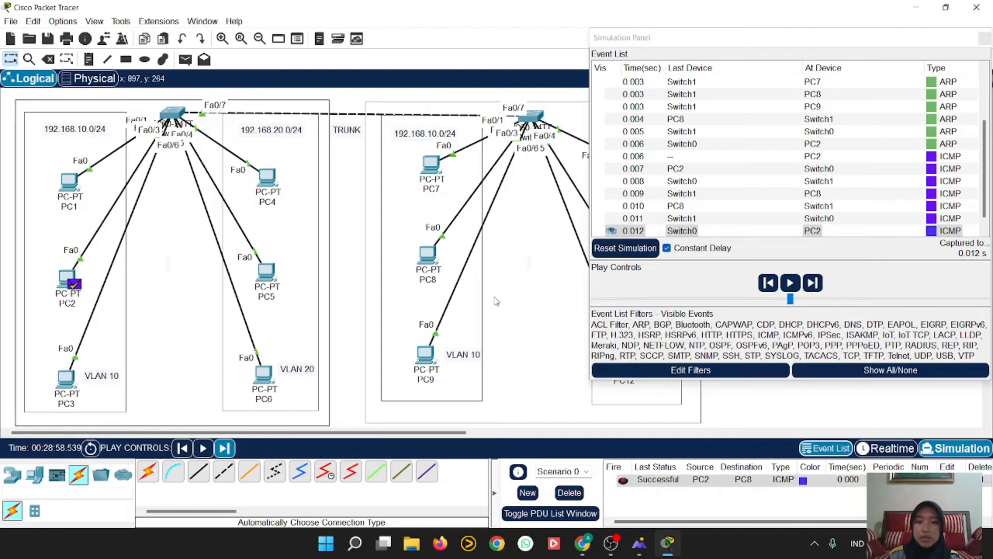
# Delete the PC2-to-PC8 test and add a simple PDU from PC5 to PC11 in simulation mode.
pyautogui.click(568, 493)
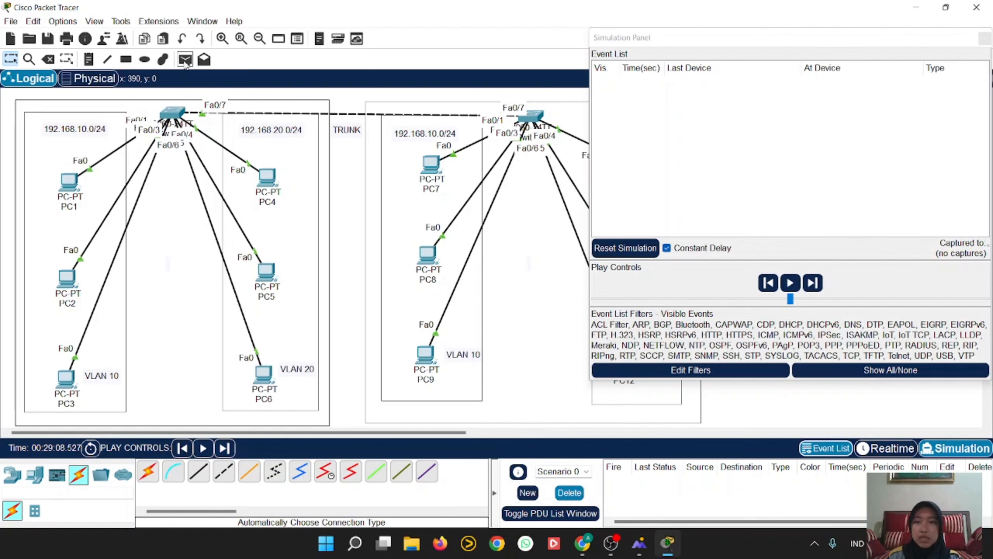
pyautogui.click(186, 61)
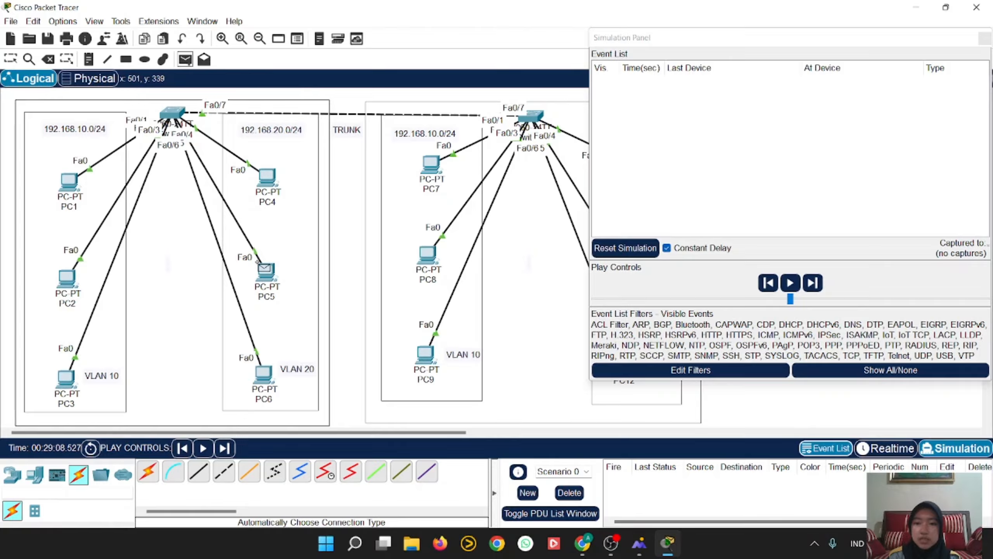
pyautogui.click(262, 268)
pyautogui.moveTo(722, 37); pyautogui.dragTo(195, 74)
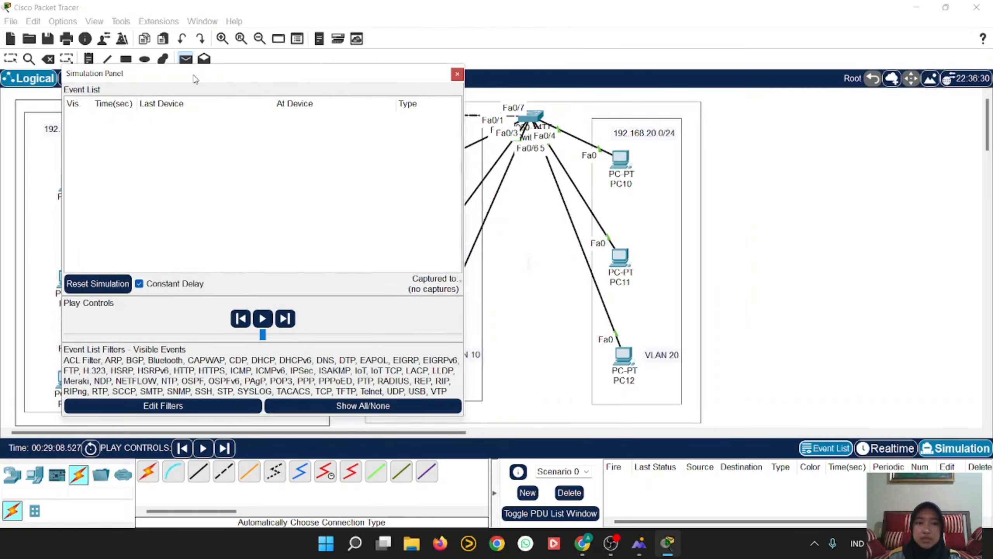
pyautogui.click(619, 257)
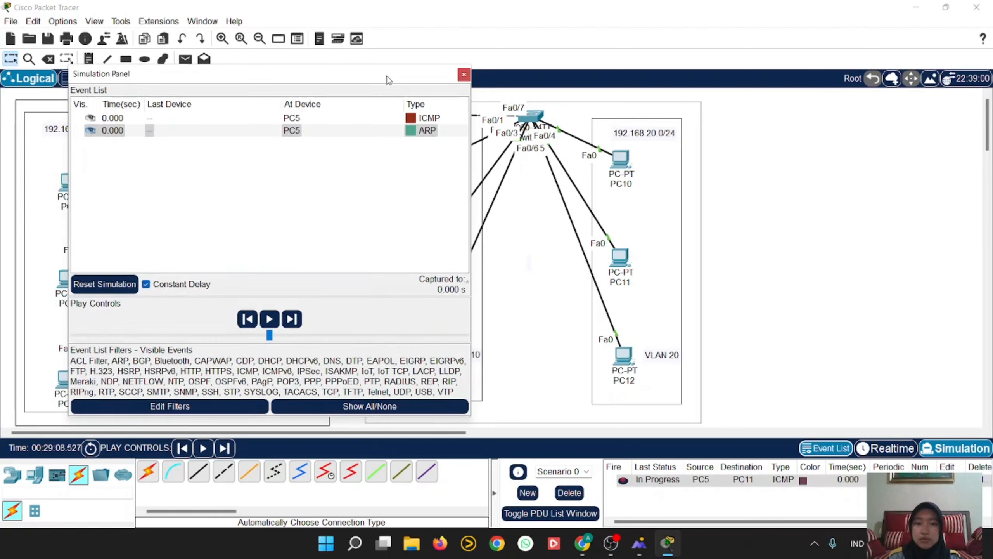
# Step the PC5-to-PC11 simulation forward event by event through the ARP request and reply, until the ARP reply reaches PC5.
pyautogui.moveTo(350, 78); pyautogui.dragTo(938, 103)
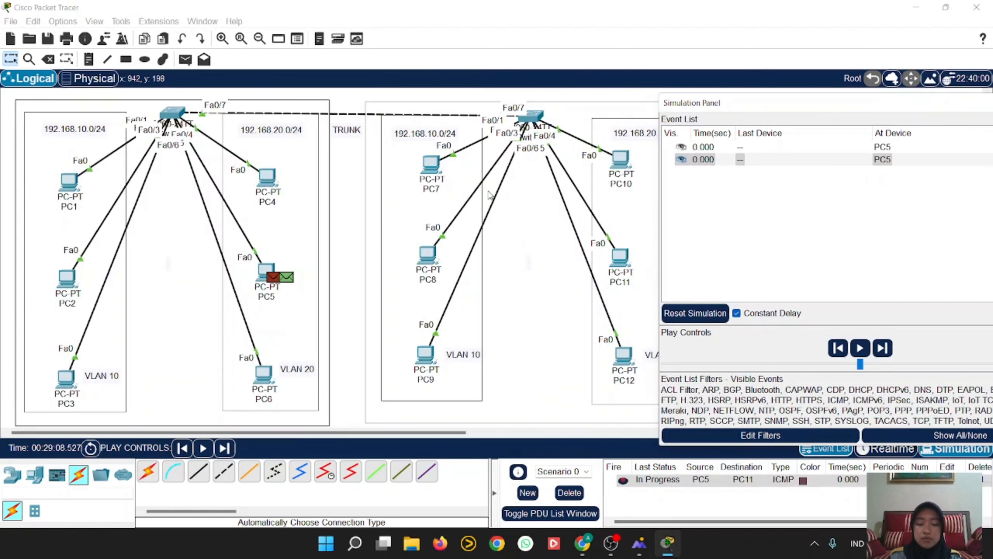
pyautogui.hscroll(4, 480, 196)
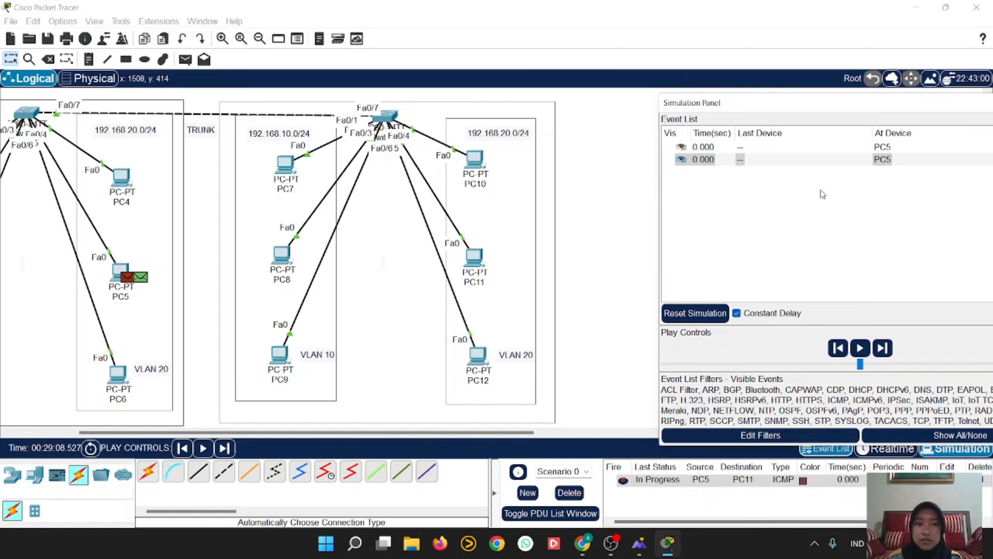
pyautogui.moveTo(852, 105); pyautogui.dragTo(772, 103)
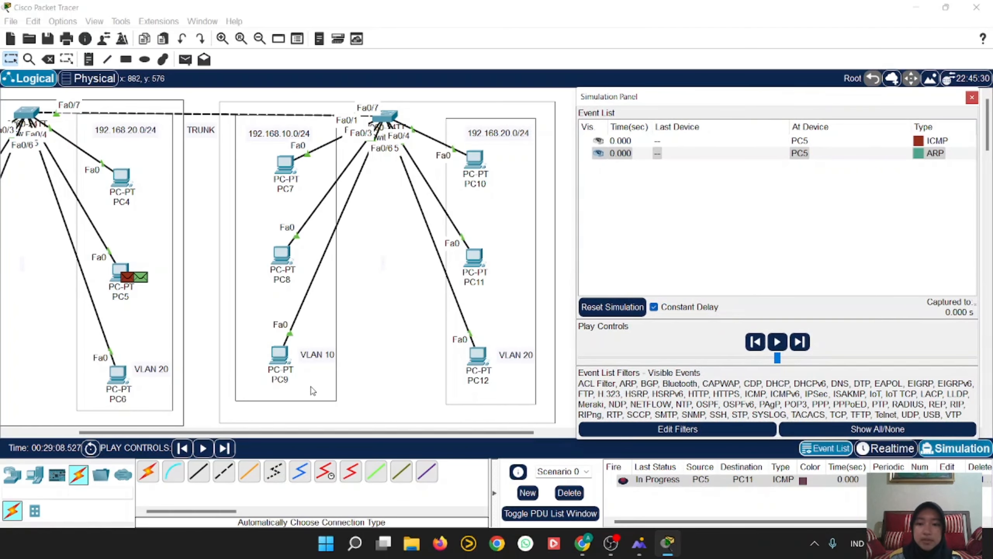
pyautogui.click(226, 446)
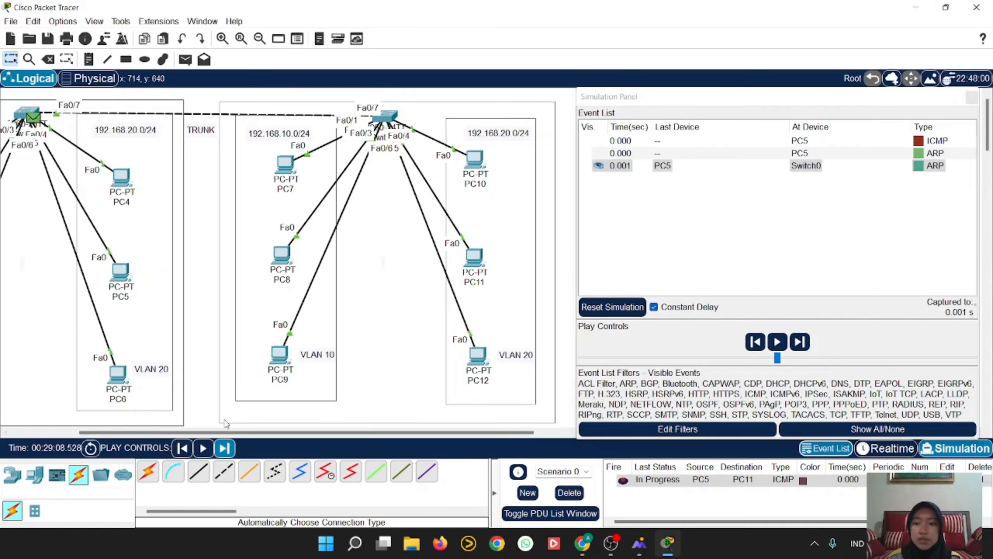
pyautogui.click(226, 446)
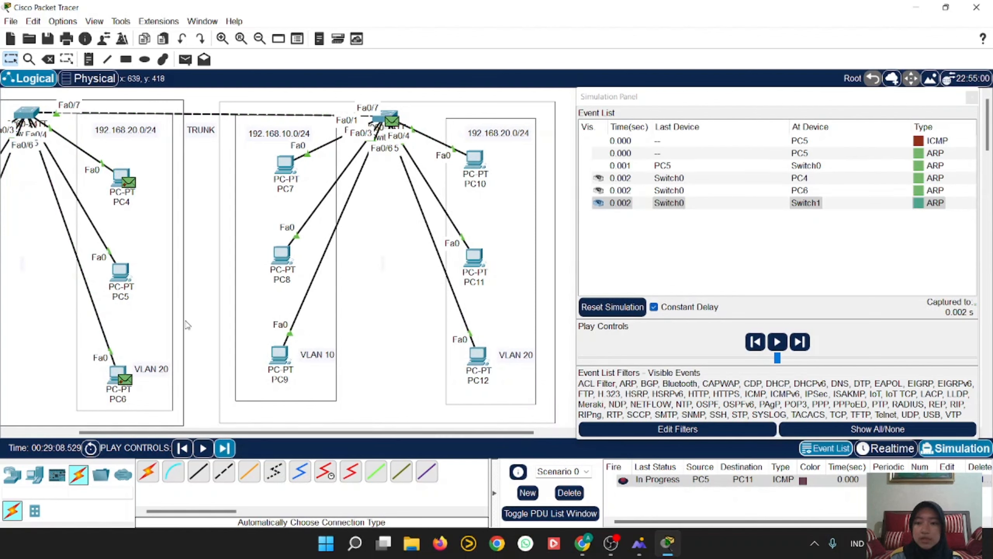
pyautogui.click(230, 447)
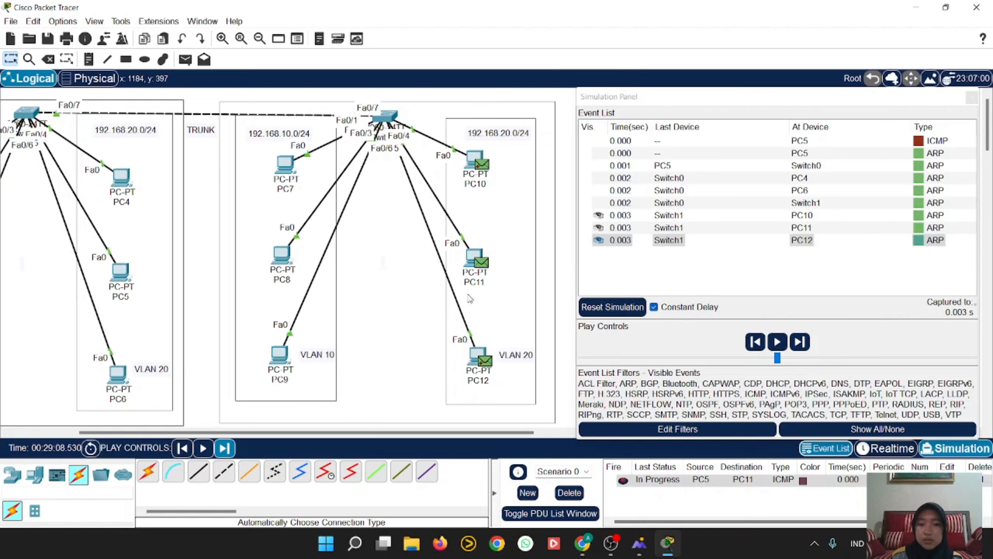
pyautogui.click(225, 449)
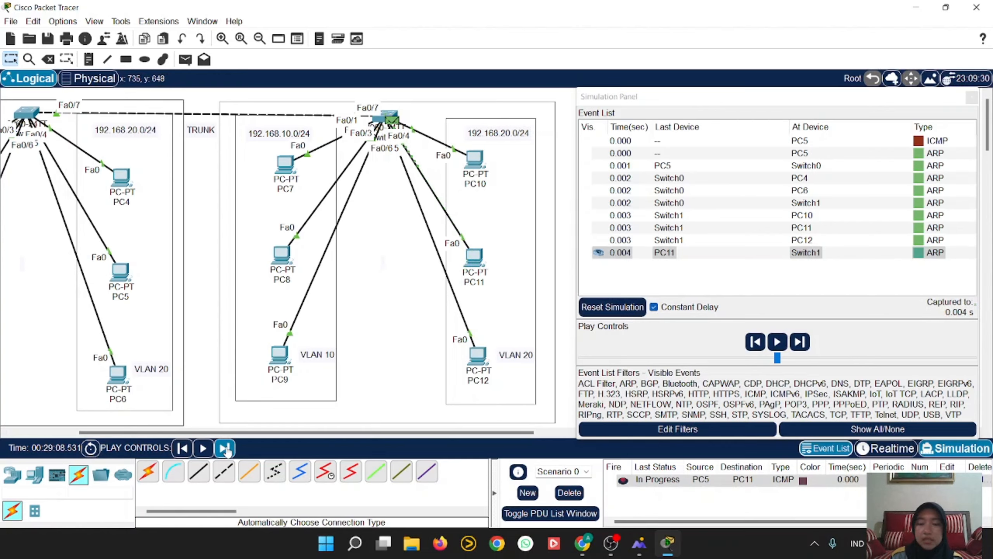
pyautogui.click(225, 448)
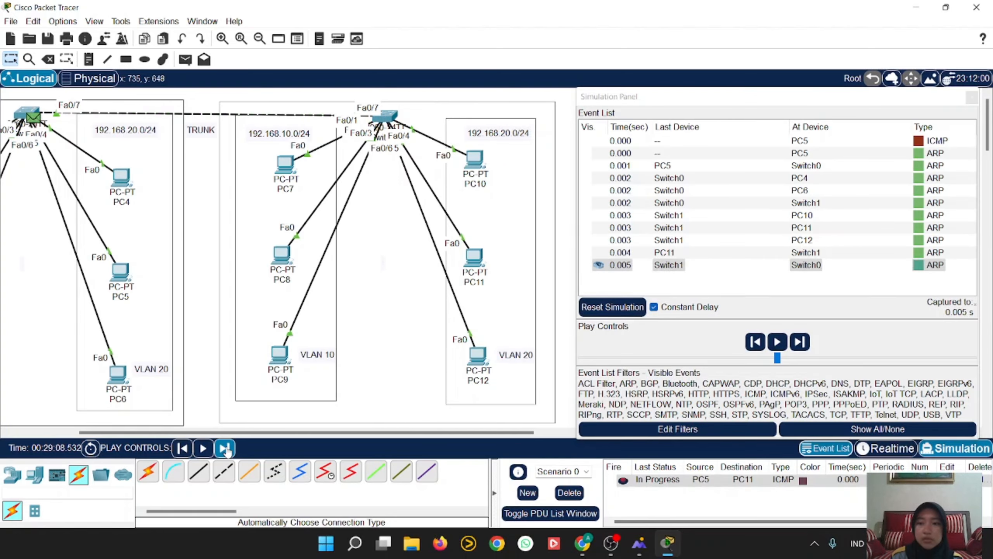
pyautogui.click(225, 449)
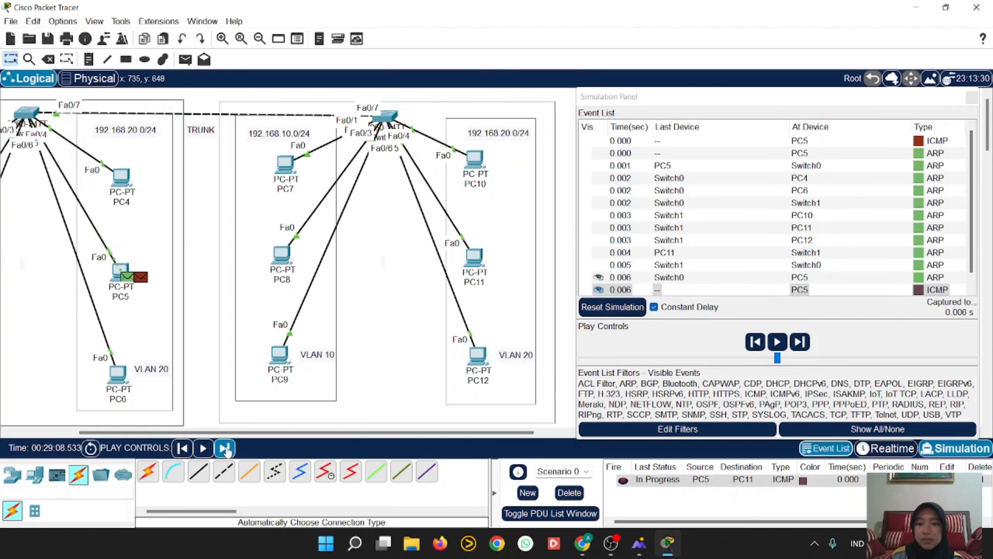
# Step the simulation forward through the ICMP exchange, following the packet from PC5 to PC11 and back to PC5.
pyautogui.scroll(-1, 918, 229)
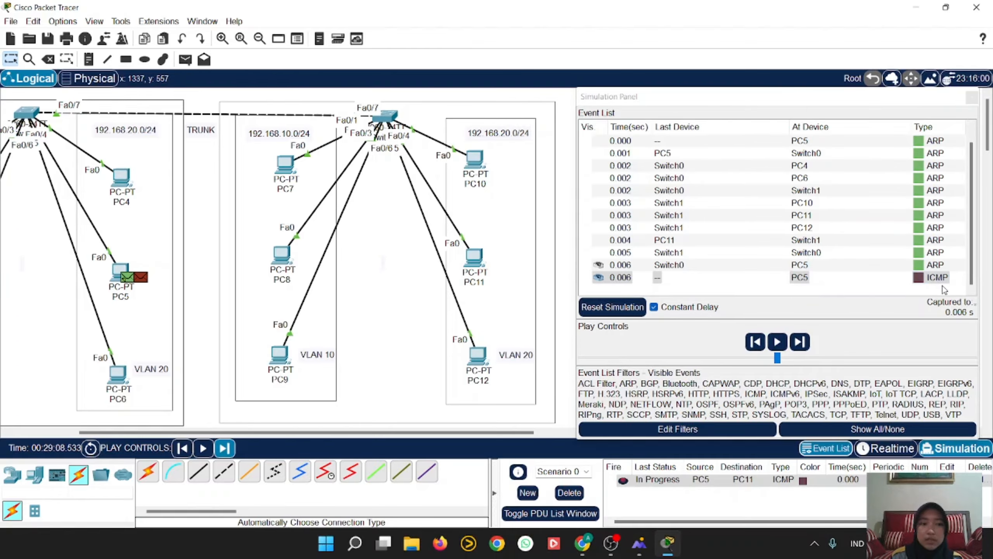
pyautogui.click(225, 448)
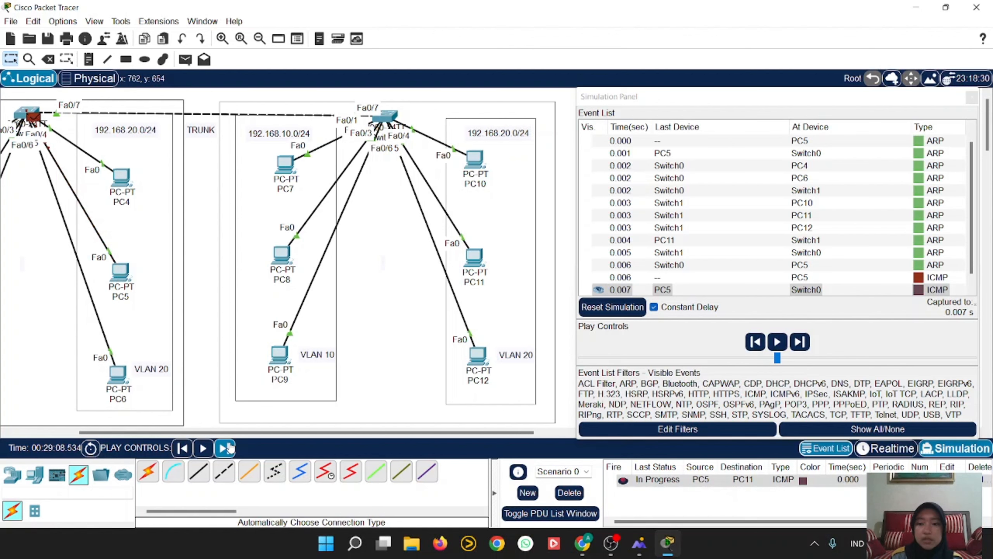
pyautogui.click(230, 447)
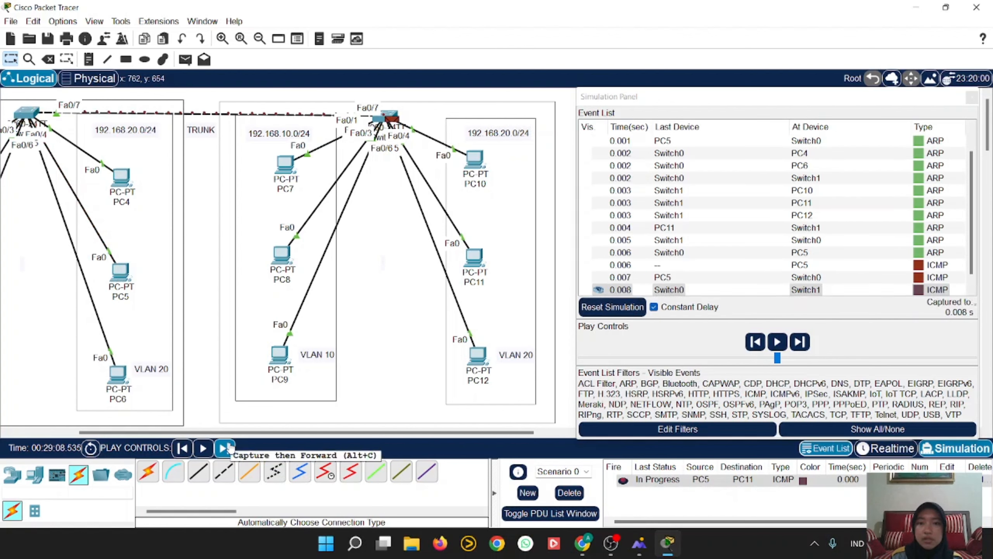
pyautogui.click(229, 448)
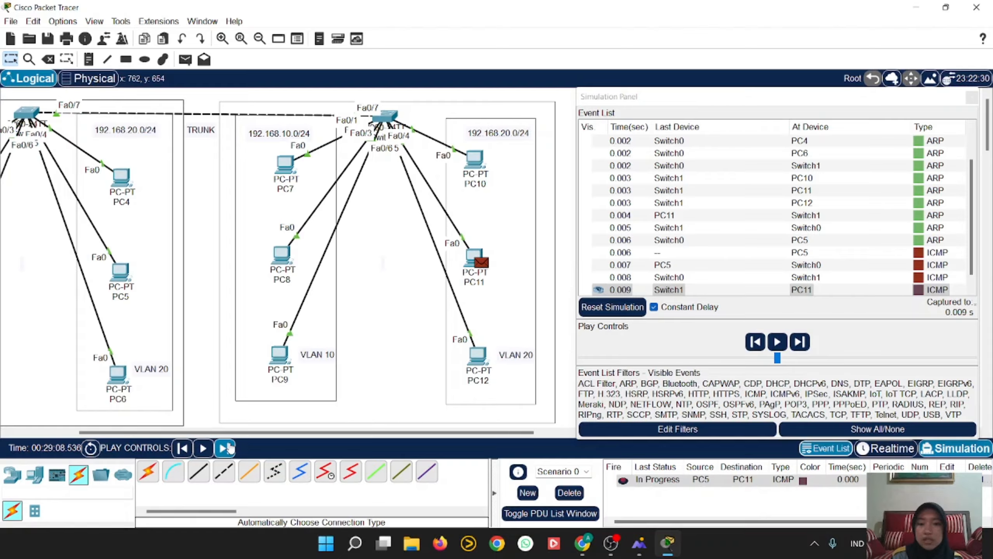
pyautogui.click(229, 448)
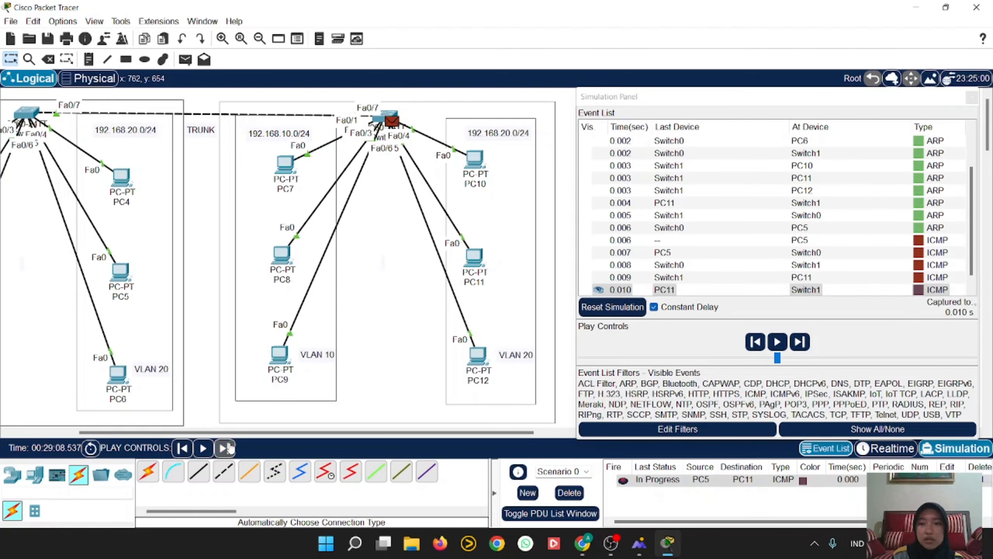
pyautogui.click(230, 448)
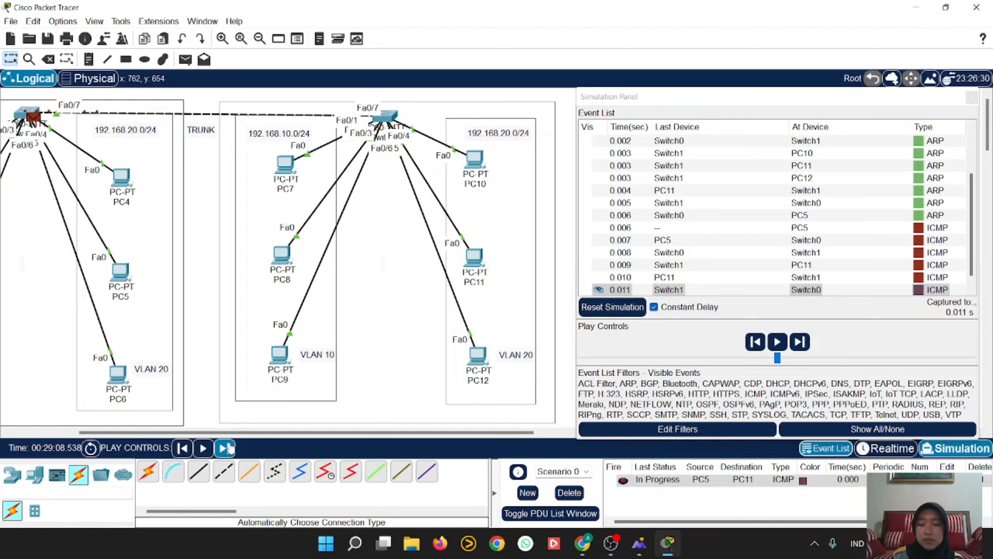
pyautogui.click(230, 448)
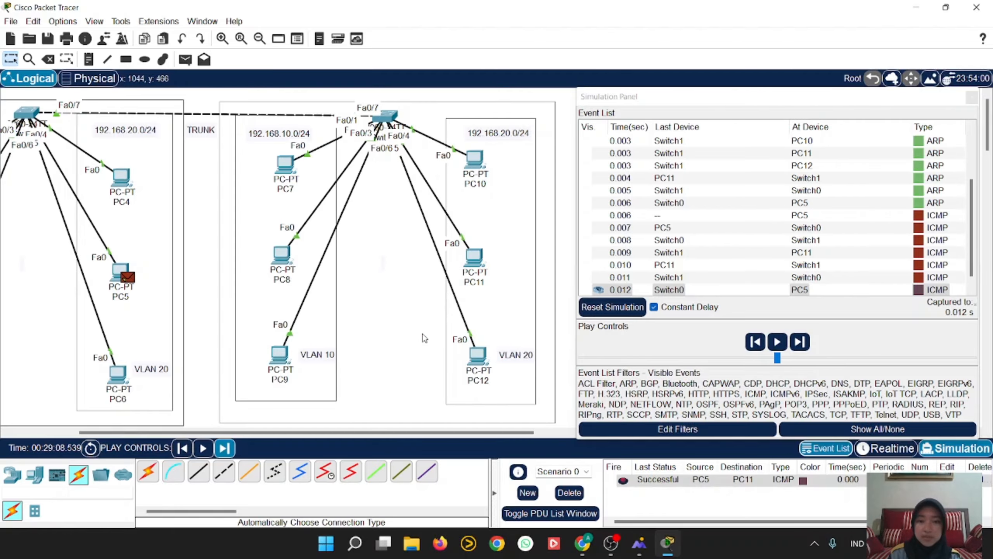
# Close the simulation event list, delete the PC5-to-PC11 test and return to realtime mode.
pyautogui.click(972, 97)
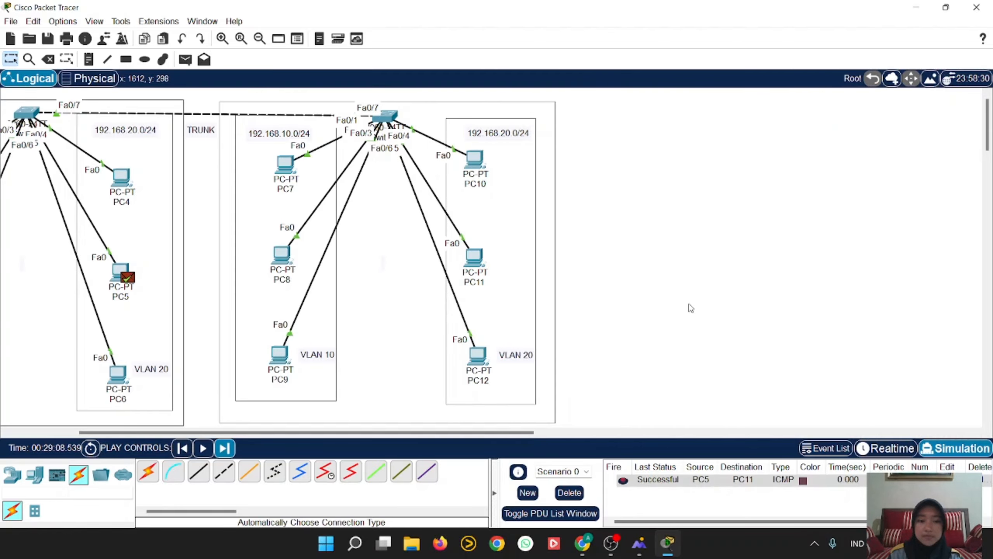
pyautogui.click(576, 487)
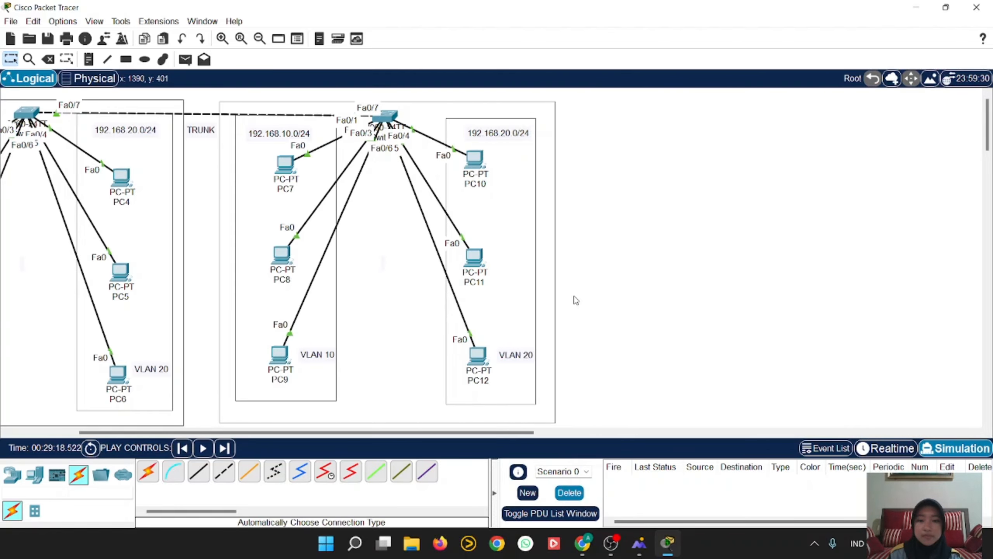
pyautogui.hotkey('shift', 'r')
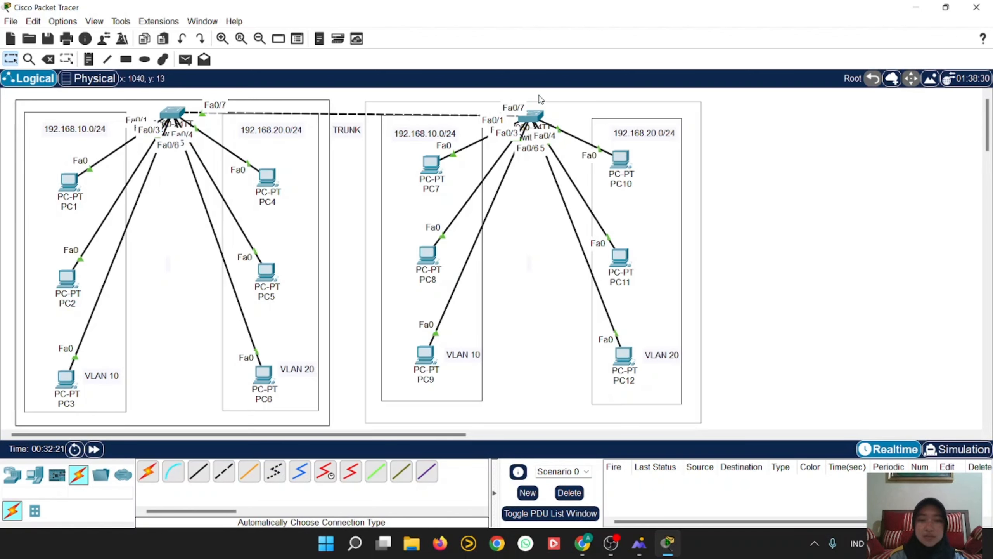
# Open Switch1's command line in a widened window and exit global configuration mode to the privileged prompt.
pyautogui.click(531, 115)
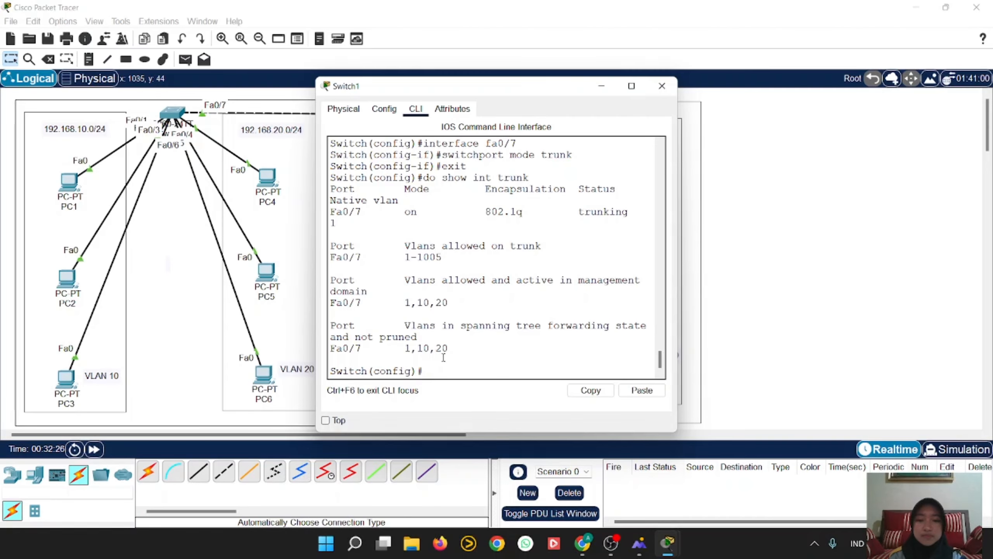
pyautogui.moveTo(678, 284); pyautogui.dragTo(886, 297)
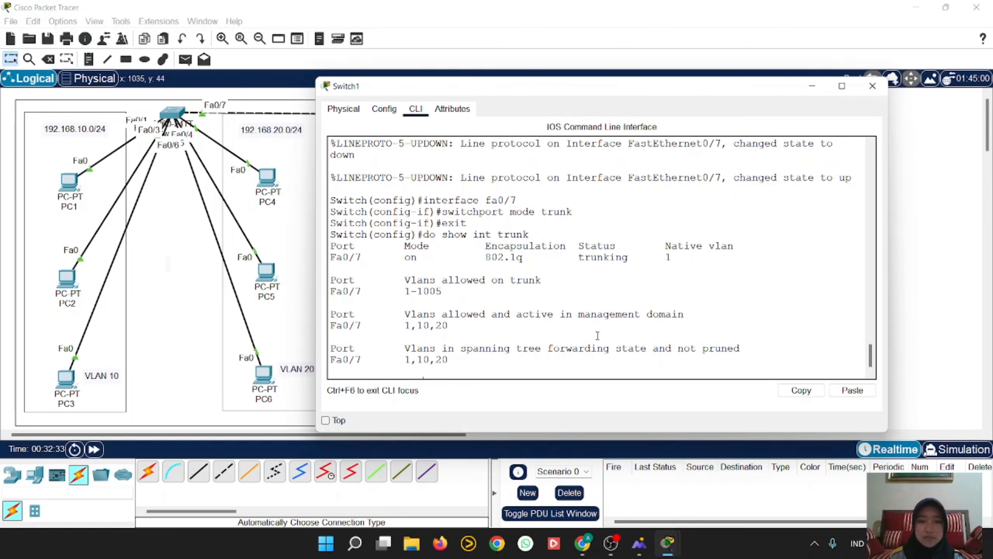
pyautogui.press('Return')
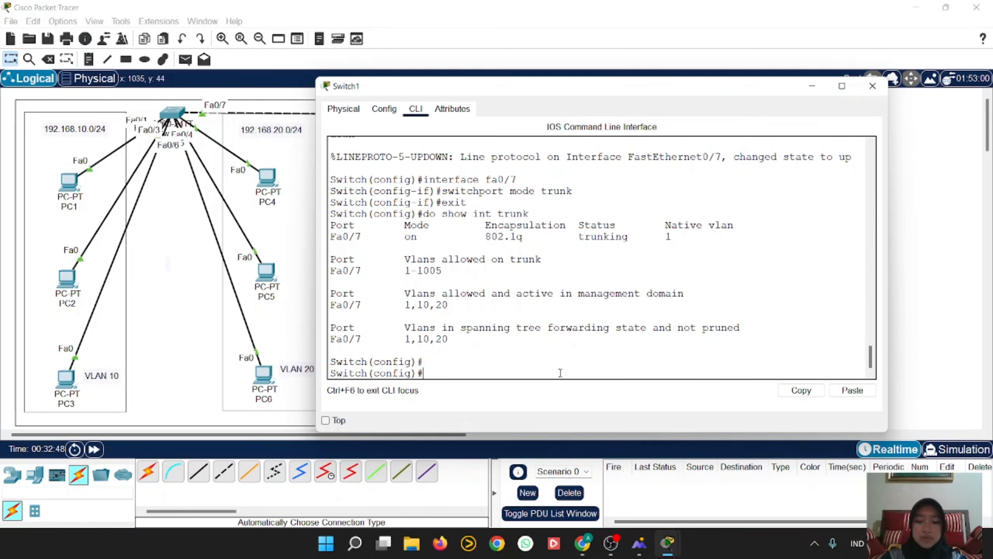
pyautogui.write('exit')
pyautogui.press('Return')
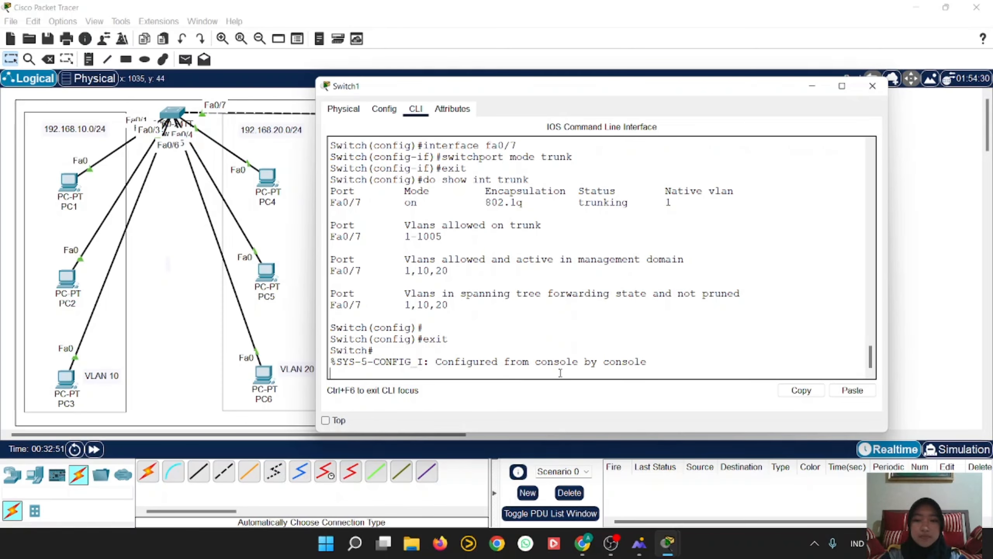
pyautogui.press('Return')
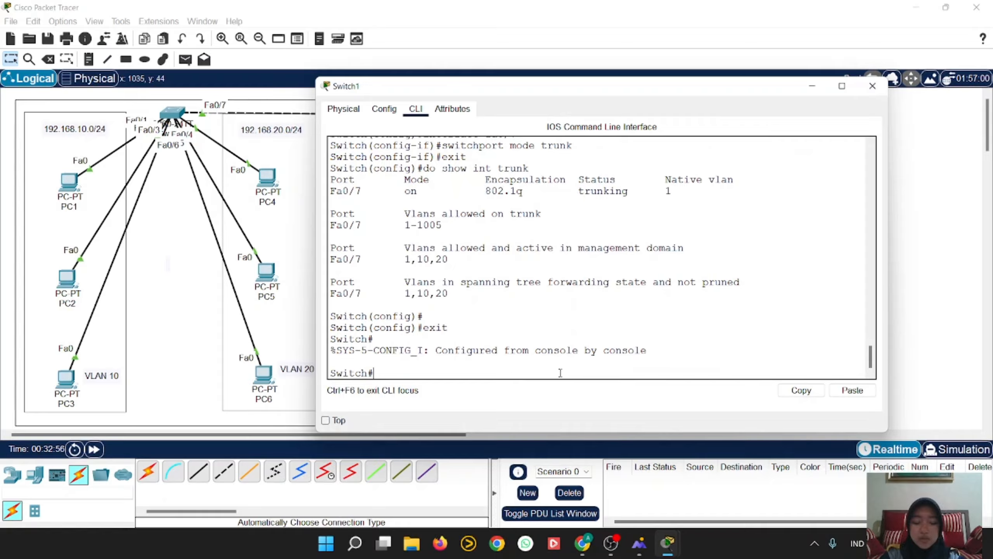
# Display Switch1's trunk status from the privileged prompt with show interface trunk.
pyautogui.write('show')
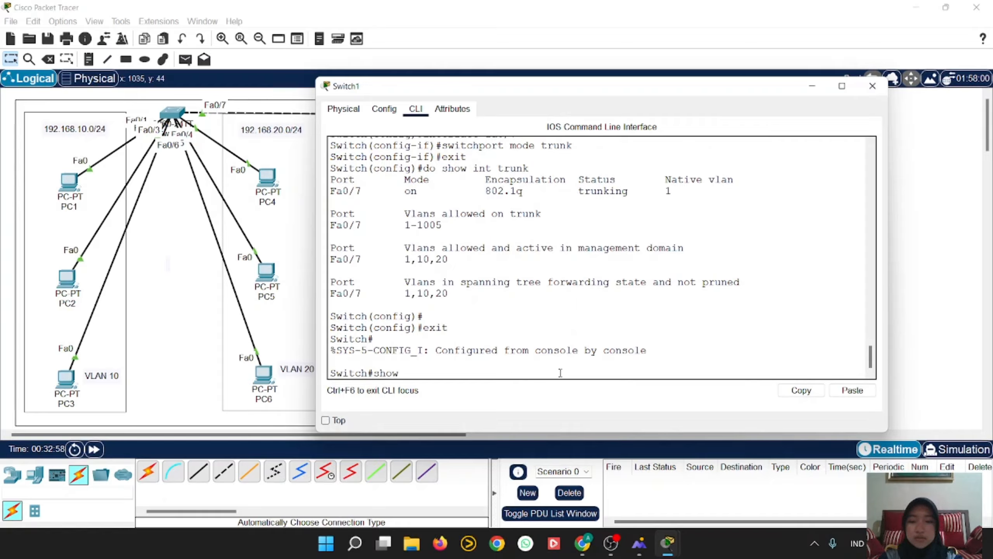
pyautogui.write(' inter')
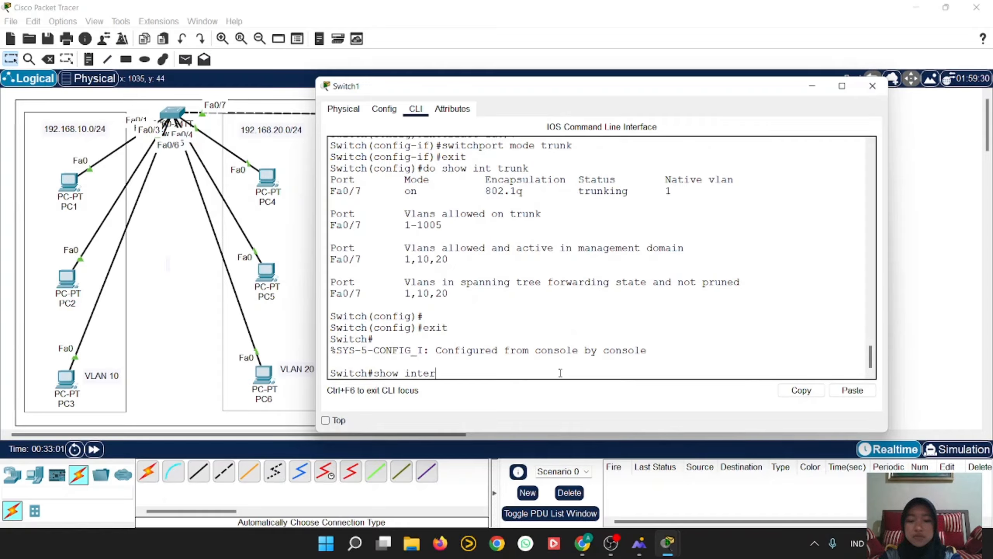
pyautogui.write('face trunk')
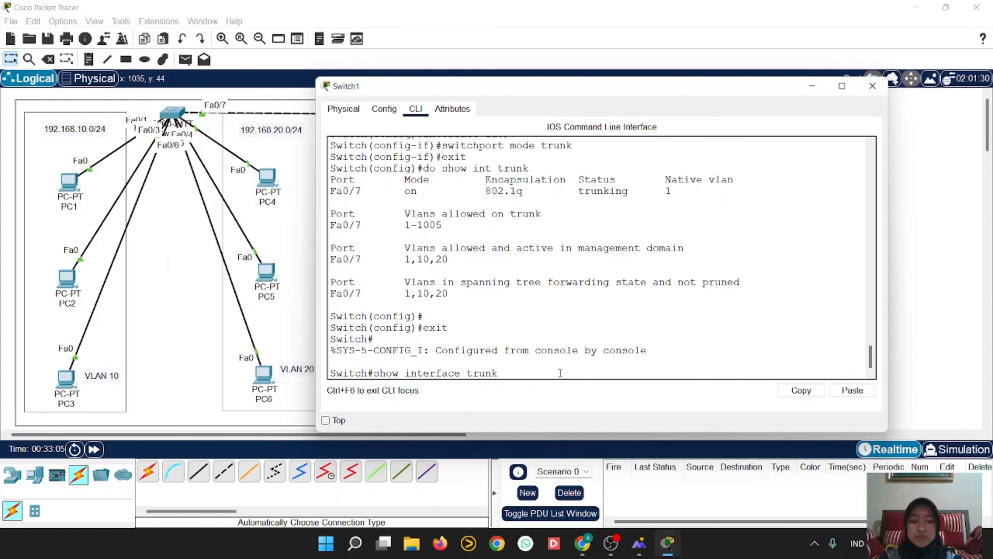
pyautogui.press('Return')
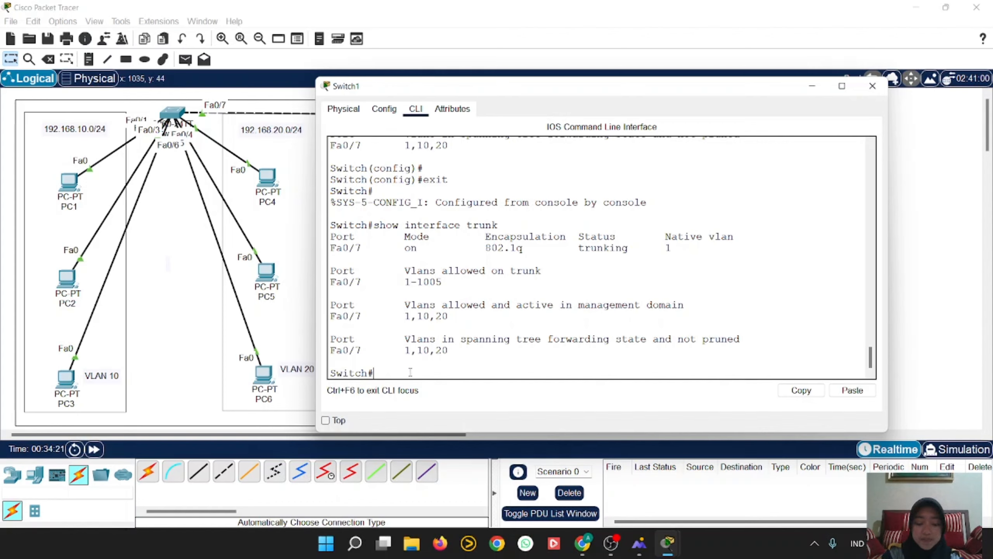
# Enter global configuration mode on Switch1 with conf t and open interface fa0/7 for configuration.
pyautogui.write('con')
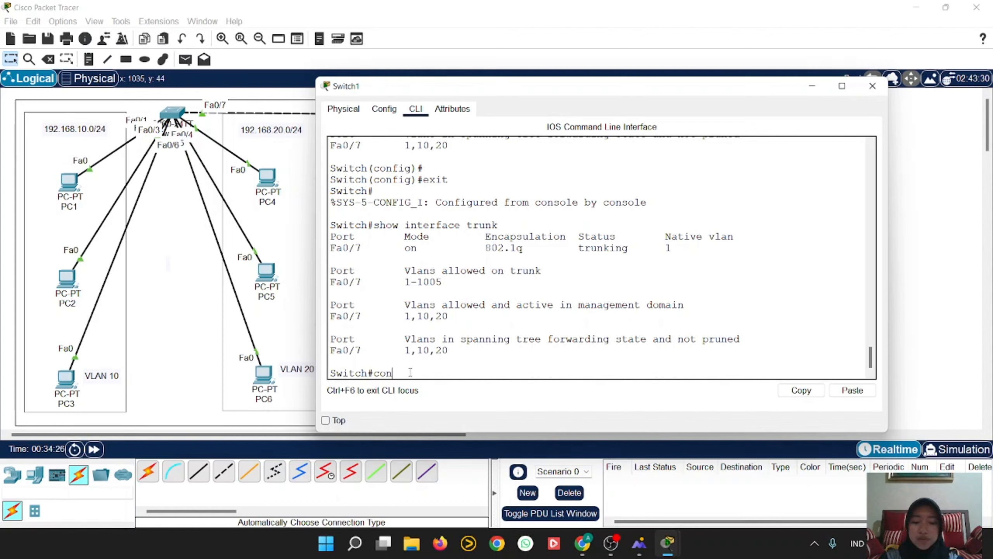
pyautogui.write('f t')
pyautogui.press('Return')
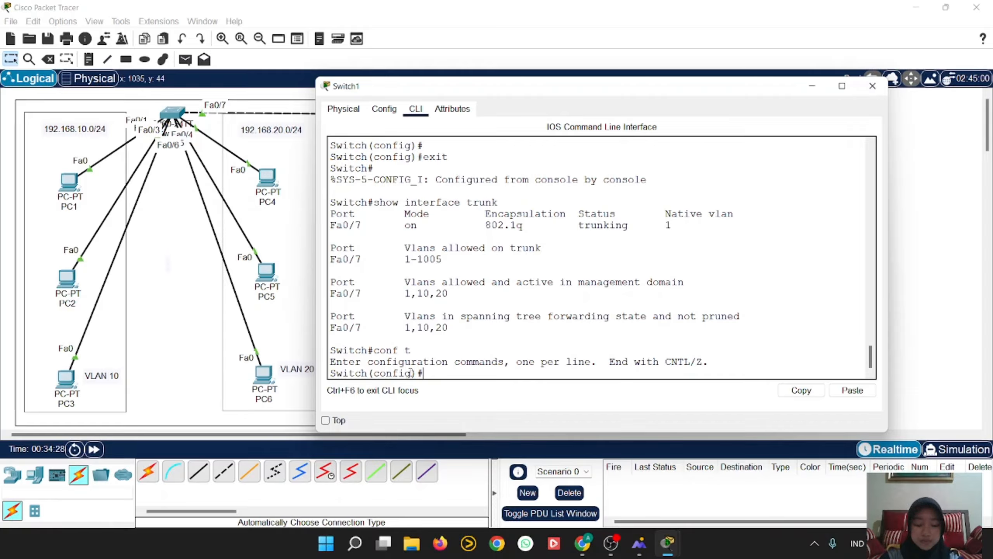
pyautogui.write('interf')
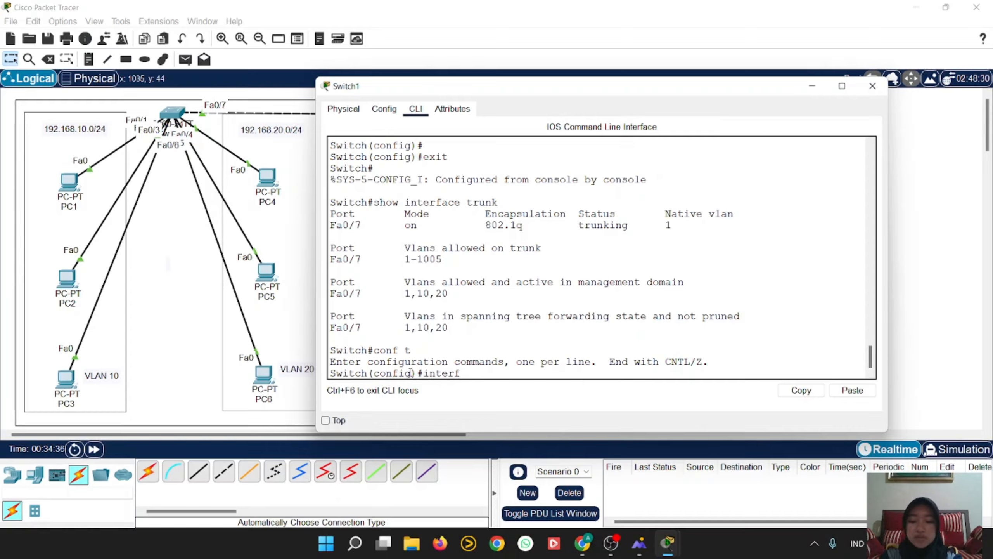
pyautogui.write('ace fa0')
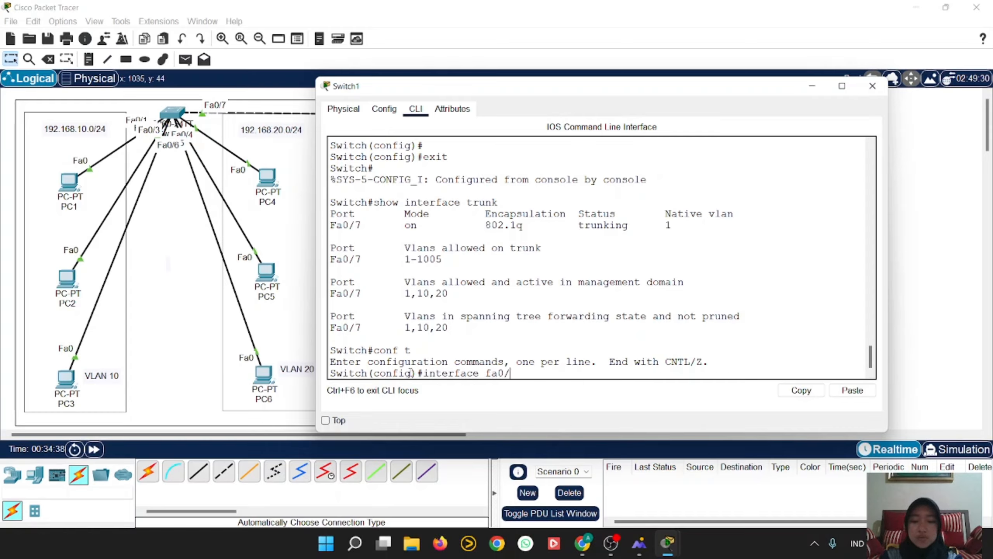
pyautogui.write('/7')
pyautogui.press('Return')
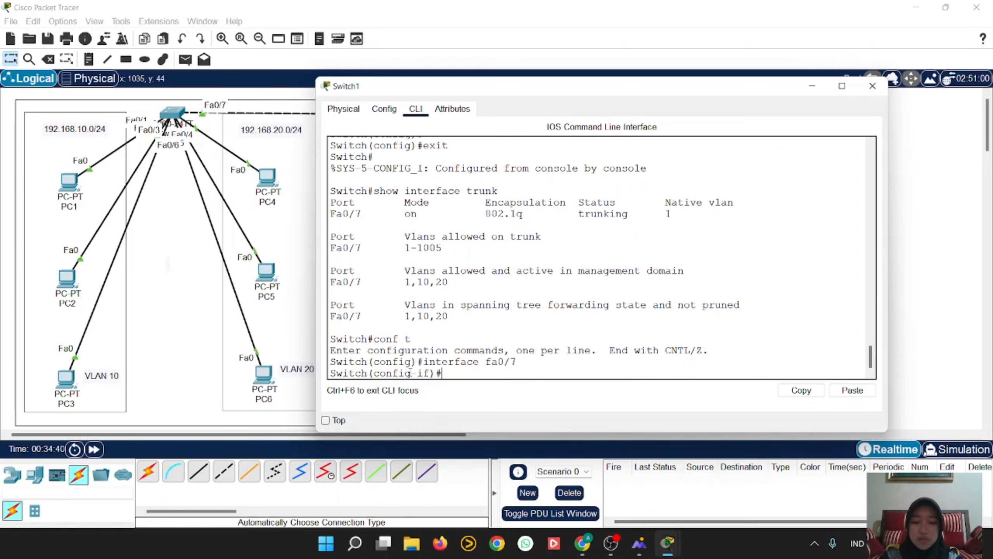
# Restrict the fa0/7 trunk with switchport trunk allowed vlan 10,20 and exit interface configuration.
pyautogui.write('switchport')
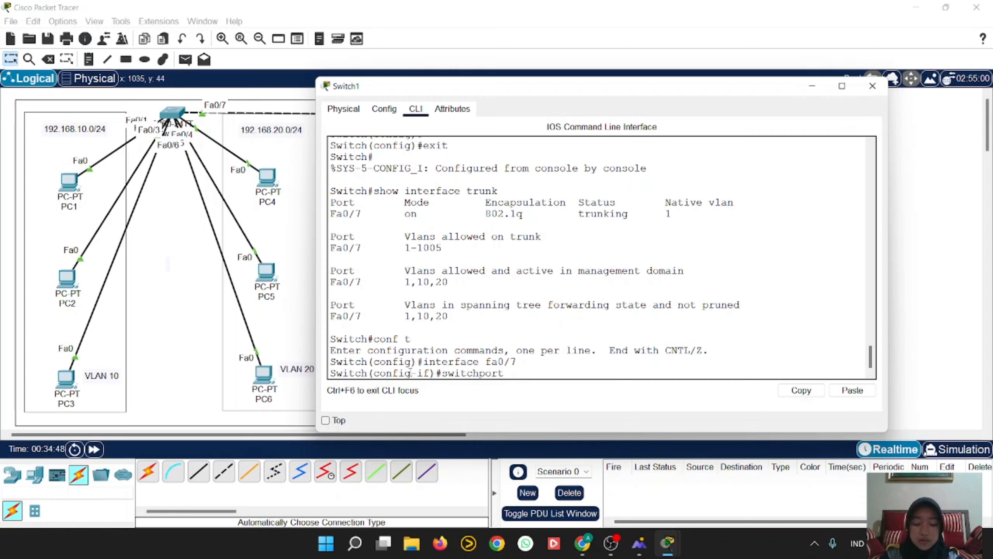
pyautogui.write(' trunk ')
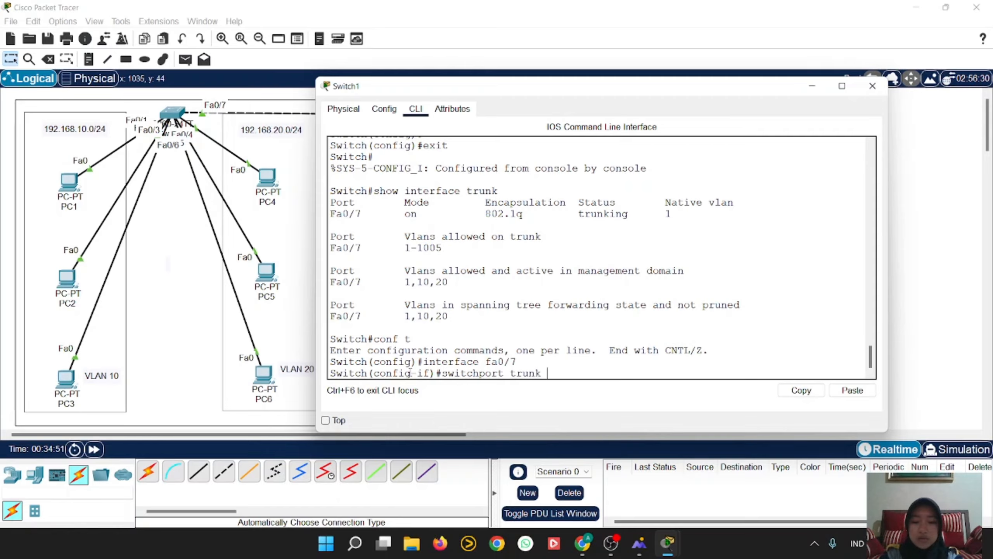
pyautogui.write('allowed')
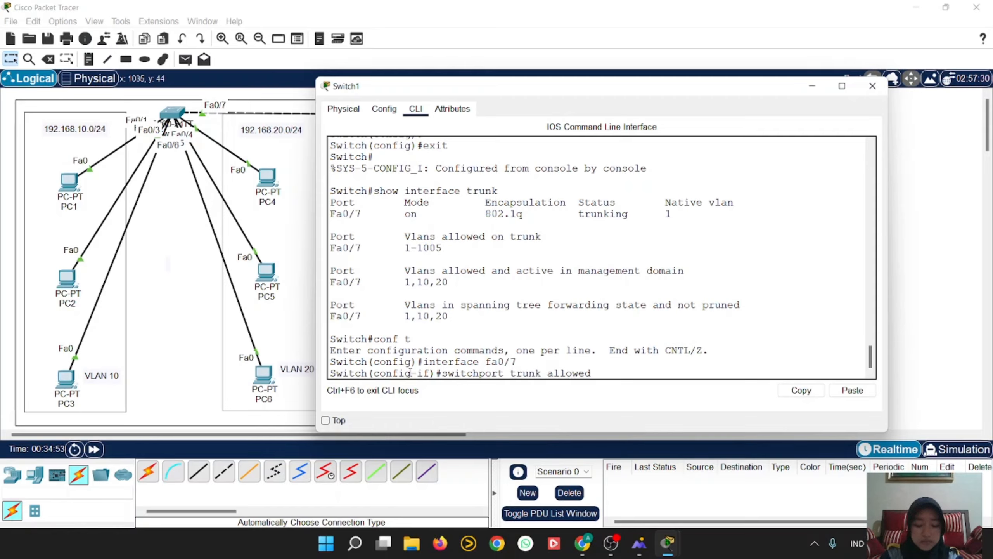
pyautogui.write(' vlan')
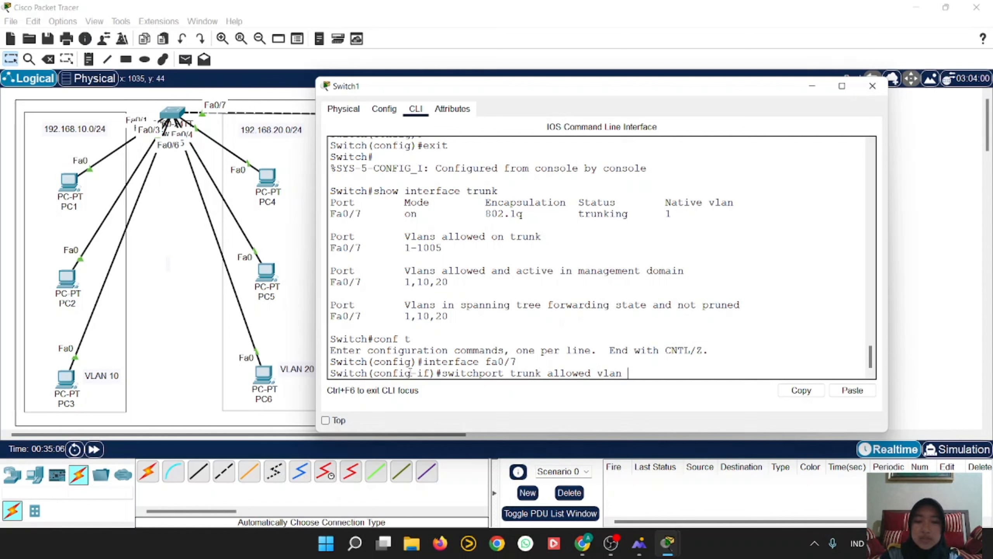
pyautogui.write('10,20')
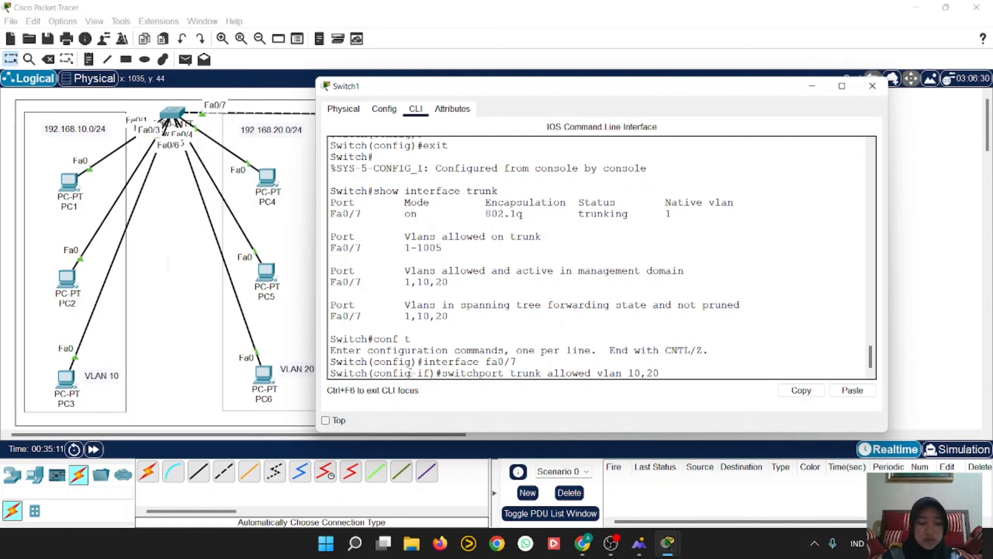
pyautogui.press('Return')
pyautogui.write('exi')
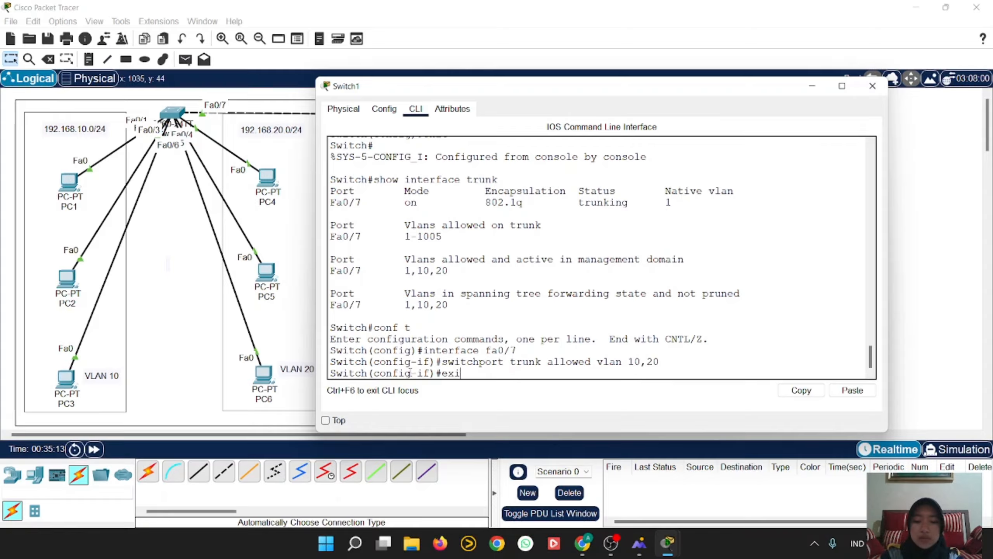
pyautogui.write('t')
pyautogui.press('Return')
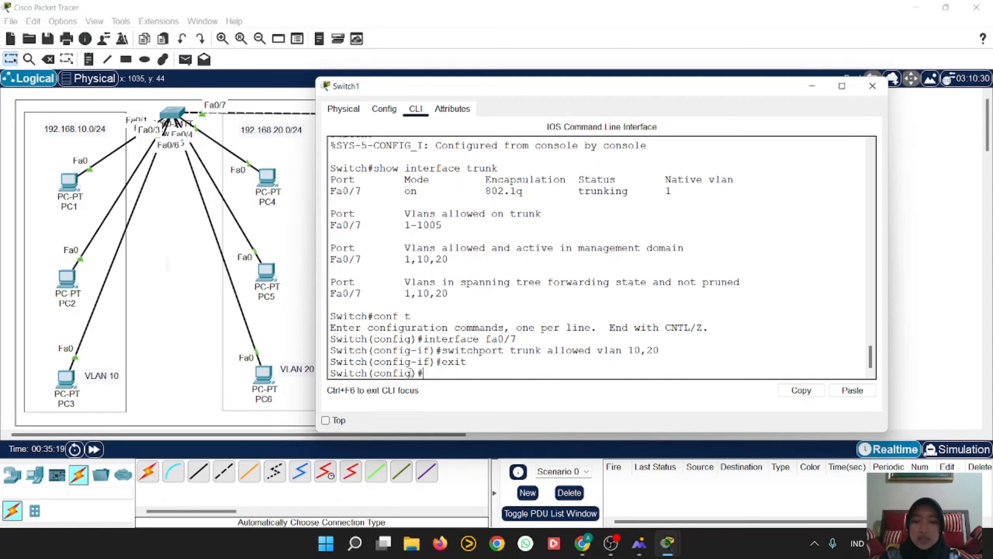
# Check the allowed VLANs with do show interface trunk in global configuration mode, and close Switch1's window.
pyautogui.write('do show')
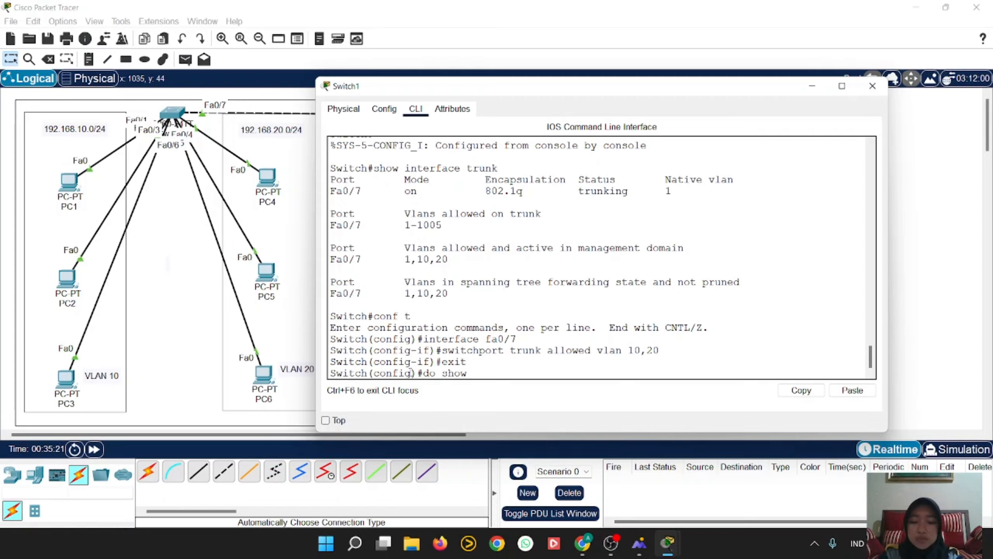
pyautogui.write(' interfac')
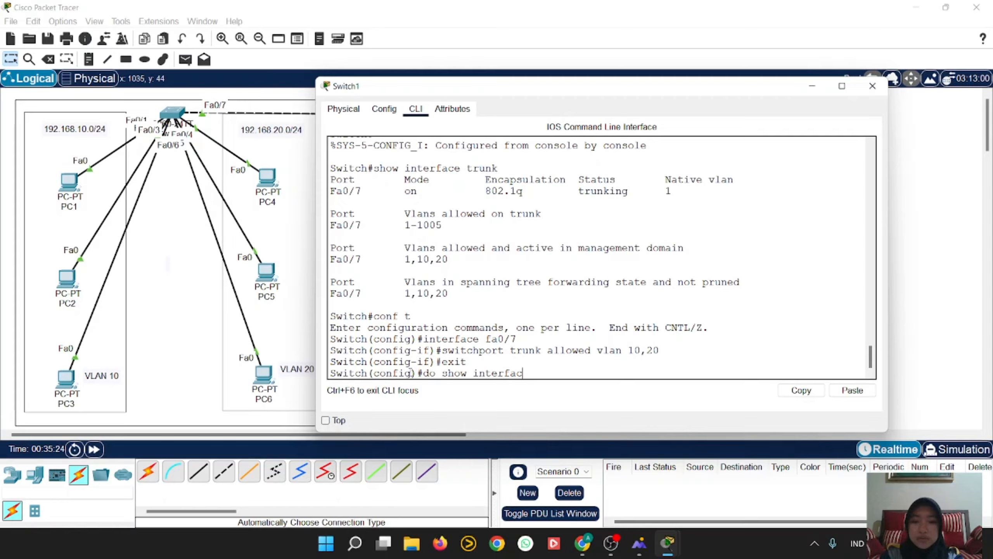
pyautogui.write('e trunk')
pyautogui.press('Return')
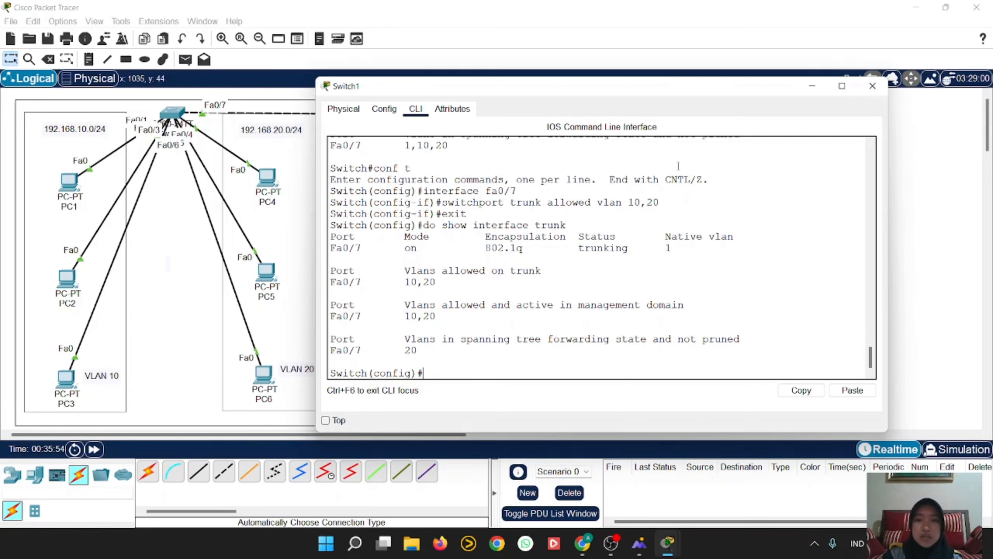
pyautogui.click(873, 86)
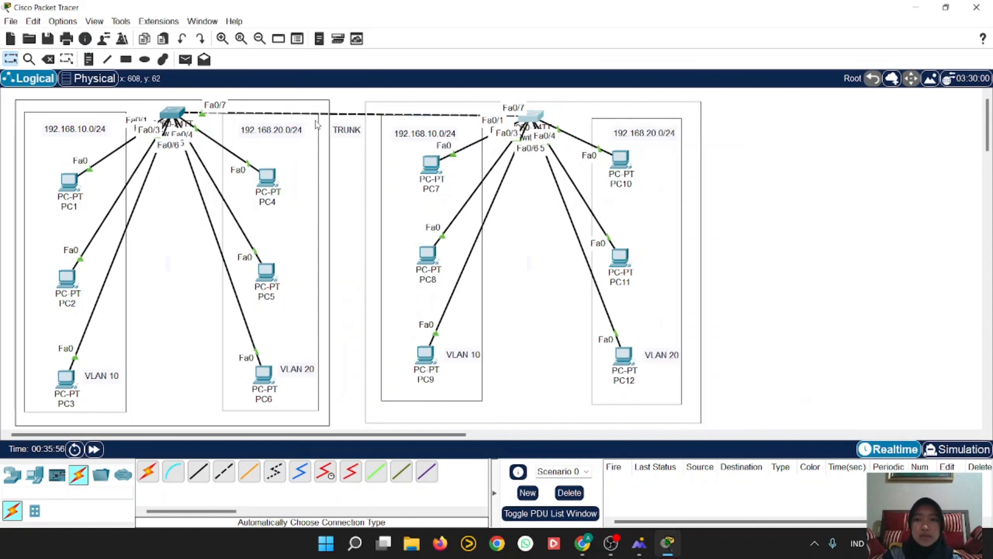
# Test VLAN 10 connectivity with a simple PDU from PC3 to PC9, and delete the test scenario.
pyautogui.click(185, 59)
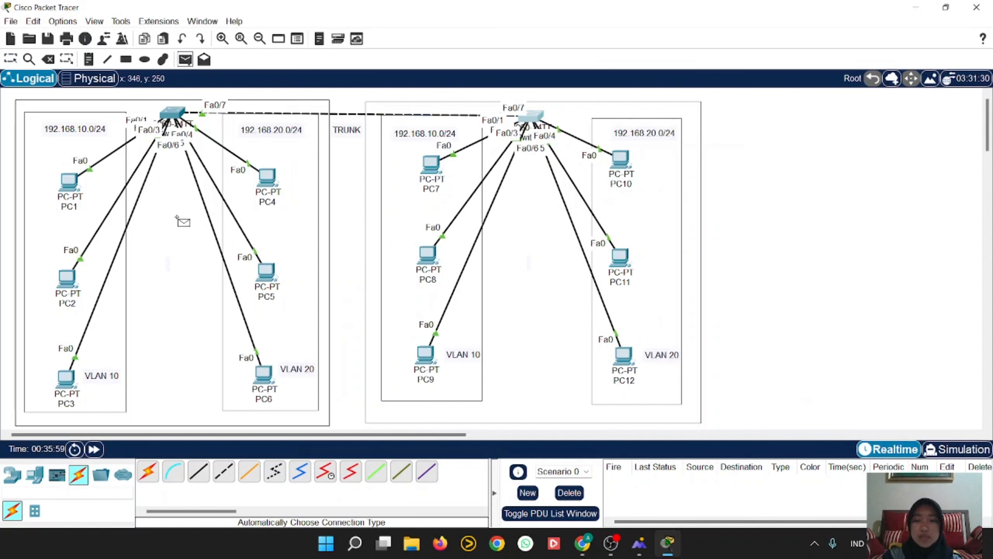
pyautogui.click(66, 373)
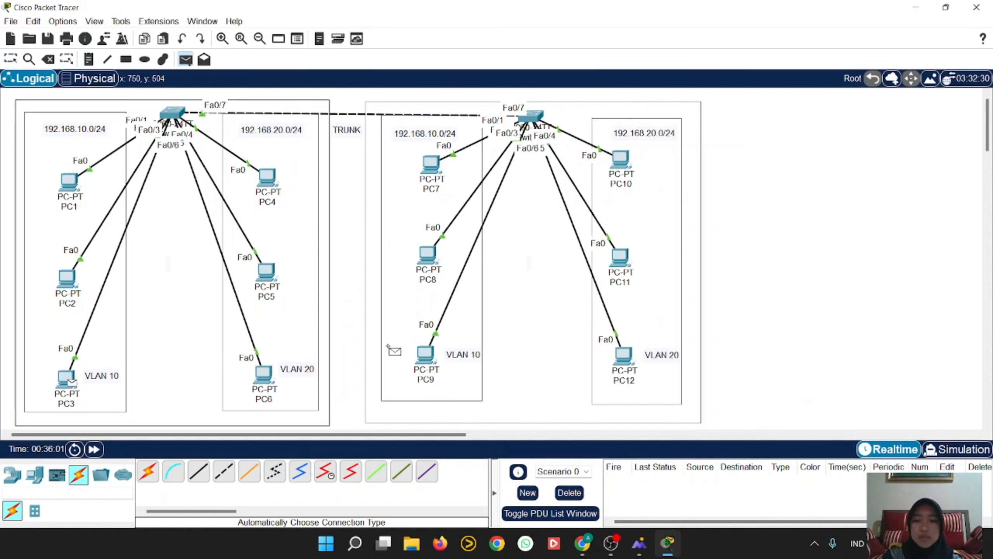
pyautogui.click(425, 354)
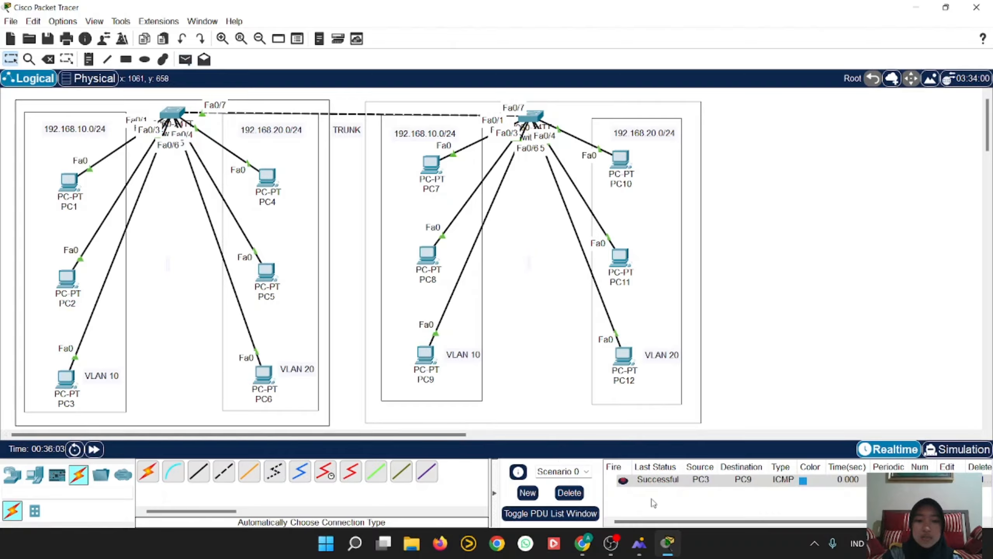
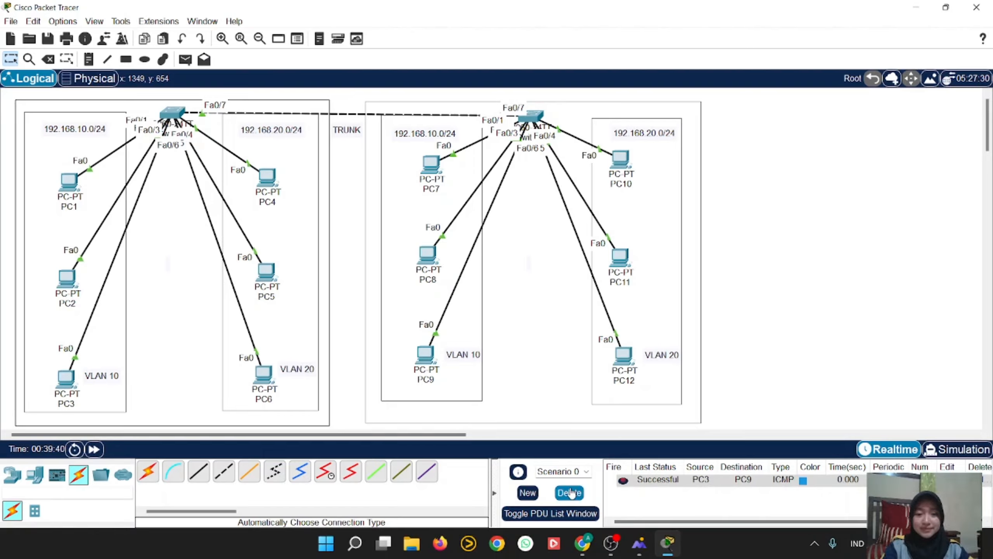
pyautogui.click(569, 492)
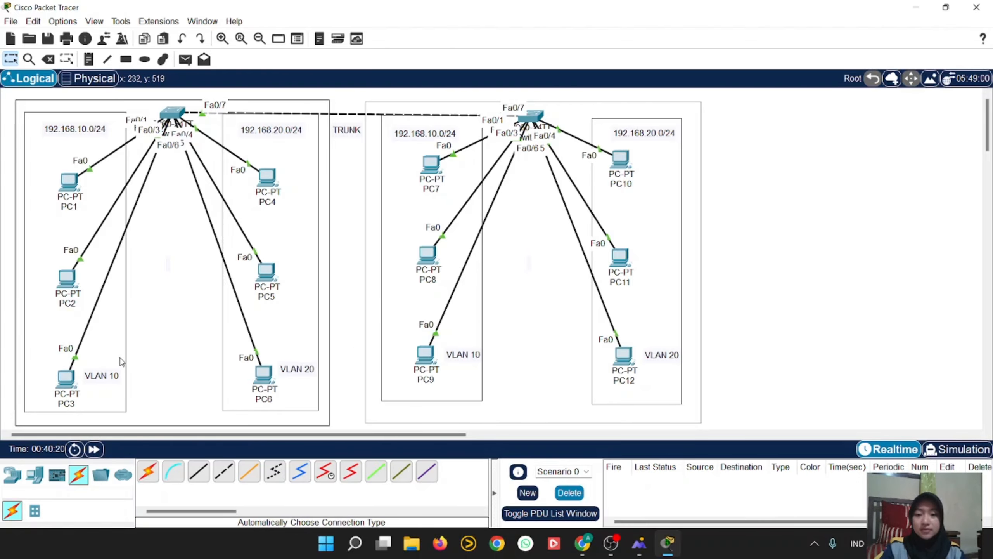
# Place a third 2960 switch in the empty workspace beside the second network, level with the existing switches.
pyautogui.hscroll(2, 337, 335)
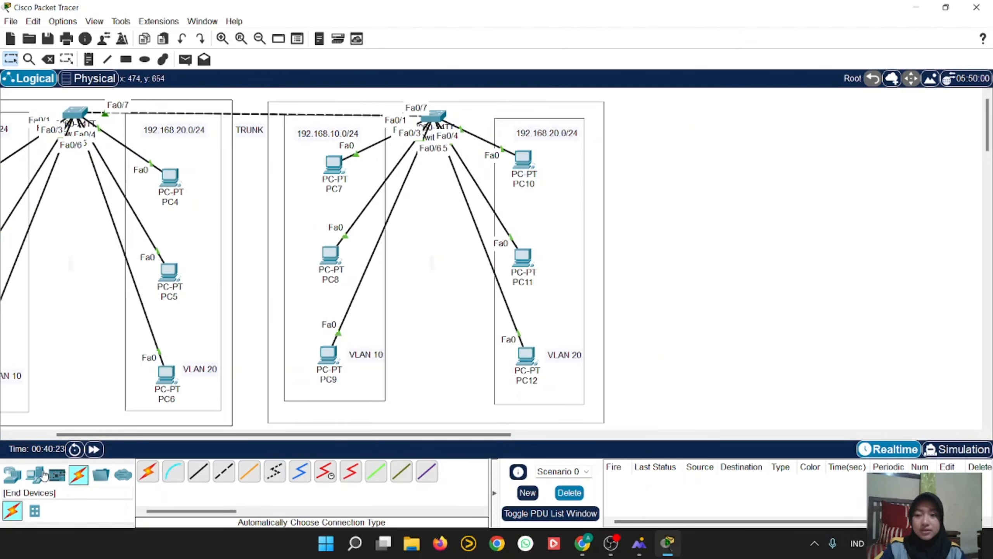
pyautogui.click(11, 474)
pyautogui.click(34, 510)
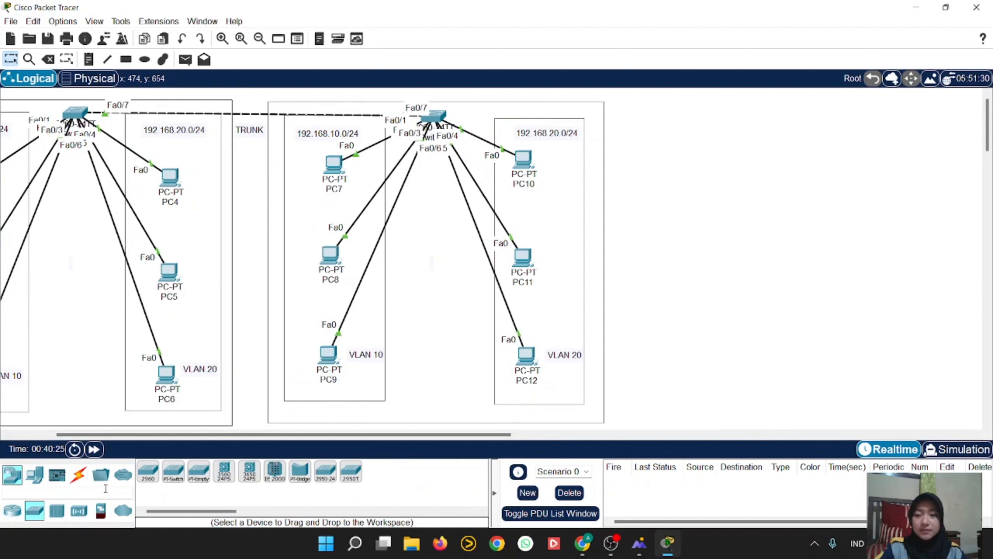
pyautogui.click(148, 471)
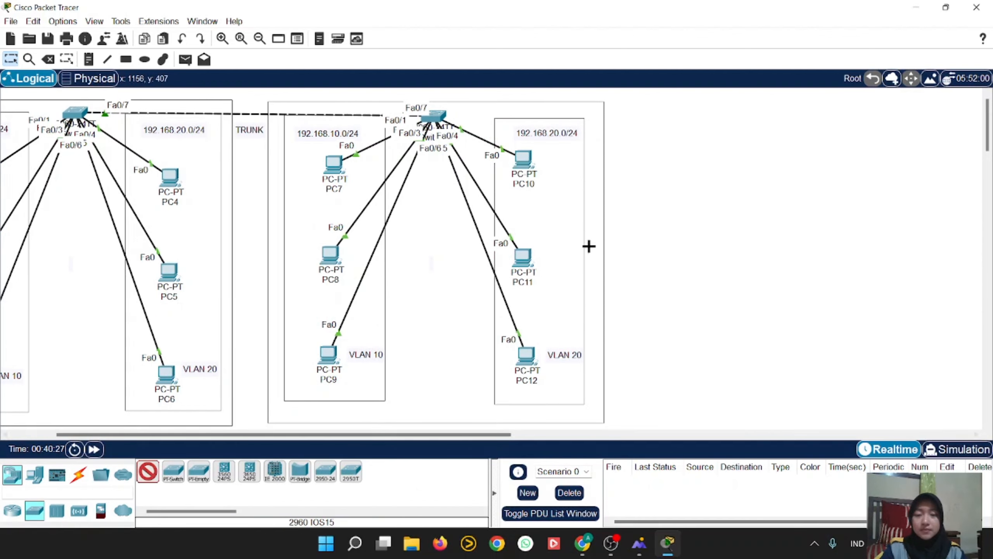
pyautogui.click(791, 106)
# Place six PCs around Switch2: a column of three on its left side and a column of three on its right.
pyautogui.click(35, 475)
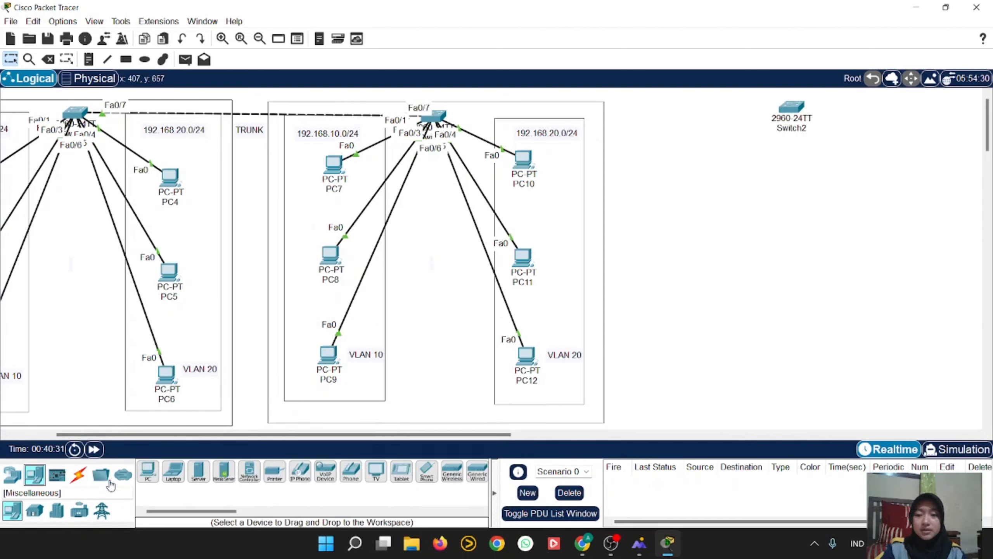
pyautogui.click(148, 471)
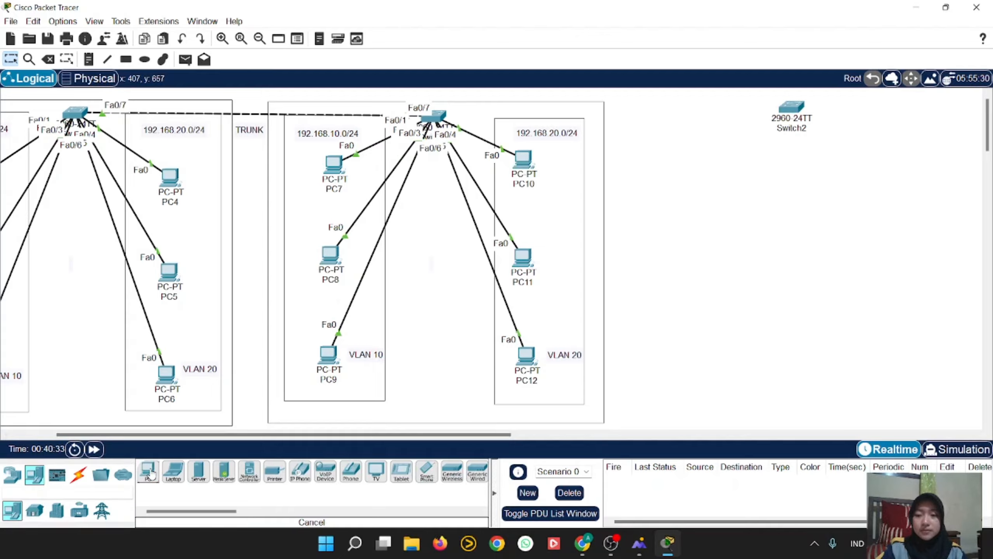
pyautogui.click(658, 160)
pyautogui.click(657, 244)
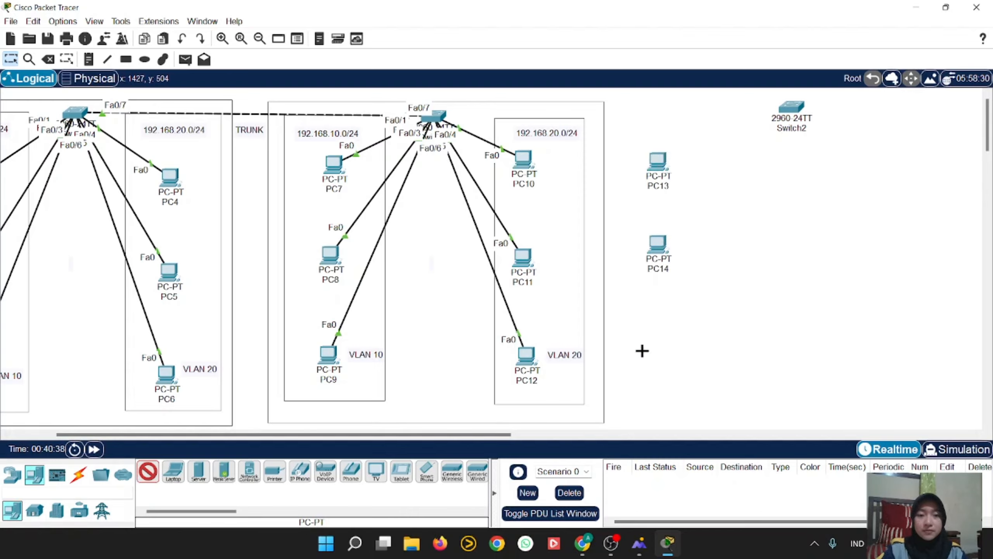
pyautogui.click(658, 356)
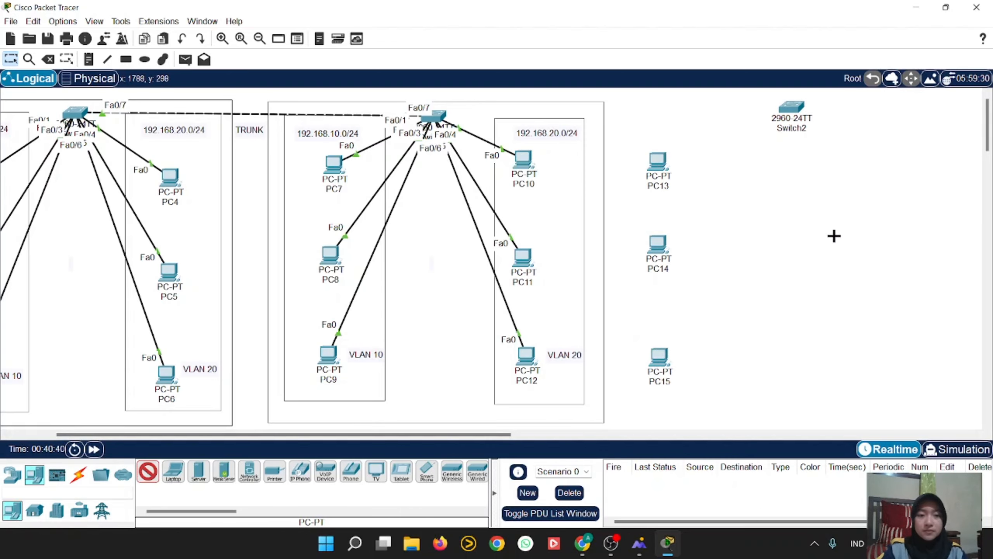
pyautogui.click(904, 165)
pyautogui.click(901, 254)
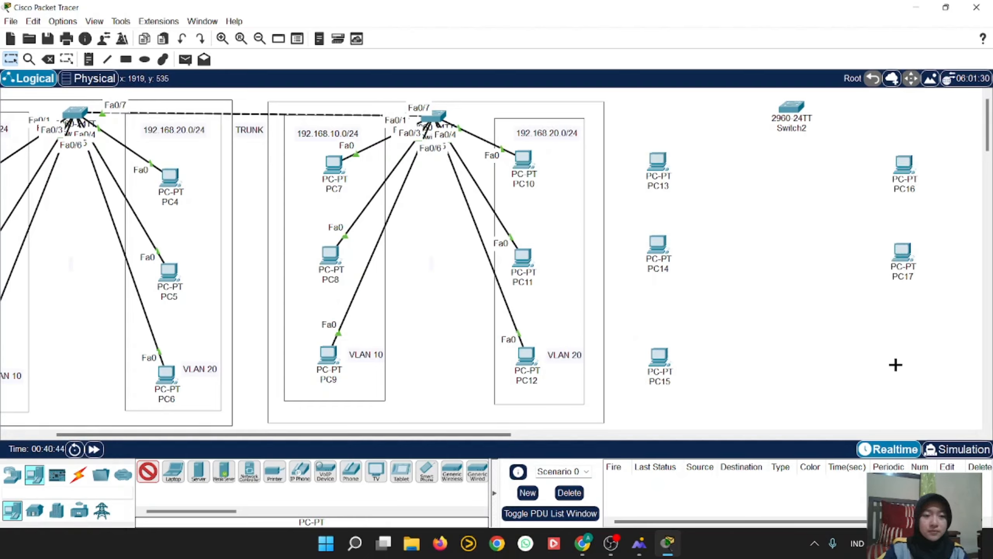
pyautogui.click(903, 364)
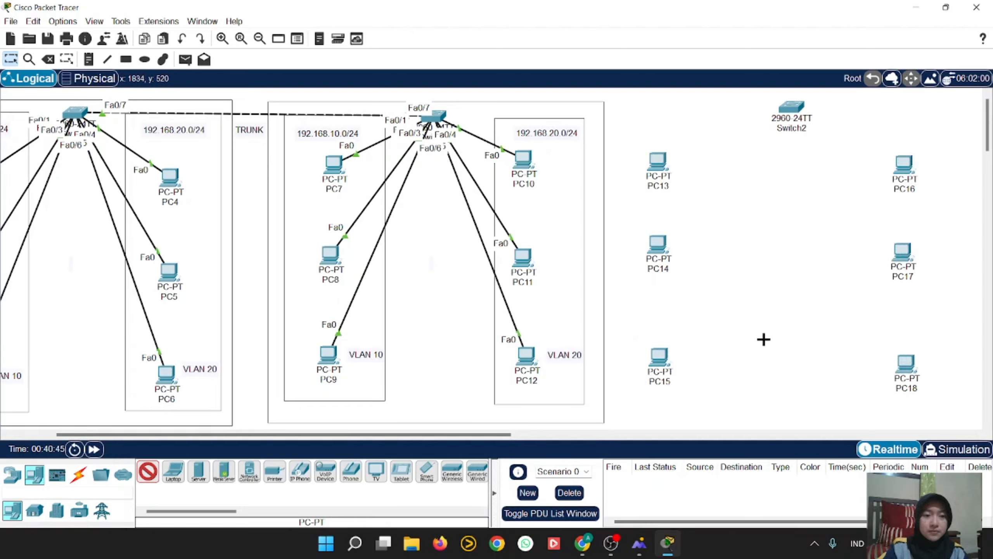
# Connect PC13, PC14 and PC15 to Switch2, in that order, using the automatic connection type.
pyautogui.click(78, 474)
pyautogui.click(148, 471)
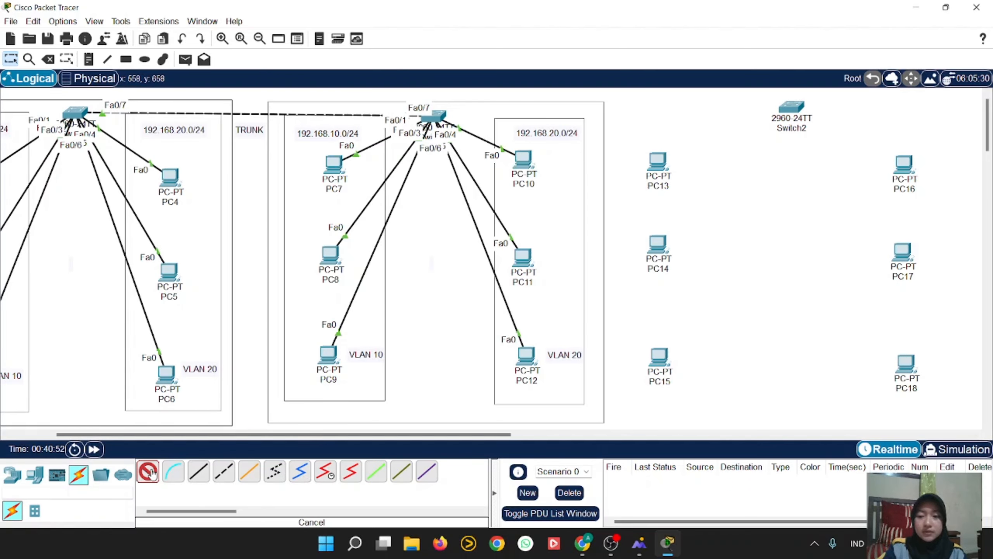
pyautogui.click(664, 157)
pyautogui.click(791, 107)
pyautogui.click(661, 243)
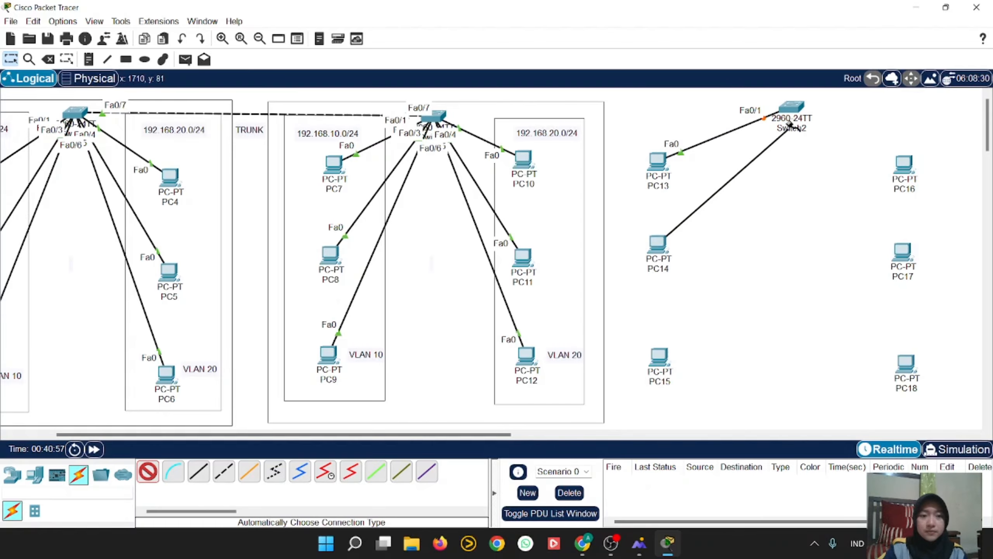
pyautogui.click(790, 108)
pyautogui.click(660, 355)
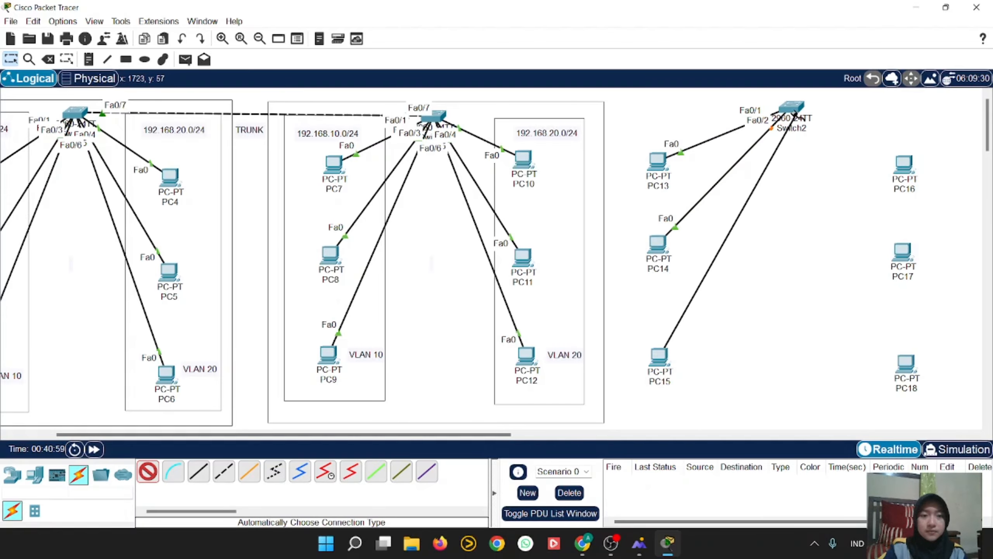
pyautogui.click(790, 109)
# Connect PC16, PC17 and PC18 to Switch2, in that order, with automatically chosen cables.
pyautogui.click(903, 166)
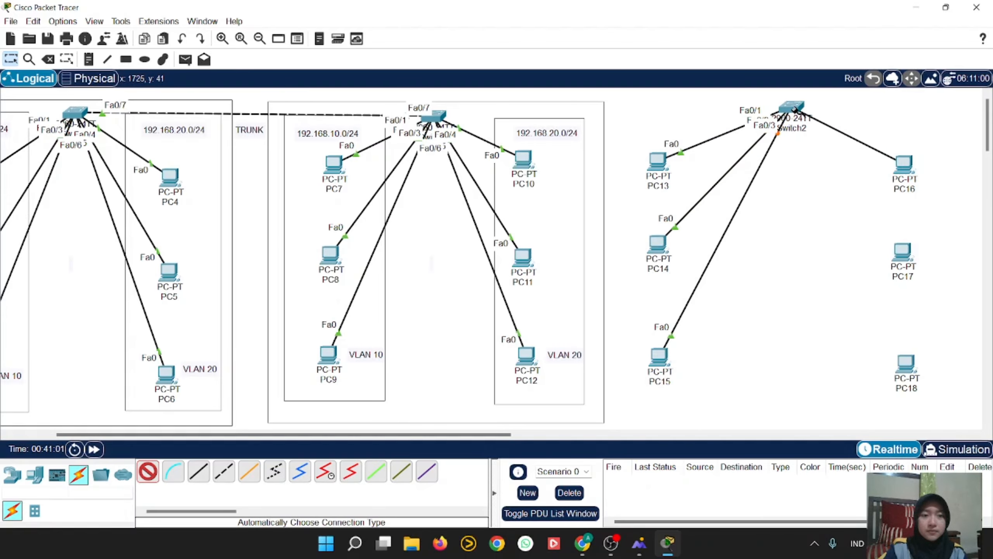
pyautogui.click(790, 110)
pyautogui.click(902, 252)
pyautogui.click(791, 110)
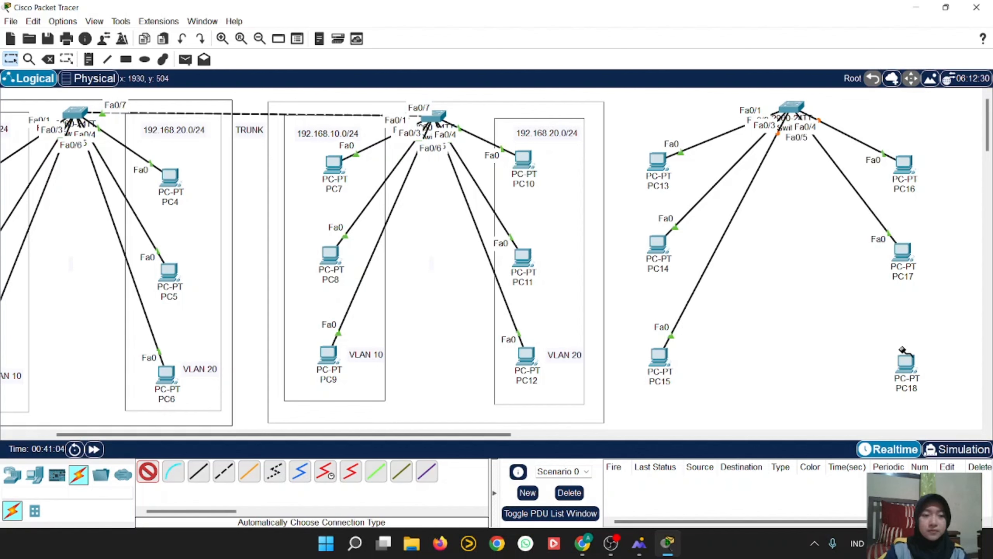
pyautogui.click(905, 354)
pyautogui.click(791, 109)
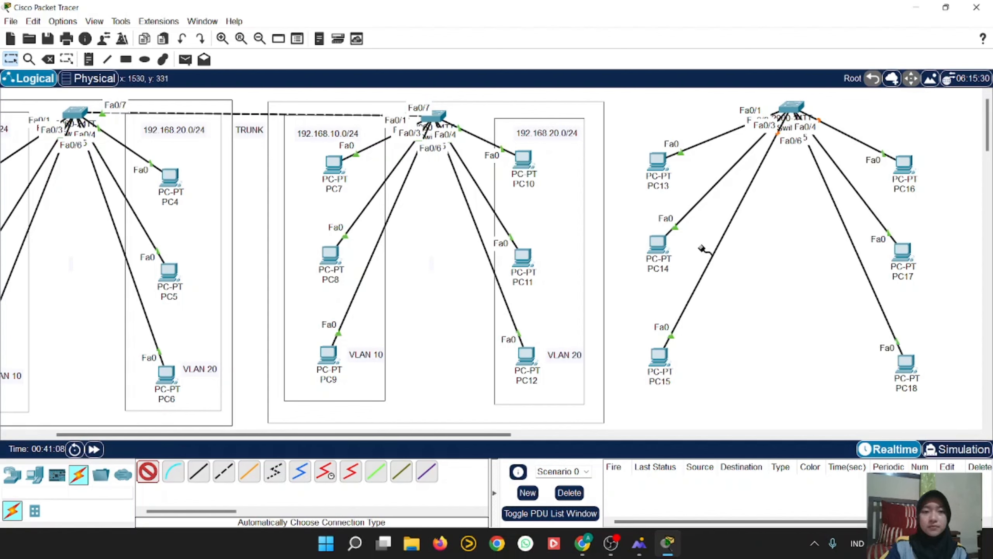
# Link Switch2 to the second network's switch with an automatically chosen cable, and leave cabling mode.
pyautogui.click(792, 106)
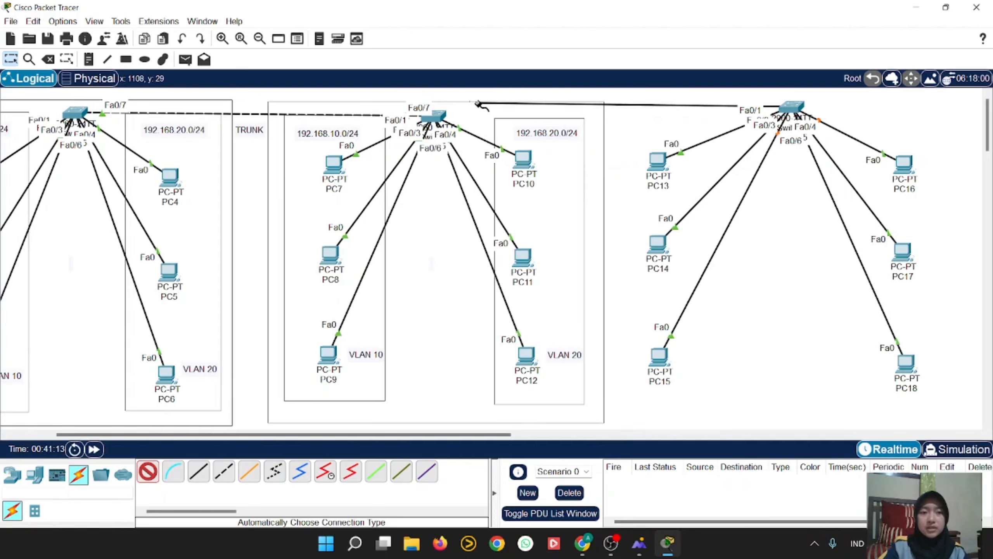
pyautogui.click(436, 115)
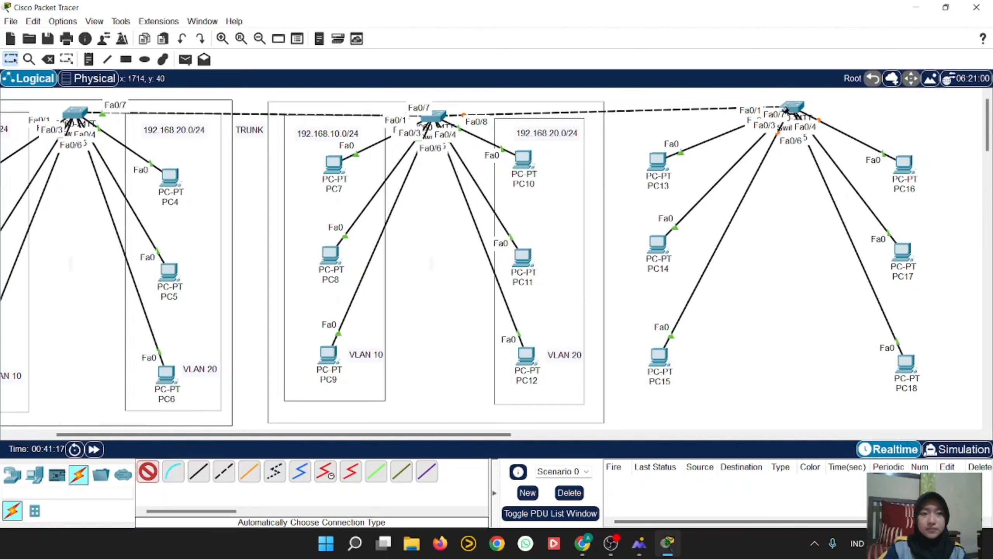
pyautogui.click(149, 471)
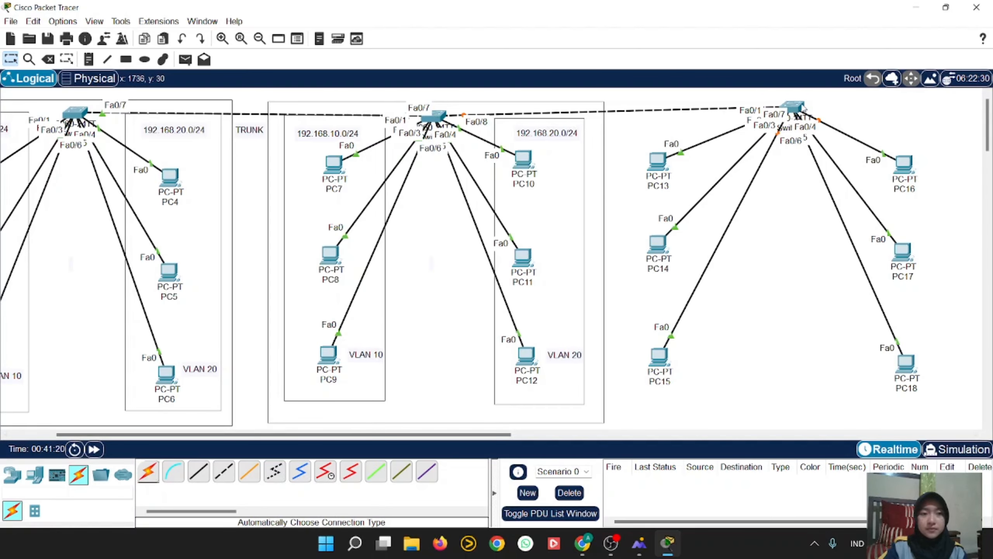
# Level Switch2 with the middle switch, and shift PC13, PC14 and PC15 closer to it in an evenly spaced column.
pyautogui.moveTo(798, 110); pyautogui.dragTo(800, 115)
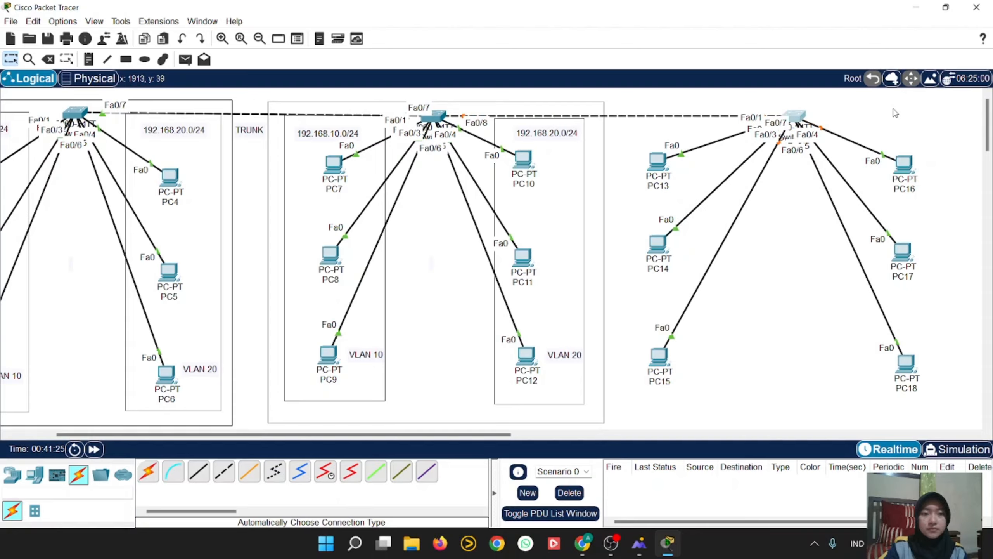
pyautogui.moveTo(655, 164); pyautogui.dragTo(678, 158)
pyautogui.moveTo(655, 242); pyautogui.dragTo(680, 232)
pyautogui.moveTo(659, 357); pyautogui.dragTo(678, 350)
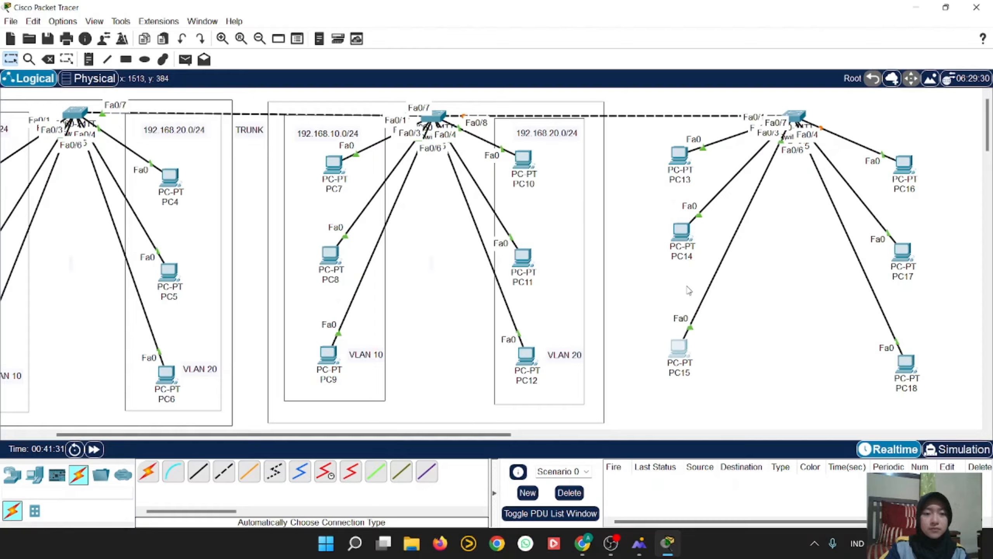
pyautogui.moveTo(684, 237); pyautogui.dragTo(682, 243)
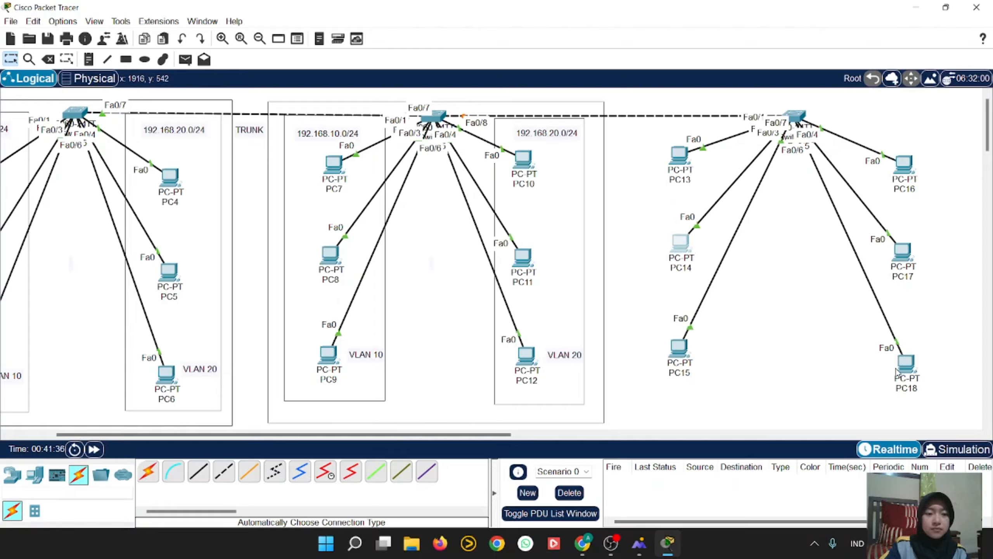
# Align PC16, PC17 and PC18 in a straight, evenly spaced column beside Switch2.
pyautogui.moveTo(896, 372); pyautogui.dragTo(893, 358)
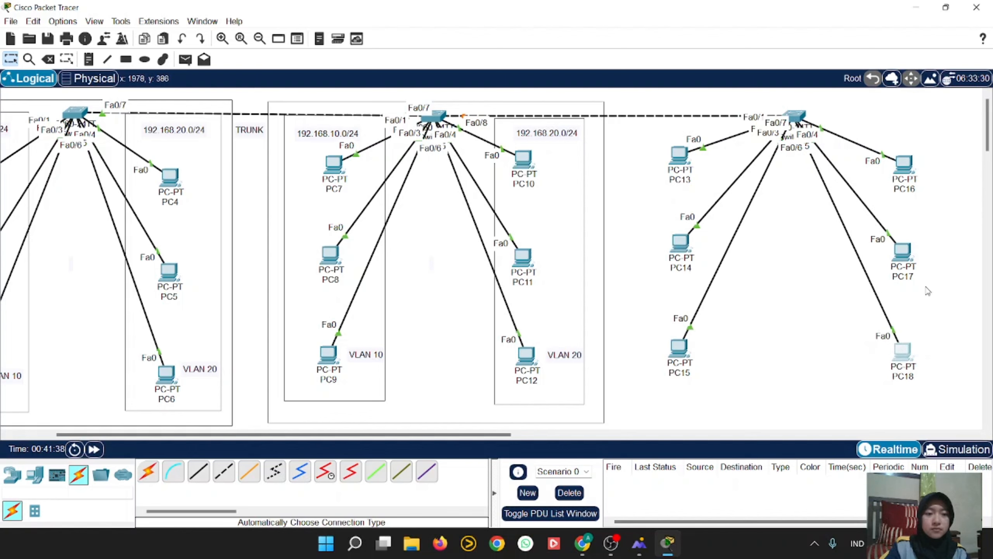
pyautogui.moveTo(907, 257); pyautogui.dragTo(913, 253)
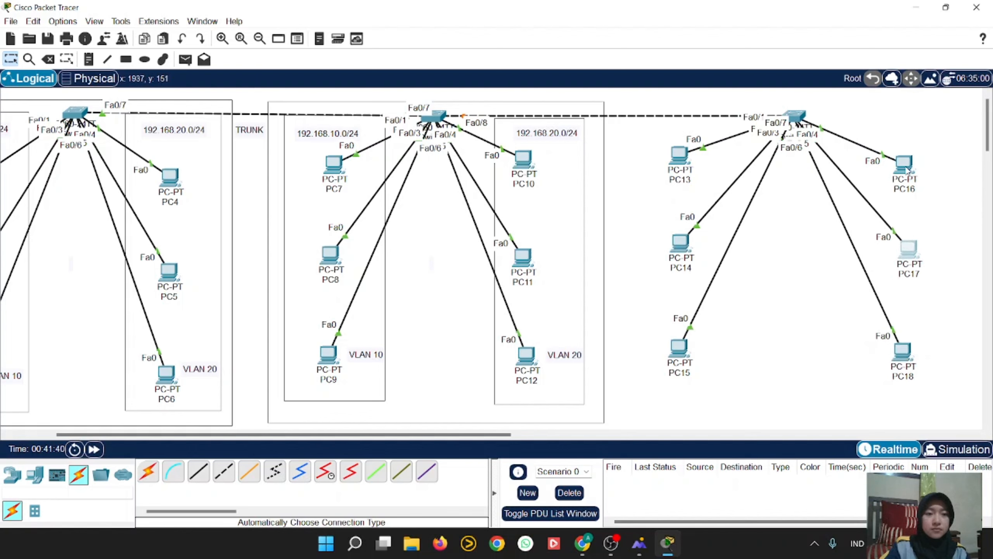
pyautogui.moveTo(906, 171); pyautogui.dragTo(910, 162)
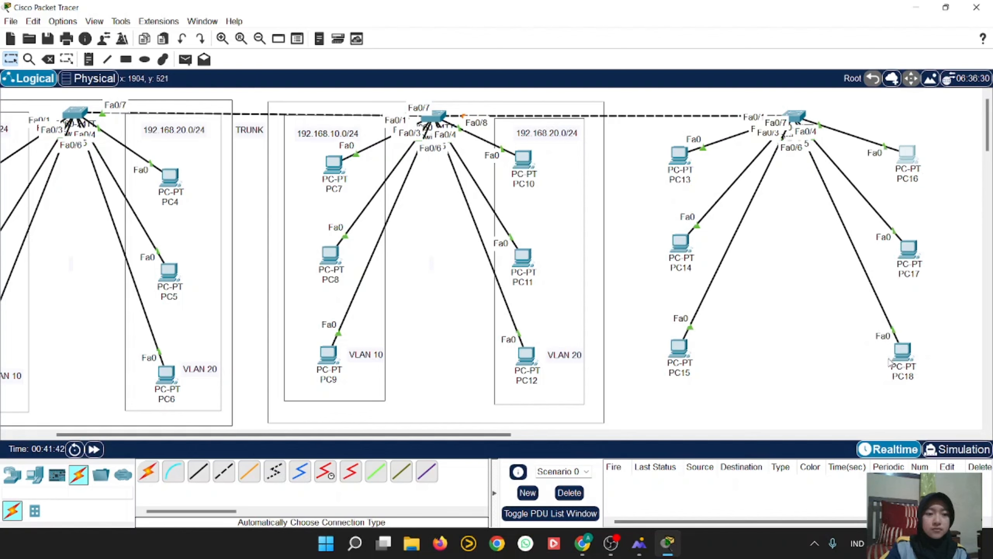
pyautogui.moveTo(889, 362); pyautogui.dragTo(896, 362)
pyautogui.click(881, 348)
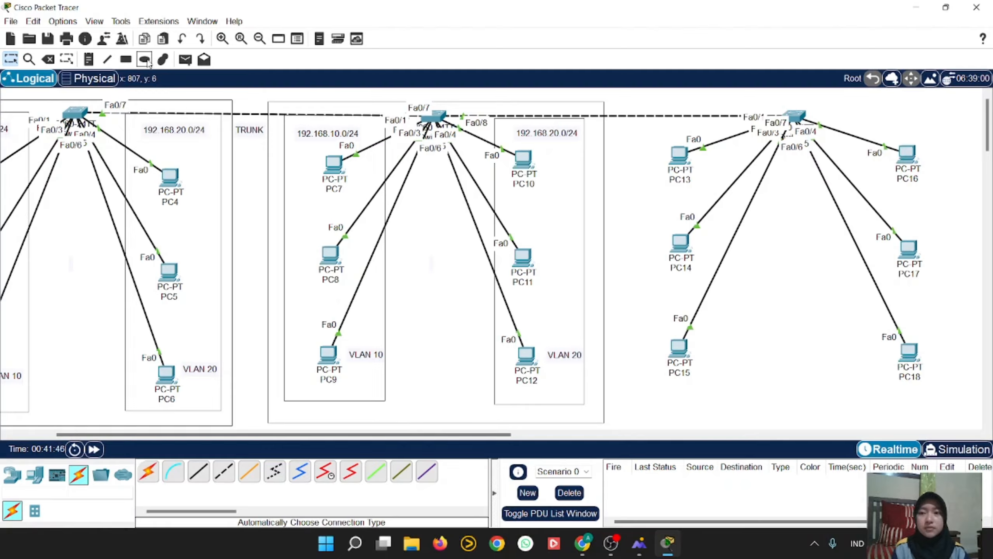
# Draw unfilled black-outlined rectangles around the whole third network, around PC13 to PC15, and around PC16 to PC18.
pyautogui.click(126, 59)
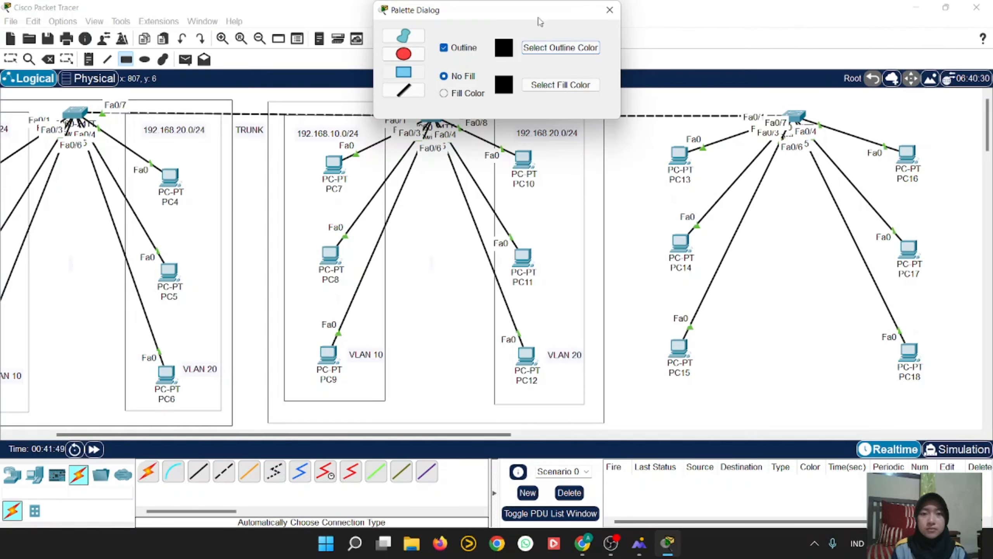
pyautogui.moveTo(539, 22); pyautogui.dragTo(403, 47)
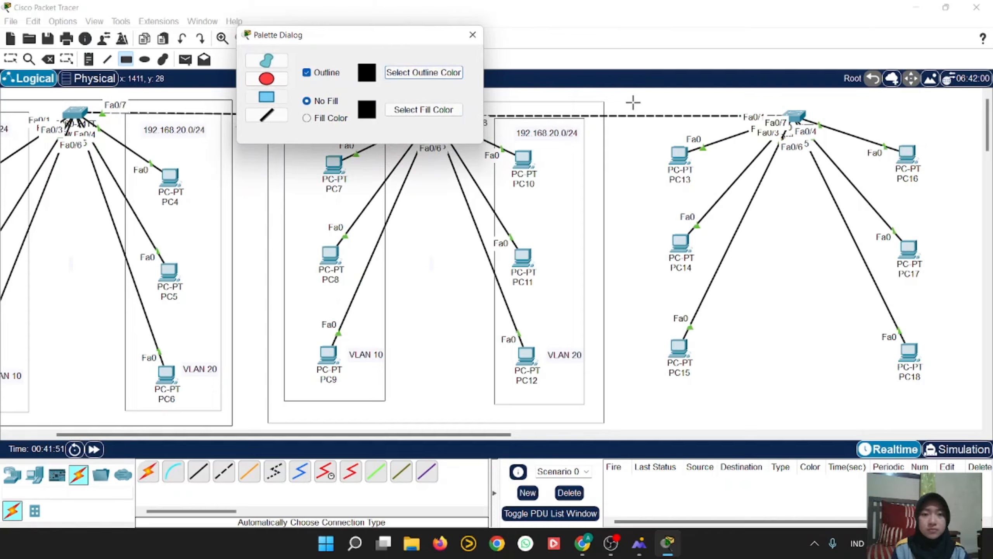
pyautogui.moveTo(633, 103); pyautogui.dragTo(971, 421)
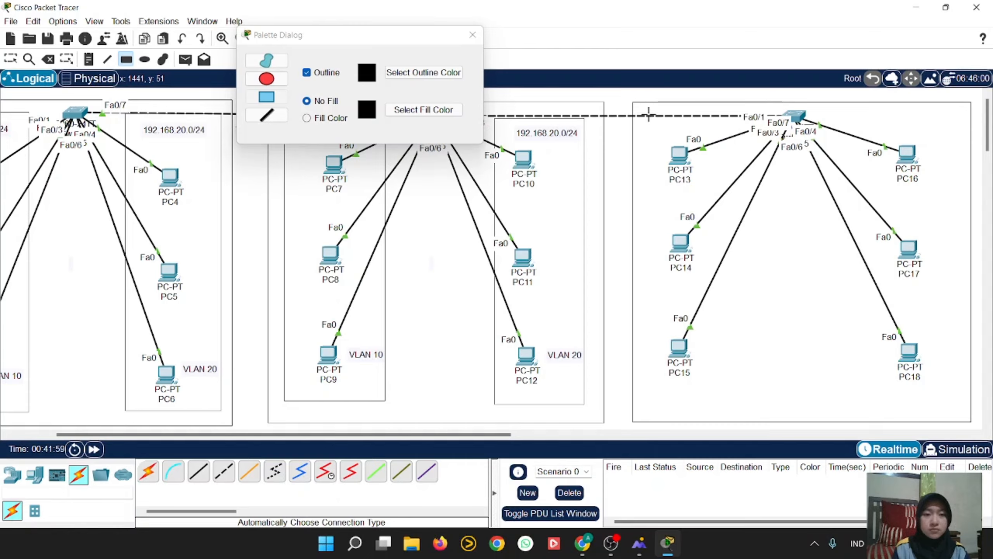
pyautogui.moveTo(649, 111); pyautogui.dragTo(743, 407)
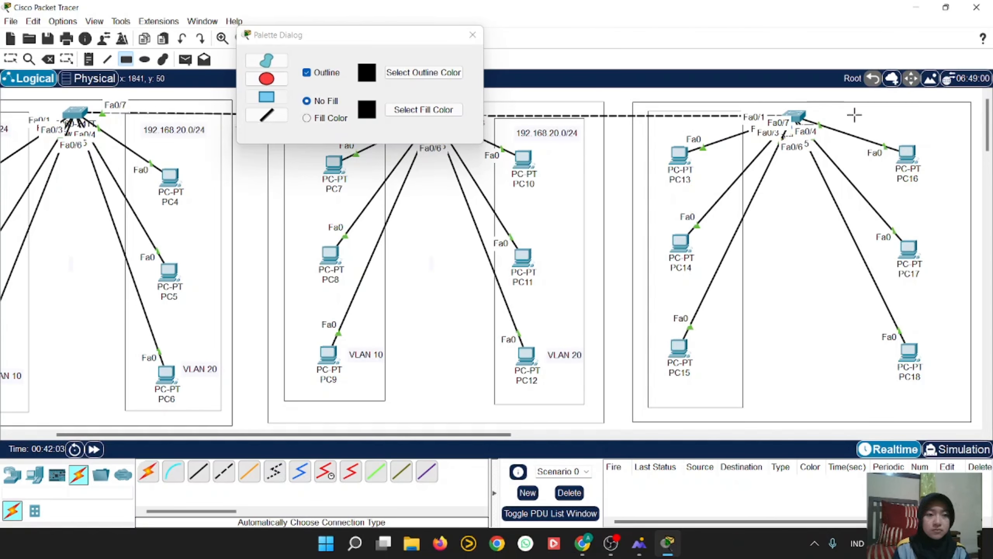
pyautogui.moveTo(854, 115); pyautogui.dragTo(957, 400)
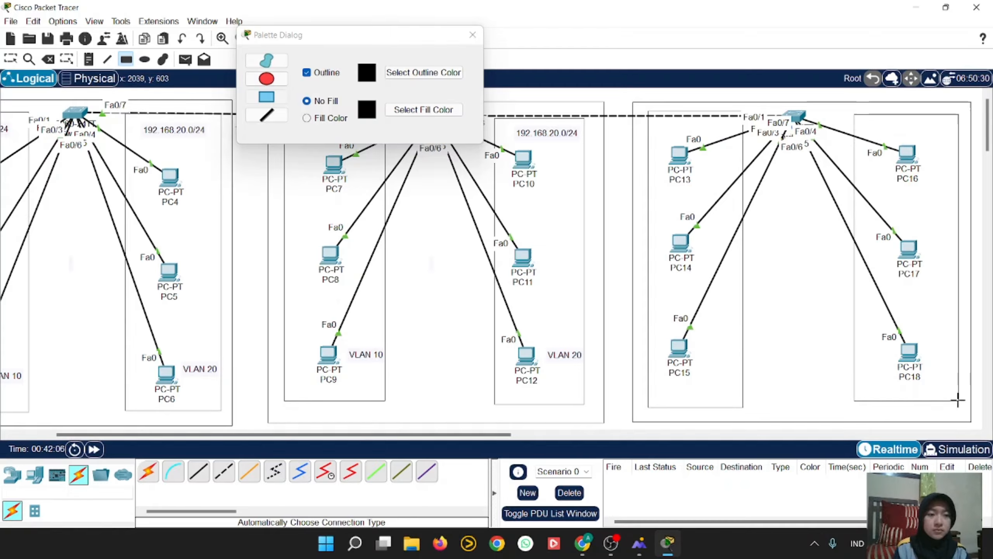
# Label the third network's subnets with the notes "192.168.10.0/24" above PC13 and "192.168.20.0/24" above PC16.
pyautogui.click(473, 35)
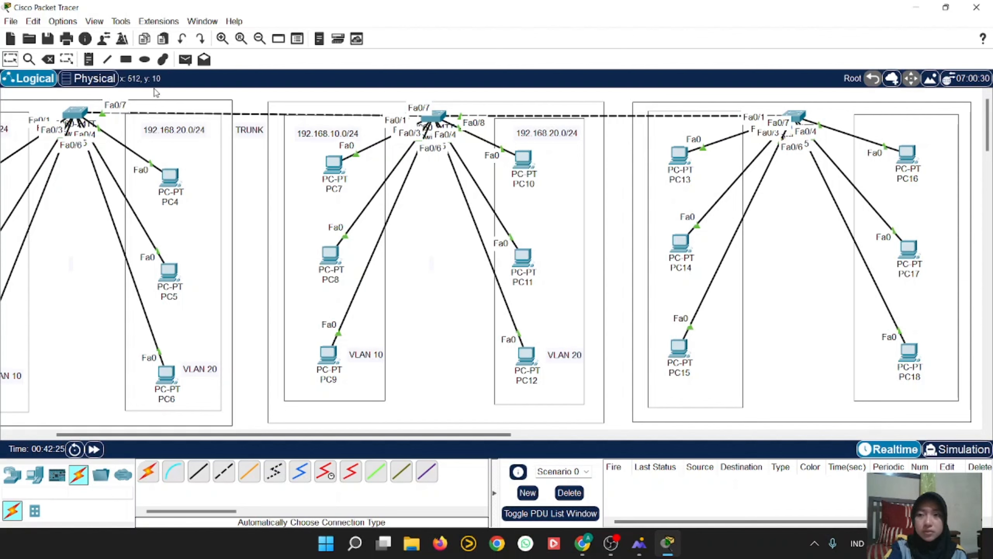
pyautogui.click(90, 59)
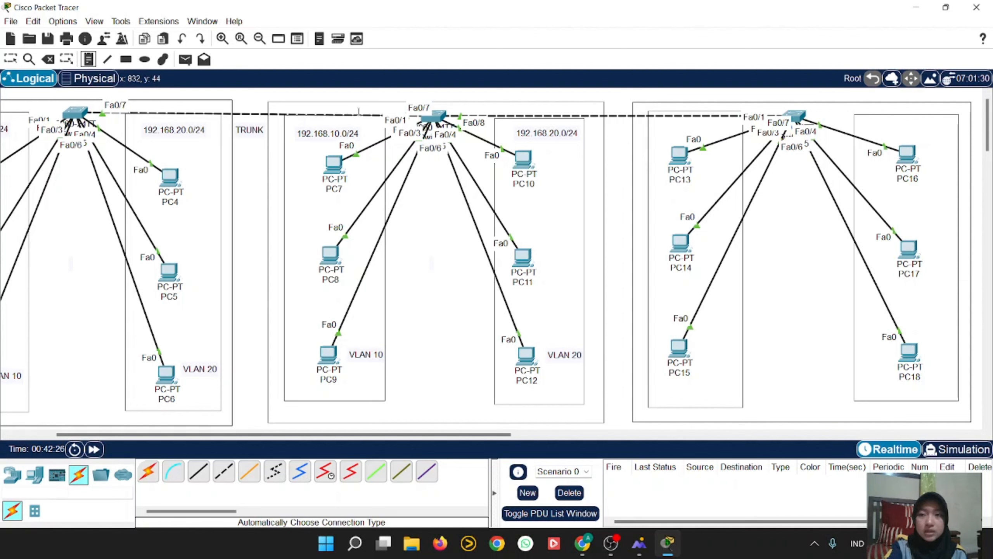
pyautogui.click(653, 132)
pyautogui.write('19')
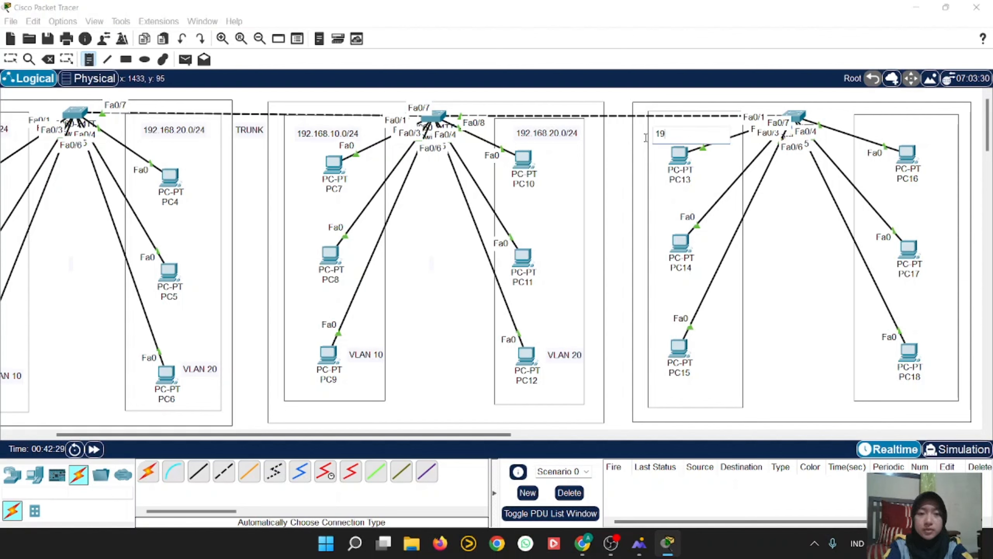
pyautogui.write('2.168')
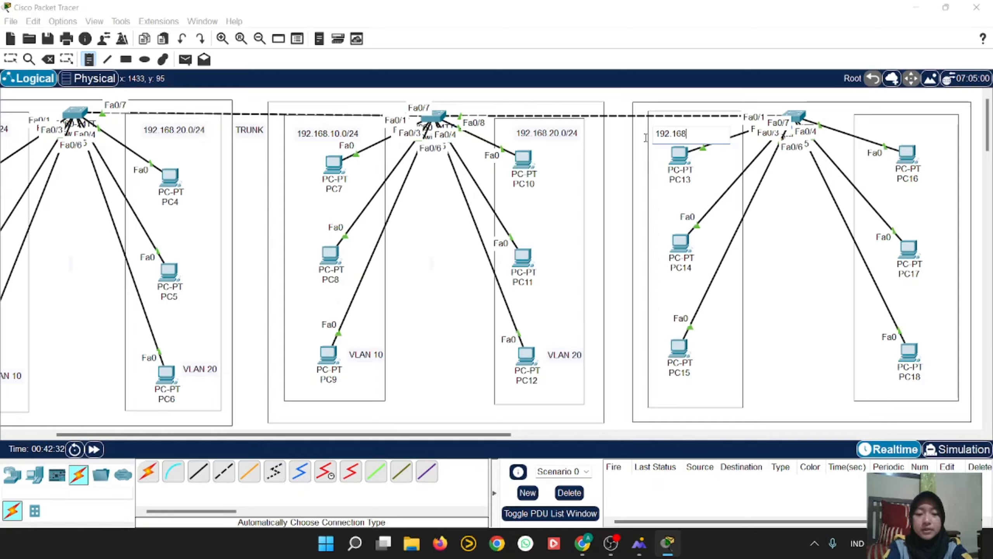
pyautogui.write('.10')
pyautogui.press('BackSpace')
pyautogui.write('10.')
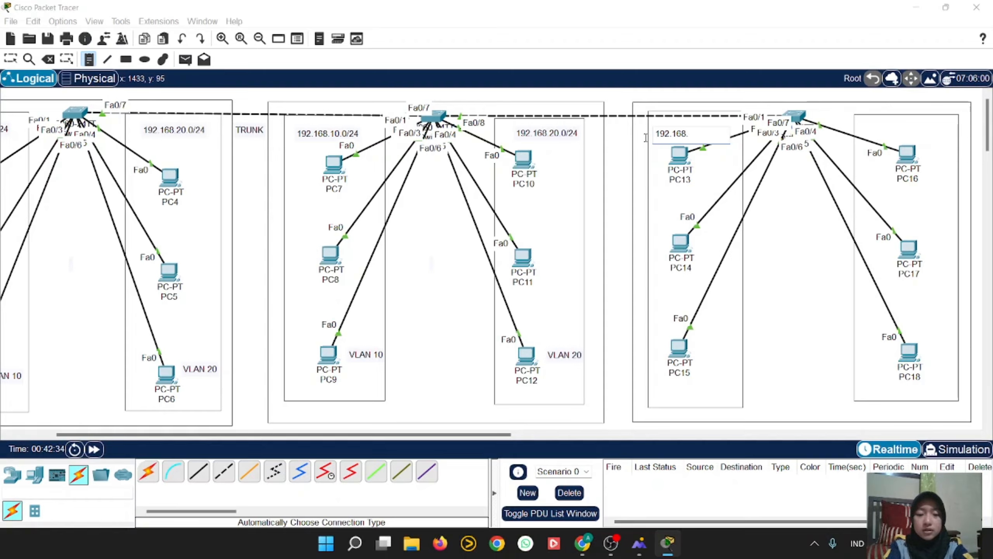
pyautogui.write('0/24')
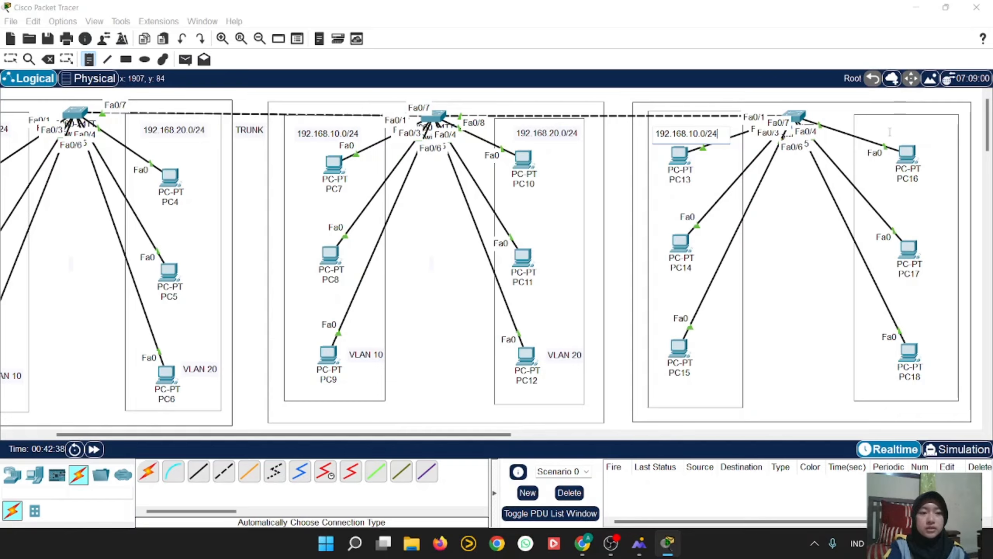
pyautogui.click(878, 127)
pyautogui.write('192')
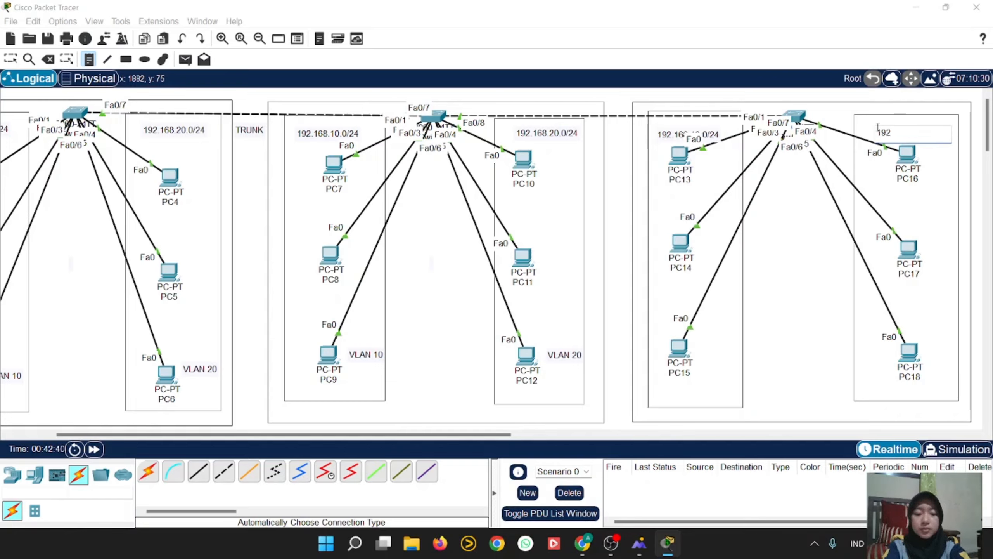
pyautogui.write('.168.20.0/24')
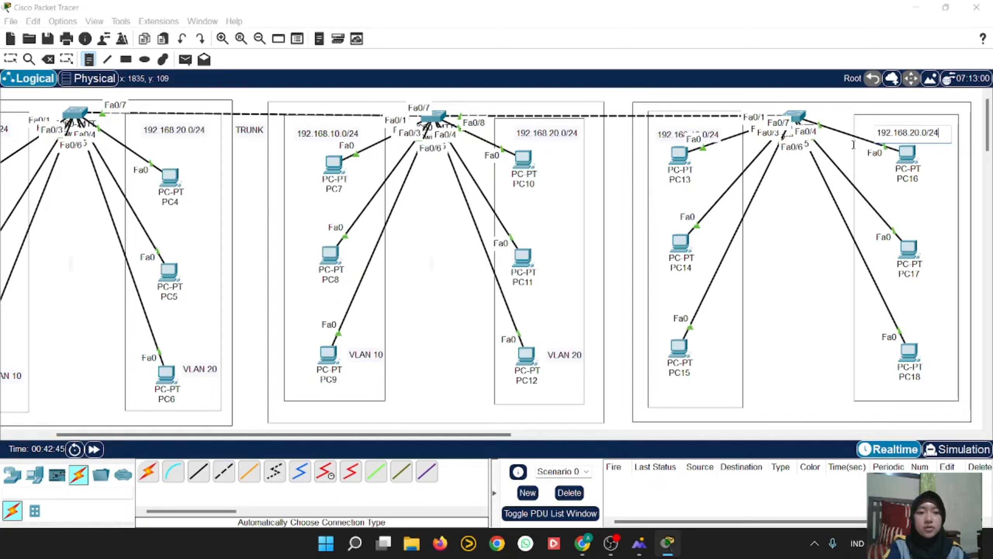
# Add a "VLAN 10" note beside PC15 and a "VLAN 20" note beside PC18.
pyautogui.click(698, 355)
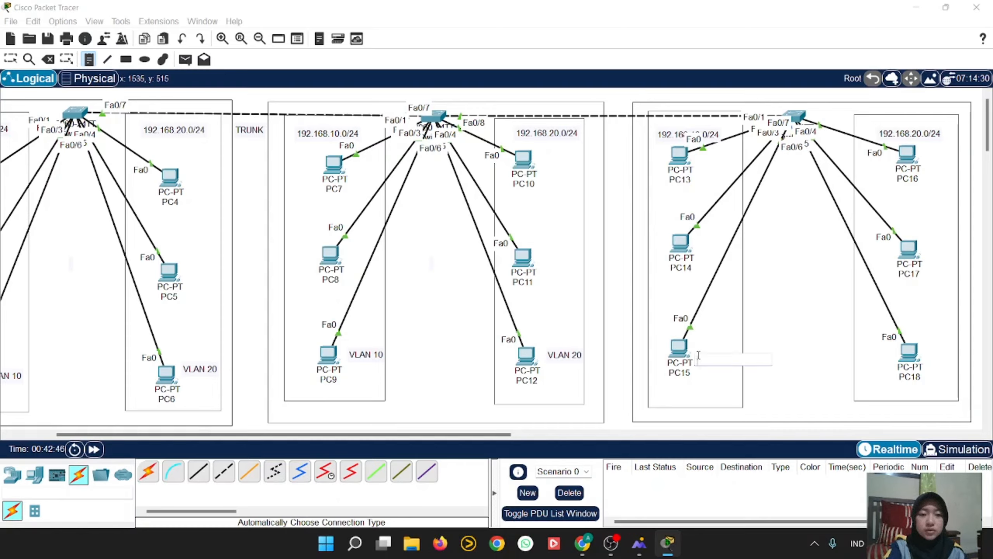
pyautogui.write('VLAN 10')
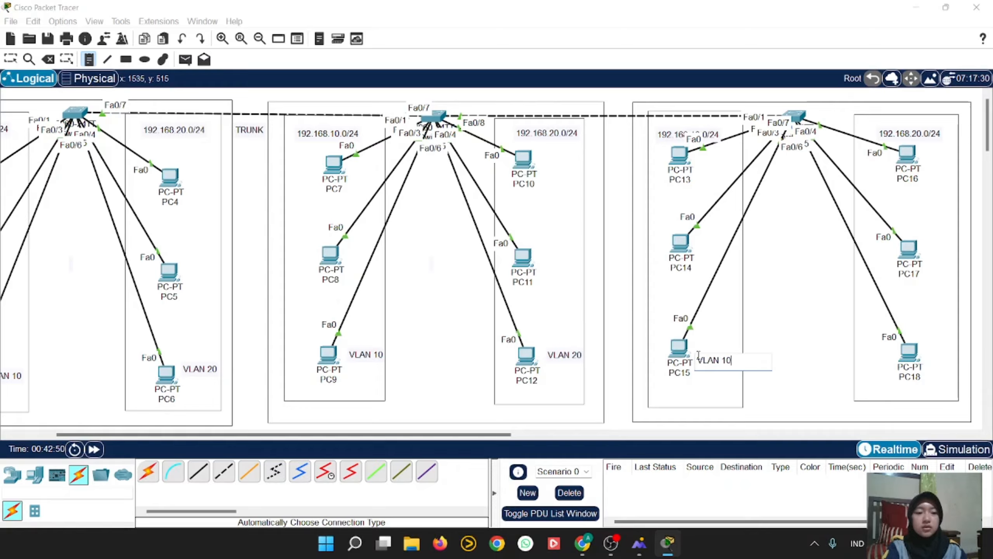
pyautogui.click(849, 367)
pyautogui.write('VLAN')
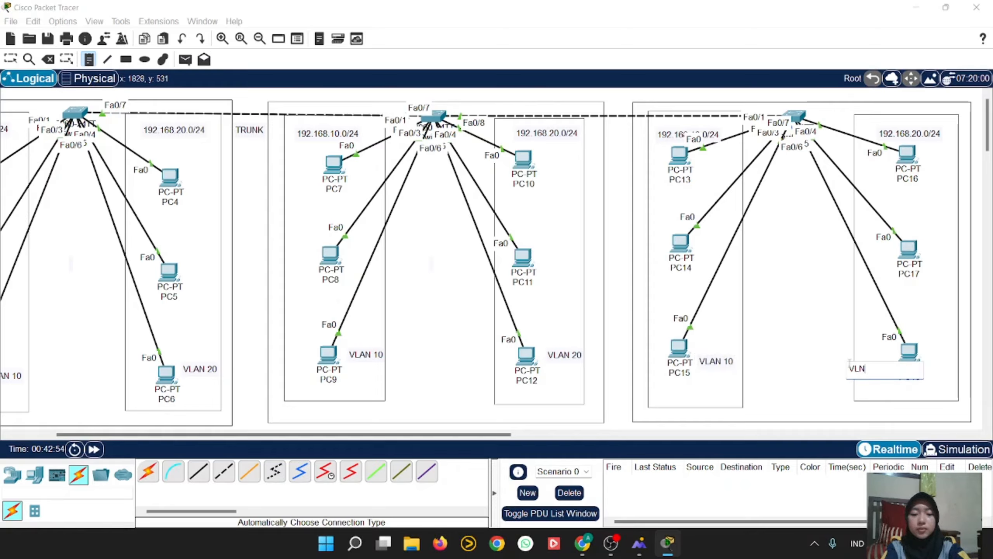
pyautogui.write(' 20')
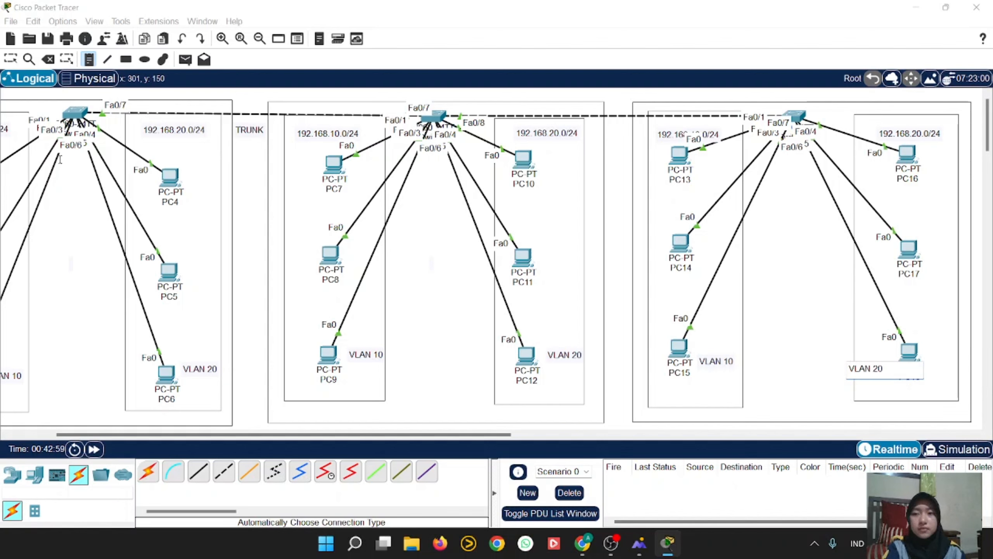
# Move the VLAN 20 note just above PC18, and shift the 192.168.10.0/24 note up, clear of PC13's port label.
pyautogui.click(10, 60)
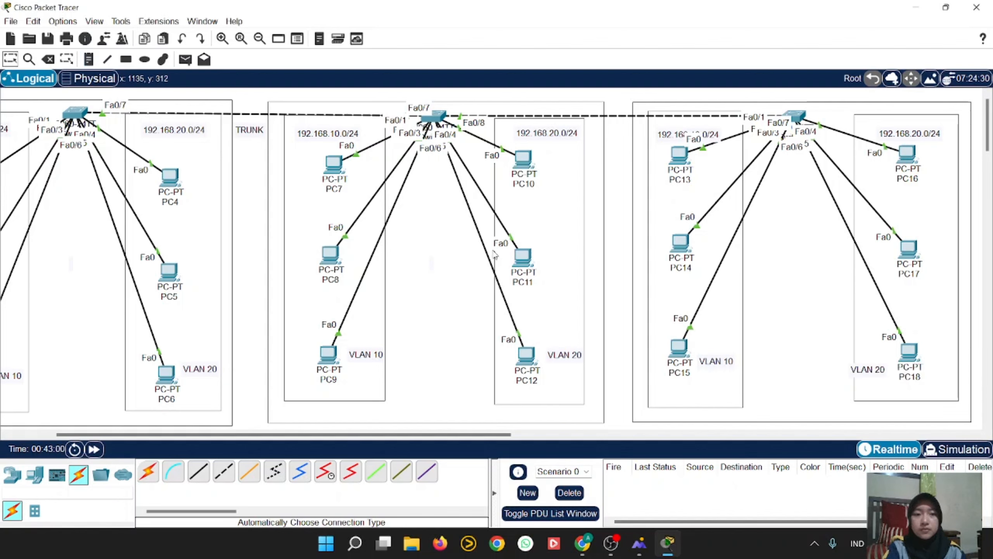
pyautogui.moveTo(885, 377); pyautogui.dragTo(939, 327)
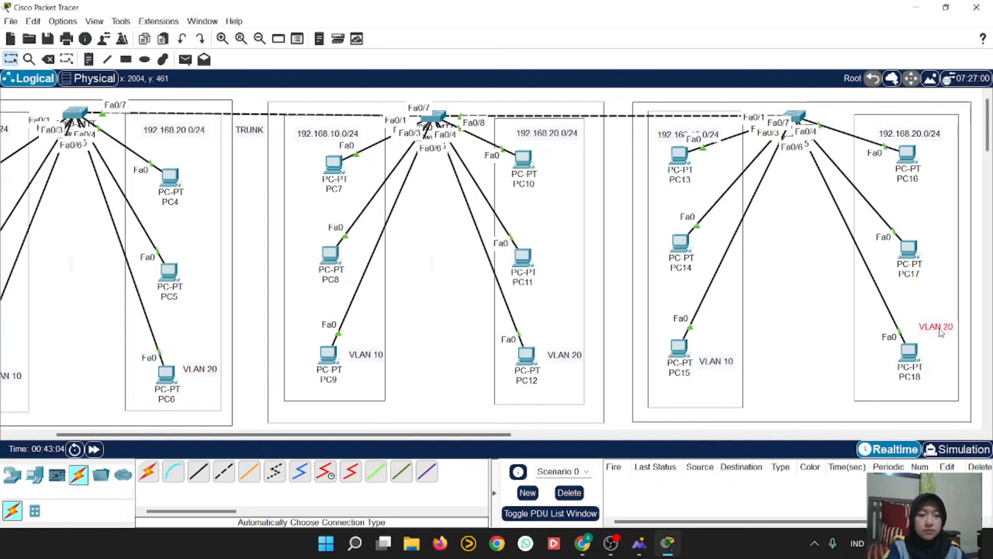
pyautogui.moveTo(664, 136); pyautogui.dragTo(660, 126)
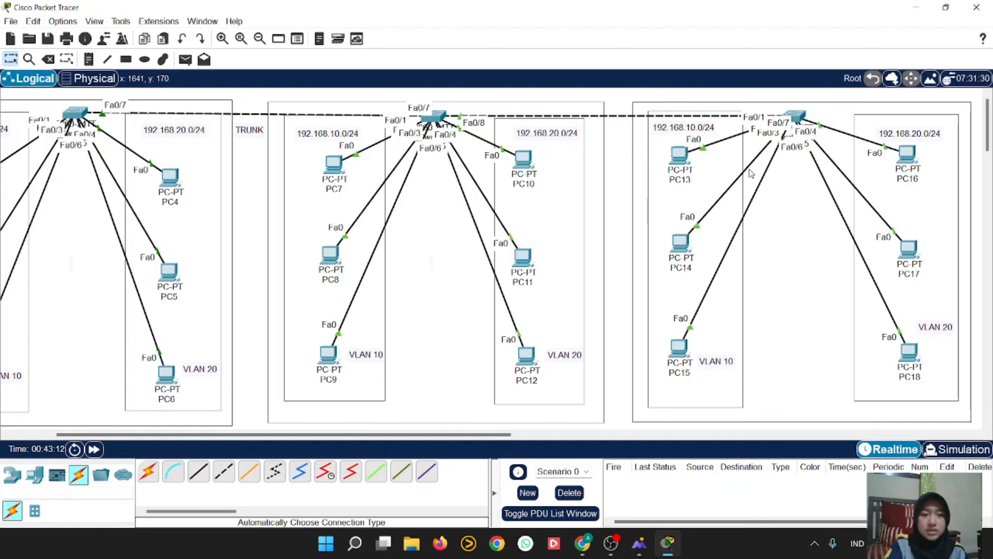
# Give PC13 the static IPv4 address 192.168.10.7 with subnet mask 255.255.255.0, and close its window.
pyautogui.click(679, 154)
pyautogui.click(434, 111)
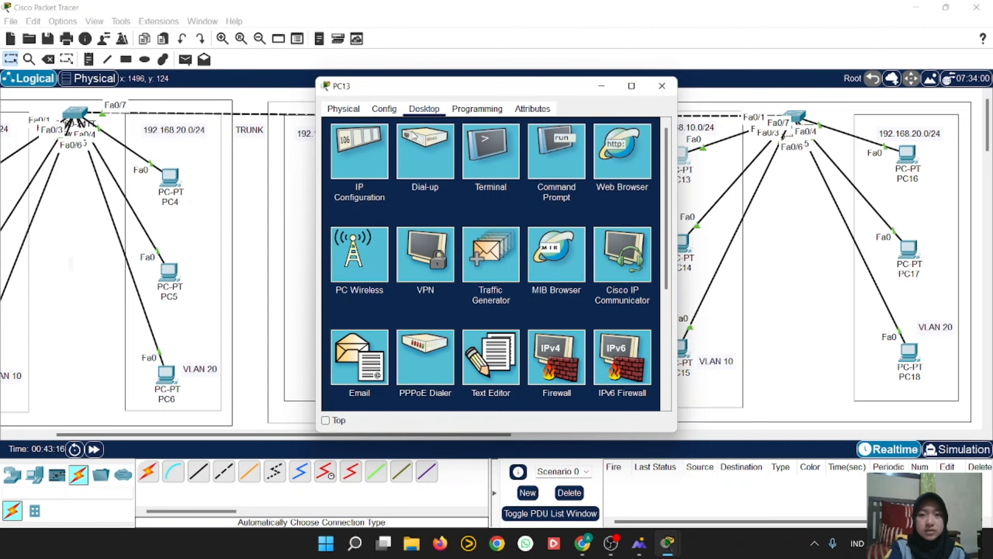
pyautogui.click(386, 158)
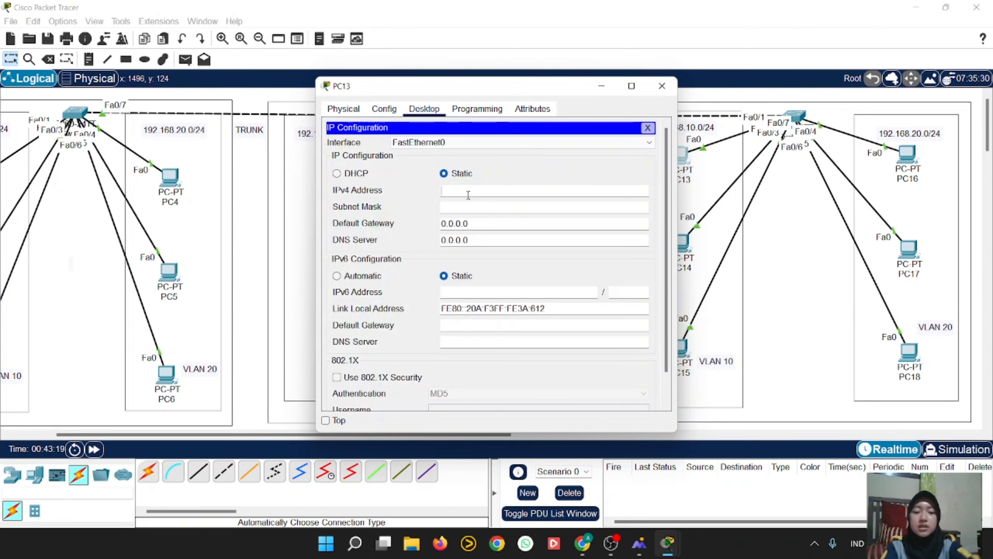
pyautogui.write('192.168.10.7')
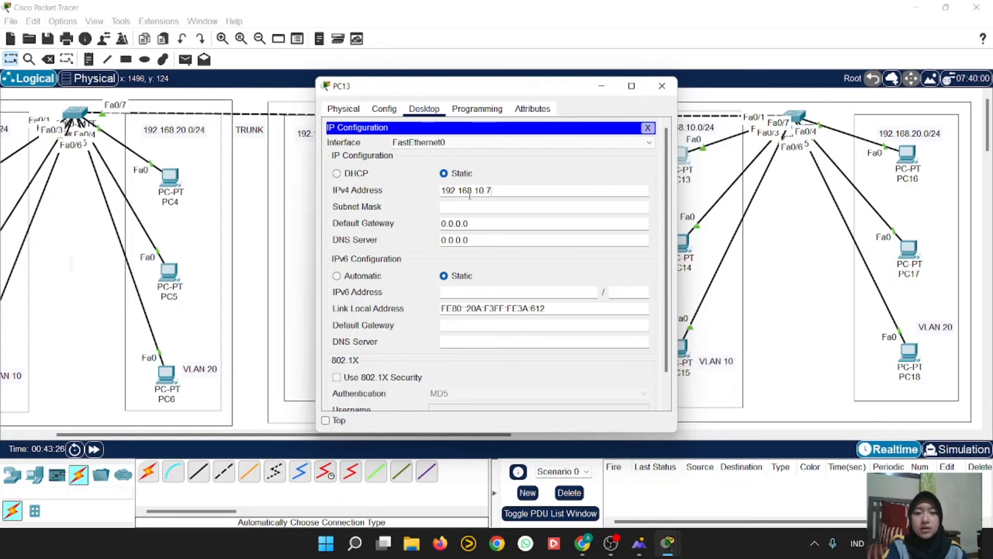
pyautogui.click(485, 206)
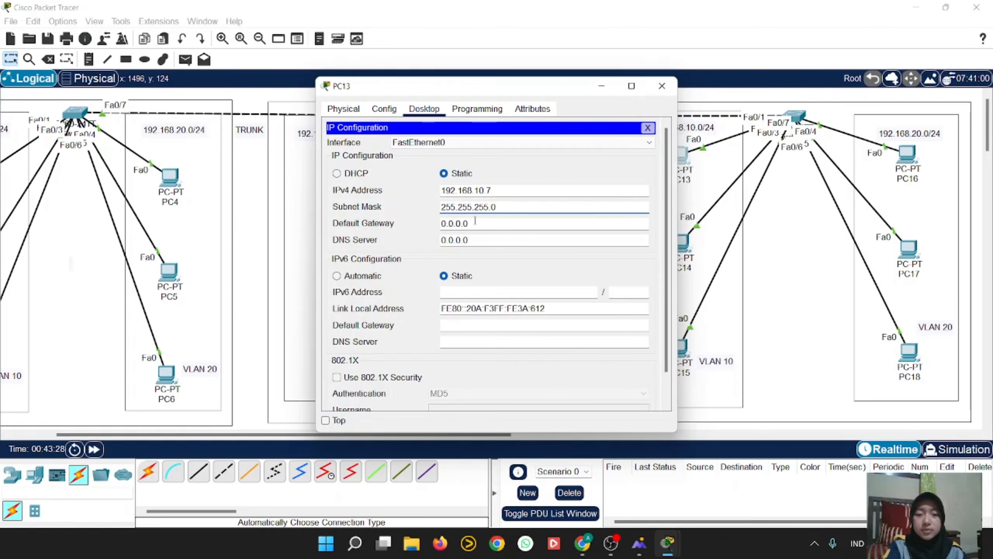
pyautogui.click(662, 86)
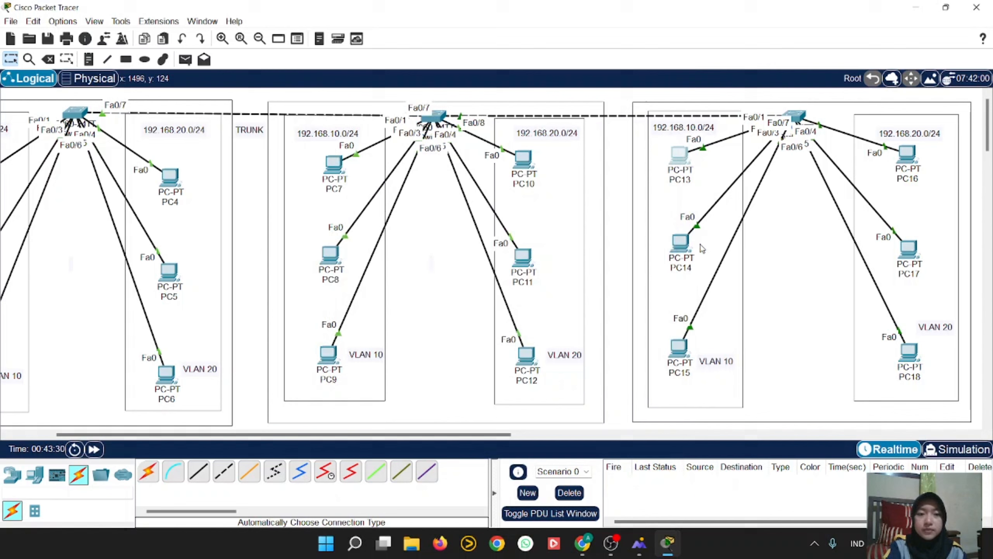
# Give PC14 the static IPv4 address 192.168.10.8 with subnet mask 255.255.255.0, and close its window.
pyautogui.click(680, 243)
pyautogui.click(426, 111)
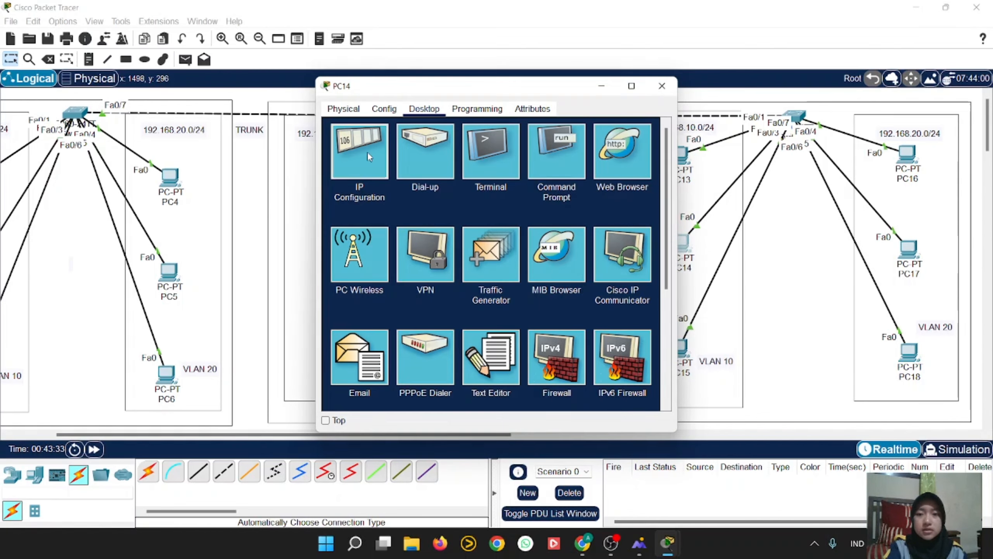
pyautogui.click(359, 152)
pyautogui.click(459, 190)
pyautogui.write('192.168.10.8')
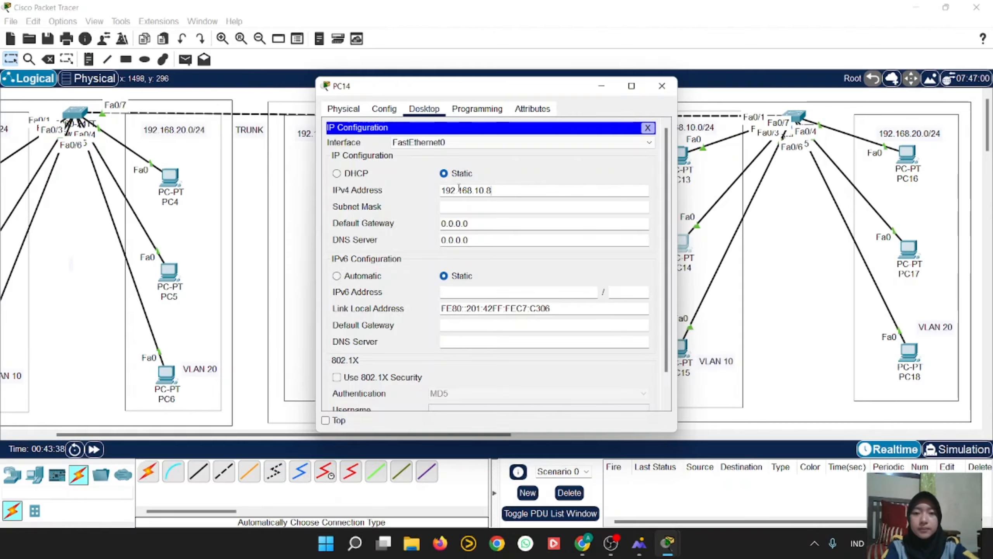
pyautogui.press('Tab')
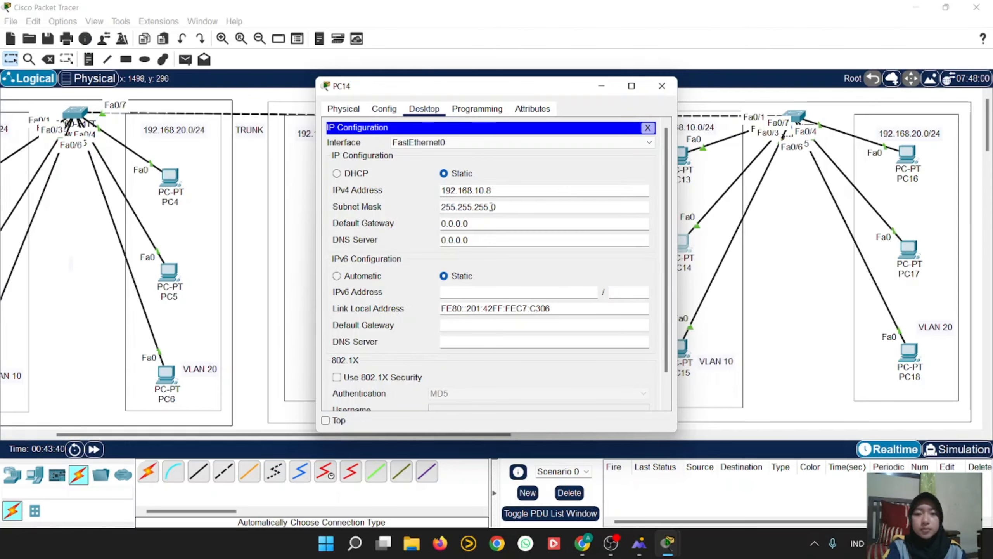
pyautogui.click(662, 86)
# Give PC15 the static IPv4 address 192.168.10.9 with subnet mask 255.255.255.0, and close its window.
pyautogui.click(682, 346)
pyautogui.click(424, 109)
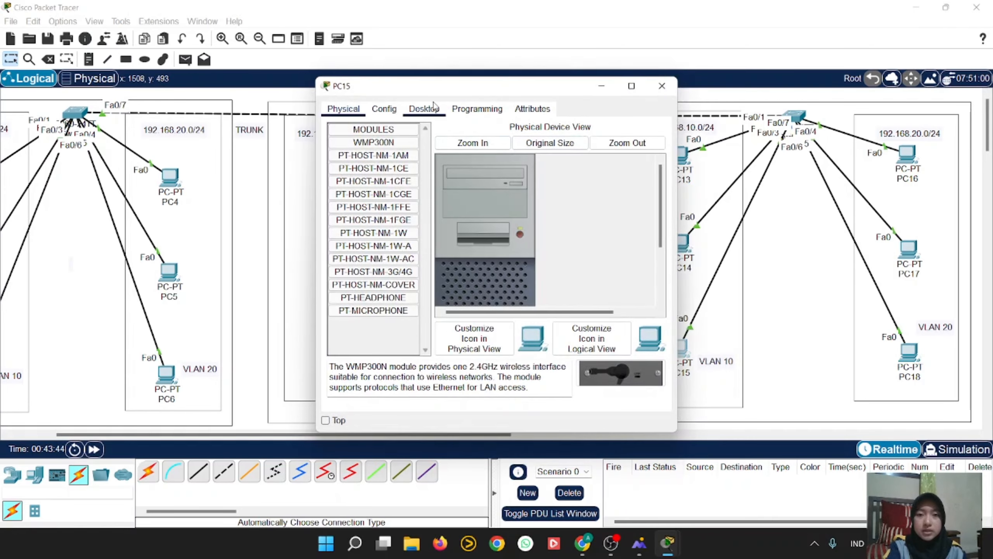
pyautogui.click(359, 164)
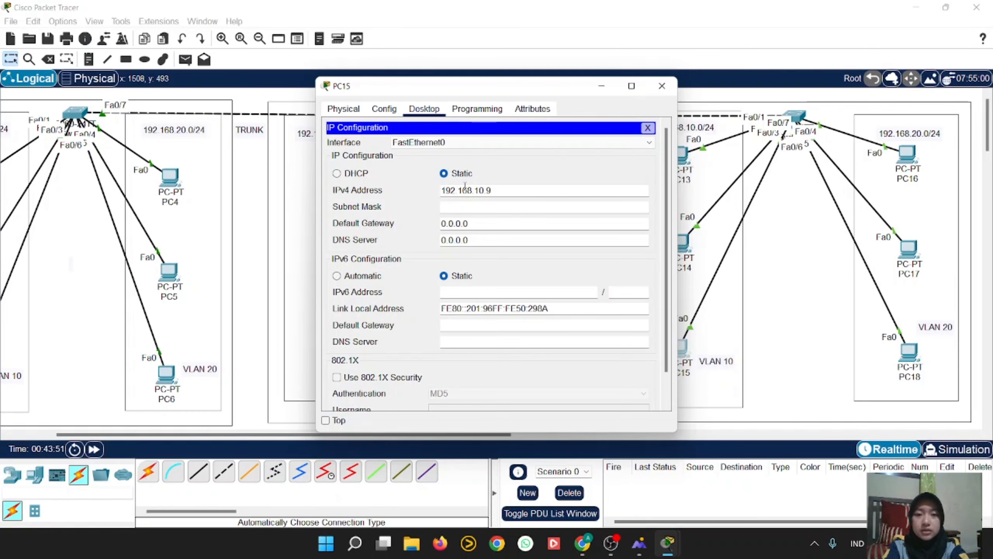
pyautogui.click(493, 207)
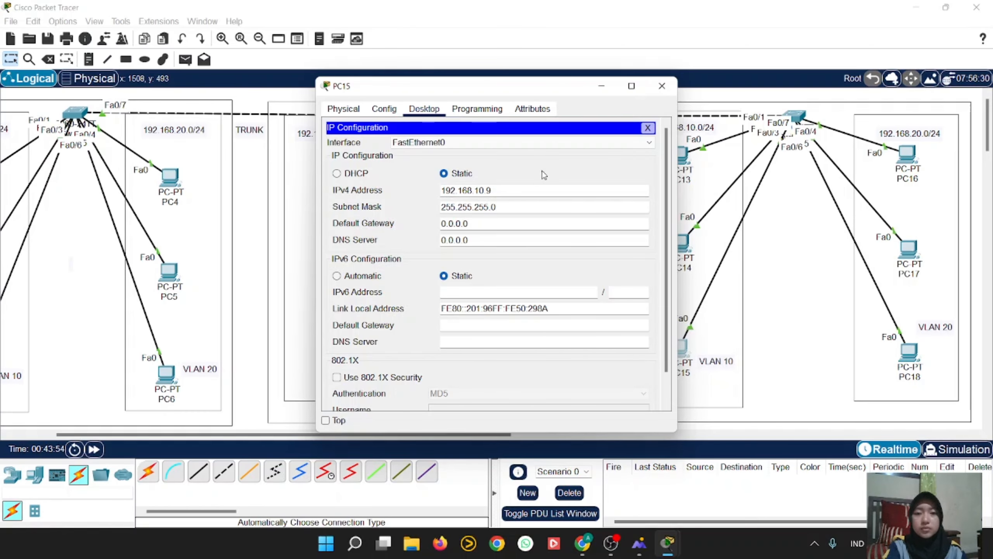
pyautogui.click(660, 87)
pyautogui.moveTo(680, 162)
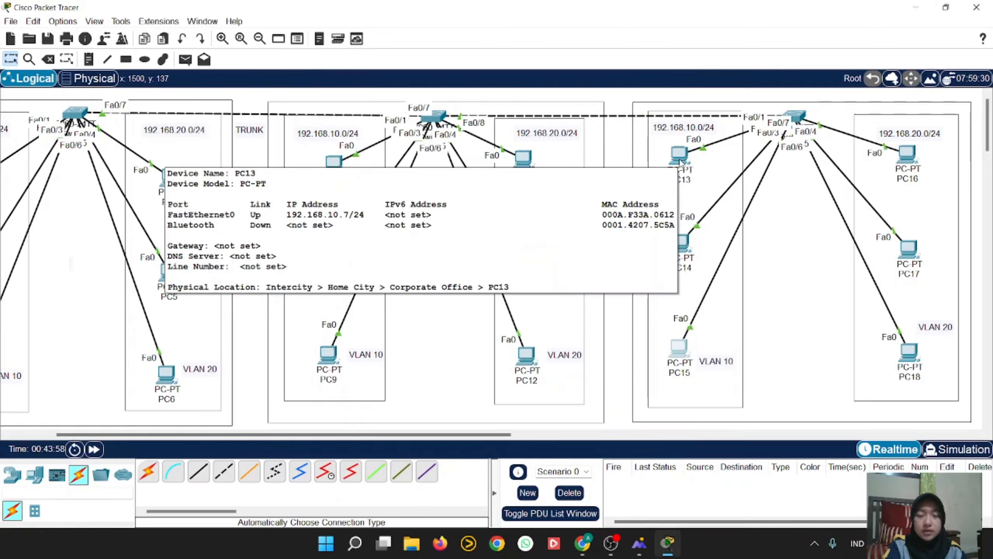
pyautogui.doubleClick(757, 348)
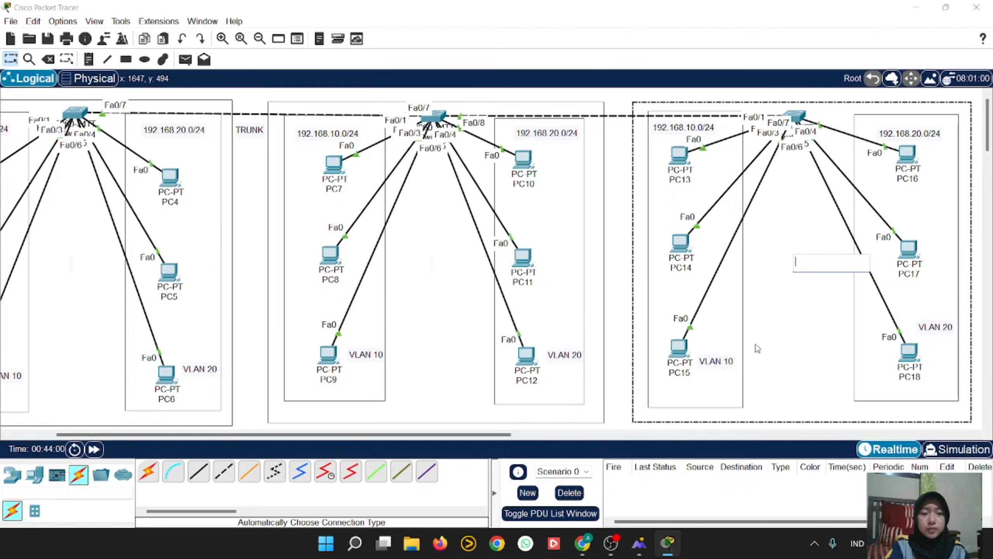
pyautogui.click(17, 58)
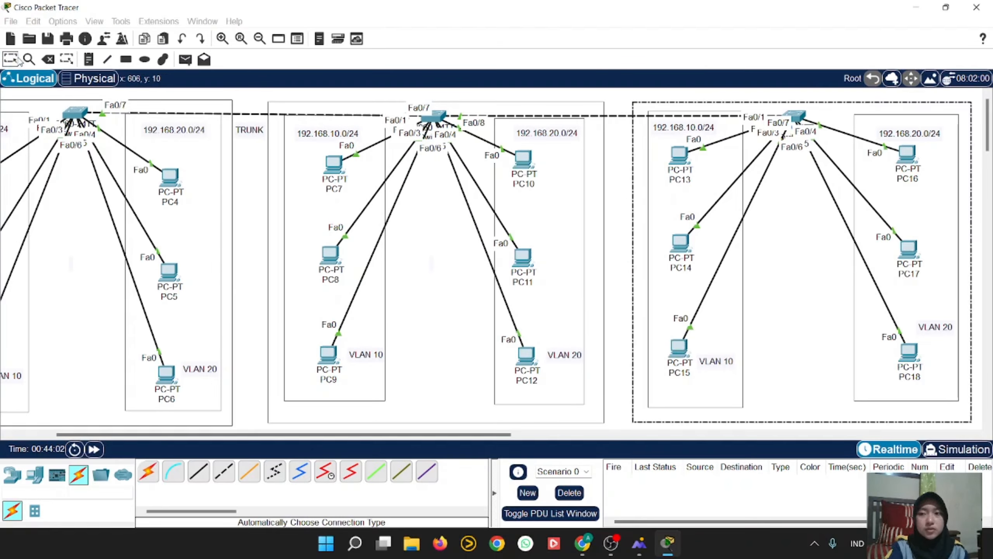
# Give PC16 the static IPv4 address 192.168.20.7 with subnet mask 255.255.255.0, and close its window.
pyautogui.click(909, 154)
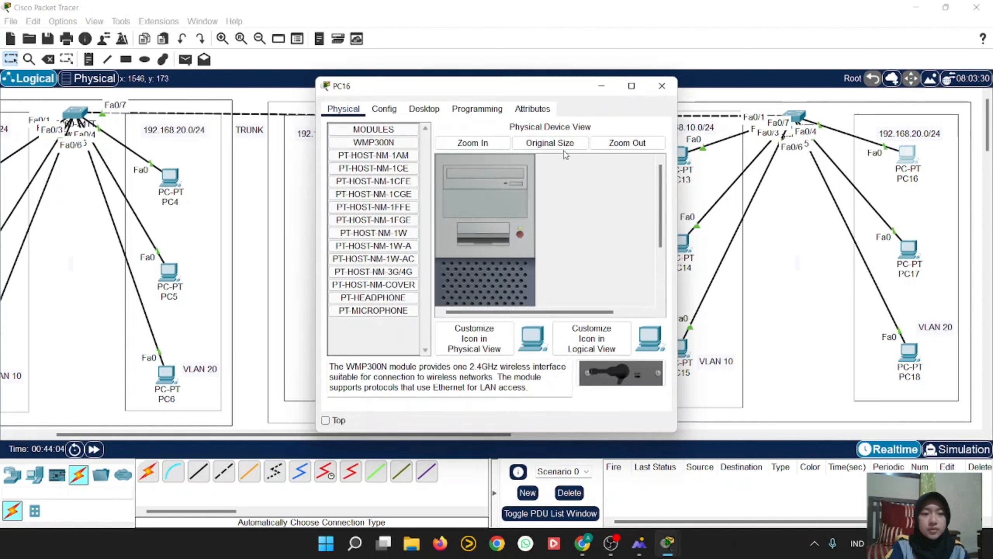
pyautogui.click(424, 109)
pyautogui.click(360, 152)
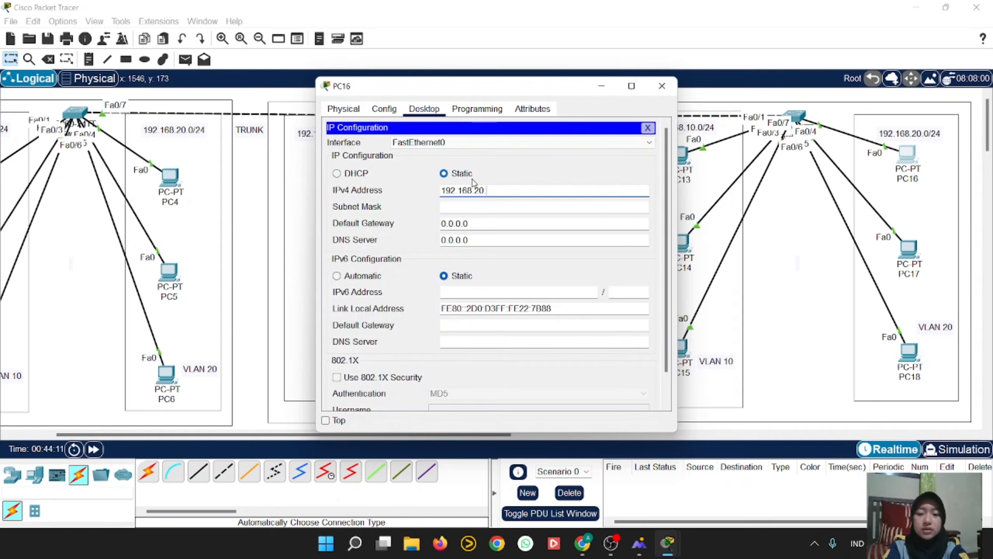
pyautogui.write('7')
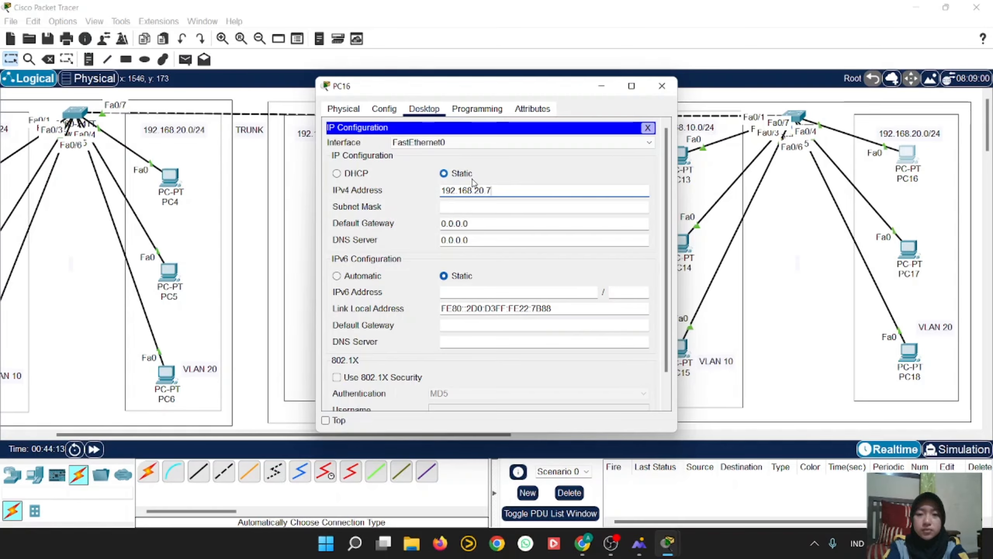
pyautogui.click(495, 206)
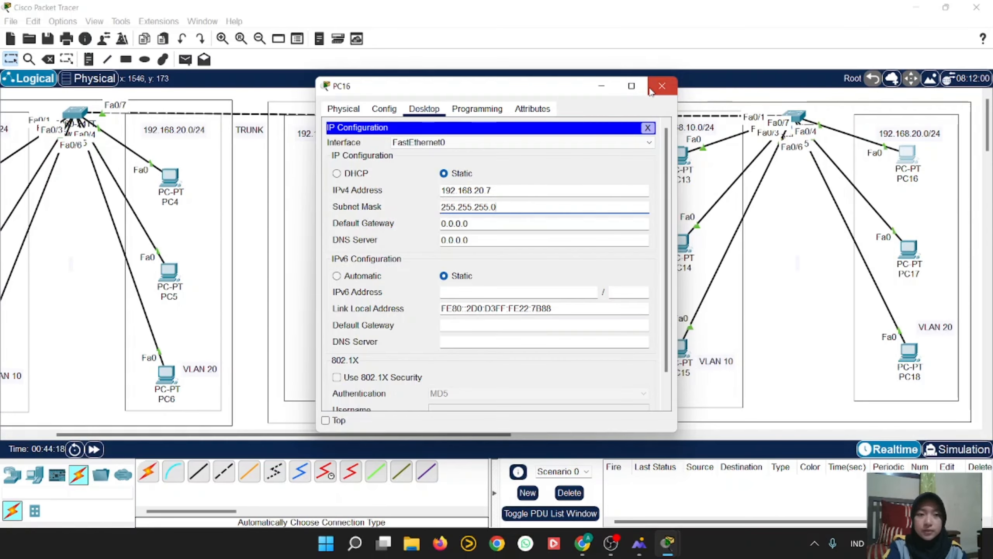
pyautogui.click(661, 86)
# Give PC17 the static IPv4 address 192.168.20.8 with subnet mask 255.255.255.0, and close its window.
pyautogui.click(907, 250)
pyautogui.click(425, 109)
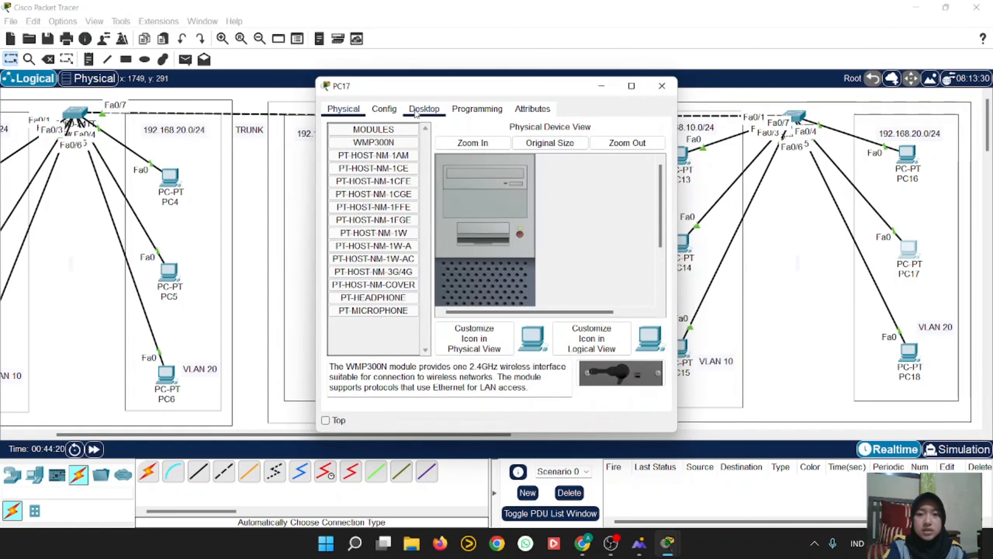
pyautogui.click(380, 154)
pyautogui.write('1')
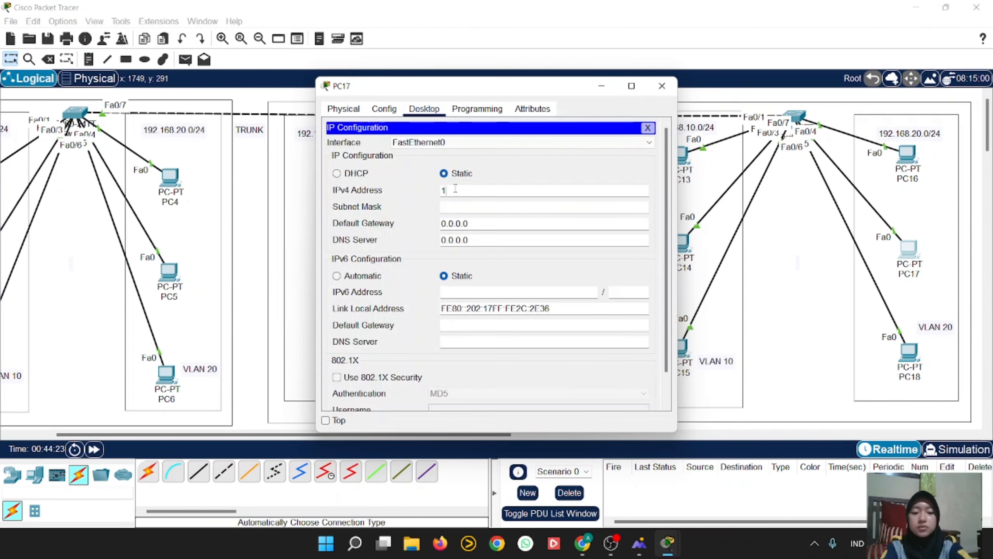
pyautogui.write('92.168.20.8')
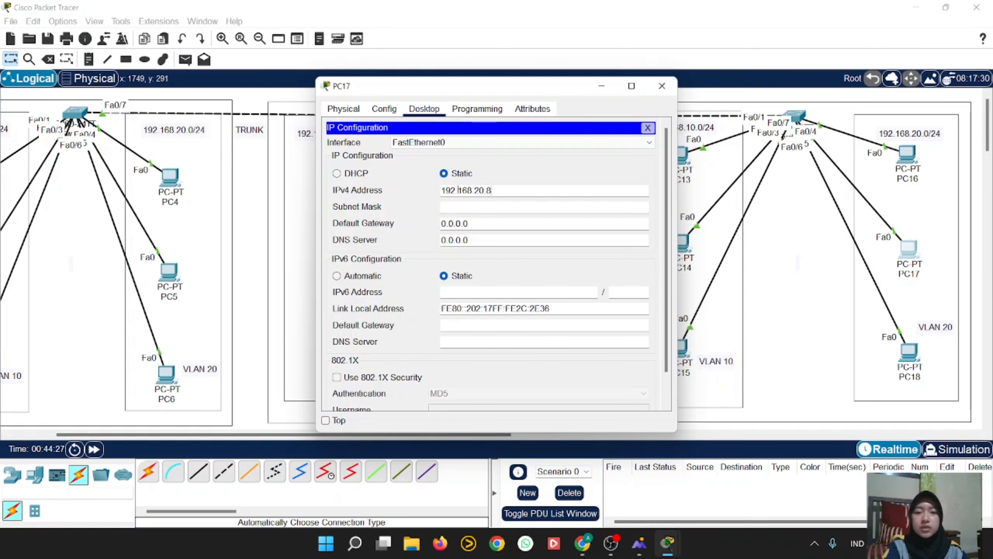
pyautogui.click(482, 206)
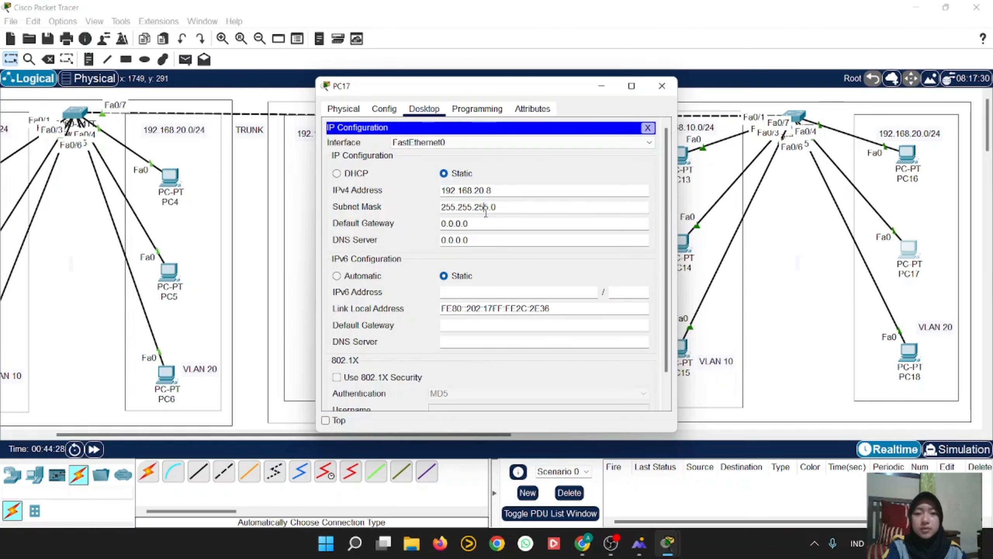
pyautogui.click(662, 86)
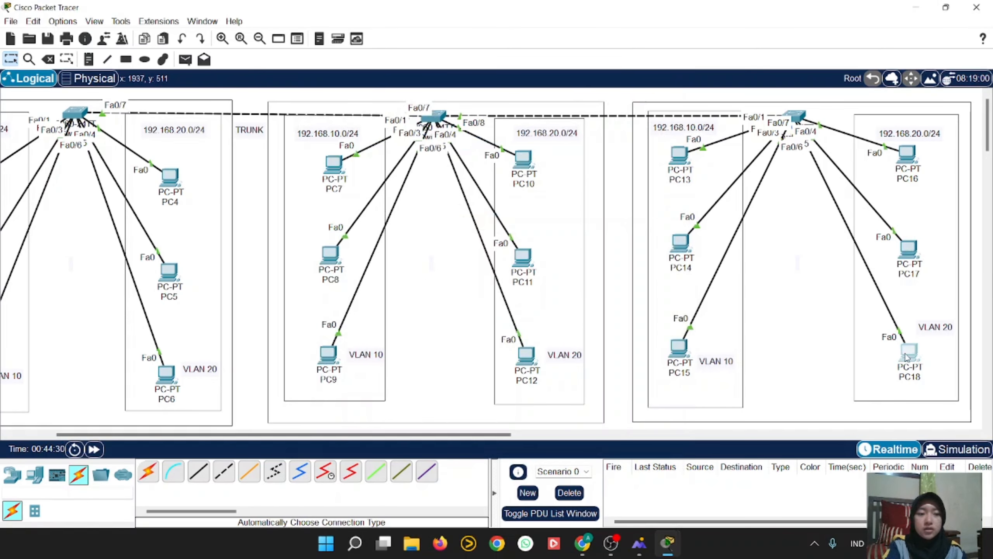
# Give PC18 the static IPv4 address 192.168.20.9 with subnet mask 255.255.255.0, and close its window.
pyautogui.click(909, 353)
pyautogui.click(415, 110)
pyautogui.click(359, 156)
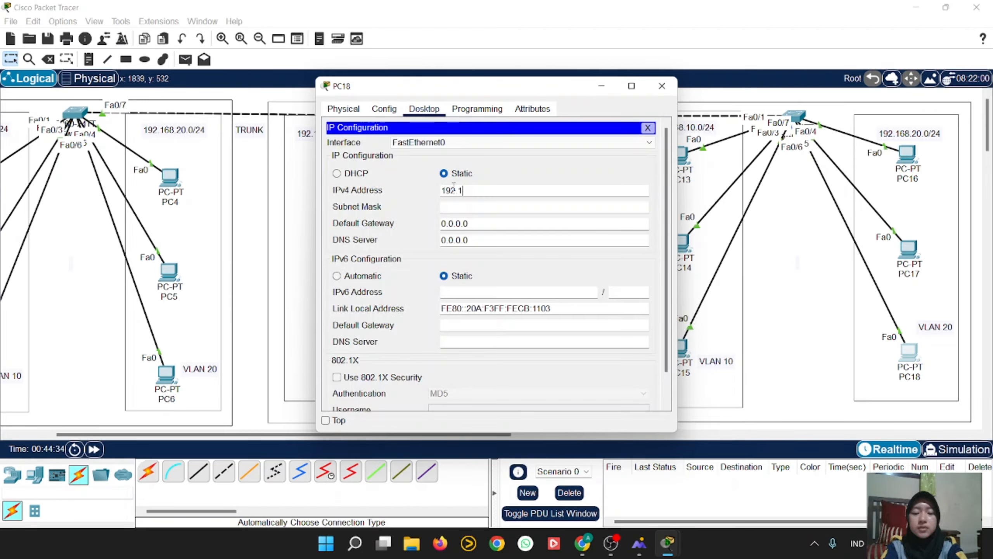
pyautogui.click(453, 190)
pyautogui.write('192.168.20.9')
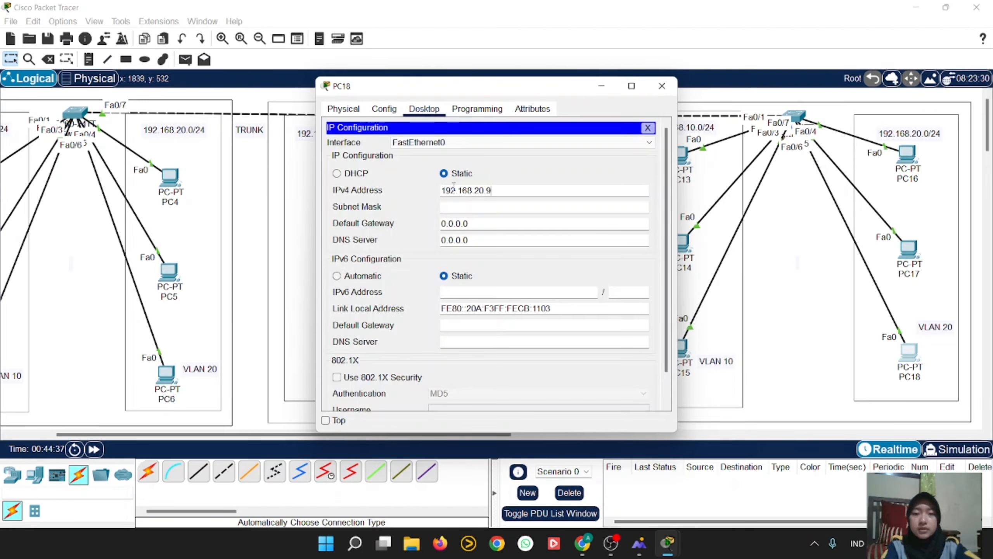
pyautogui.click(485, 207)
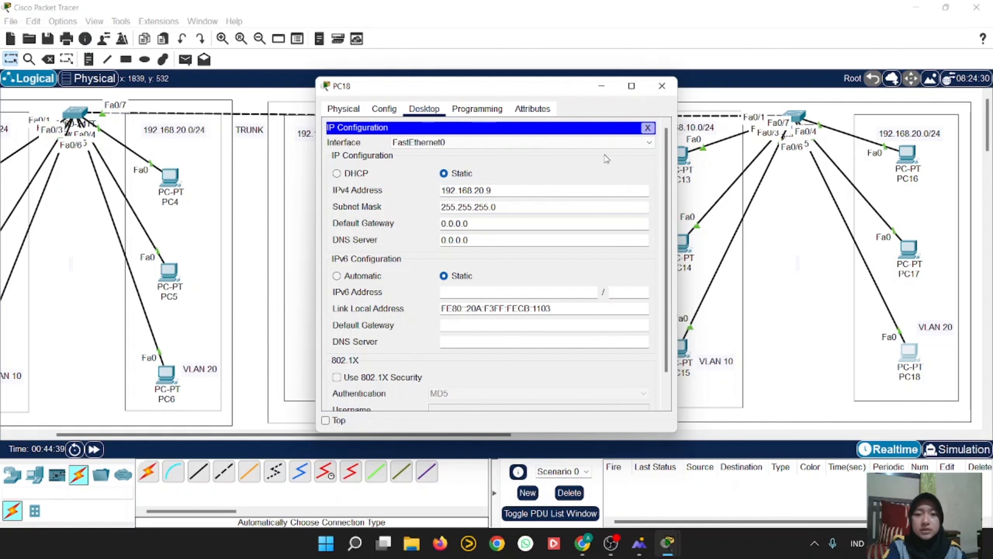
pyautogui.click(661, 86)
pyautogui.click(770, 220)
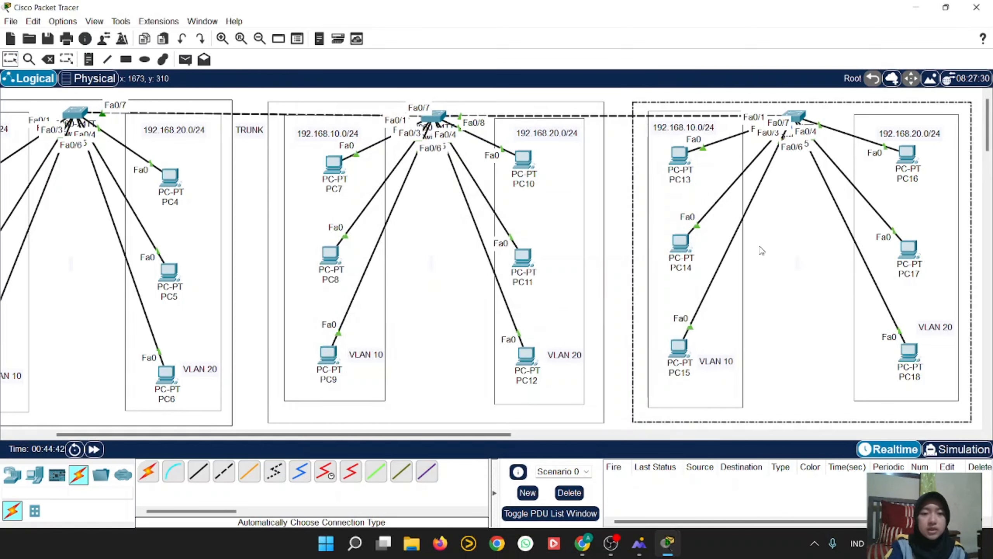
pyautogui.click(617, 213)
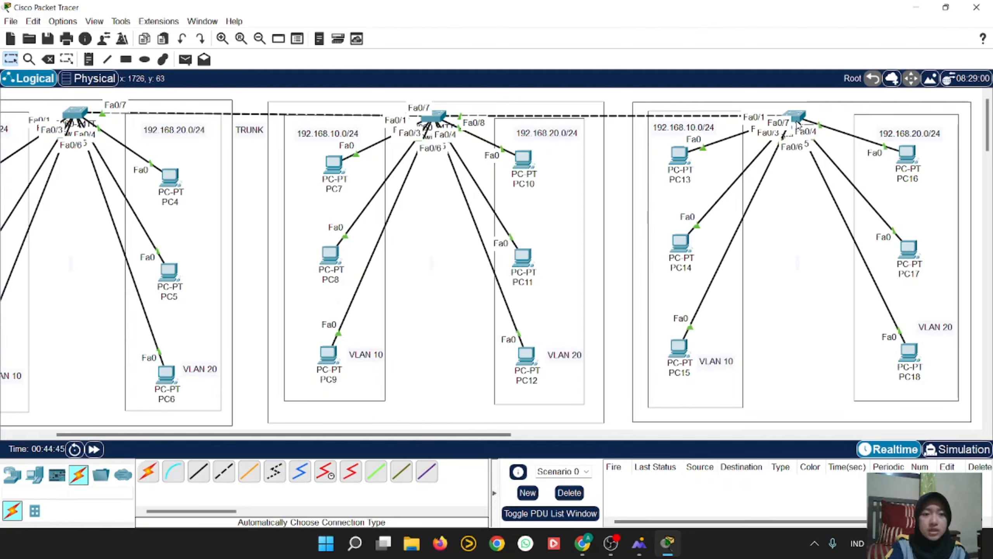
# Open the command line of the third network's switch (Switch2) and enter global configuration mode with en and conf t.
pyautogui.click(797, 122)
pyautogui.click(415, 111)
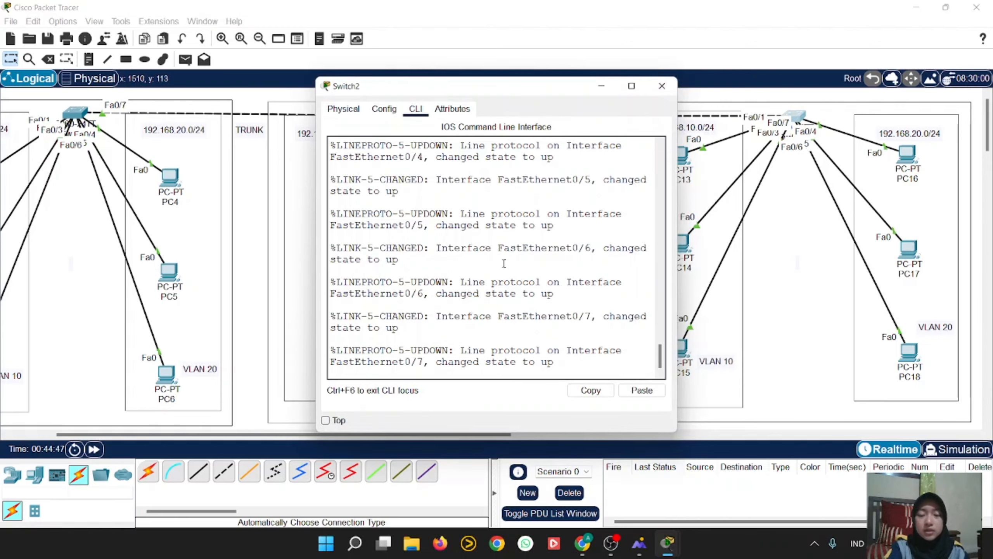
pyautogui.press('Return')
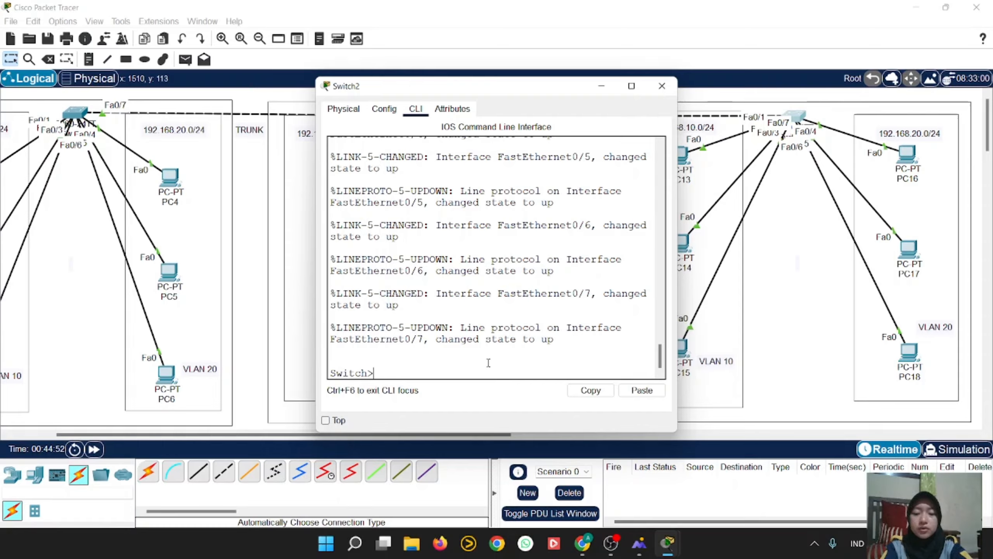
pyautogui.press('BackSpace')
pyautogui.press('BackSpace')
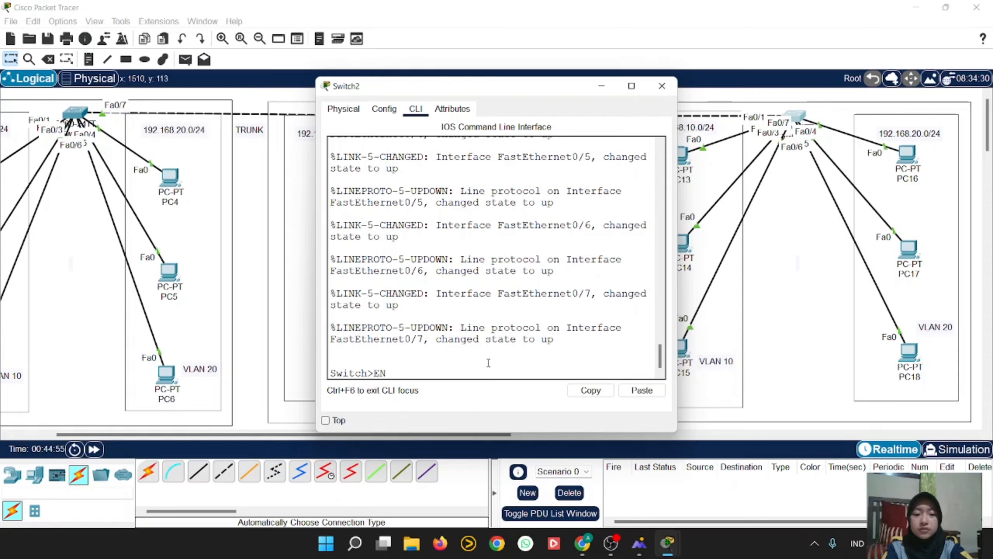
pyautogui.write('en')
pyautogui.press('Return')
pyautogui.write('conf t')
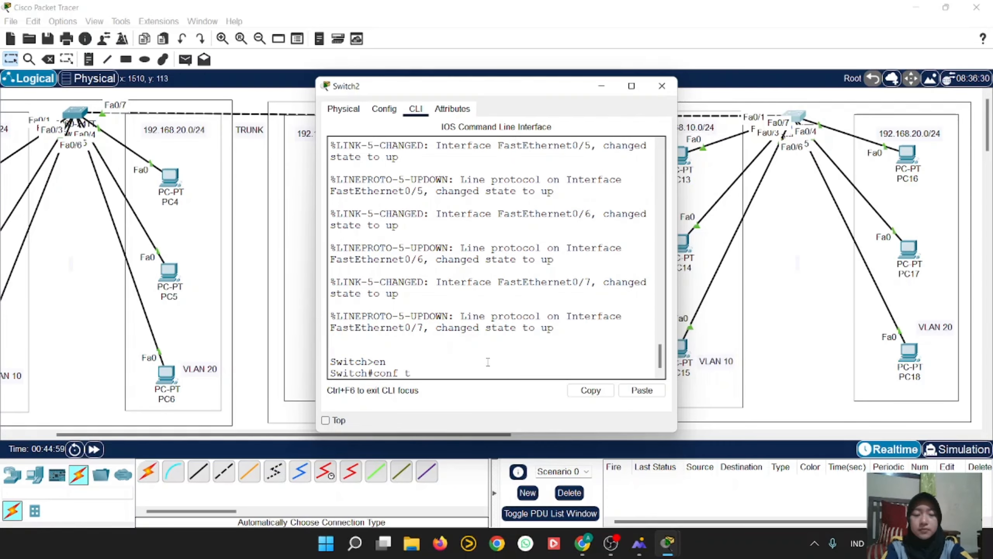
pyautogui.press('Return')
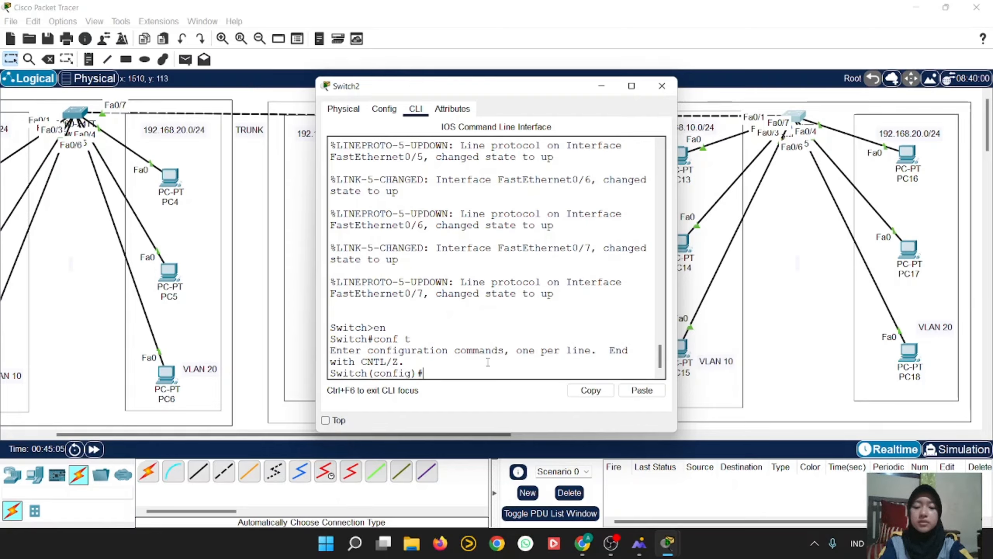
# Create VLAN 10 on Switch2, name it progaming, and exit VLAN configuration.
pyautogui.write('vlan 10')
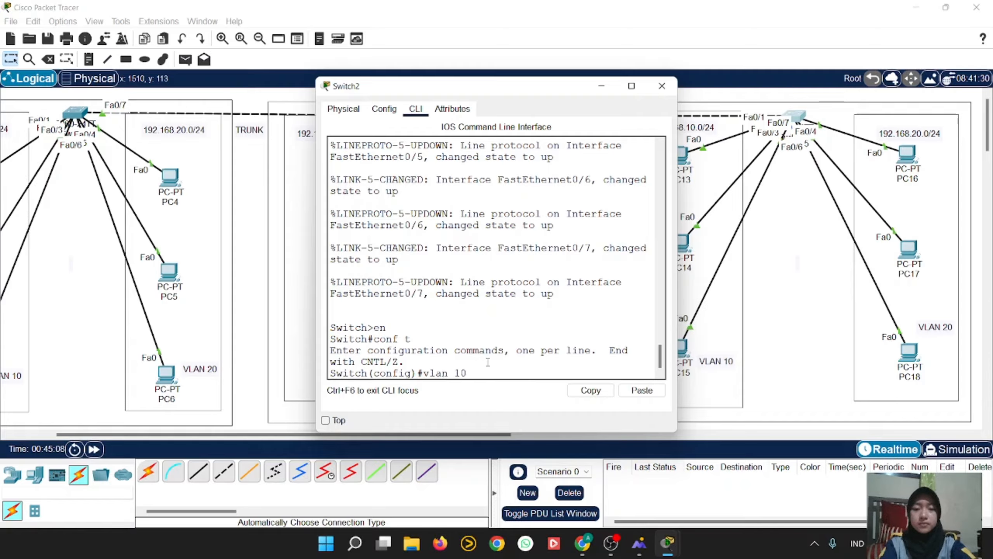
pyautogui.press('Return')
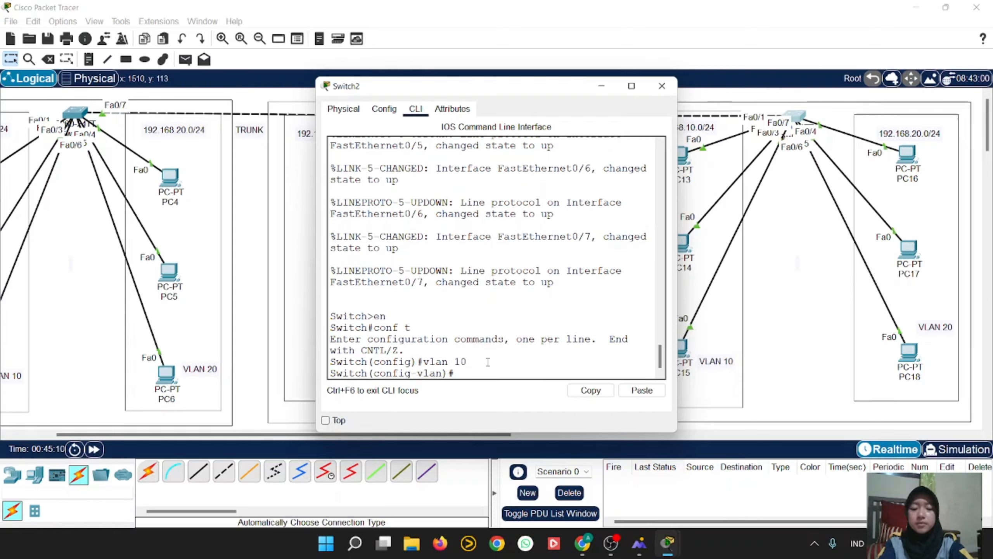
pyautogui.write('name p')
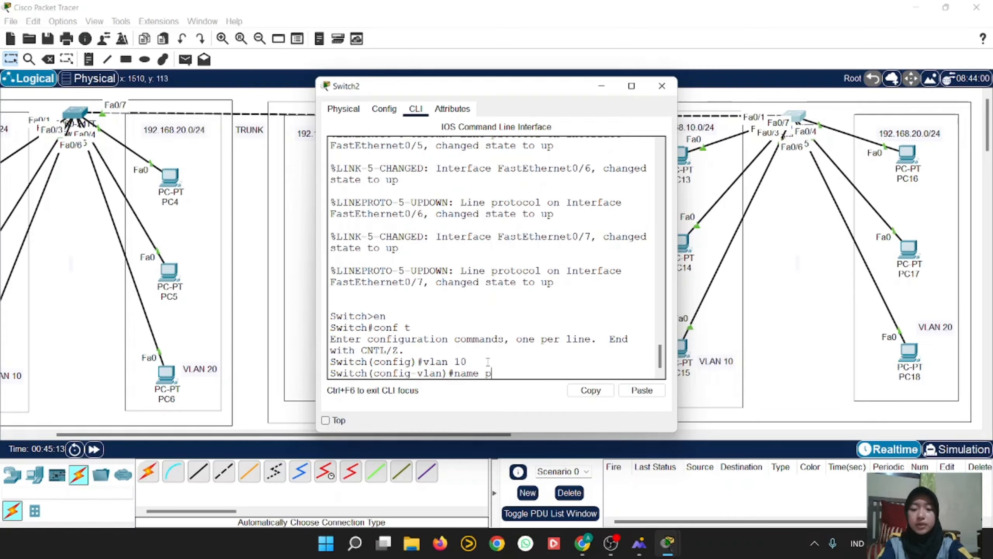
pyautogui.write('rogaming')
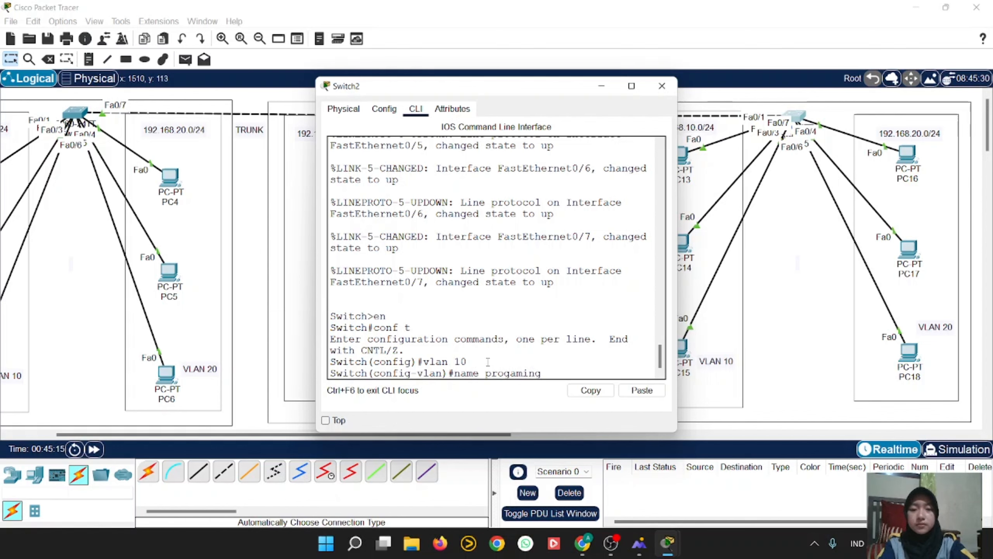
pyautogui.press('Return')
pyautogui.write('exit')
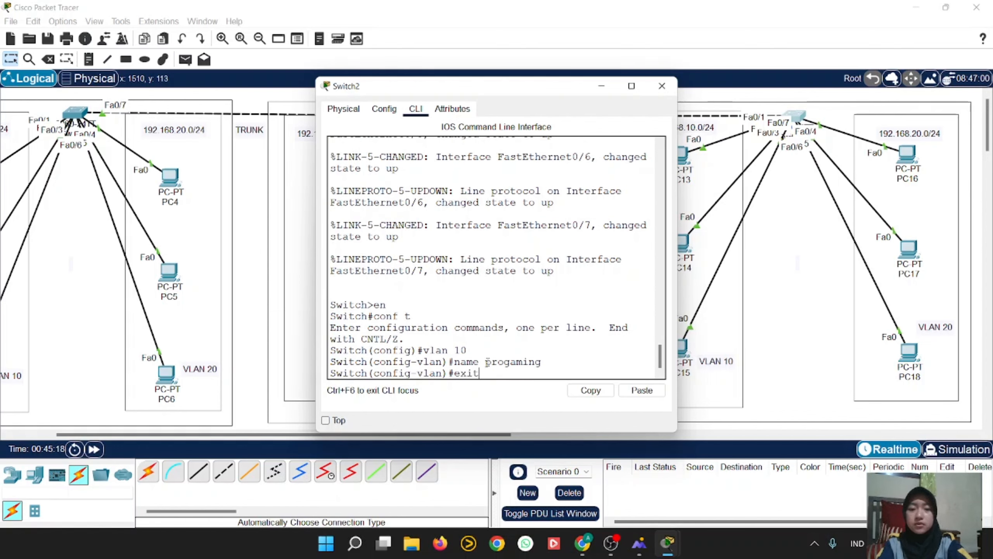
pyautogui.press('Return')
# Create VLAN 20 on Switch2, name it marketing, and exit VLAN configuration.
pyautogui.write('vlan')
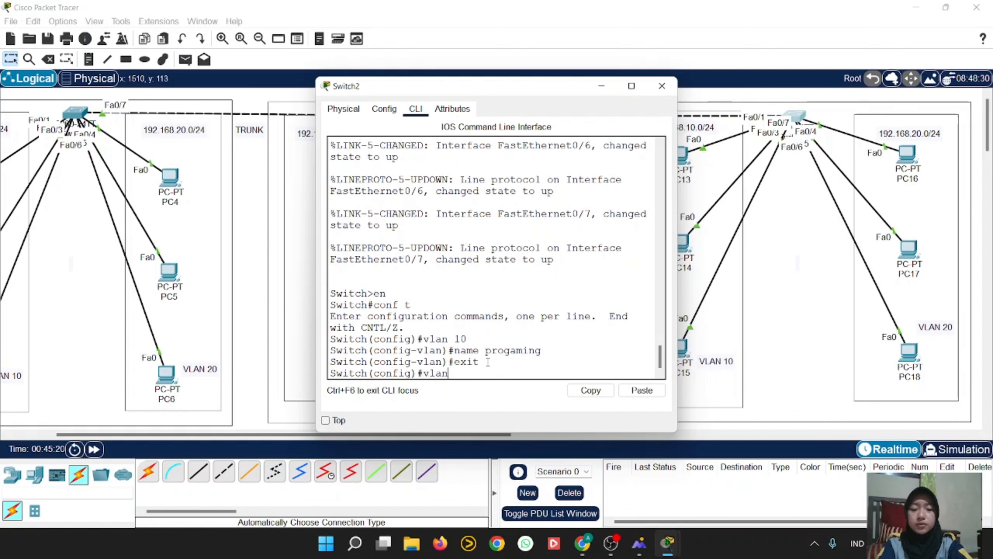
pyautogui.write(' 20')
pyautogui.press('Return')
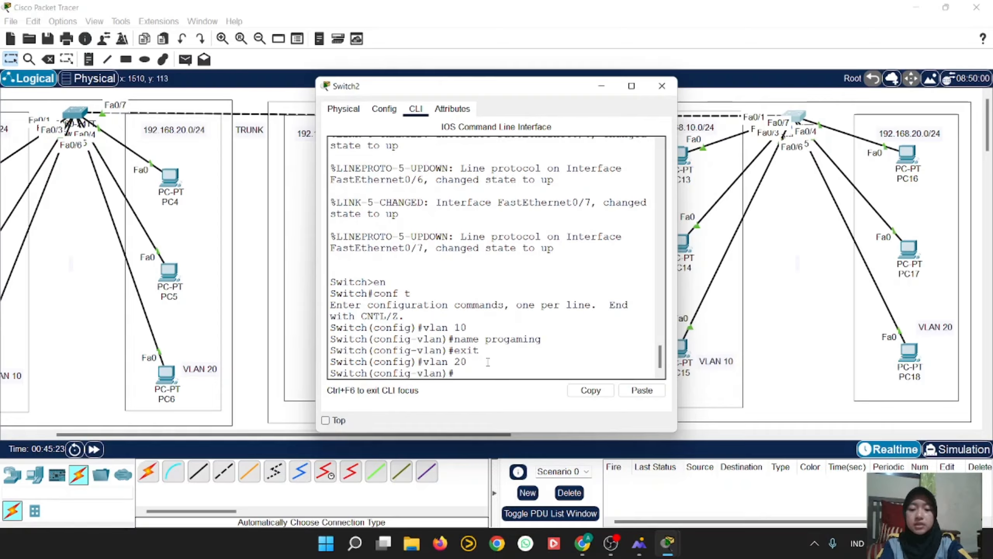
pyautogui.write('na')
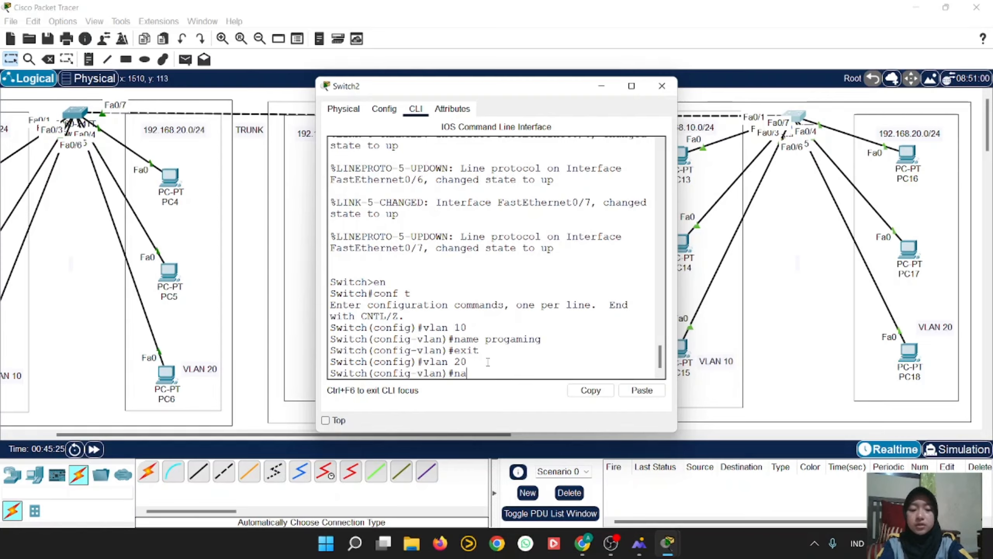
pyautogui.write('me marketing')
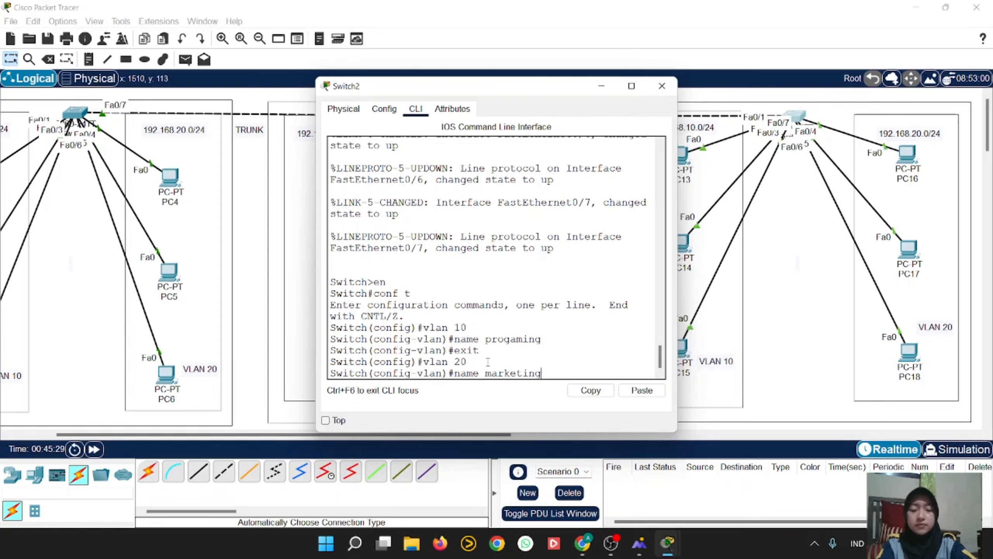
pyautogui.press('Return')
pyautogui.write('e')
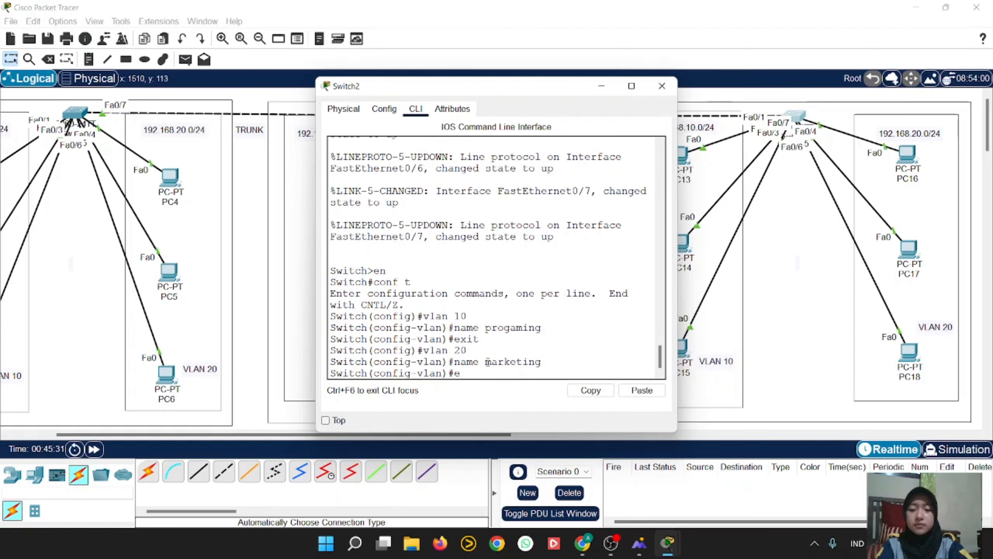
pyautogui.write('xit')
pyautogui.press('Return')
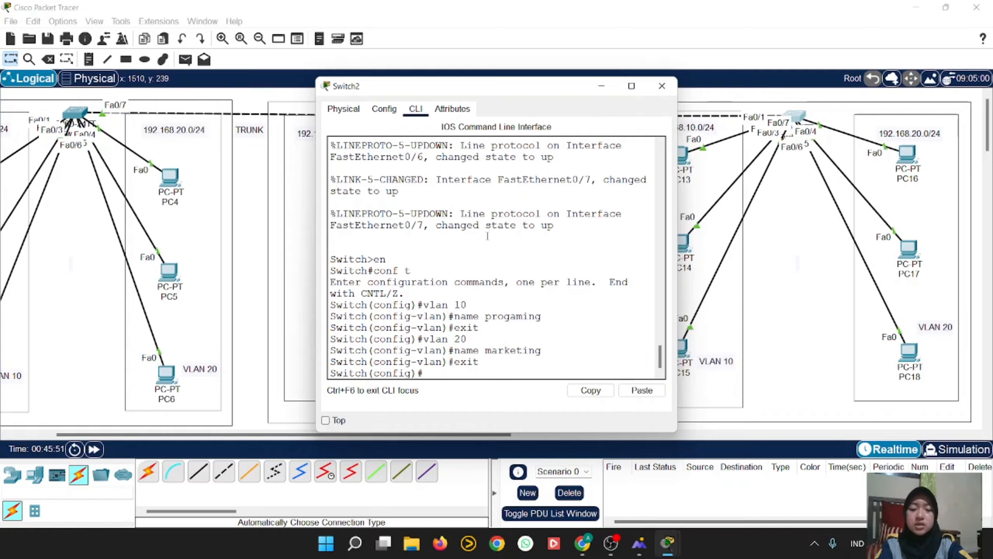
# Enter configuration of the interface range fa0/1-3 on Switch2 and set those ports to access mode.
pyautogui.write('interface ')
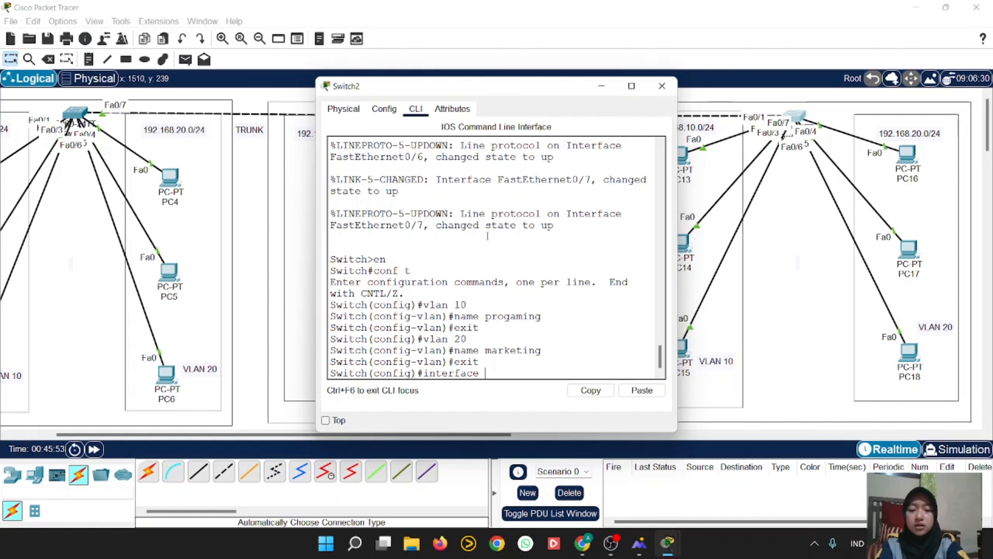
pyautogui.write('fange ')
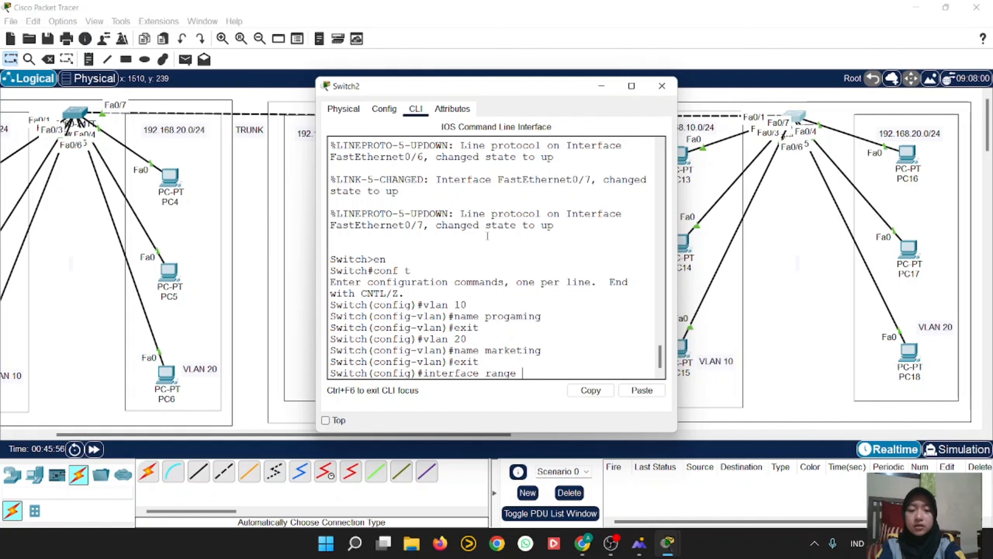
pyautogui.write('fa0')
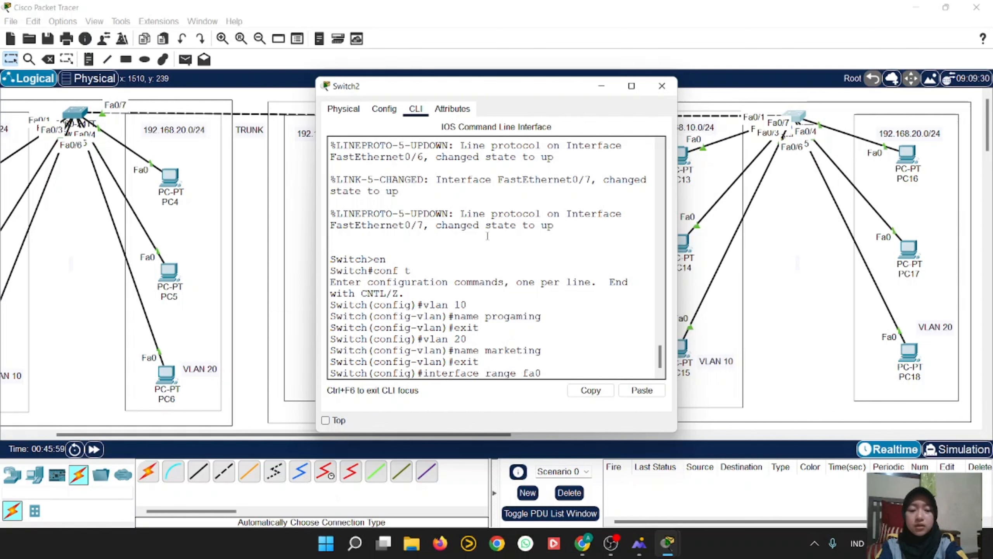
pyautogui.write('/1-3')
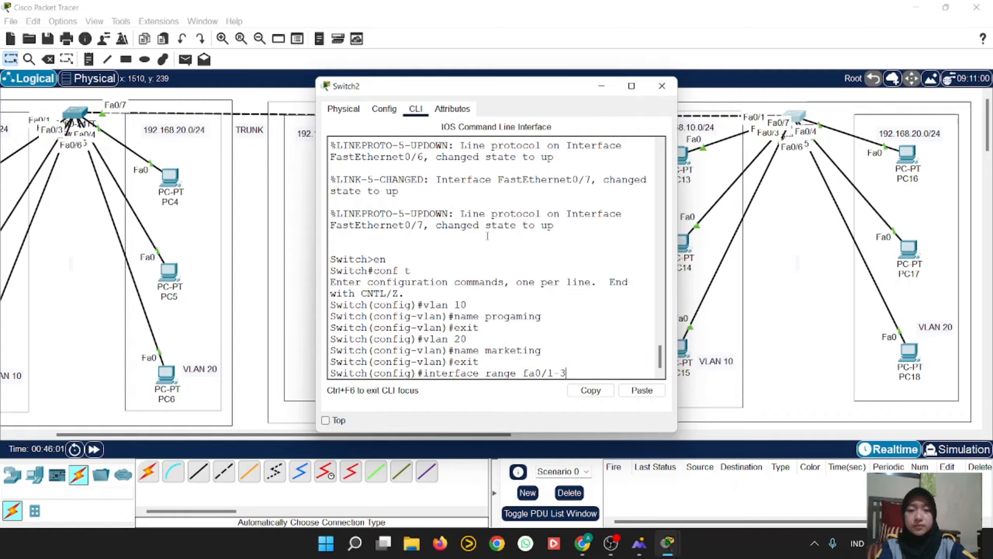
pyautogui.press('Return')
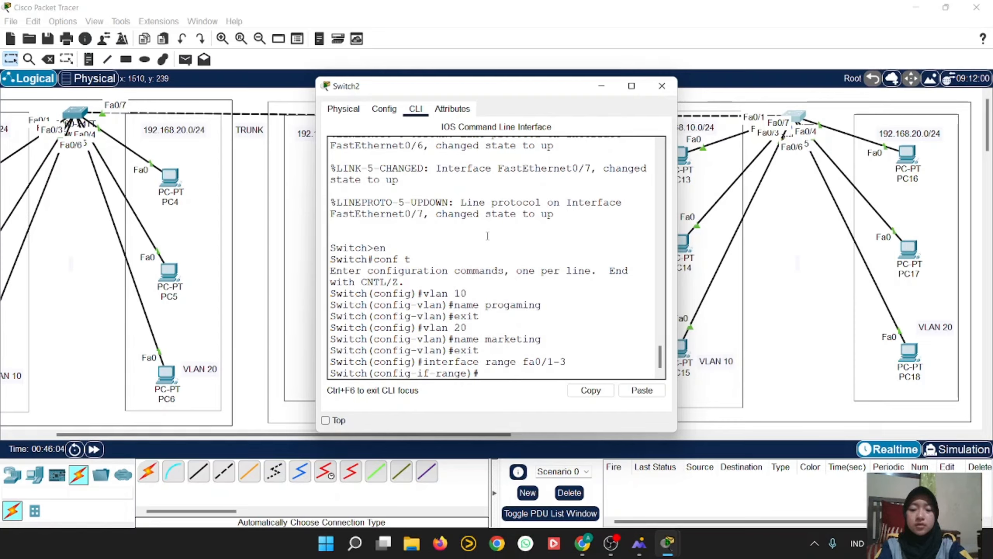
pyautogui.write('switch')
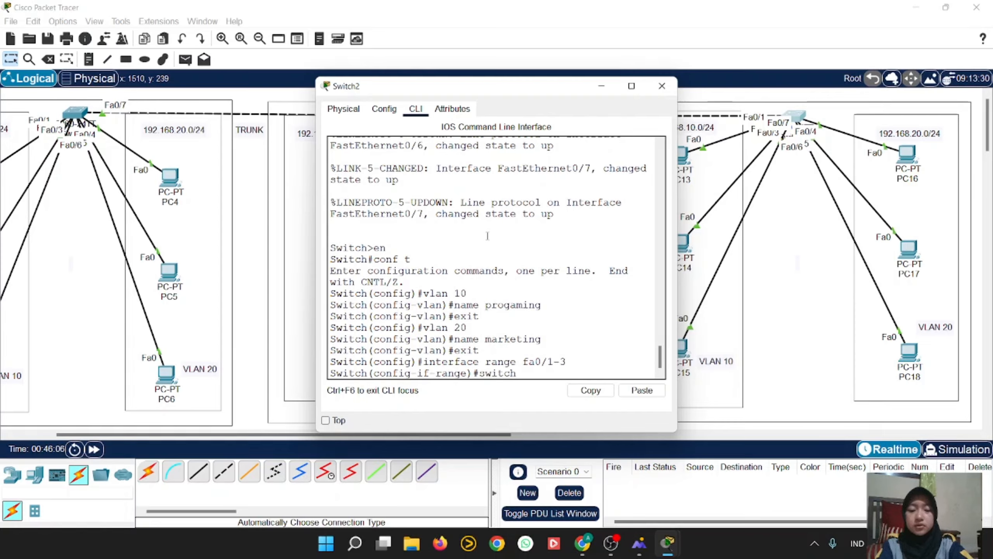
pyautogui.write('port mode access')
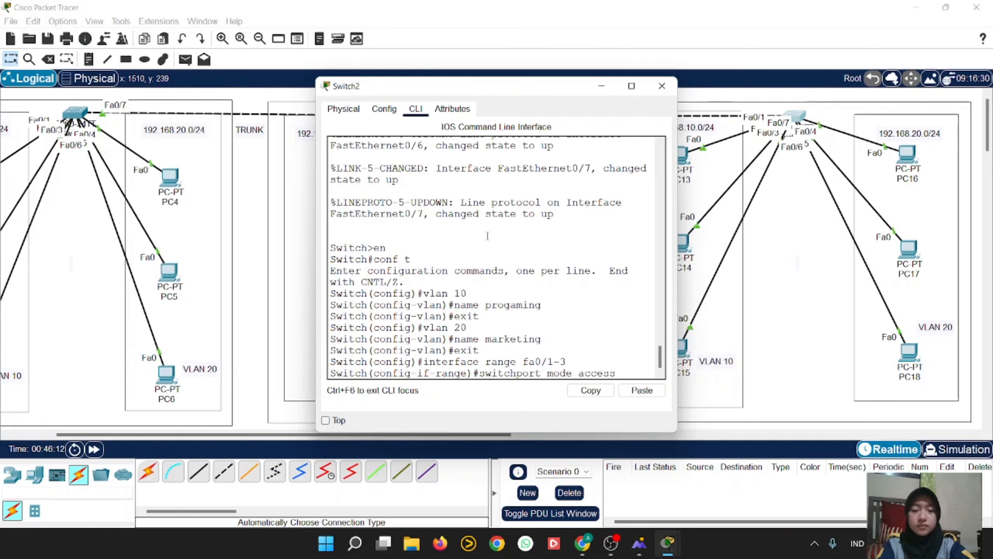
pyautogui.press('Return')
# Assign ports fa0/1-3 of Switch2 to access VLAN 10 and exit the interface range configuration.
pyautogui.write('sw')
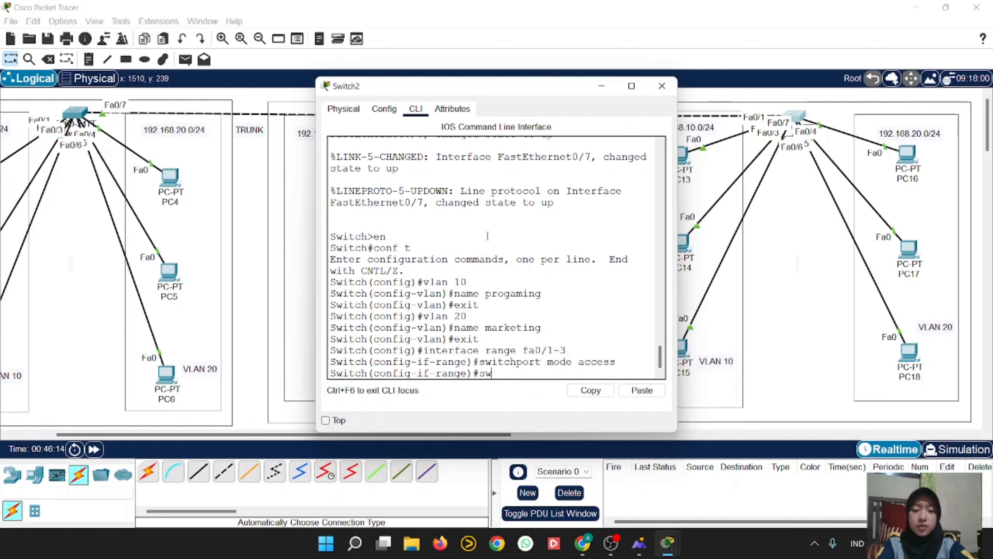
pyautogui.write('itchport ')
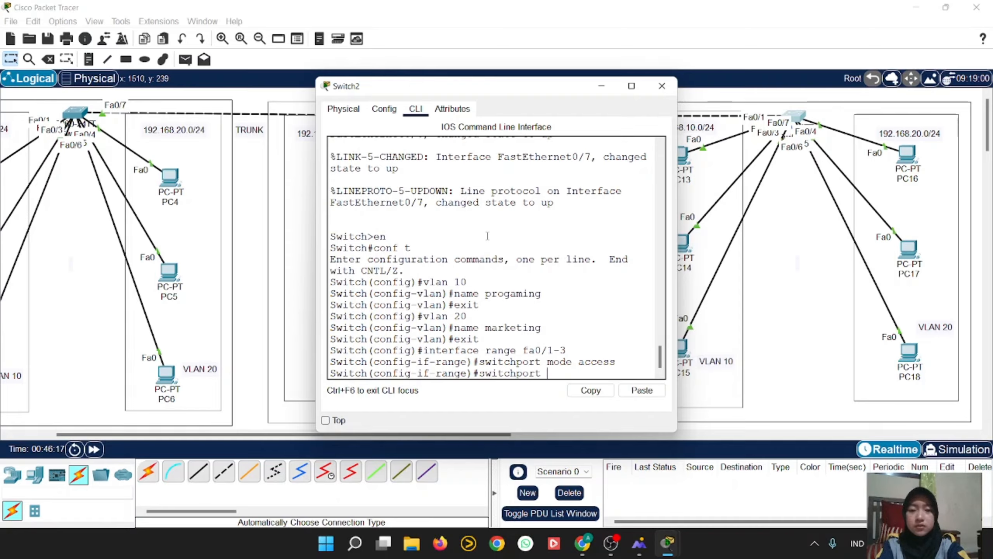
pyautogui.write('acces v')
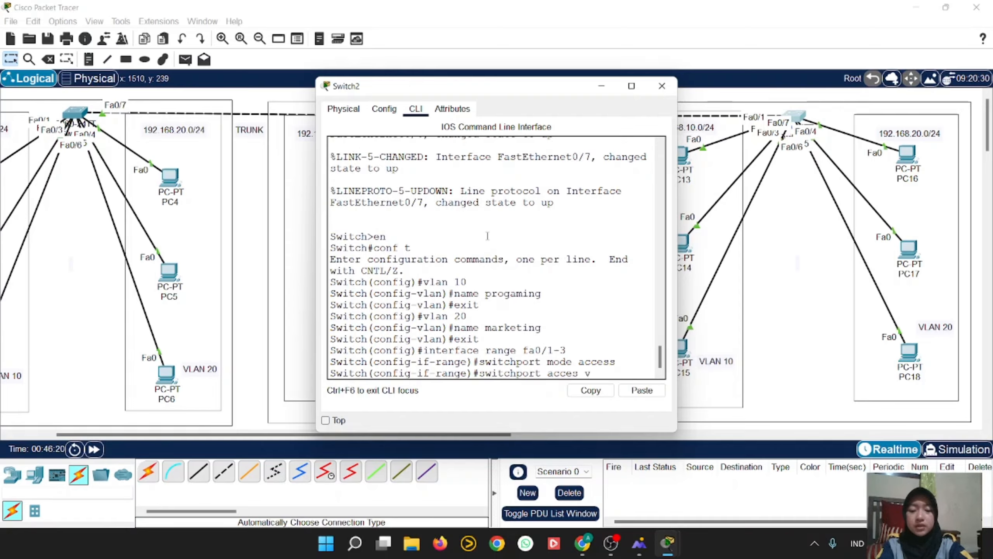
pyautogui.write('lan 10')
pyautogui.press('Return')
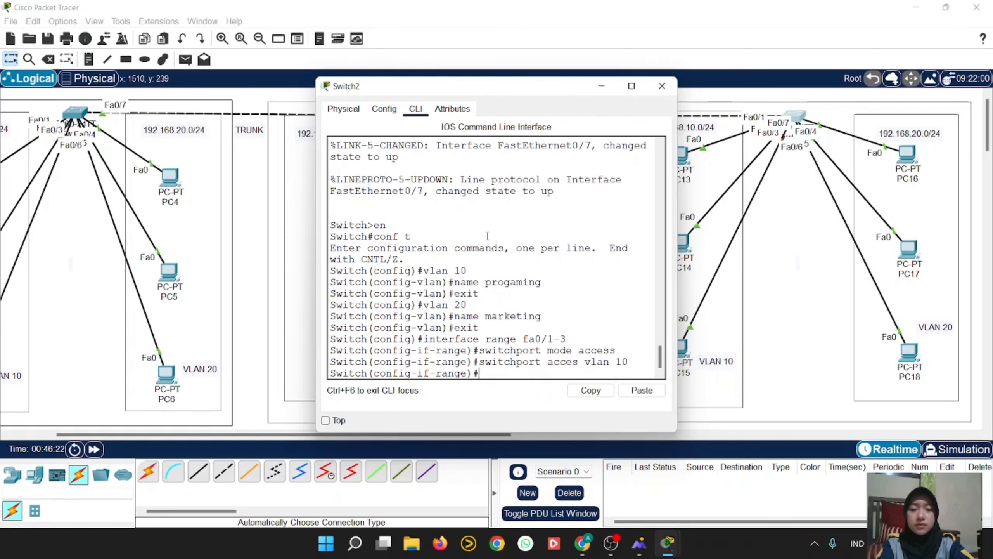
pyautogui.write('exit')
pyautogui.press('Return')
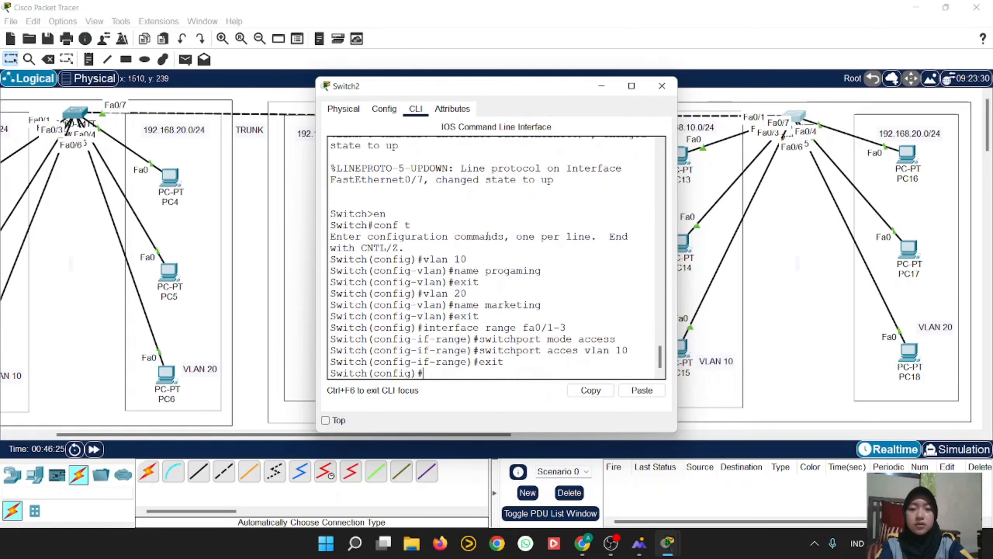
pyautogui.write('infc')
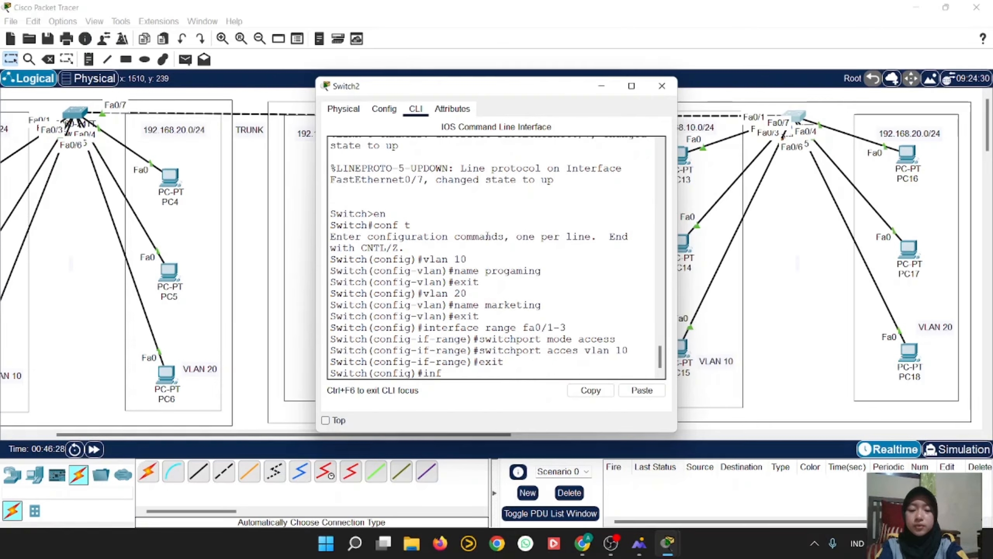
pyautogui.press('BackSpace')
pyautogui.press('BackSpace')
pyautogui.press('BackSpace')
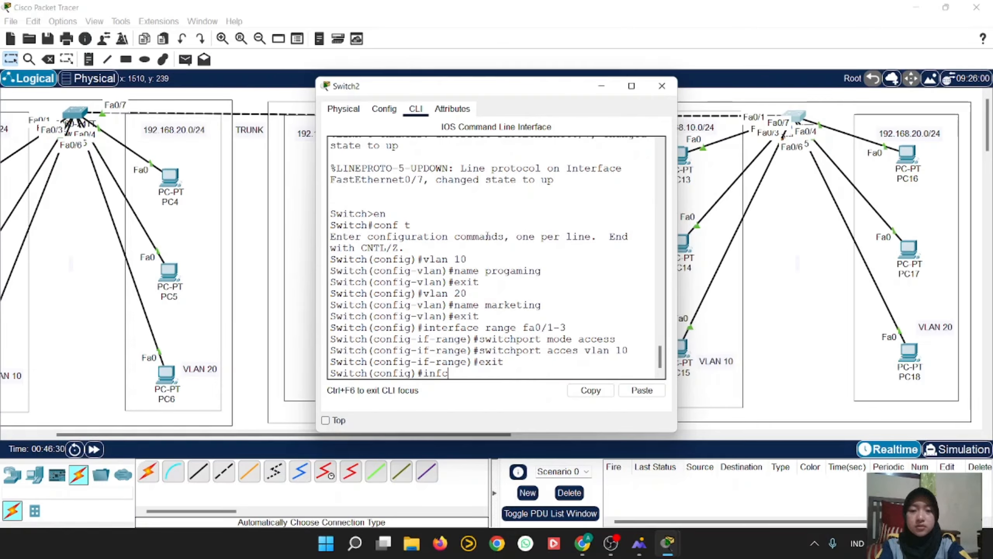
pyautogui.write('terface ra')
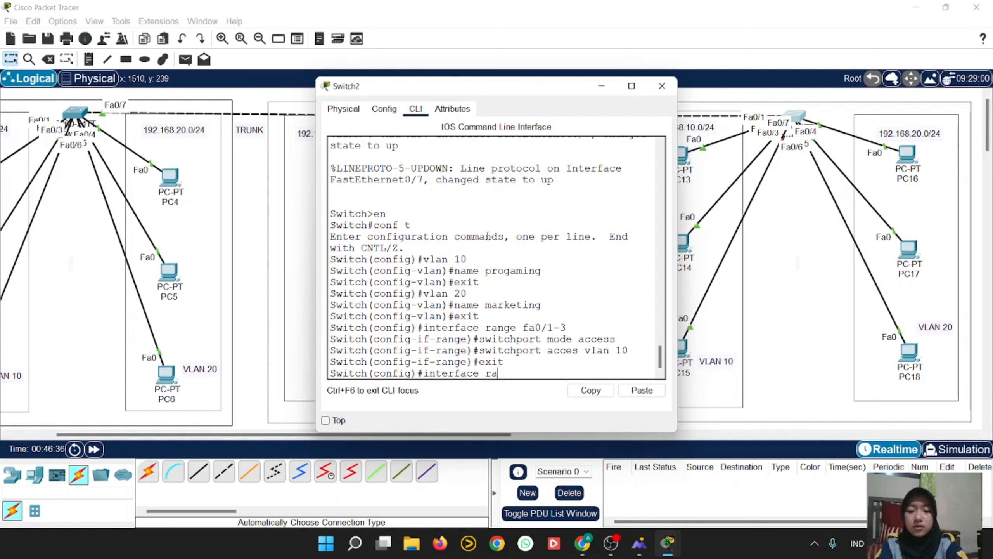
pyautogui.write('nge')
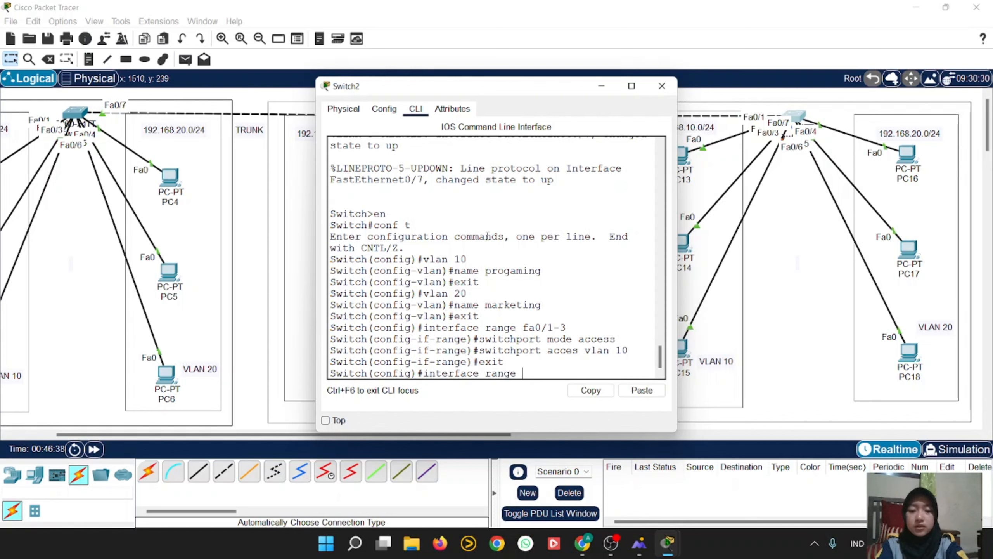
pyautogui.write(' fa0/4')
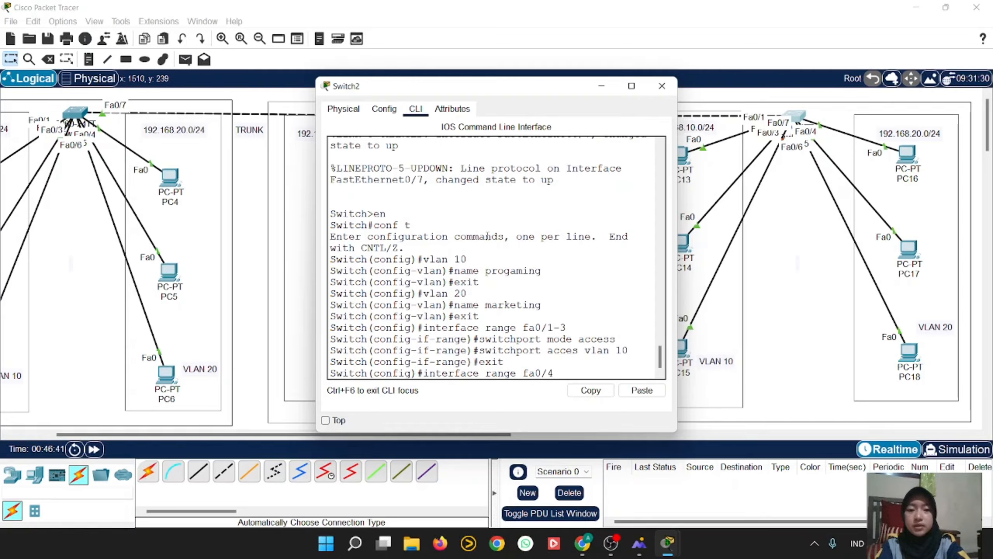
pyautogui.press('Return')
pyautogui.write('6')
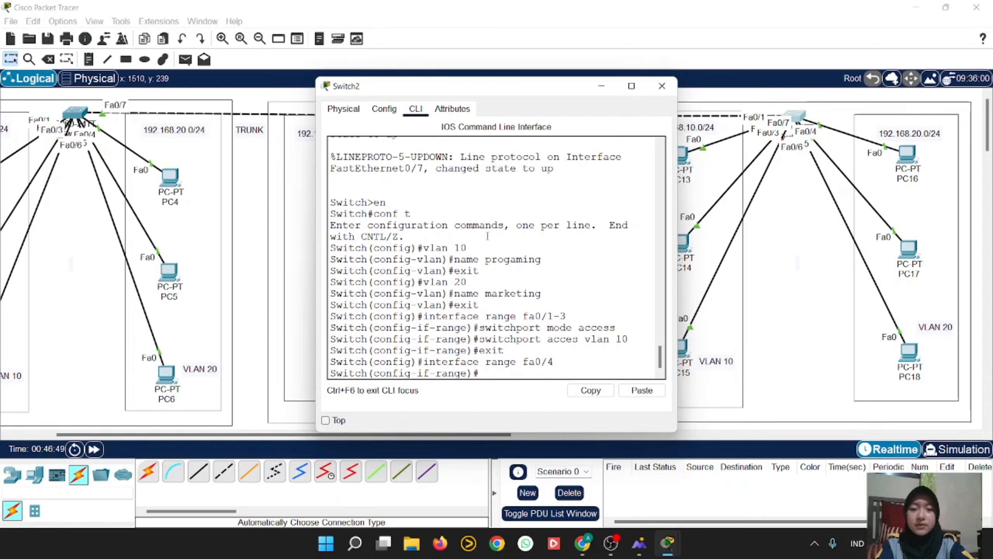
pyautogui.write('xit')
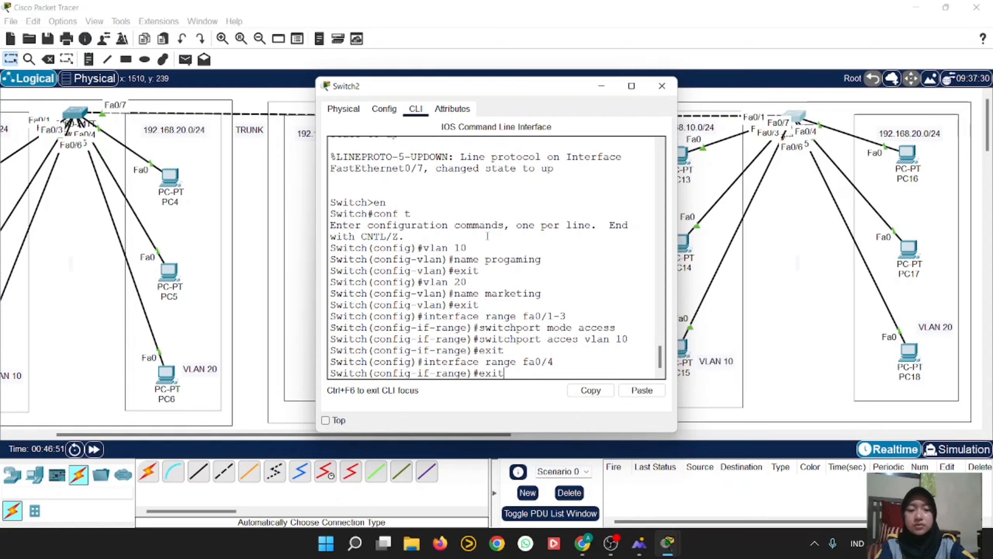
pyautogui.press('Return')
# Try to enter configuration of the interface range fa0/4-6 on Switch2.
pyautogui.write('iinter')
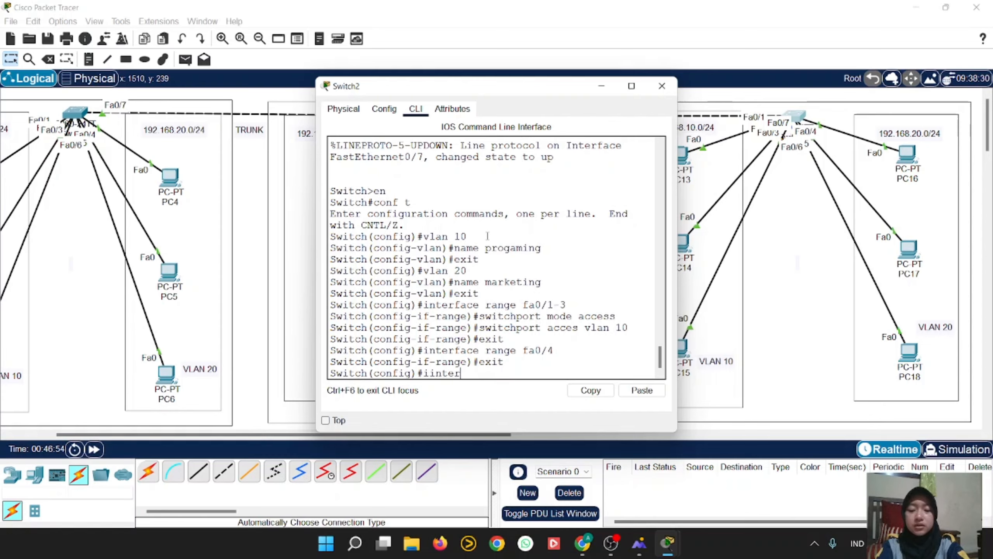
pyautogui.write('face ran')
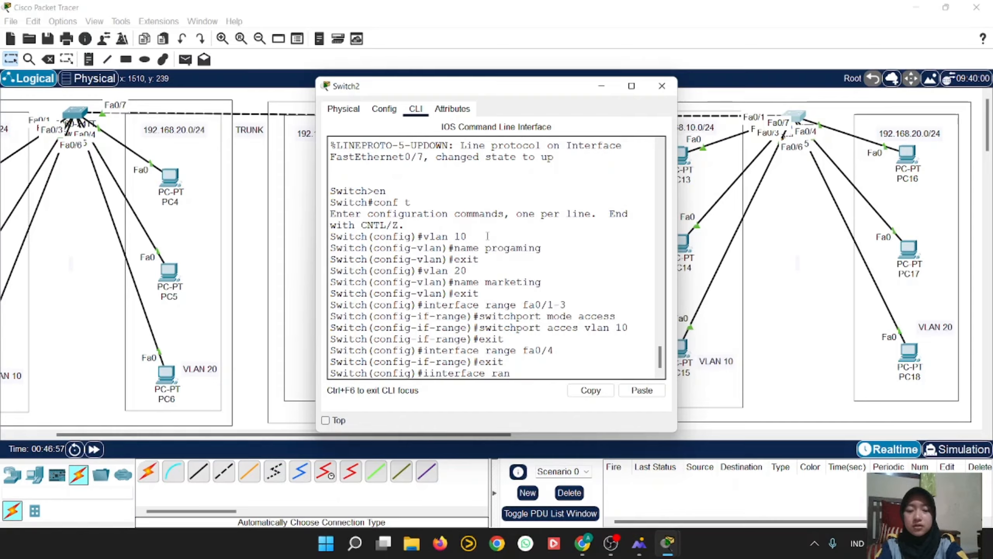
pyautogui.write('ge fa')
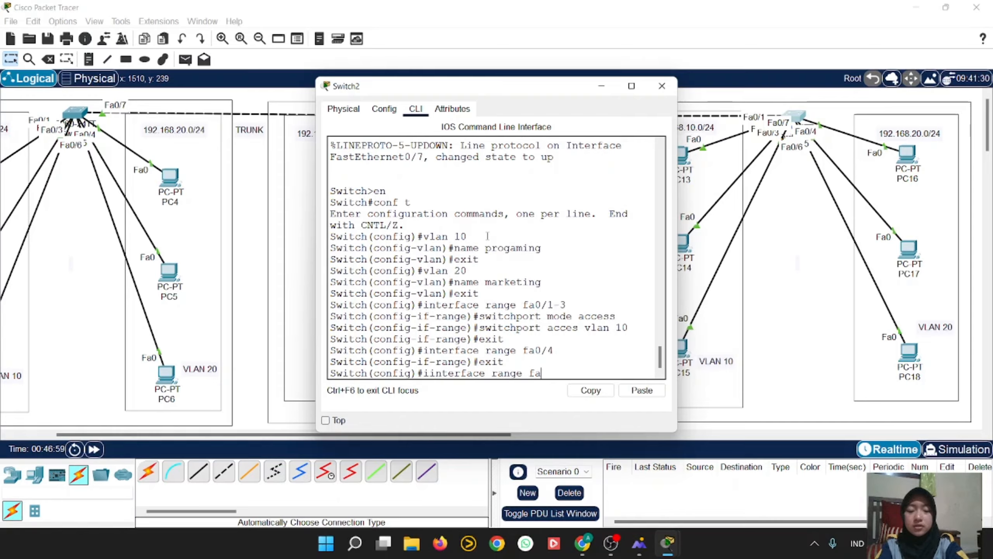
pyautogui.write('0/4')
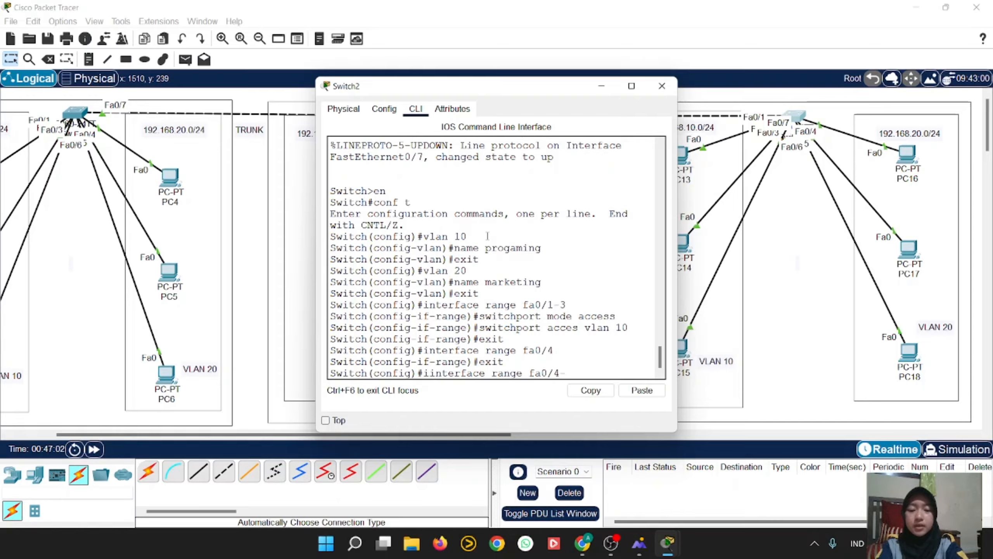
pyautogui.write('-6')
pyautogui.press('Return')
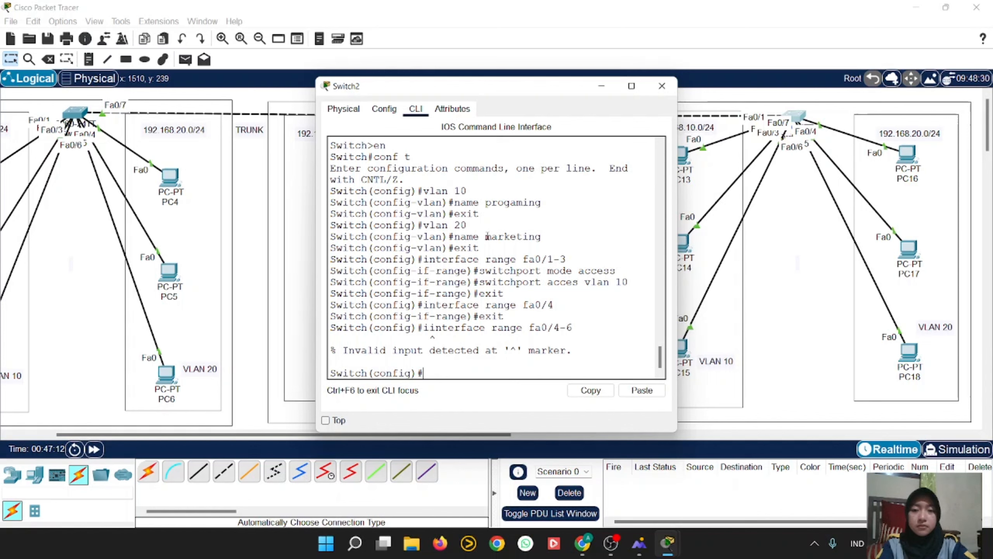
# Recall the rejected range command, remove its extra letter i, and run it as interface range fa0/4-6.
pyautogui.press('Up')
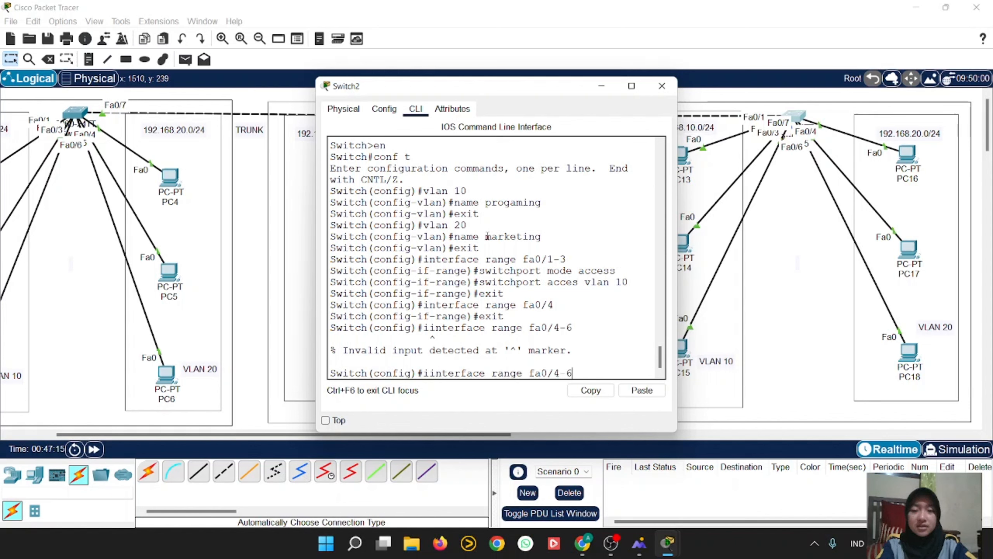
pyautogui.press('Left')
pyautogui.press('Left')
pyautogui.press('Left')
pyautogui.press('Left')
pyautogui.press('Left')
pyautogui.press('Left')
pyautogui.press('Left')
pyautogui.press('Left')
pyautogui.press('Left')
pyautogui.press('Left')
pyautogui.press('Left')
pyautogui.press('Left')
pyautogui.press('Left')
pyautogui.press('Left')
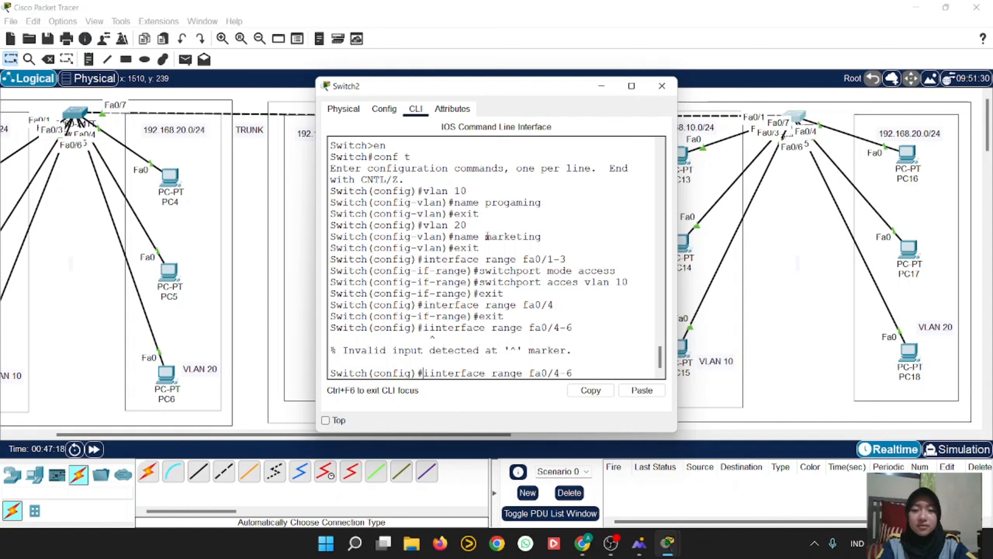
pyautogui.press('Left')
pyautogui.press('Left')
pyautogui.press('Left')
pyautogui.press('Left')
pyautogui.press('Left')
pyautogui.press('Left')
pyautogui.press('Left')
pyautogui.press('Left')
pyautogui.press('BackSpace')
pyautogui.press('Right')
pyautogui.press('Right')
pyautogui.press('Right')
pyautogui.press('Right')
pyautogui.press('Right')
pyautogui.press('Right')
pyautogui.press('Right')
pyautogui.press('Right')
pyautogui.press('Right')
pyautogui.press('Right')
pyautogui.press('Right')
pyautogui.press('Right')
pyautogui.press('Right')
pyautogui.press('Right')
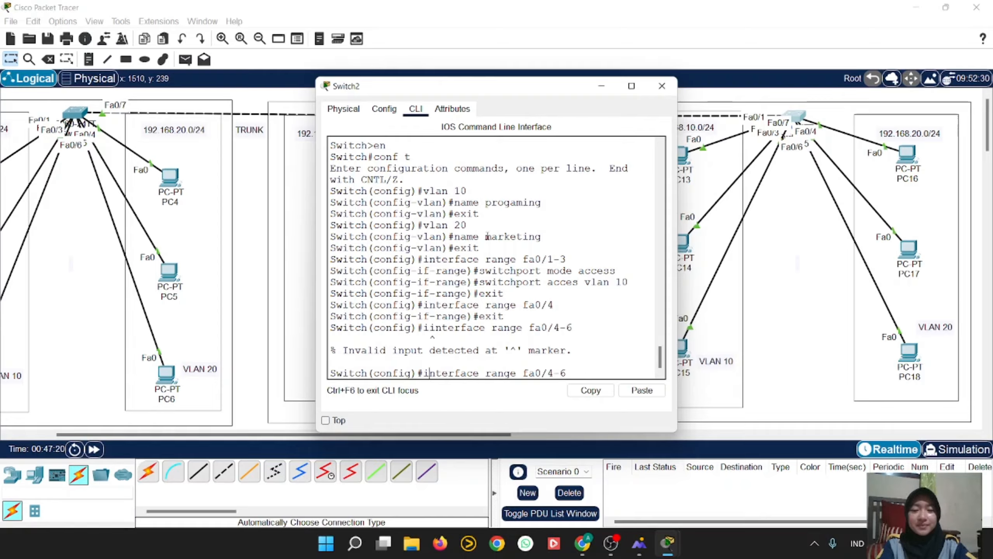
pyautogui.press('Return')
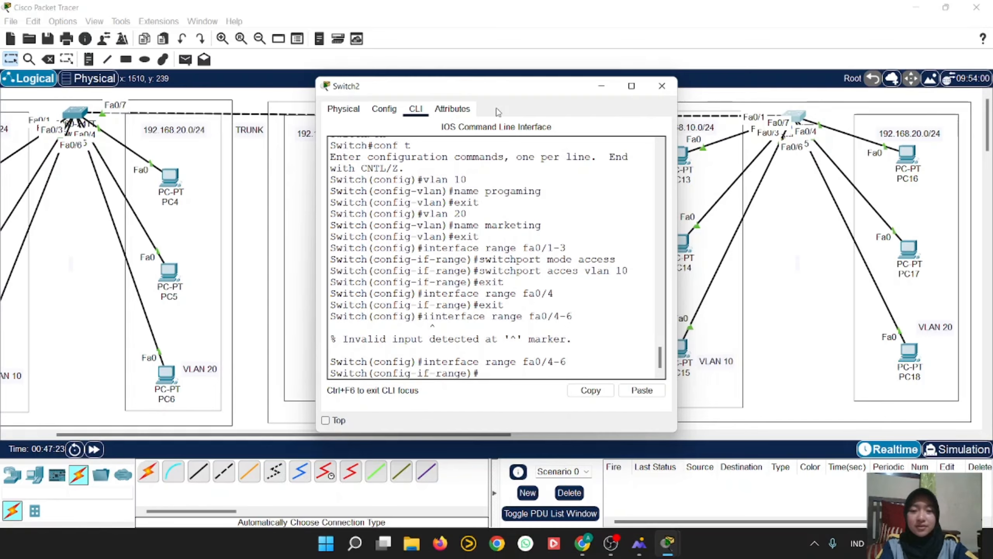
# Set ports fa0/4-6 of Switch2 to access mode by reusing the earlier switchport mode access command.
pyautogui.press('Up')
pyautogui.press('Up')
pyautogui.press('Up')
pyautogui.press('Up')
pyautogui.press('Up')
pyautogui.press('Up')
pyautogui.press('Up')
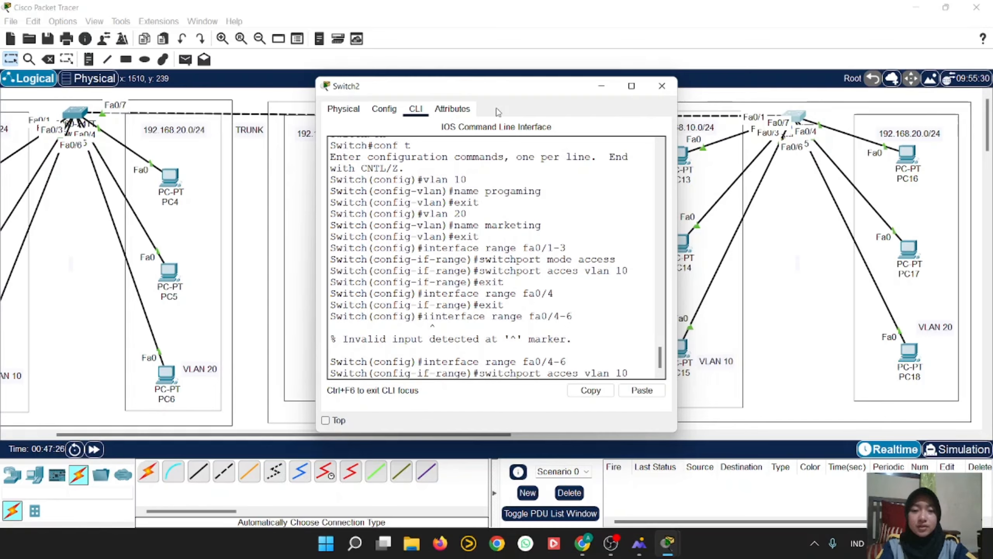
pyautogui.press('Return')
# Assign ports fa0/4-6 of Switch2 to access VLAN 20 and exit the interface range configuration.
pyautogui.press('Up')
pyautogui.press('Up')
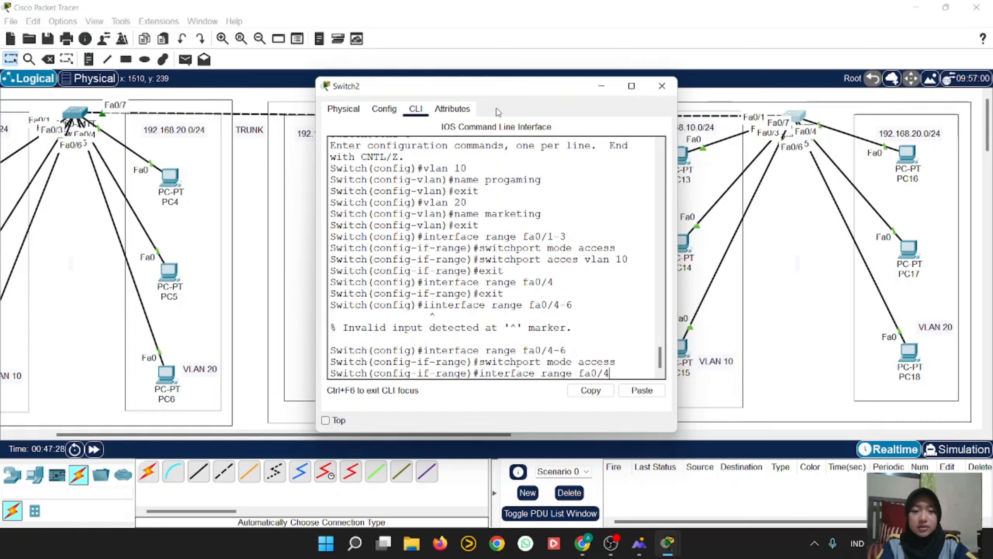
pyautogui.press('Down')
pyautogui.press('Up')
pyautogui.press('Up')
pyautogui.press('Up')
pyautogui.press('Up')
pyautogui.press('Up')
pyautogui.press('Up')
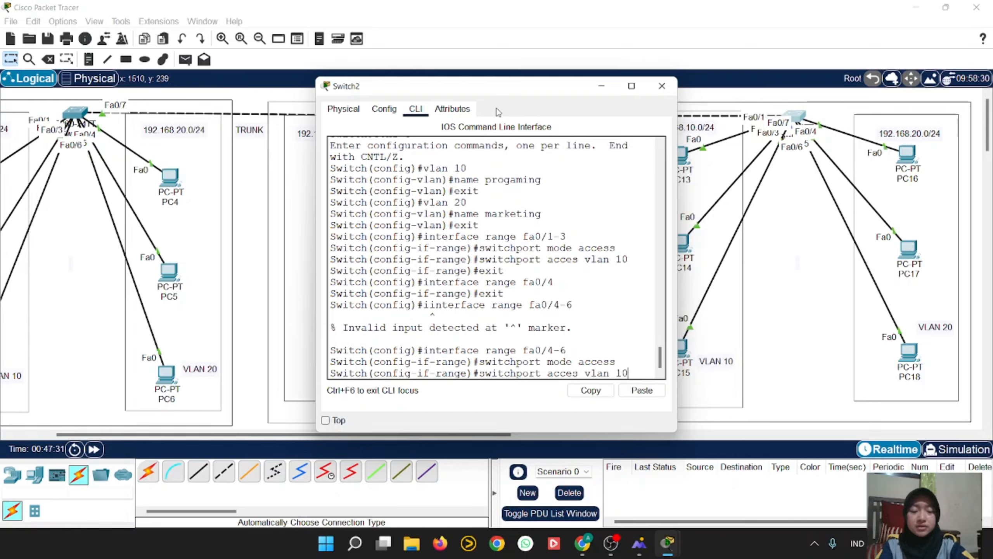
pyautogui.press('BackSpace')
pyautogui.press('BackSpace')
pyautogui.write('20')
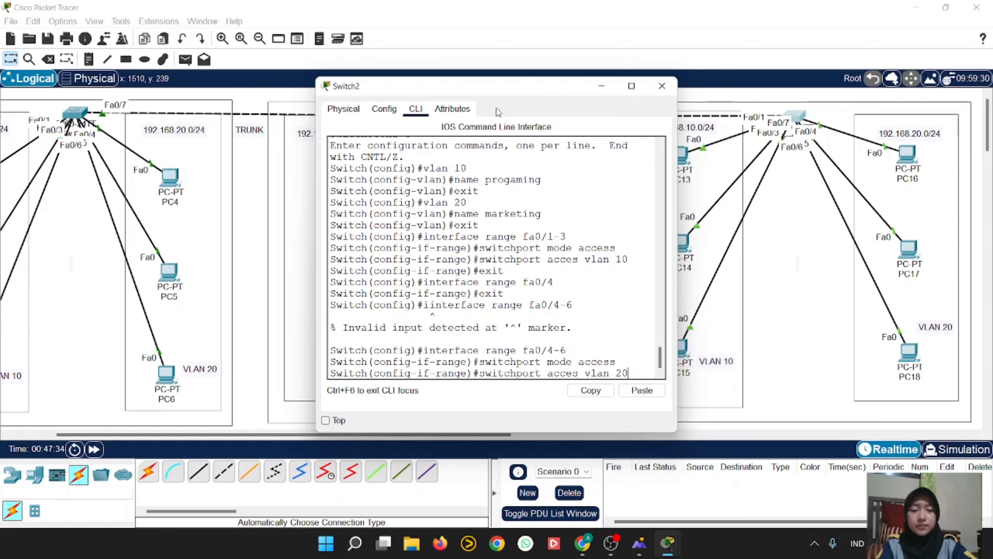
pyautogui.press('Return')
pyautogui.write('exit')
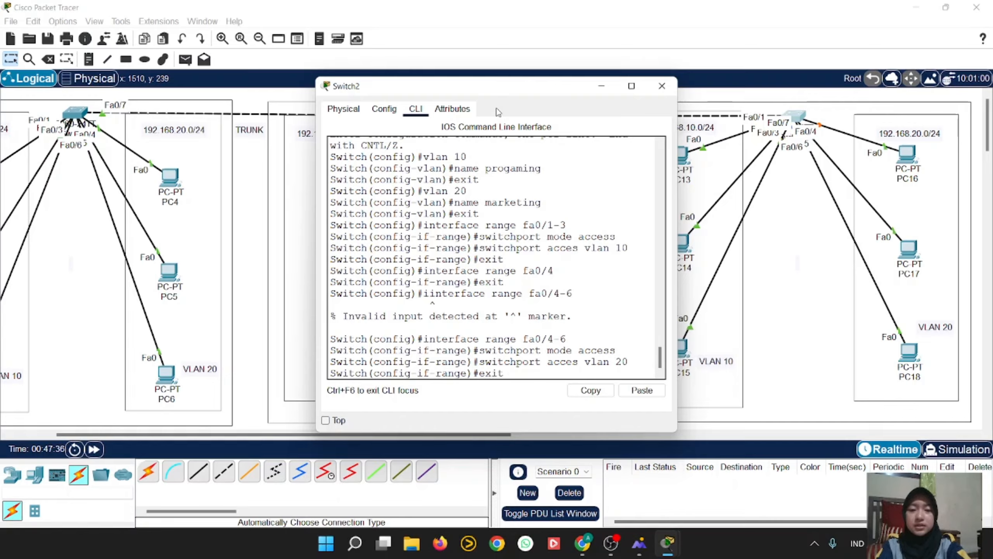
pyautogui.press('Return')
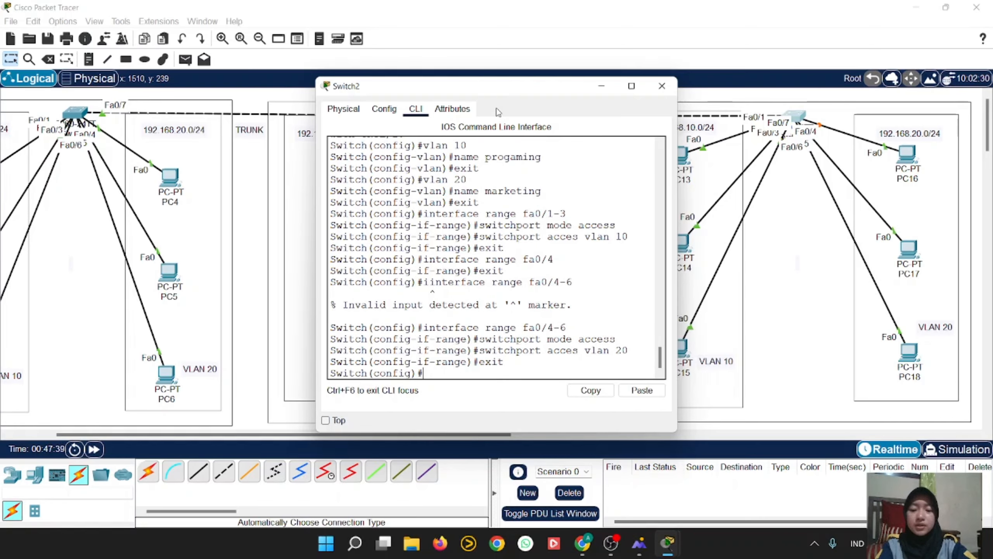
# Show the VLAN summary of Switch2 with do show vlan brief and widen its window to read the port assignments.
pyautogui.write('do sho')
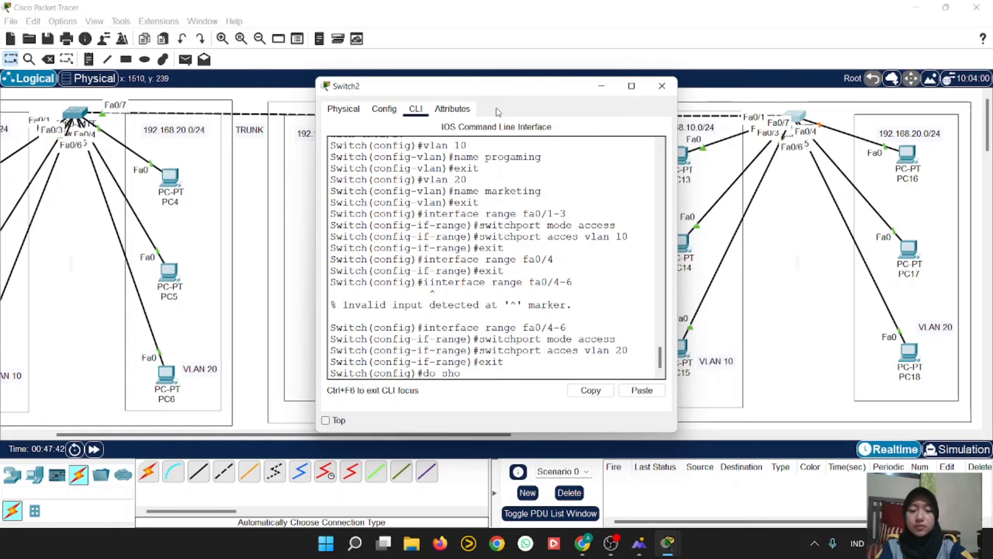
pyautogui.write('w vlan brief')
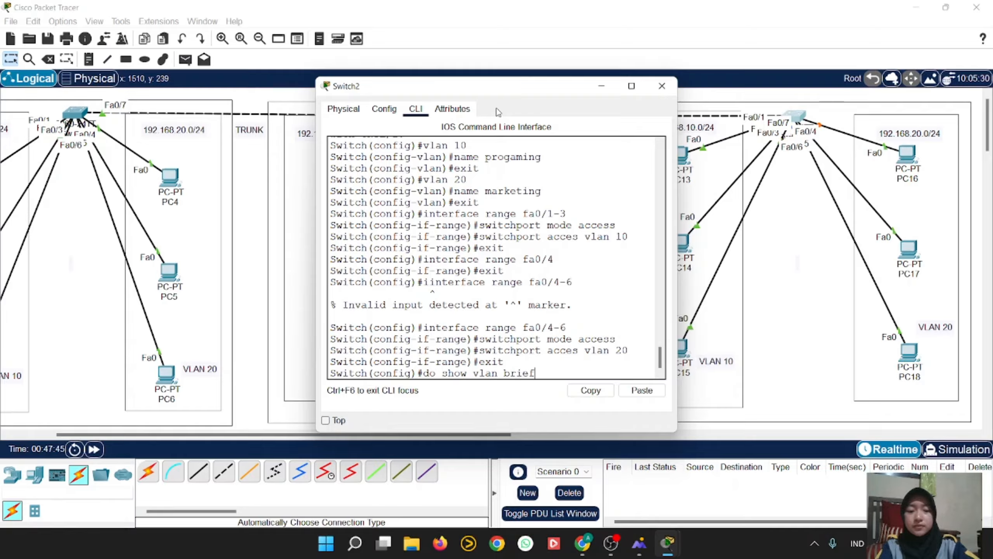
pyautogui.press('Return')
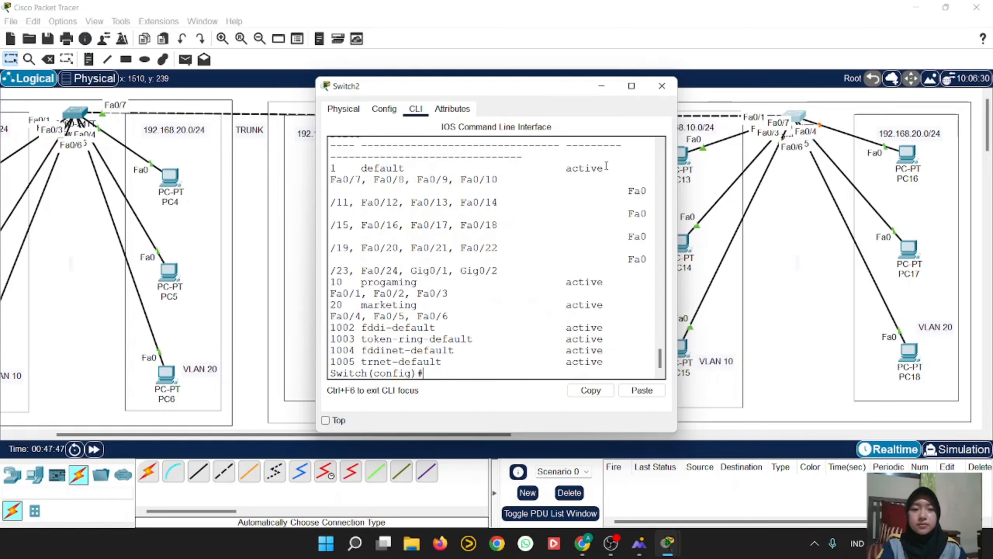
pyautogui.moveTo(679, 192); pyautogui.dragTo(911, 193)
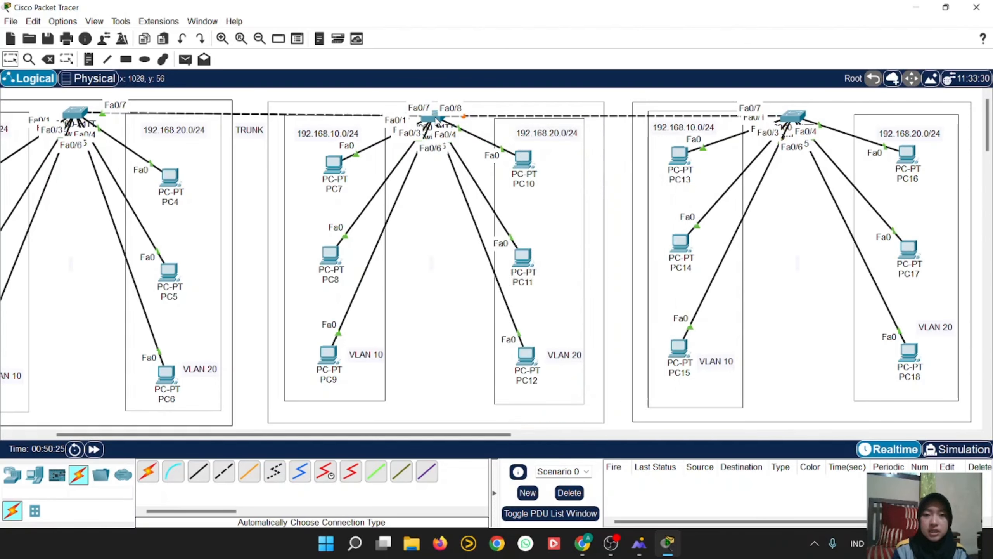
# Open the command line of Switch1, enter global configuration mode with en and conf t, and reposition its window to check the link ports.
pyautogui.click(436, 121)
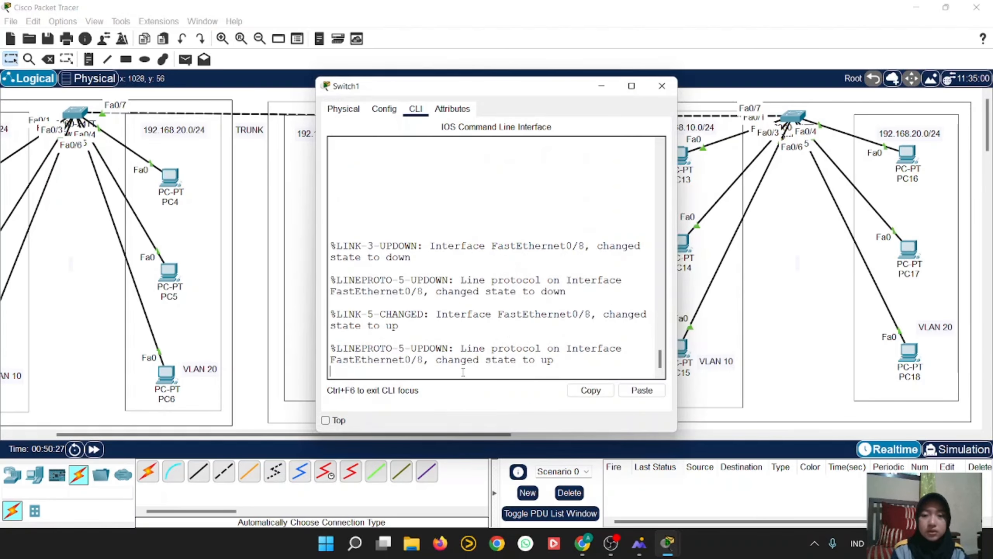
pyautogui.press('Return')
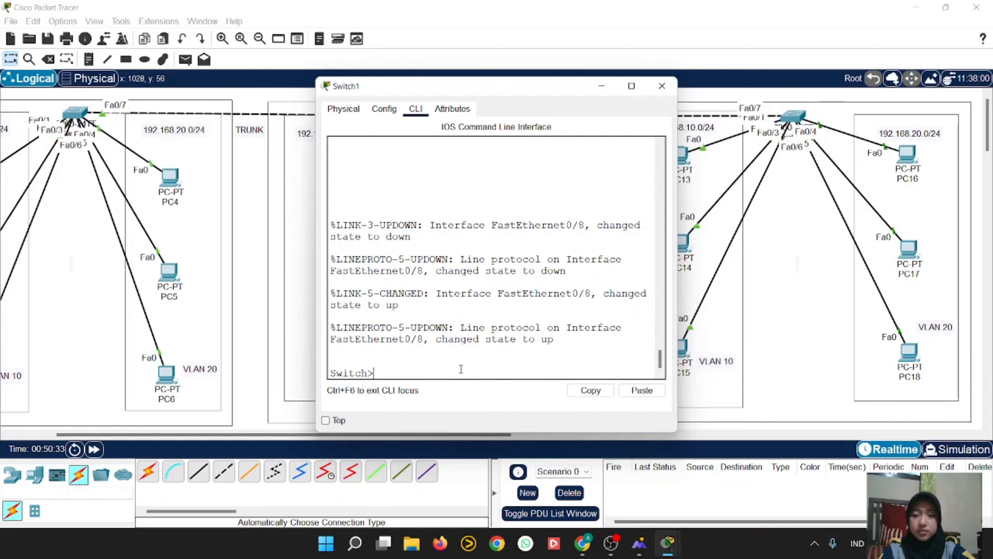
pyautogui.write('en')
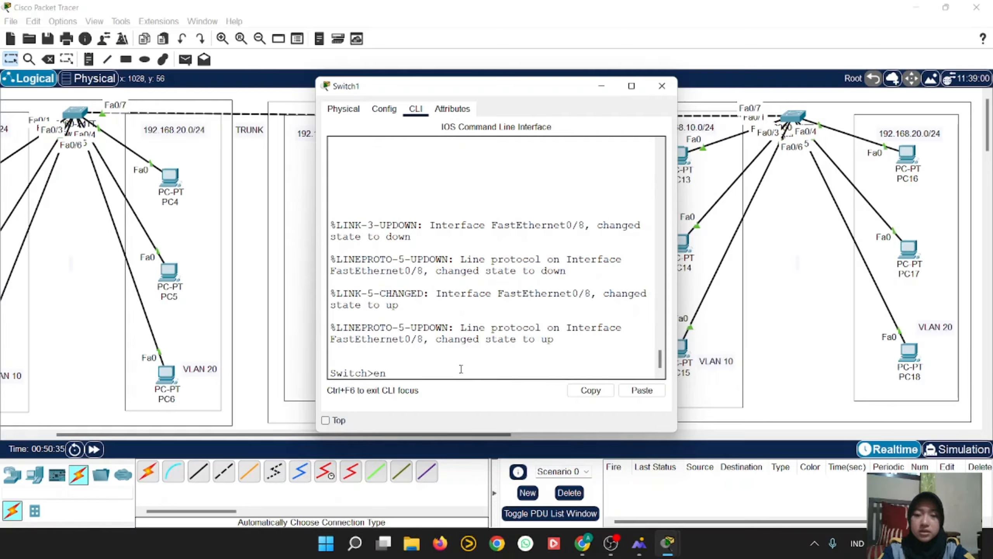
pyautogui.press('Return')
pyautogui.write('conf t')
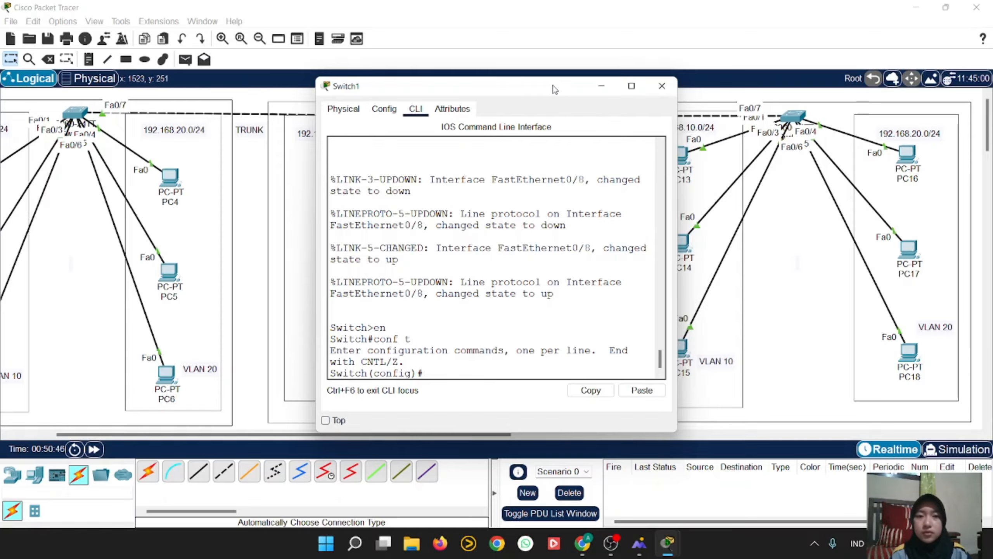
pyautogui.moveTo(552, 89); pyautogui.dragTo(537, 167)
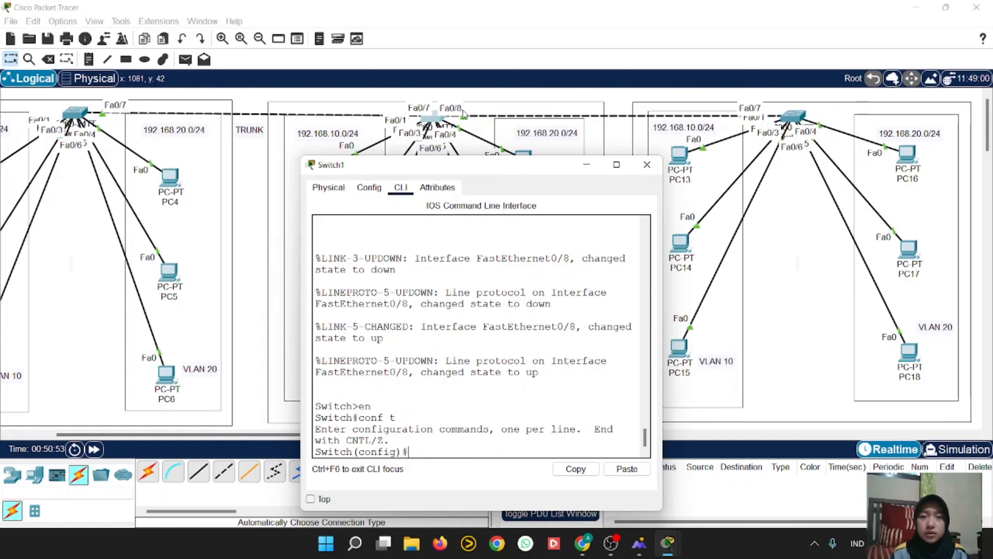
pyautogui.moveTo(479, 167); pyautogui.dragTo(520, 73)
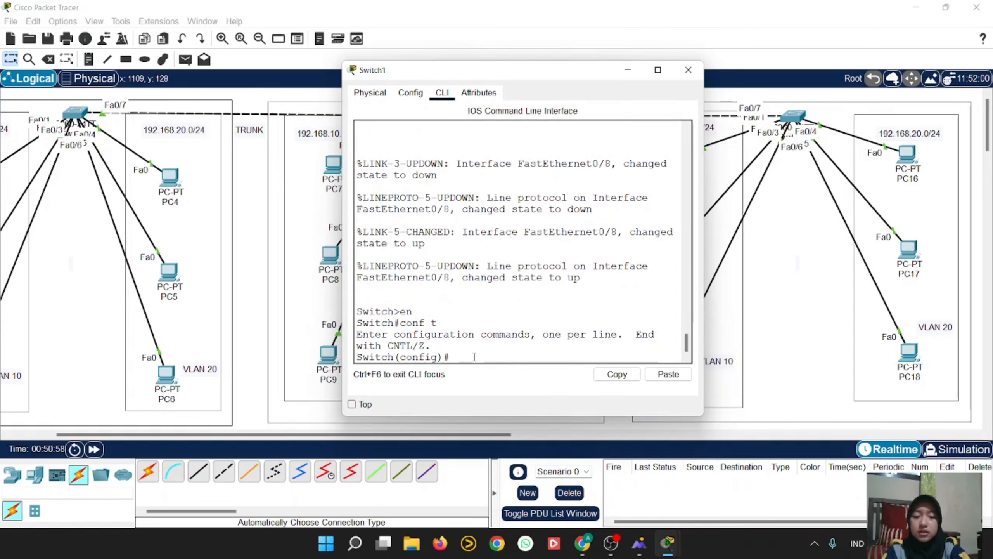
# Set port fa0/8 of Switch1 to trunk mode with switchport mode trunk and exit the interface configuration.
pyautogui.write('interface fa')
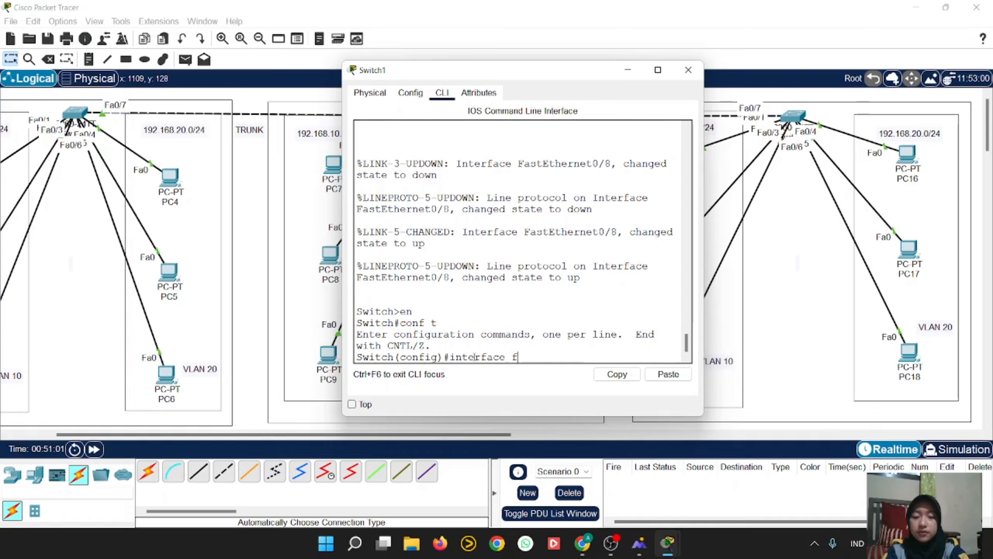
pyautogui.write('0/')
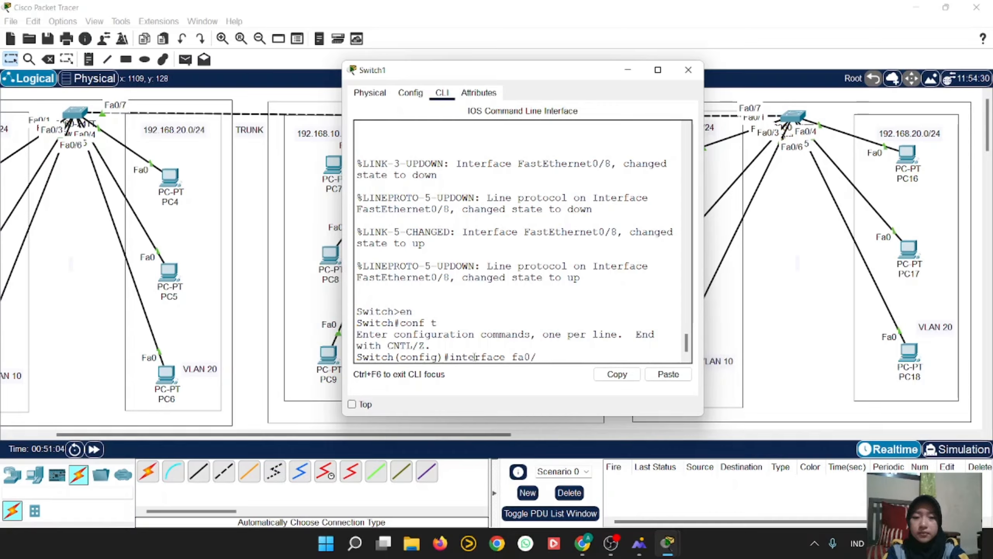
pyautogui.write('8')
pyautogui.press('Return')
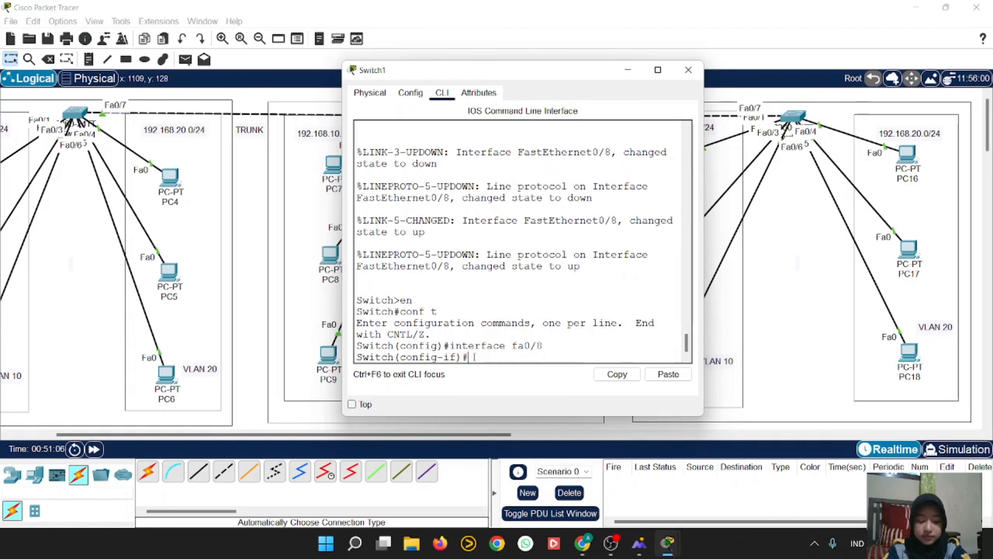
pyautogui.write('swi')
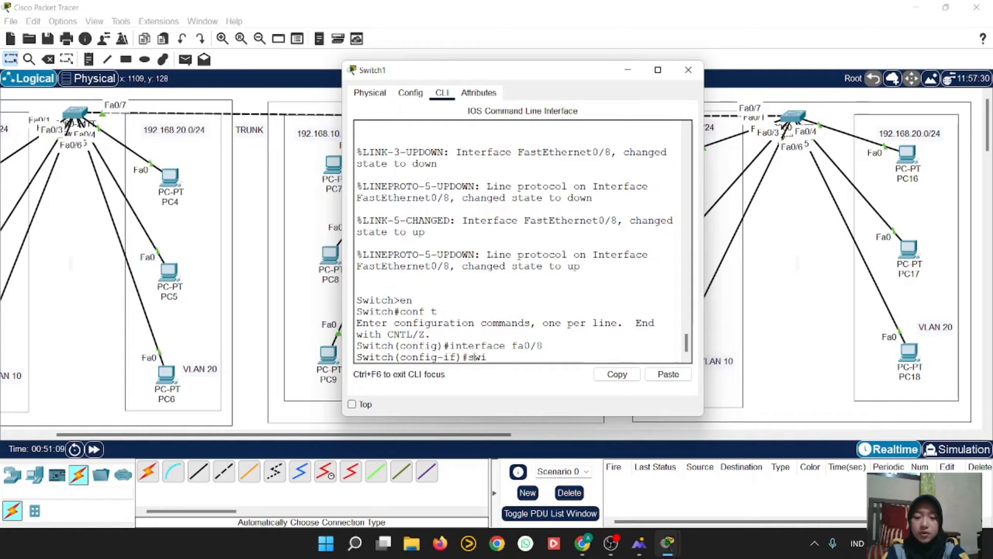
pyautogui.write('tchport m')
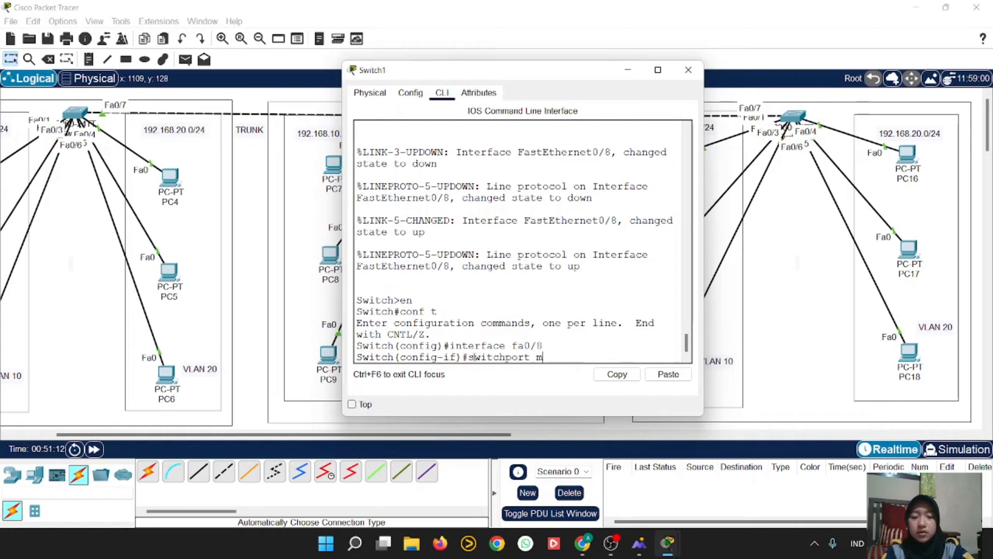
pyautogui.write('ode trunm')
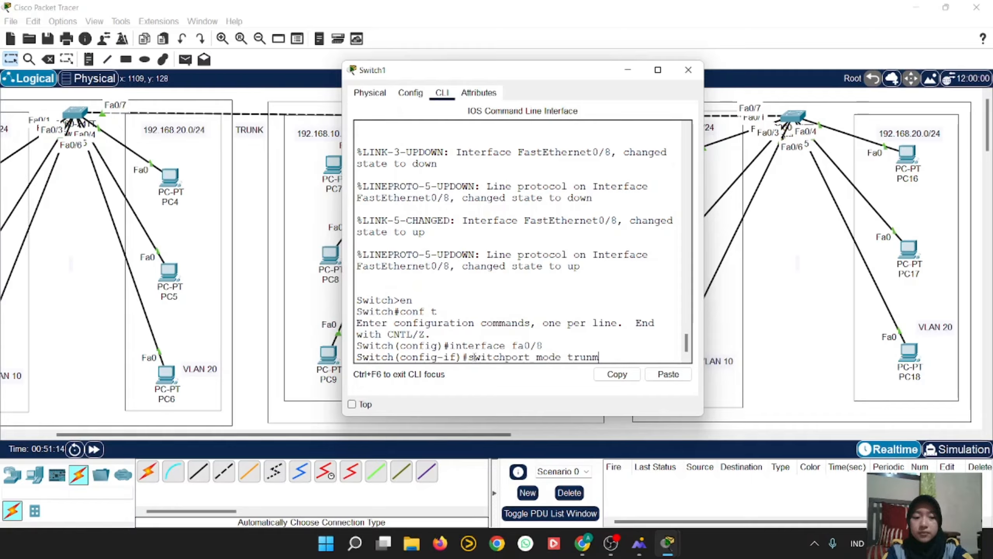
pyautogui.press('Return')
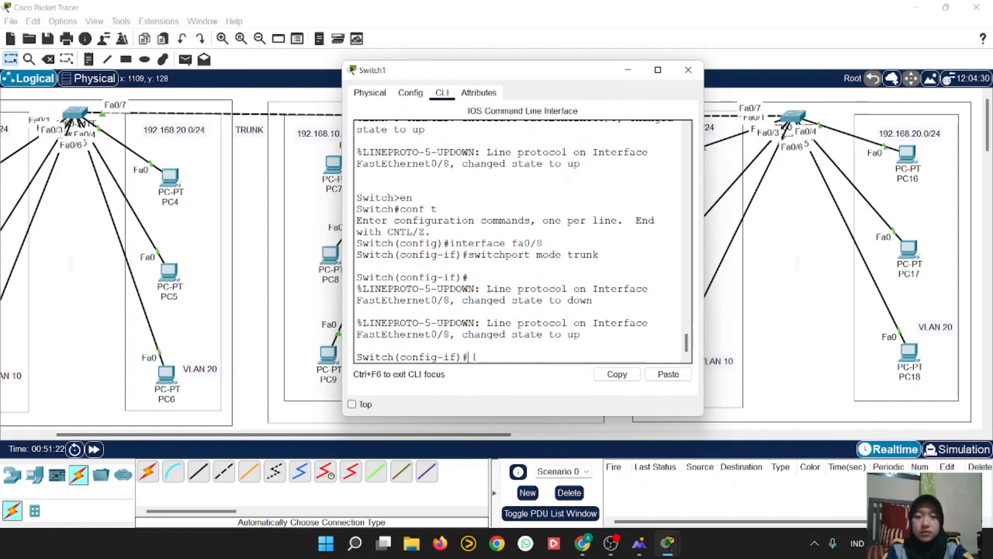
pyautogui.press('Return')
pyautogui.write('exit')
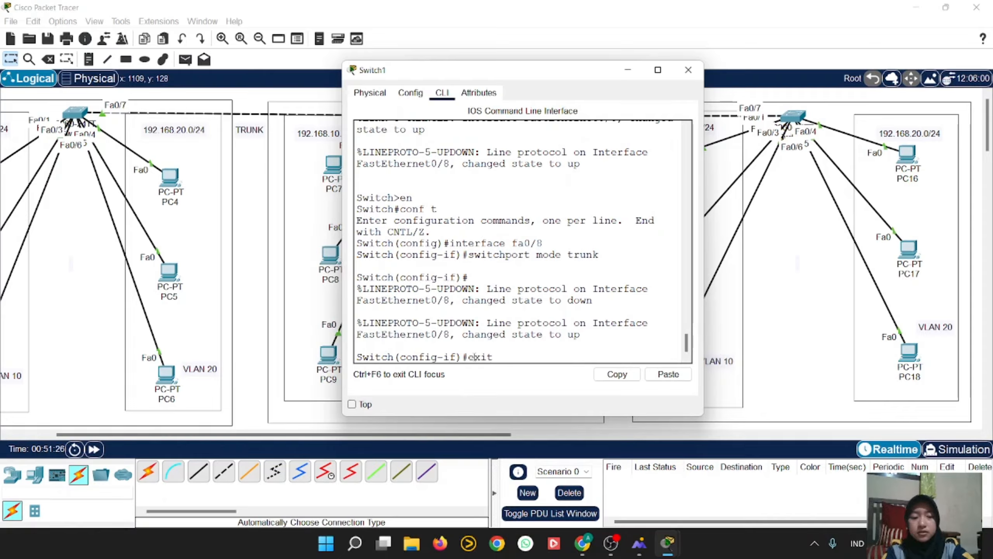
pyautogui.press('Return')
# List the trunk interfaces of Switch1 with do show int trunk, fixing the mistyped iint, and widen the window to read them before closing it.
pyautogui.write('do')
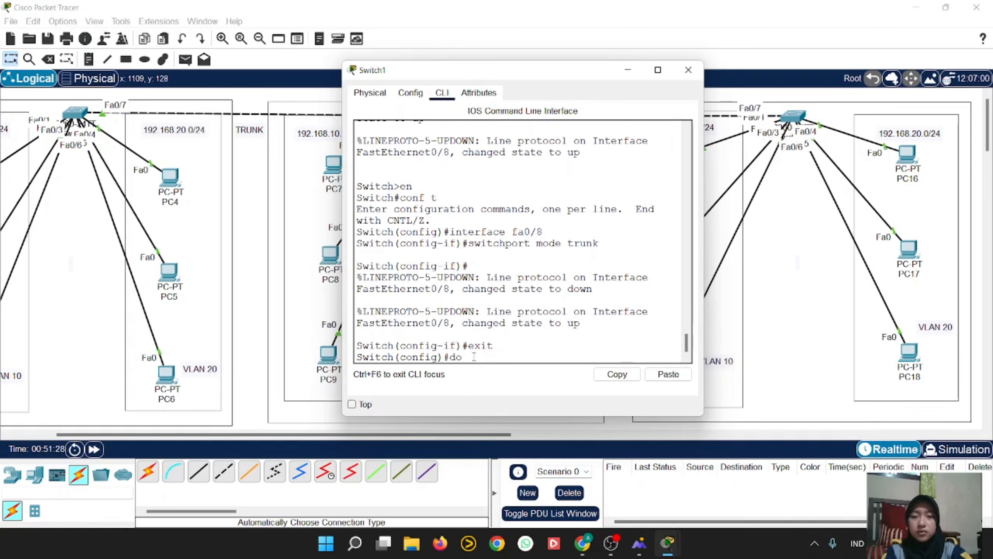
pyautogui.write(' show iint trun')
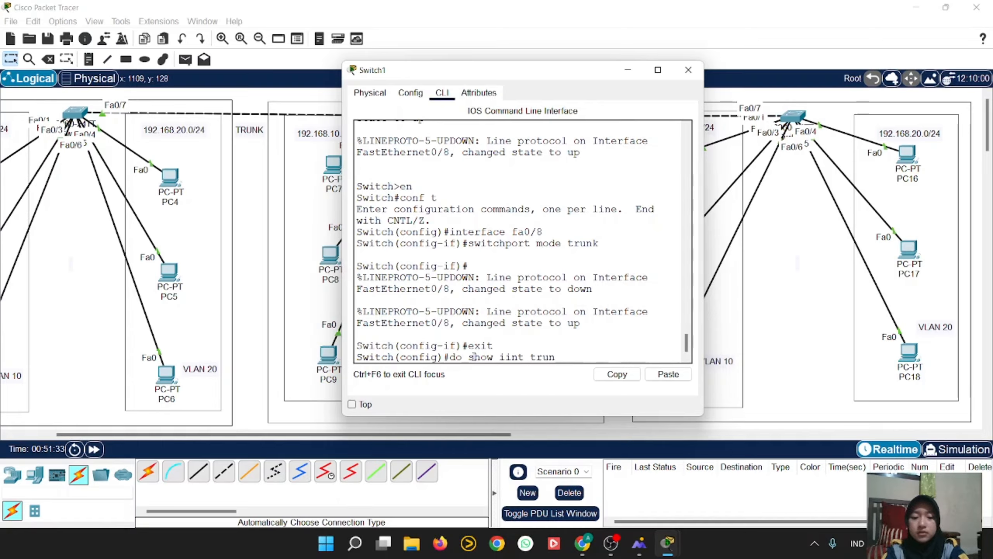
pyautogui.write('k')
pyautogui.press('Return')
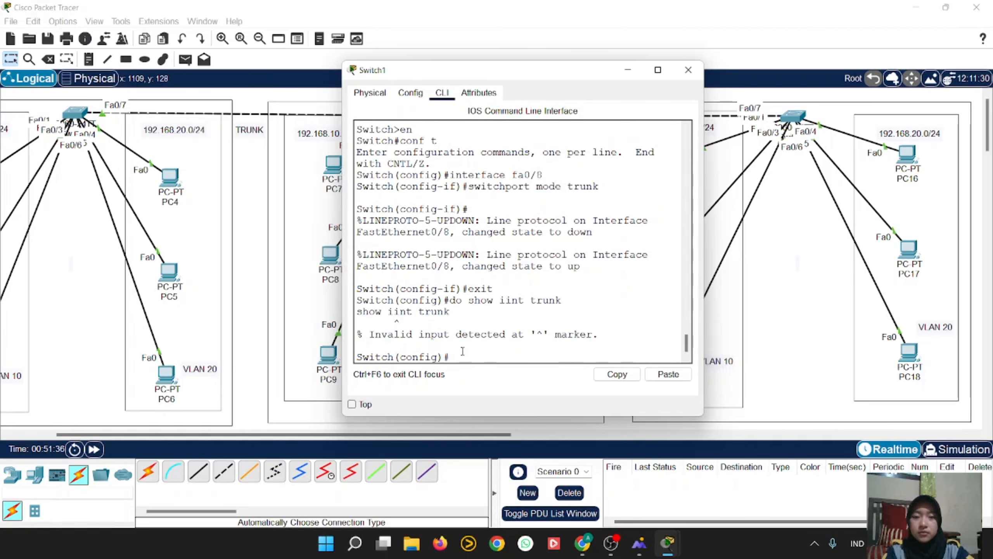
pyautogui.press('Up')
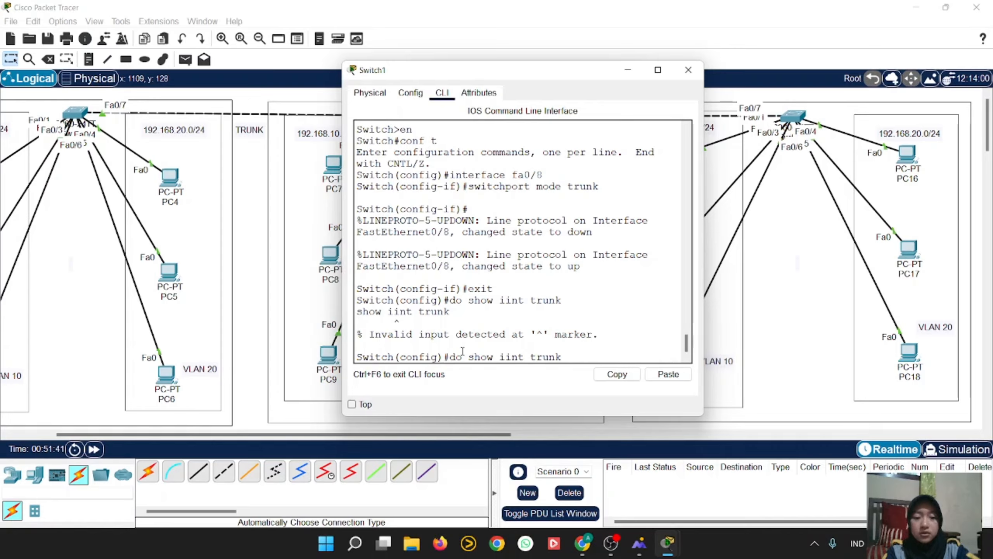
pyautogui.press('BackSpace')
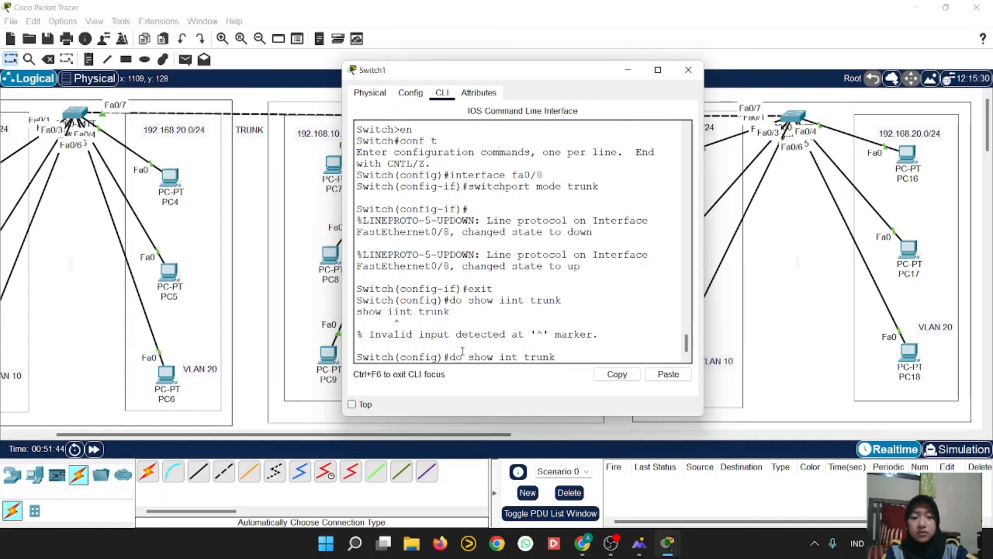
pyautogui.press('Return')
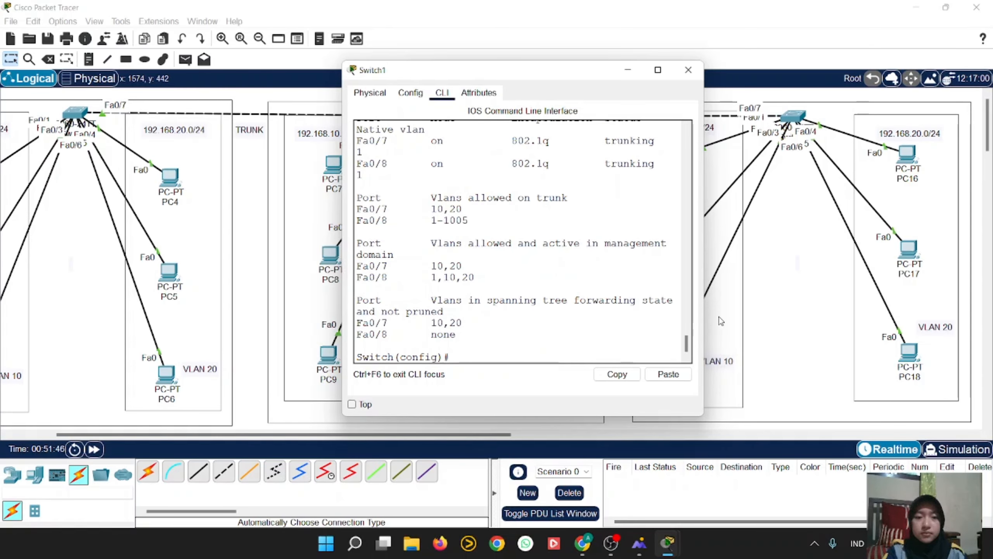
pyautogui.moveTo(703, 309); pyautogui.dragTo(913, 313)
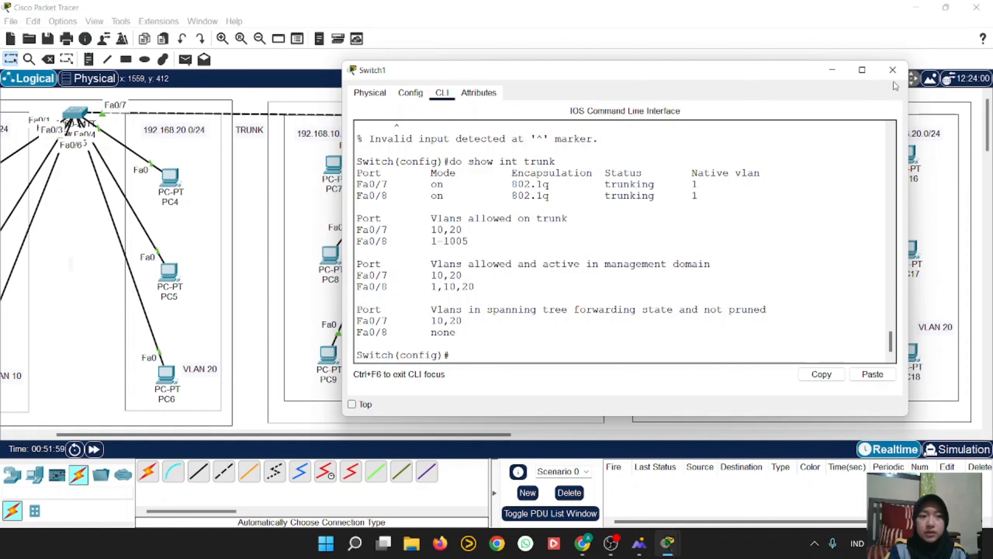
pyautogui.click(893, 70)
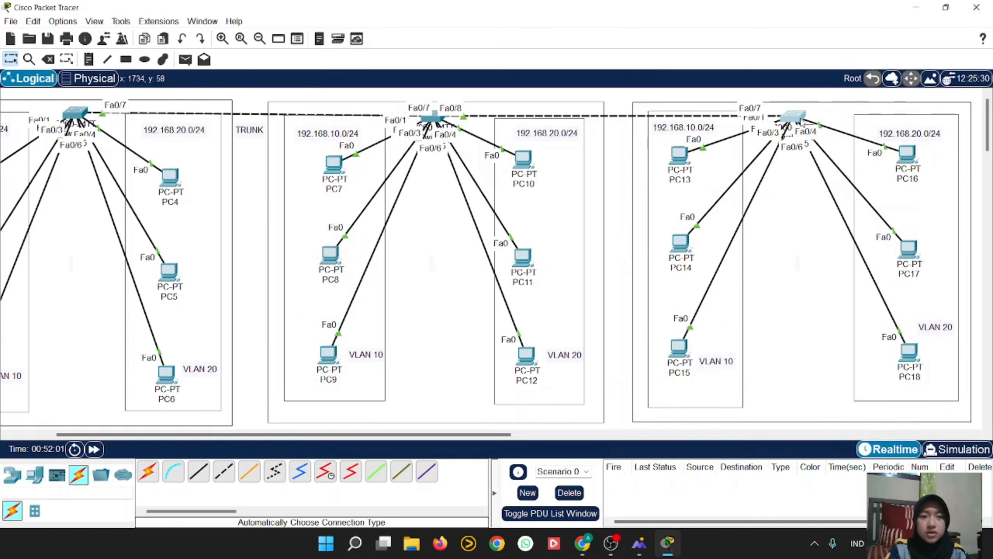
# Set port fa0/7 of Switch2 to trunk mode with switchport mode trunk and exit the interface configuration.
pyautogui.click(796, 116)
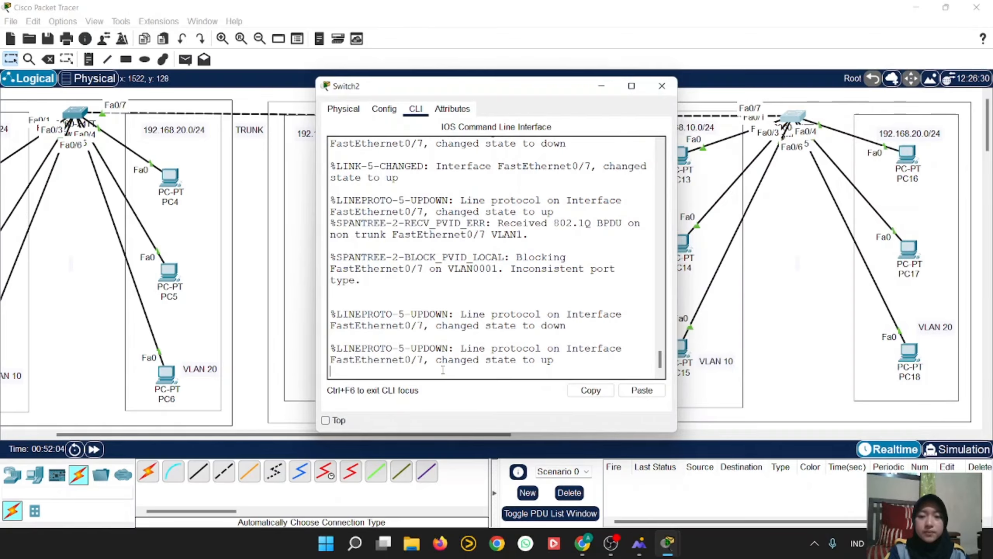
pyautogui.press('Return')
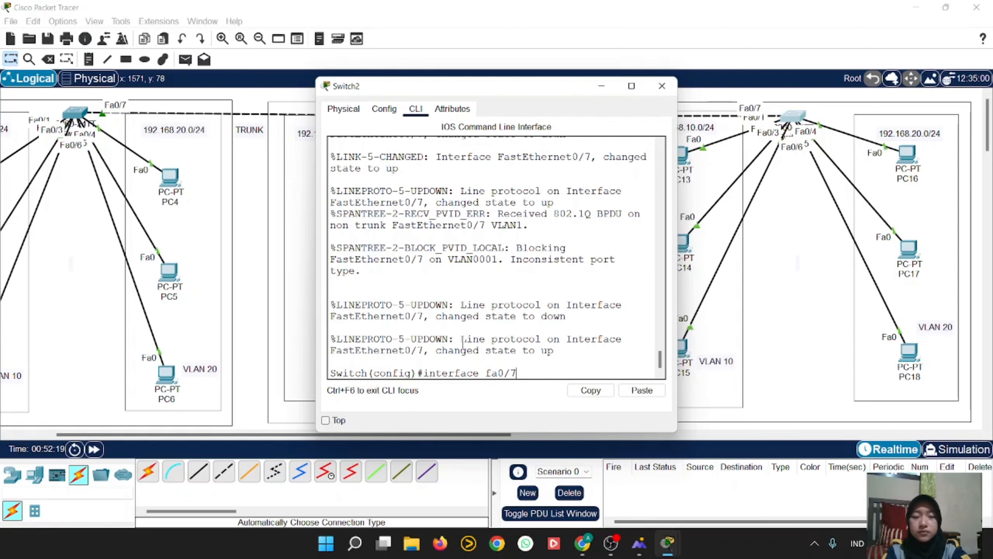
pyautogui.press('Return')
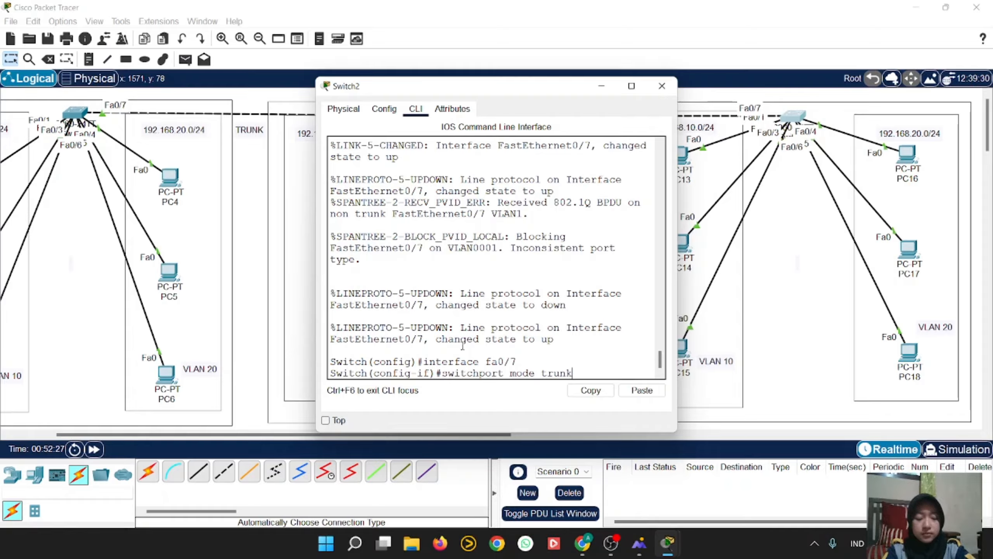
pyautogui.write('switchport mode trunk')
pyautogui.press('Return')
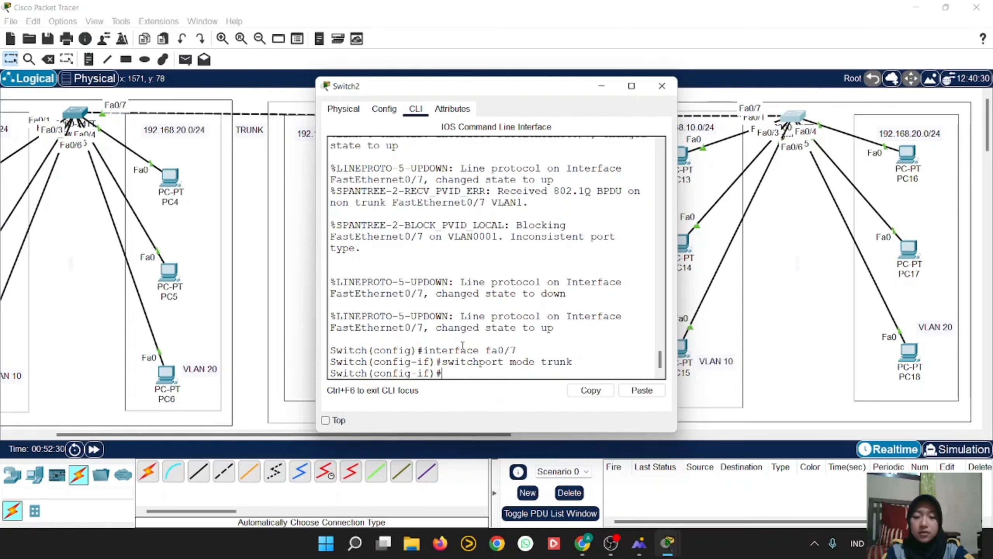
pyautogui.write('exit')
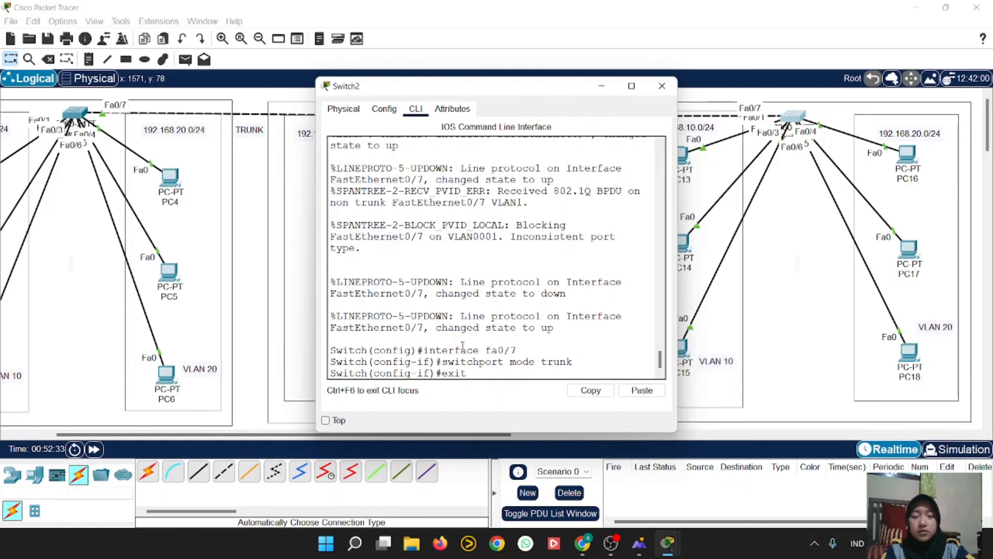
pyautogui.press('Return')
# List the trunk interfaces of Switch2 with do show int trunk, correcting the mistyped tunk, and widen the window to read them before closing it.
pyautogui.write('do sh')
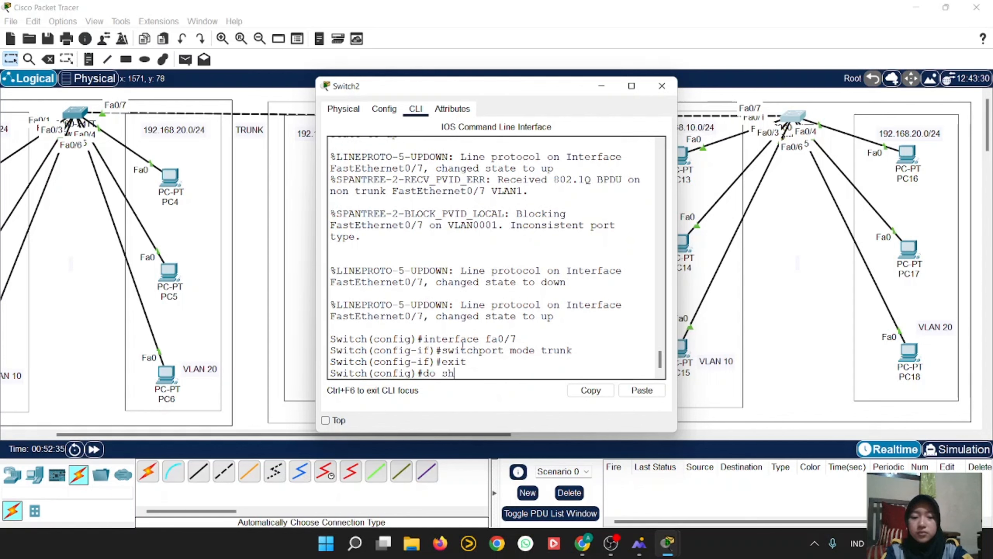
pyautogui.write('ow int trnk')
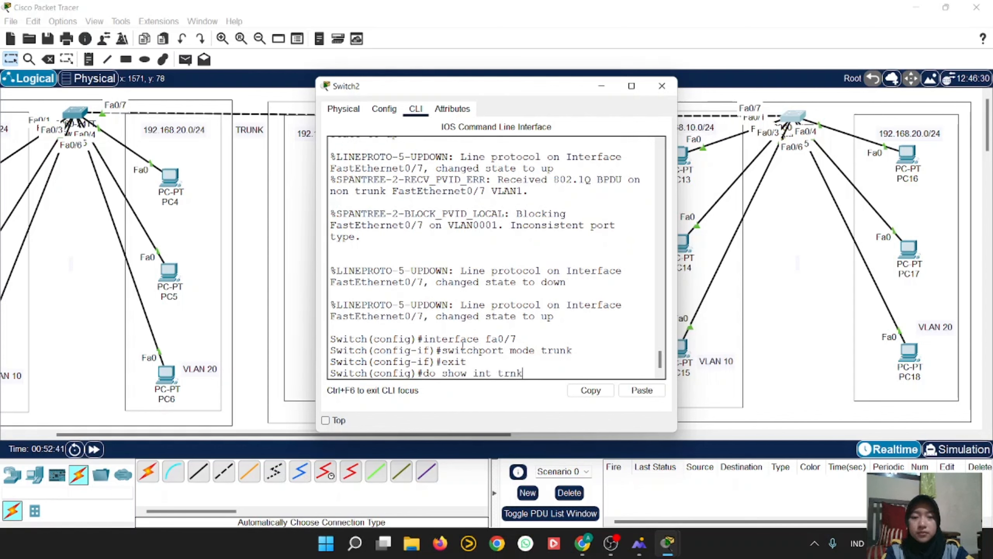
pyautogui.press('BackSpace')
pyautogui.press('BackSpace')
pyautogui.press('BackSpace')
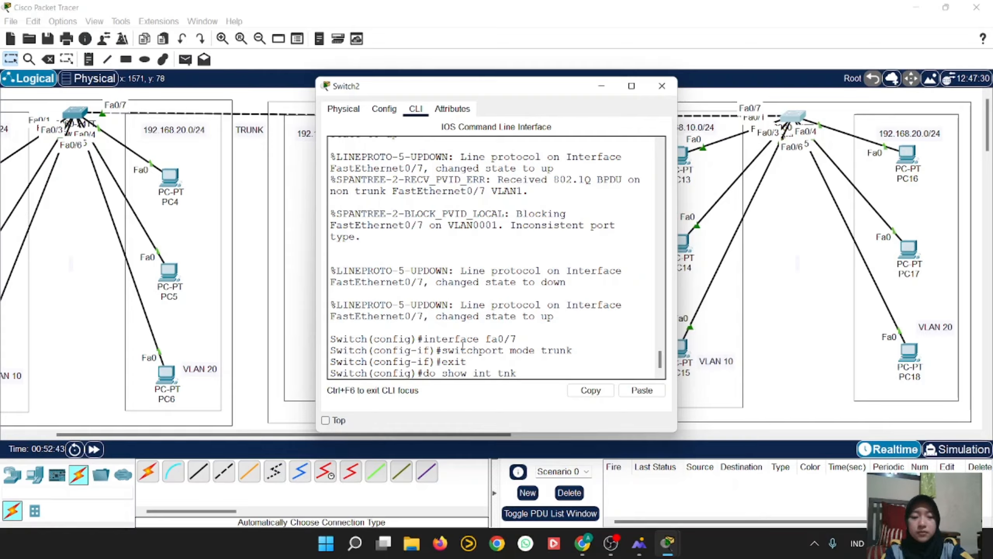
pyautogui.write('ink')
pyautogui.write('u')
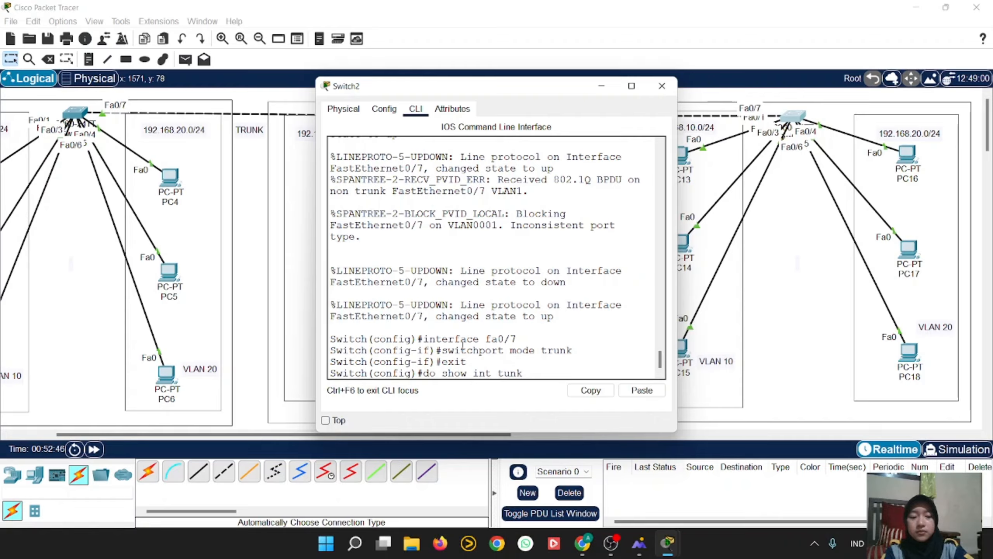
pyautogui.press('Return')
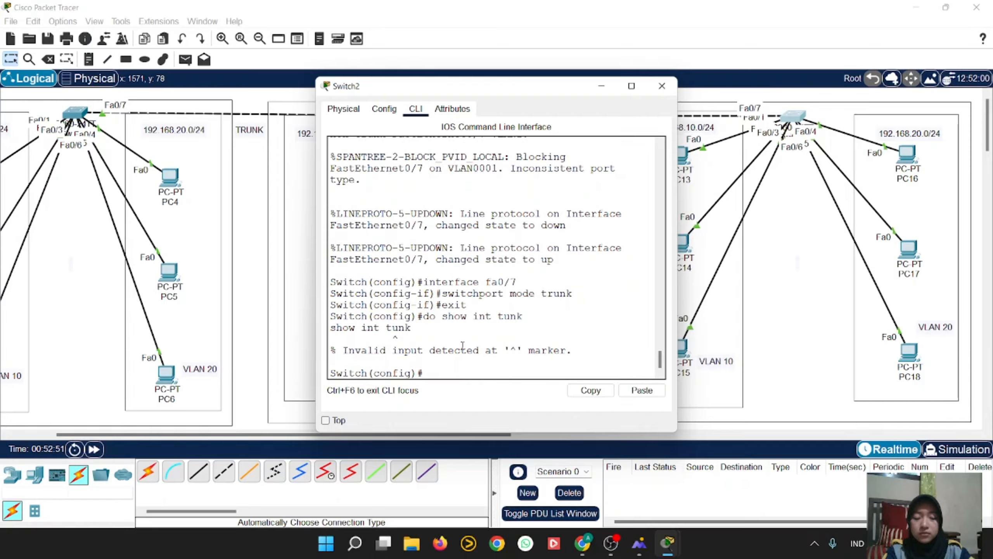
pyautogui.press('Up')
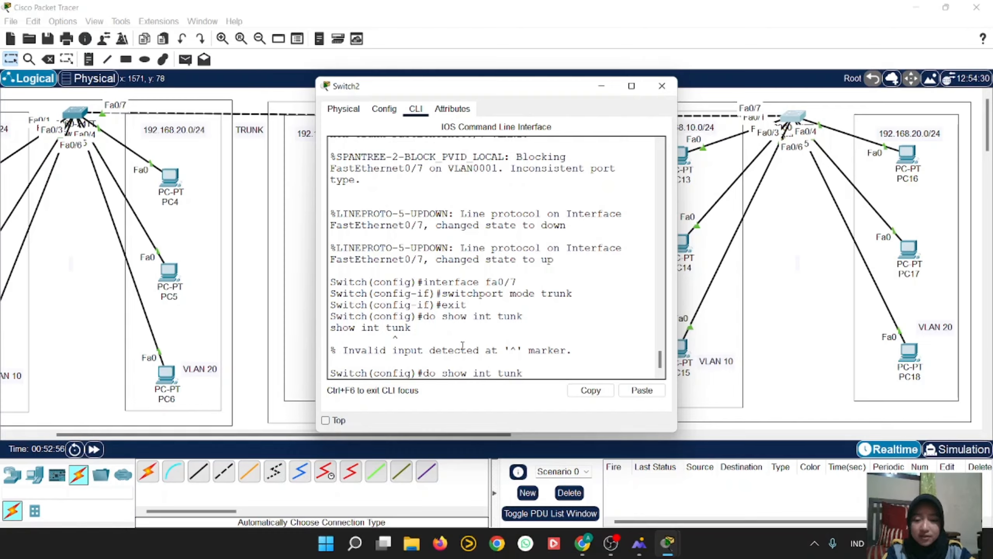
pyautogui.write('r')
pyautogui.press('Return')
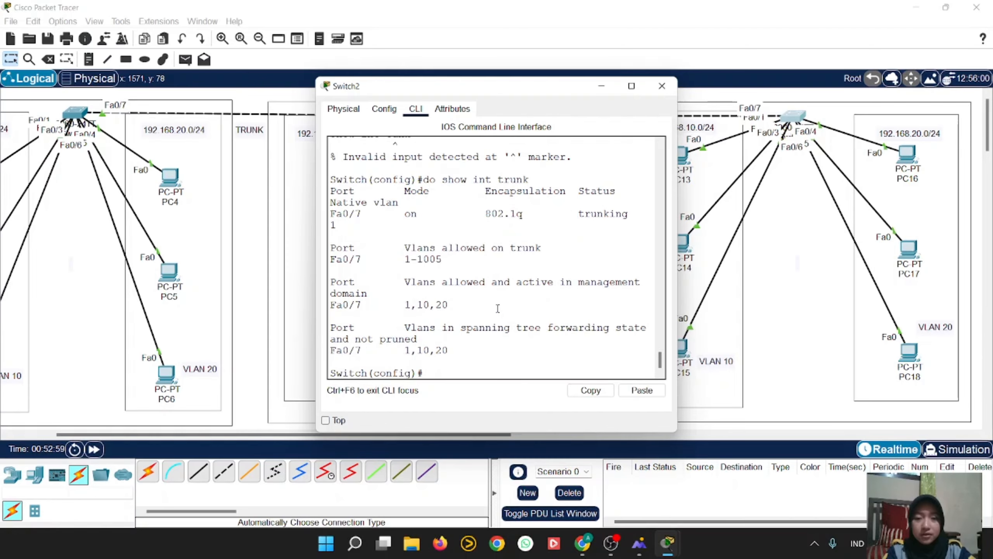
pyautogui.moveTo(680, 278); pyautogui.dragTo(845, 278)
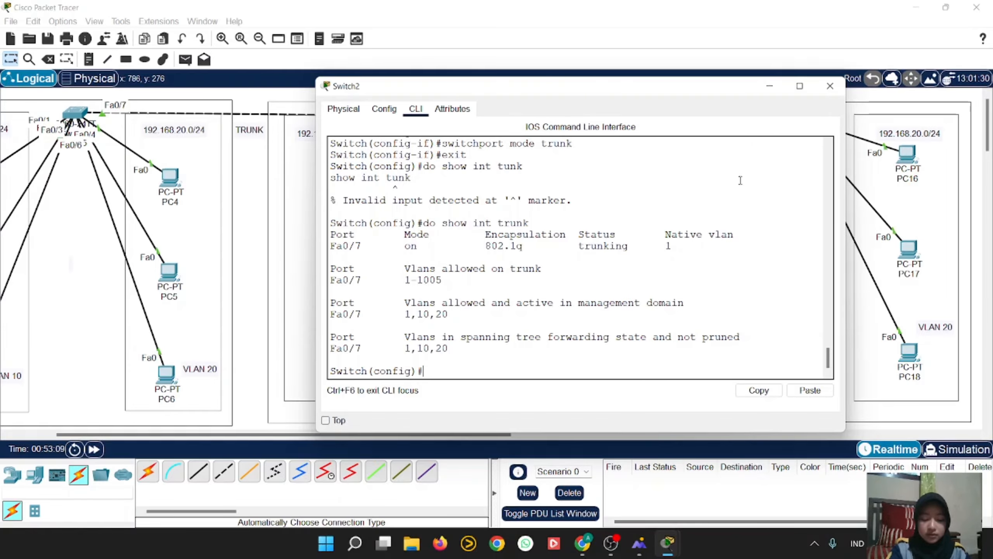
pyautogui.click(829, 86)
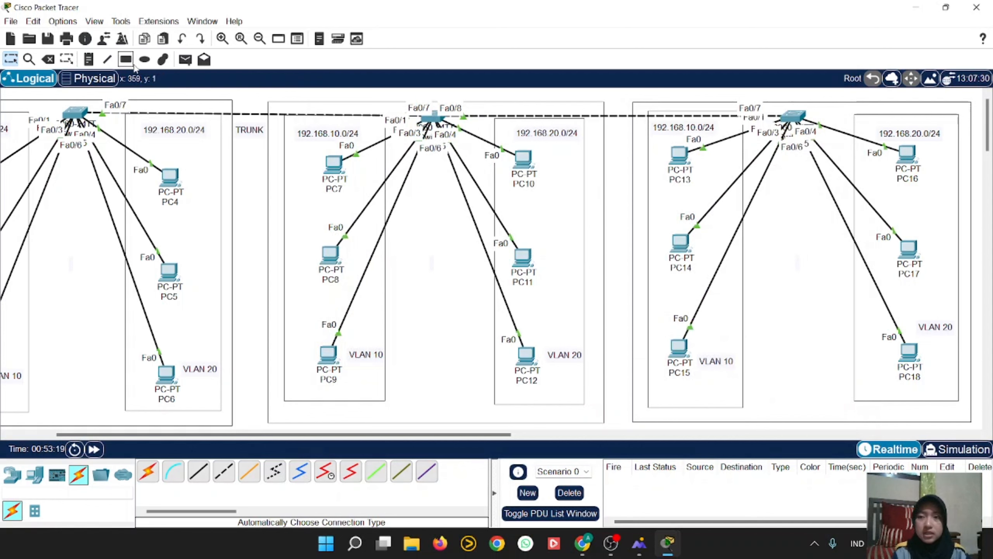
# Test the connection between the second and third networks by sending a simple PDU from PC7 to PC13 twice.
pyautogui.click(186, 59)
pyautogui.click(333, 162)
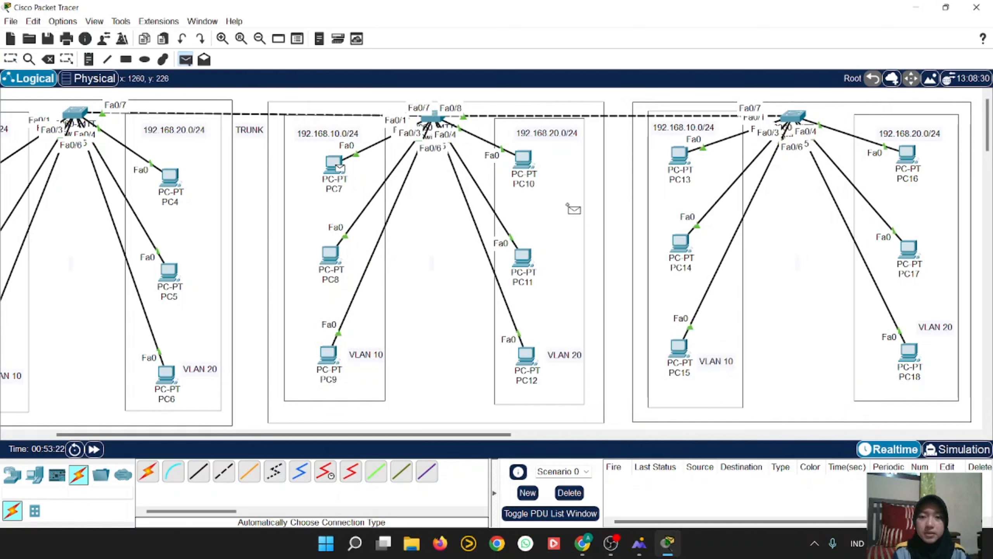
pyautogui.click(680, 155)
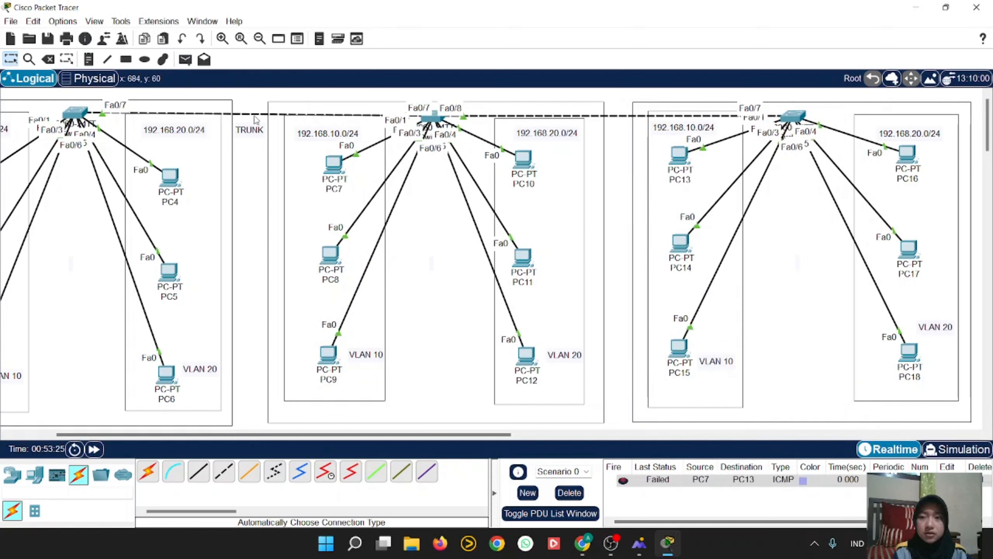
pyautogui.click(186, 59)
pyautogui.click(333, 161)
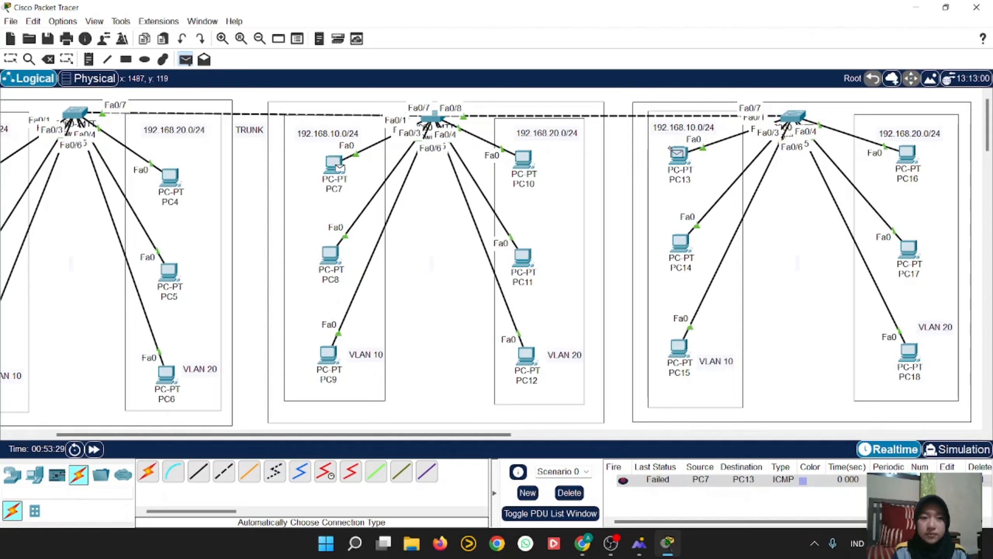
pyautogui.click(678, 154)
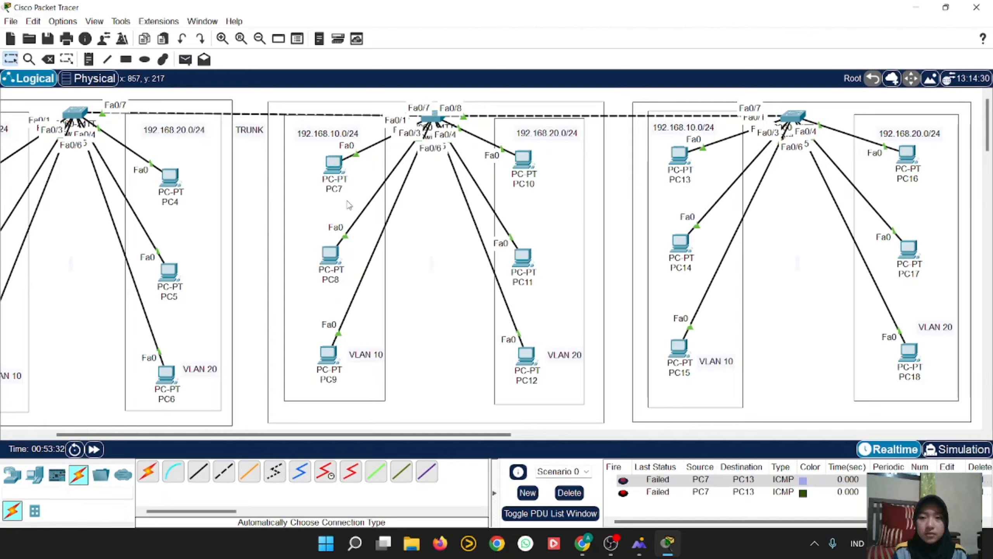
# Correct PC7's static IPv4 address to 192.168.10.4 in its IP configuration.
pyautogui.moveTo(335, 168)
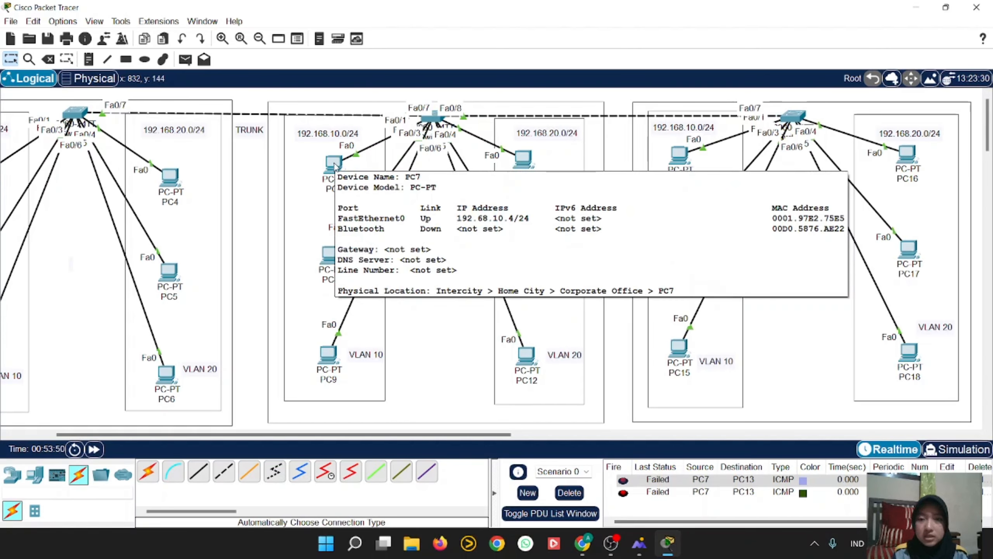
pyautogui.click(334, 163)
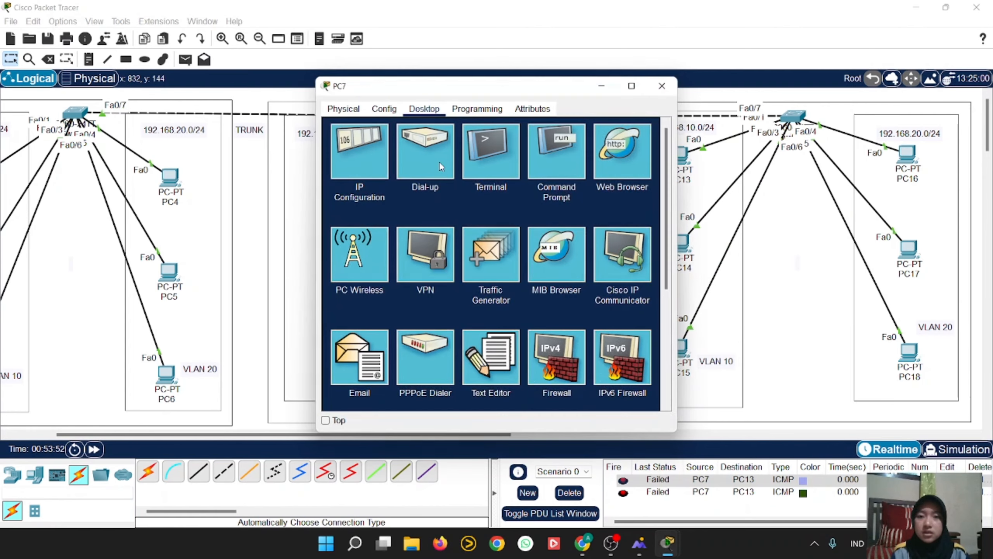
pyautogui.click(374, 161)
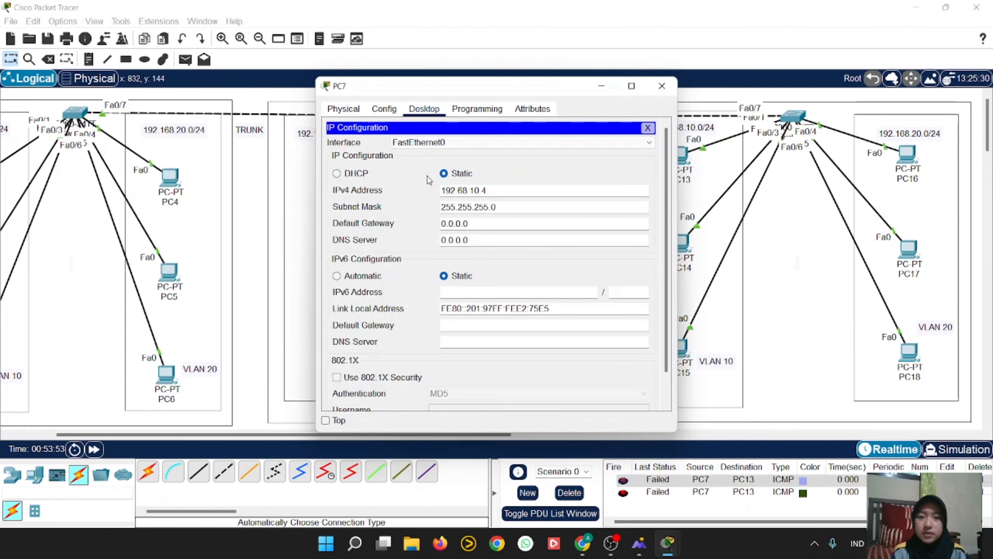
pyautogui.click(456, 190)
pyautogui.write('1')
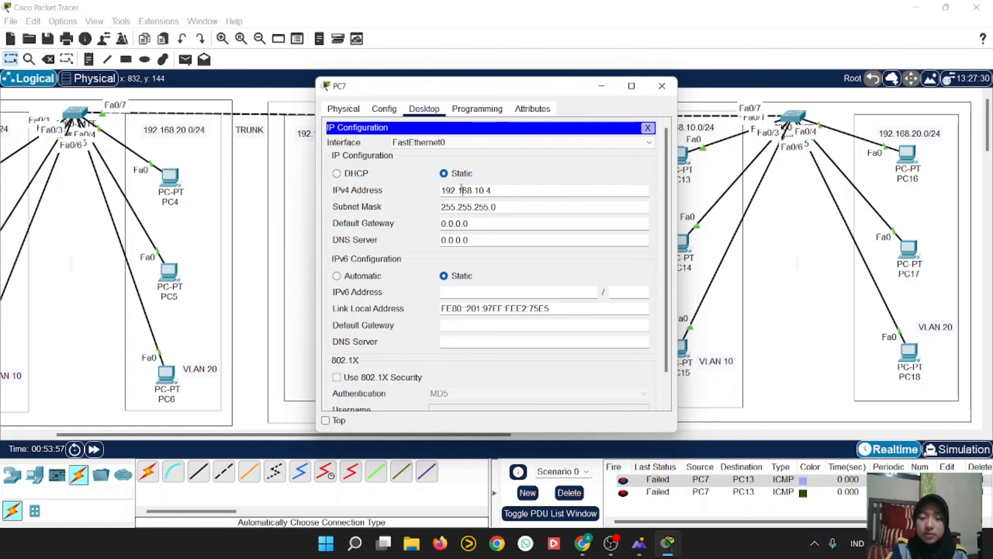
pyautogui.click(661, 85)
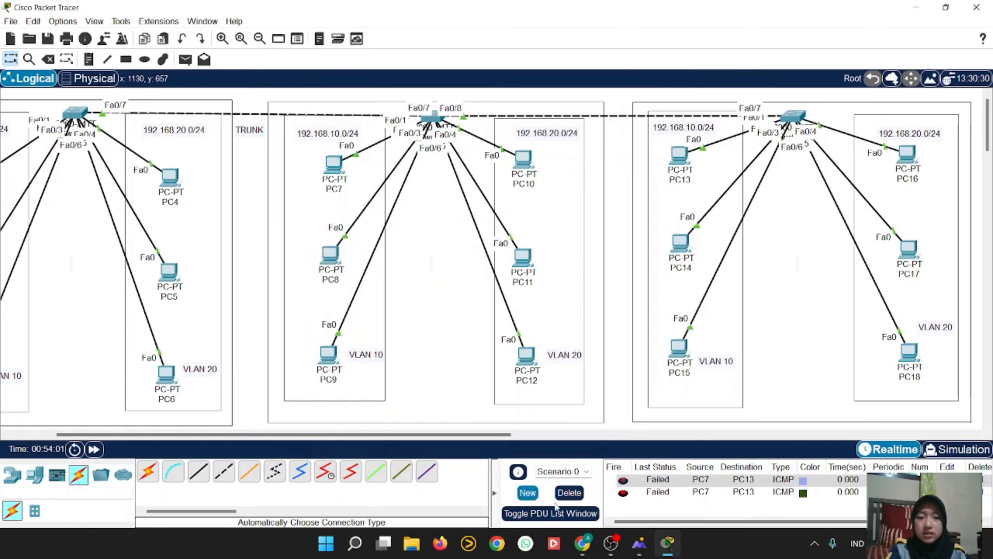
# Clear the scenario's PDU list and send simple PDUs from PC7 to PC13 and from PC11 to PC18.
pyautogui.click(569, 492)
pyautogui.click(185, 59)
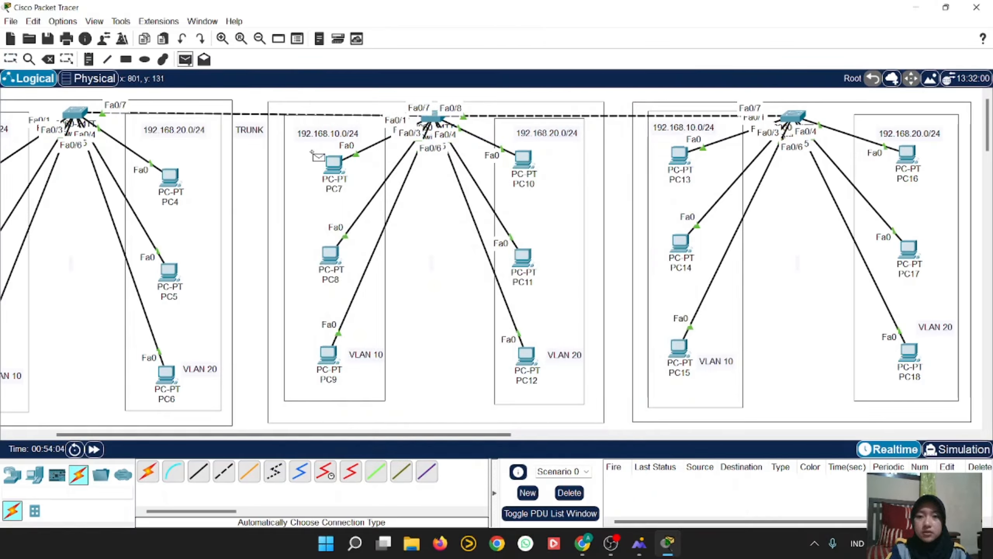
pyautogui.click(331, 161)
pyautogui.click(680, 156)
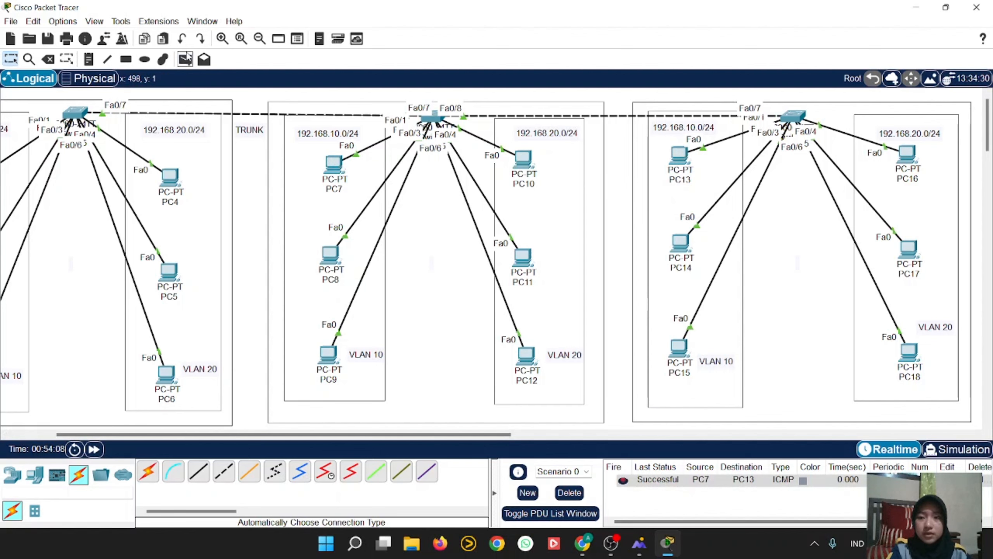
pyautogui.click(186, 59)
pyautogui.click(523, 257)
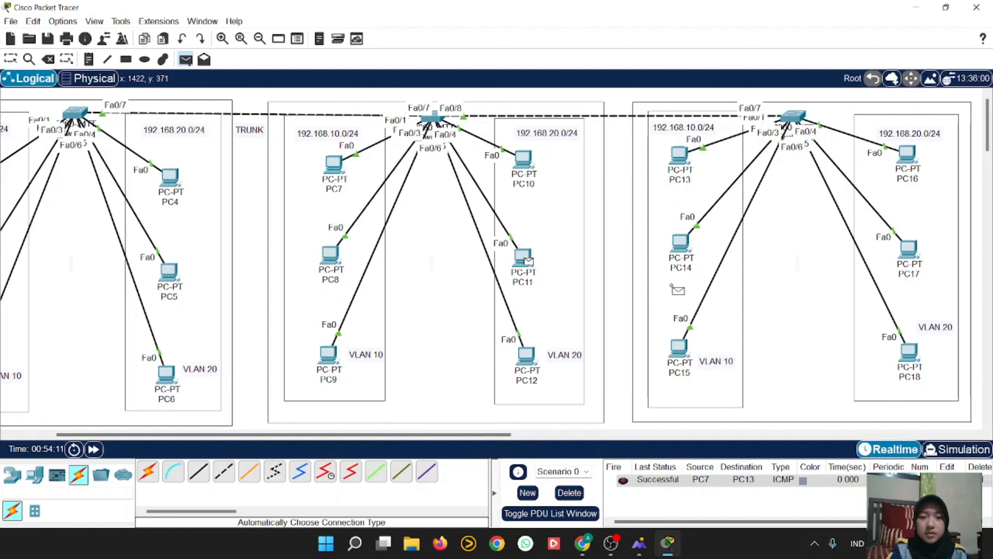
pyautogui.click(908, 352)
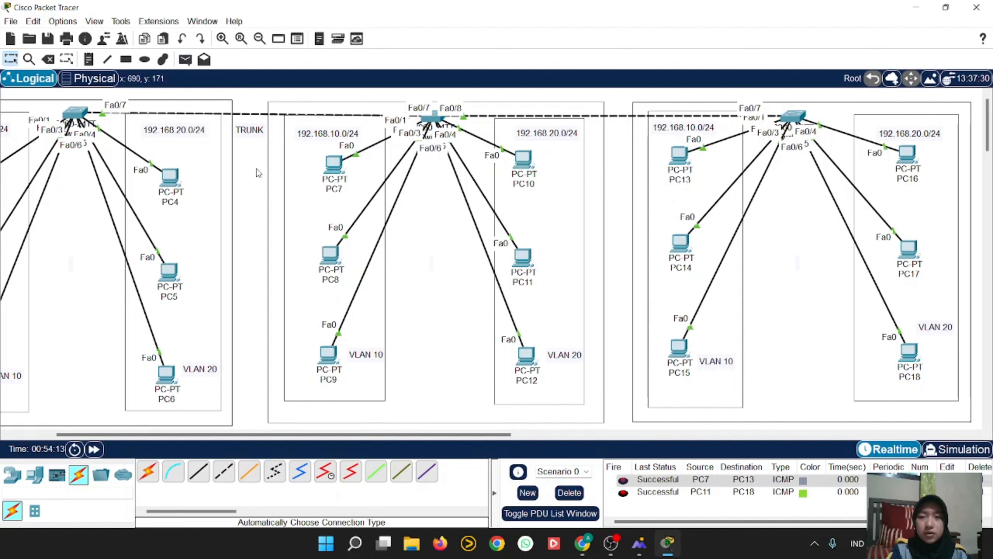
# Send simple PDUs from PC9 to PC15 and from PC10 to PC16, and clear the scenario's PDU list.
pyautogui.click(185, 59)
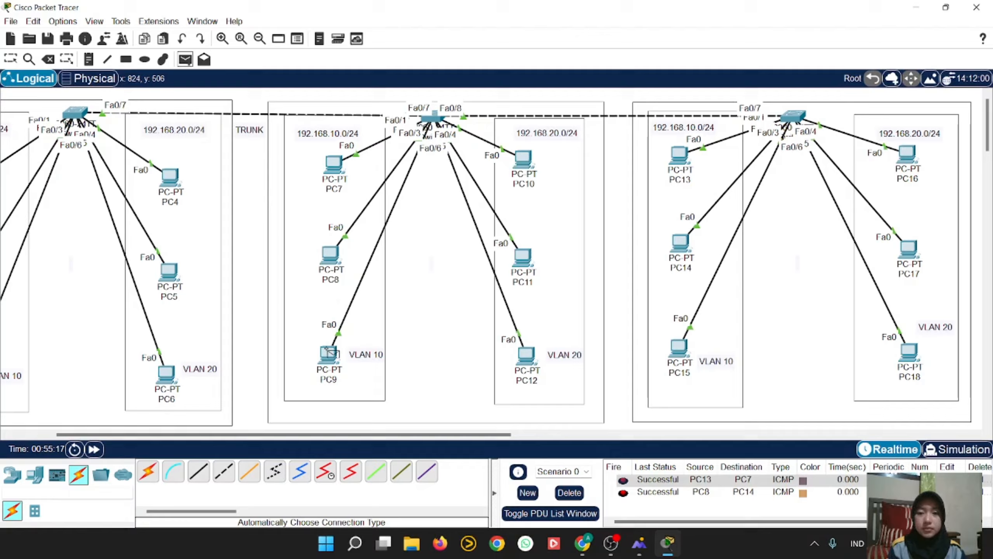
pyautogui.click(329, 354)
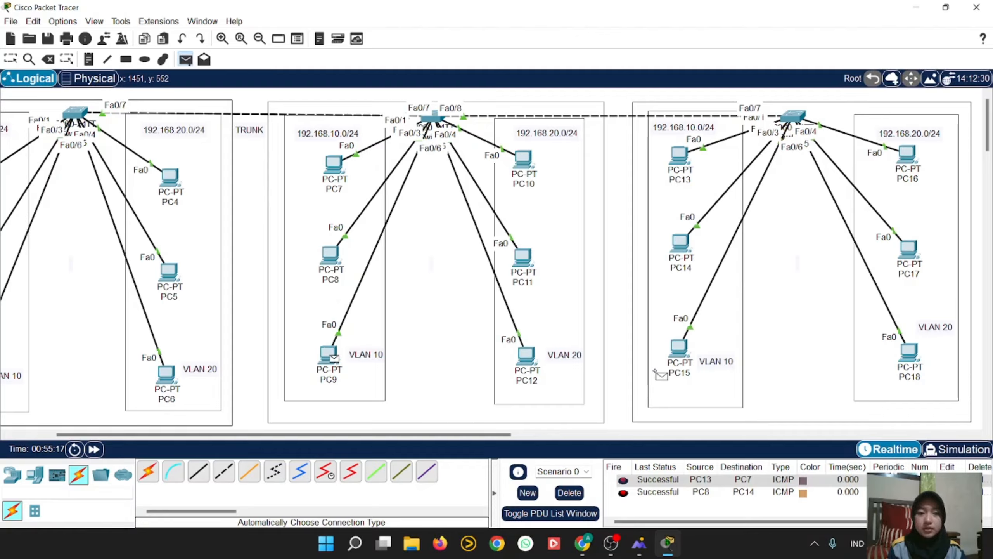
pyautogui.click(679, 347)
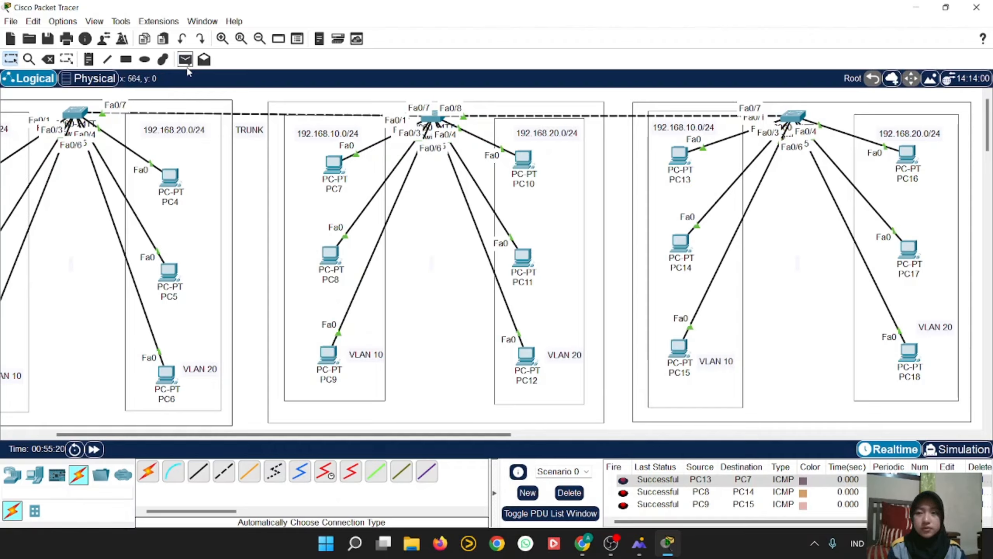
pyautogui.click(186, 60)
pyautogui.click(523, 158)
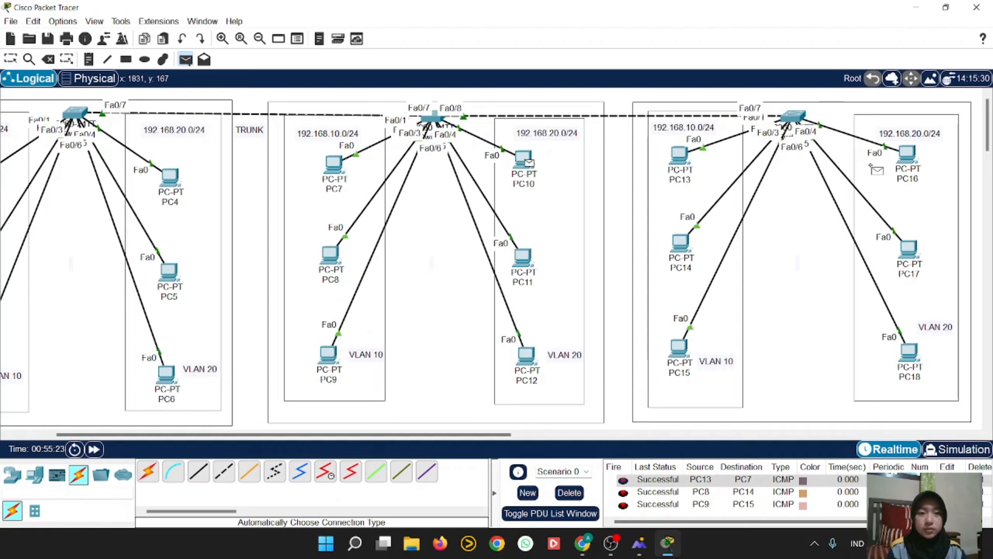
pyautogui.click(907, 152)
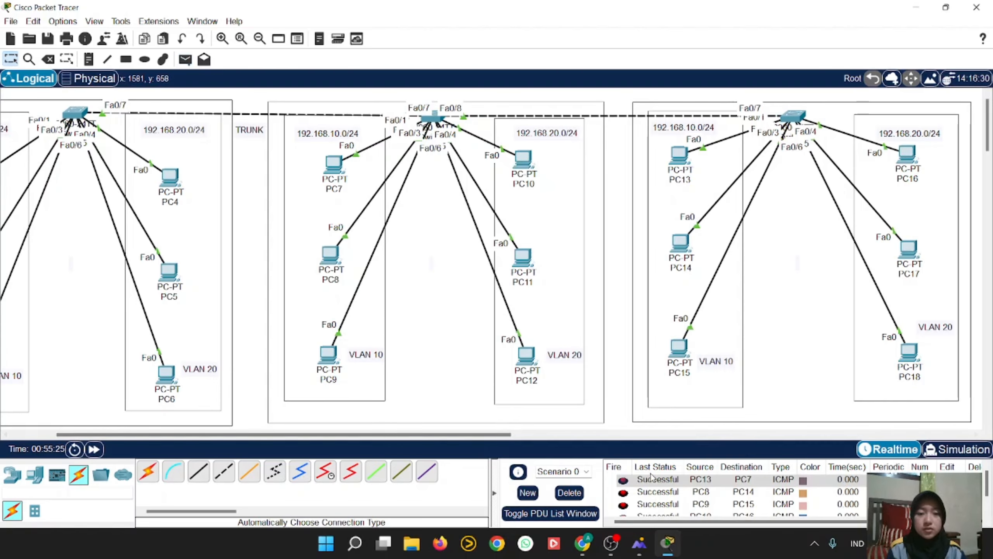
pyautogui.click(568, 492)
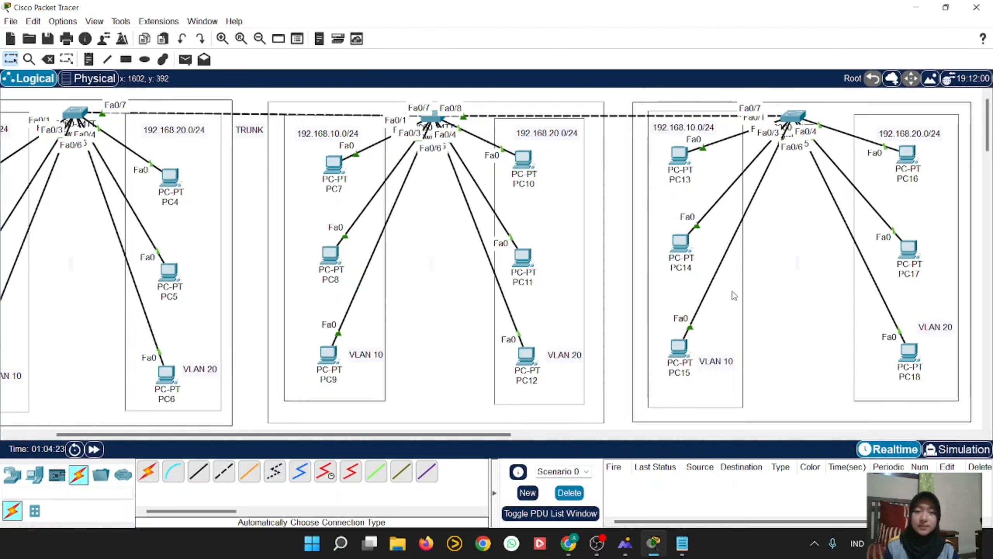
# Add a 3560-24PS multilayer switch in the empty area to the right of the PC13–PC18 network.
pyautogui.hscroll(10, 733, 295)
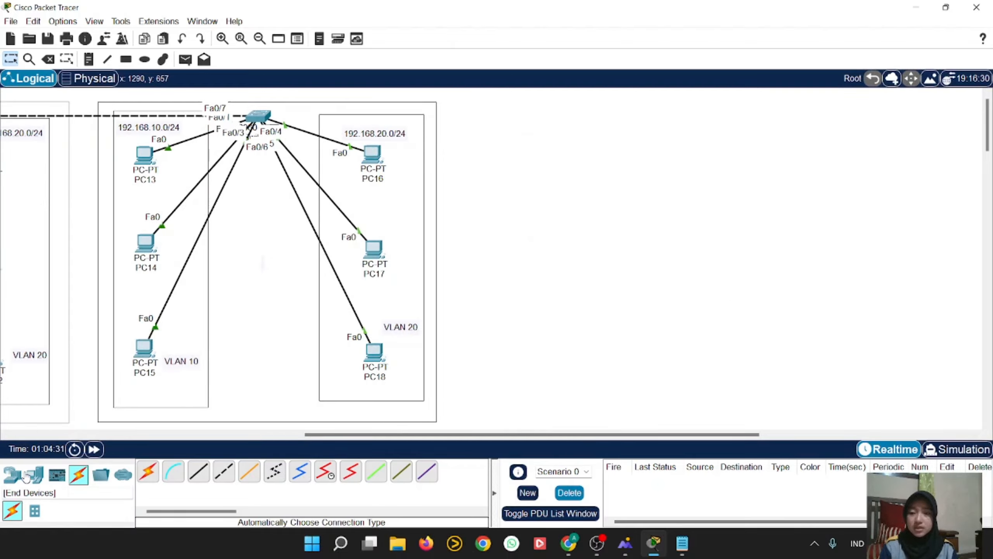
pyautogui.click(12, 475)
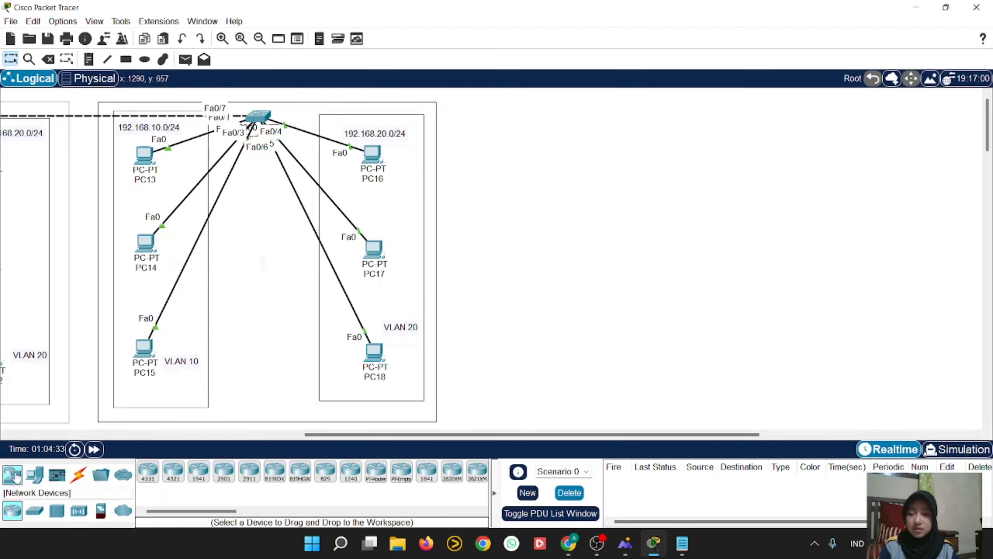
pyautogui.click(35, 510)
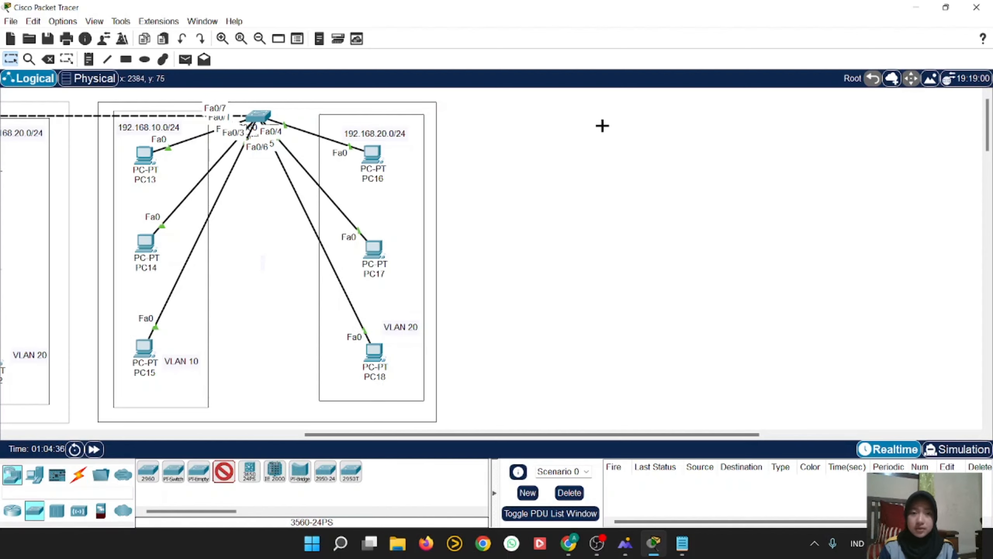
pyautogui.click(616, 122)
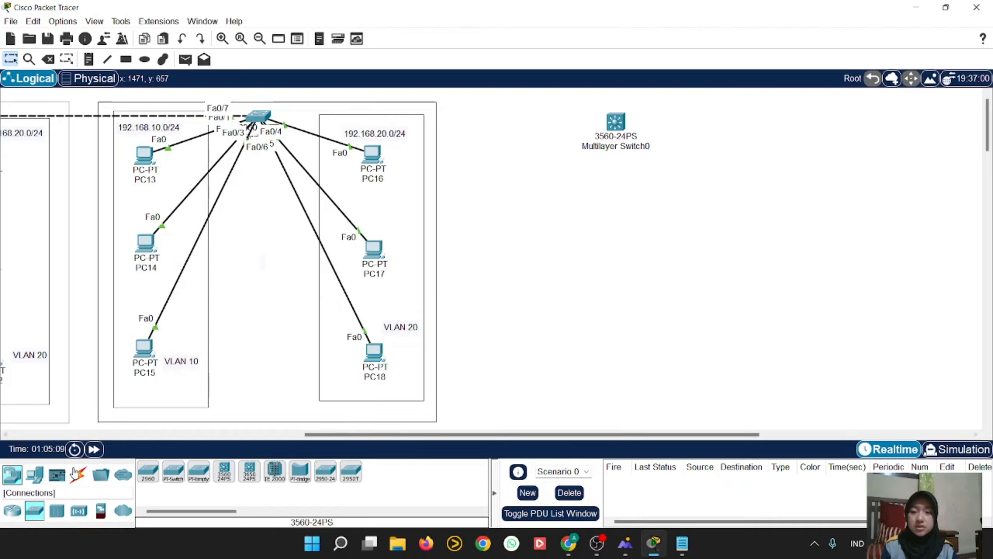
# Connect the switch of the PC13–PC18 network to the 3560-24PS multilayer switch with an automatically chosen cable.
pyautogui.click(76, 480)
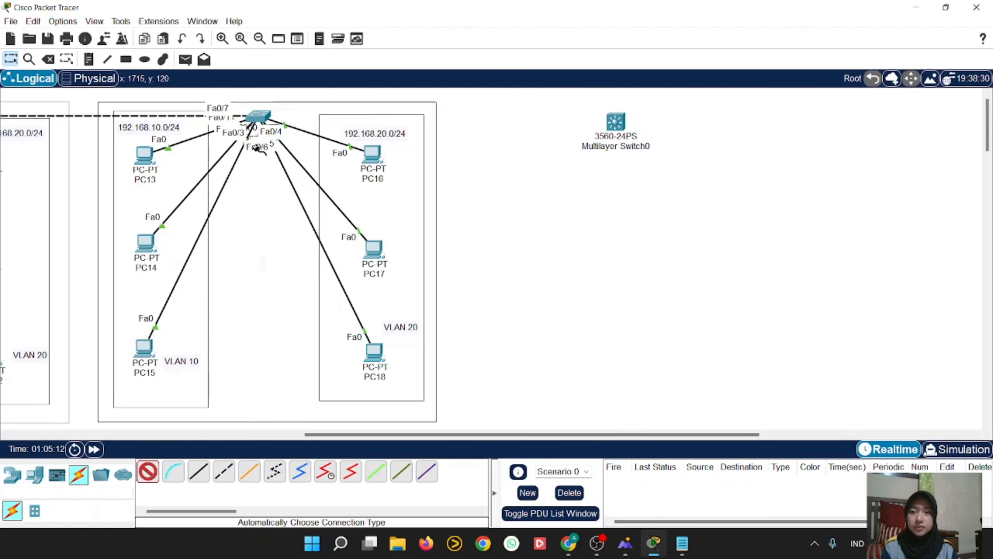
pyautogui.click(266, 117)
pyautogui.click(617, 123)
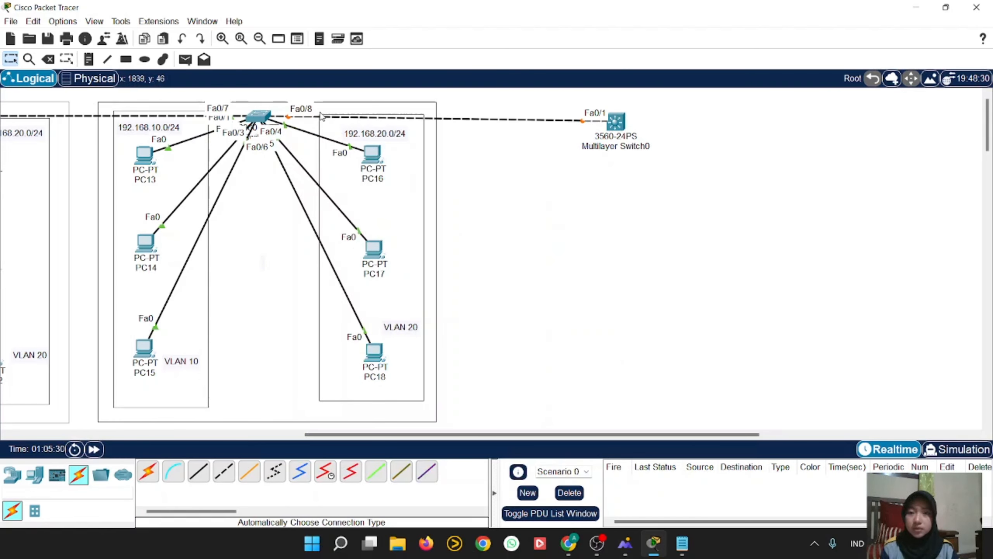
# Enter privileged mode and global configuration mode on Switch2's command line with en and conf t.
pyautogui.click(260, 117)
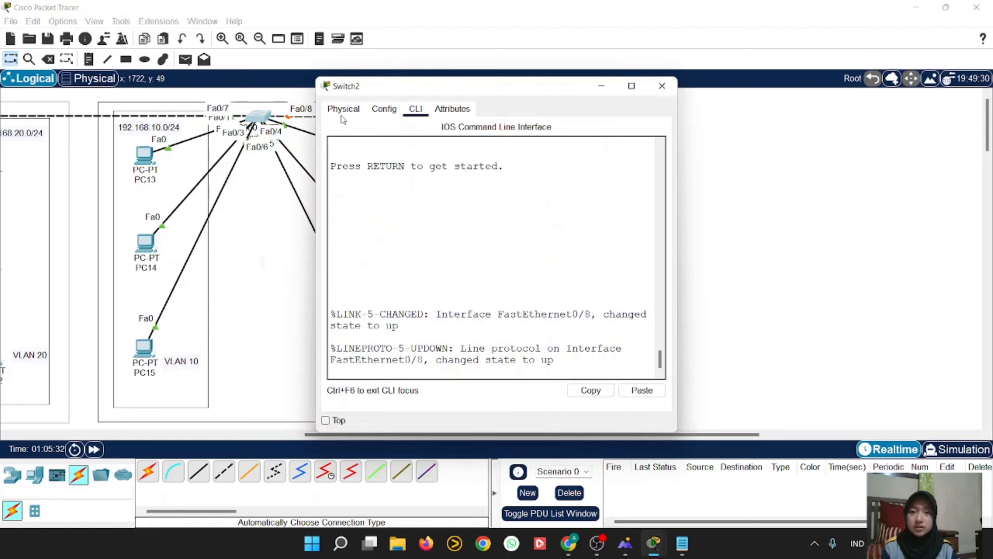
pyautogui.click(385, 373)
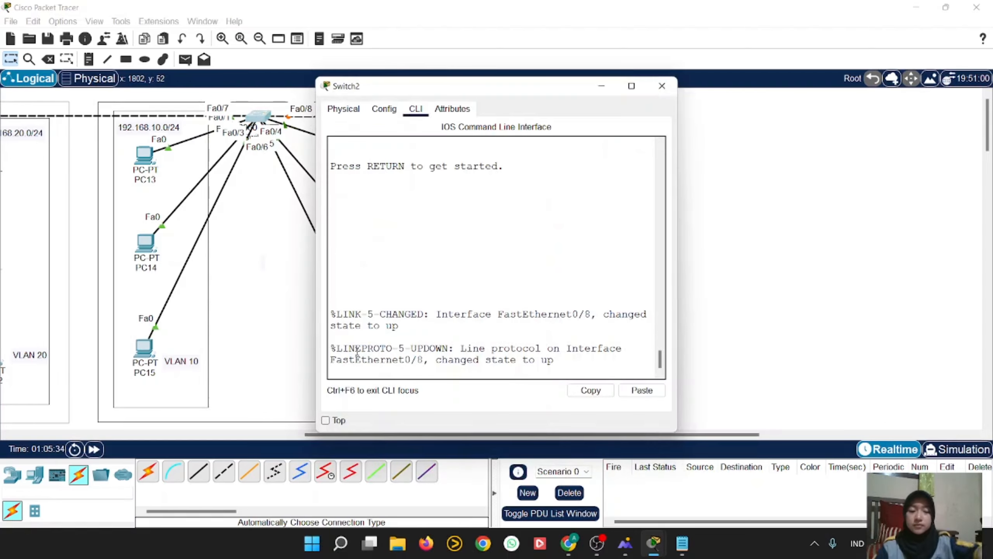
pyautogui.press('Return')
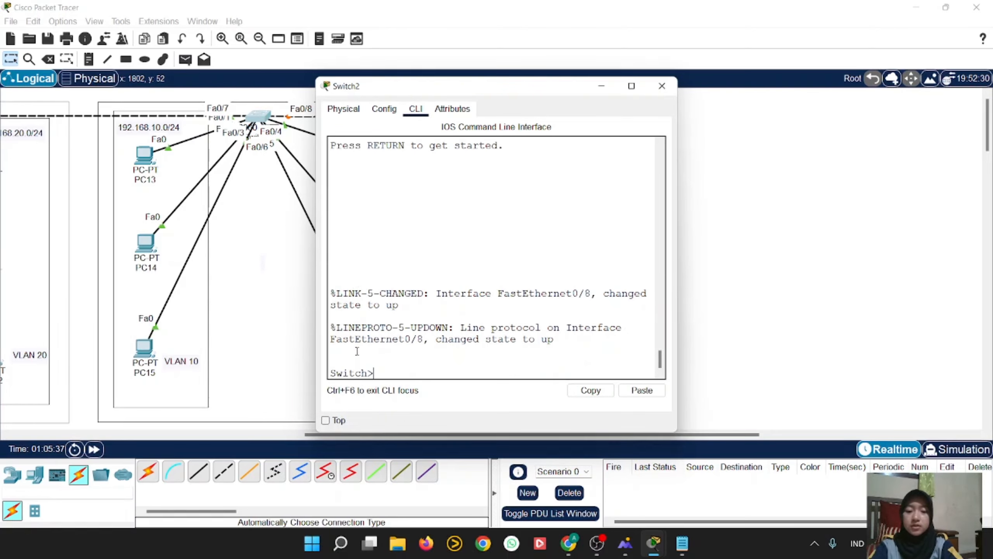
pyautogui.write('en')
pyautogui.press('Return')
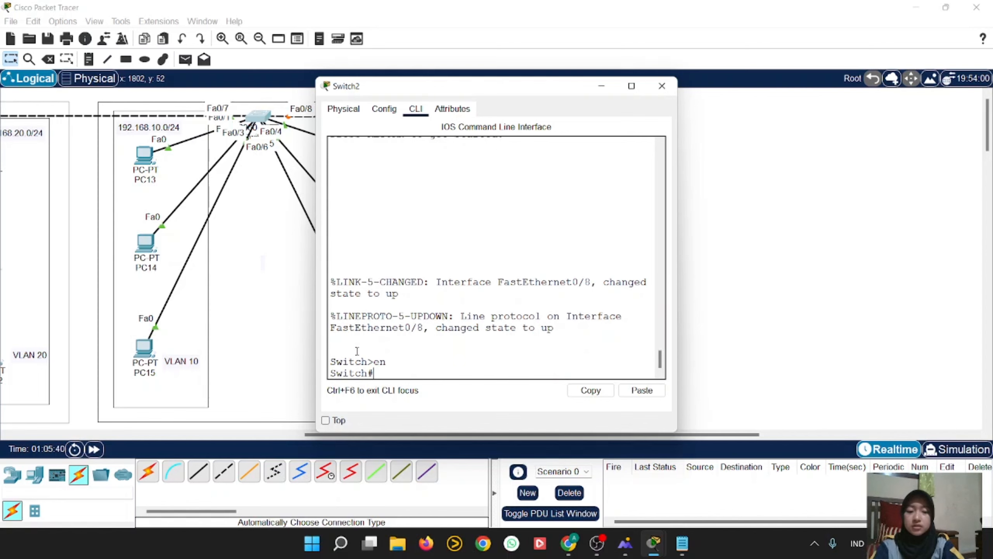
pyautogui.write('conf t')
pyautogui.press('Return')
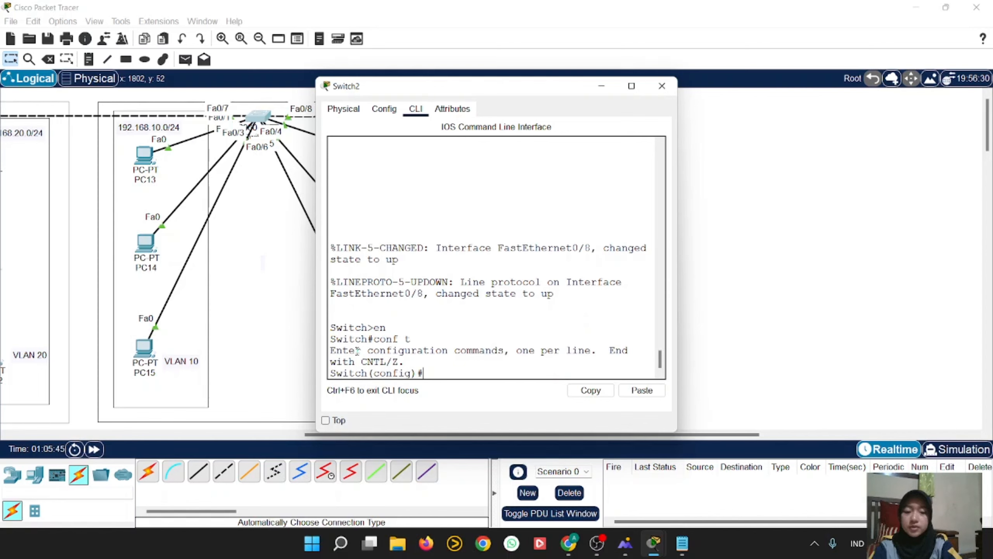
# Configure Switch2's interface fa0/8 with switchport mode trunk and exit the interface configuration.
pyautogui.write('interface ')
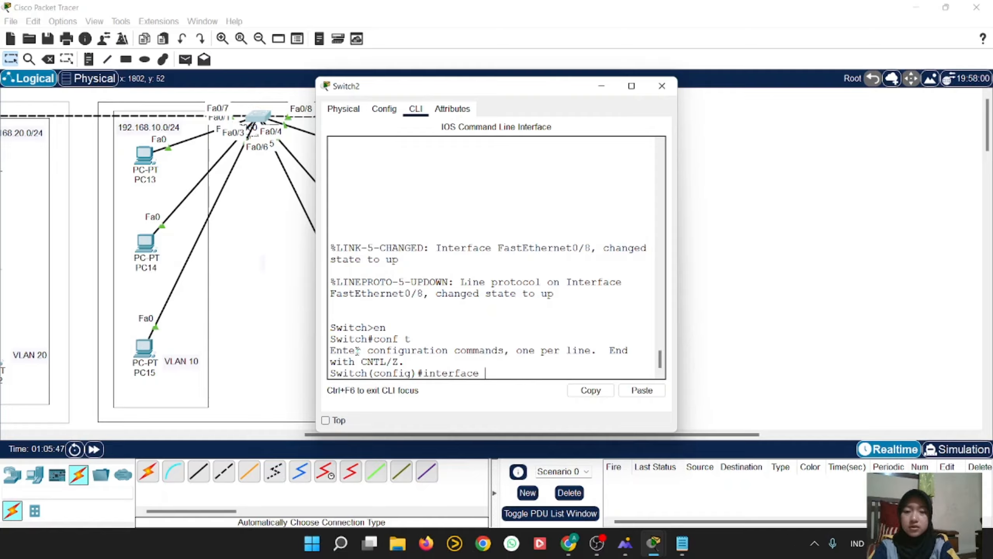
pyautogui.write('fa0/8')
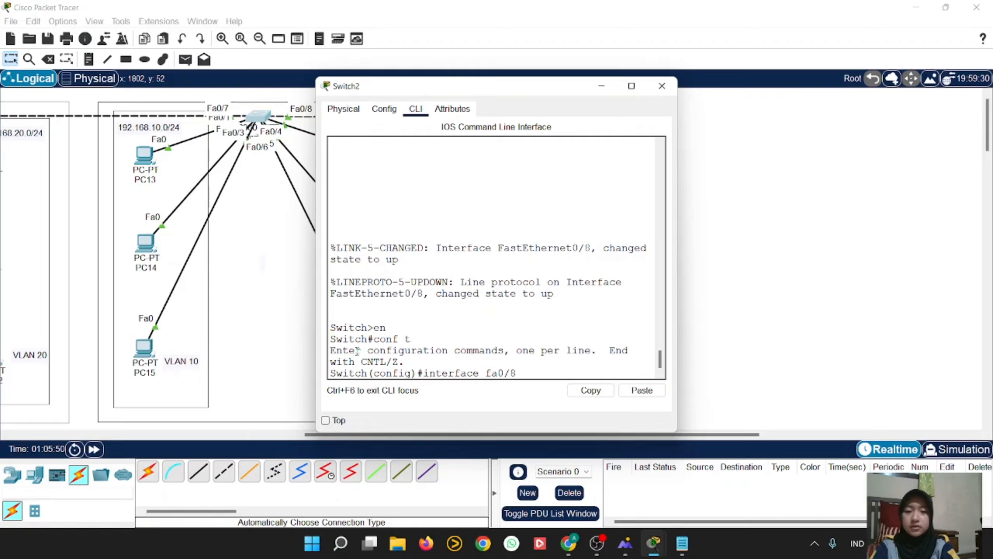
pyautogui.press('Return')
pyautogui.write('switchport')
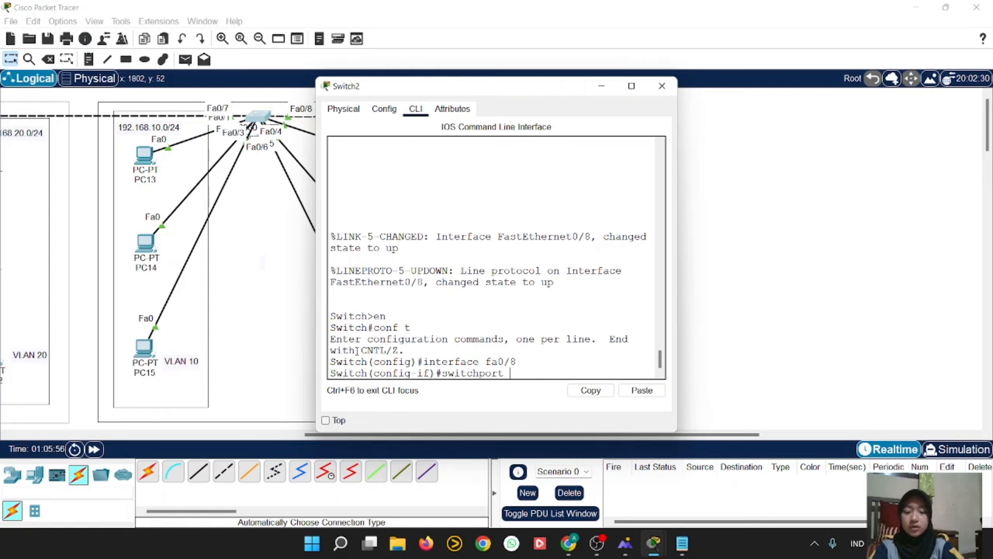
pyautogui.write(' mode')
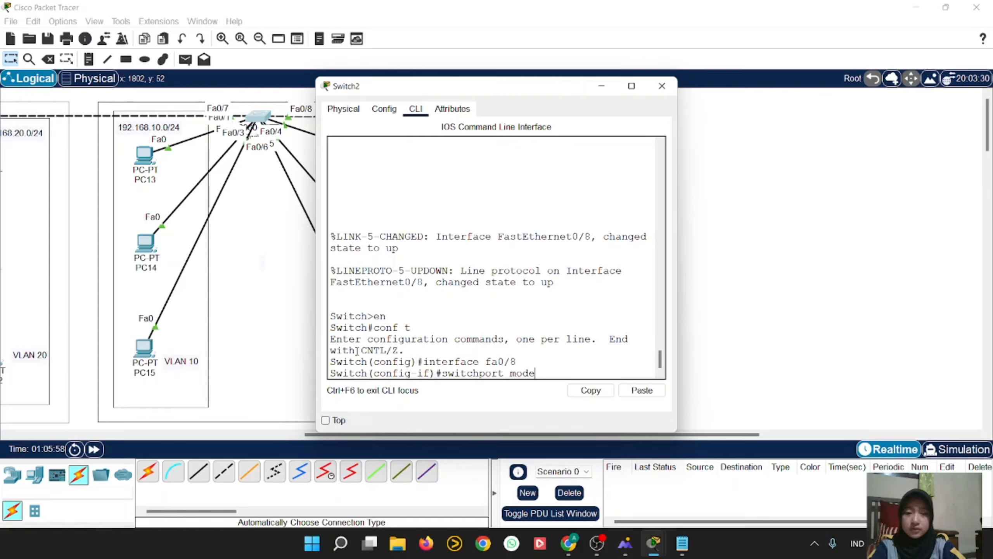
pyautogui.write(' trunk')
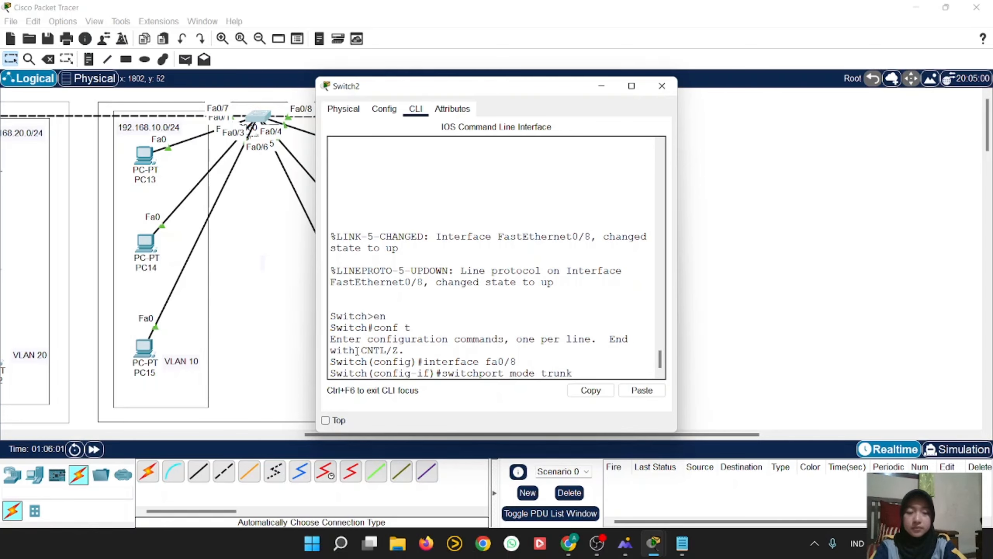
pyautogui.press('Return')
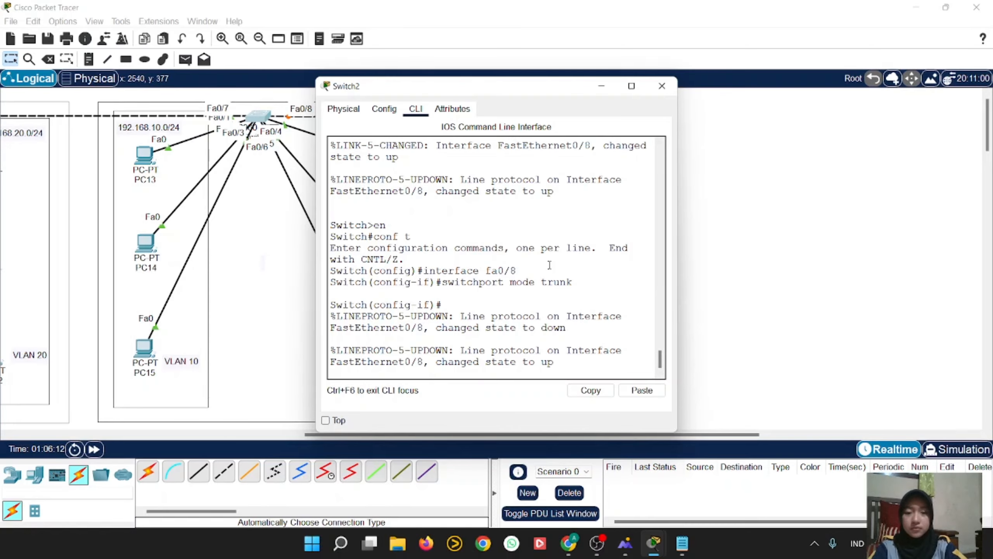
pyautogui.press('Return')
pyautogui.write('exi')
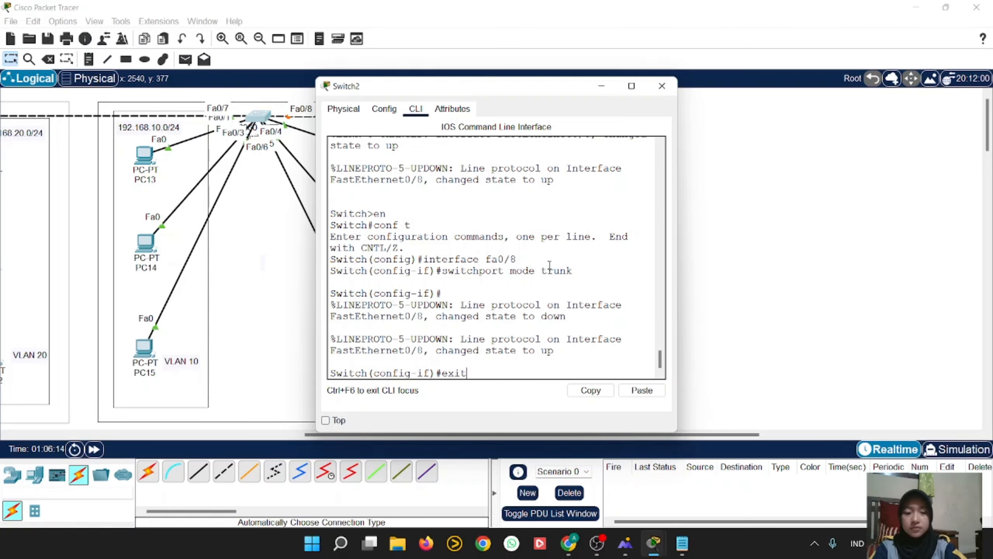
pyautogui.write('t')
pyautogui.press('Return')
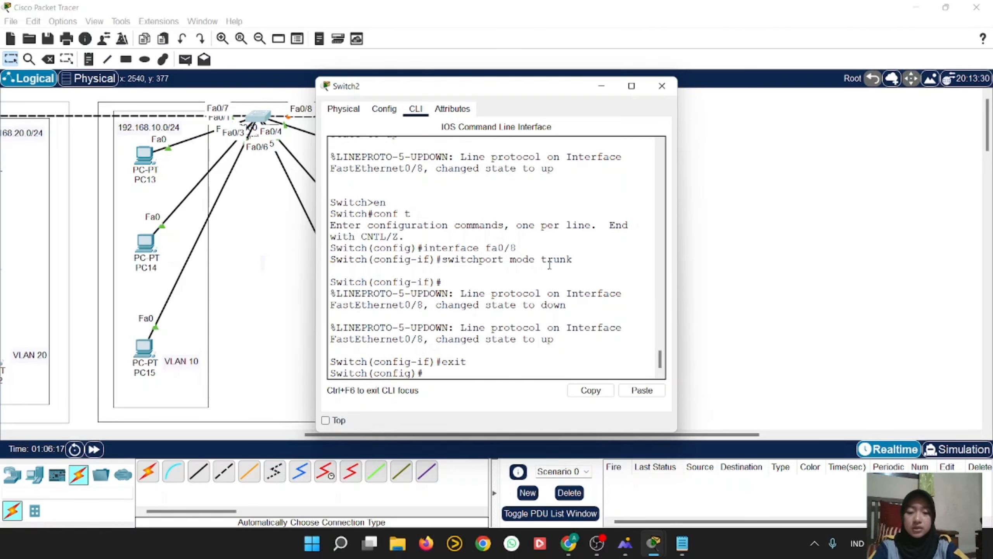
# Check Switch2's trunk ports with do show int trunk, widen the output for reading, and close Switch2's window.
pyautogui.write('do soh')
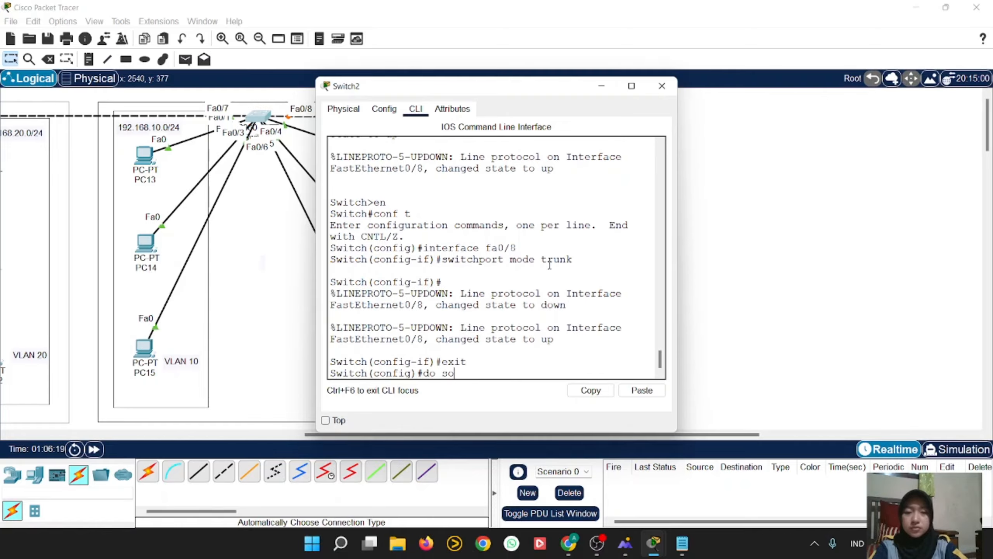
pyautogui.press('BackSpace')
pyautogui.write('ho w')
pyautogui.press('BackSpace')
pyautogui.press('BackSpace')
pyautogui.write('w')
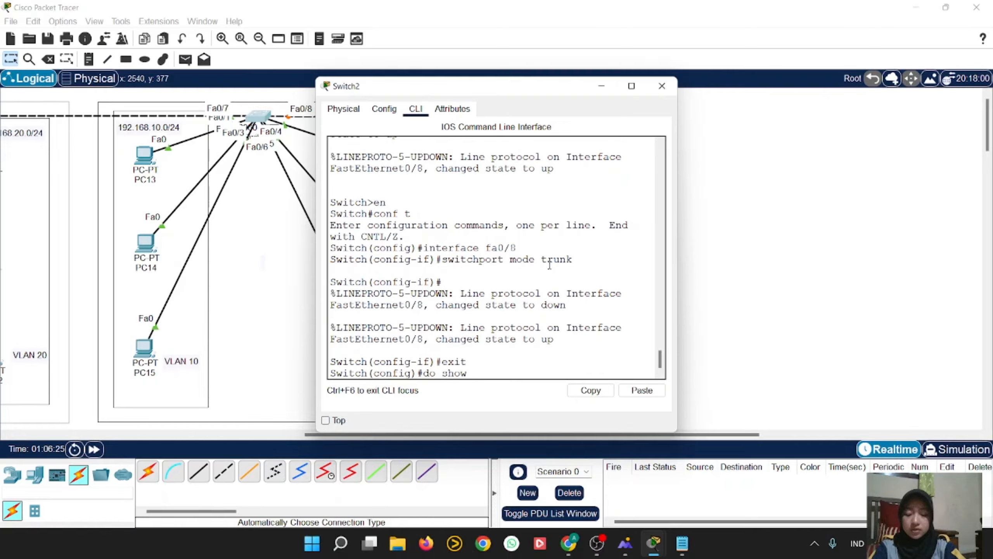
pyautogui.write(' int t')
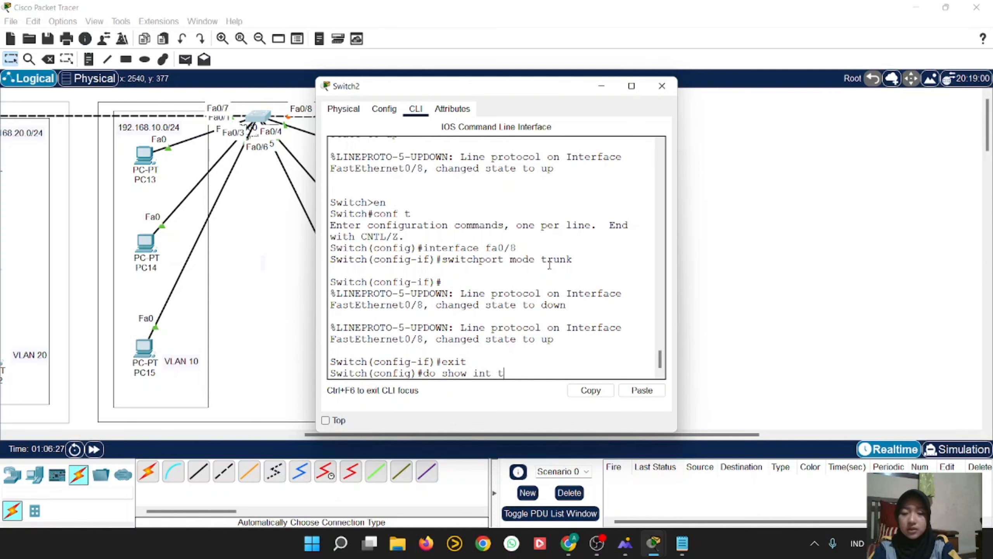
pyautogui.write('run')
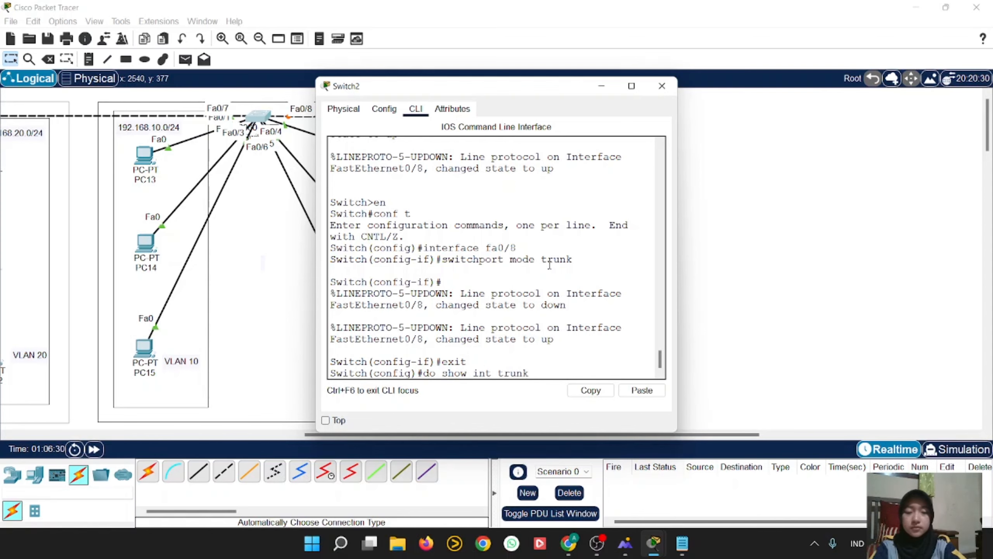
pyautogui.write('k')
pyautogui.press('Return')
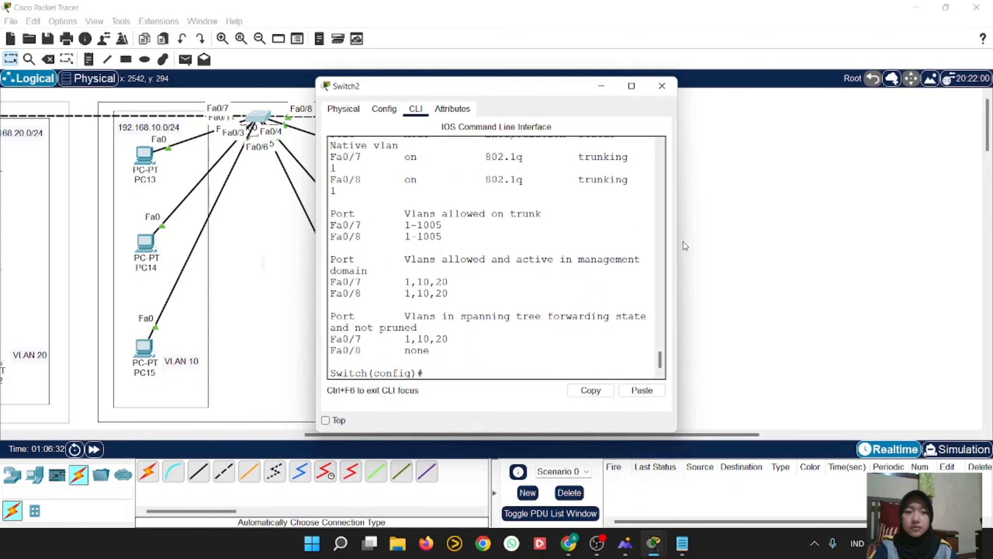
pyautogui.moveTo(679, 246); pyautogui.dragTo(896, 285)
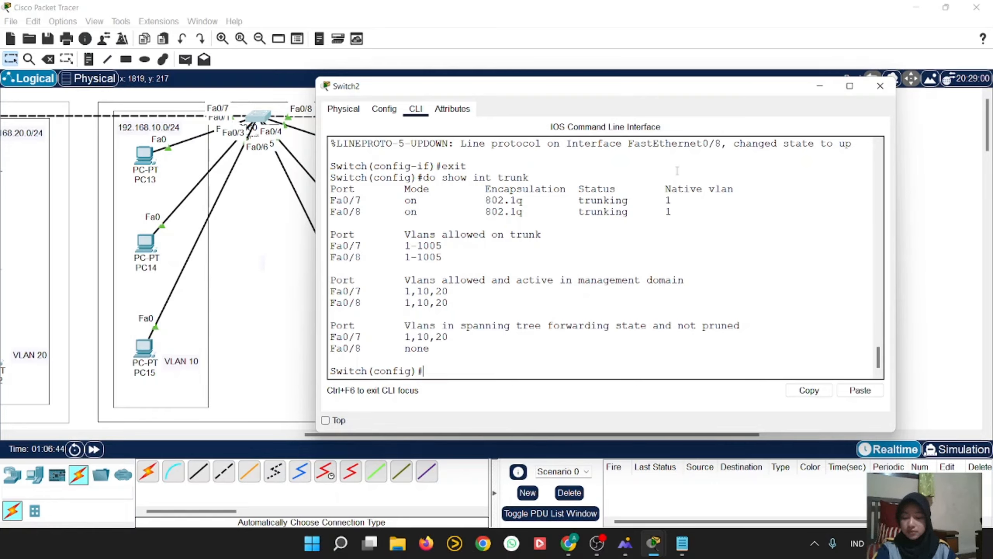
pyautogui.click(880, 86)
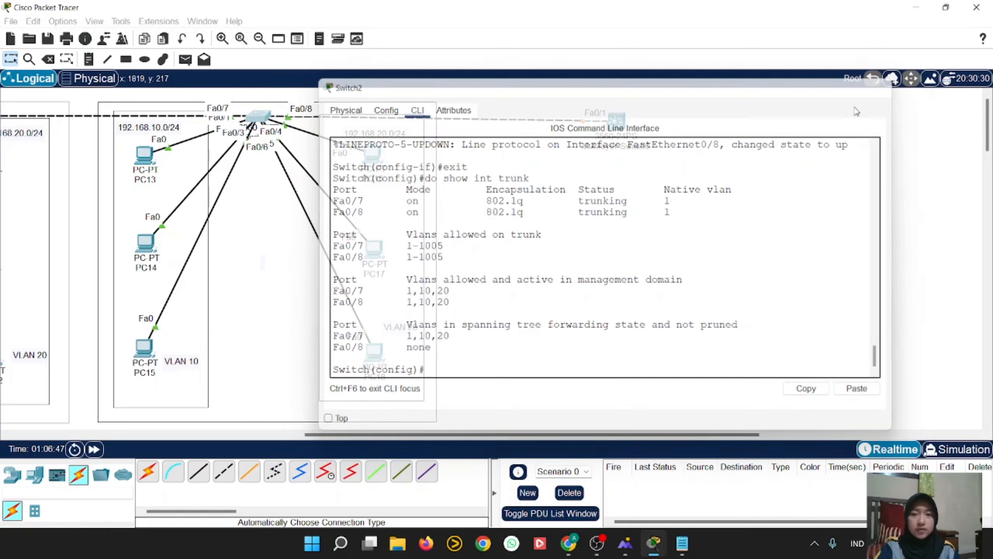
# Open Multilayer Switch0's command line and decline the initial configuration dialog with no.
pyautogui.click(616, 124)
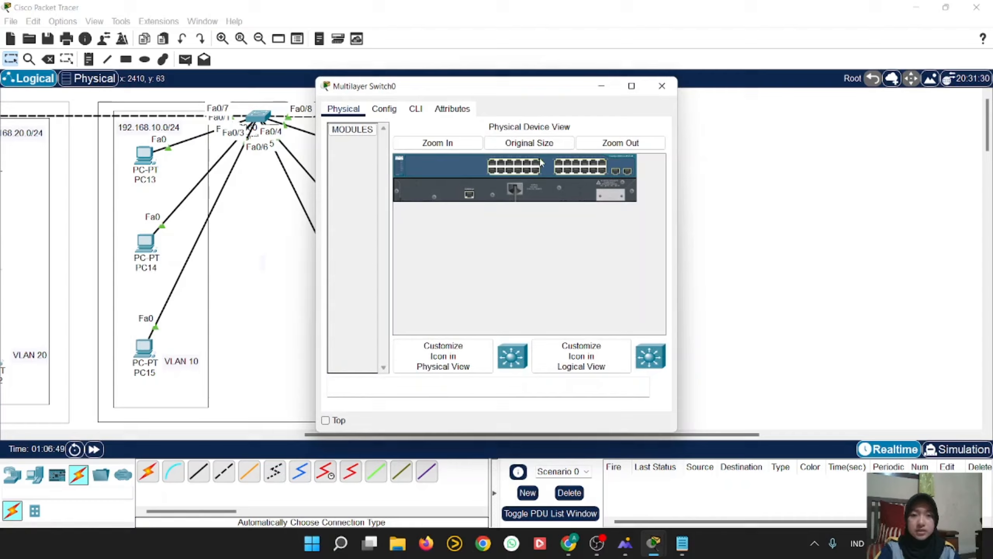
pyautogui.click(416, 108)
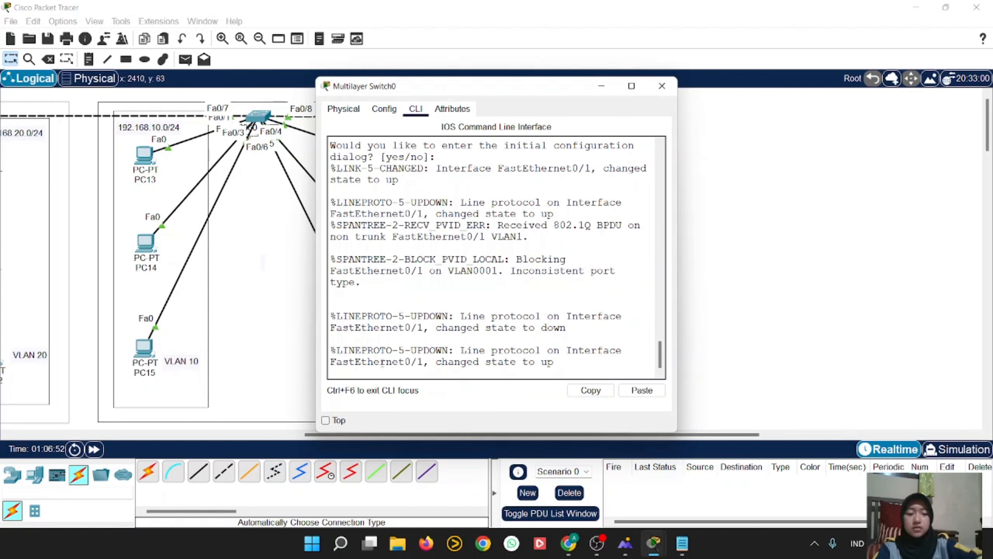
pyautogui.press('Return')
pyautogui.write('no')
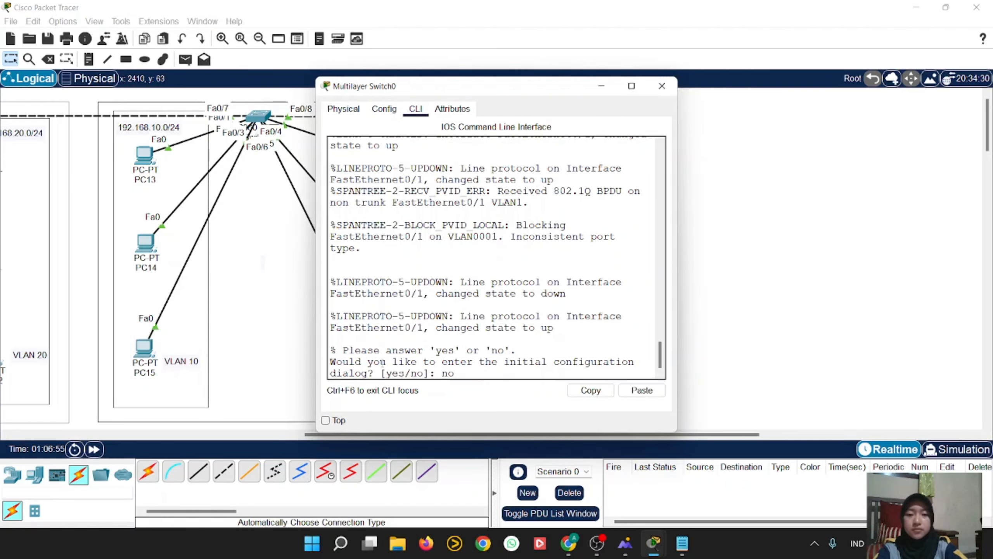
pyautogui.press('Return')
pyautogui.press('Return')
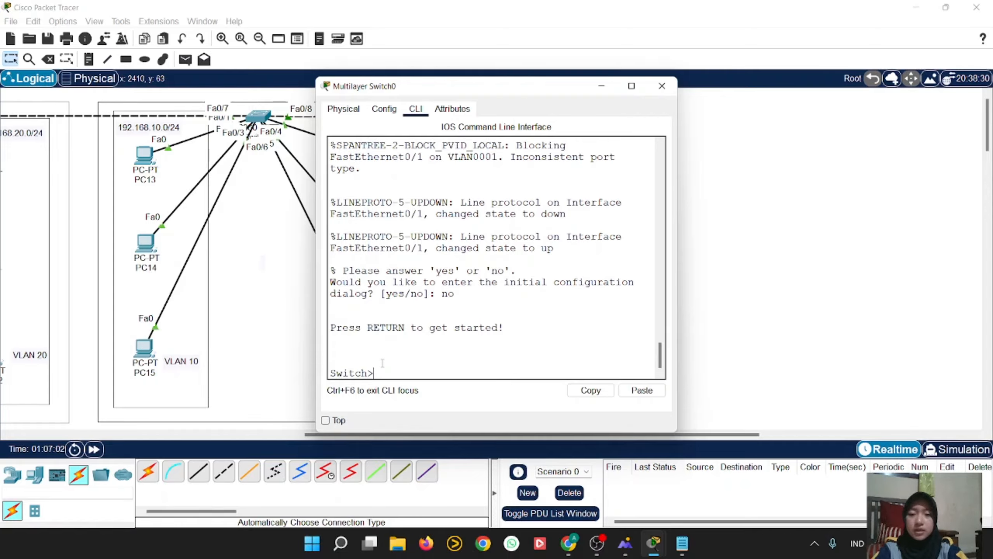
# Enter privileged mode and global configuration mode on Multilayer Switch0 with en and conf t.
pyautogui.write('en')
pyautogui.press('Return')
pyautogui.write('conf t')
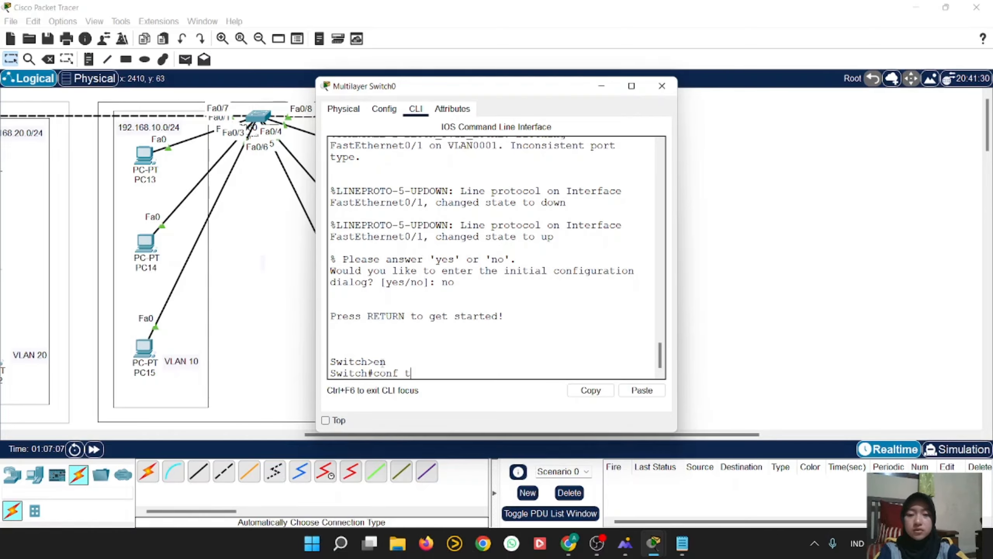
pyautogui.press('Return')
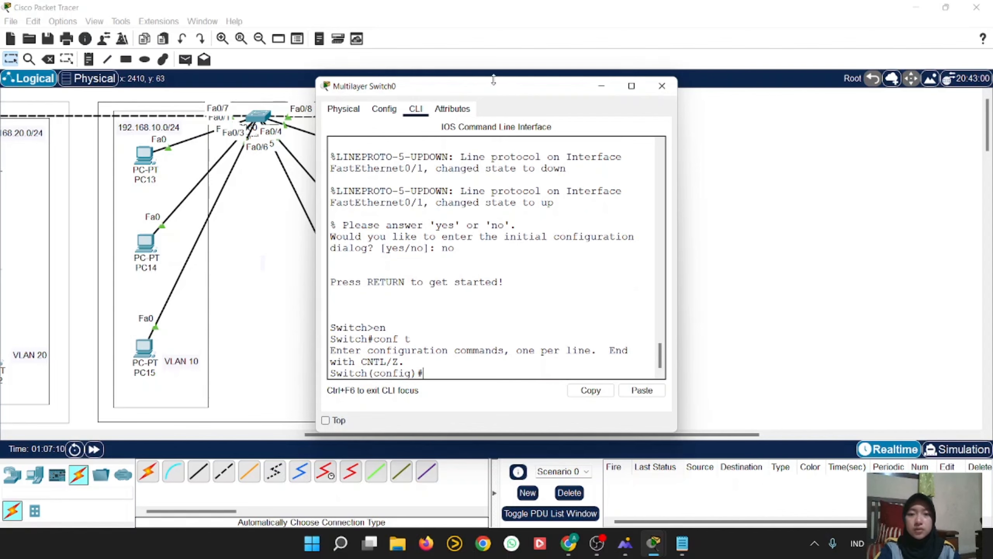
# Try to set Multilayer Switch0's interface fa0/1 to trunk with switchport mode trunk, and widen the window to read the response.
pyautogui.moveTo(496, 93); pyautogui.dragTo(499, 161)
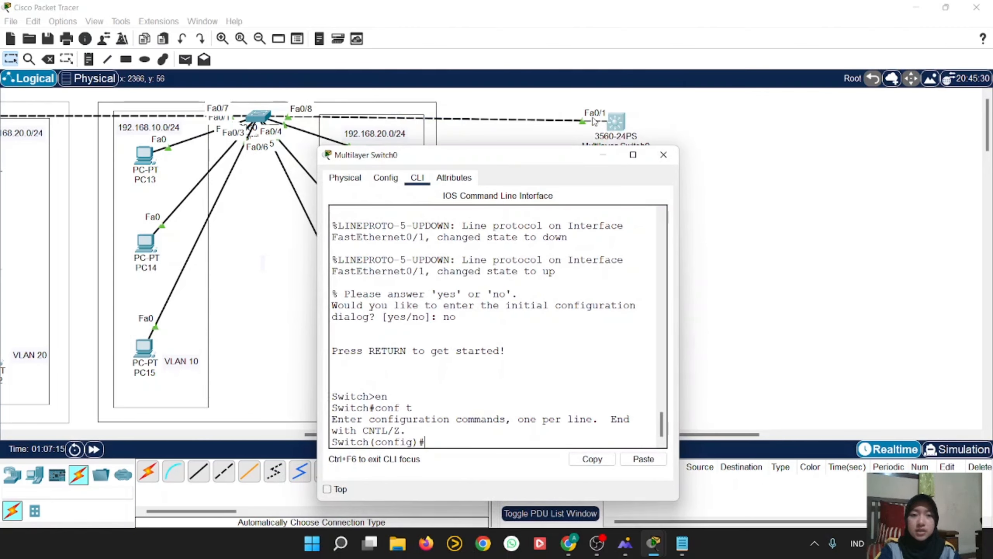
pyautogui.moveTo(565, 161); pyautogui.dragTo(582, 80)
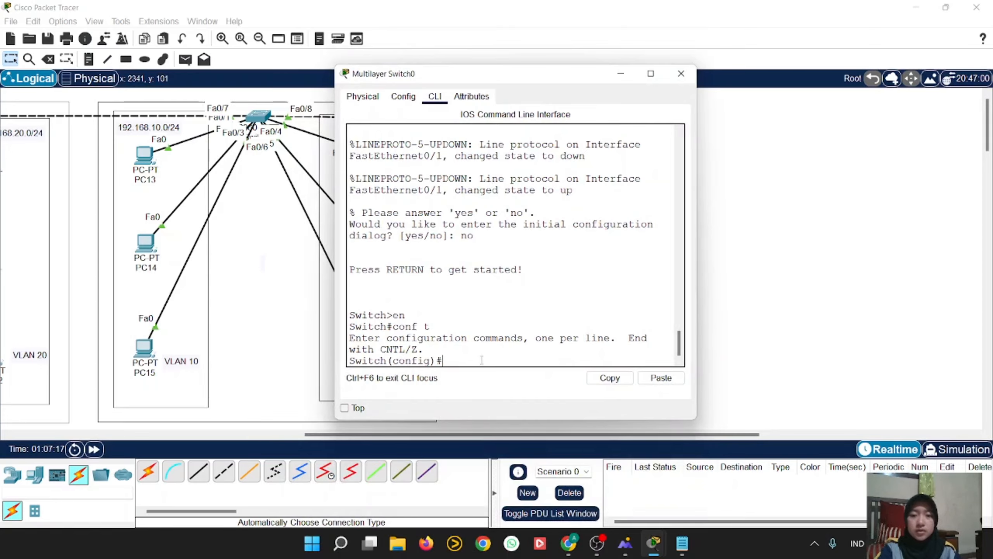
pyautogui.write('inte')
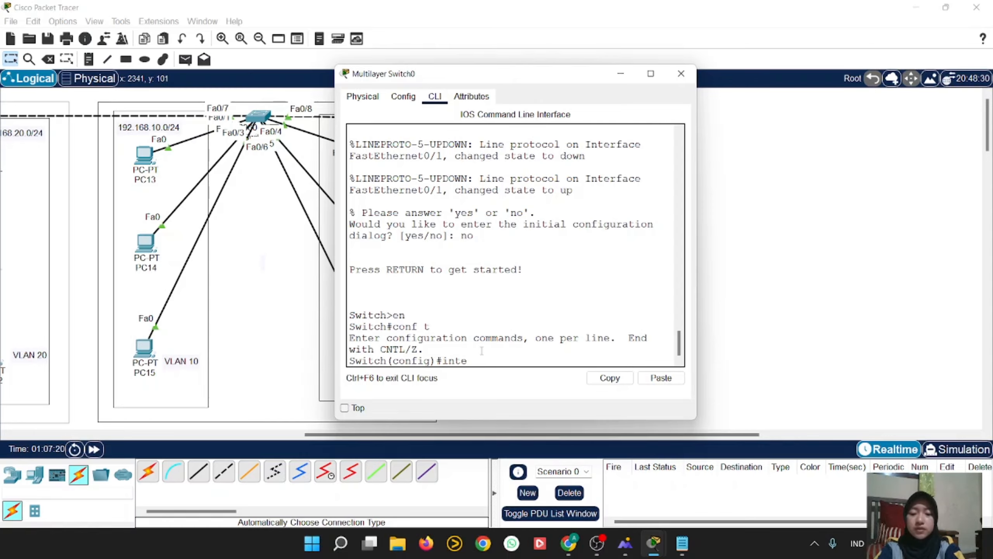
pyautogui.write('rface fa0/')
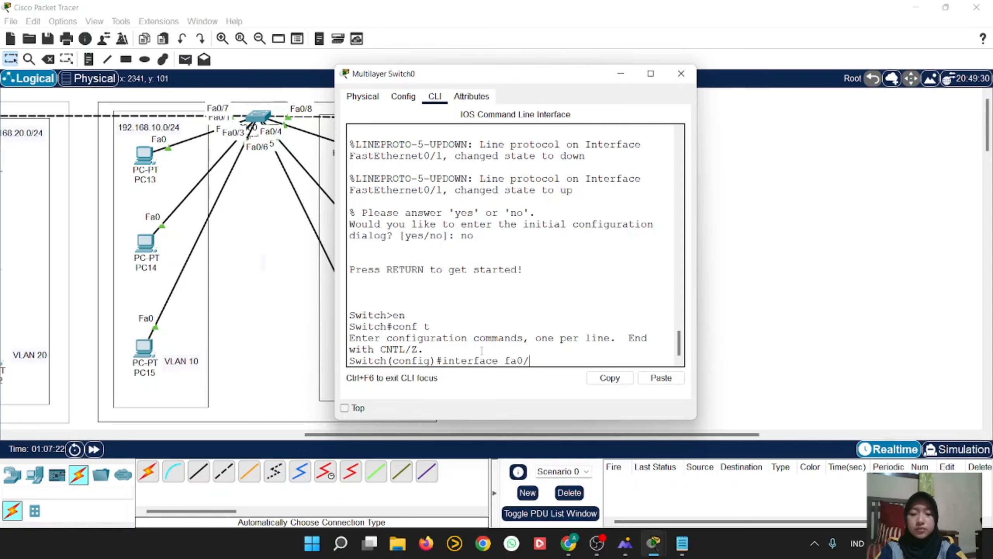
pyautogui.write('1')
pyautogui.press('Return')
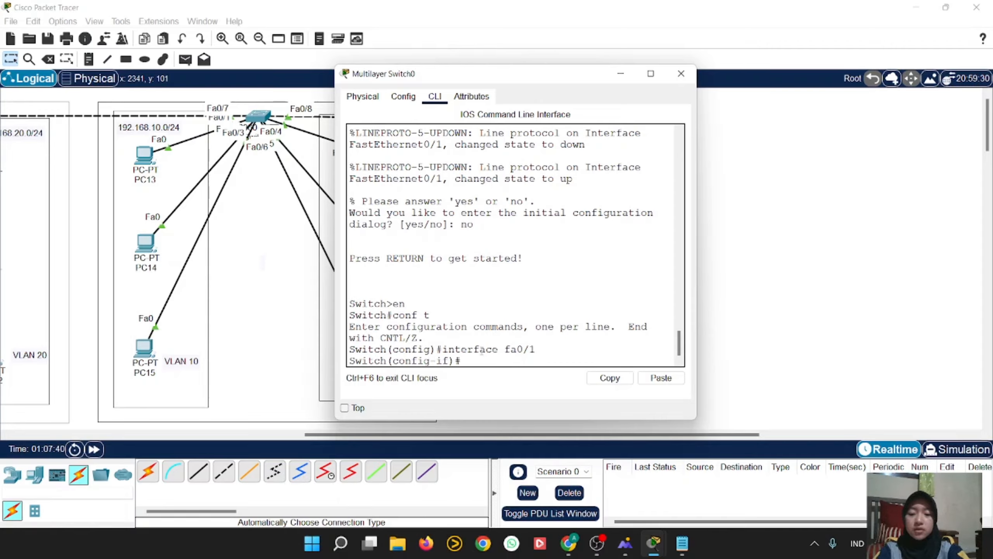
pyautogui.write('switchpo')
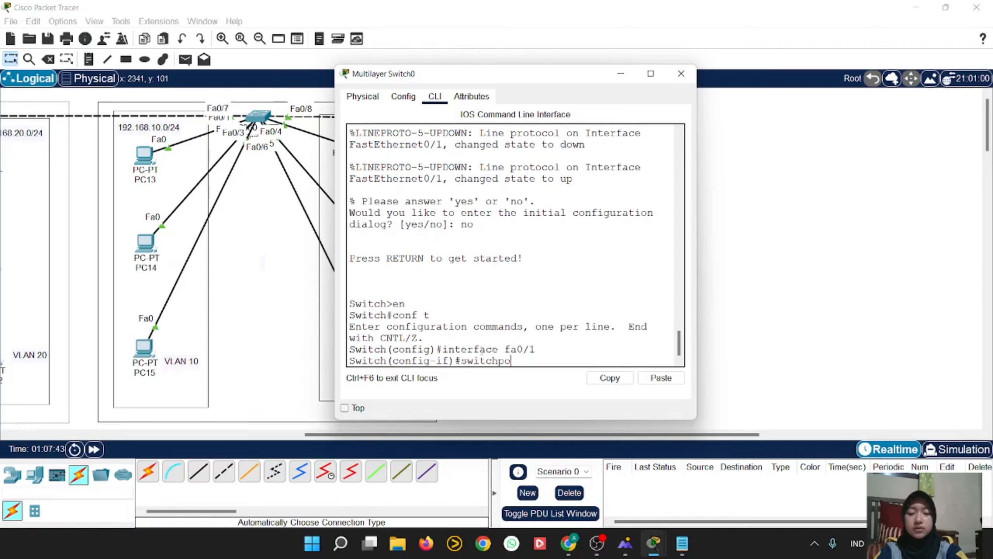
pyautogui.write('rt mode ')
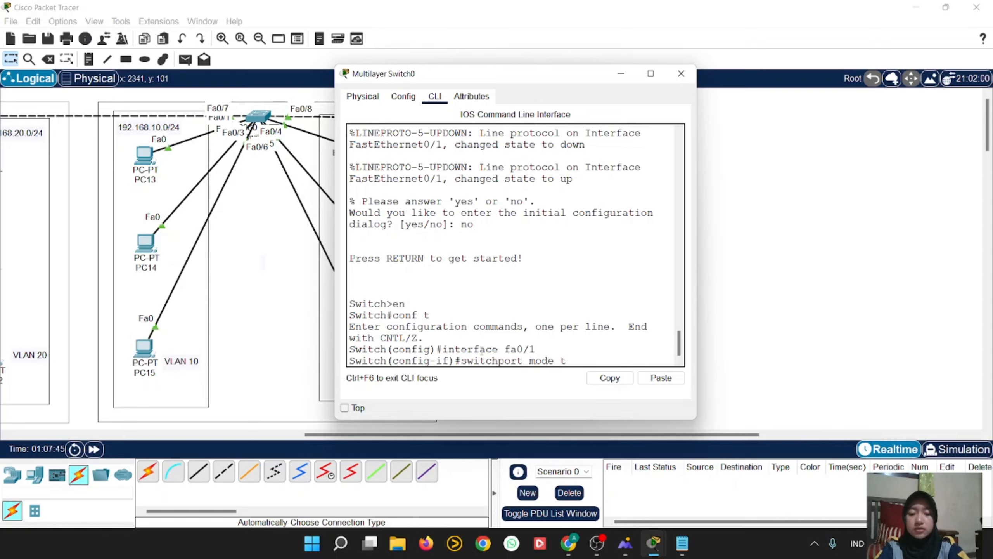
pyautogui.write('trunk')
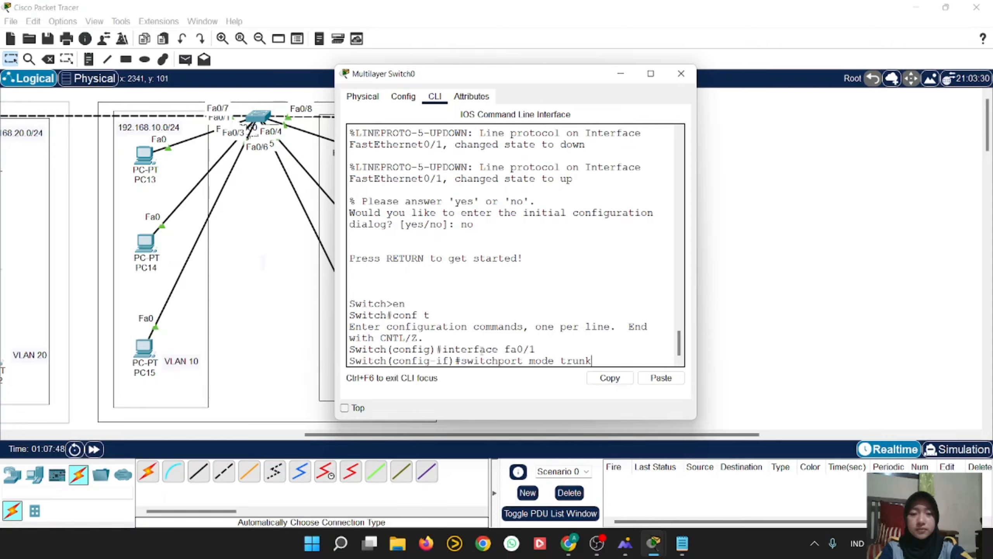
pyautogui.press('Return')
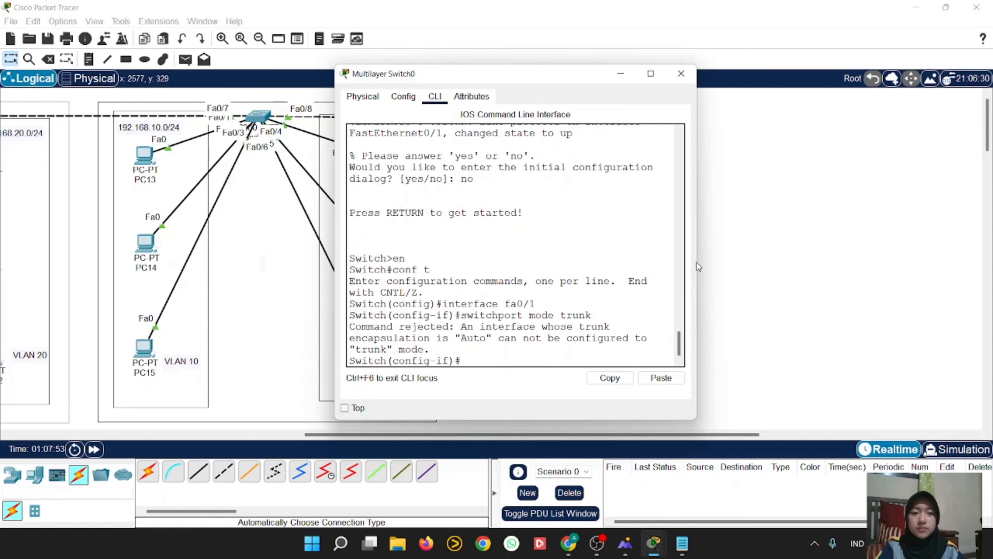
pyautogui.moveTo(698, 257); pyautogui.dragTo(857, 278)
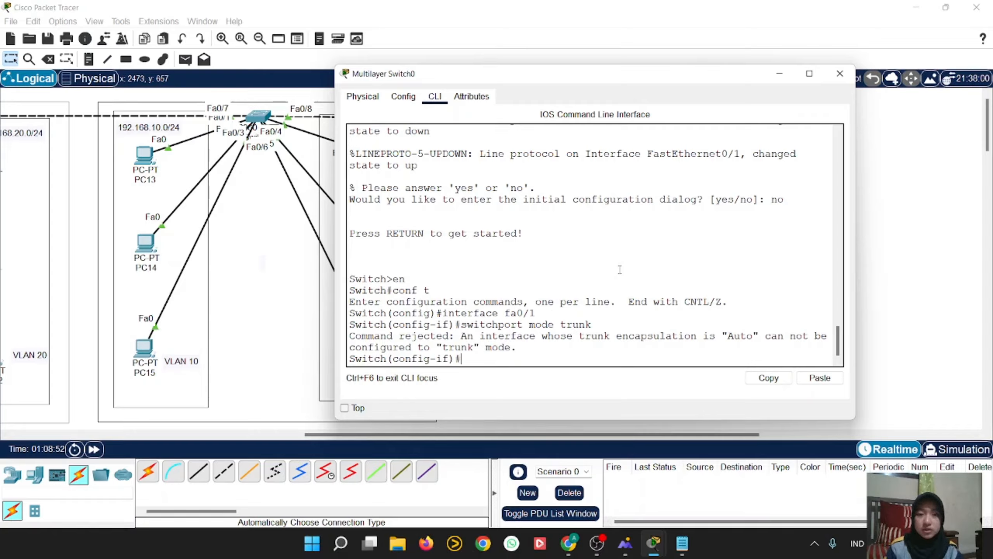
# Review the Notepad note on the ISL (cisco) and 802.1q (open) trunk types beside the topology, closing Multilayer Switch0's window.
pyautogui.click(682, 543)
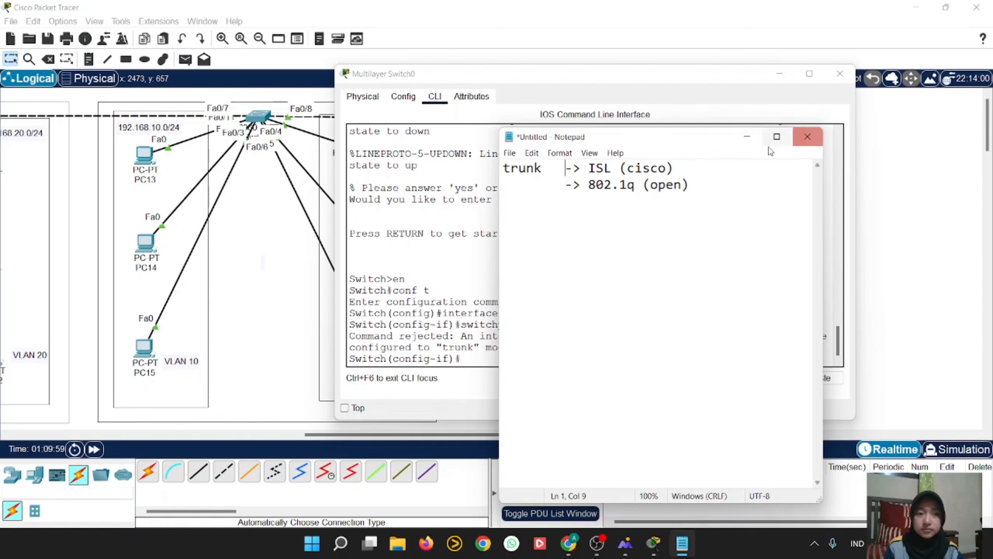
pyautogui.click(747, 136)
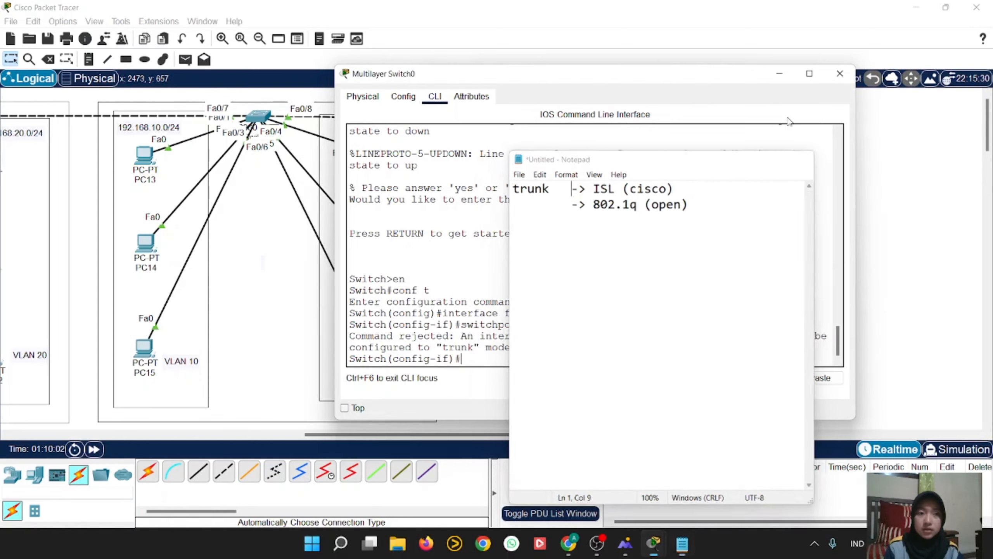
pyautogui.click(839, 74)
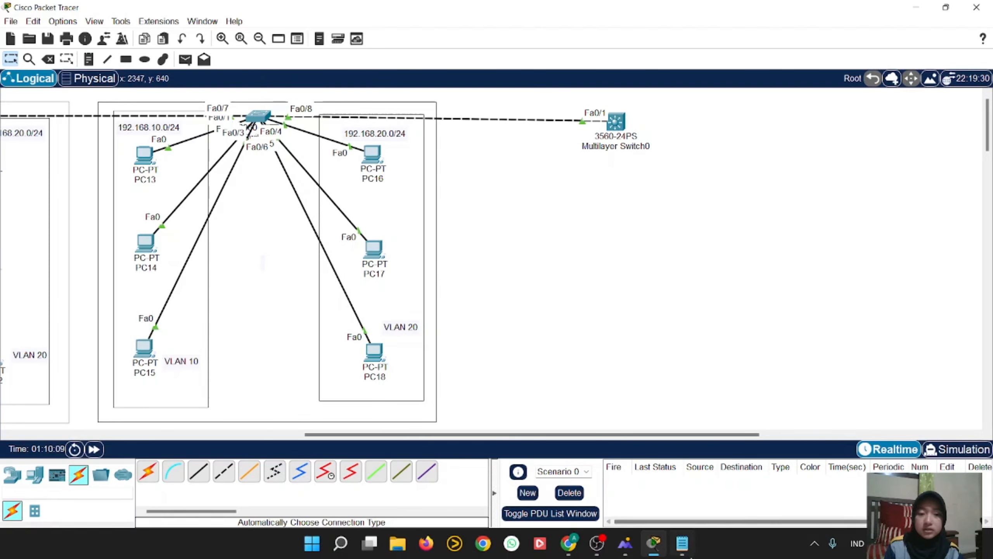
pyautogui.click(682, 543)
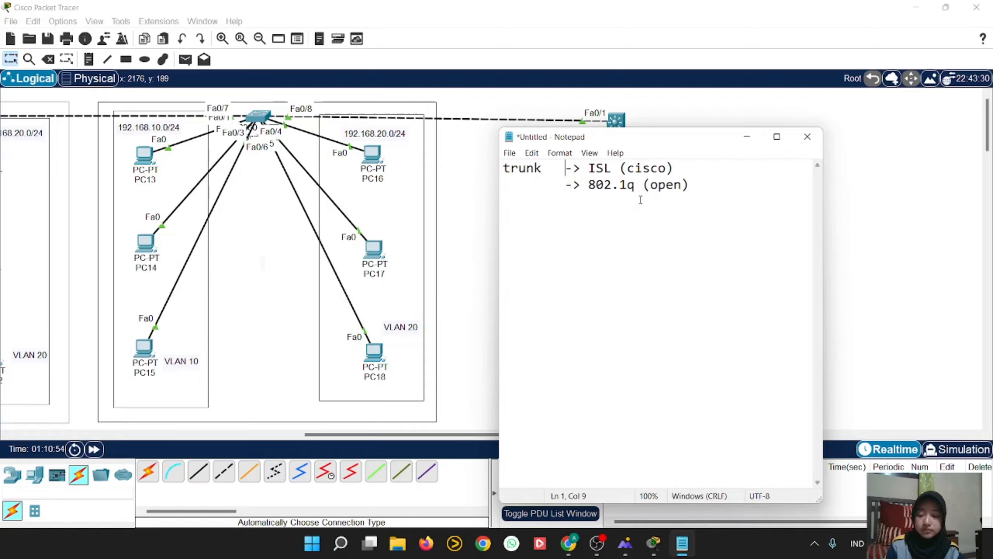
pyautogui.moveTo(655, 137); pyautogui.dragTo(619, 171)
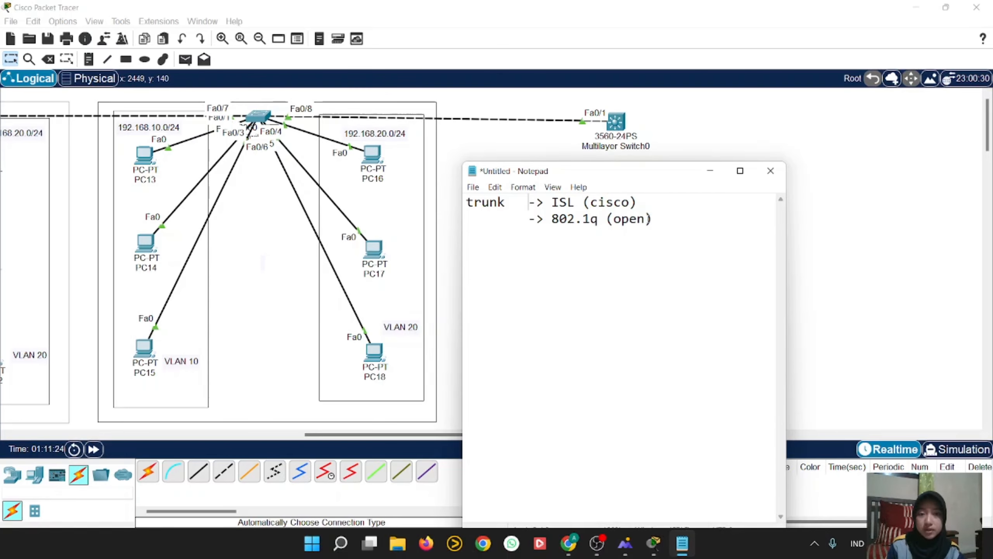
pyautogui.click(709, 171)
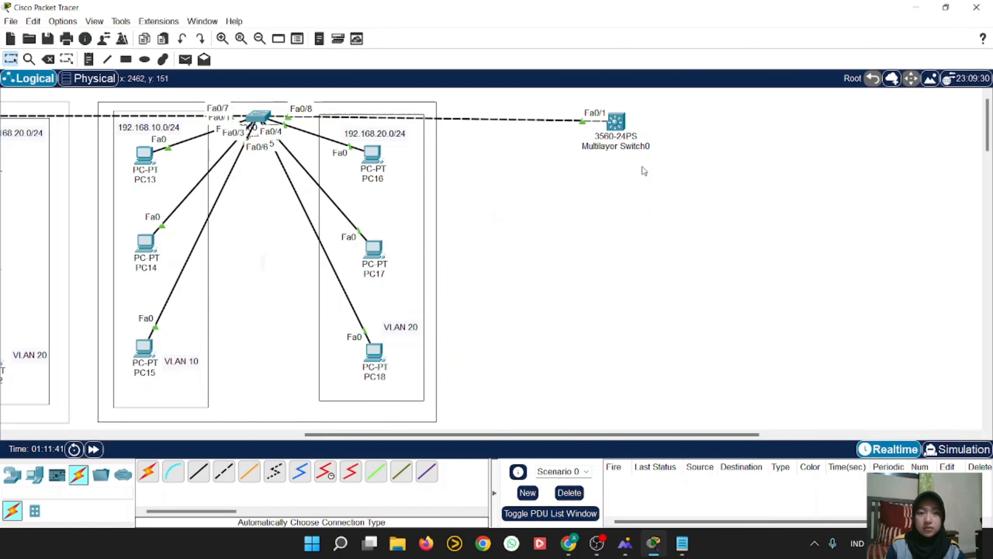
# Reopen Multilayer Switch0's command line and exit the fa0/1 interface configuration.
pyautogui.click(615, 122)
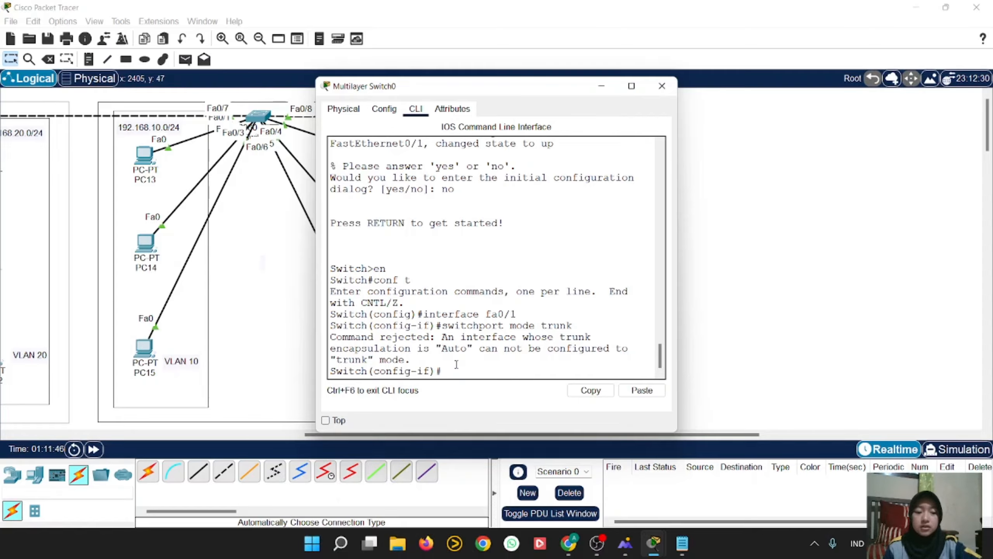
pyautogui.press('Return')
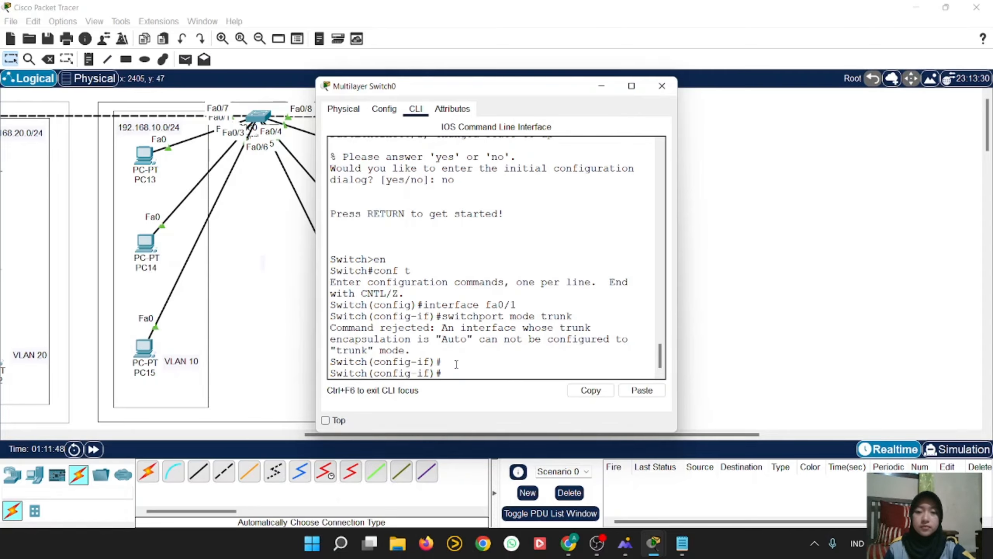
pyautogui.write('e')
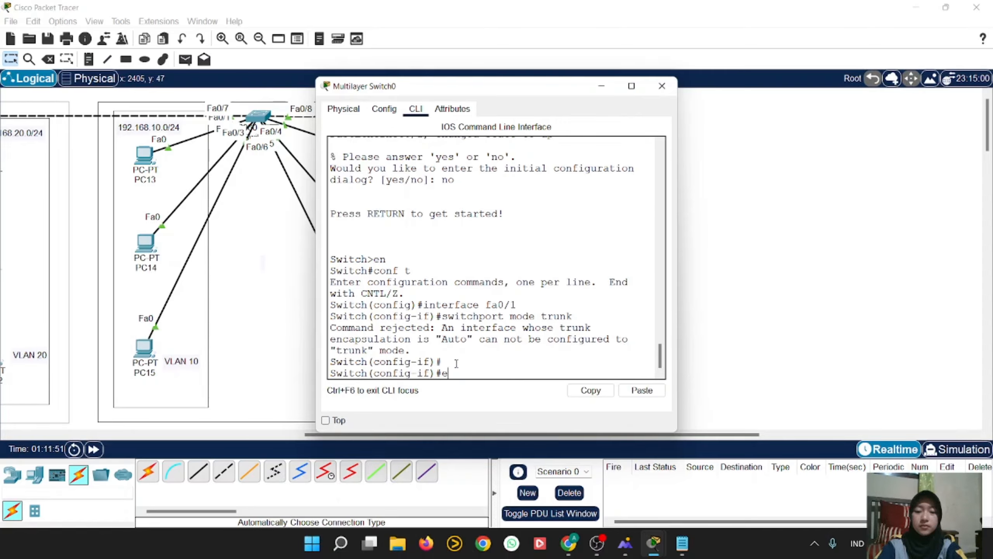
pyautogui.write('xit')
pyautogui.press('Return')
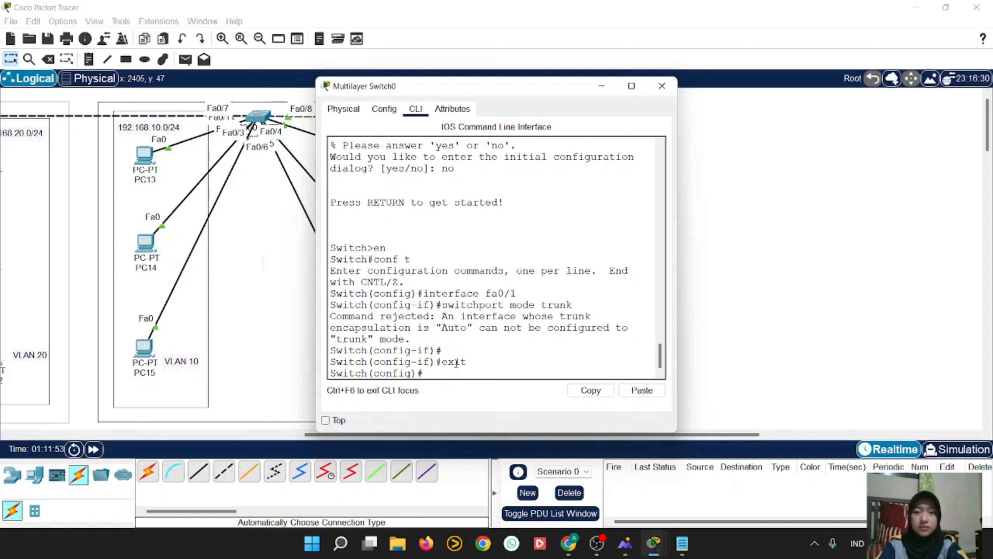
# Try to set the trunk encapsulation with switchport trunk encapsulation dot1q from Multilayer Switch0's global configuration mode.
pyautogui.write('switchp')
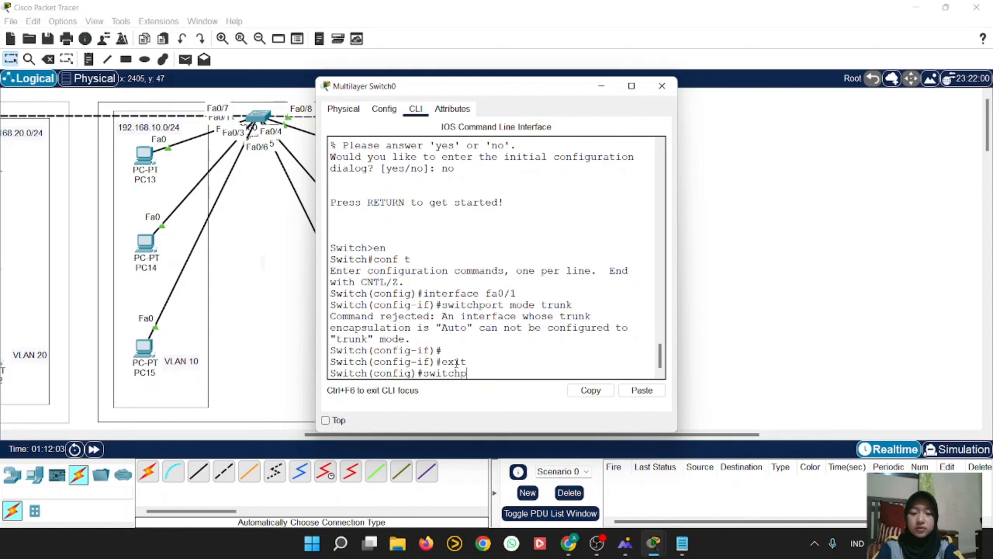
pyautogui.write('ort')
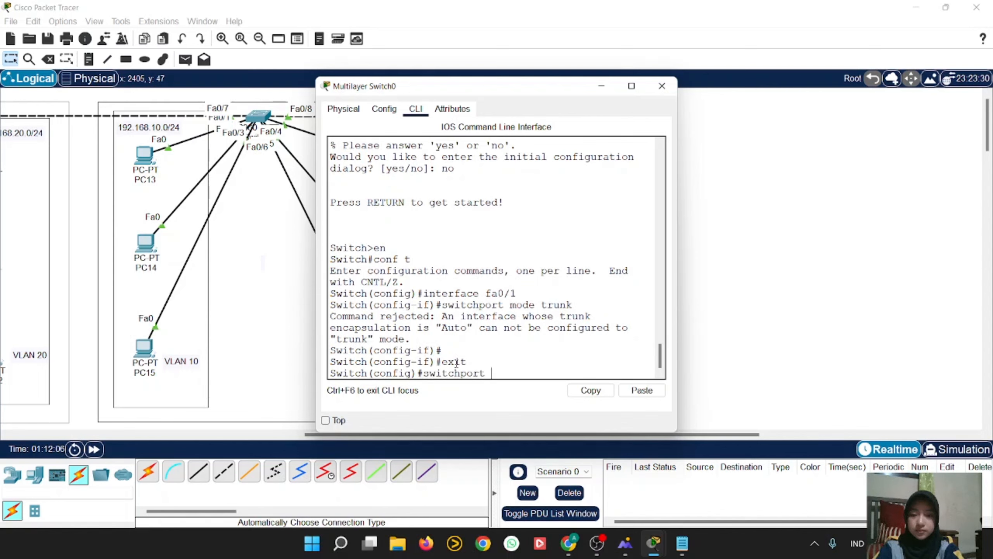
pyautogui.write(' tr')
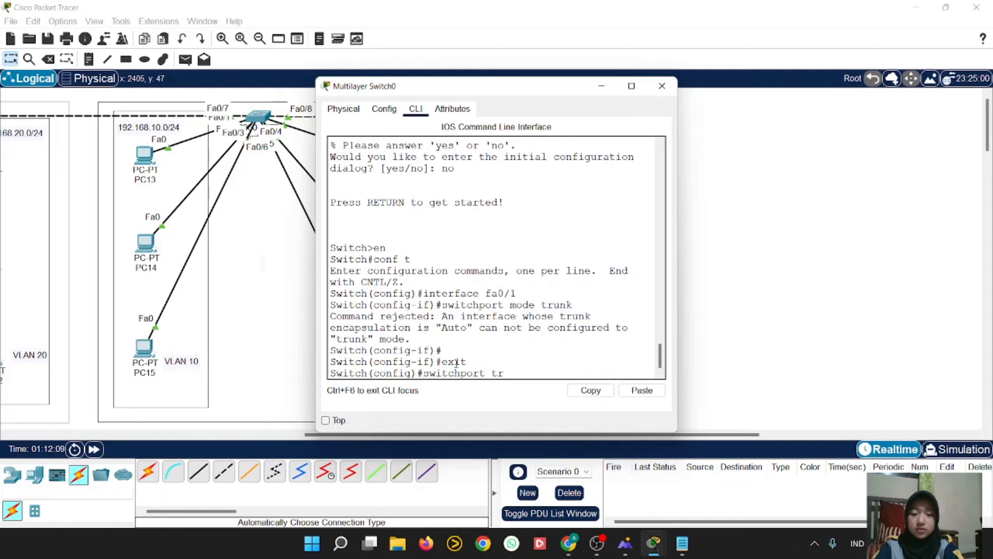
pyautogui.write('unk encap')
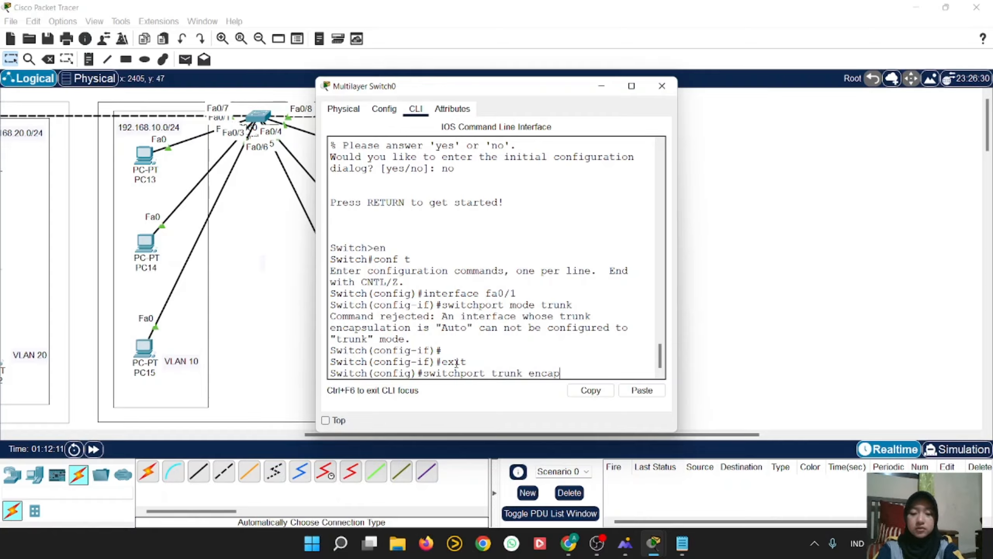
pyautogui.write('sulation')
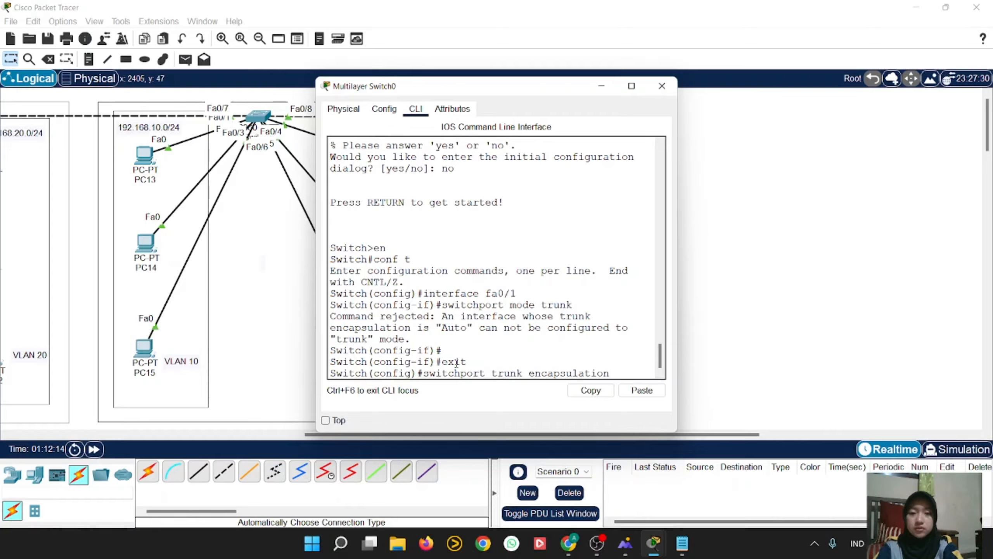
pyautogui.write('do')
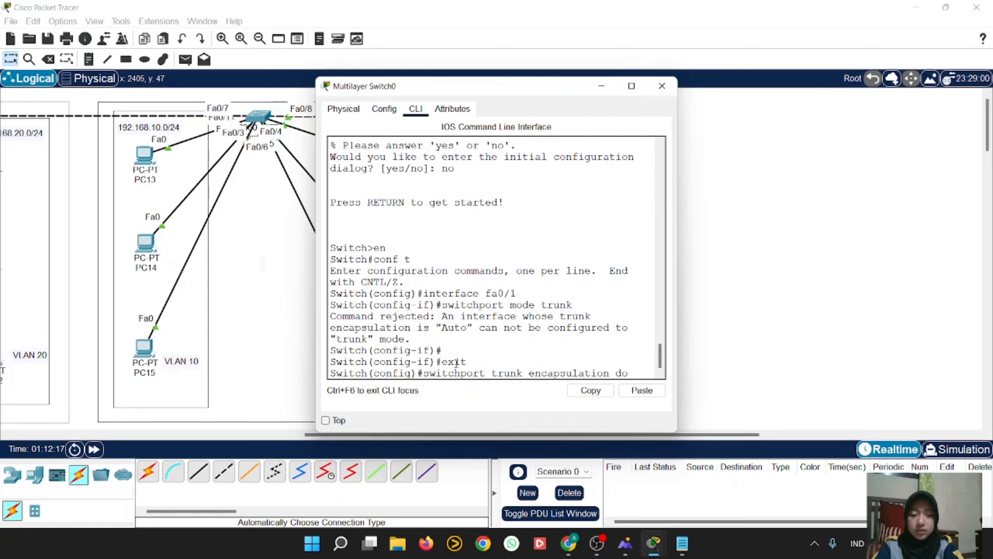
pyautogui.write('t1q')
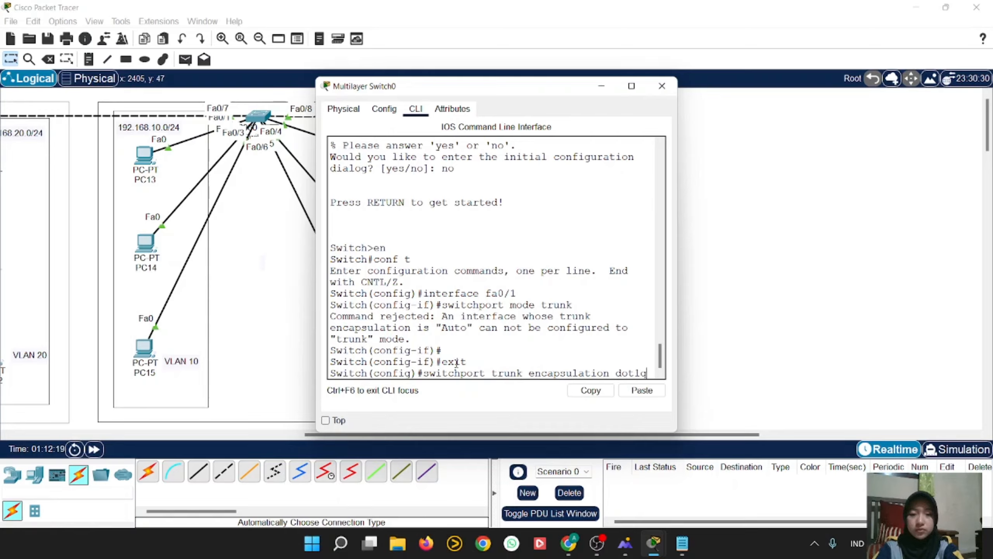
pyautogui.press('Return')
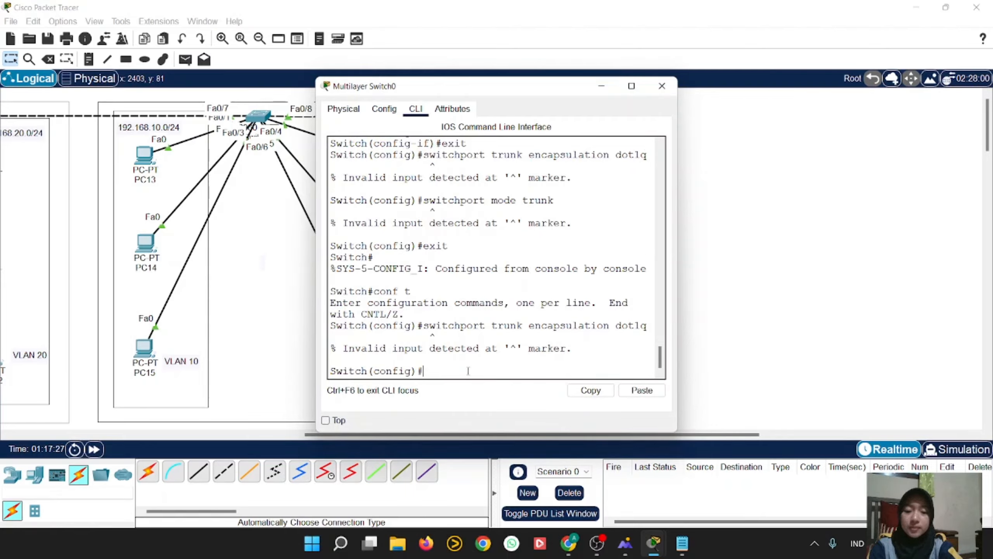
# Set interface fa0/1's trunk encapsulation to dot1q in interface configuration mode, widening the window, and exit the interface configuration.
pyautogui.write('inter')
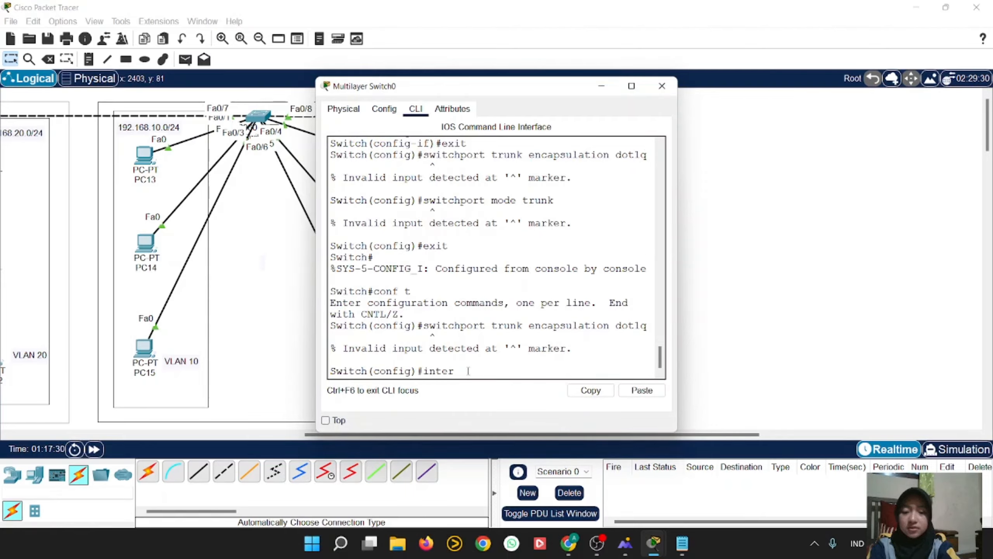
pyautogui.write('face fa0/')
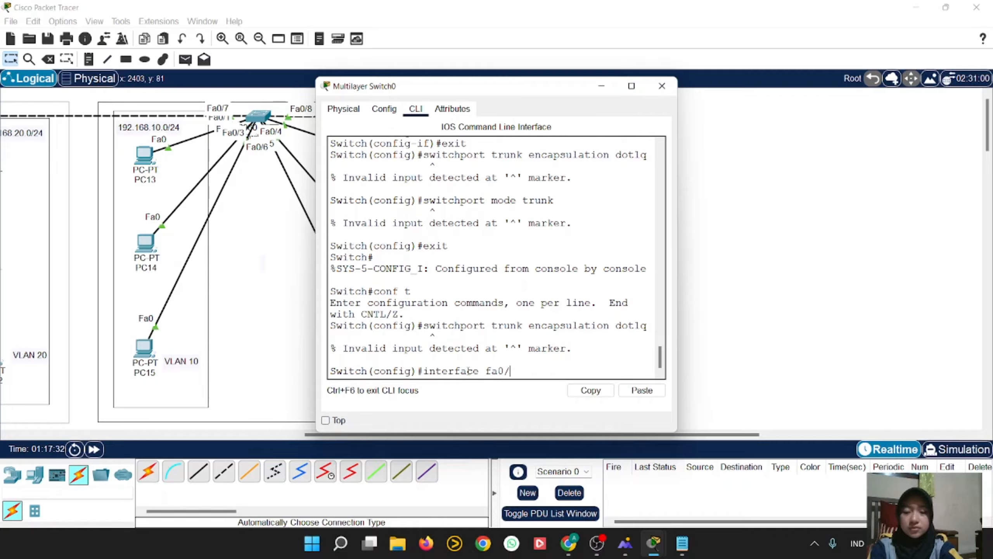
pyautogui.write('1')
pyautogui.press('Return')
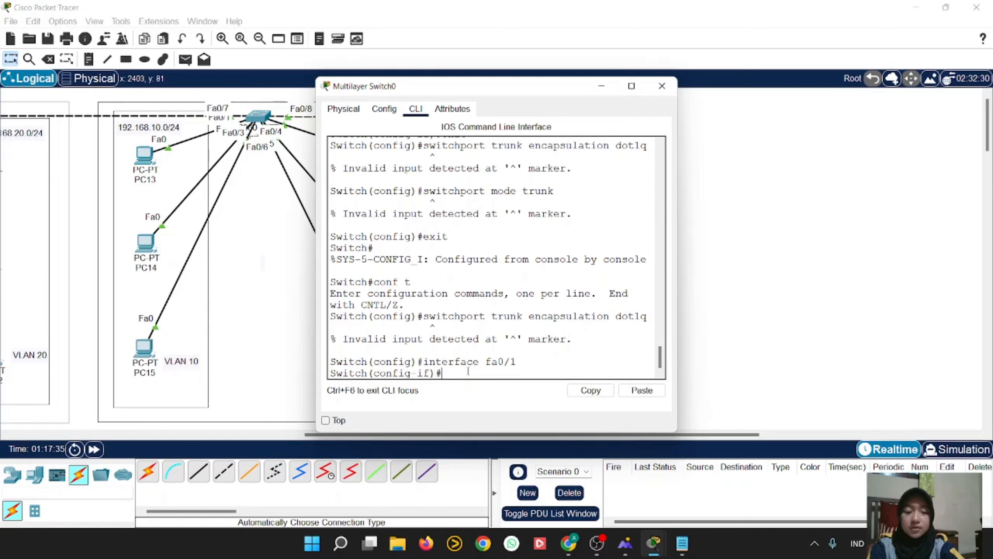
pyautogui.write('switchport trunk encapsulation dot1q')
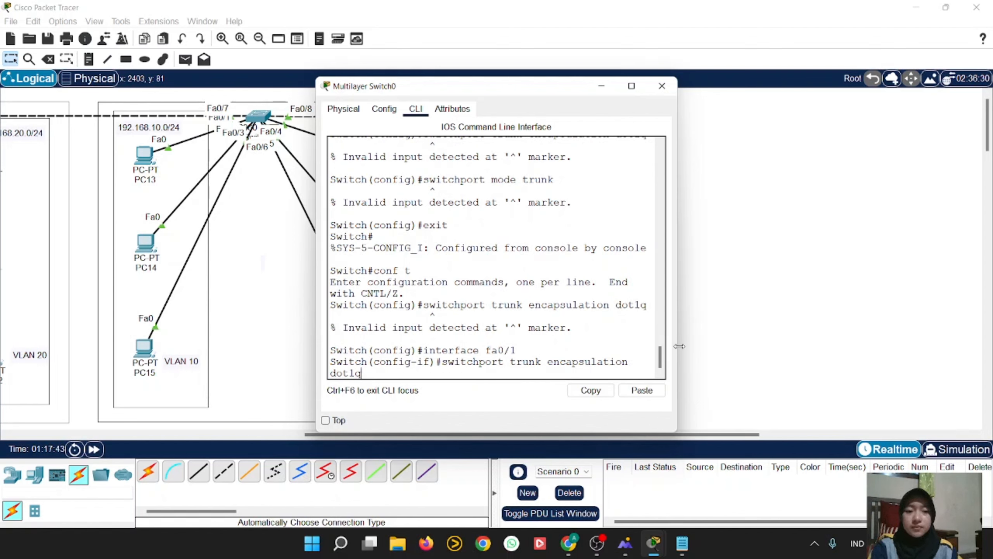
pyautogui.moveTo(676, 352); pyautogui.dragTo(762, 352)
pyautogui.press('Return')
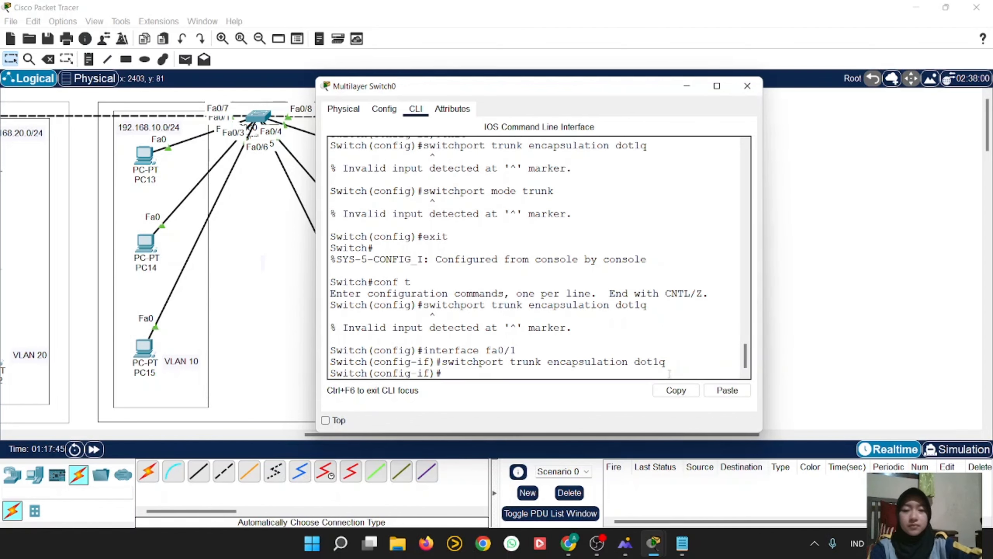
pyautogui.write('exi')
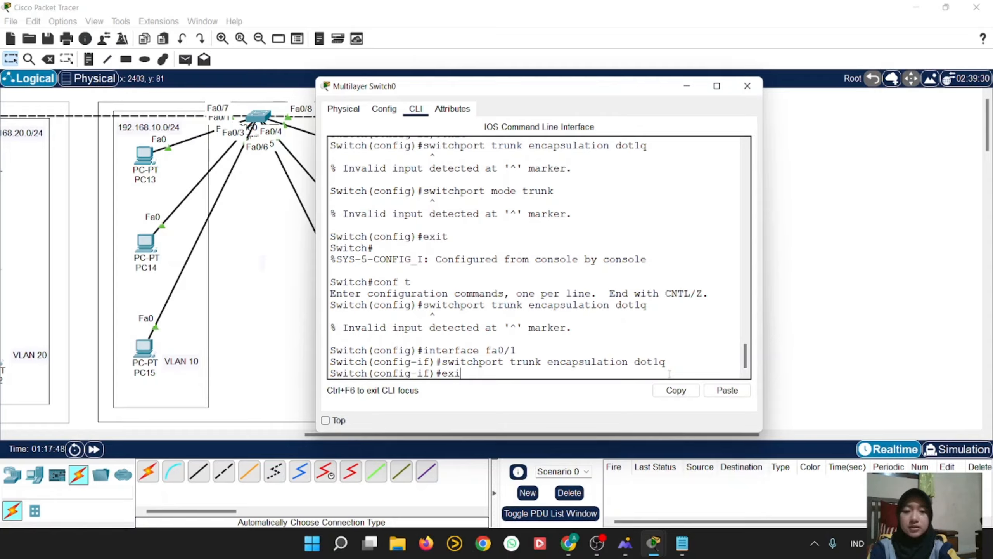
pyautogui.write('t')
pyautogui.press('Return')
# Set interface fa0/1 to trunk with switchport mode trunk and exit to global configuration mode.
pyautogui.write('swi')
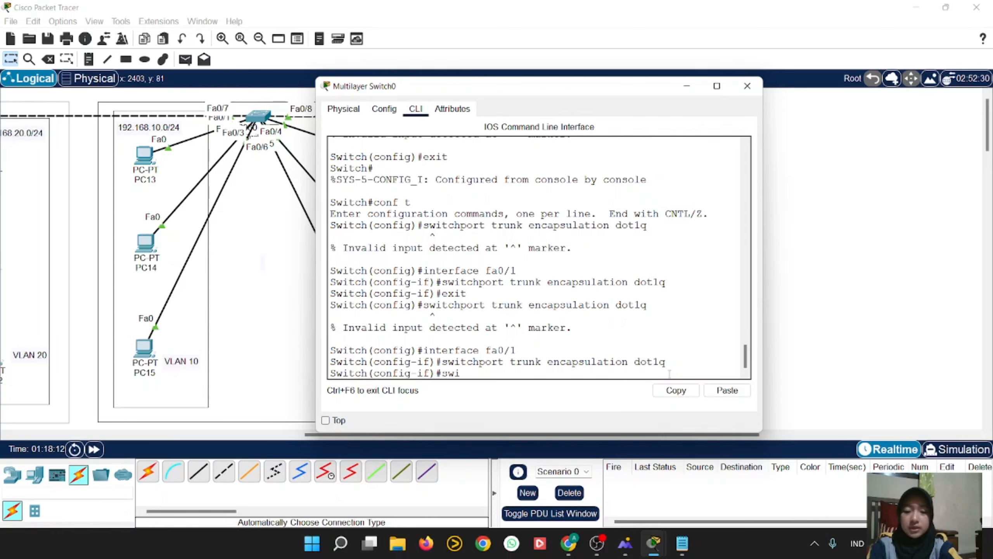
pyautogui.write('tchport ')
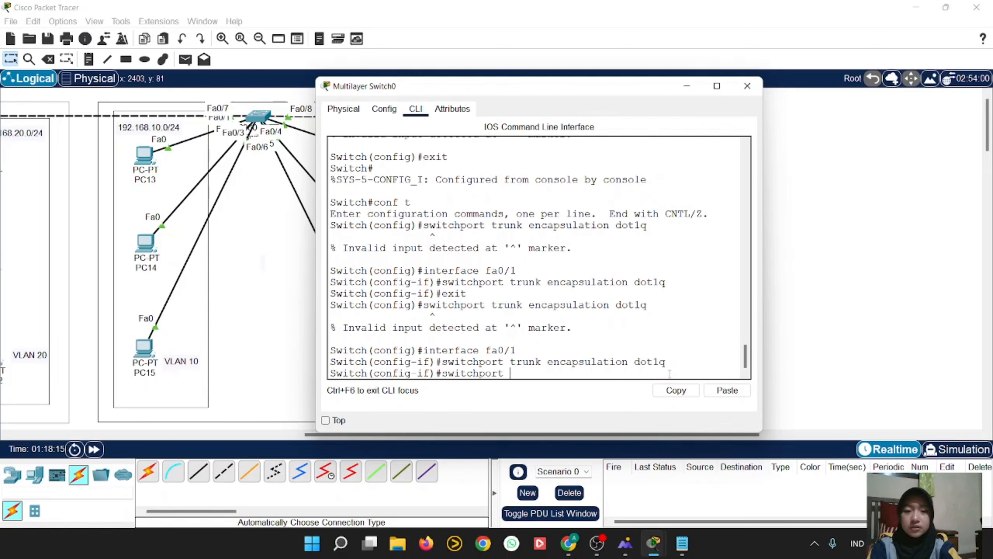
pyautogui.write('mode')
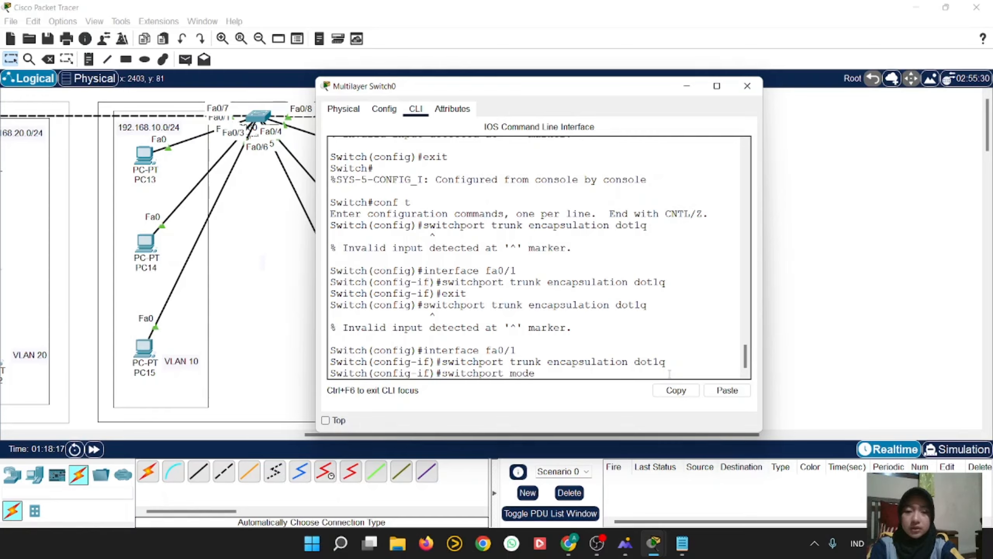
pyautogui.write(' trunk')
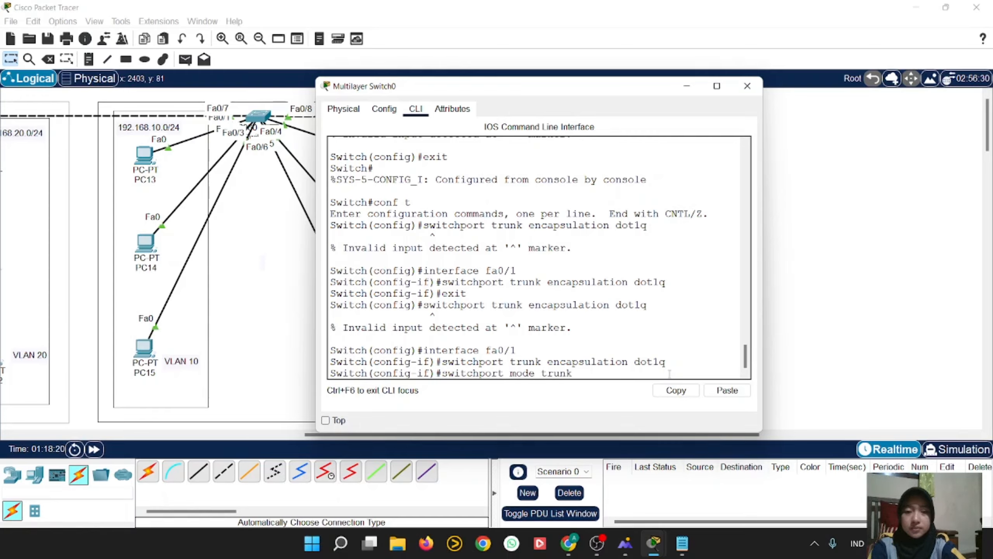
pyautogui.press('Return')
pyautogui.write('exit')
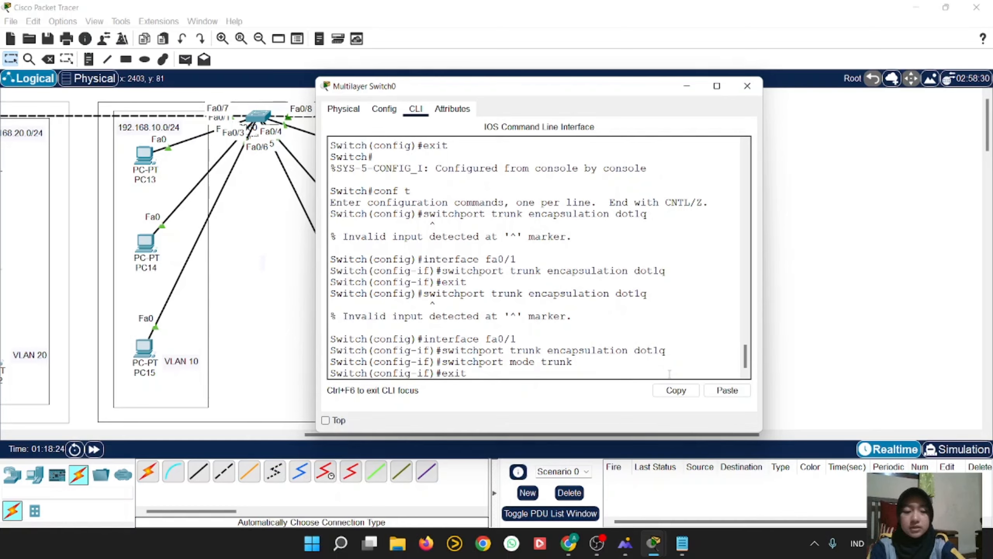
pyautogui.press('Return')
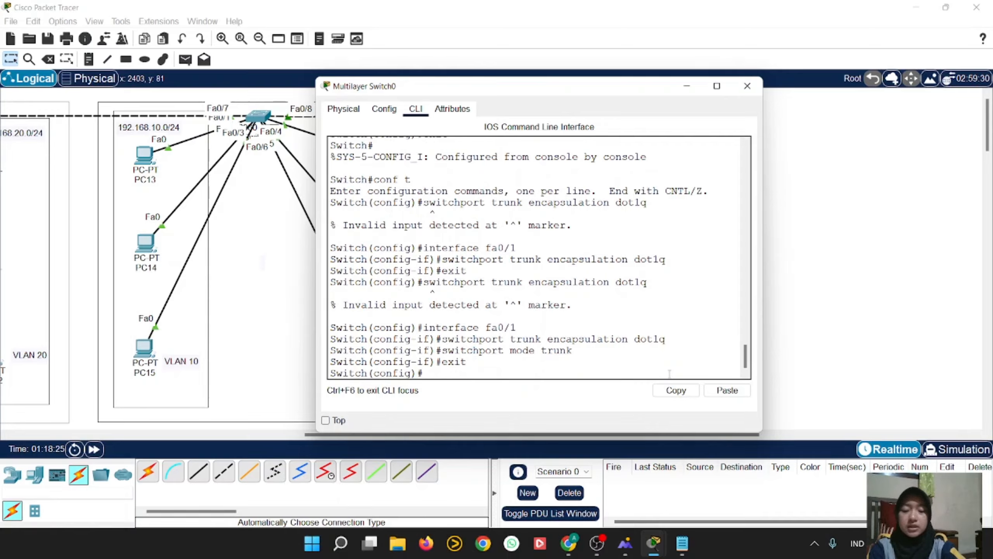
# Check the trunk interfaces on Multilayer Switch0 with do show int trunk, and close its window.
pyautogui.write('do show')
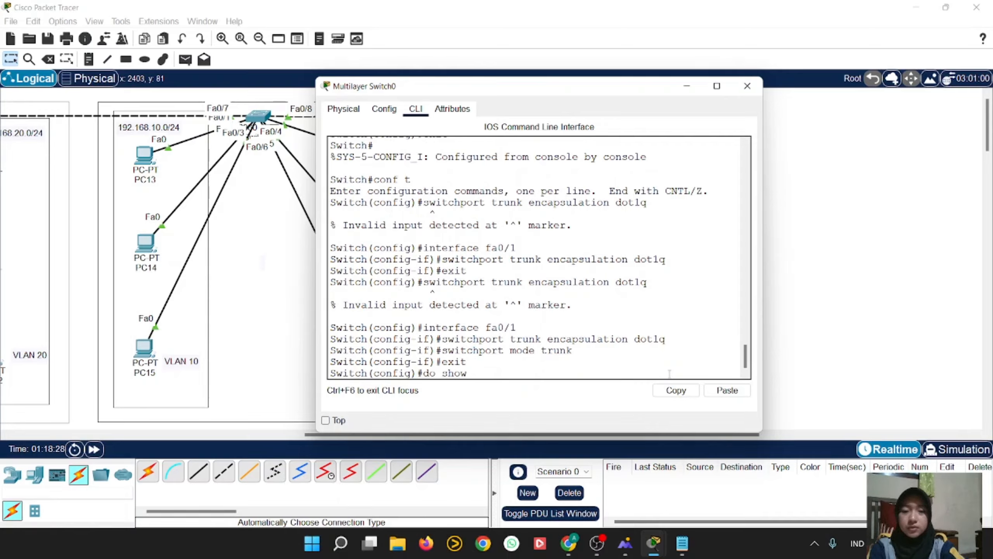
pyautogui.write(' int trunk')
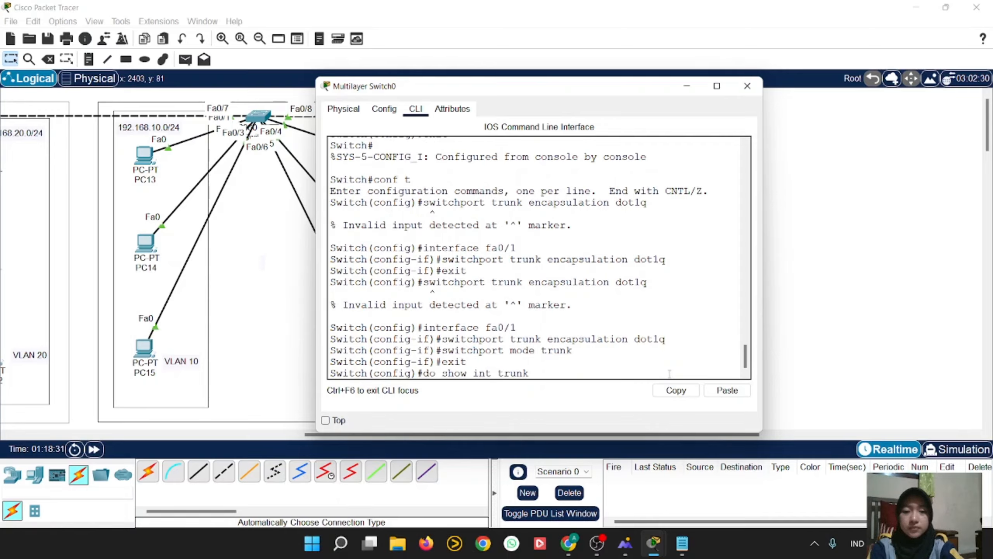
pyautogui.press('Return')
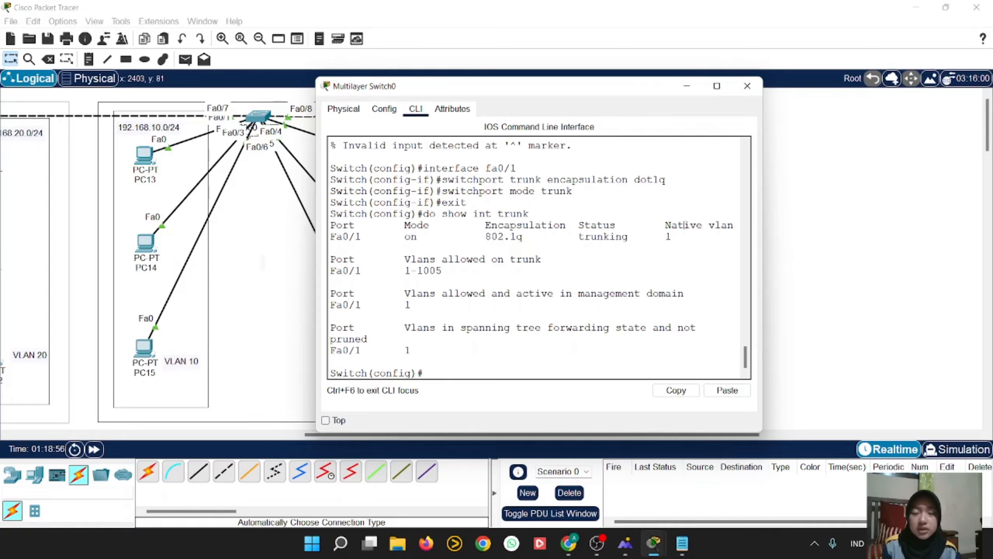
pyautogui.click(747, 86)
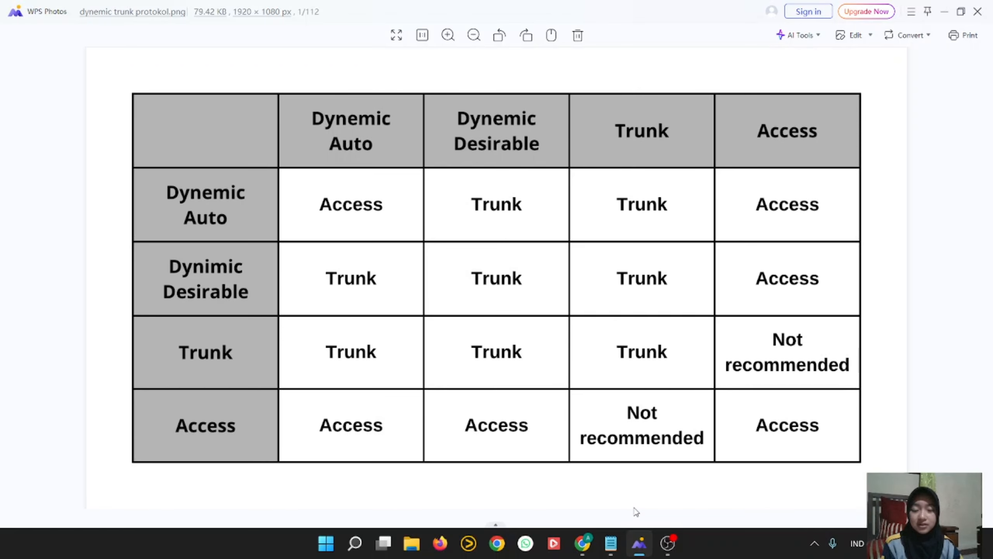
# Review the modul5 Notepad note on access, trunk and dynamic modes over the dynamic trunk protocol table, and minimize it.
pyautogui.click(610, 542)
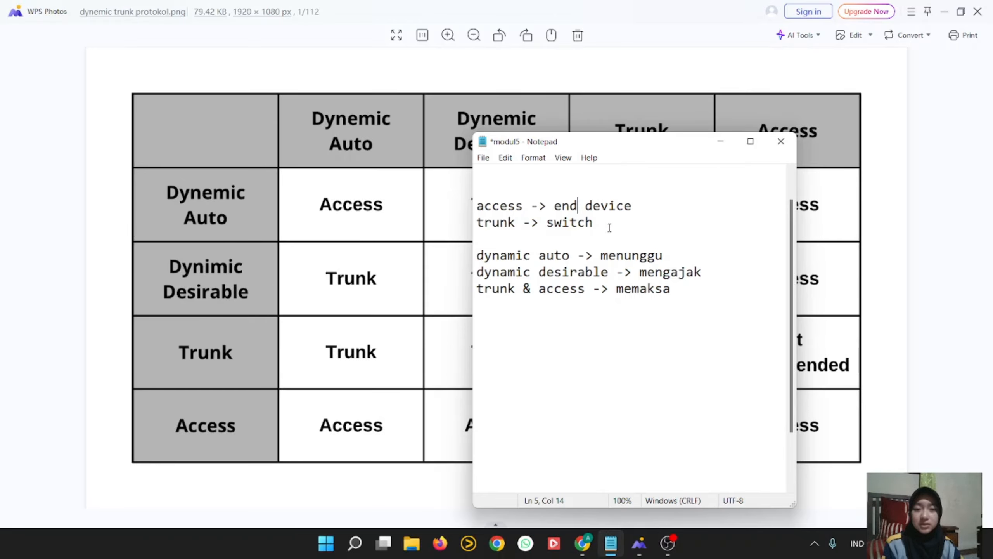
pyautogui.click(721, 141)
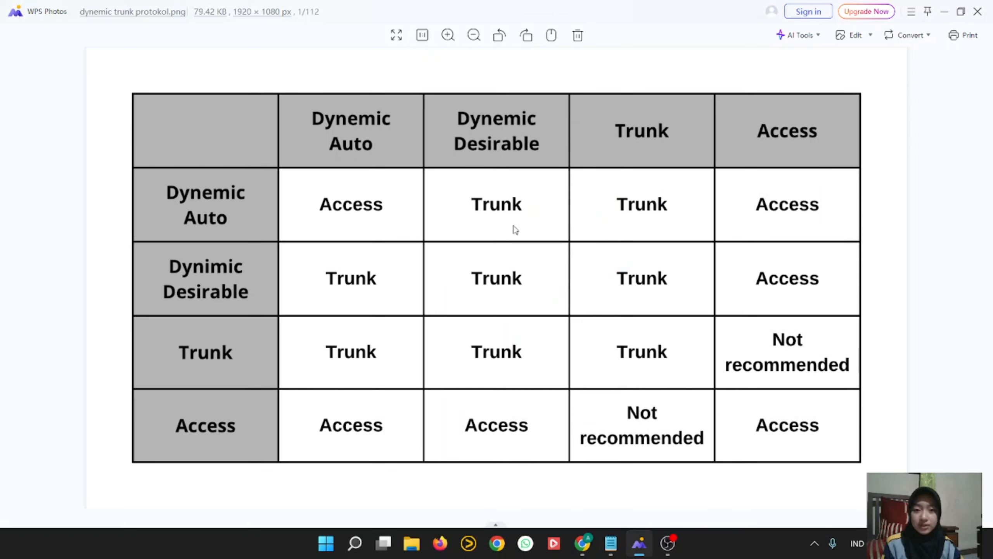
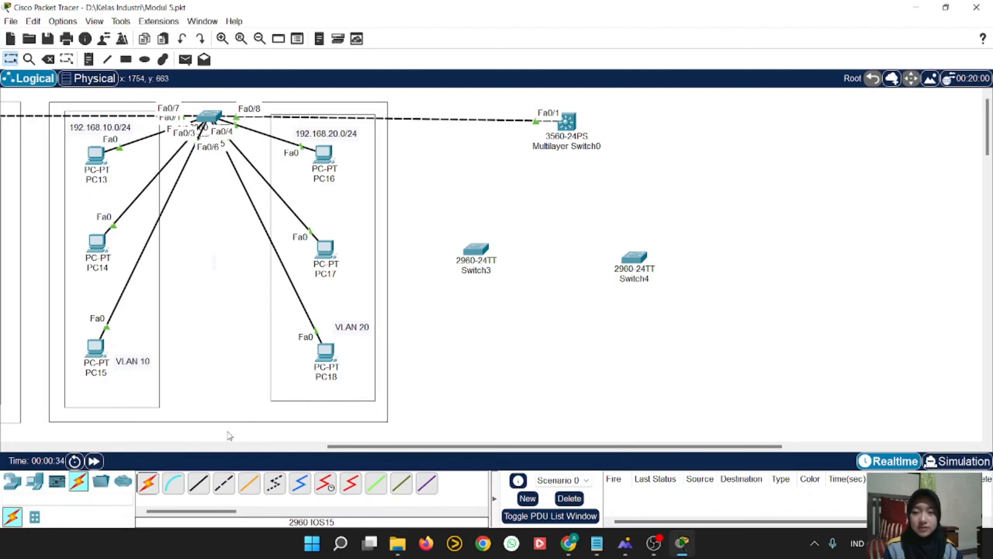
# Connect Switch3 to Switch4 with an automatically chosen cable, move Switch4 level with Switch3, and fast-forward the simulation time.
pyautogui.click(148, 482)
pyautogui.click(472, 254)
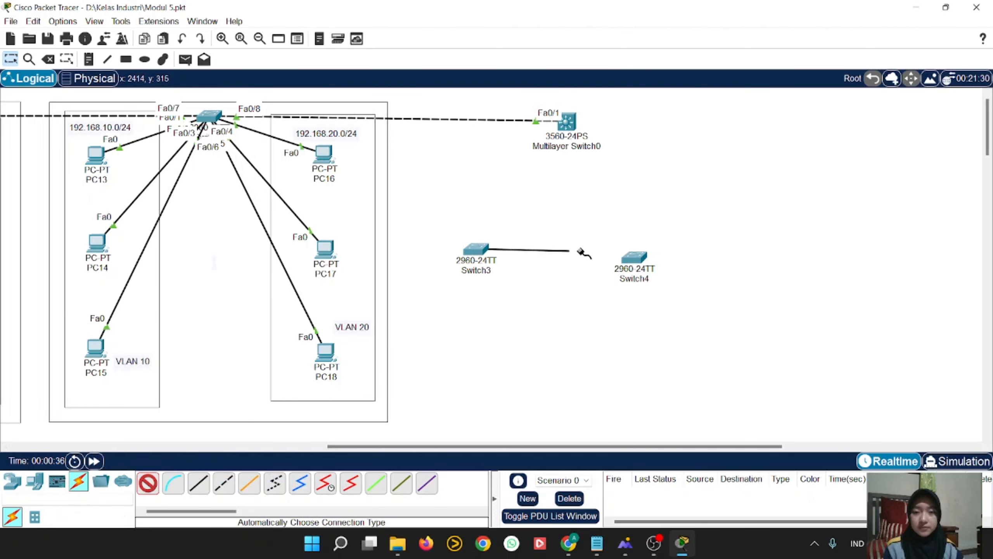
pyautogui.click(634, 256)
pyautogui.moveTo(641, 250); pyautogui.dragTo(638, 254)
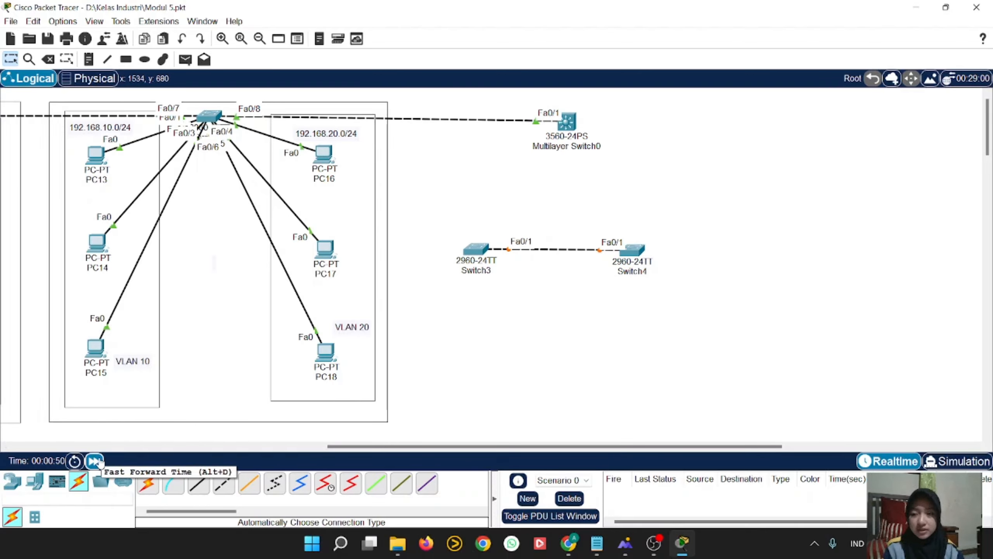
pyautogui.click(99, 462)
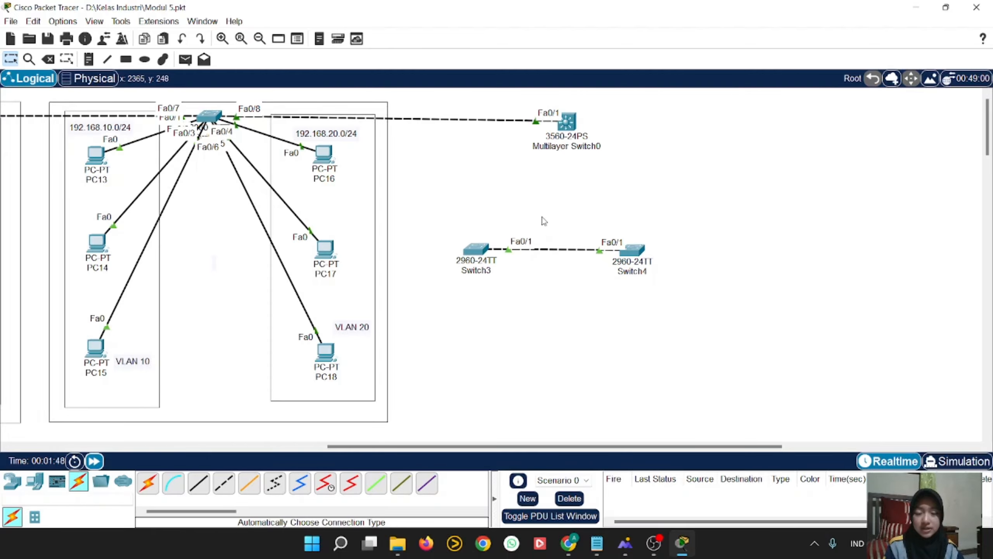
# Open Switch3's command line and enter privileged mode with en.
pyautogui.click(483, 252)
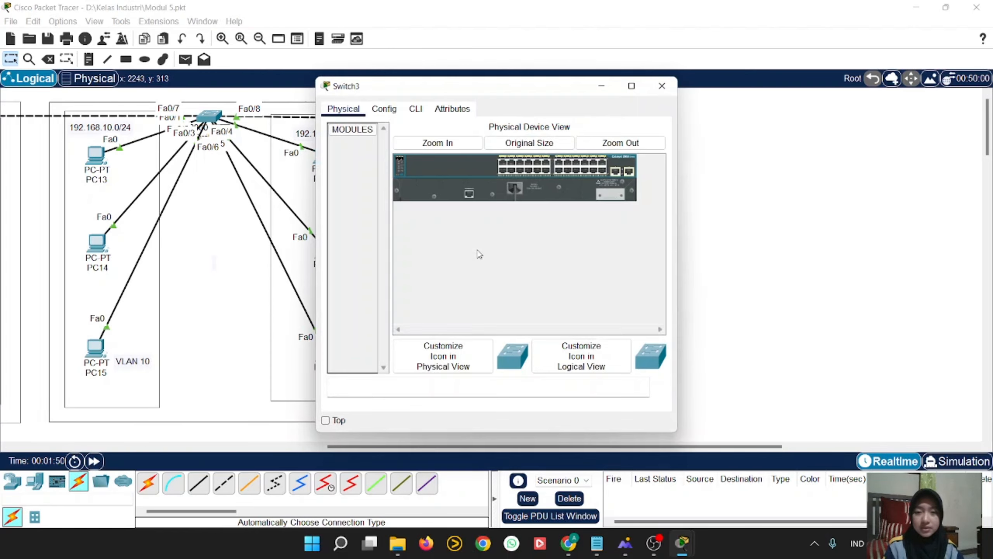
pyautogui.click(415, 109)
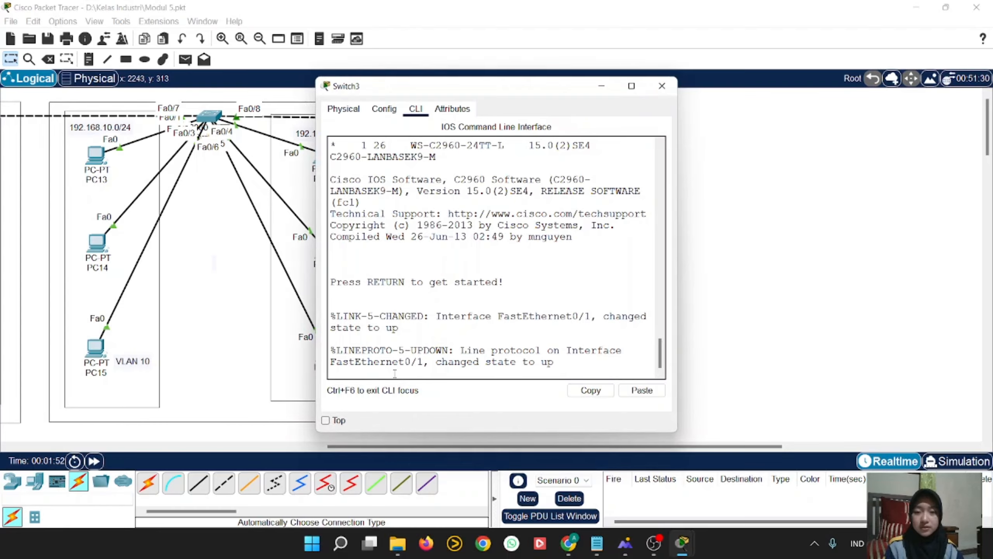
pyautogui.press('Return')
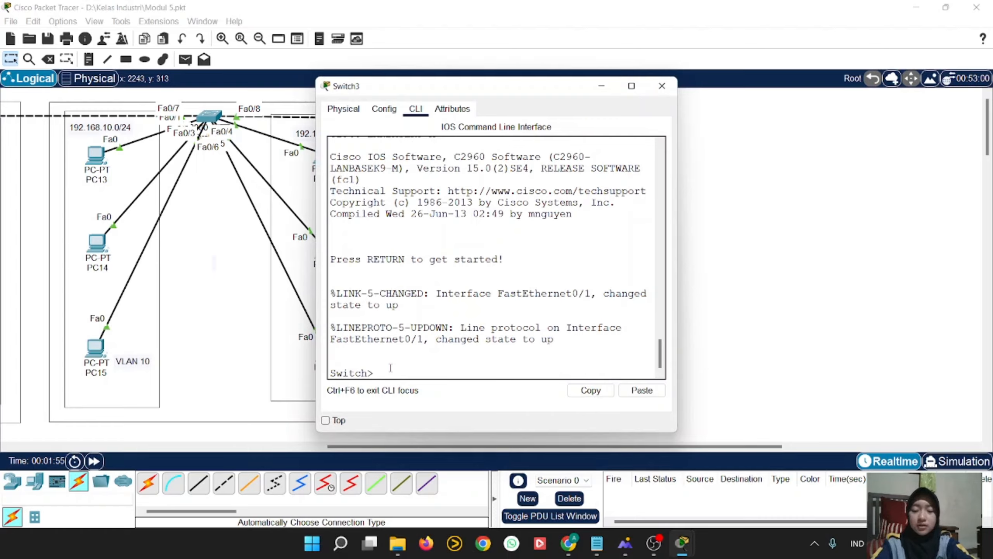
pyautogui.write('en')
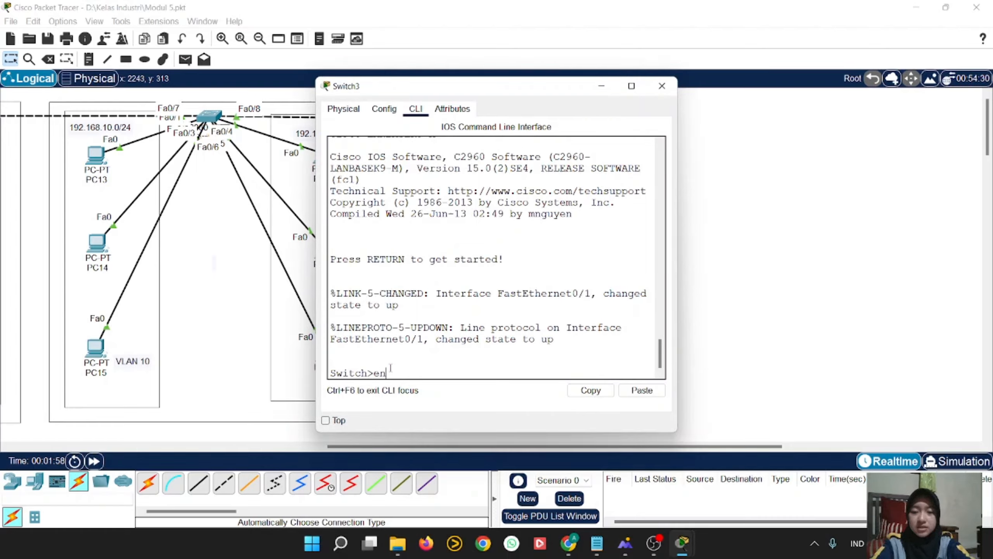
pyautogui.press('Return')
pyautogui.moveTo(565, 532)
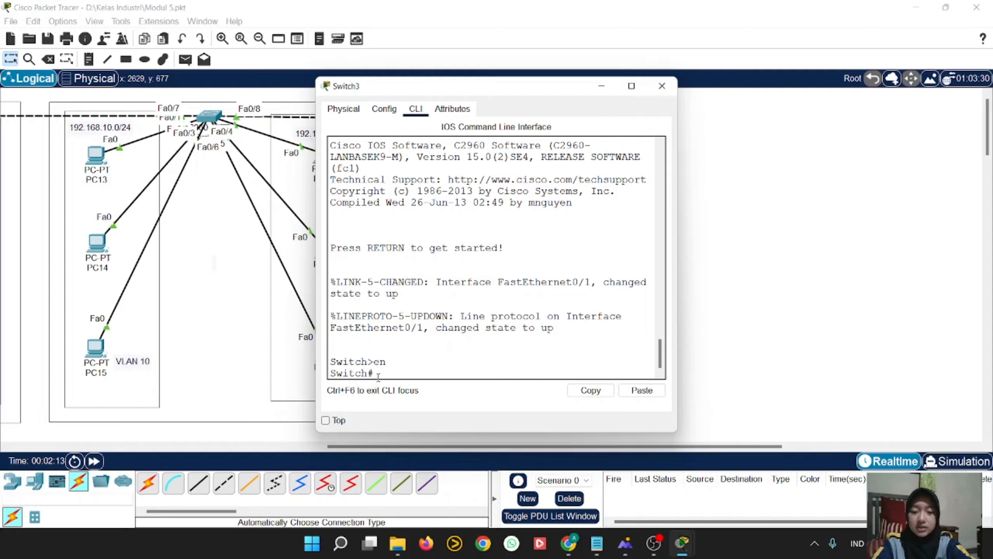
# Check Switch3's port mode with show interface fa0/1 switchport, widen the window to read the output, and close it.
pyautogui.write('show ')
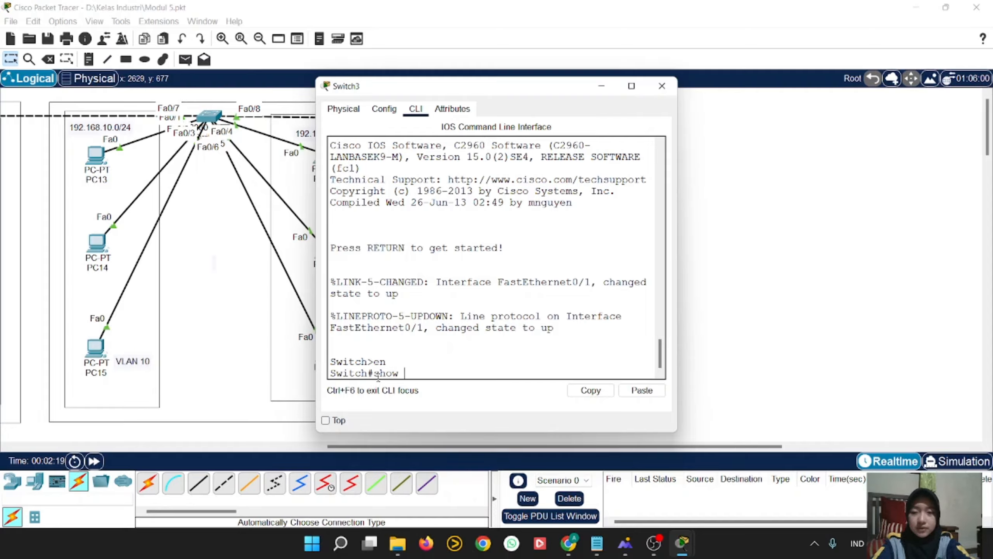
pyautogui.write('interface ')
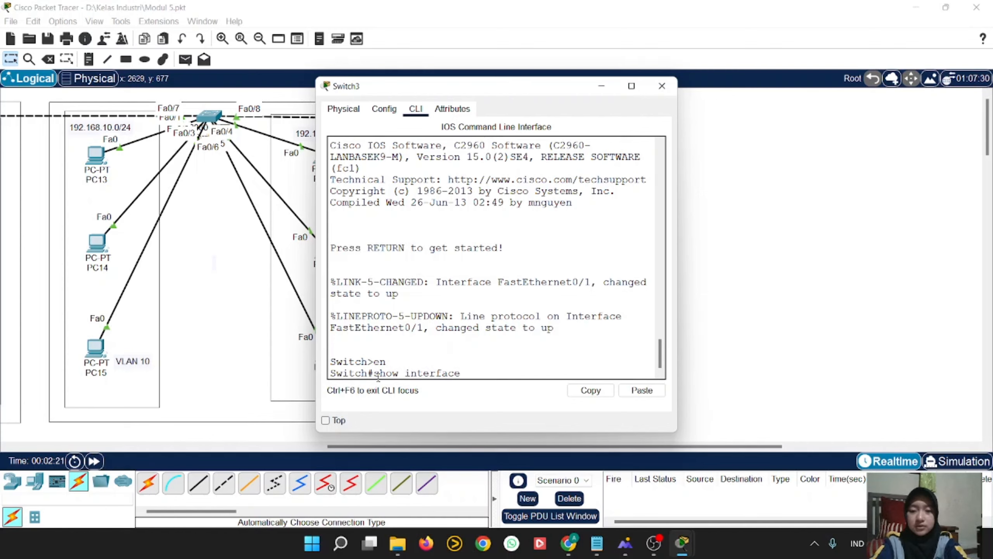
pyautogui.write('fa0/')
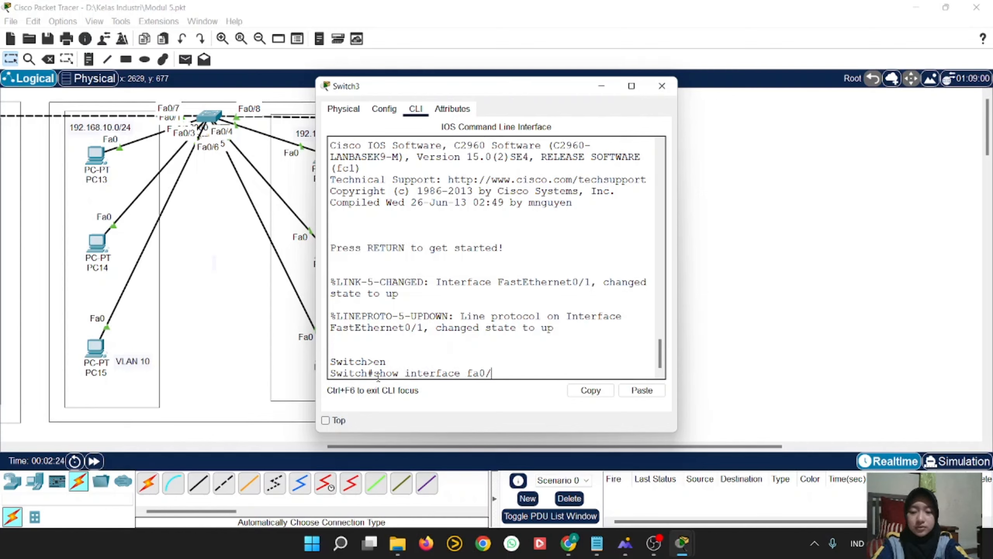
pyautogui.write('1 ')
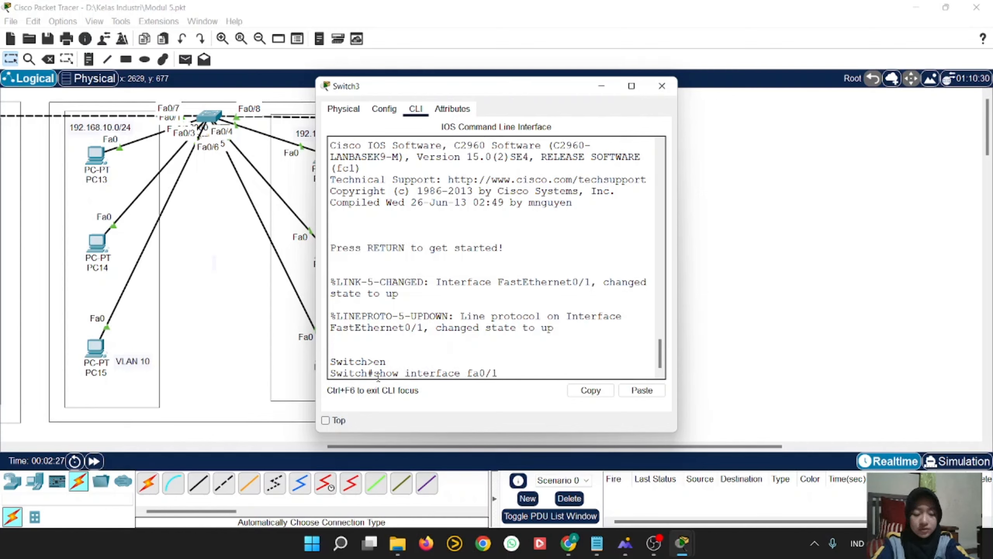
pyautogui.write('switc')
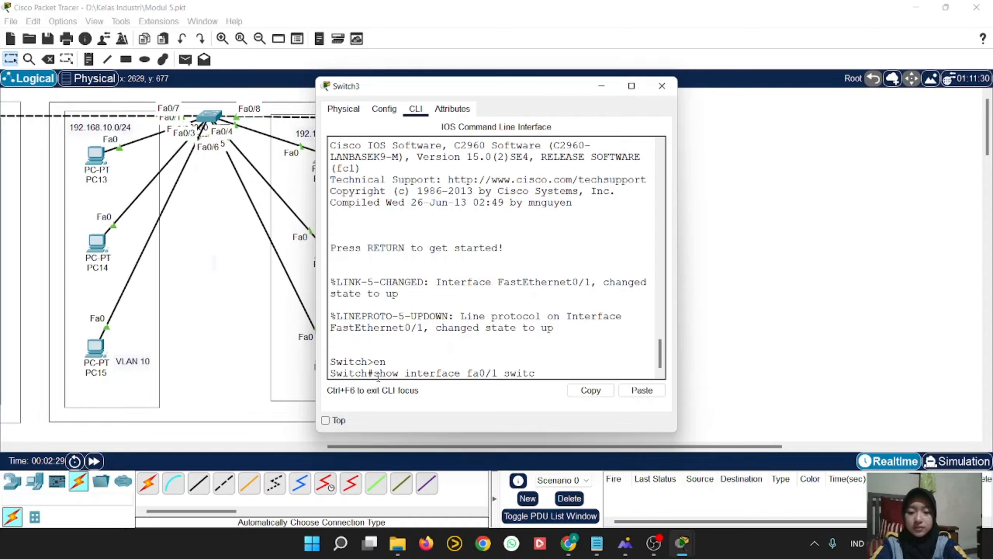
pyautogui.write('hport')
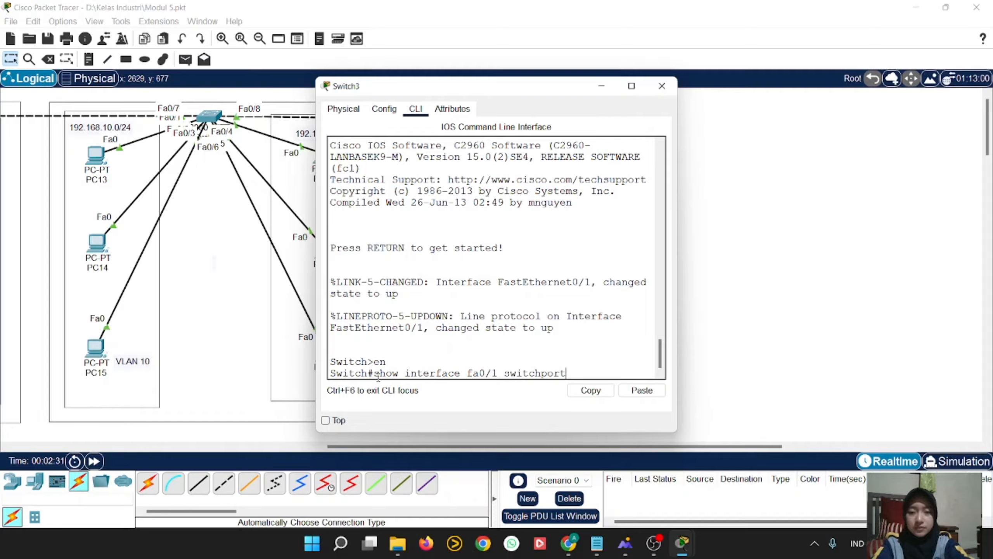
pyautogui.press('Return')
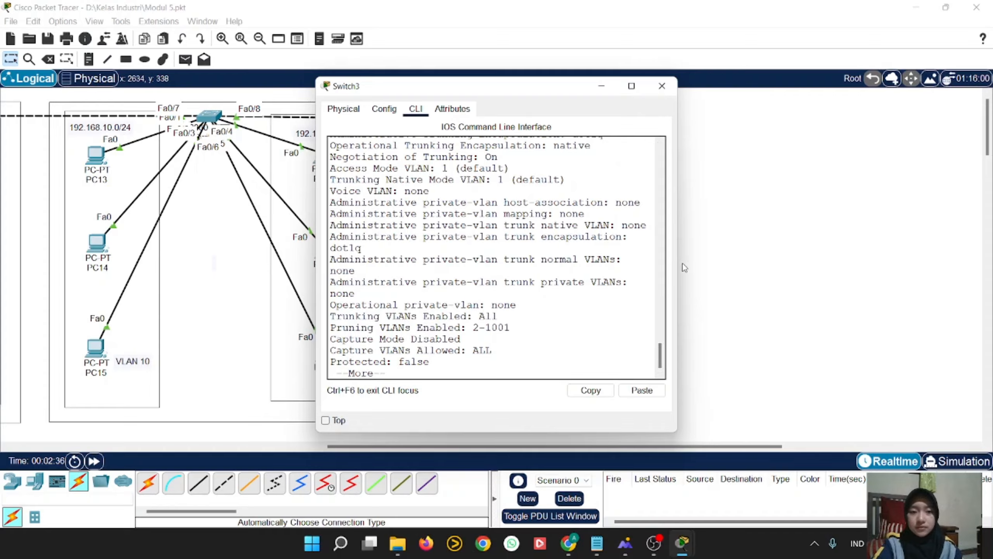
pyautogui.moveTo(677, 270); pyautogui.dragTo(832, 281)
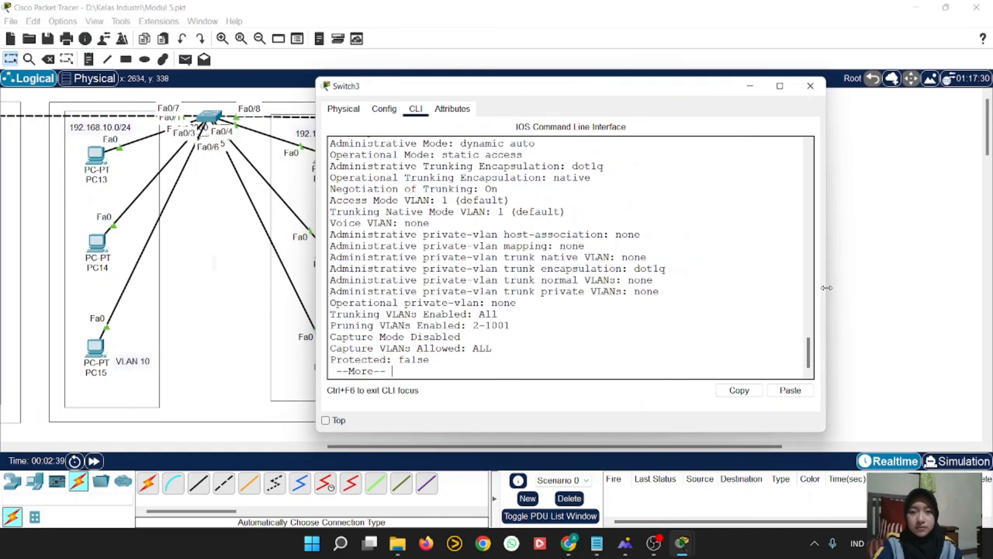
pyautogui.scroll(1, 422, 183)
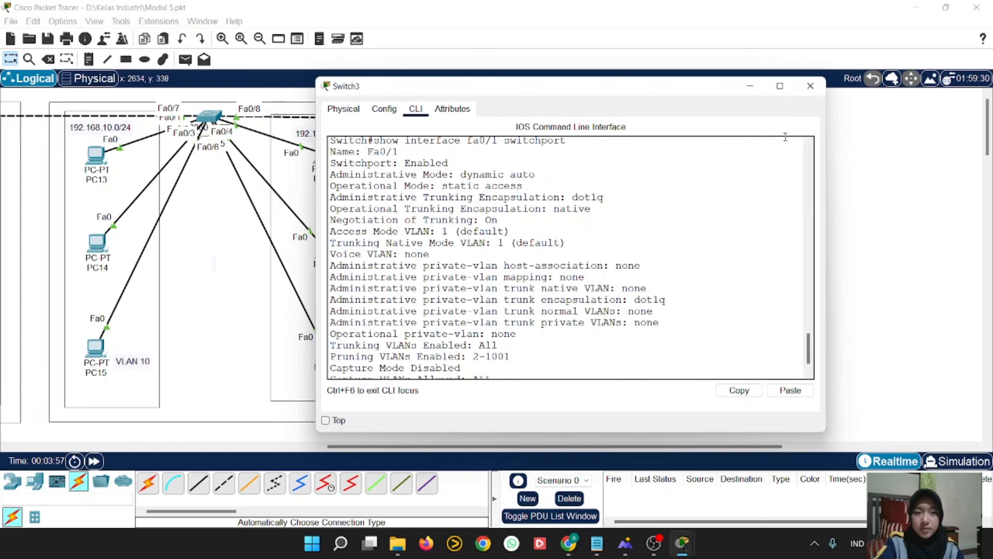
pyautogui.click(810, 86)
# Open Switch4's command line and enter privileged mode with en.
pyautogui.click(632, 251)
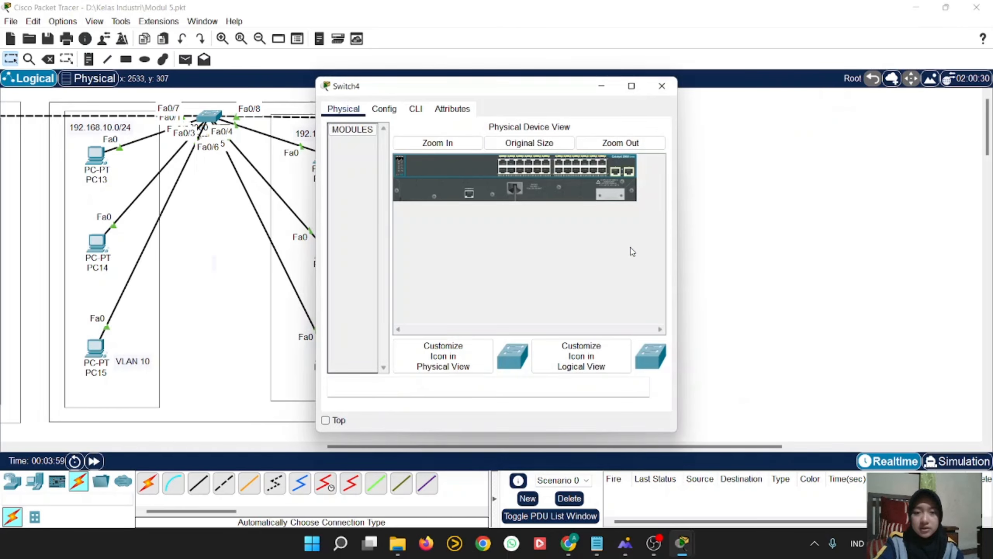
pyautogui.click(415, 109)
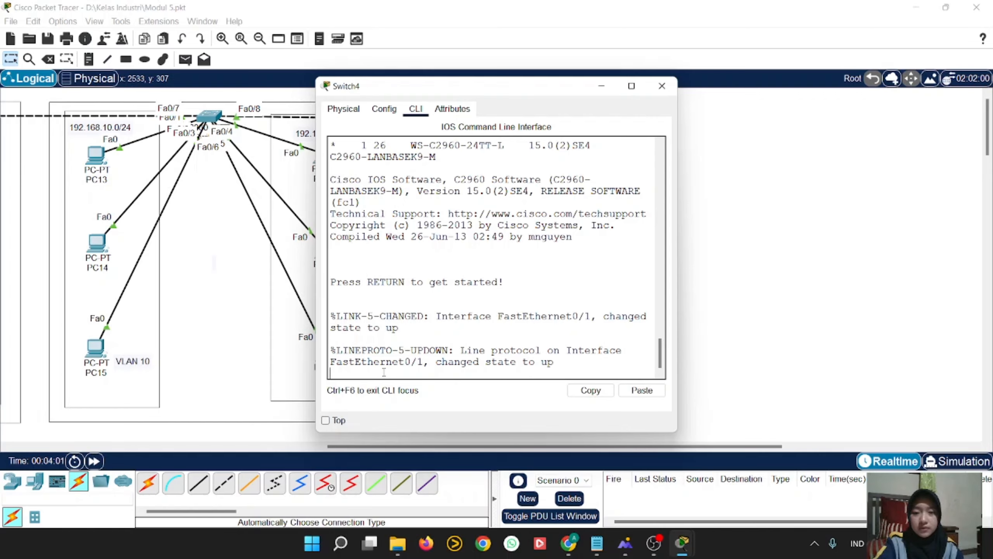
pyautogui.press('Return')
pyautogui.write('en')
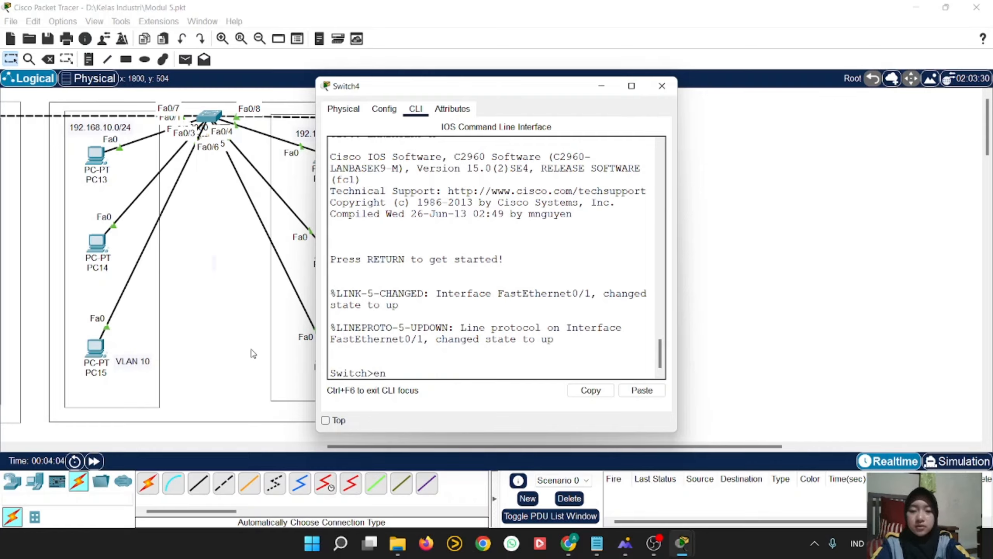
pyautogui.press('Return')
# Check Switch4's port mode with show interface fa0/1 switchport, widening the window and paging to the end of the output.
pyautogui.write('show in')
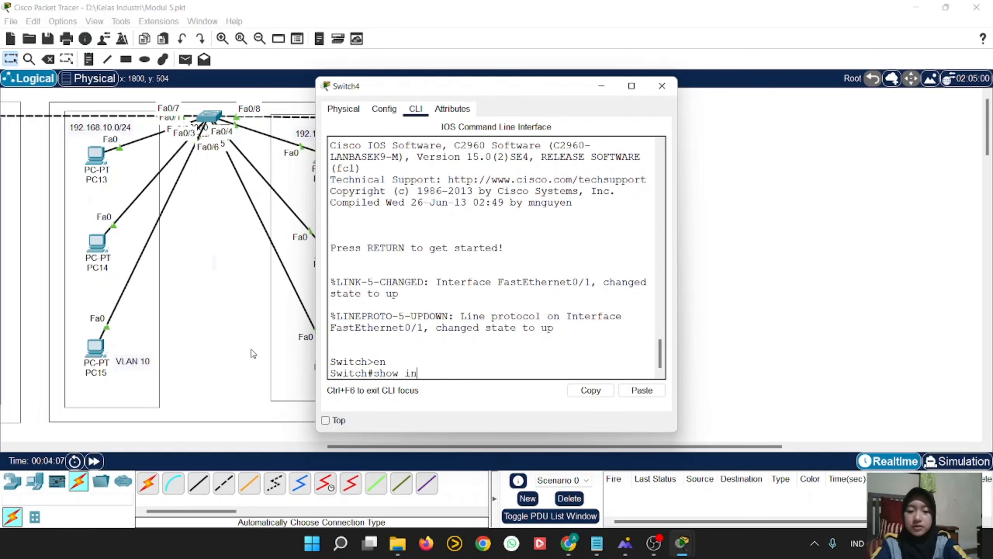
pyautogui.write('terface fa')
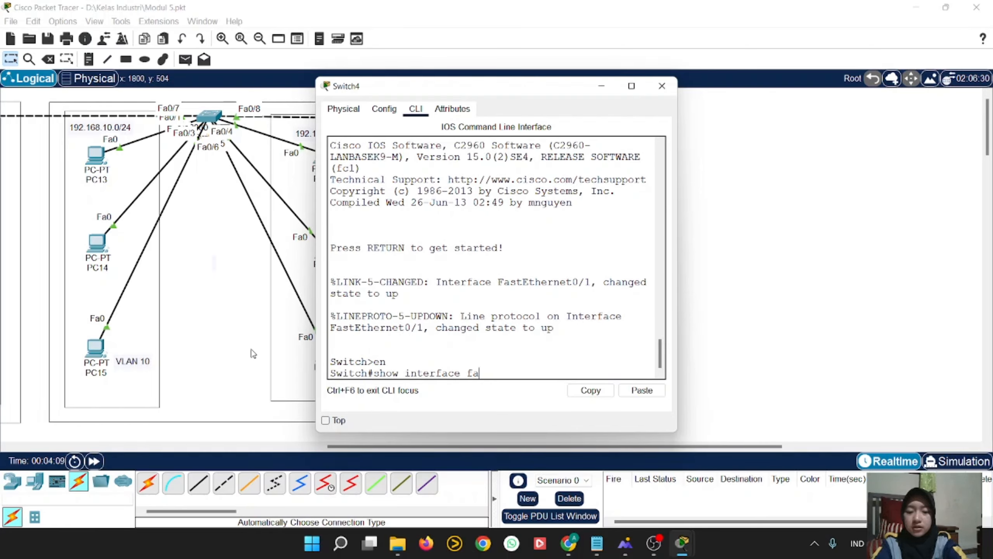
pyautogui.write('0/1 swi')
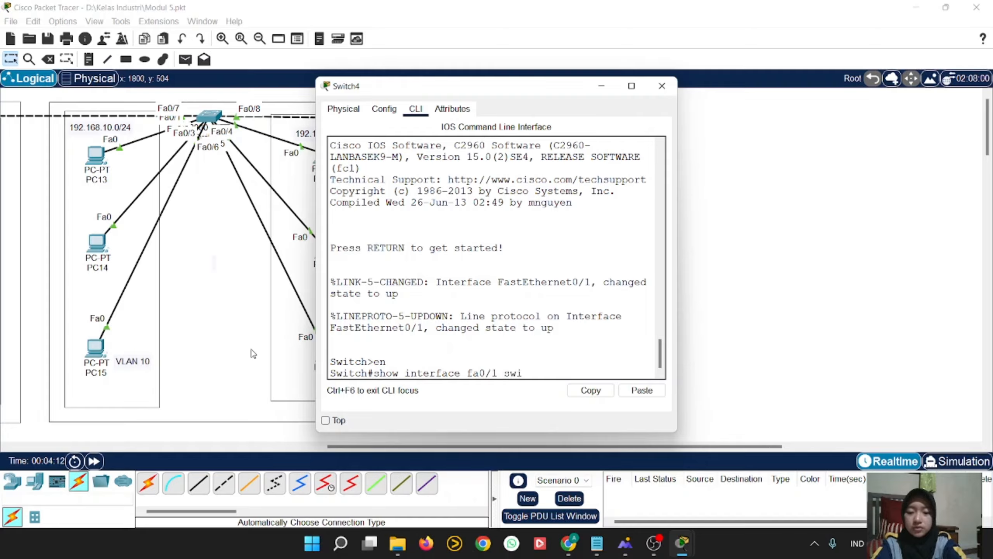
pyautogui.write('tchport')
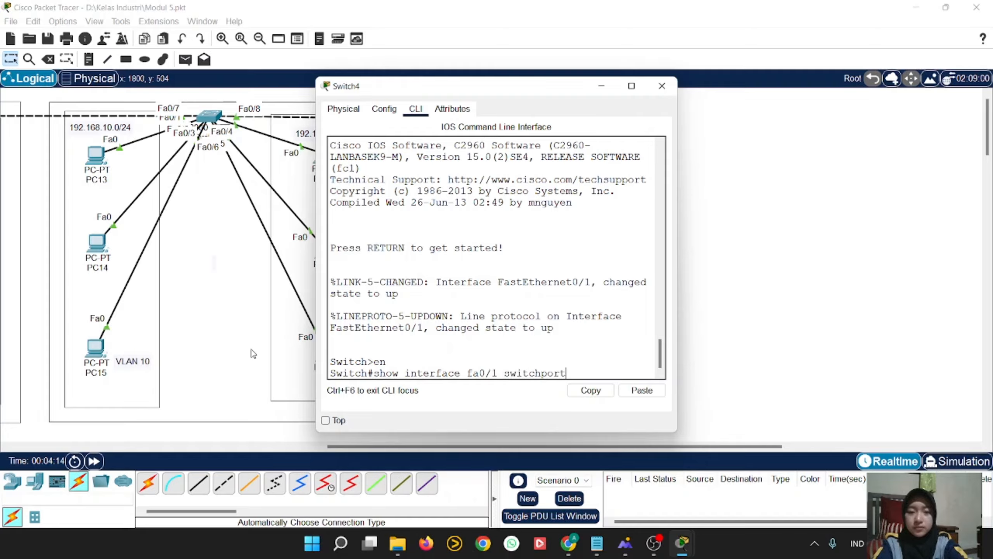
pyautogui.press('Return')
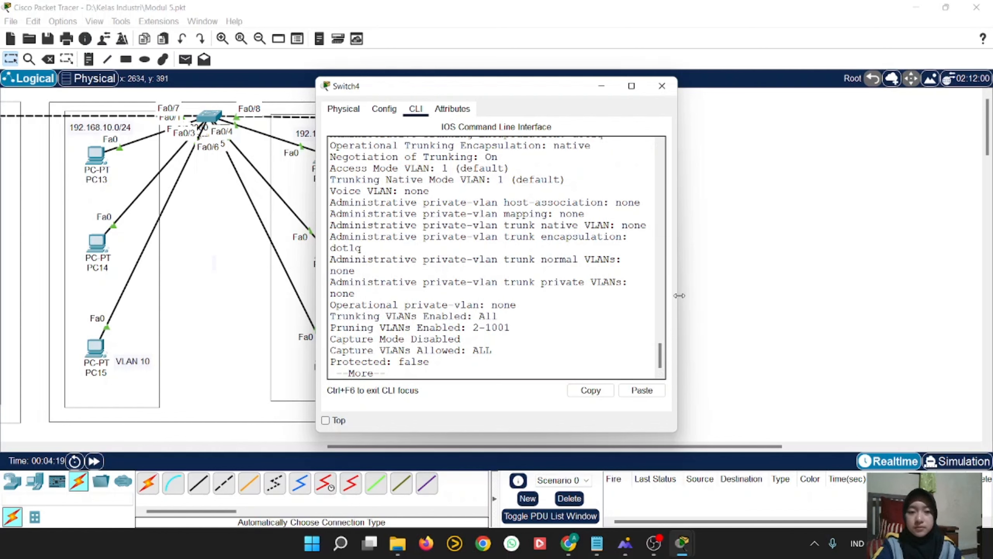
pyautogui.moveTo(678, 297); pyautogui.dragTo(746, 297)
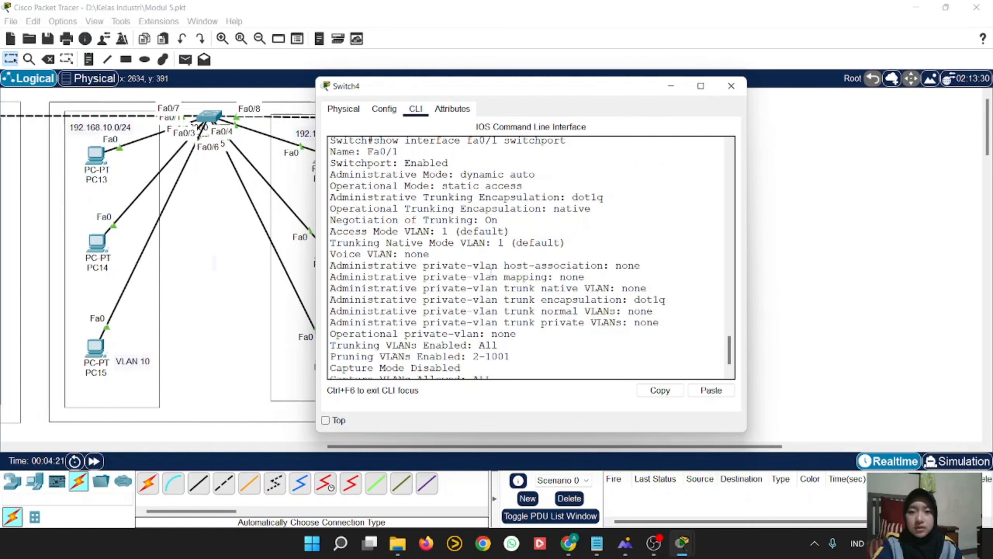
pyautogui.scroll(1, 556, 285)
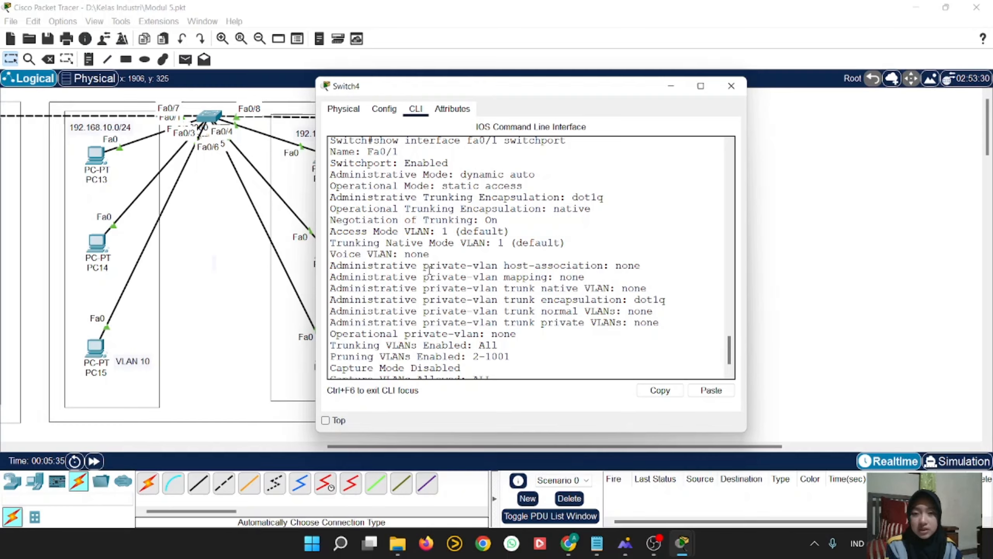
pyautogui.scroll(-1, 426, 269)
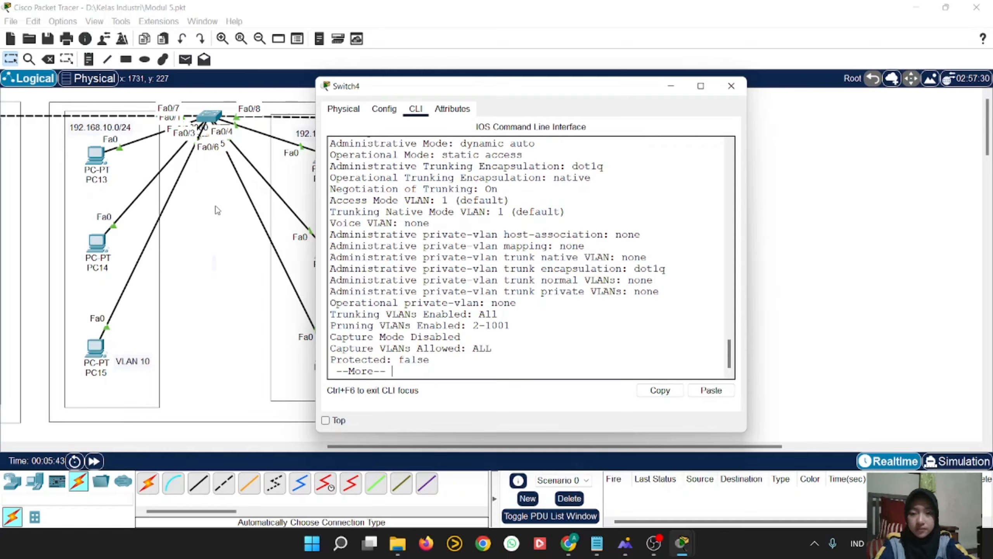
pyautogui.press('space')
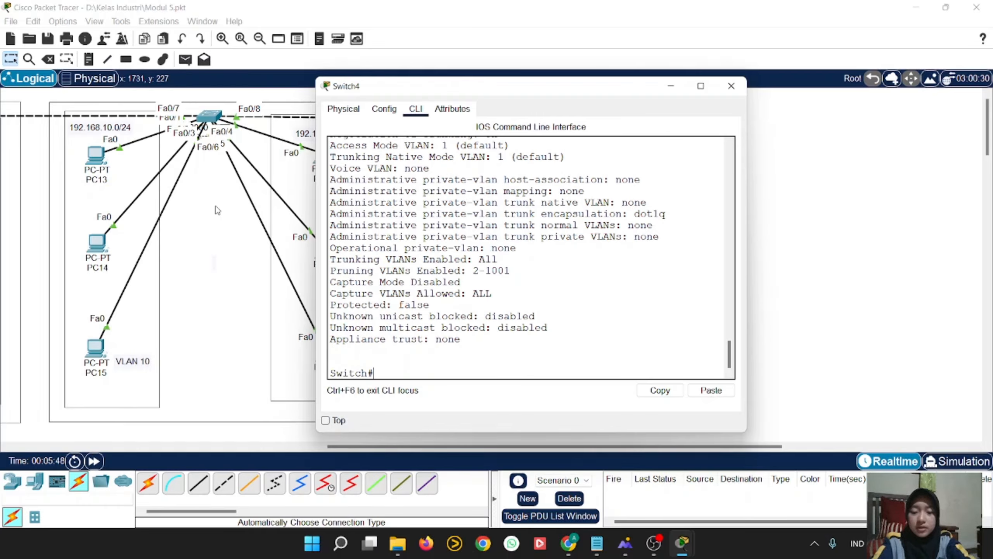
# Enter global configuration mode on Switch4 with conf t and select interface fa0/1.
pyautogui.write('en')
pyautogui.press('Return')
pyautogui.write('co')
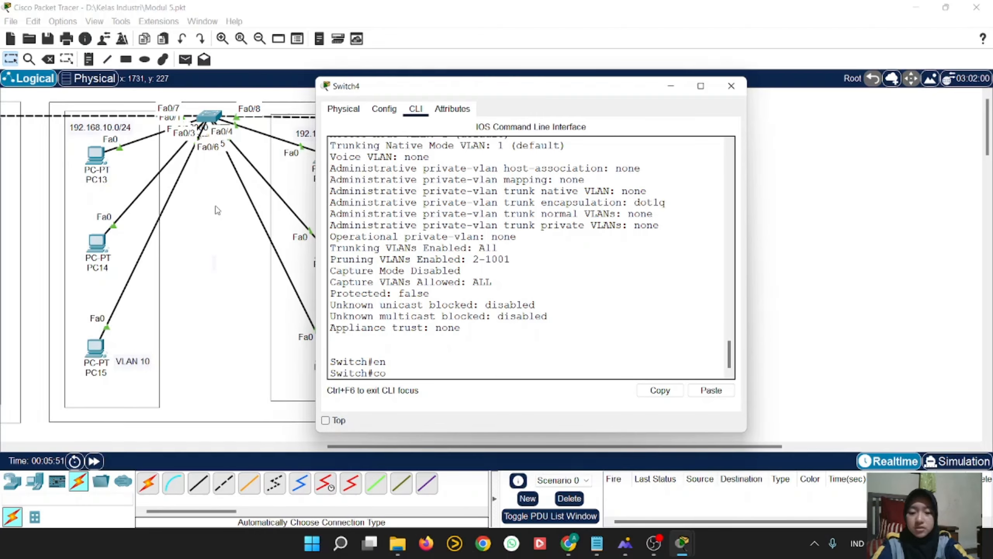
pyautogui.write('nf t')
pyautogui.press('Return')
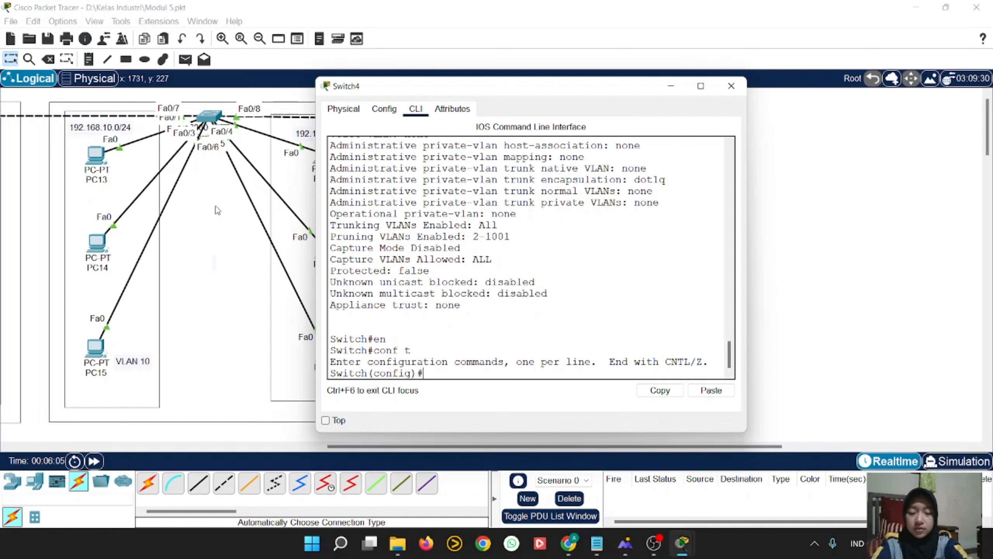
pyautogui.write('interface')
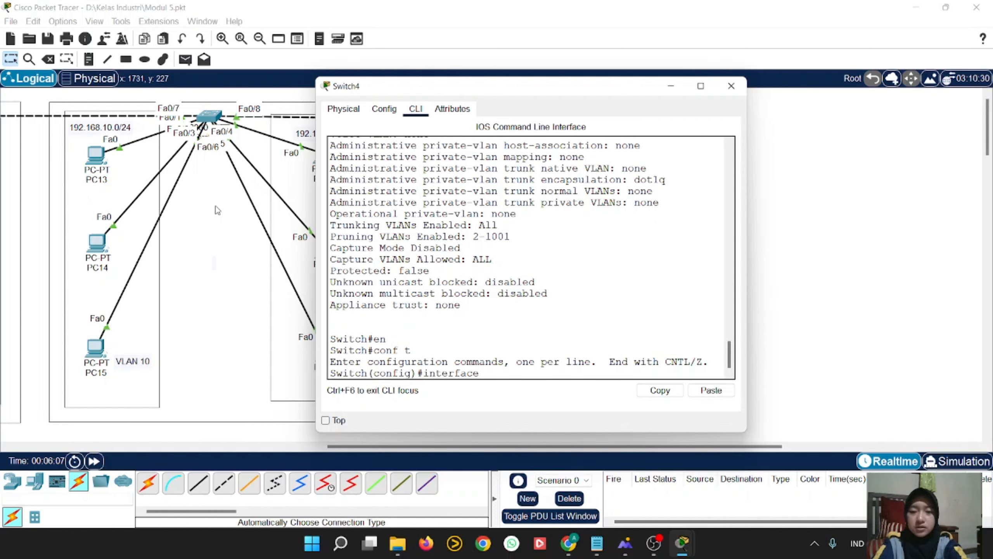
pyautogui.write(' fa0/1')
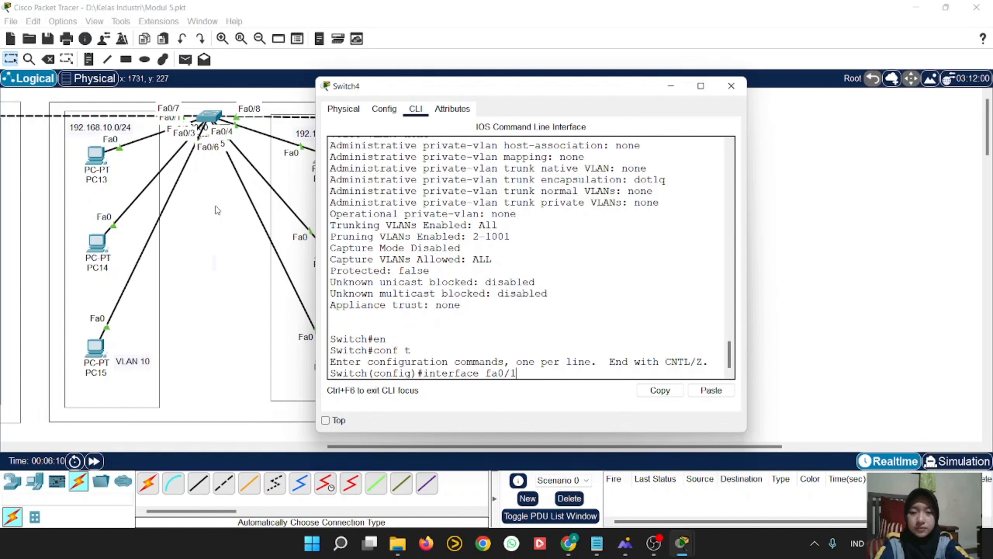
pyautogui.press('Return')
# Try to set Switch4's fa0/1 to dynamic desirable using the command switchport mode dynemic desirable.
pyautogui.write('switch')
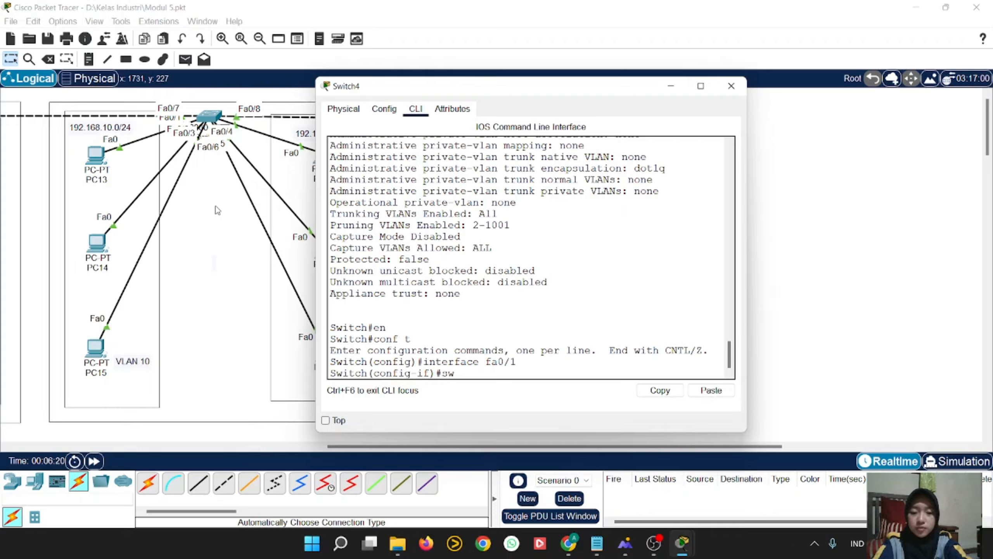
pyautogui.write('port ')
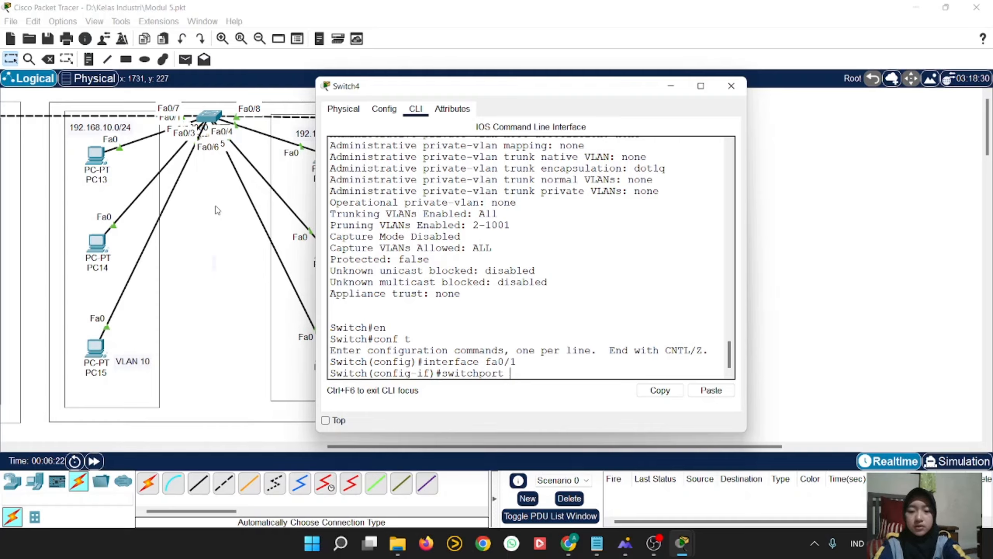
pyautogui.write('mode dyn')
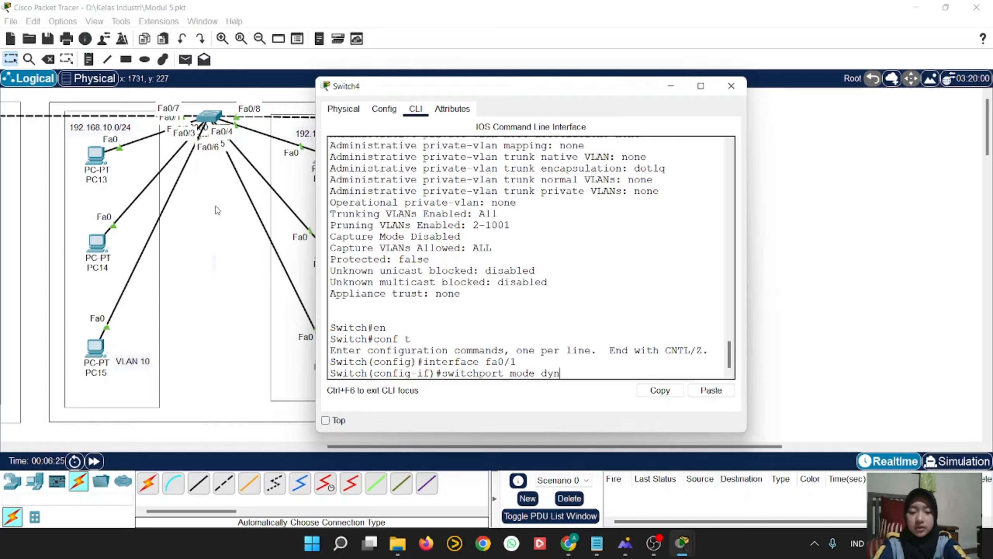
pyautogui.write('emic')
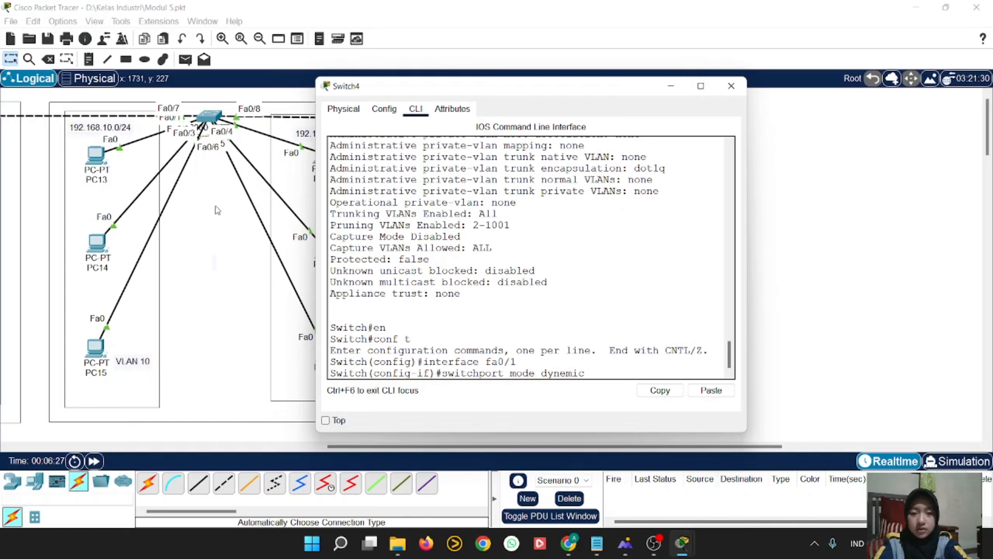
pyautogui.write(' des')
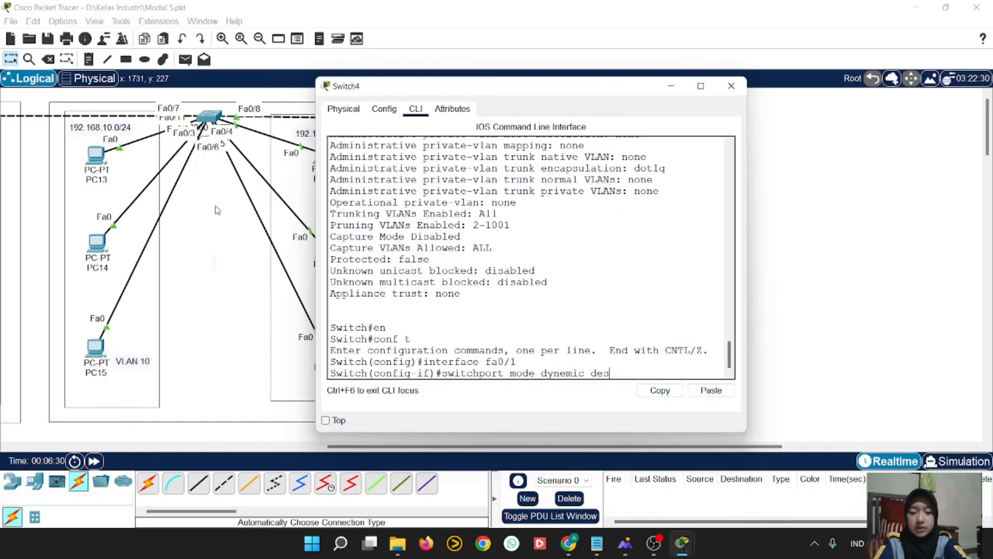
pyautogui.write('irable')
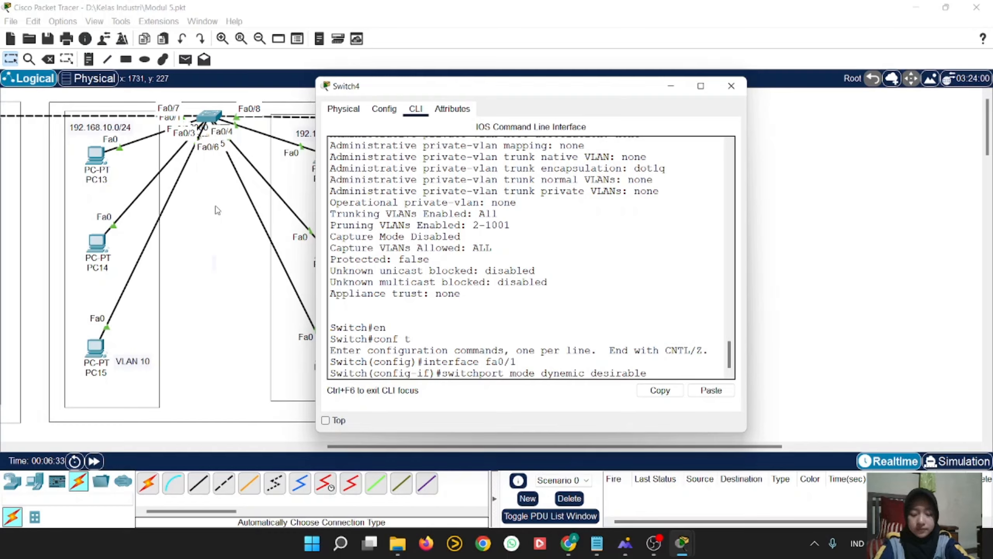
pyautogui.press('Return')
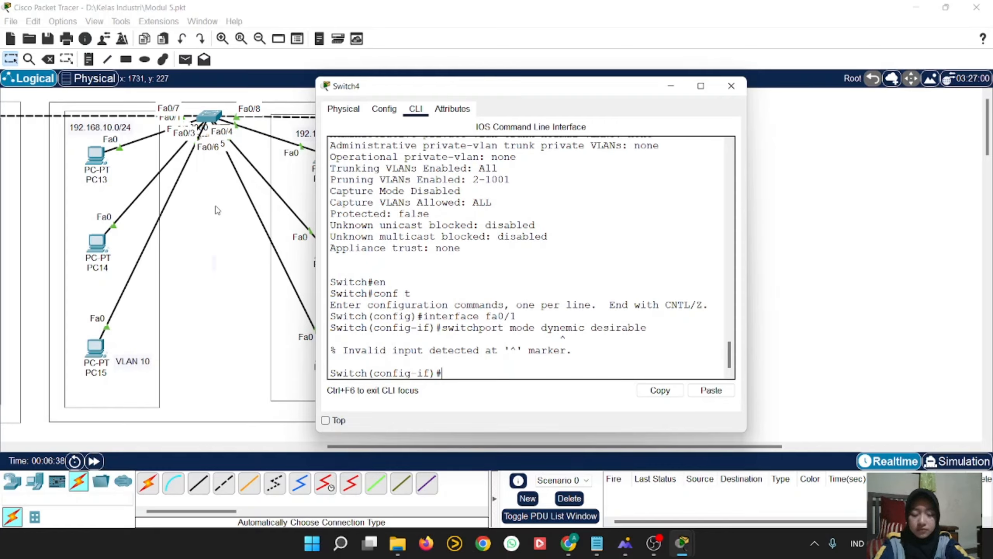
# Set Switch4's fa0/1 to dynamic desirable by recalling the mistyped command and correcting it to switchport mode dynamic desirable.
pyautogui.press('Up')
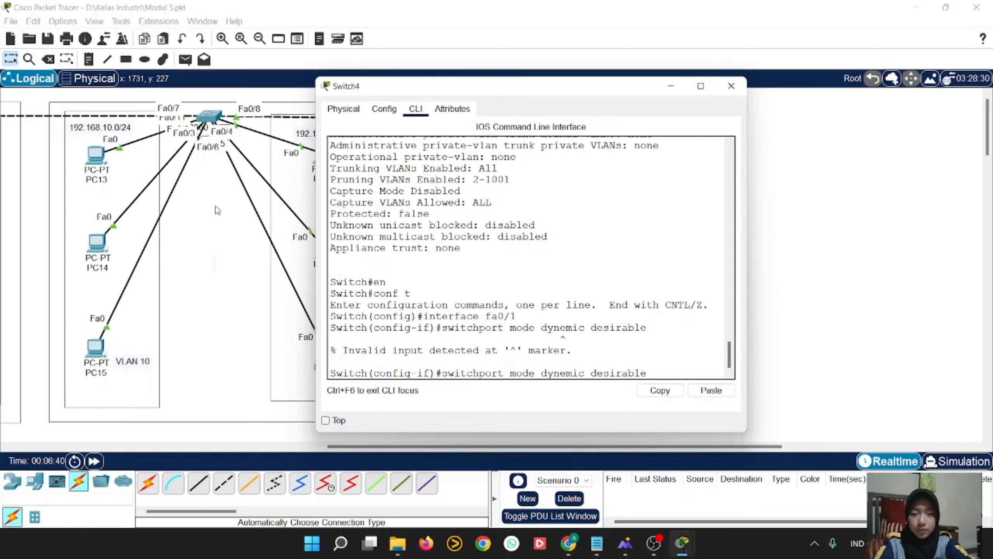
pyautogui.press('Left')
pyautogui.press('Left')
pyautogui.press('Left')
pyautogui.press('Left')
pyautogui.press('Left')
pyautogui.press('Left')
pyautogui.press('Left')
pyautogui.press('Left')
pyautogui.press('Left')
pyautogui.press('Left')
pyautogui.press('Left')
pyautogui.press('Left')
pyautogui.press('Left')
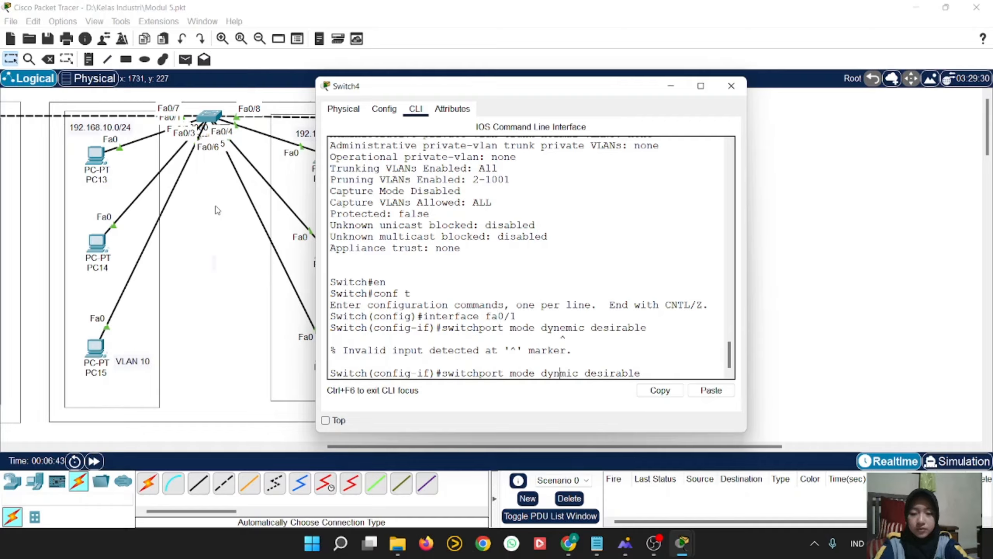
pyautogui.press('BackSpace')
pyautogui.write('a')
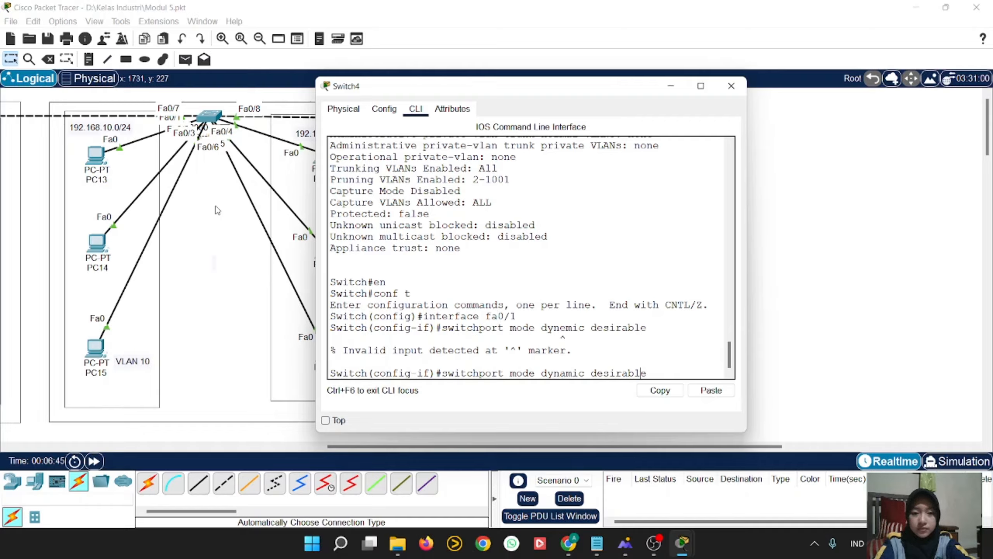
pyautogui.press('Return')
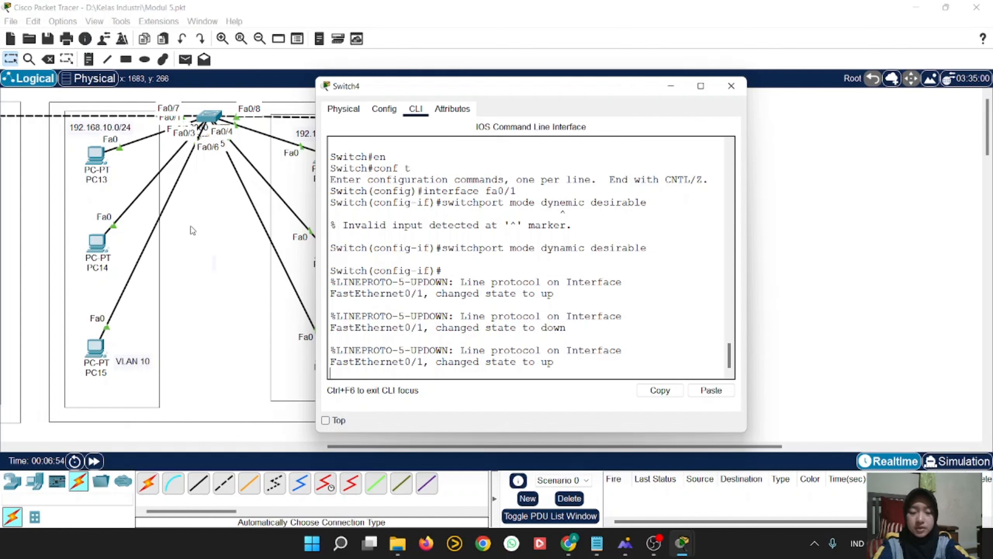
# Leave interface configuration mode on Switch4 with exit.
pyautogui.press('Return')
pyautogui.write('s')
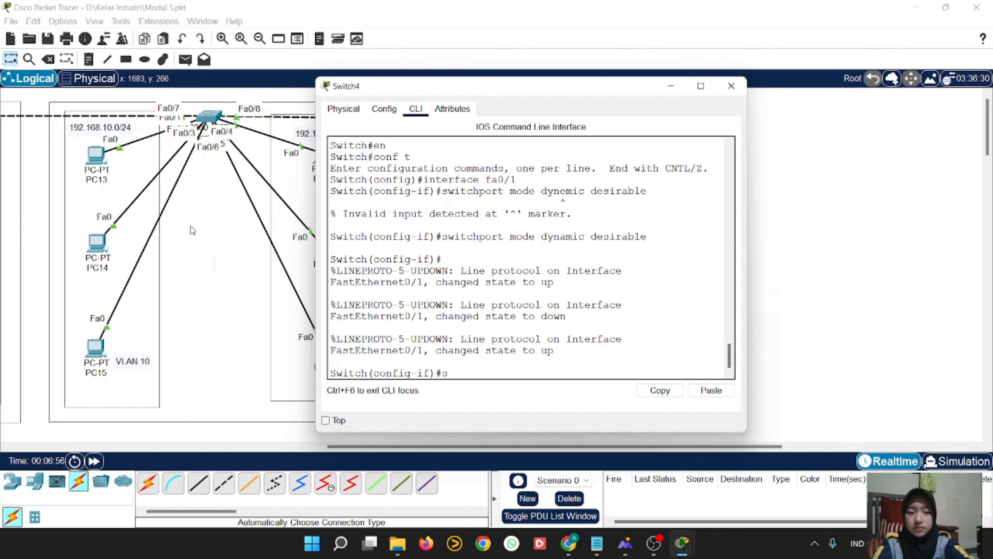
pyautogui.press('BackSpace')
pyautogui.write('exit')
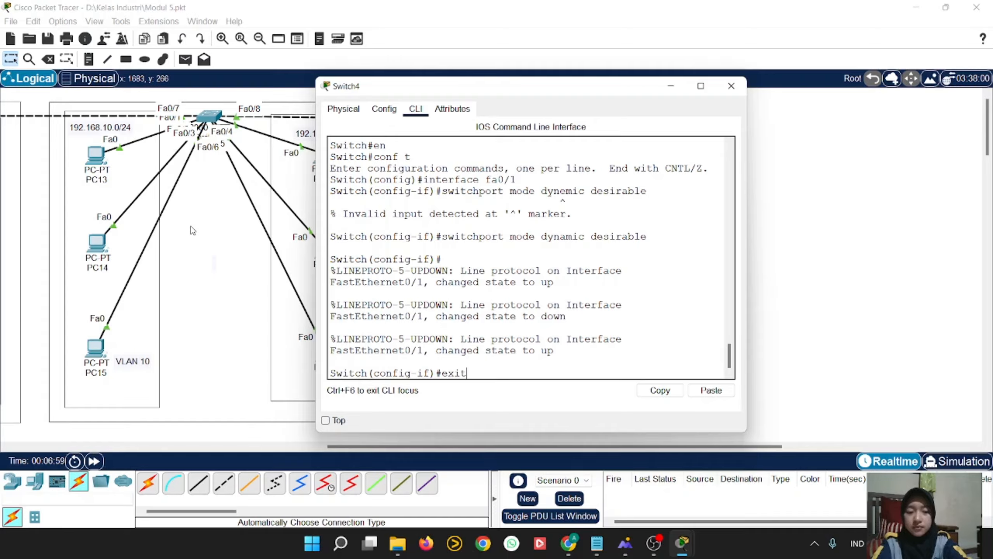
pyautogui.press('Return')
# Check Switch4's port mode with do show interface fa0/1 switchport, widening the window to read the output.
pyautogui.write('do show ')
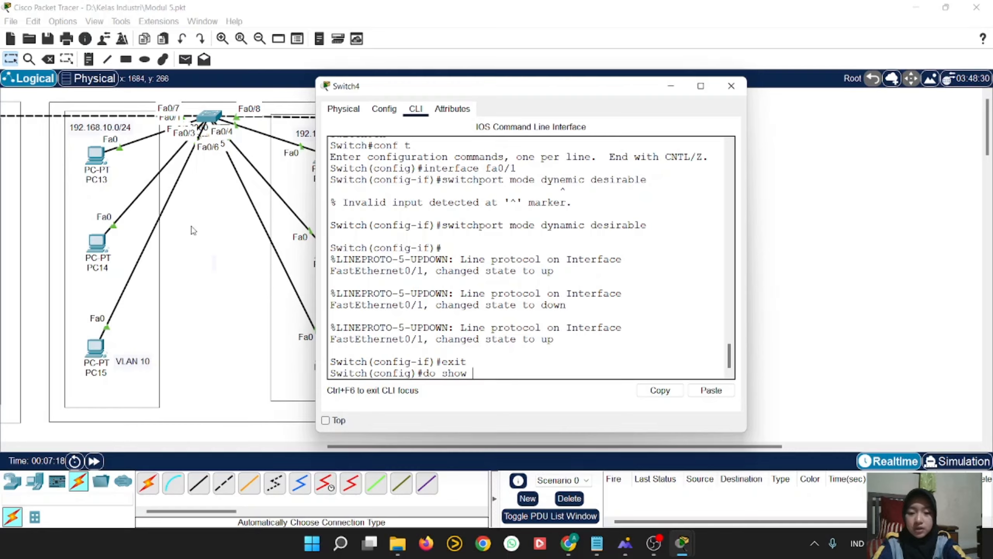
pyautogui.write('interface')
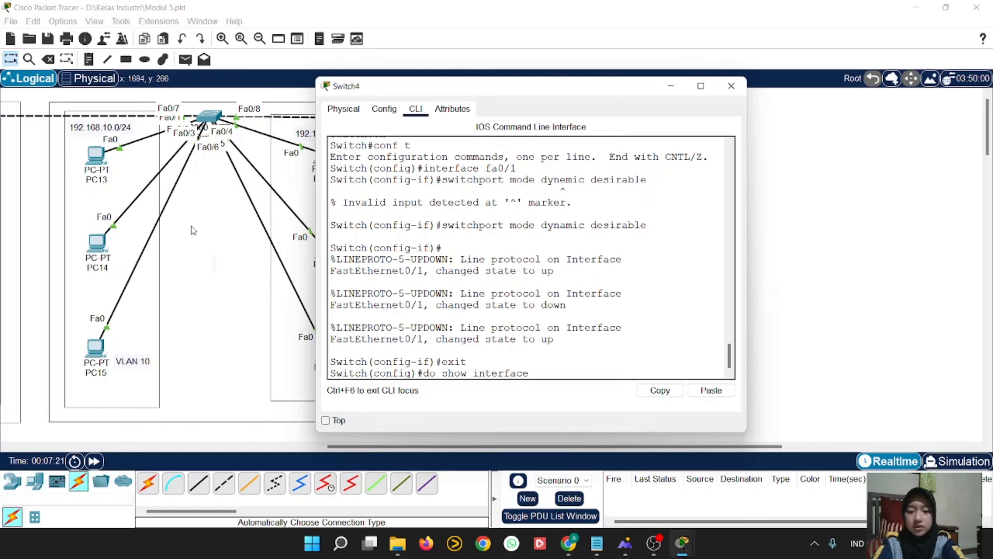
pyautogui.write(' fa0/1 sw')
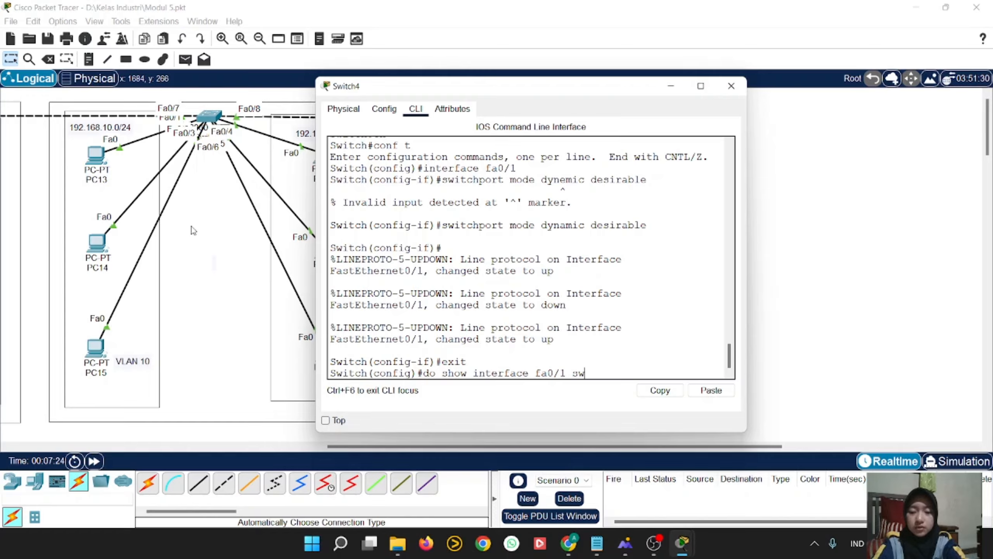
pyautogui.write('itch')
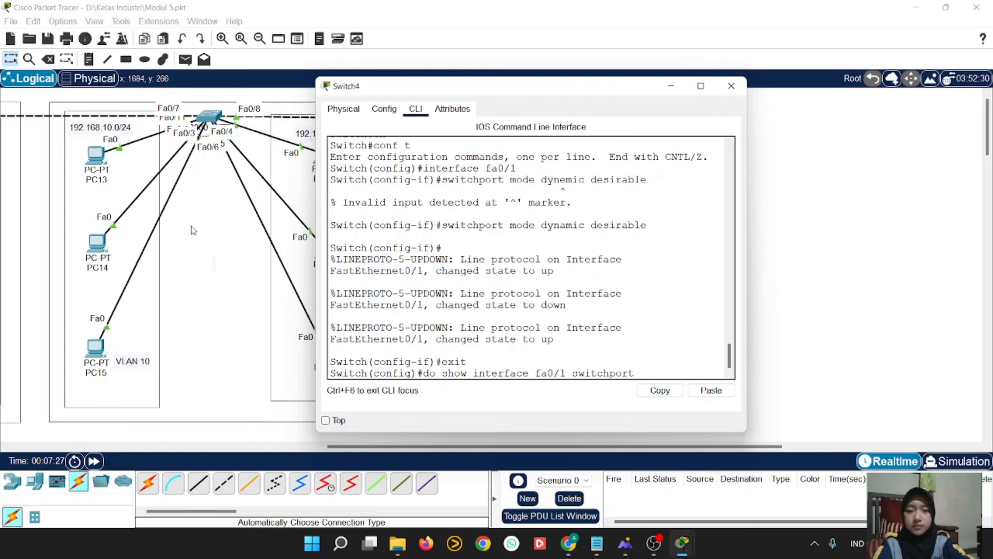
pyautogui.write('port')
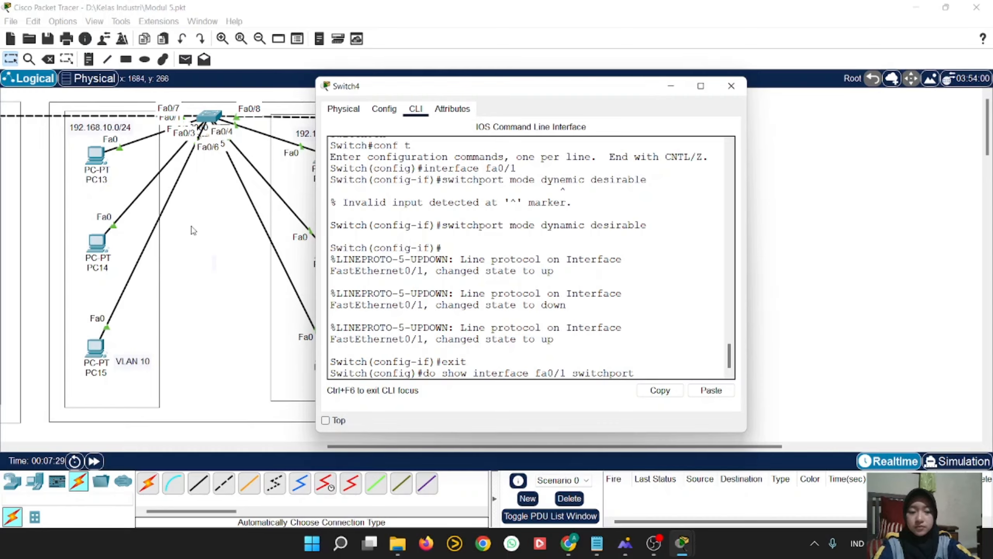
pyautogui.press('Return')
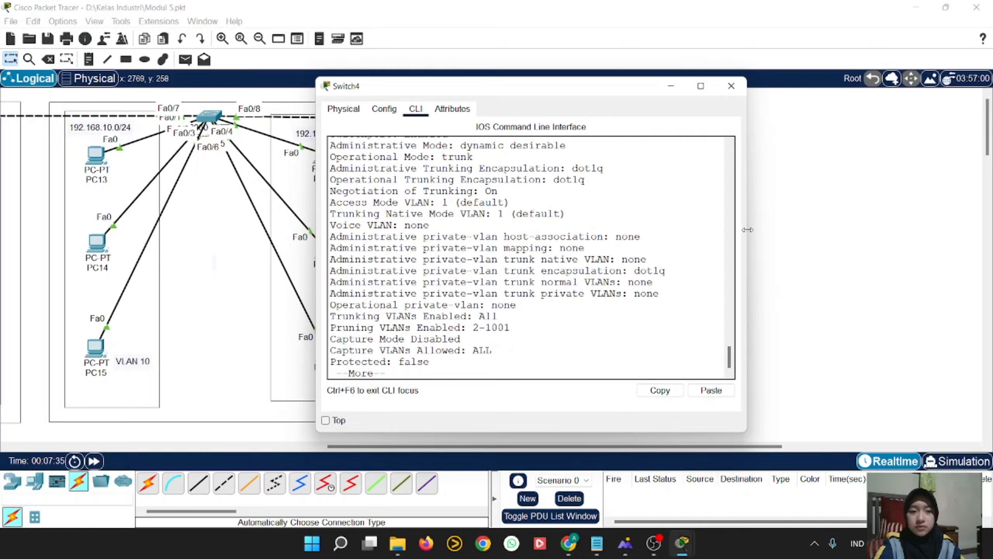
pyautogui.moveTo(747, 230); pyautogui.dragTo(829, 274)
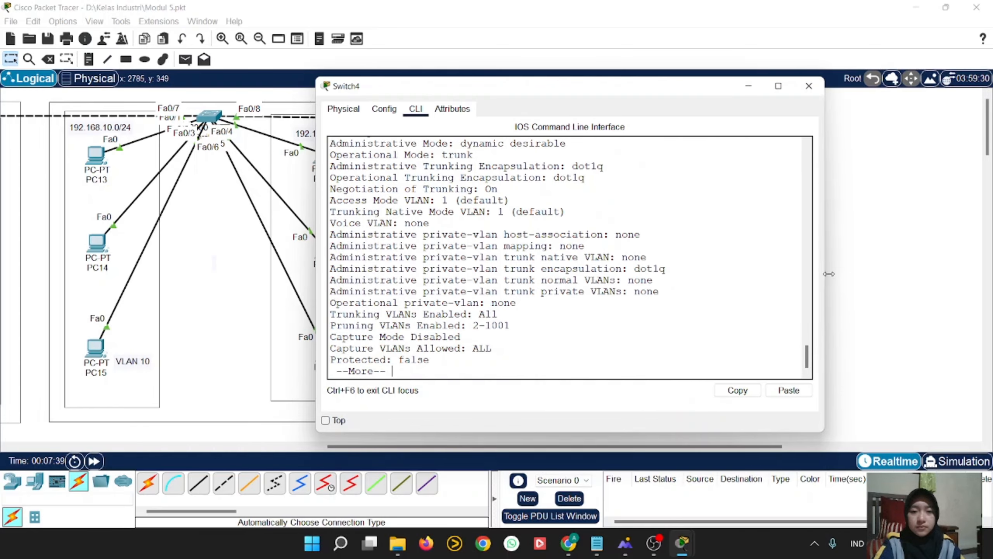
pyautogui.scroll(1, 575, 244)
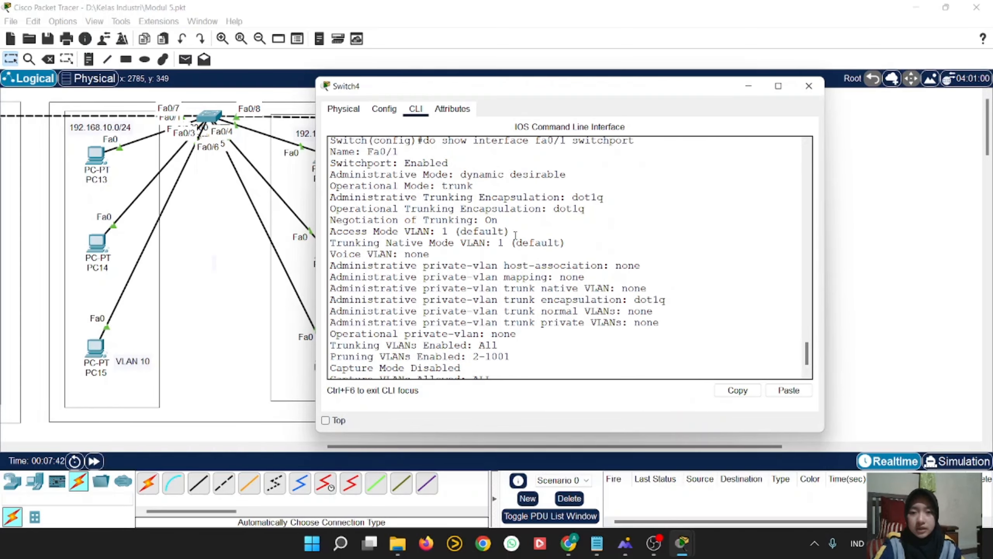
pyautogui.scroll(1, 515, 235)
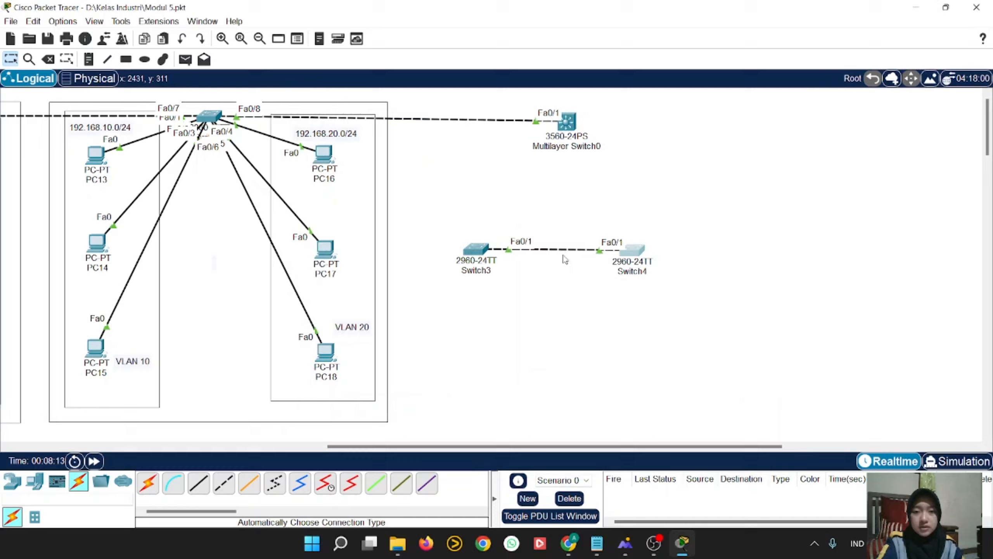
# Open Switch3's command line and page through the pending output to get back to the prompt.
pyautogui.click(475, 249)
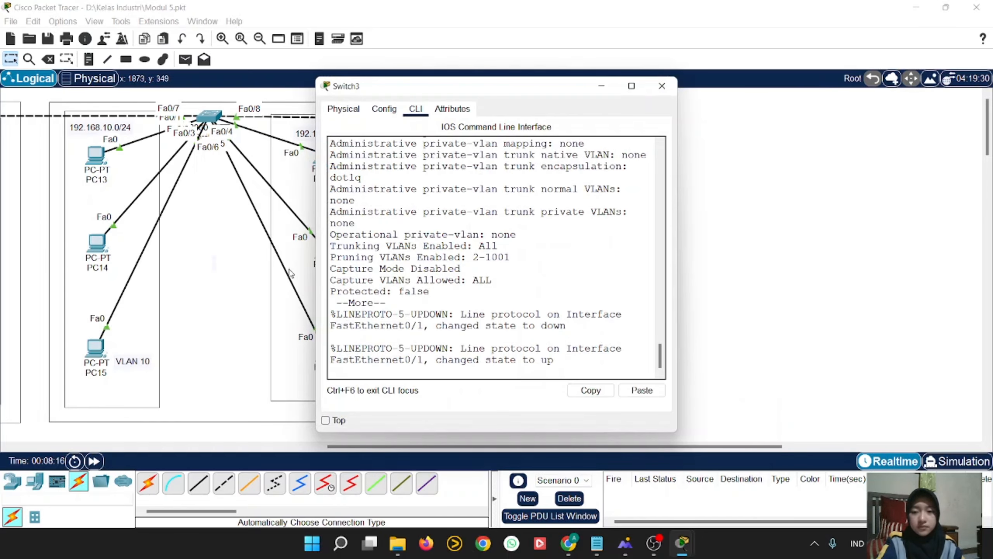
pyautogui.press('Return')
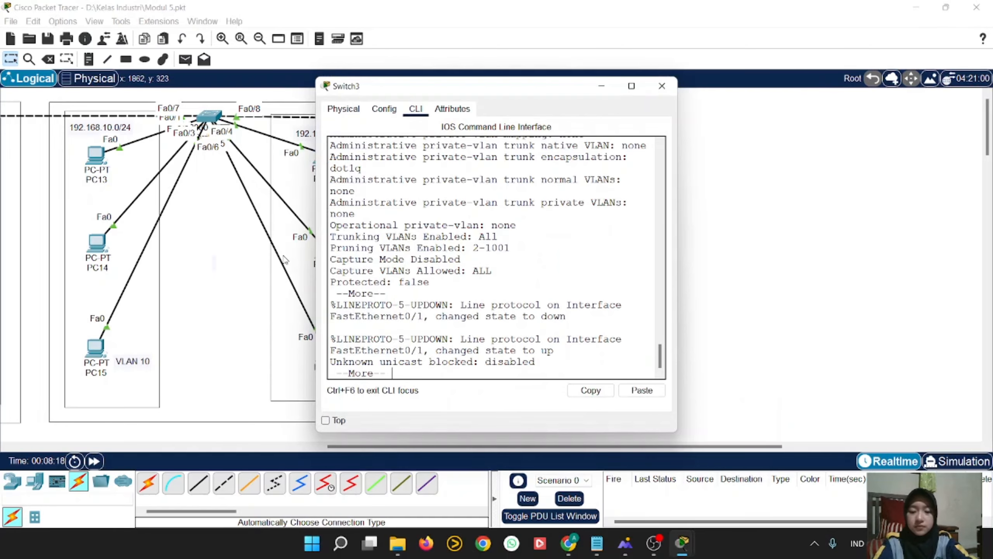
pyautogui.press('space')
# Check Switch3's port mode with show interface fa0/1 switchport, widening the window and paging to the end of the output.
pyautogui.write('show')
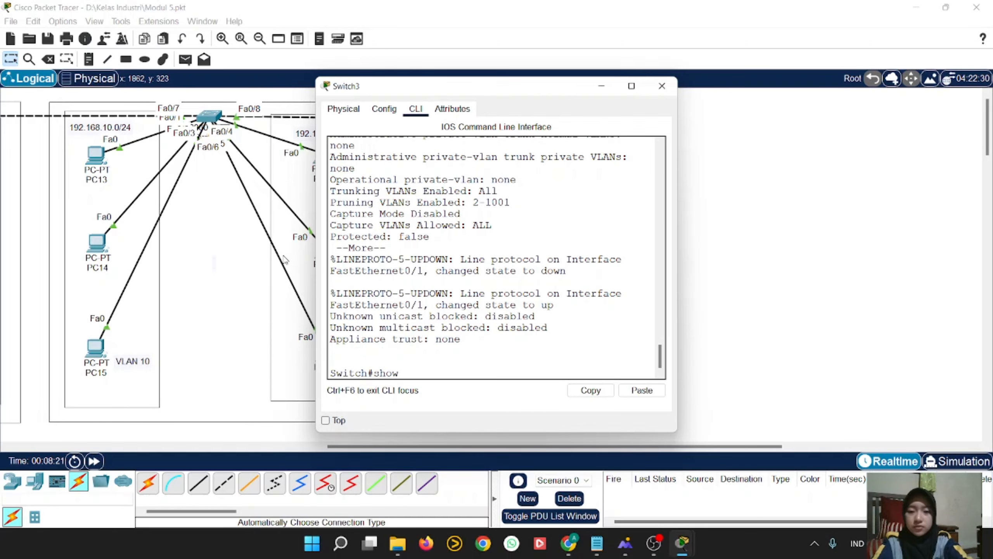
pyautogui.press('BackSpace')
pyautogui.press('BackSpace')
pyautogui.press('BackSpace')
pyautogui.press('BackSpace')
pyautogui.press('Up')
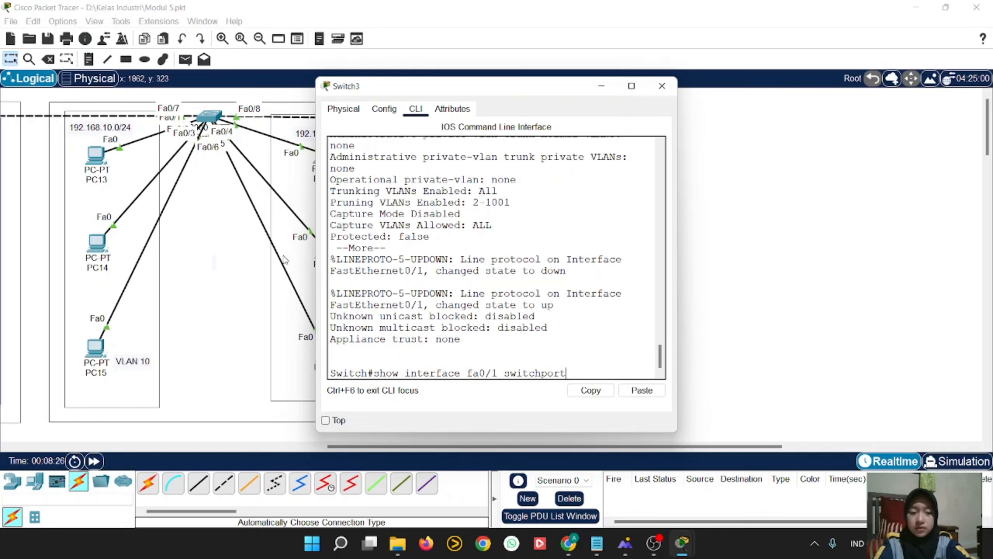
pyautogui.press('Return')
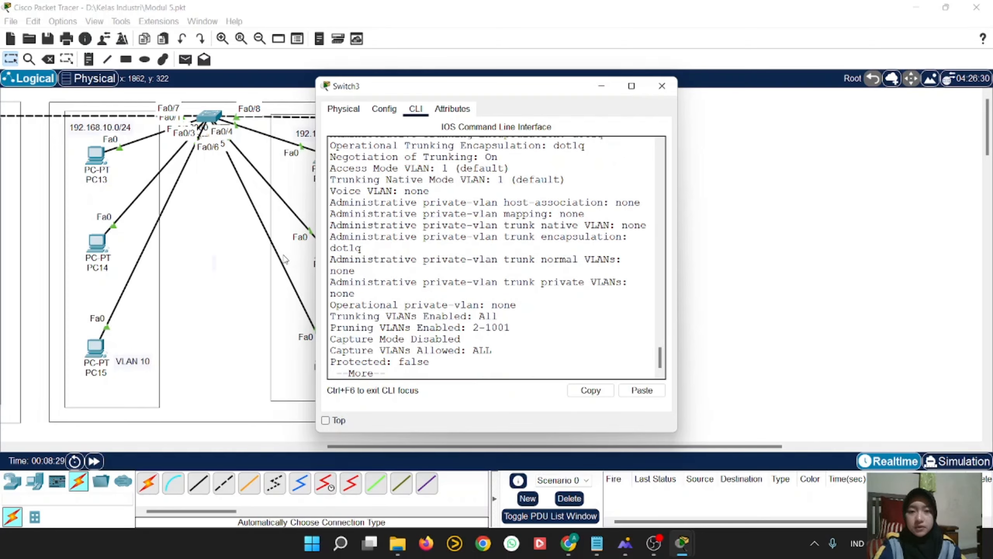
pyautogui.moveTo(676, 227); pyautogui.dragTo(826, 241)
pyautogui.scroll(1, 498, 252)
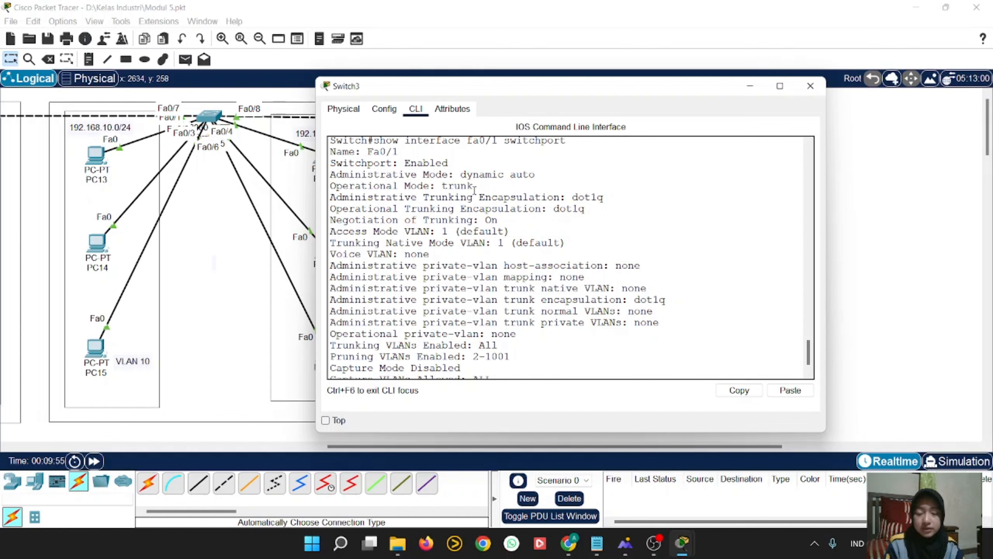
pyautogui.scroll(-1, 470, 368)
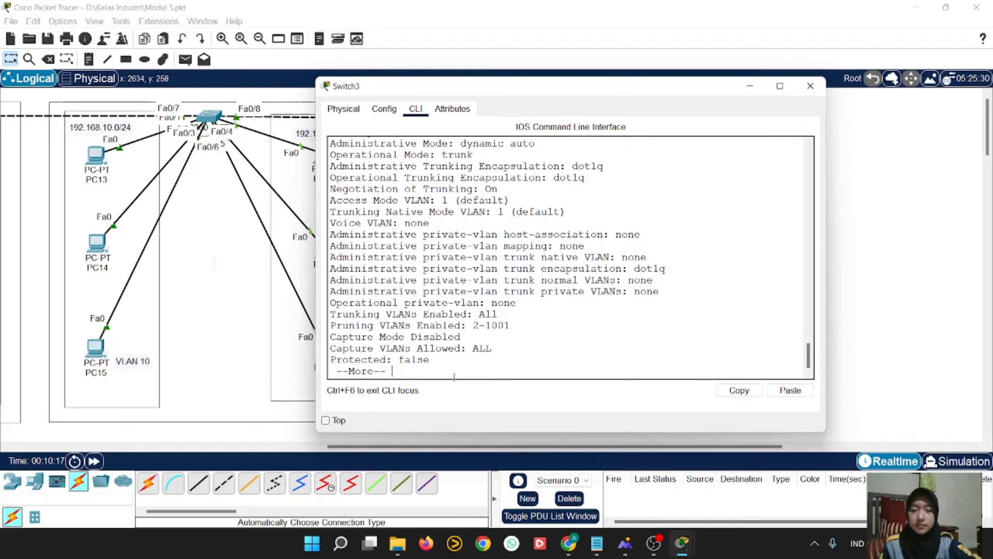
pyautogui.press('space')
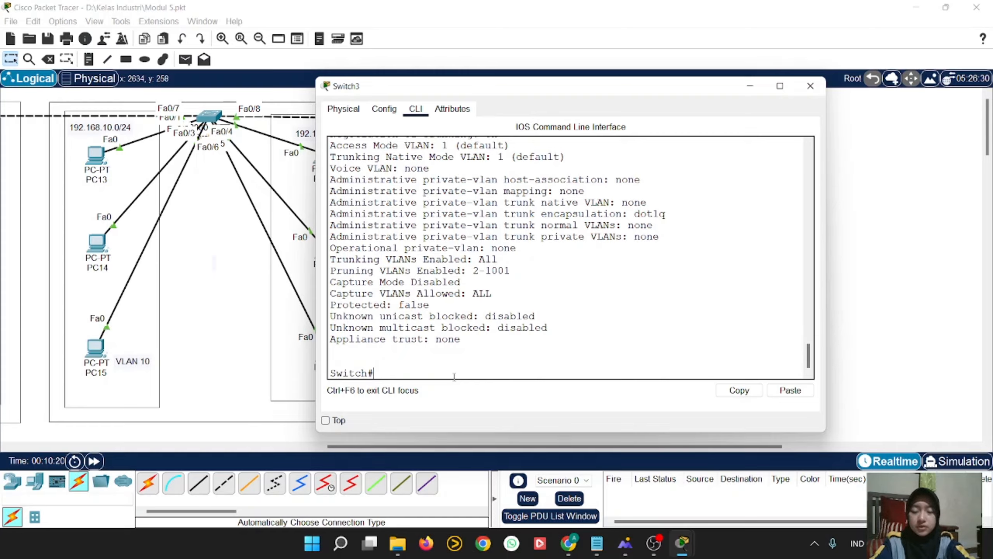
# Enter global configuration mode on Switch3 with conf t and select interface fa0/1.
pyautogui.write('conf')
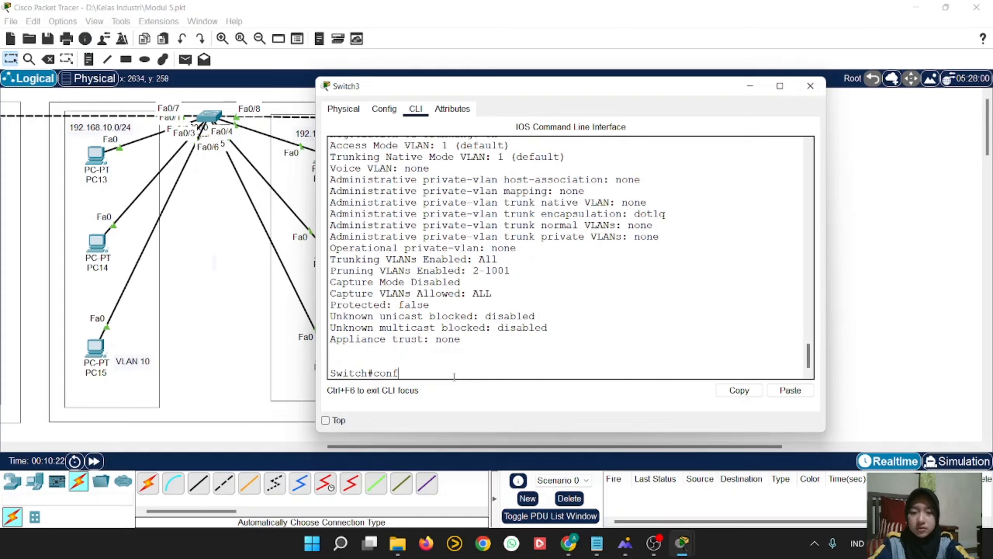
pyautogui.write(' t')
pyautogui.press('Return')
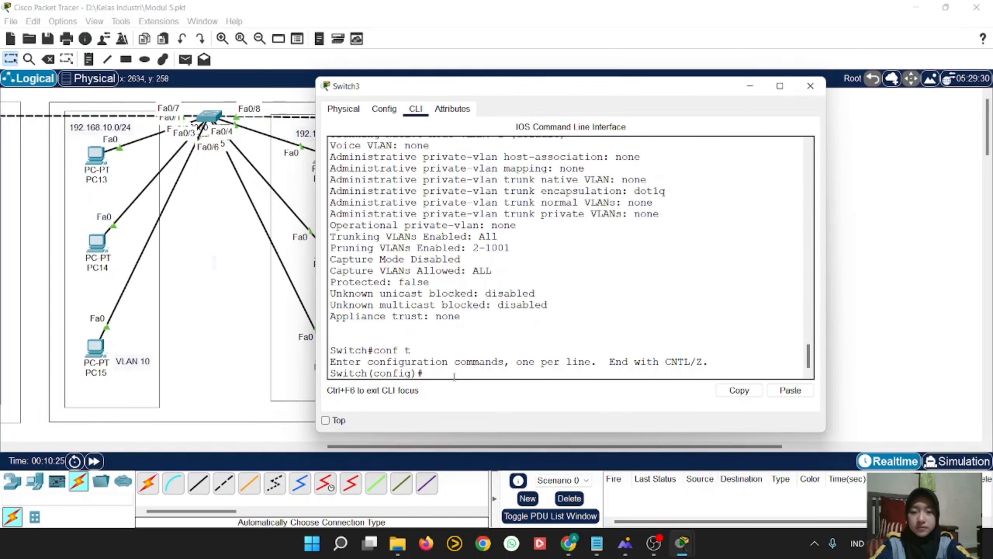
pyautogui.write('interf')
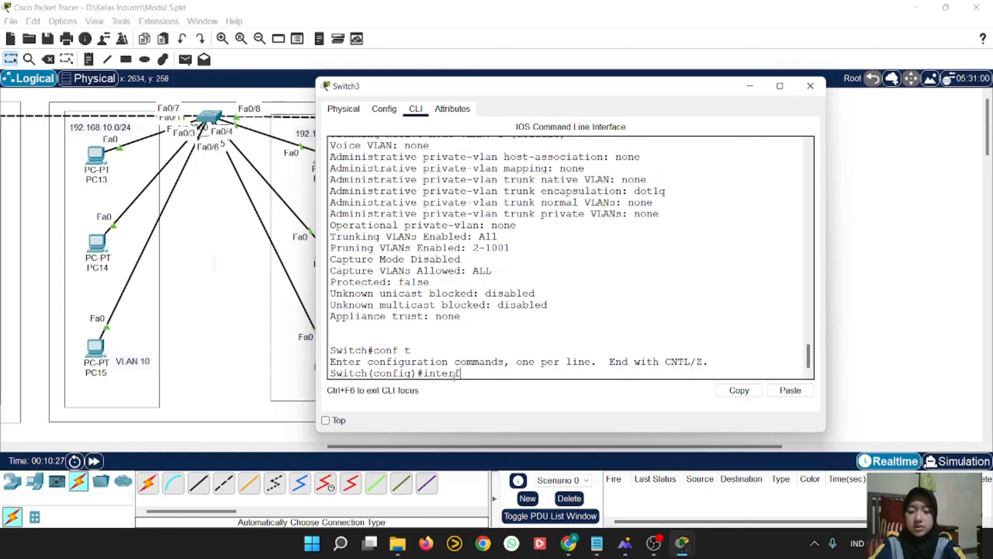
pyautogui.write('ace fa0/1')
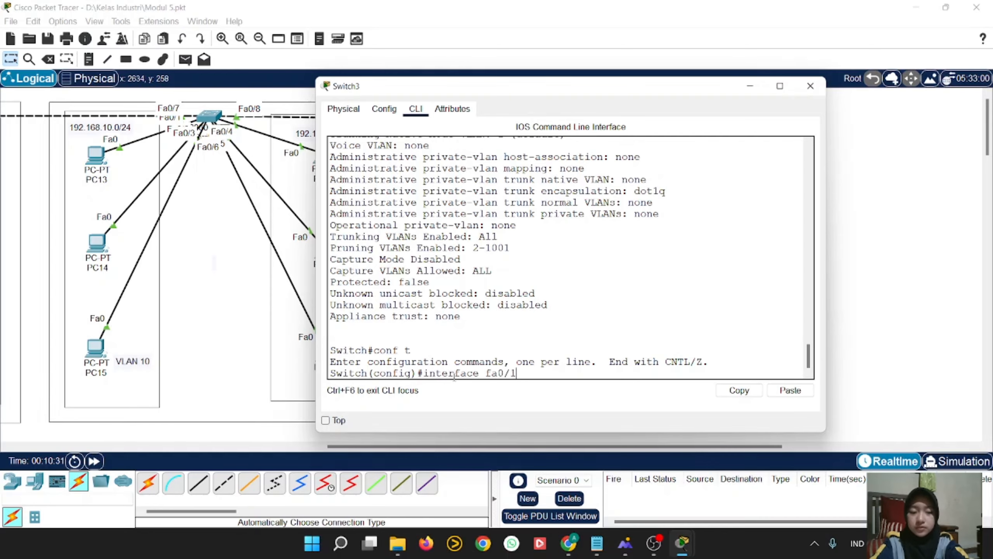
pyautogui.press('Return')
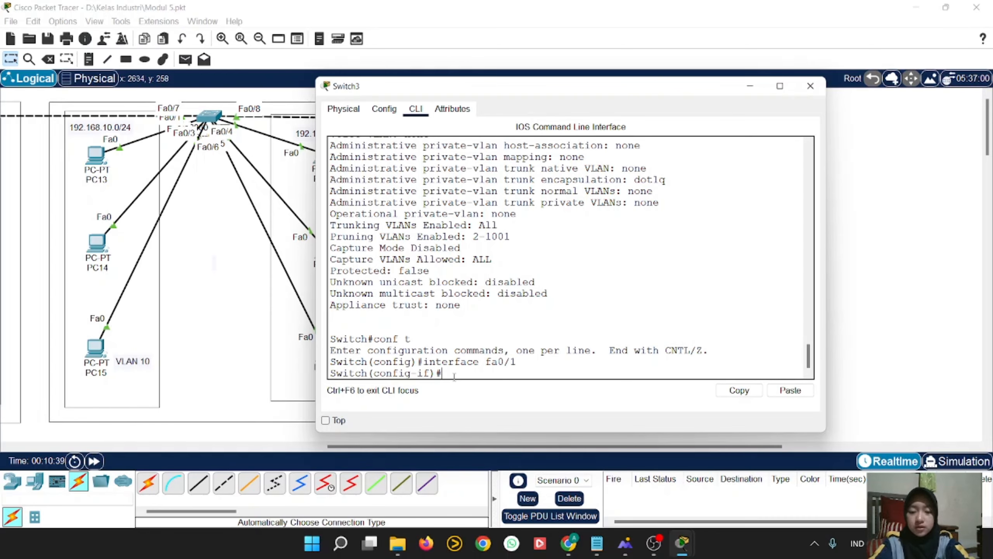
# Set Switch3's fa0/1 to trunk with switchport mode trunk and exit interface configuration mode.
pyautogui.write('swit')
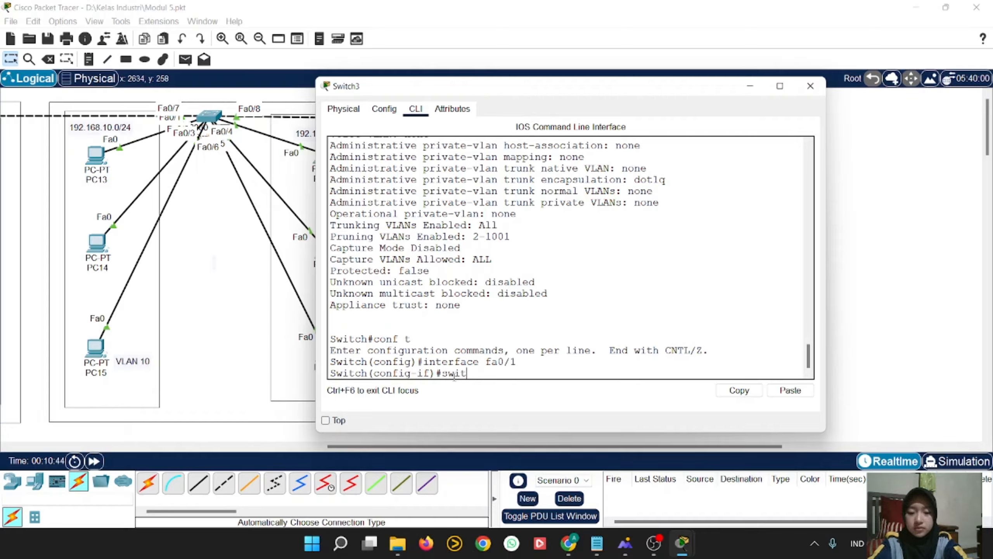
pyautogui.write('chport')
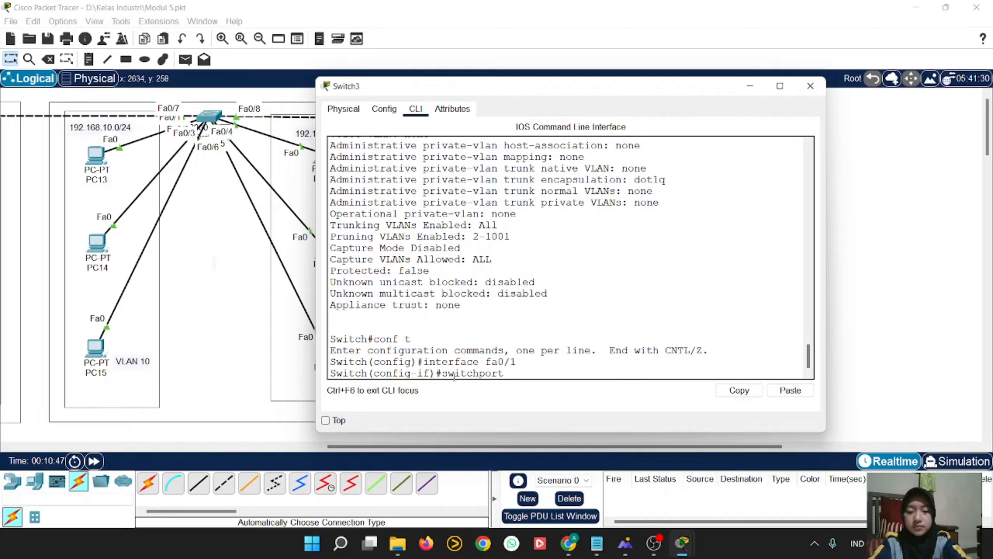
pyautogui.write(' mode trunk')
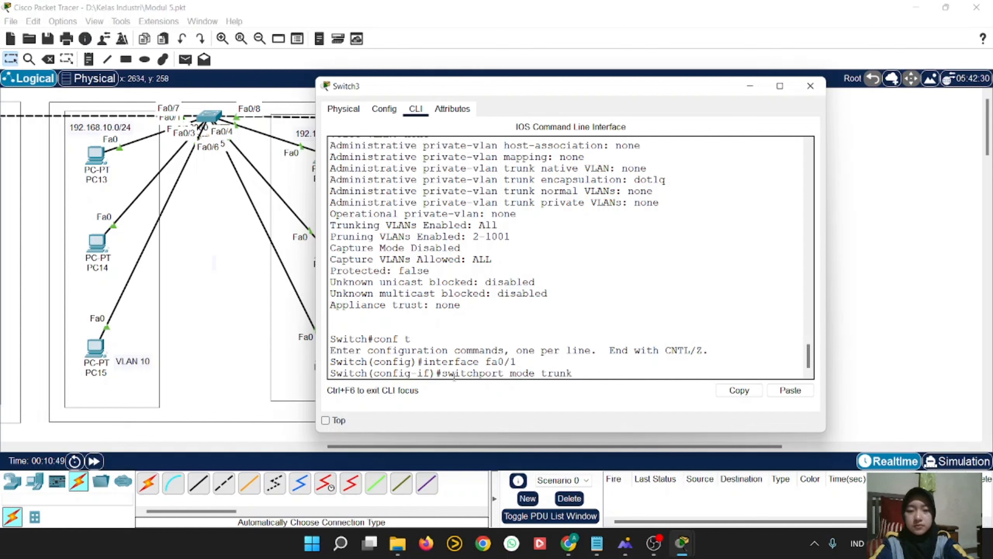
pyautogui.press('Return')
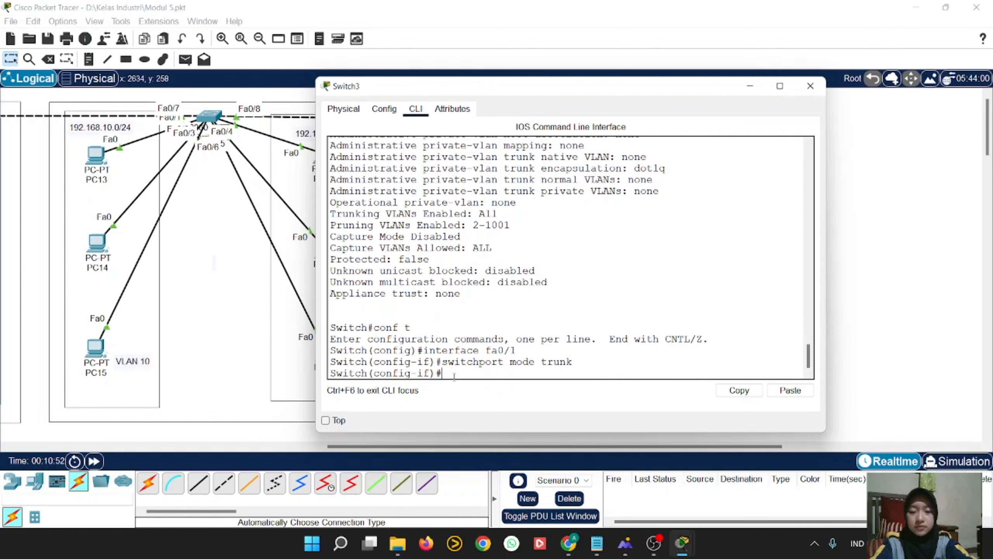
pyautogui.write('exit')
pyautogui.press('Return')
# Check Switch3's port mode from configuration mode with do show interface fa0/1 switchport, review the mode lines, and close its window.
pyautogui.write('d')
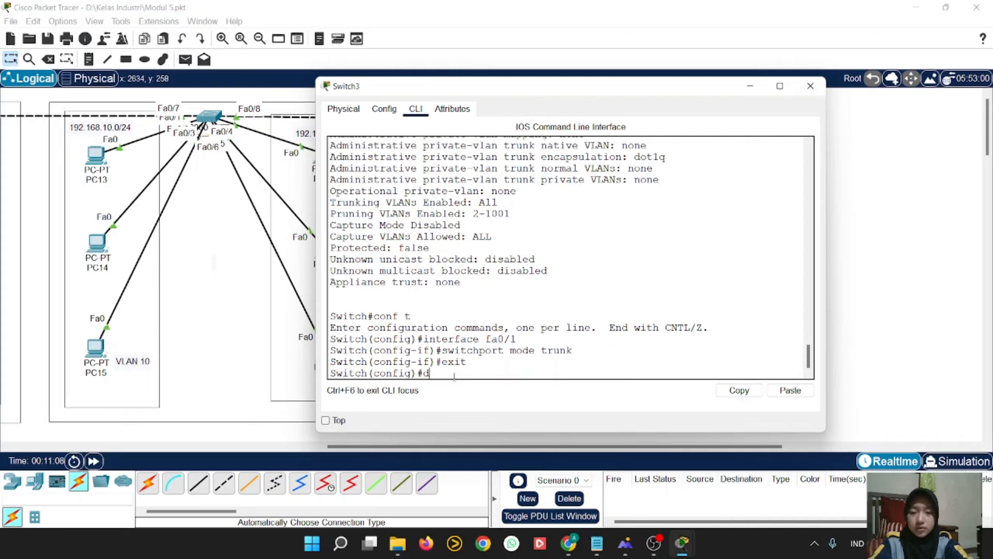
pyautogui.write('o show')
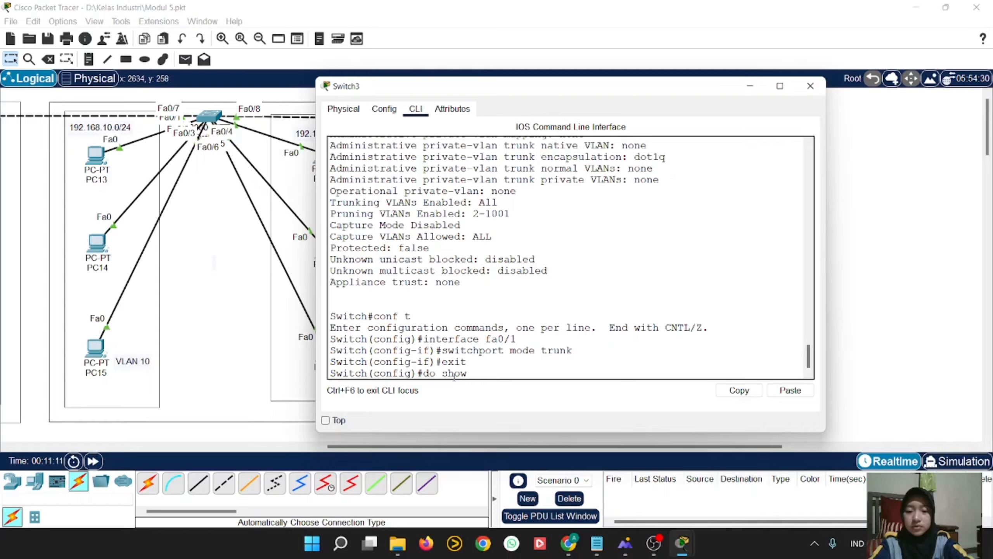
pyautogui.write(' interface')
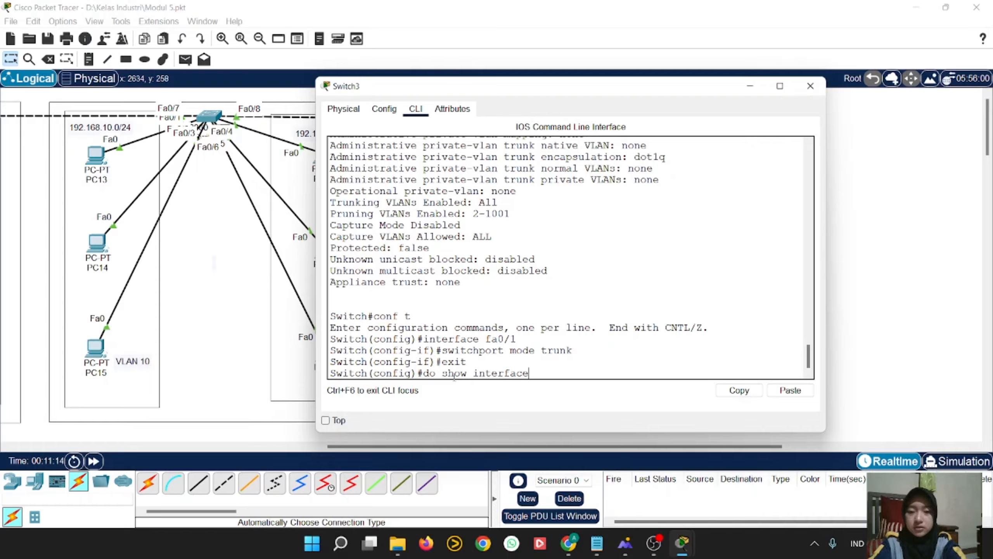
pyautogui.write(' fa0/1 switch')
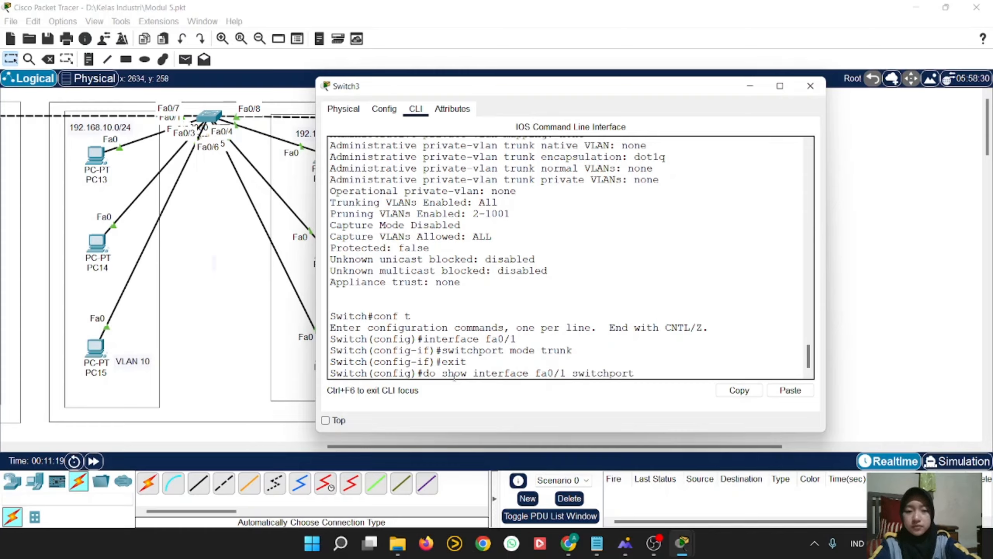
pyautogui.write('port')
pyautogui.press('Return')
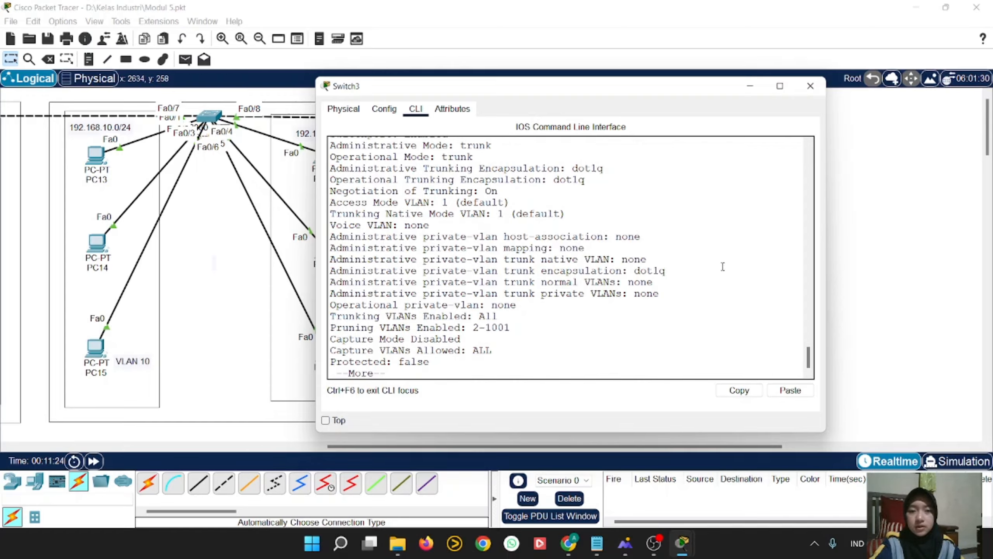
pyautogui.scroll(1, 572, 234)
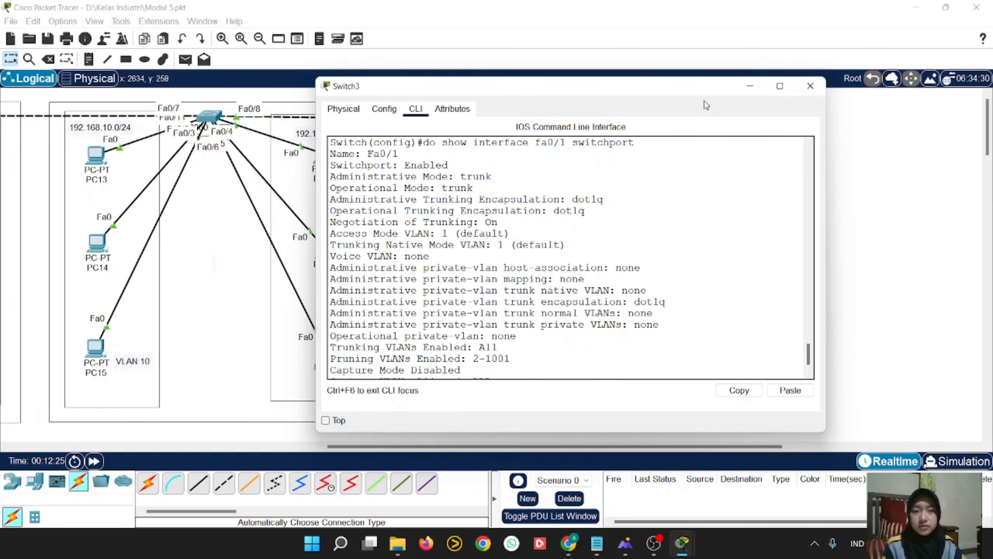
pyautogui.click(810, 85)
# Open Switch4, rerun do show interface fa0/1 switchport, widen the window to read the port modes, and close it.
pyautogui.click(633, 249)
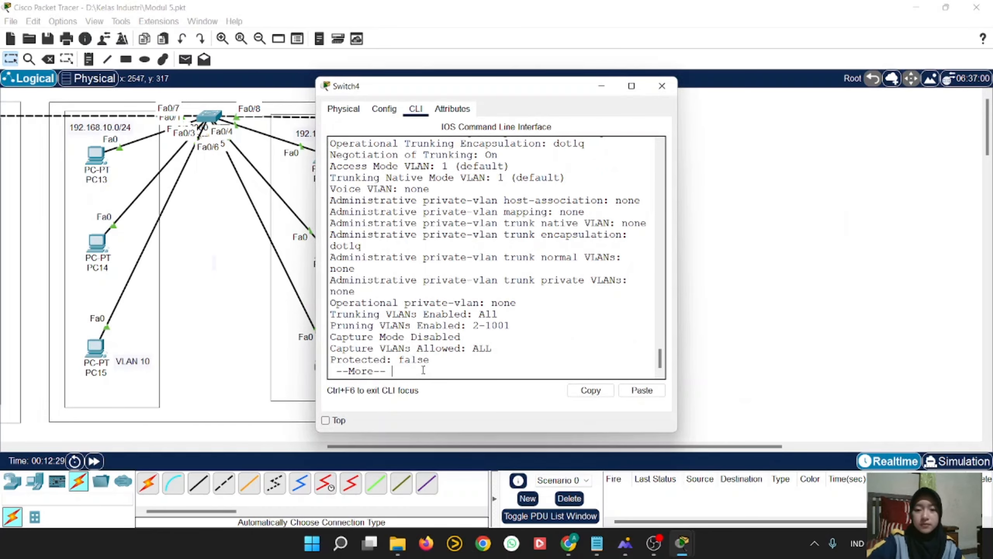
pyautogui.press('space')
pyautogui.press('Up')
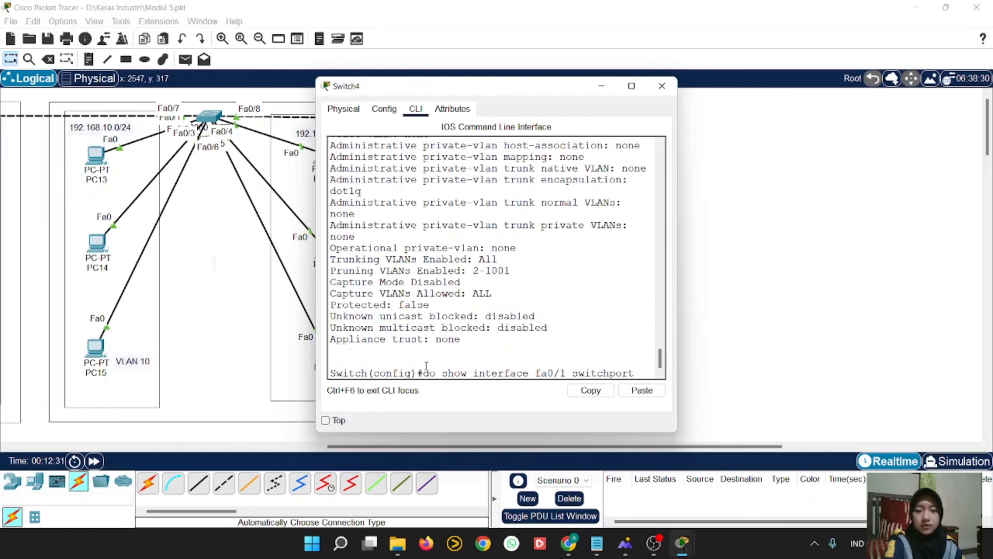
pyautogui.press('Return')
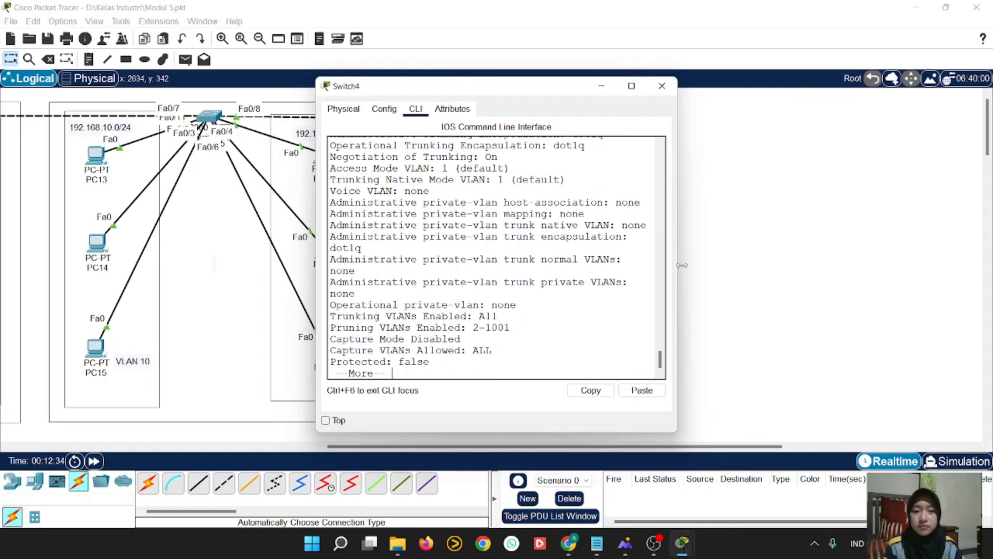
pyautogui.moveTo(682, 265); pyautogui.dragTo(805, 281)
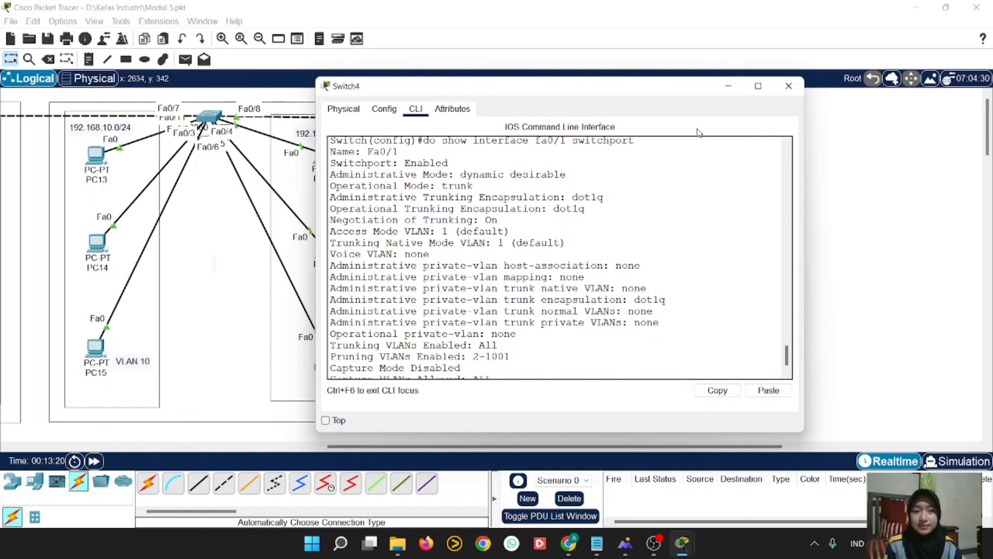
pyautogui.click(788, 86)
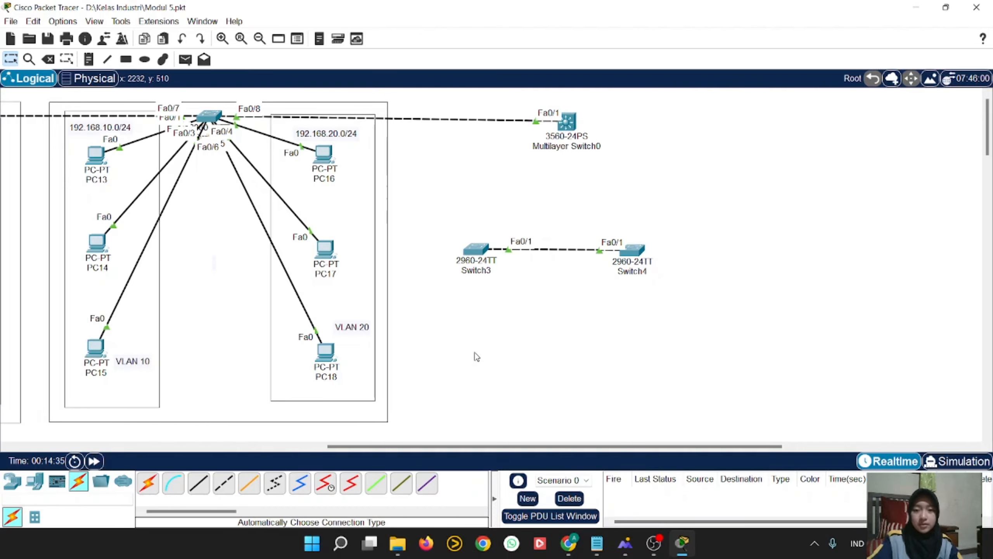
# Switch to simulation mode, then undock and widen the simulation panel so the event list's device and type columns show.
pyautogui.click(946, 461)
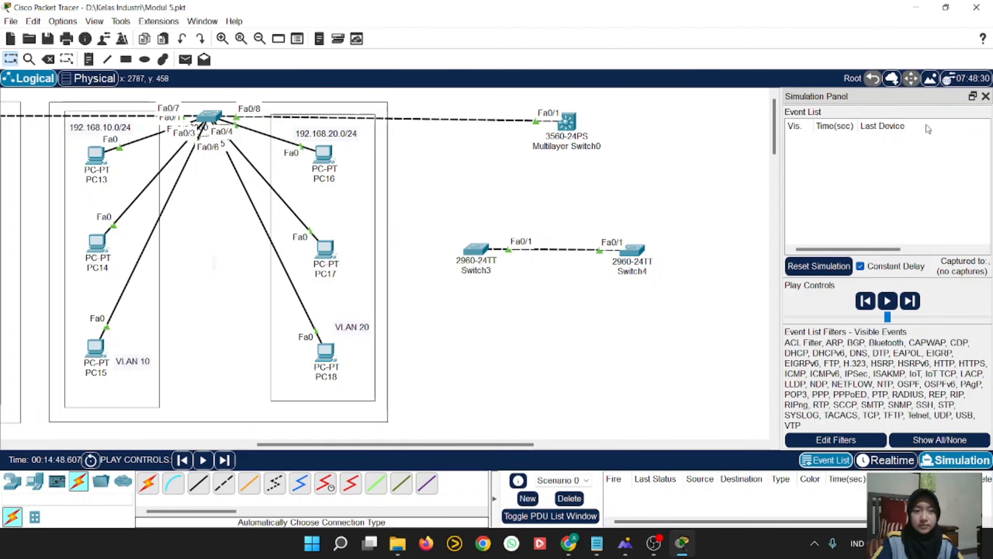
pyautogui.moveTo(936, 96); pyautogui.dragTo(817, 107)
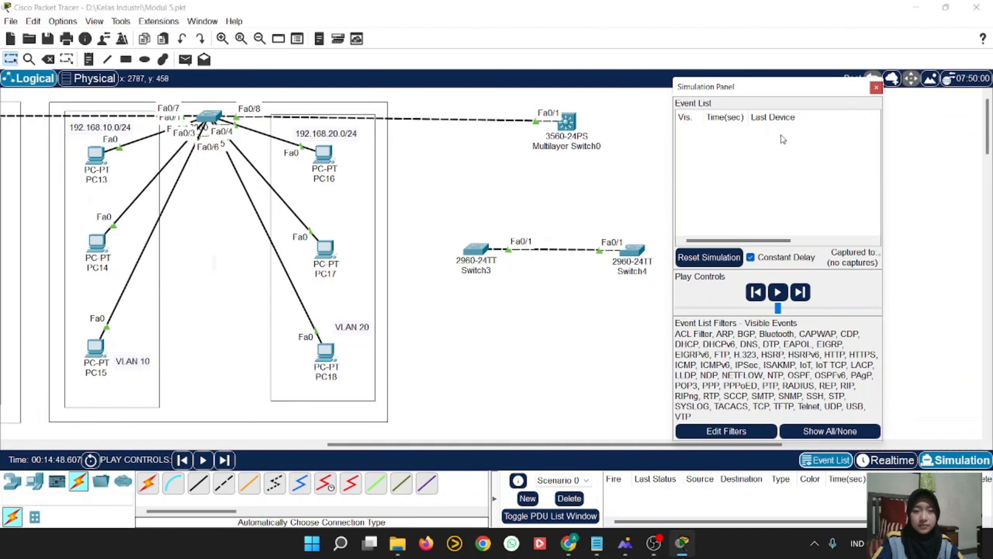
pyautogui.moveTo(669, 187); pyautogui.dragTo(515, 201)
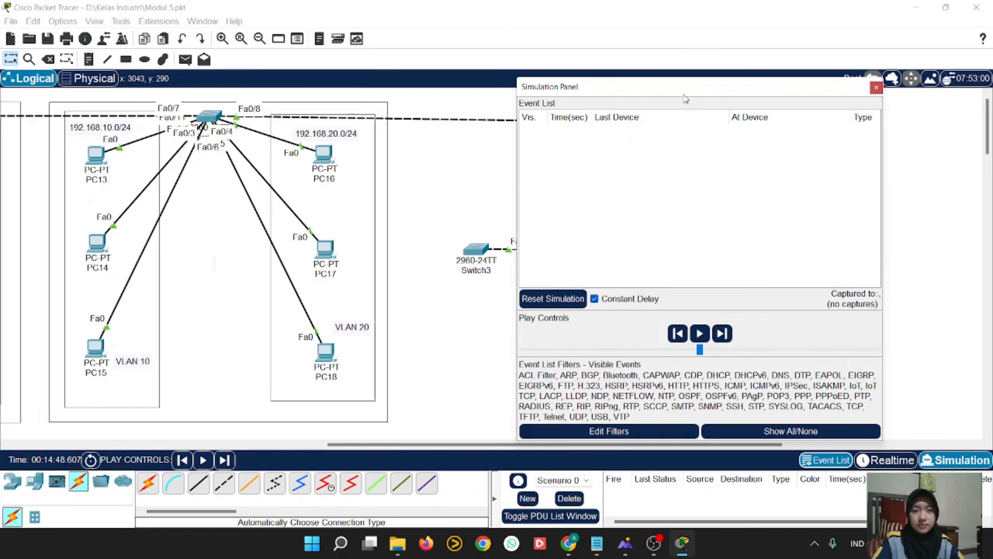
pyautogui.moveTo(690, 87); pyautogui.dragTo(785, 97)
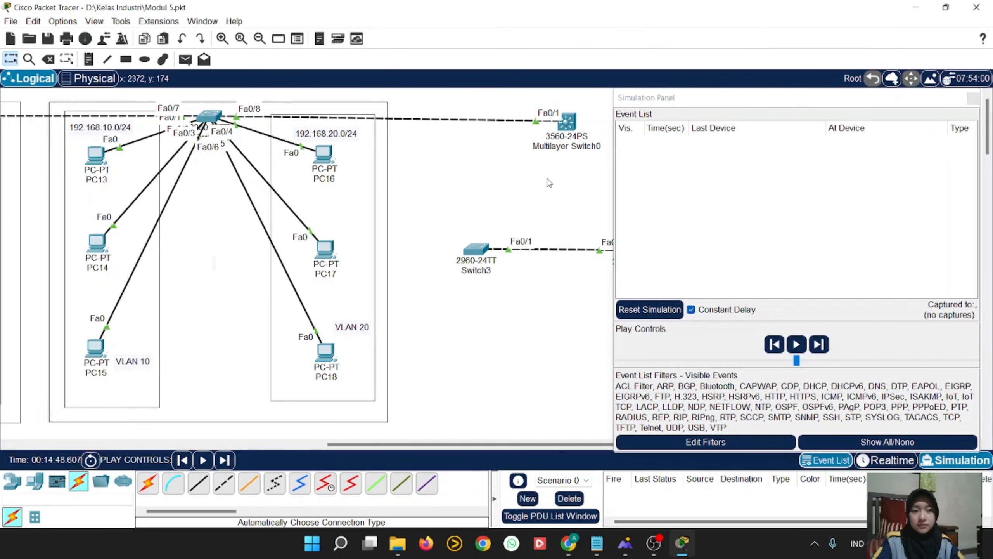
# Add a simple PDU from PC11 to PC16 in the neighbouring VLAN 20 group.
pyautogui.click(555, 181)
pyautogui.hscroll(-6, 549, 182)
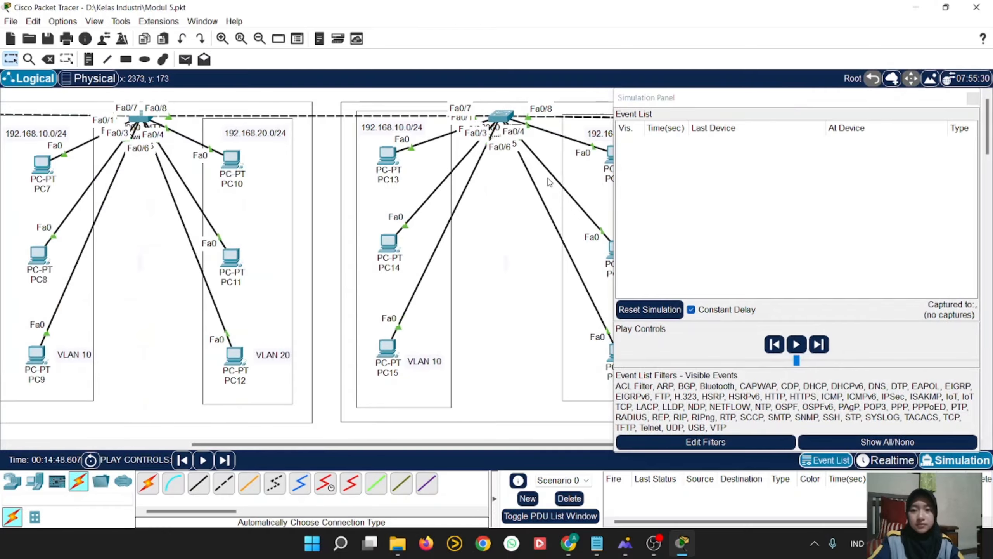
pyautogui.hscroll(1, 549, 184)
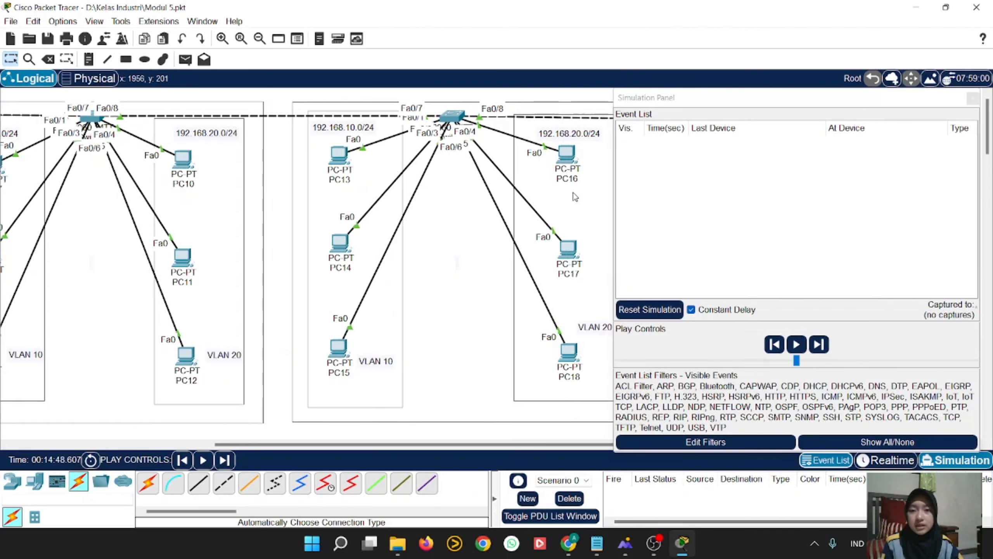
pyautogui.click(185, 59)
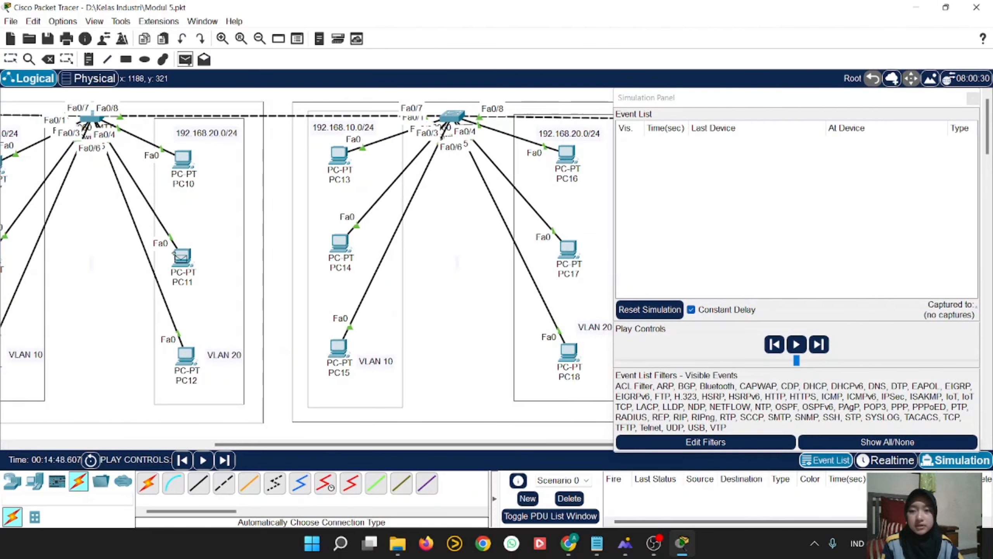
pyautogui.click(182, 257)
pyautogui.click(566, 152)
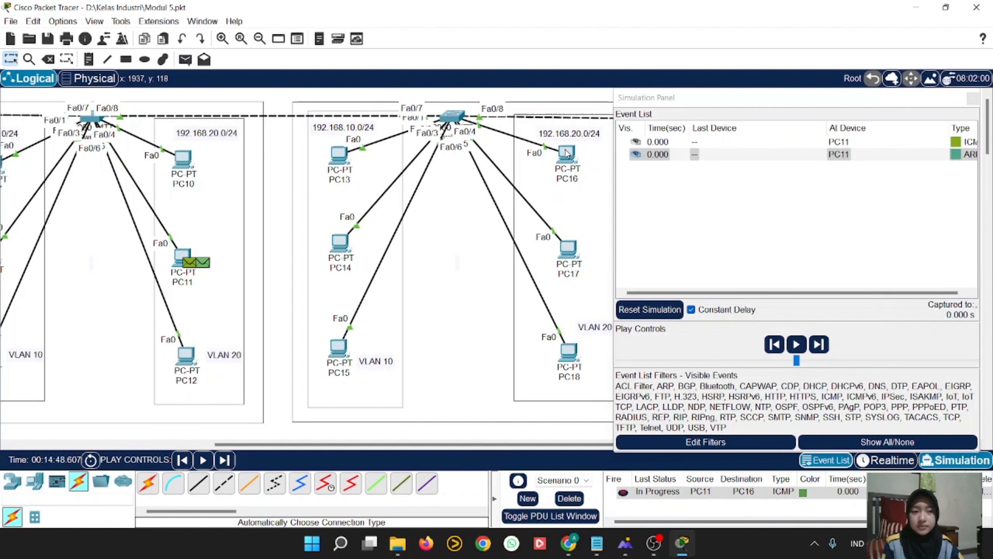
# Widen the simulation panel to show full event types and step the PC11 to PC16 simulation forward to follow the packets.
pyautogui.moveTo(797, 104); pyautogui.dragTo(777, 101)
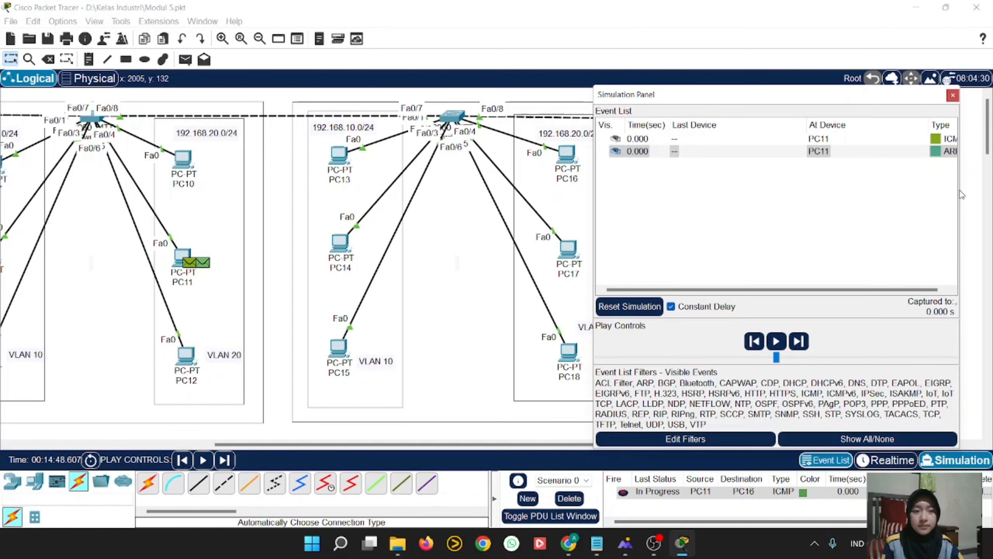
pyautogui.moveTo(959, 194); pyautogui.dragTo(980, 199)
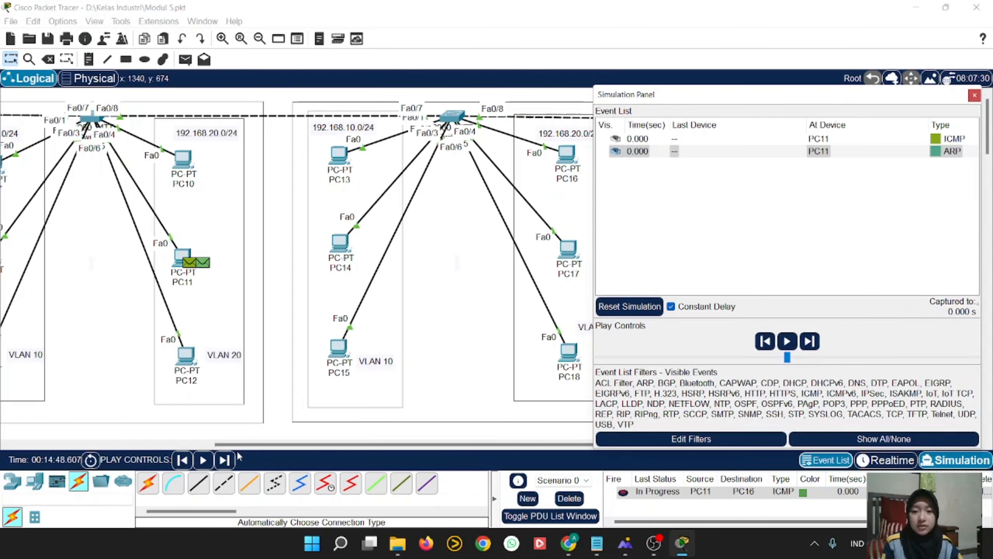
pyautogui.click(225, 460)
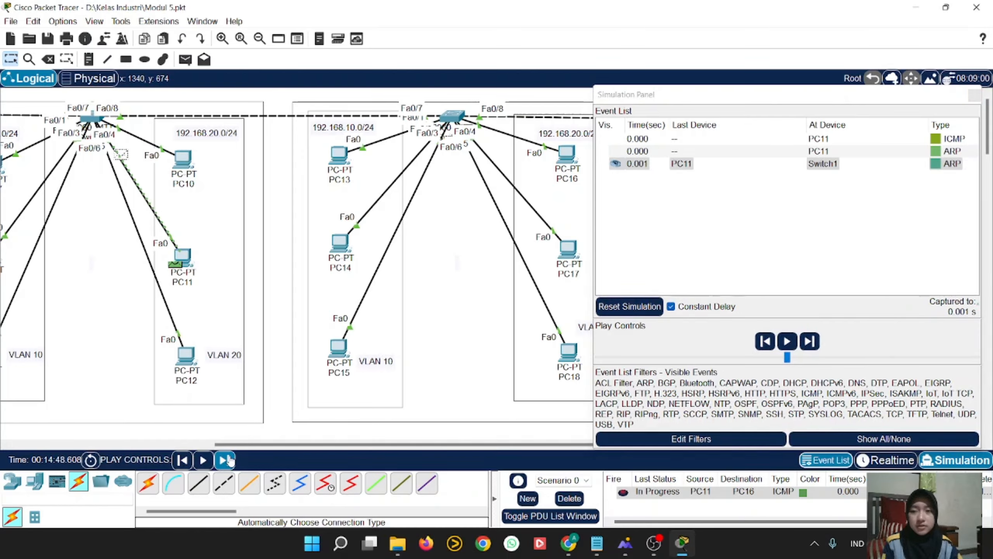
pyautogui.click(226, 459)
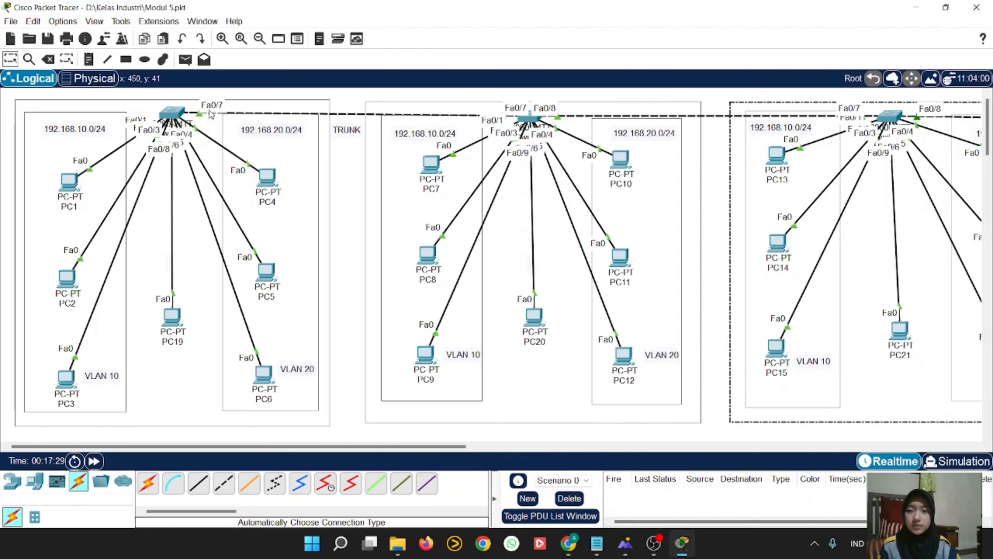
# Open Switch1's command line, enter privileged mode with en, and list its trunk ports with show interface trunk.
pyautogui.click(531, 121)
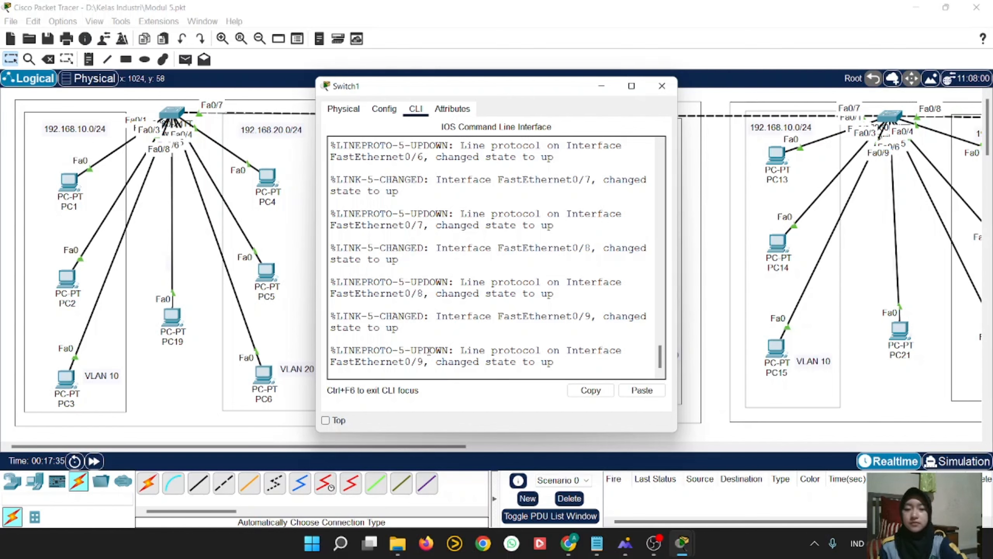
pyautogui.press('Return')
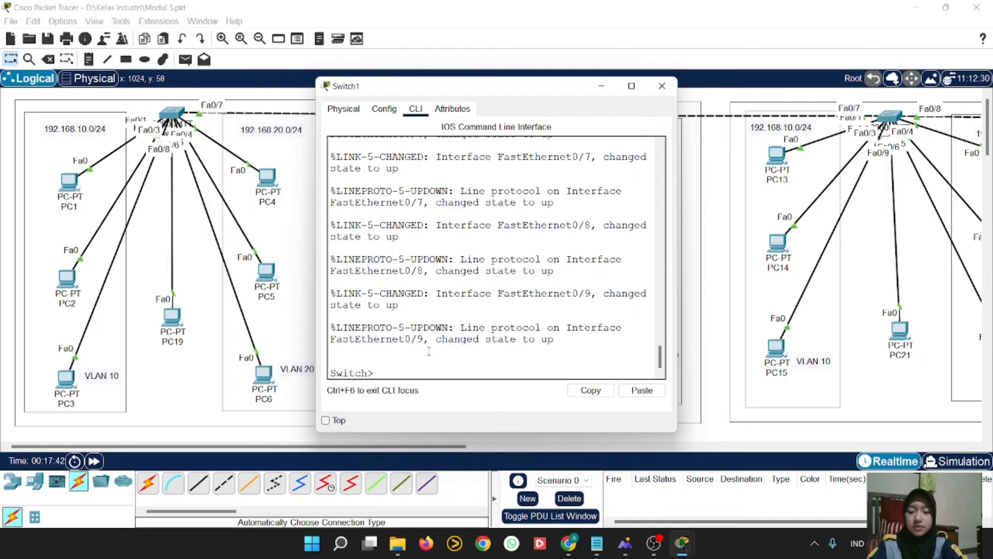
pyautogui.press('Return')
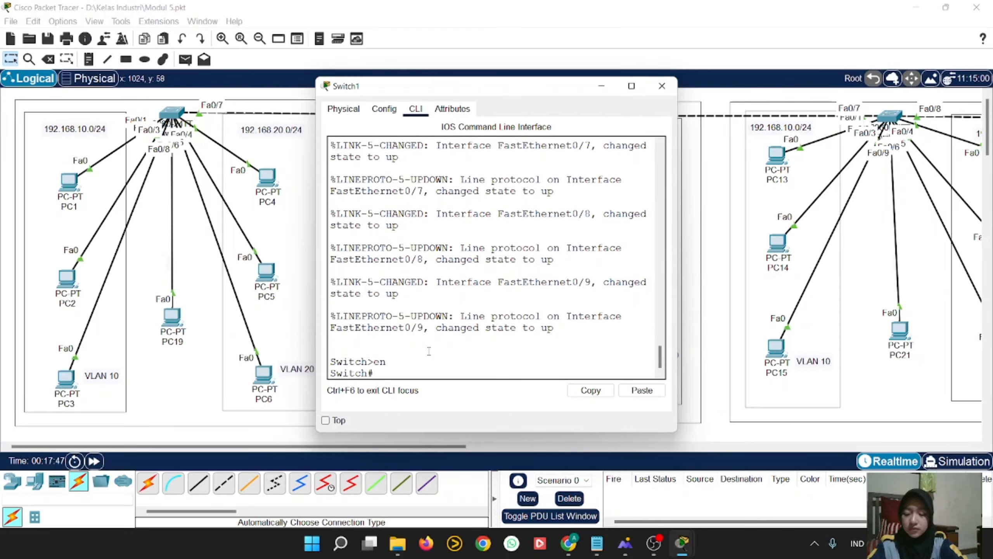
pyautogui.write('sho')
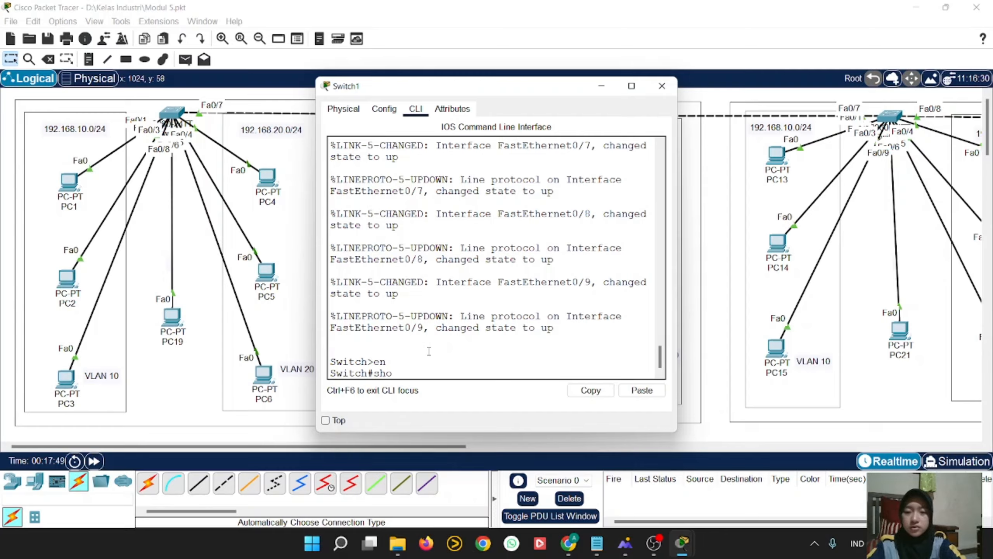
pyautogui.write('w in')
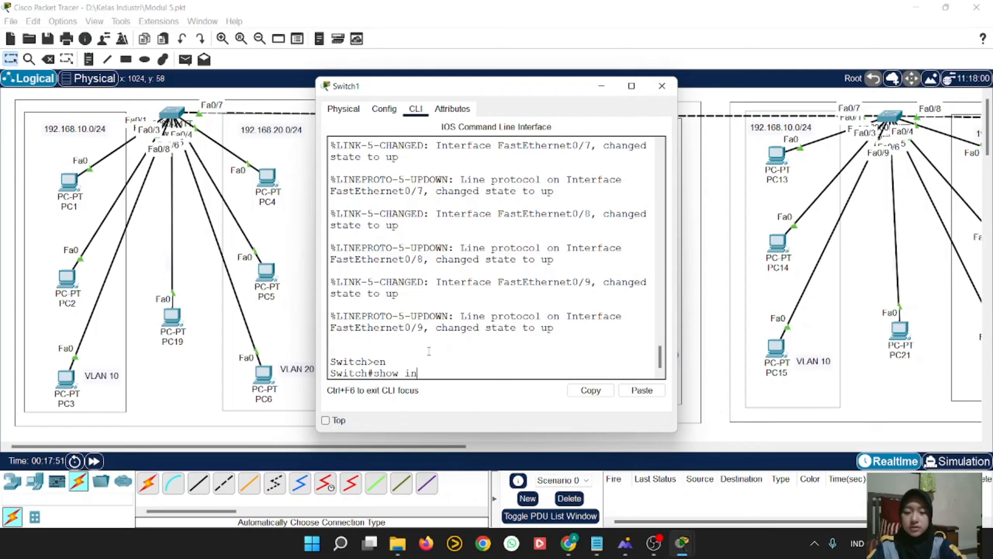
pyautogui.write('terface trunk')
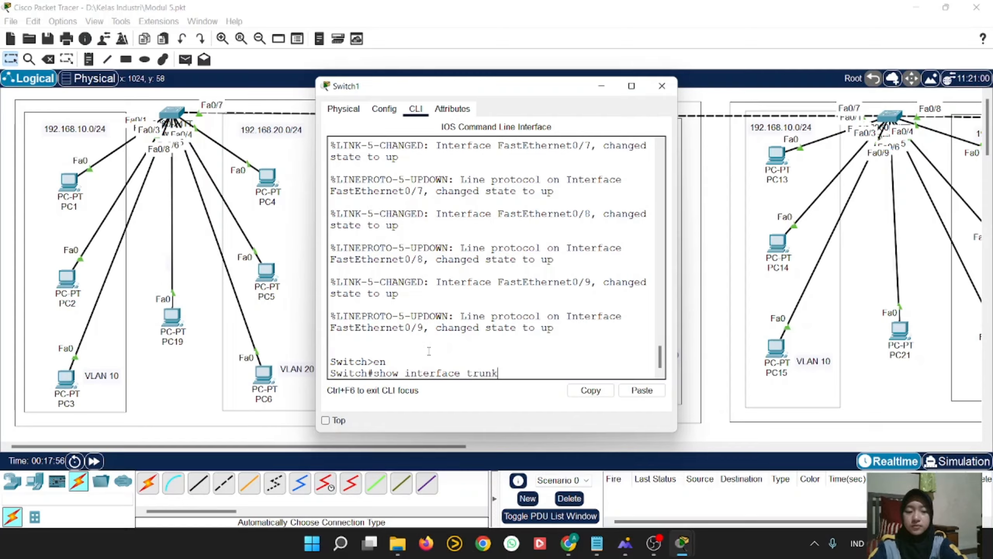
pyautogui.press('Return')
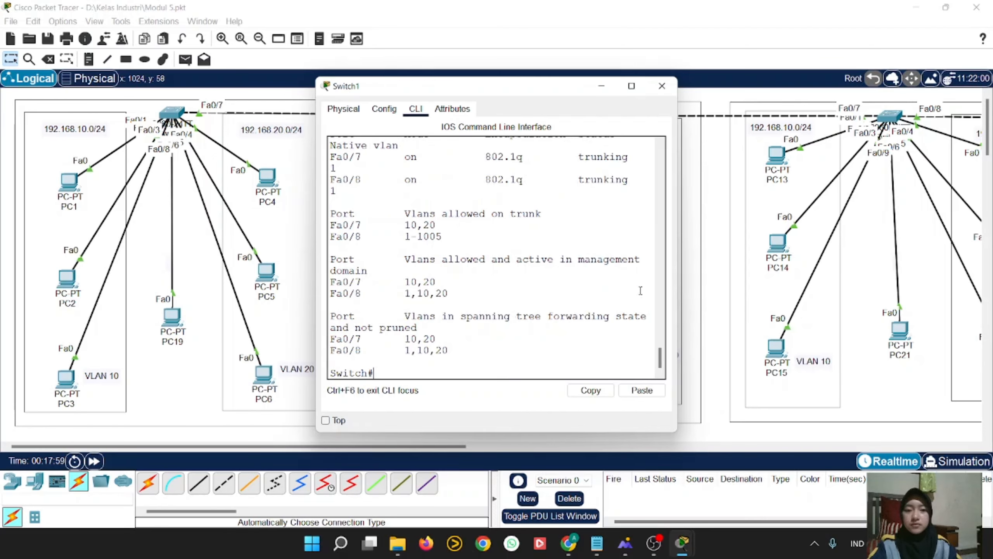
# Widen and reposition Switch1's window to examine the native VLAN column of the trunk table, and close the window.
pyautogui.moveTo(679, 258); pyautogui.dragTo(823, 259)
pyautogui.moveTo(522, 91); pyautogui.dragTo(514, 140)
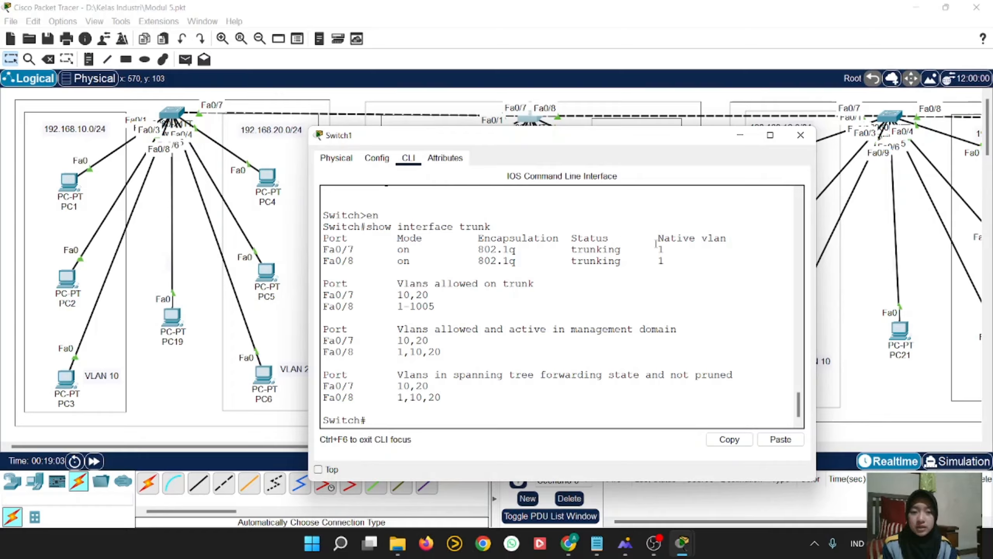
pyautogui.moveTo(661, 238); pyautogui.dragTo(734, 242)
pyautogui.click(700, 281)
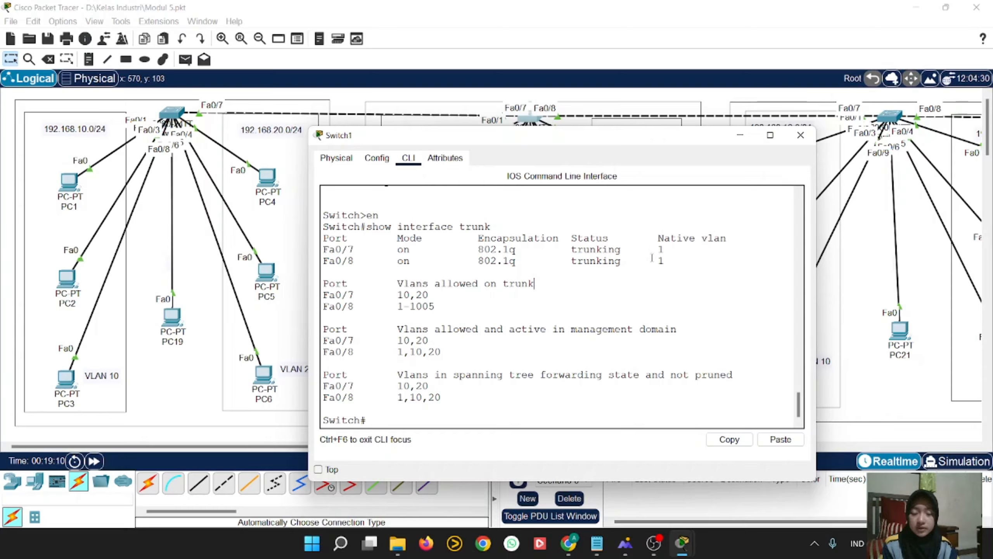
pyautogui.click(799, 136)
# Open Switch0's command line, enter privileged mode with en, and list its trunk ports with show interface trunk.
pyautogui.click(172, 114)
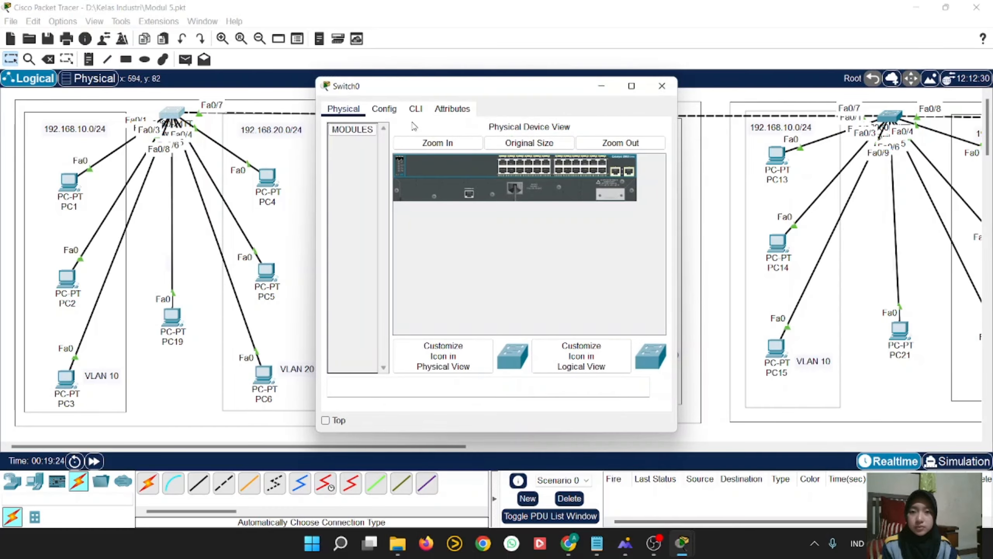
pyautogui.click(416, 109)
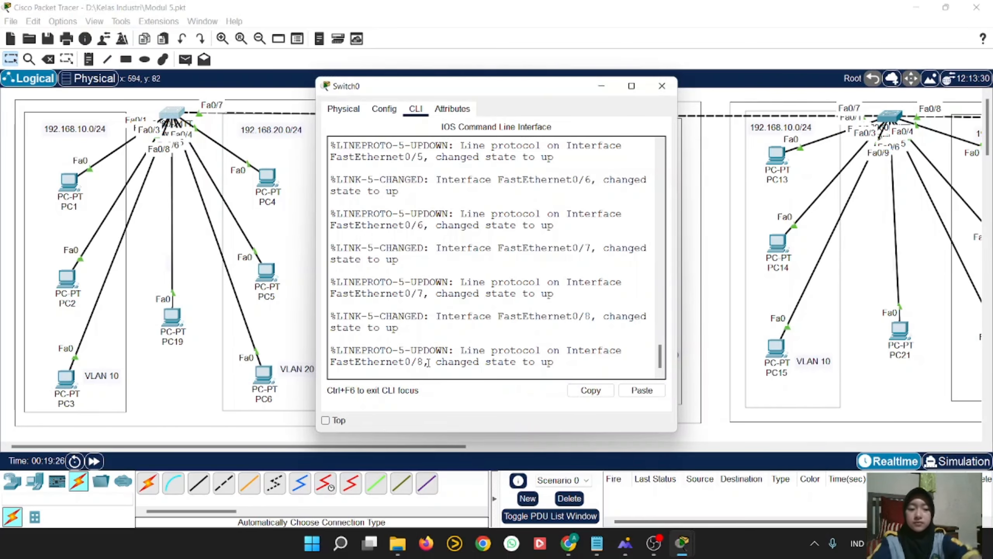
pyautogui.press('Return')
pyautogui.write('en')
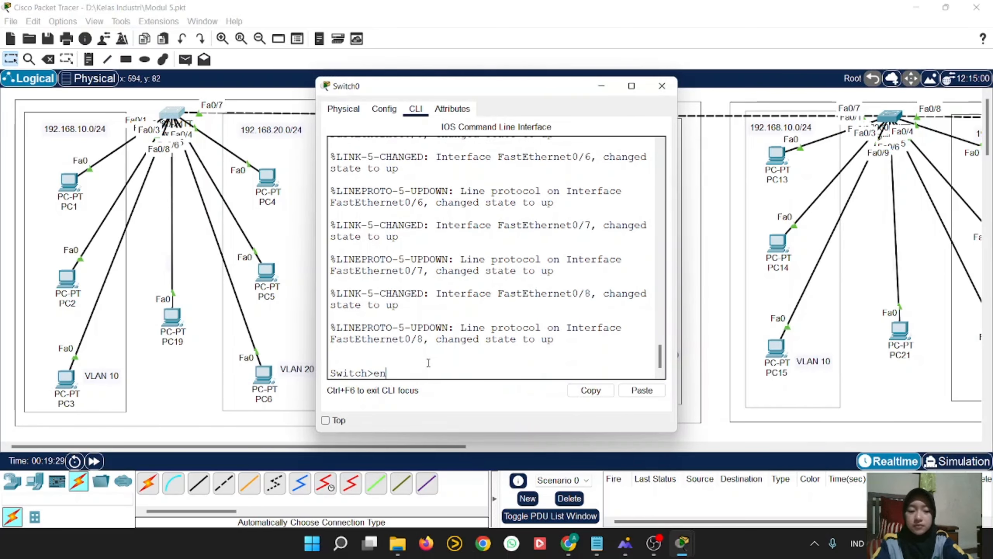
pyautogui.press('Return')
pyautogui.write('show interface')
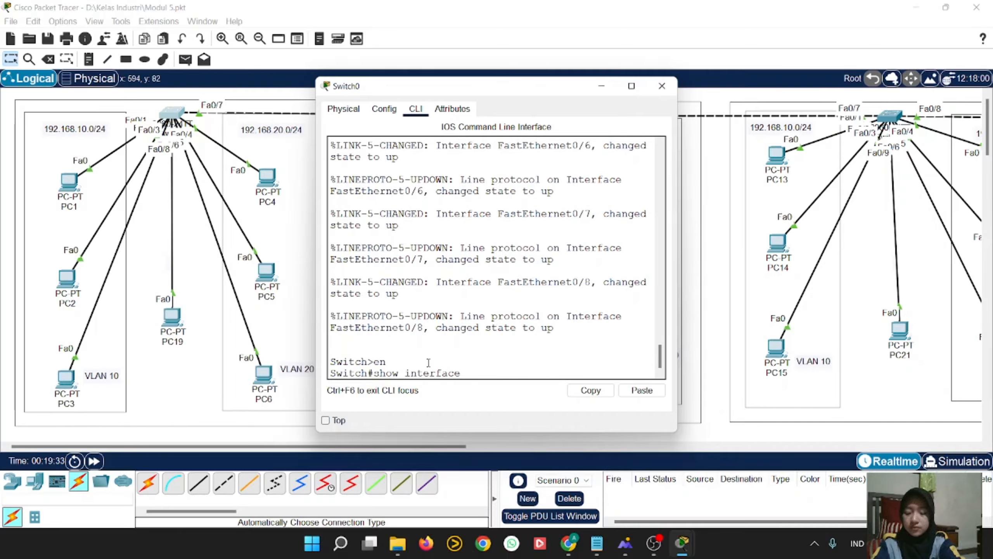
pyautogui.write(' trunk')
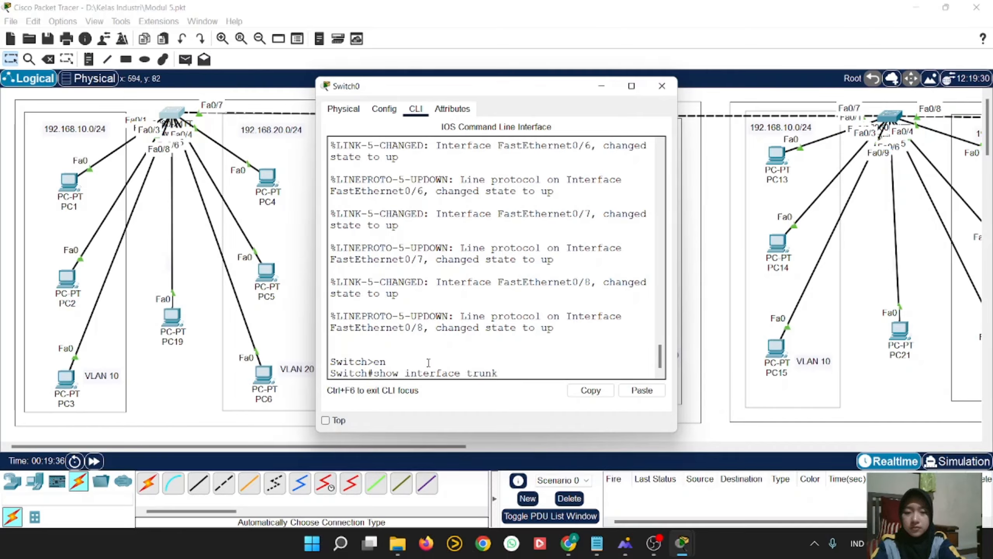
pyautogui.press('Return')
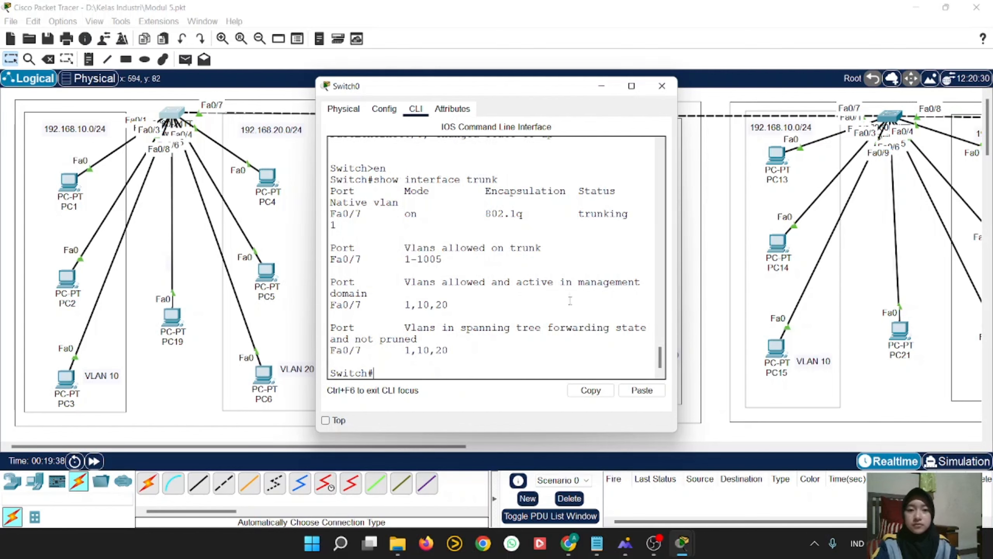
# Widen and reposition Switch0's window to examine the native VLAN column of the trunk table, and minimise the window.
pyautogui.moveTo(678, 294); pyautogui.dragTo(812, 312)
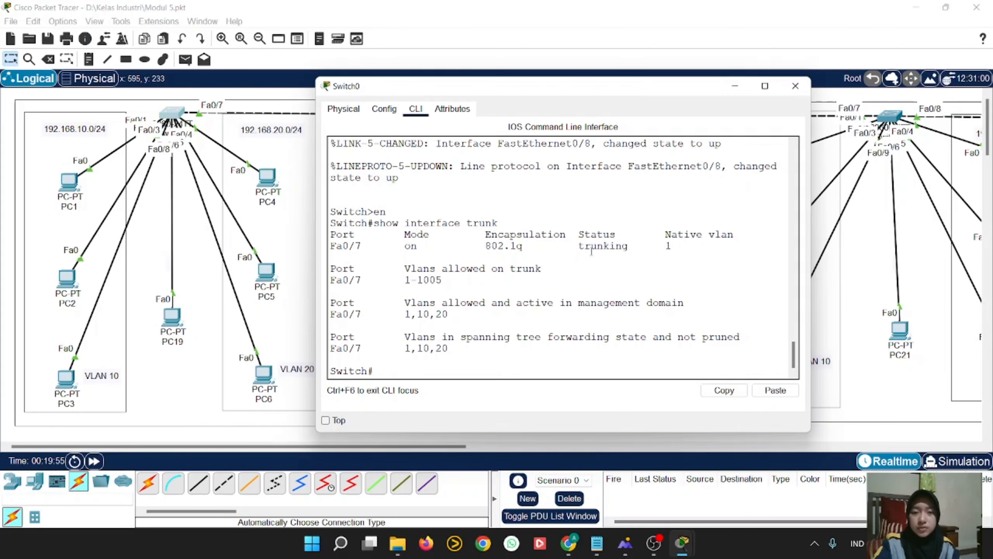
pyautogui.moveTo(575, 92); pyautogui.dragTo(569, 137)
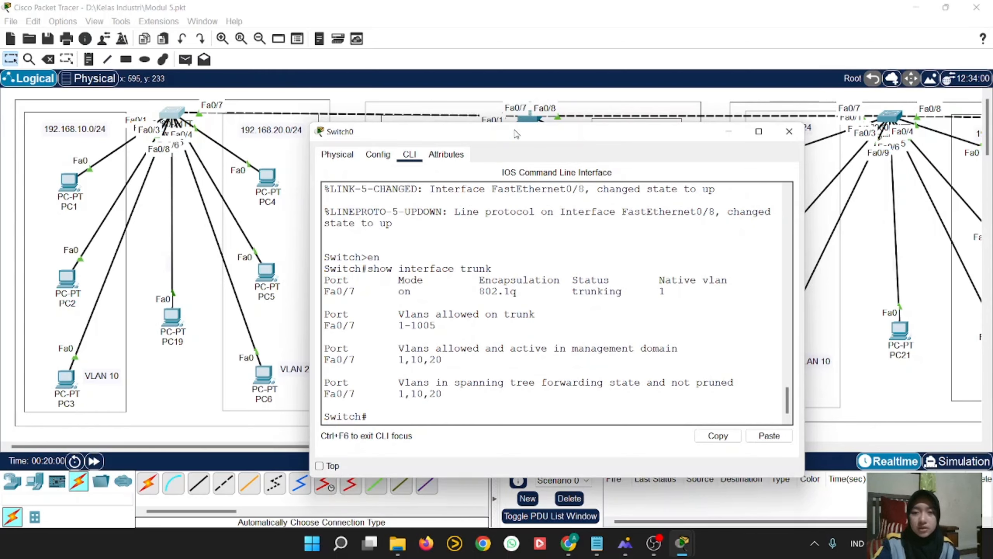
pyautogui.moveTo(515, 134); pyautogui.dragTo(511, 82)
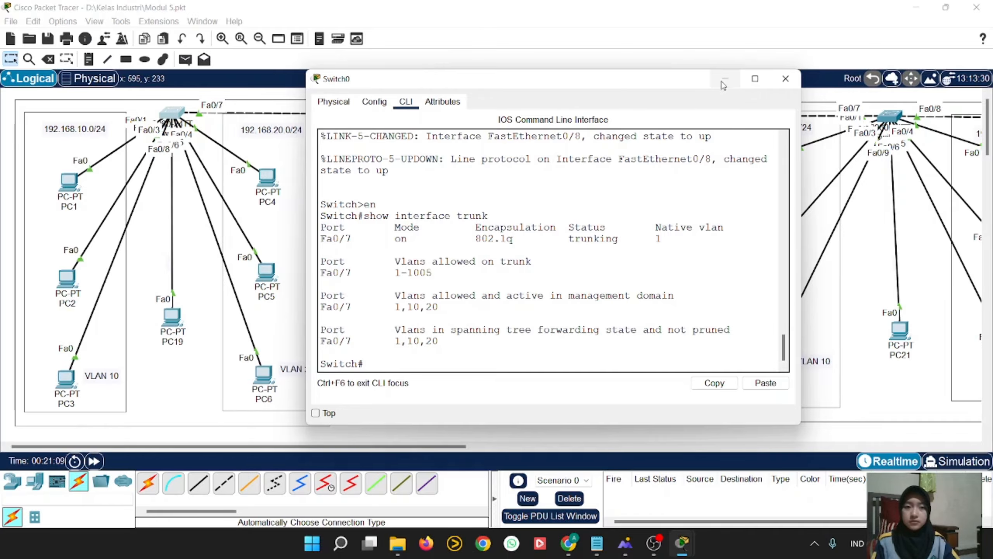
pyautogui.click(723, 80)
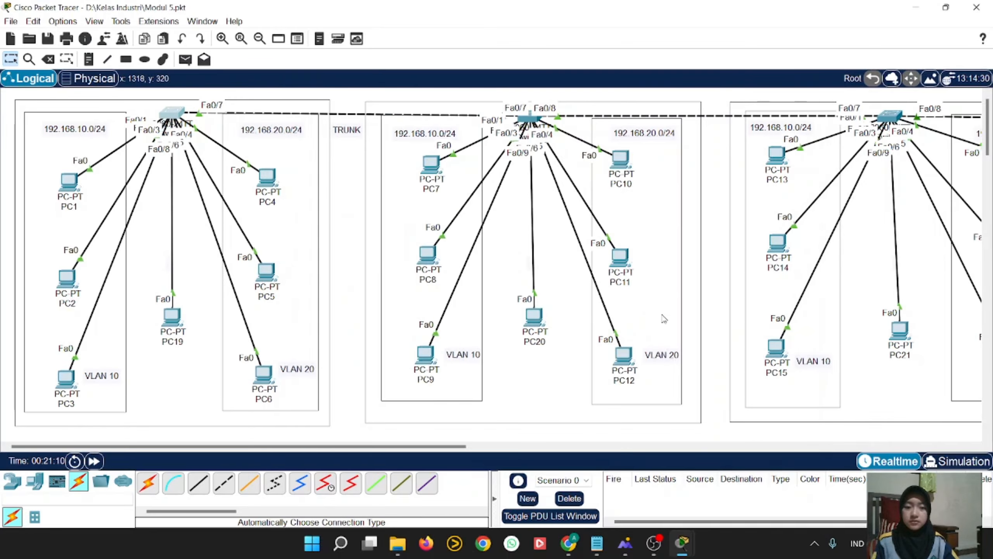
# Switch to simulation mode and add a simple PDU from PC1 to PC7 in the neighbouring VLAN 10 group.
pyautogui.click(959, 463)
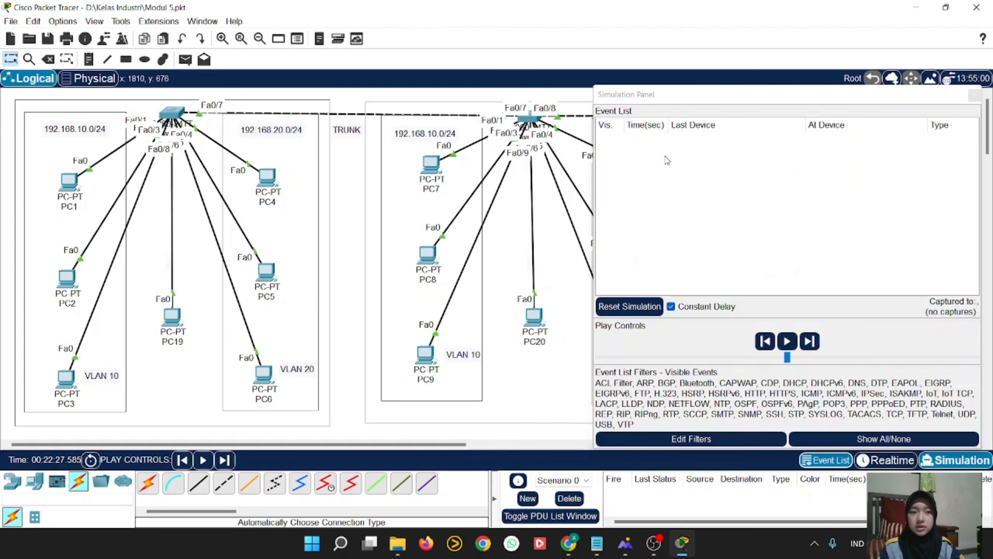
pyautogui.click(185, 59)
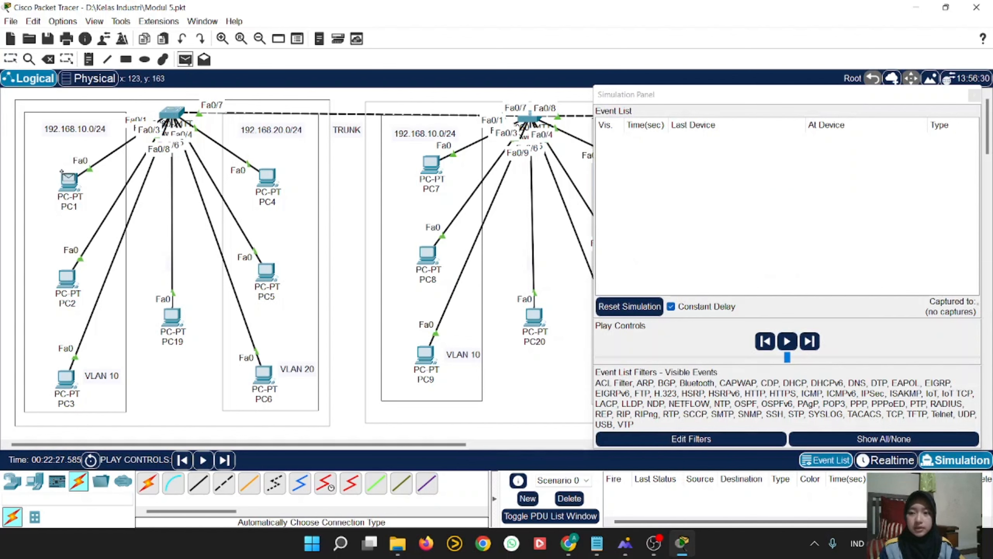
pyautogui.click(77, 174)
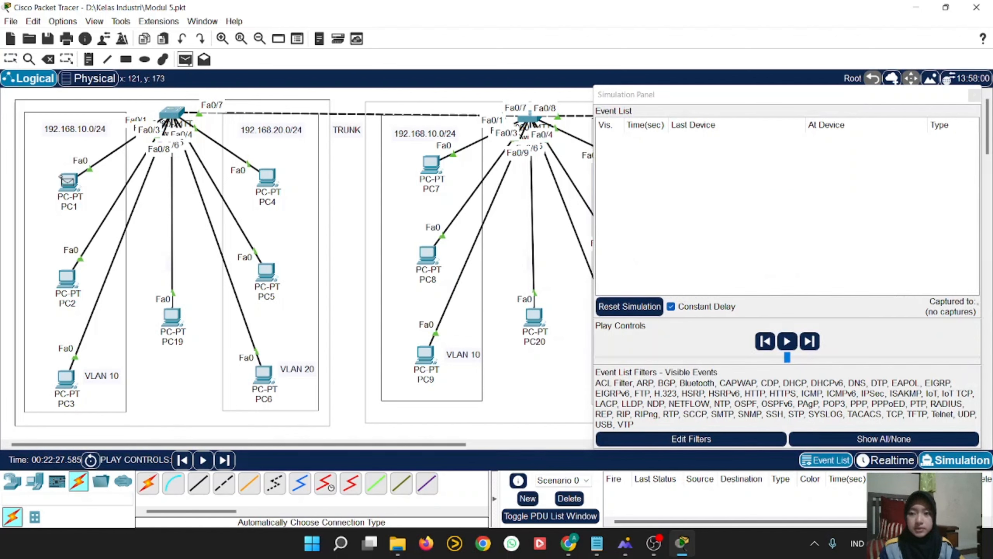
pyautogui.click(431, 166)
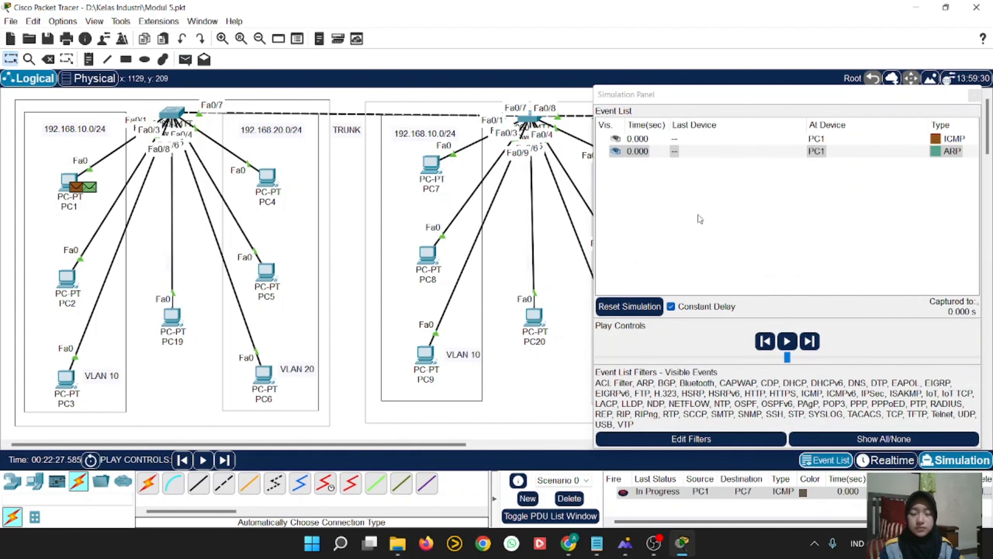
# Advance the PC1 to PC7 simulation until the ARP packet reaches Switch1, and examine its Layer 2 header in the PDU information.
pyautogui.click(224, 460)
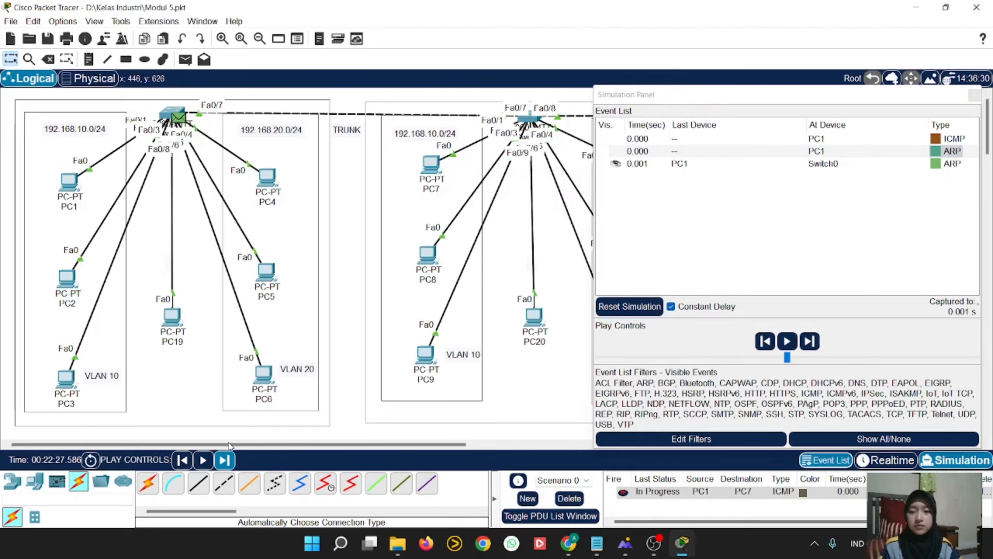
pyautogui.click(225, 460)
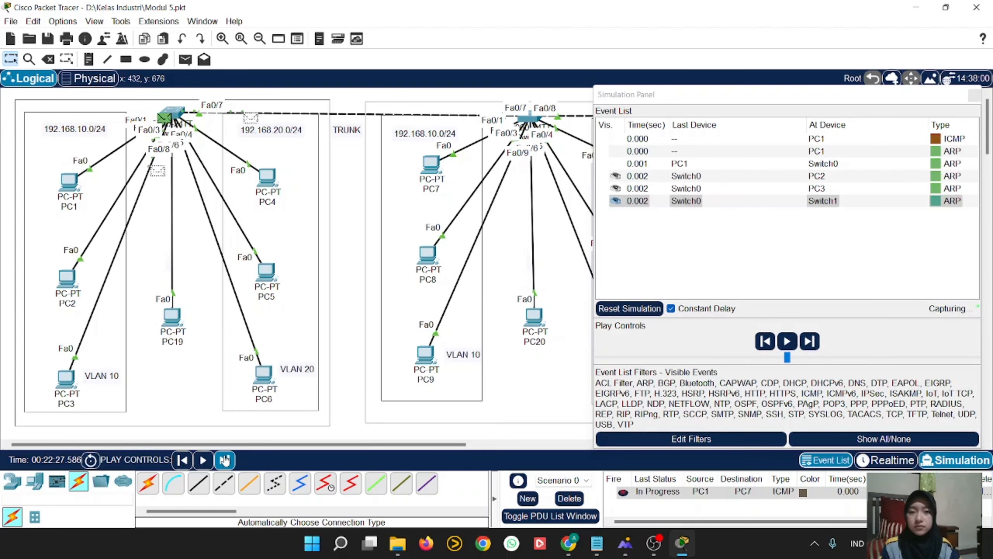
pyautogui.click(956, 202)
pyautogui.click(317, 264)
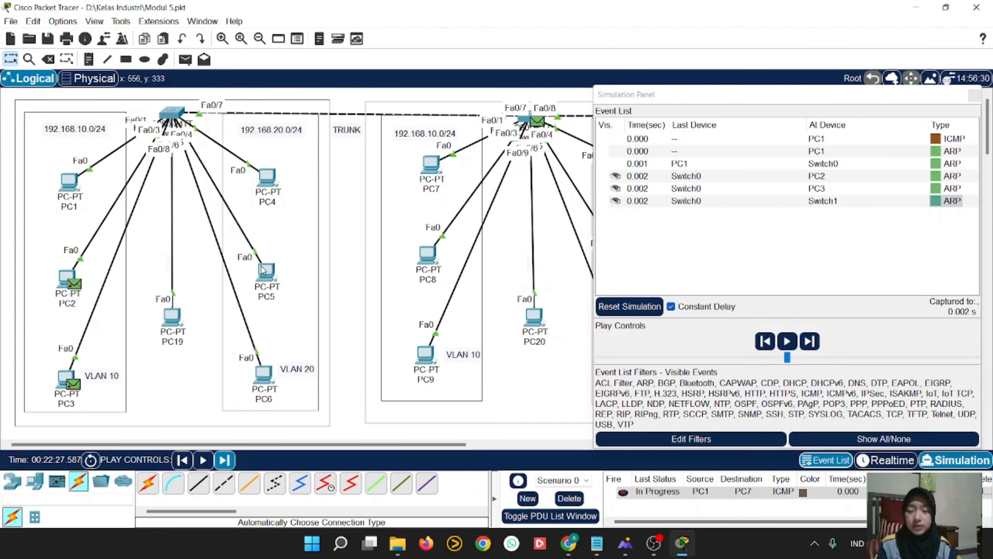
pyautogui.click(938, 200)
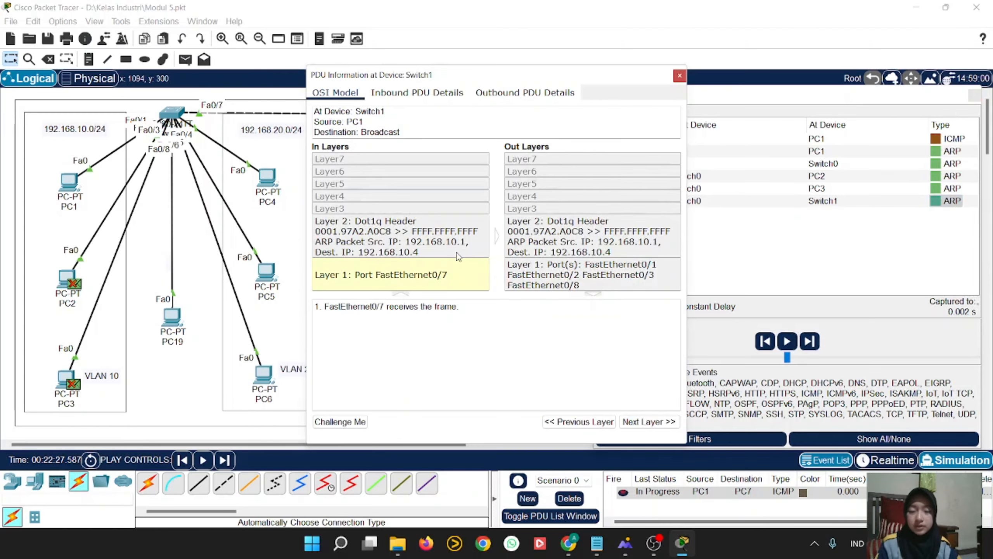
pyautogui.click(679, 75)
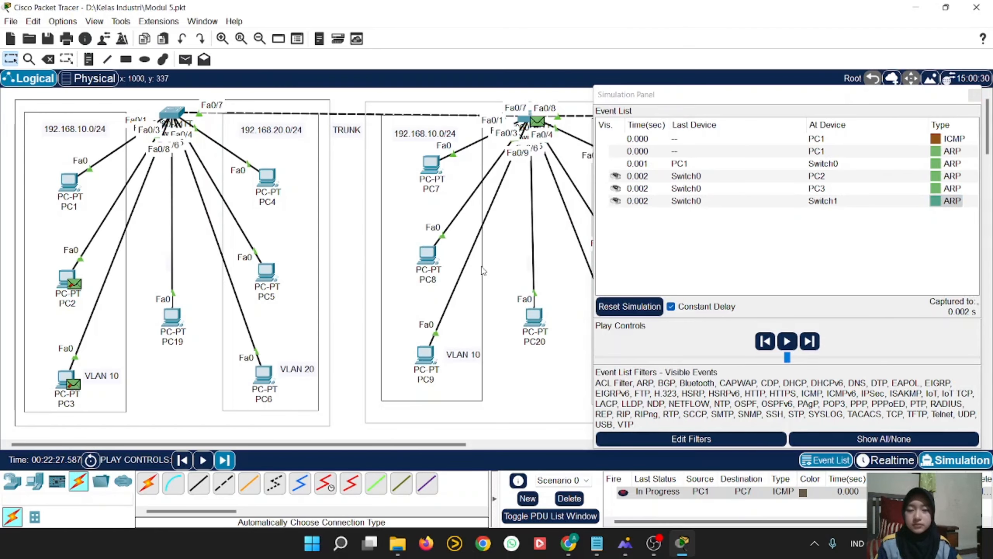
# Delete the PC1 to PC7 PDU scenario and add a simple PDU from PC19 to PC20.
pyautogui.click(569, 498)
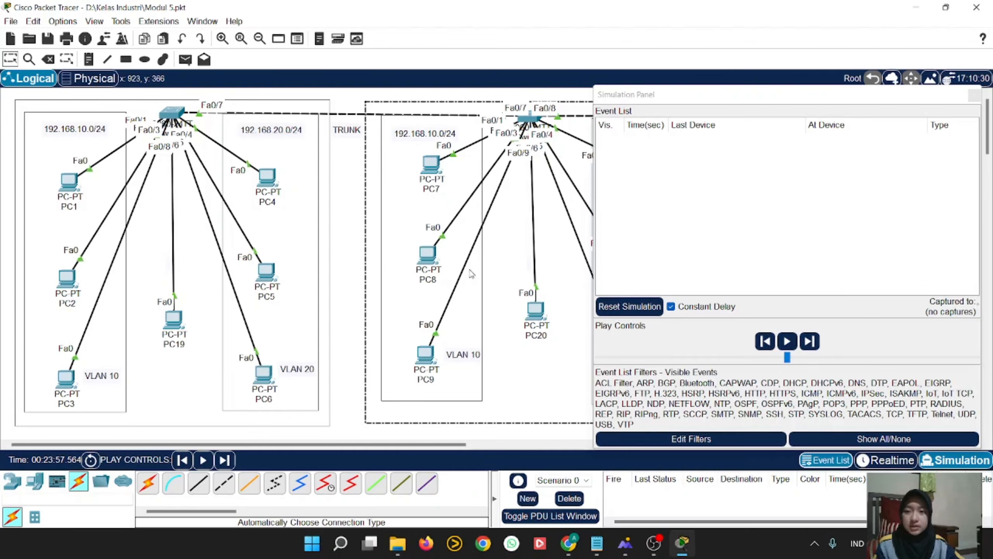
pyautogui.click(185, 59)
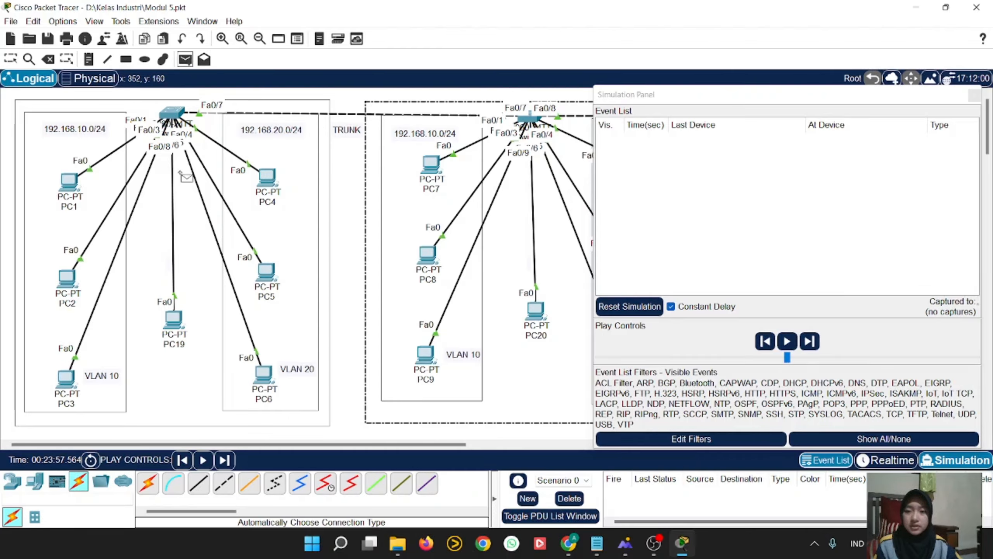
pyautogui.click(174, 318)
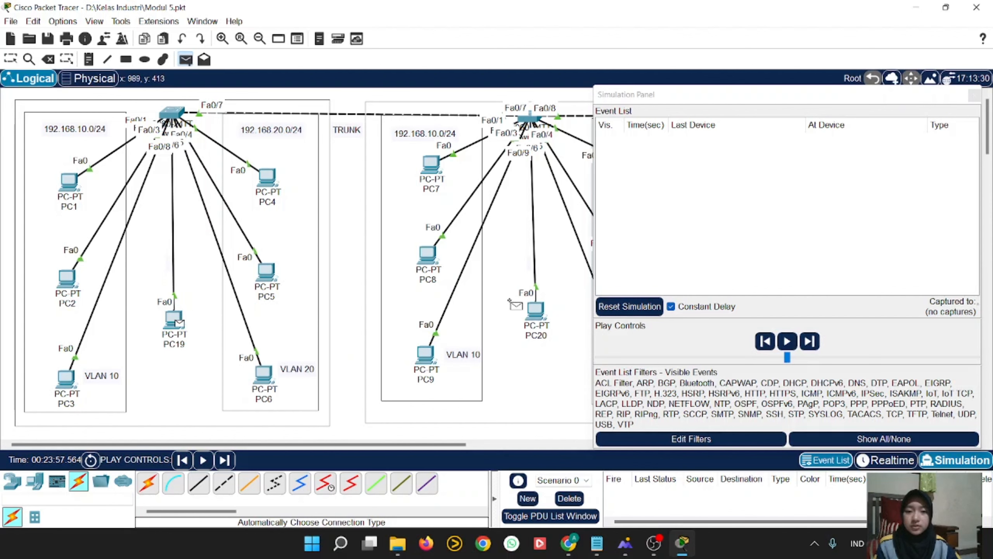
pyautogui.click(533, 309)
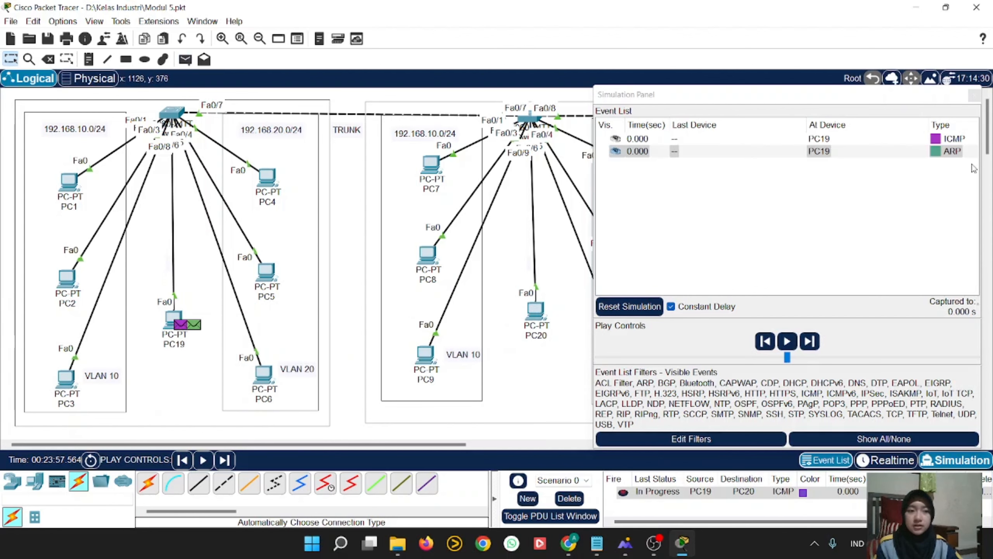
# Advance the PC19 to PC20 simulation until the ARP packet reaches Switch1, and examine its Layer 2 header in the PDU information.
pyautogui.click(225, 460)
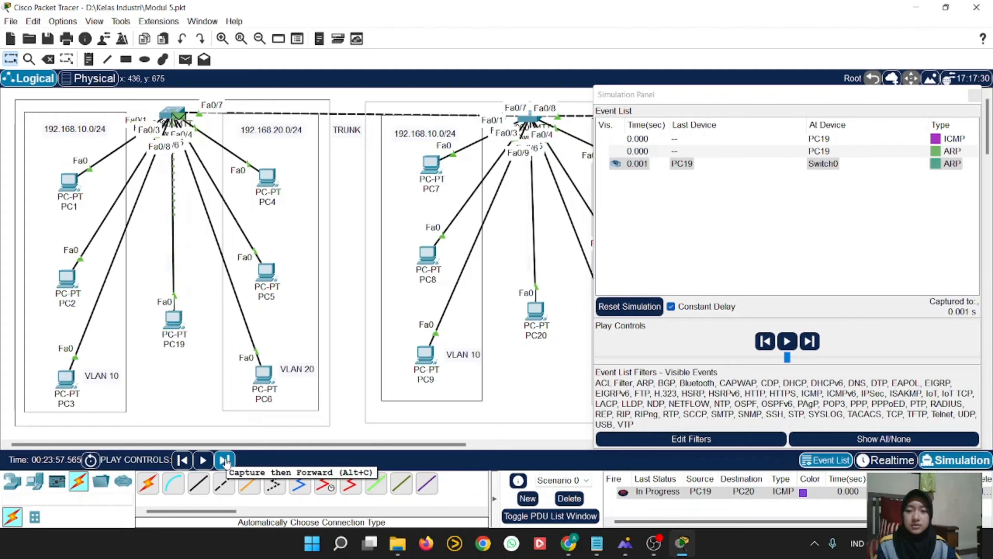
pyautogui.click(225, 460)
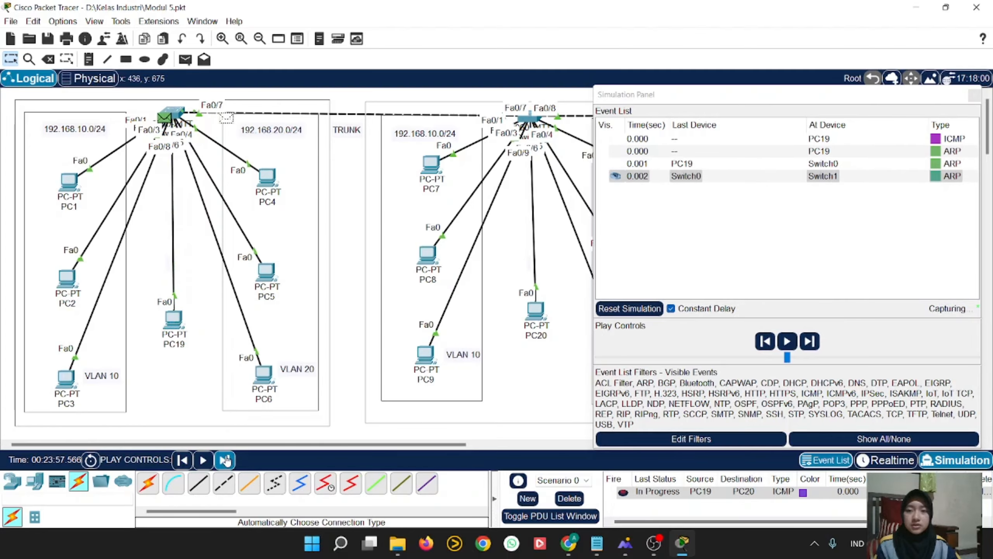
pyautogui.click(947, 178)
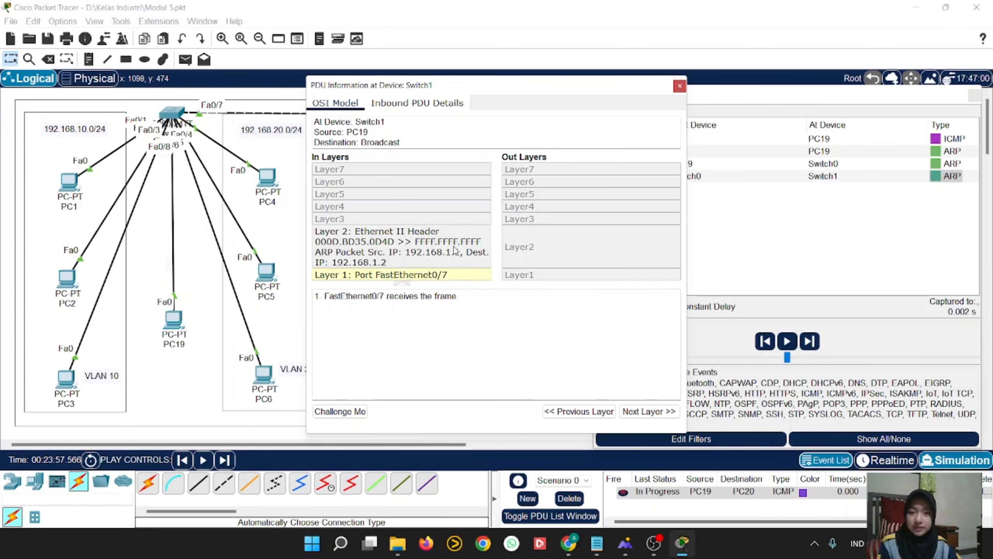
pyautogui.click(679, 87)
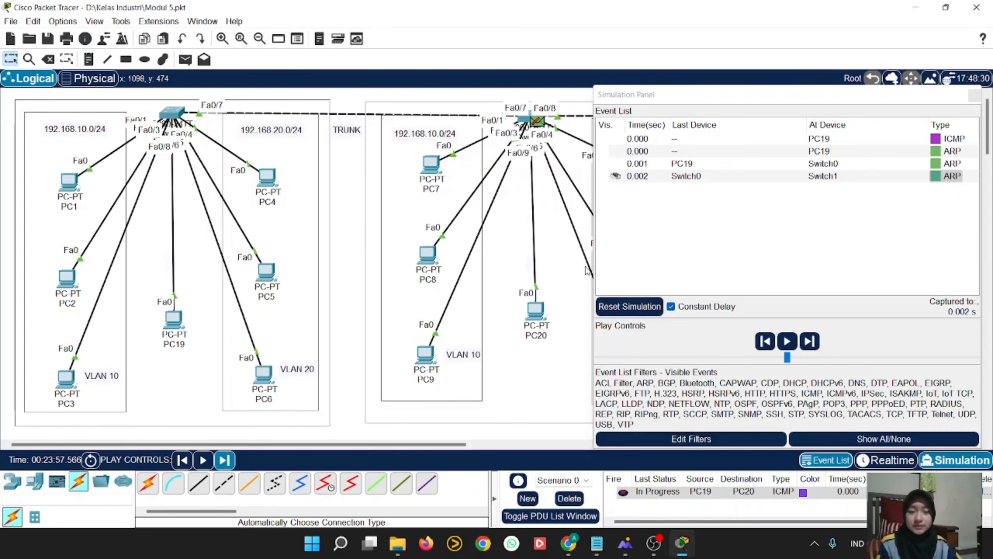
# Close the simulation panel and delete the PC19 to PC20 PDU scenario.
pyautogui.click(975, 96)
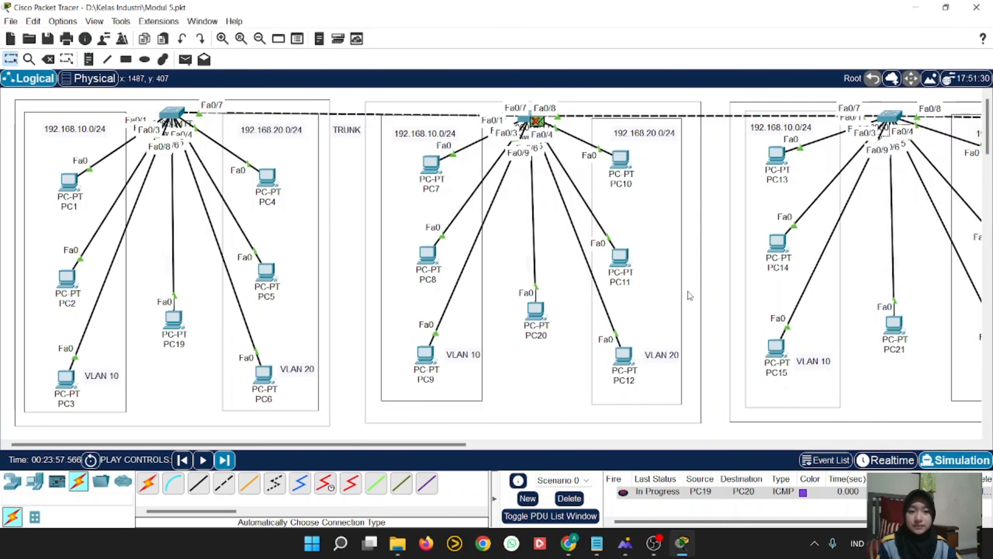
pyautogui.click(569, 499)
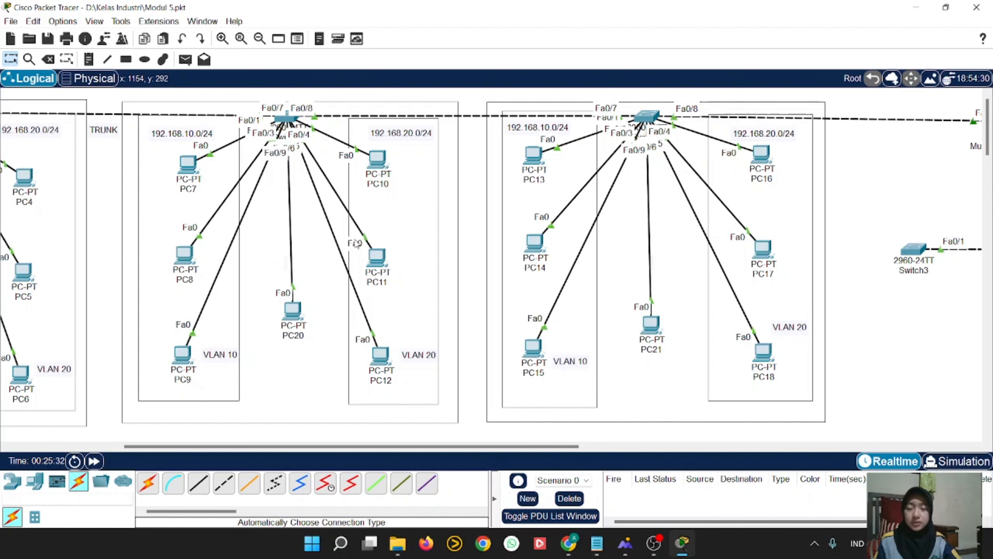
# Open Switch1's command line, enter global configuration mode with en and conf t, and move the window clear of the topology.
pyautogui.click(287, 119)
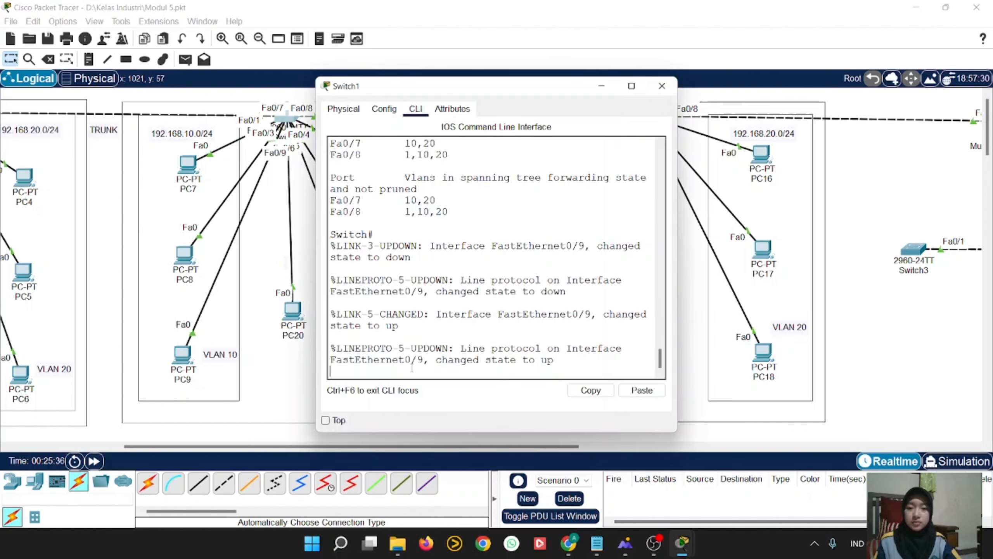
pyautogui.press('Return')
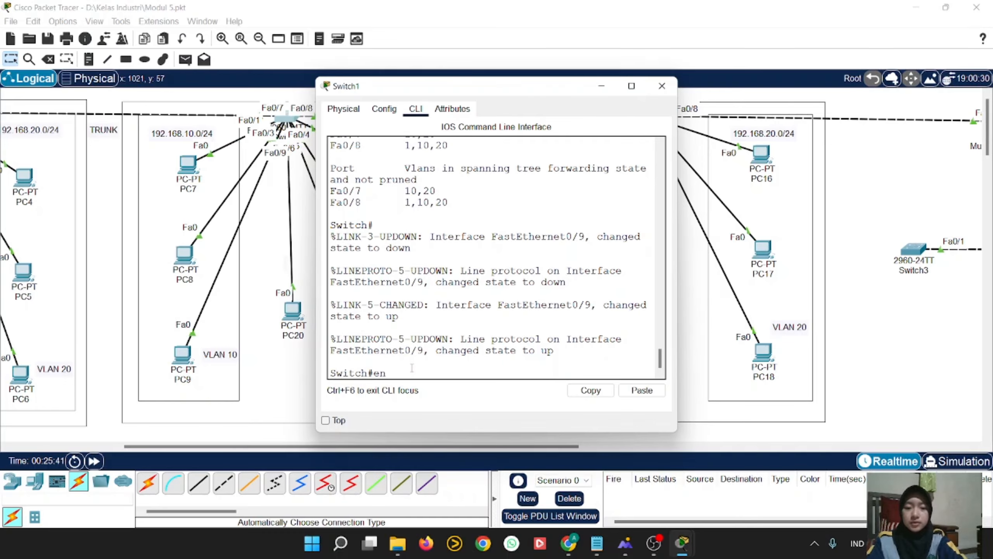
pyautogui.write('en')
pyautogui.press('Return')
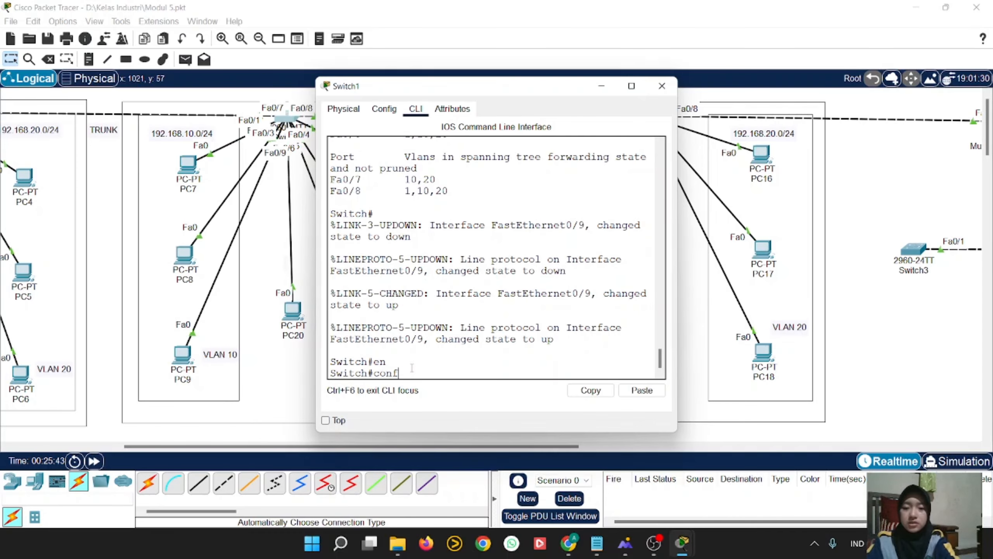
pyautogui.press('Return')
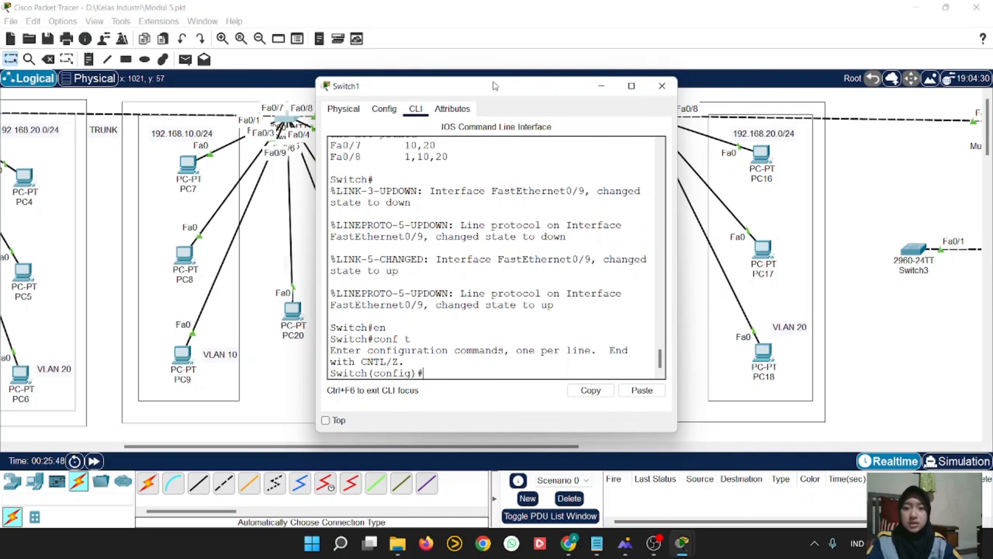
pyautogui.moveTo(495, 86); pyautogui.dragTo(483, 136)
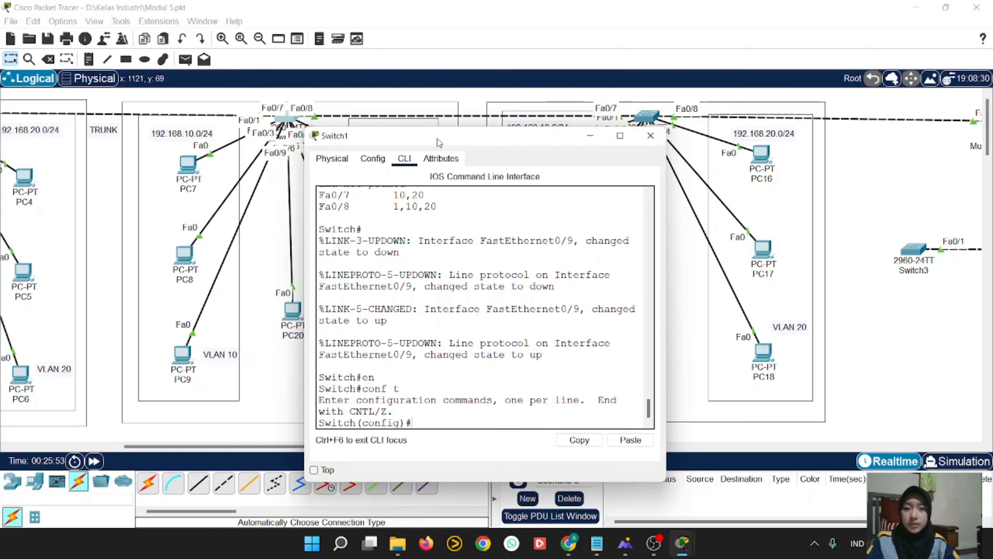
pyautogui.moveTo(438, 137); pyautogui.dragTo(444, 60)
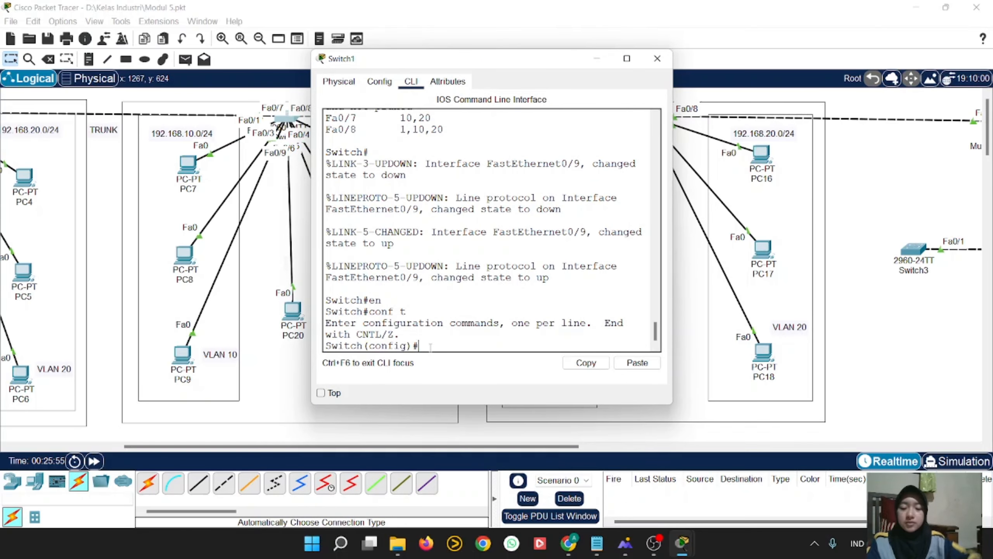
# Set the native VLAN on Switch1's interface fa0/8 with switchport trunk native vlan 10, and exit interface configuration mode.
pyautogui.write('nterface fa0/')
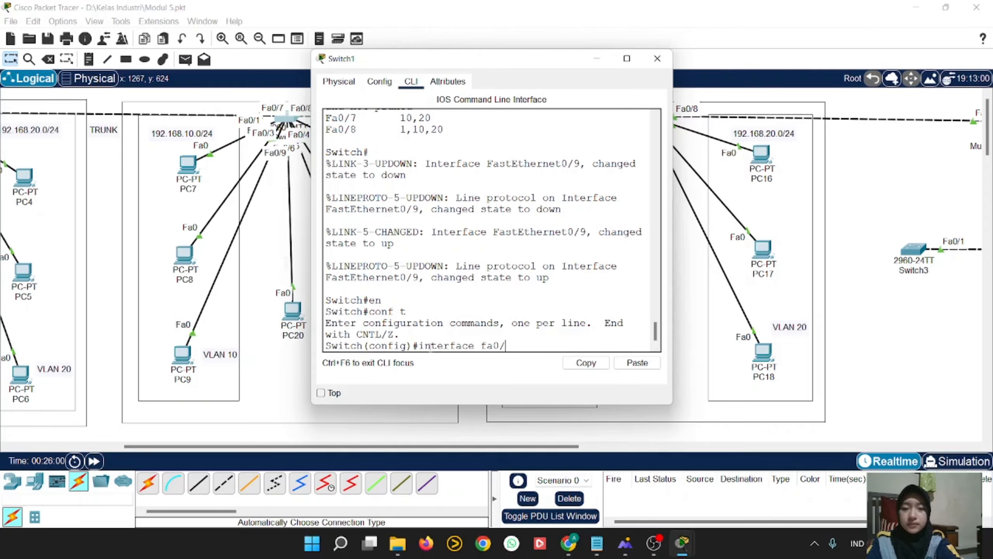
pyautogui.write('8')
pyautogui.press('Return')
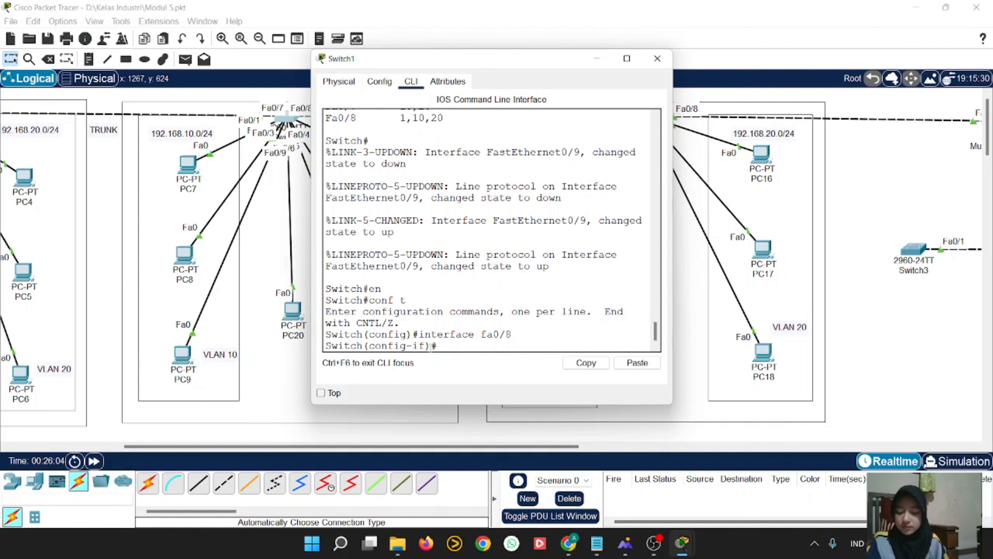
pyautogui.write('s')
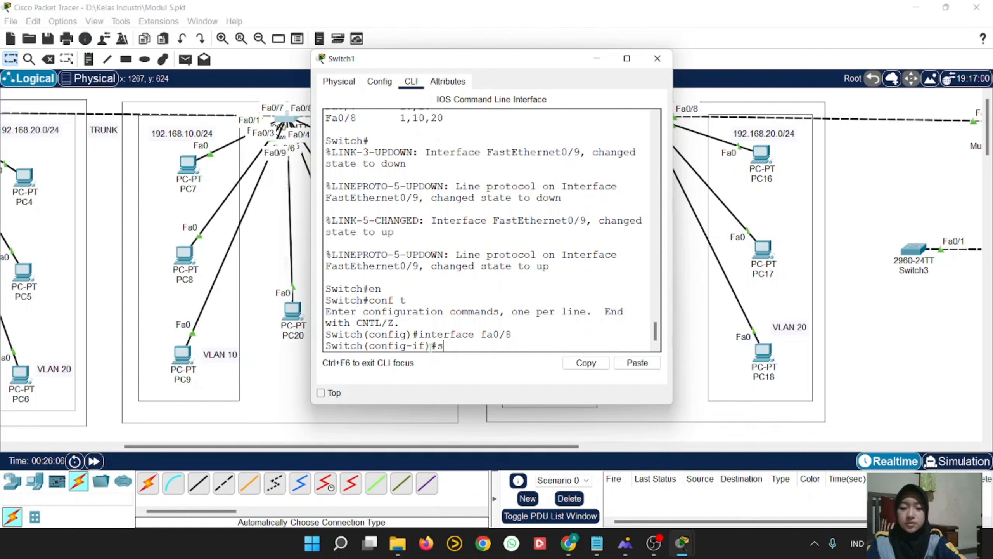
pyautogui.write('wittc')
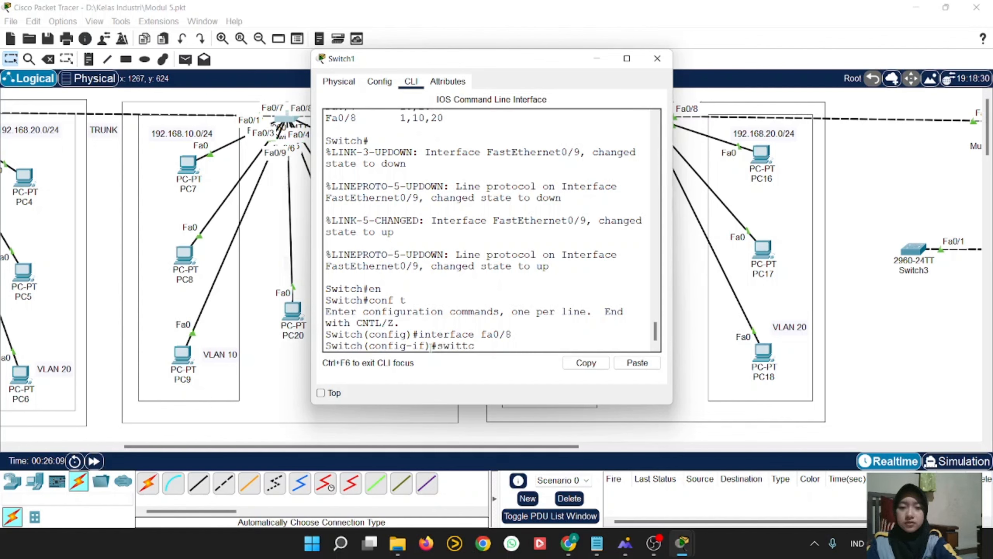
pyautogui.press('BackSpace')
pyautogui.press('BackSpace')
pyautogui.press('BackSpace')
pyautogui.press('BackSpace')
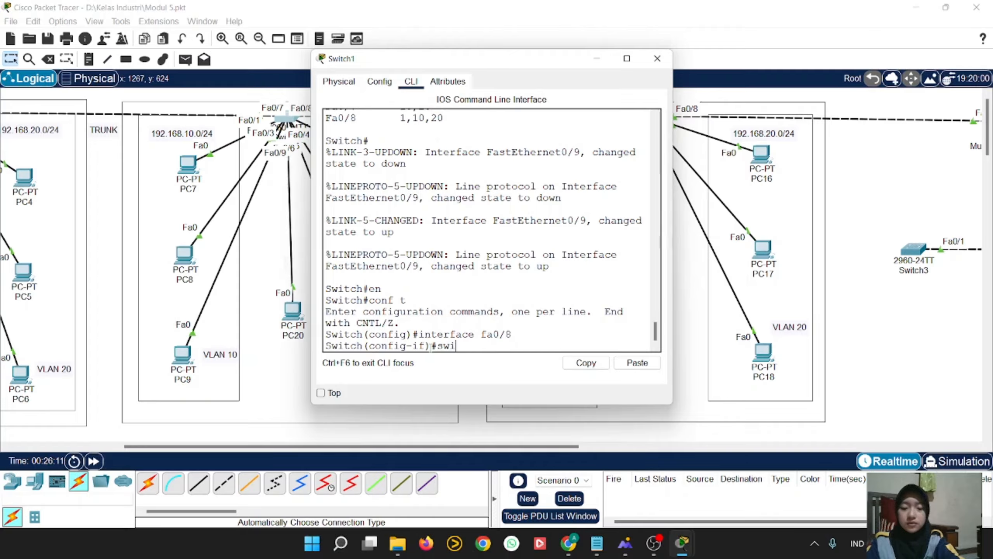
pyautogui.write('tchp')
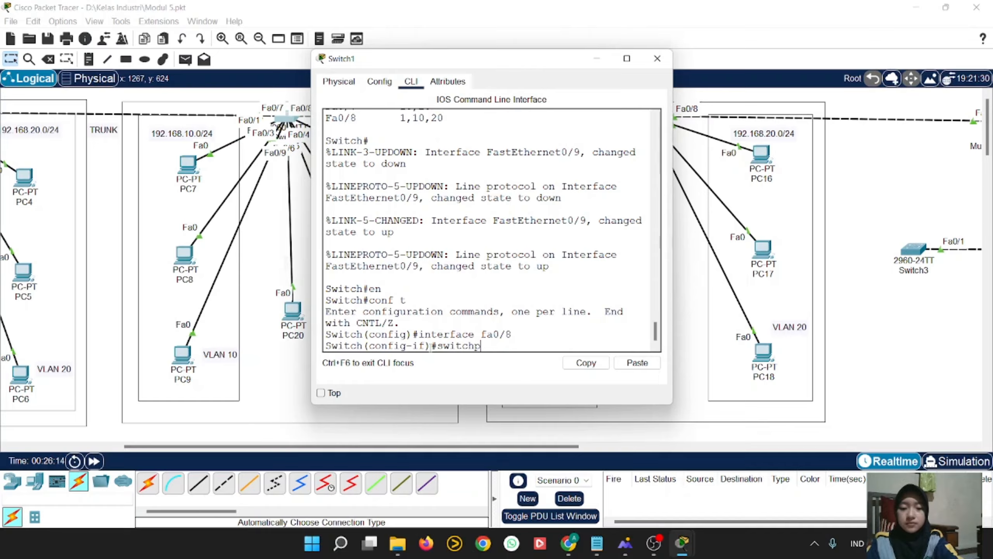
pyautogui.write('ort trunk native')
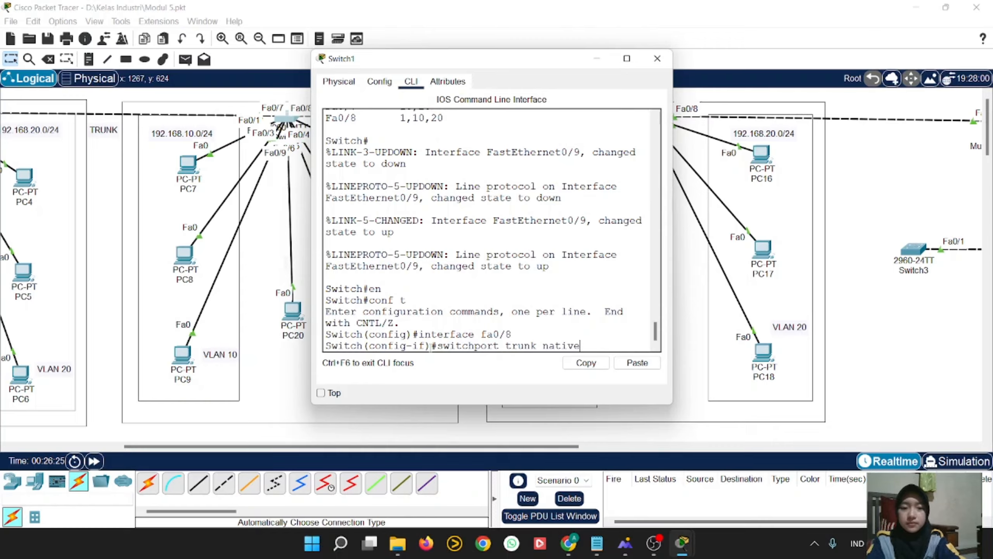
pyautogui.write('la')
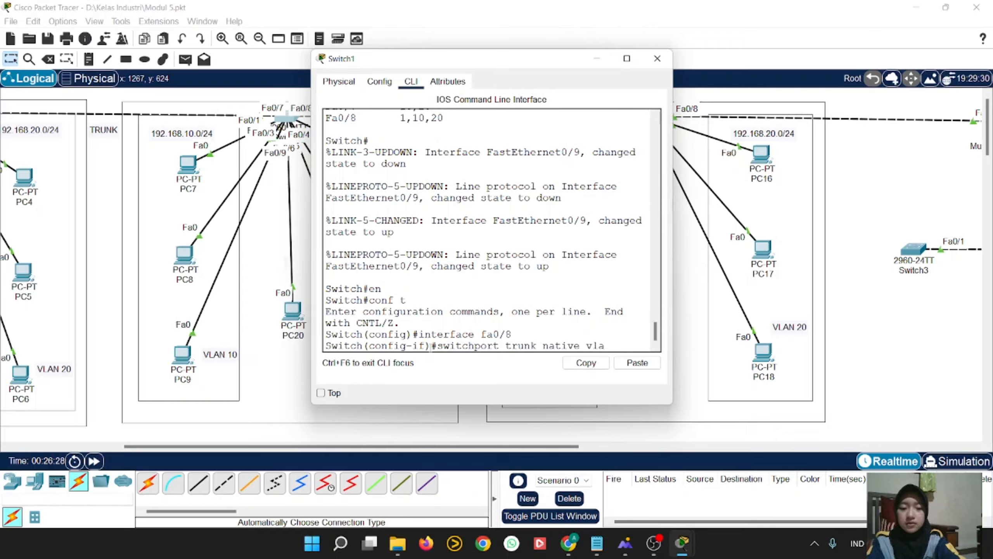
pyautogui.write('n 10')
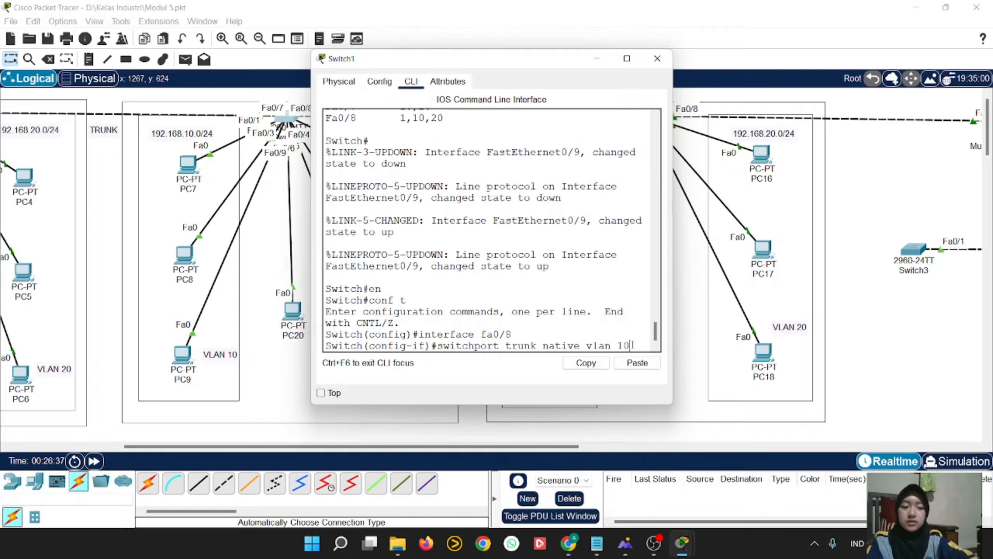
pyautogui.press('Return')
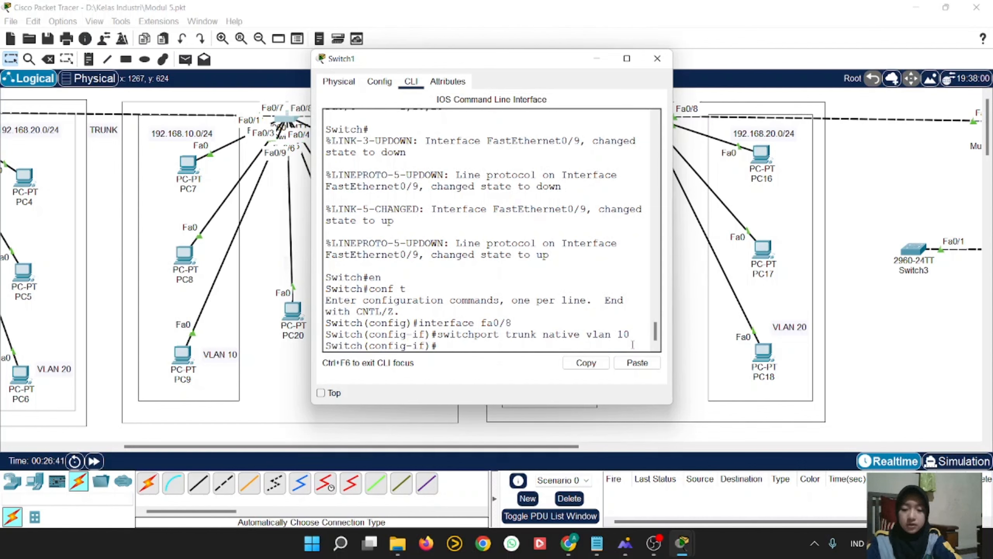
pyautogui.write('exit')
pyautogui.press('Return')
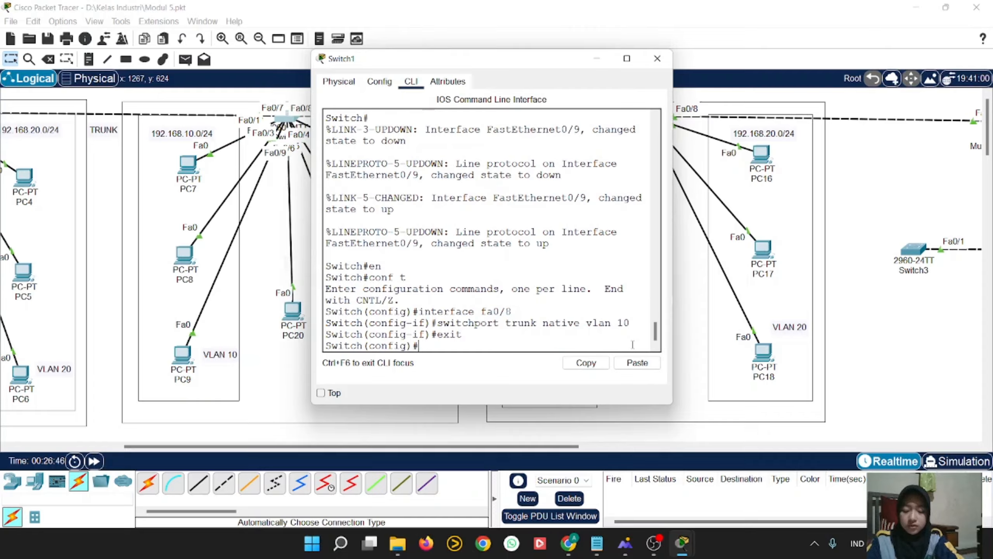
# Check Switch1's trunk ports and native VLANs with do show interface trunk, widening the window to read the table, and close the window.
pyautogui.write('do sh')
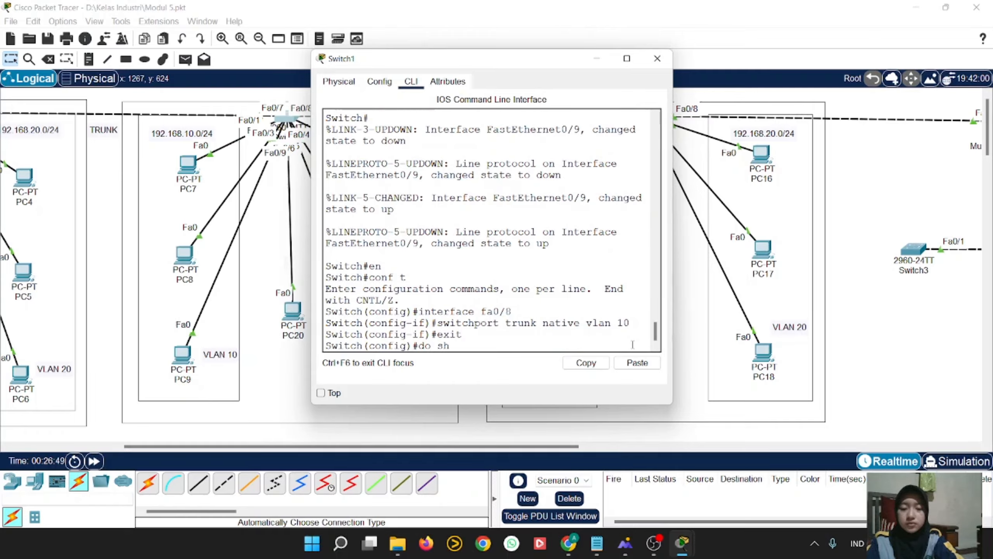
pyautogui.write('ow inter')
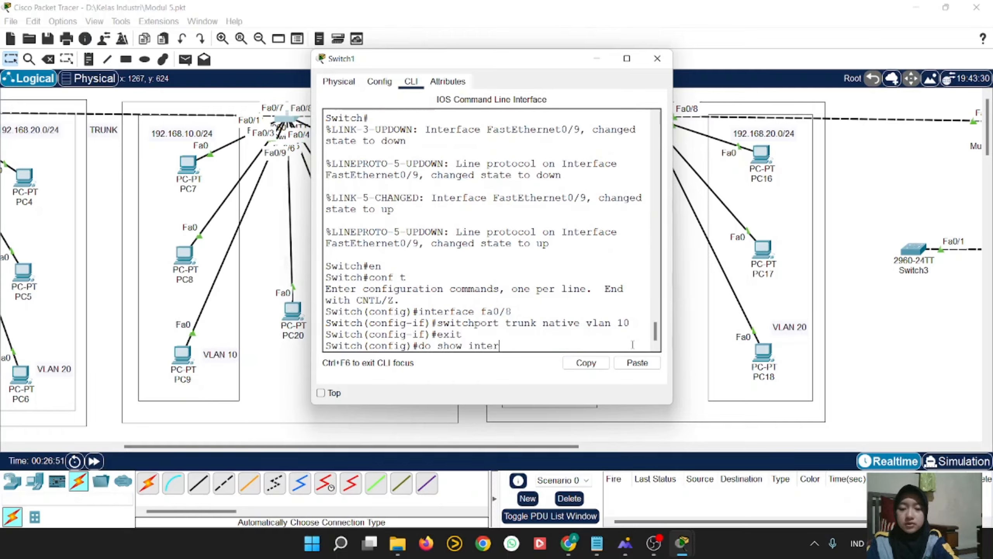
pyautogui.write('facey')
pyautogui.press('BackSpace')
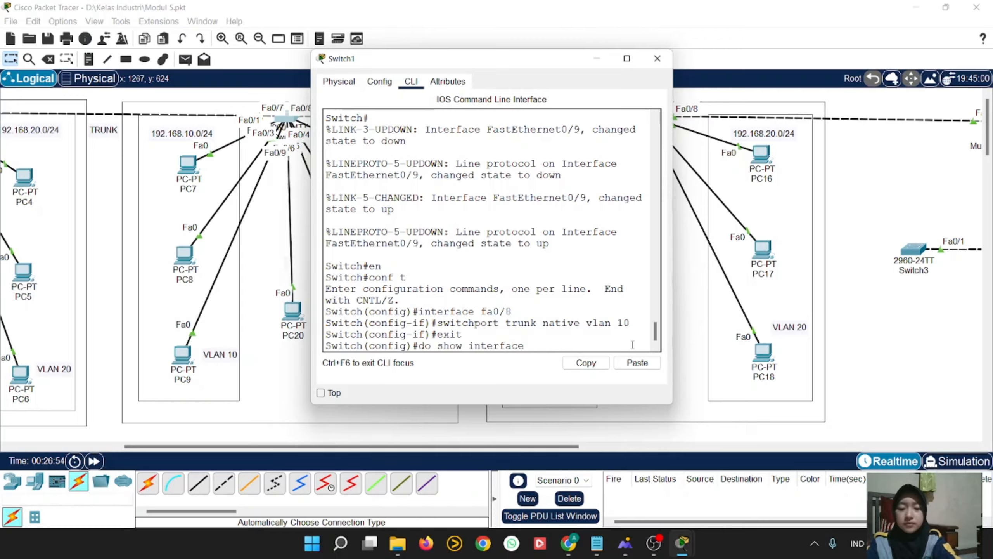
pyautogui.write('trunk')
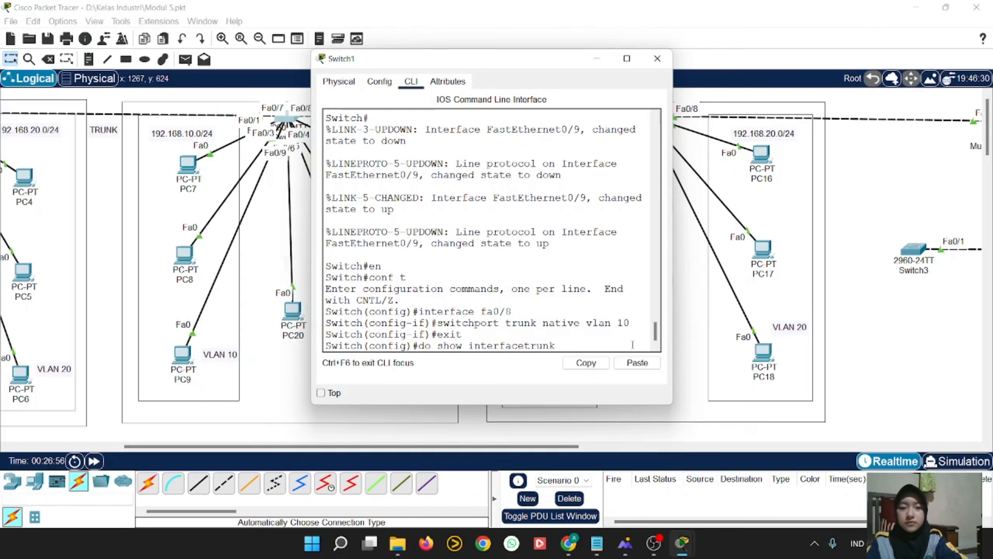
pyautogui.press('Left')
pyautogui.press('Left')
pyautogui.press('Left')
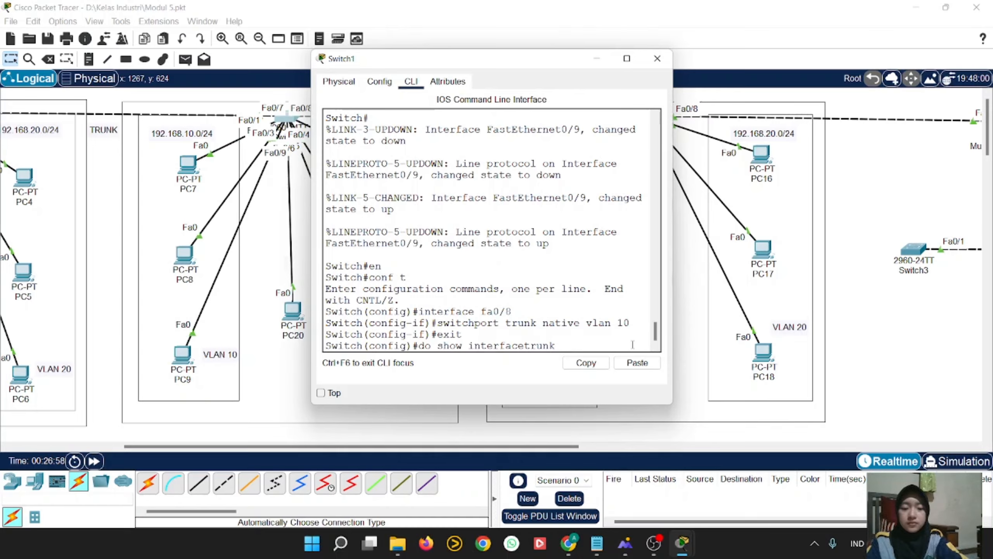
pyautogui.press('Right')
pyautogui.press('Return')
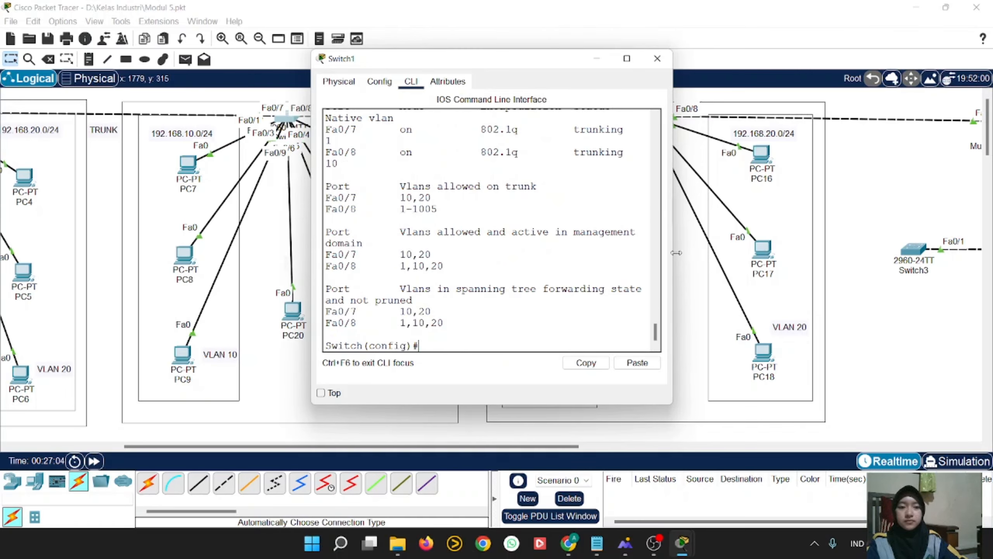
pyautogui.moveTo(673, 253); pyautogui.dragTo(815, 267)
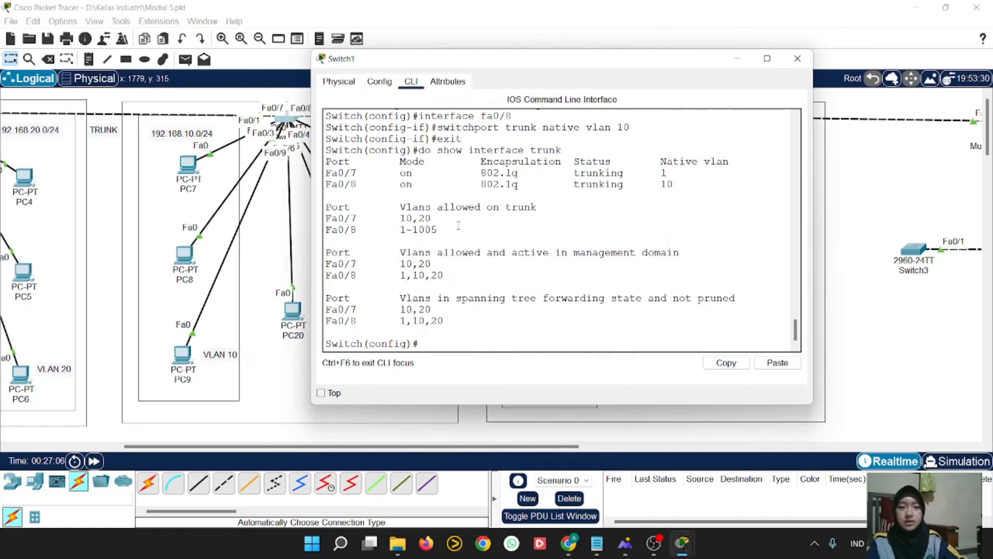
pyautogui.click(805, 59)
# Open Switch2's command line and enter global configuration mode with en and conf t.
pyautogui.click(650, 119)
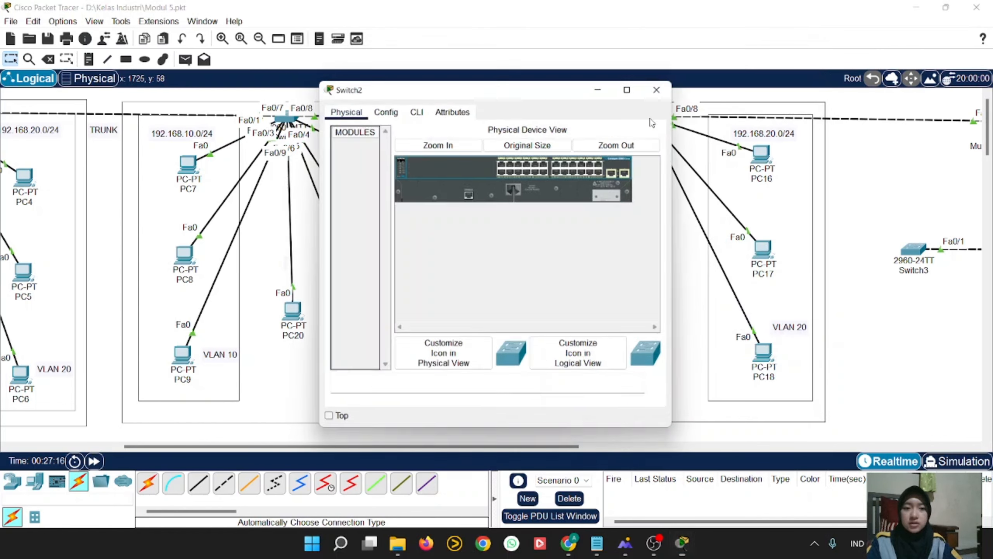
pyautogui.click(415, 109)
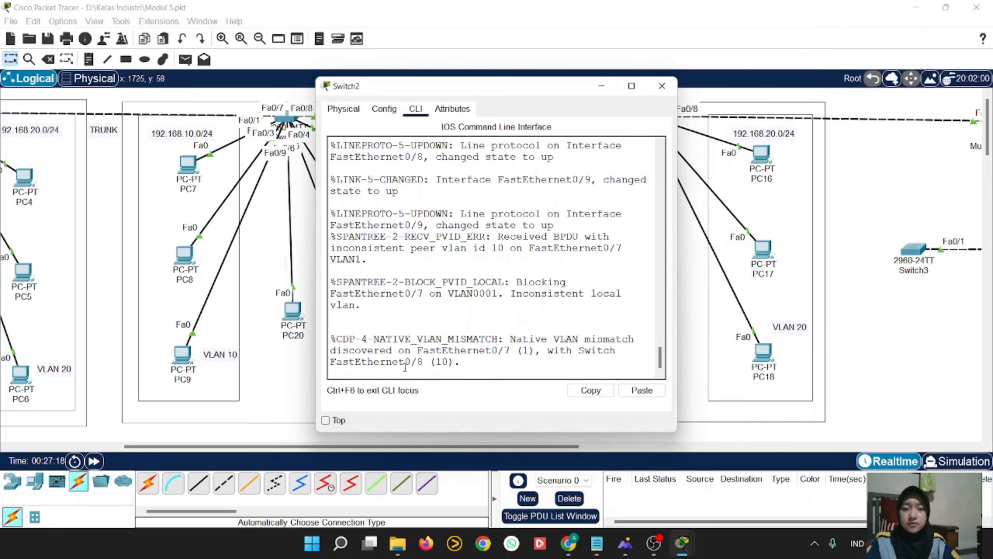
pyautogui.press('Return')
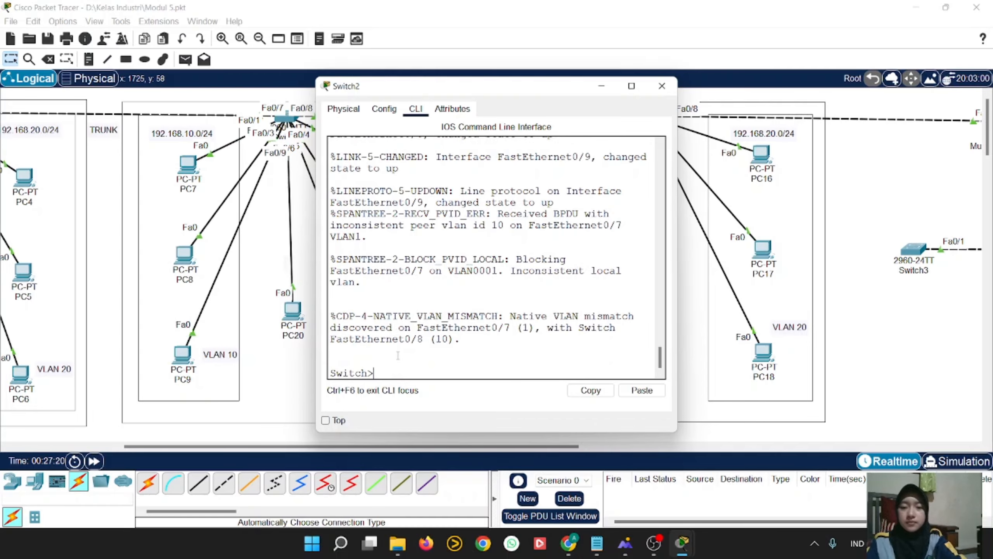
pyautogui.write('en')
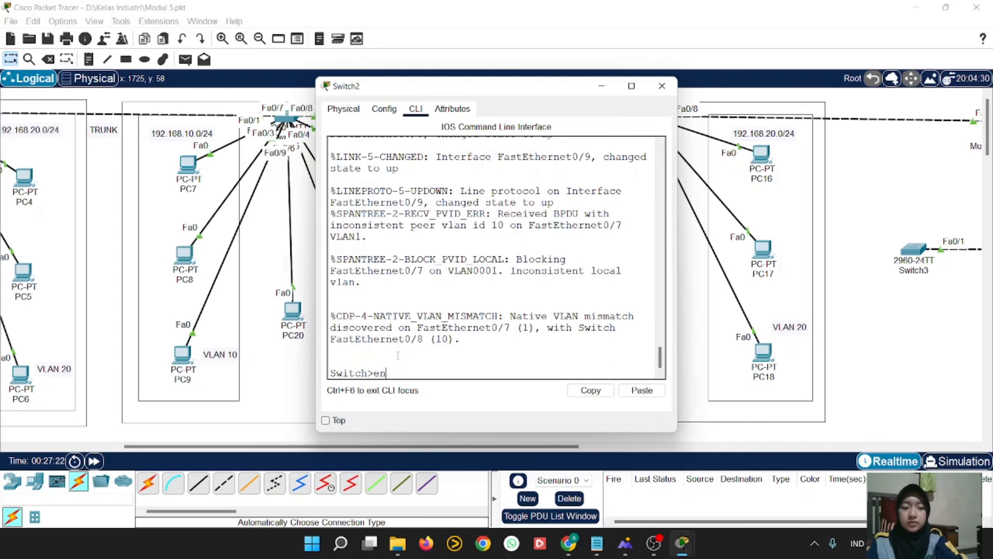
pyautogui.press('Return')
pyautogui.write('conf t')
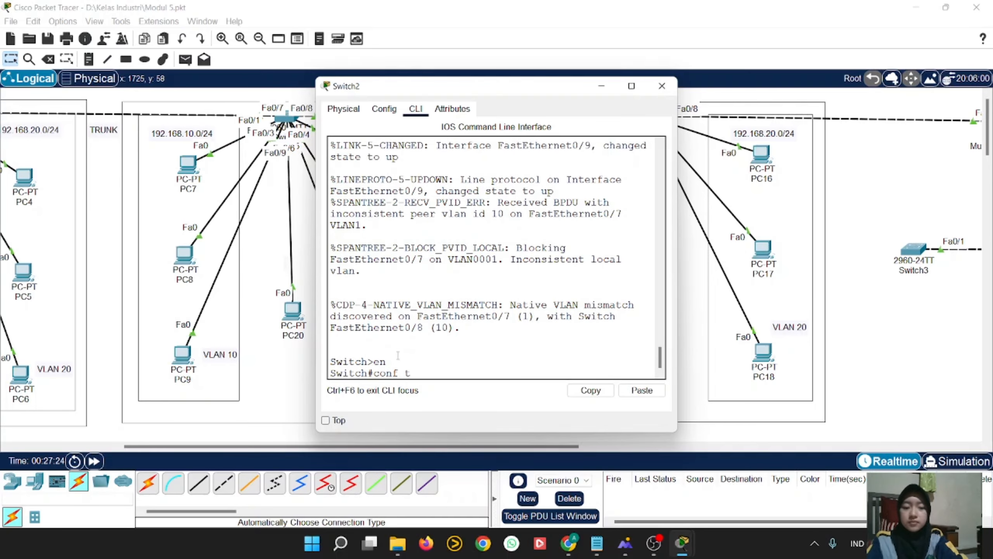
pyautogui.press('Return')
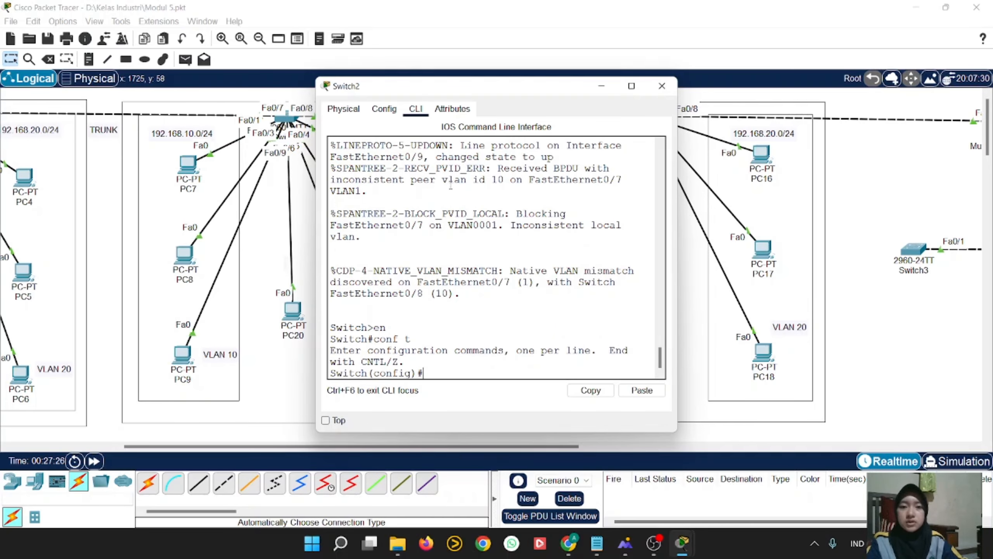
pyautogui.moveTo(483, 89); pyautogui.dragTo(481, 142)
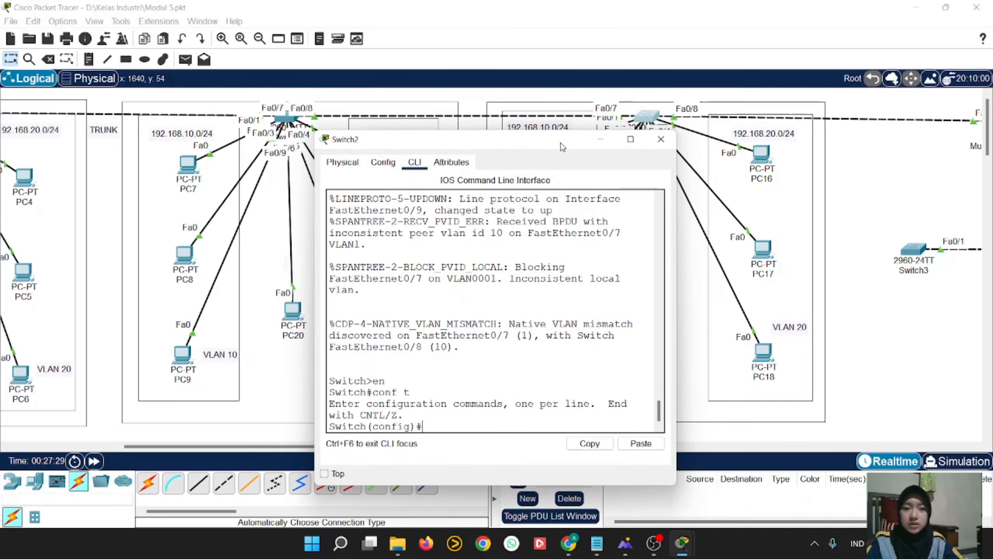
pyautogui.moveTo(563, 148); pyautogui.dragTo(569, 83)
# Enter interface configuration mode for fa0/7 on Switch2.
pyautogui.write('in')
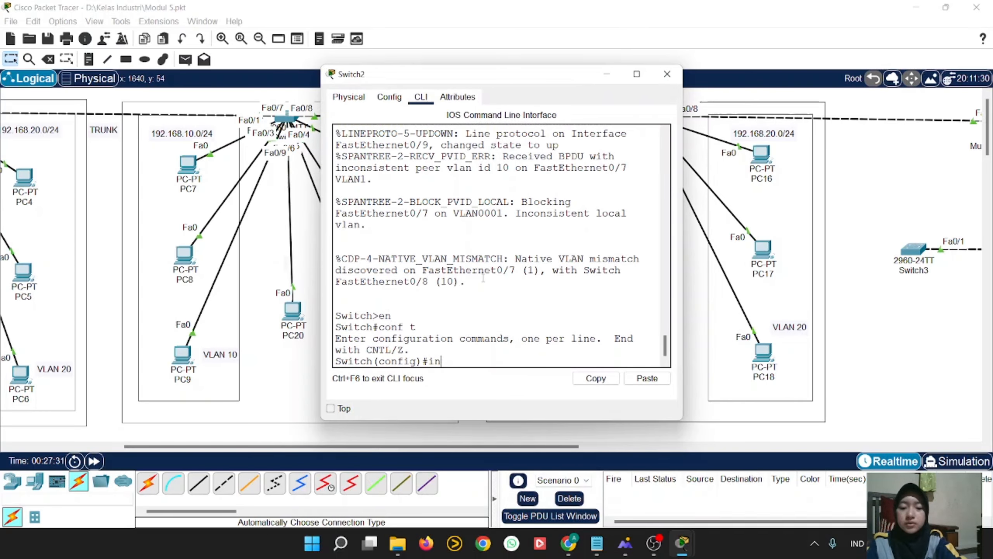
pyautogui.write('terface')
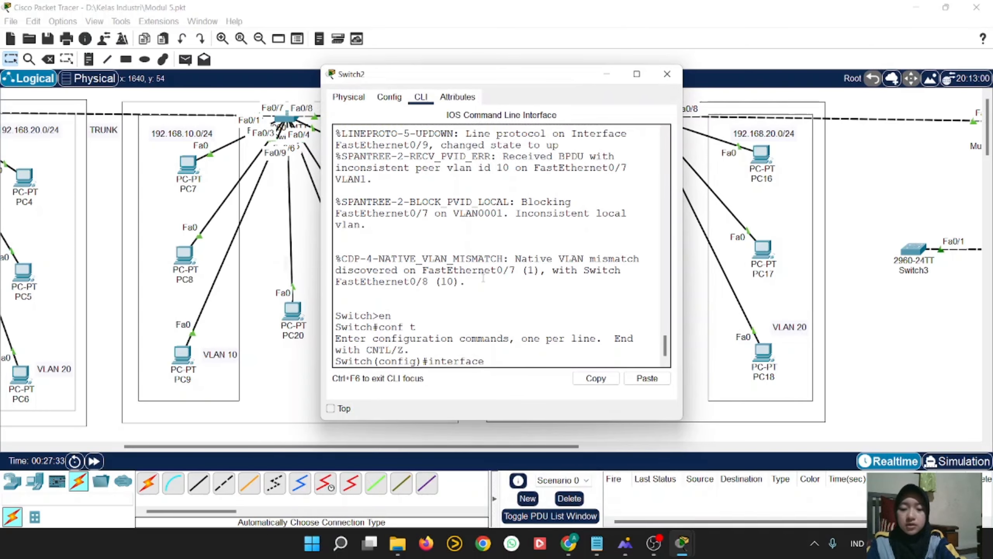
pyautogui.write(' fa0/7')
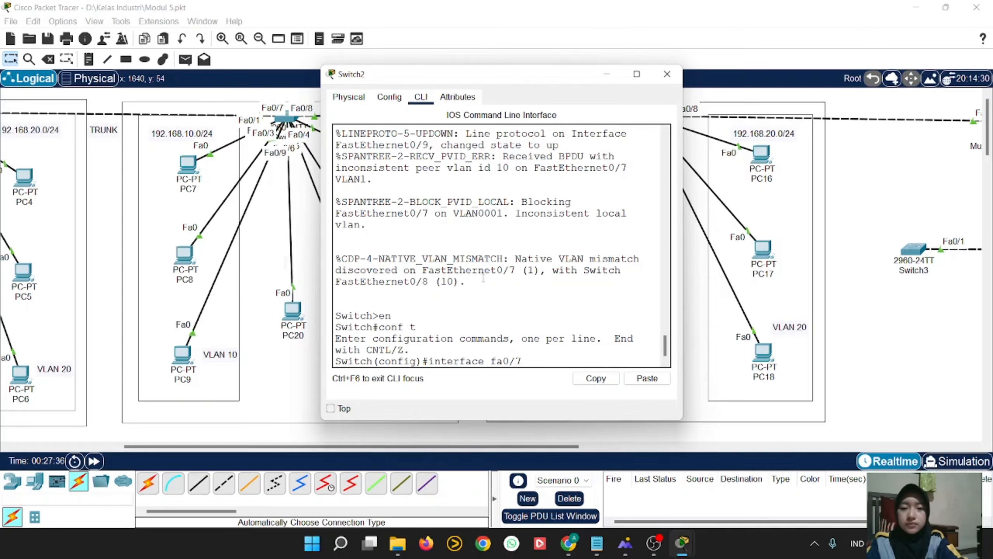
pyautogui.press('Return')
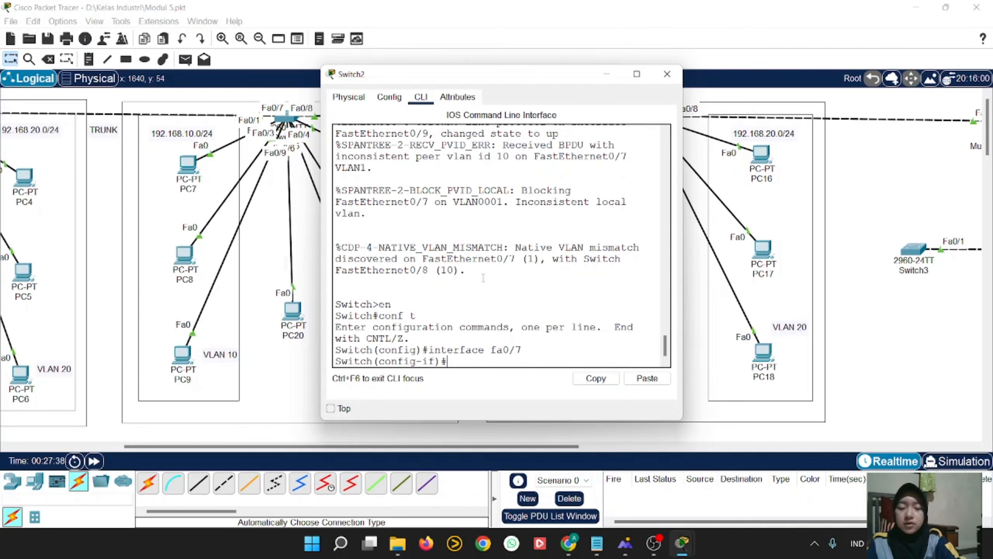
# Try to set the native VLAN of Switch2's fa0/7 with switchport native vlan 10.
pyautogui.write('swit')
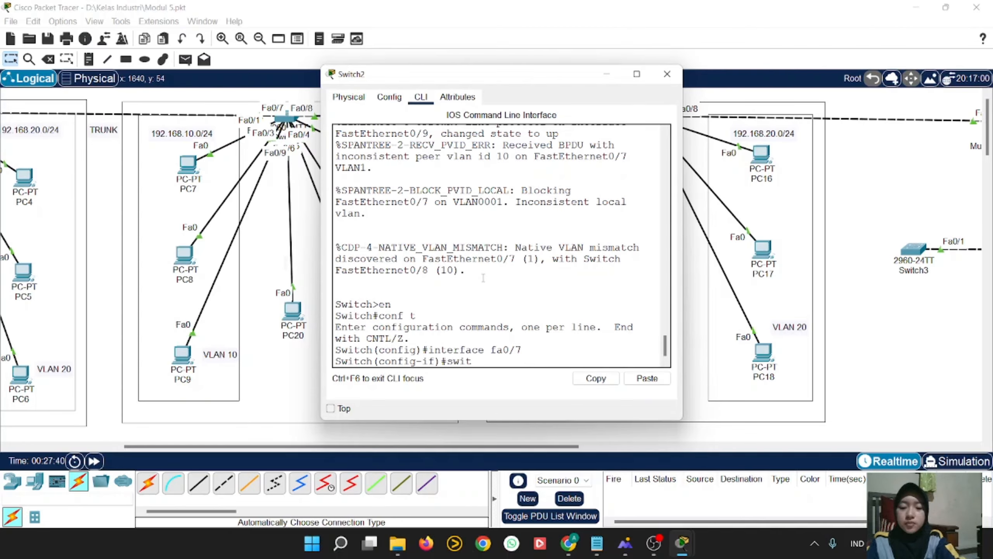
pyautogui.write('chport ')
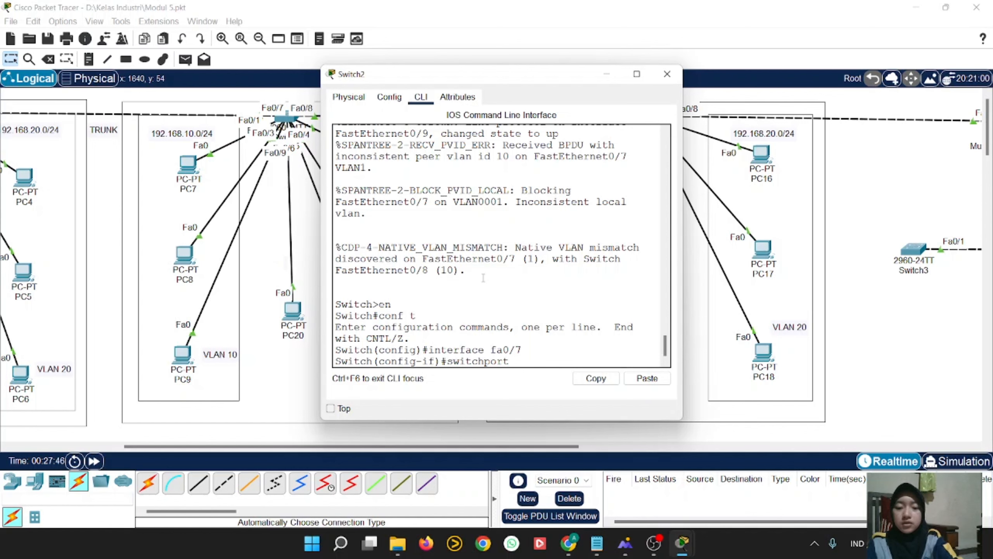
pyautogui.write('native')
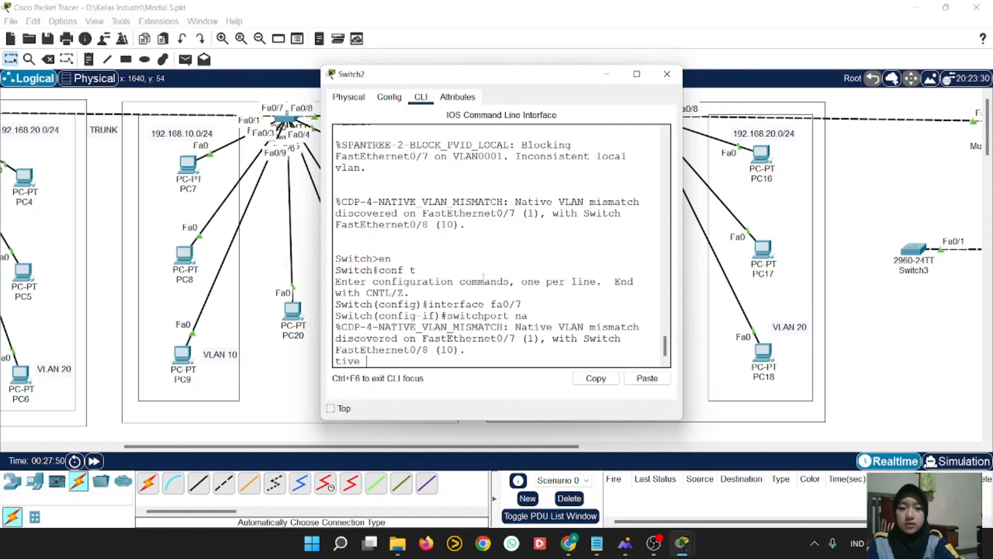
pyautogui.write(' vlan 10')
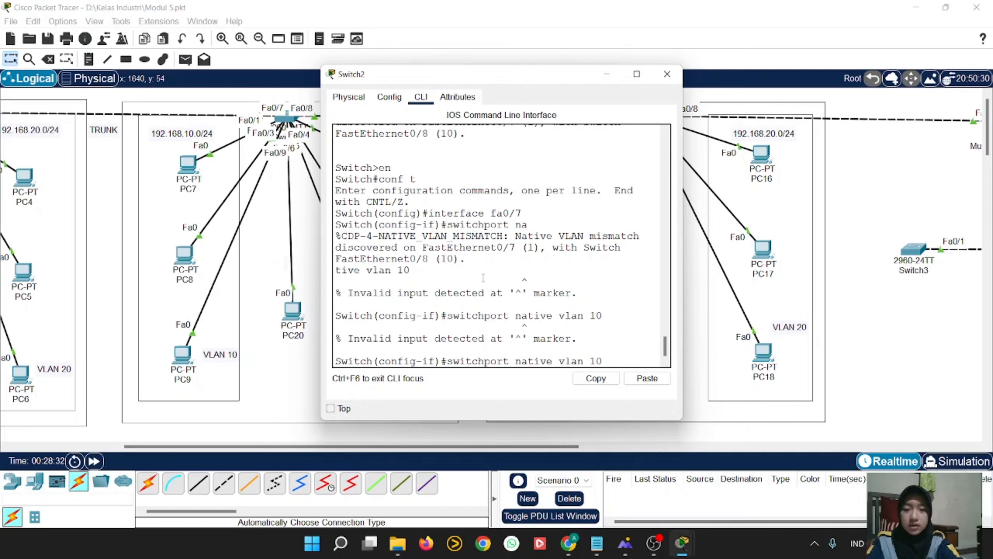
# Set the native VLAN of Switch2's fa0/7 with switchport trunk native vlan 10 and exit interface configuration mode.
pyautogui.press('Left')
pyautogui.press('Left')
pyautogui.press('Left')
pyautogui.press('Left')
pyautogui.press('Left')
pyautogui.press('Left')
pyautogui.press('Left')
pyautogui.press('Left')
pyautogui.press('Left')
pyautogui.press('Left')
pyautogui.press('Left')
pyautogui.press('Left')
pyautogui.press('Left')
pyautogui.press('Left')
pyautogui.press('Left')
pyautogui.write('trun')
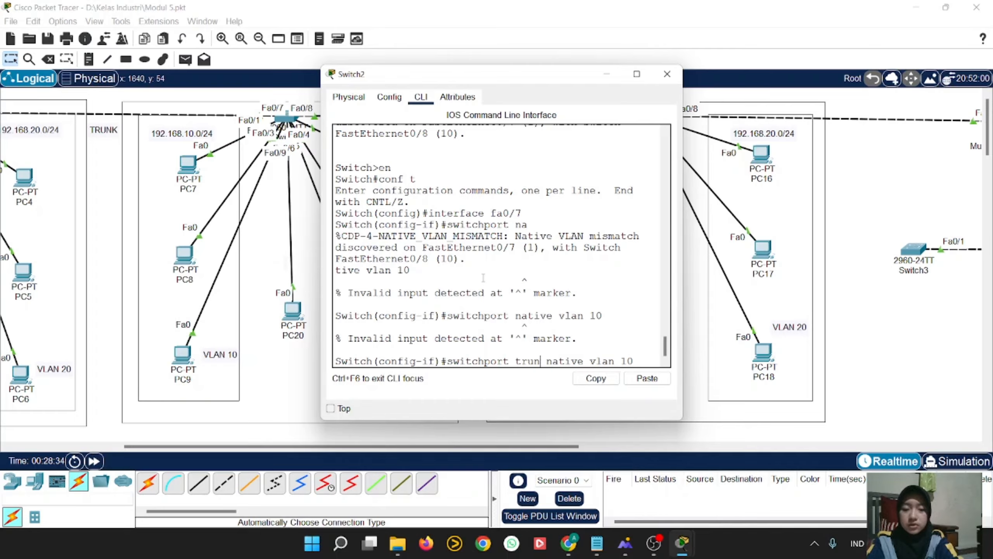
pyautogui.write('k')
pyautogui.press('Right')
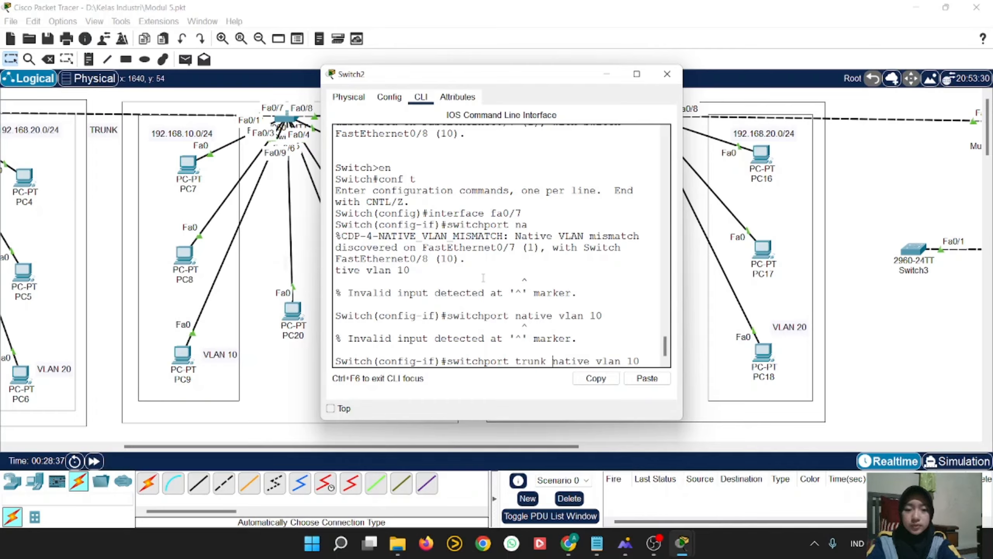
pyautogui.press('Return')
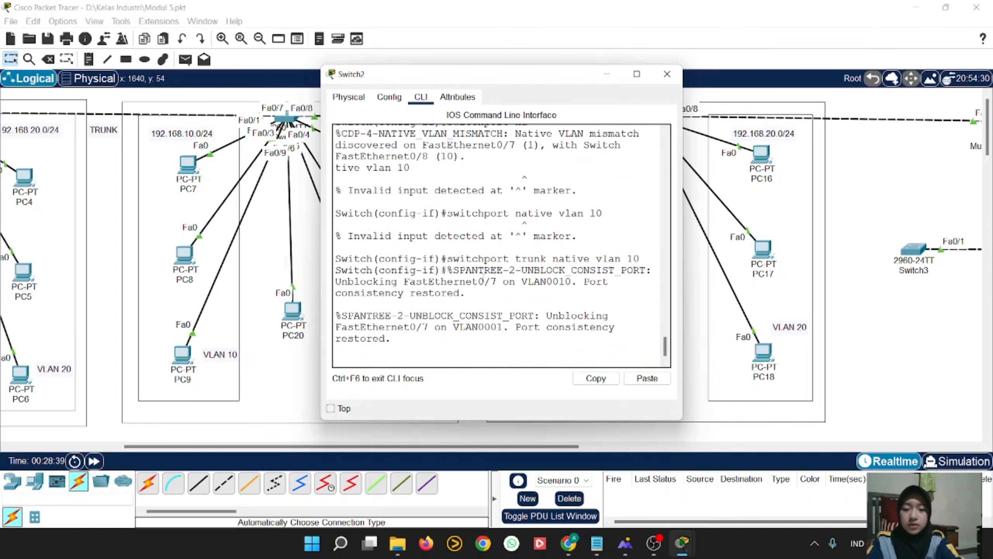
pyautogui.write('exit')
pyautogui.press('Return')
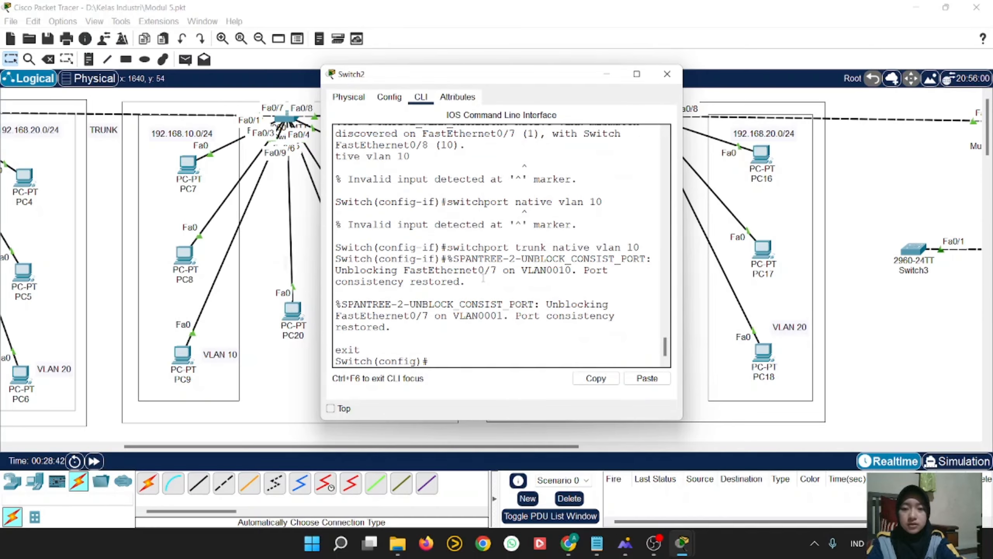
# Check Switch2's trunk ports and native VLANs with do show interface trunk, widening the window to read the table, and close the window.
pyautogui.write('do s')
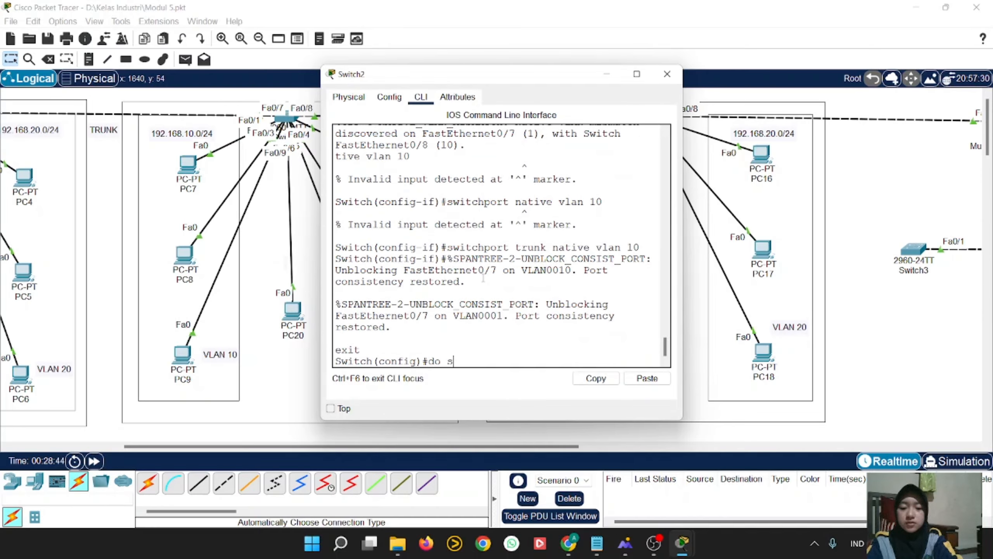
pyautogui.write('how interf')
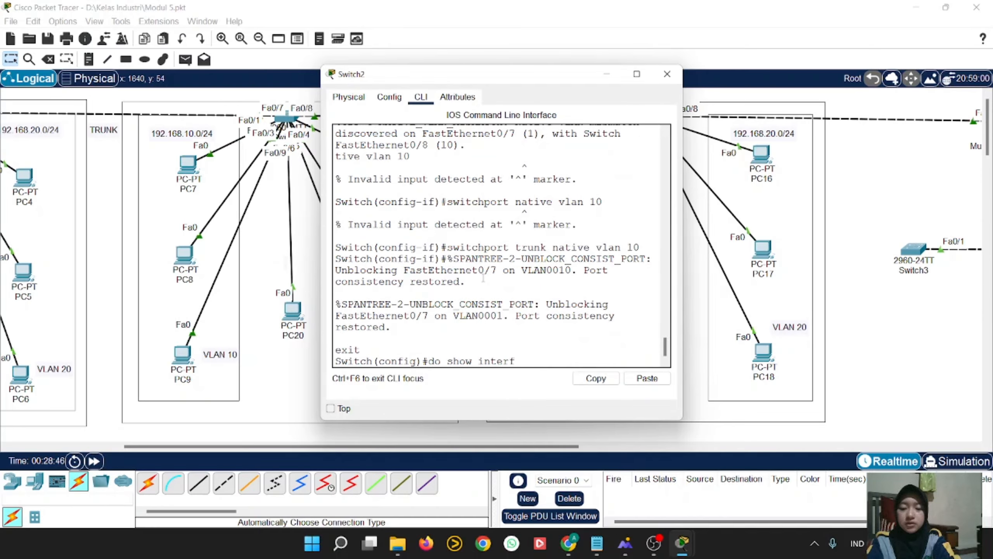
pyautogui.write('ace trunk')
pyautogui.press('Return')
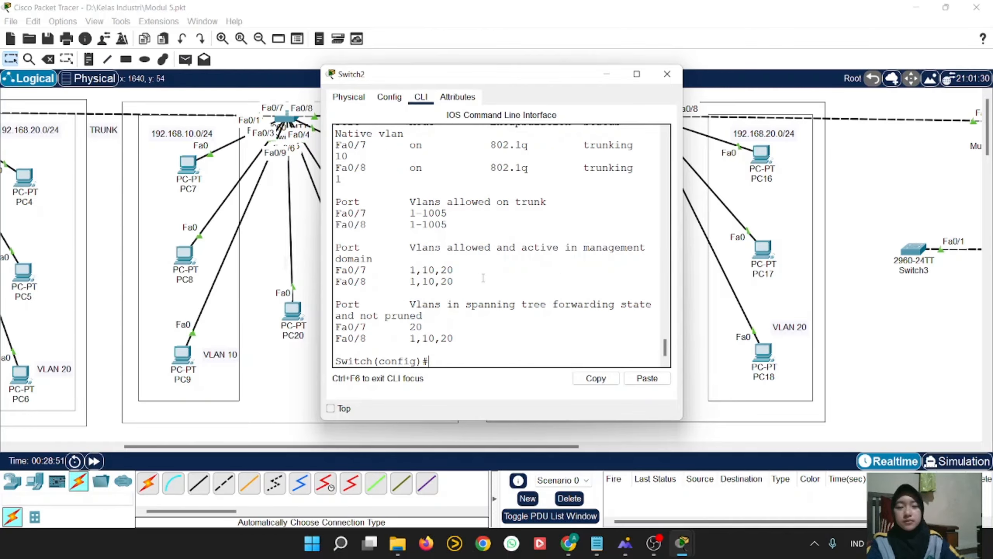
pyautogui.moveTo(684, 226); pyautogui.dragTo(858, 232)
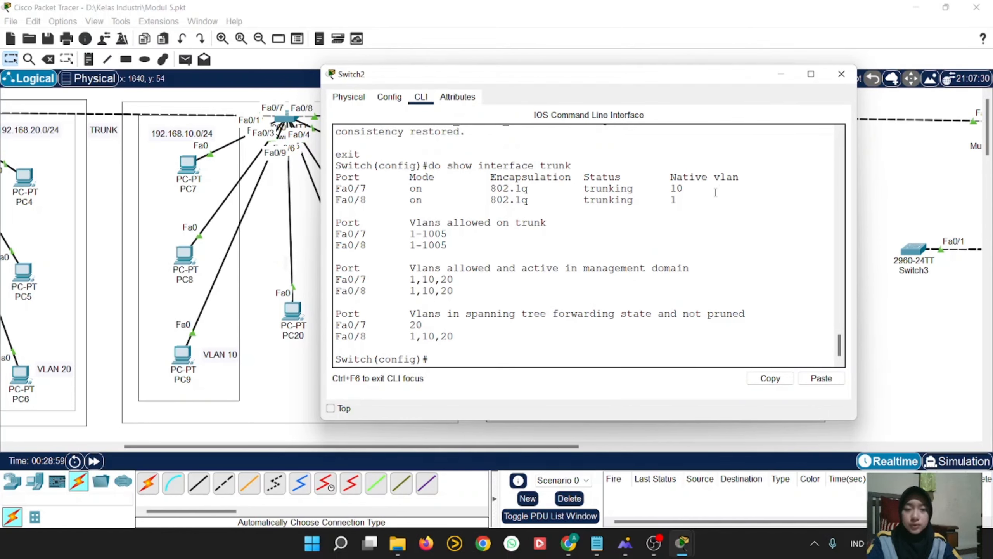
pyautogui.click(841, 74)
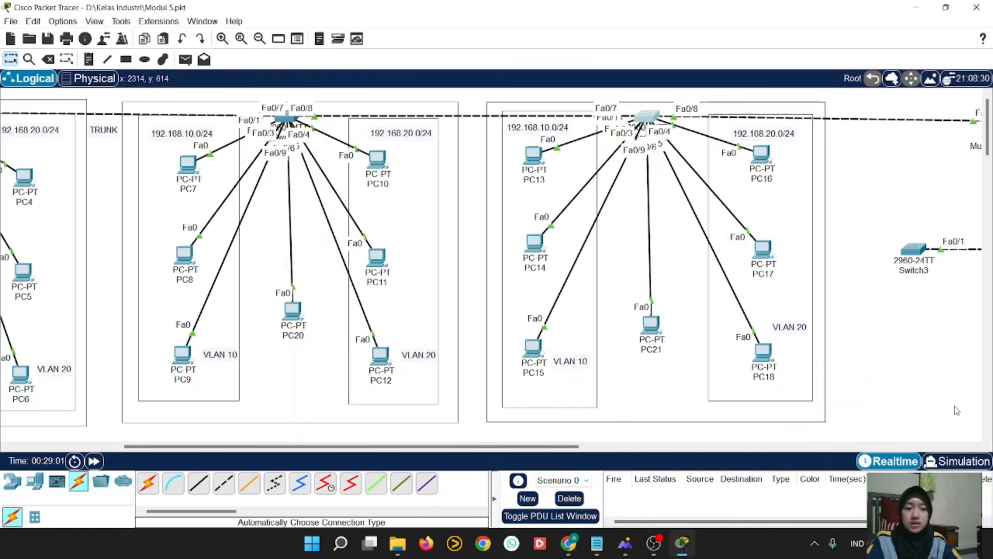
# In simulation mode, send a simple PDU from PC9 to PC15 and advance the capture until it reaches Switch2.
pyautogui.click(958, 461)
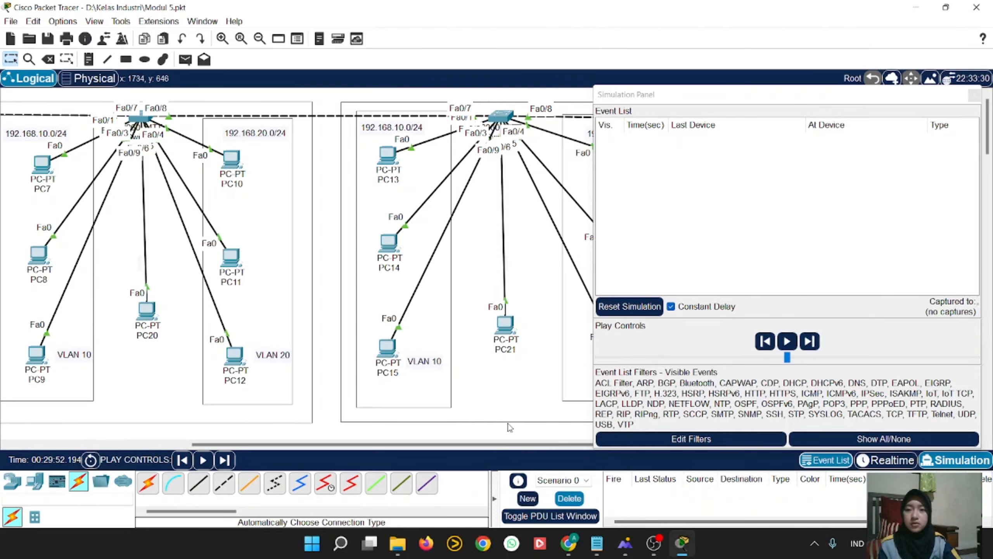
pyautogui.click(185, 59)
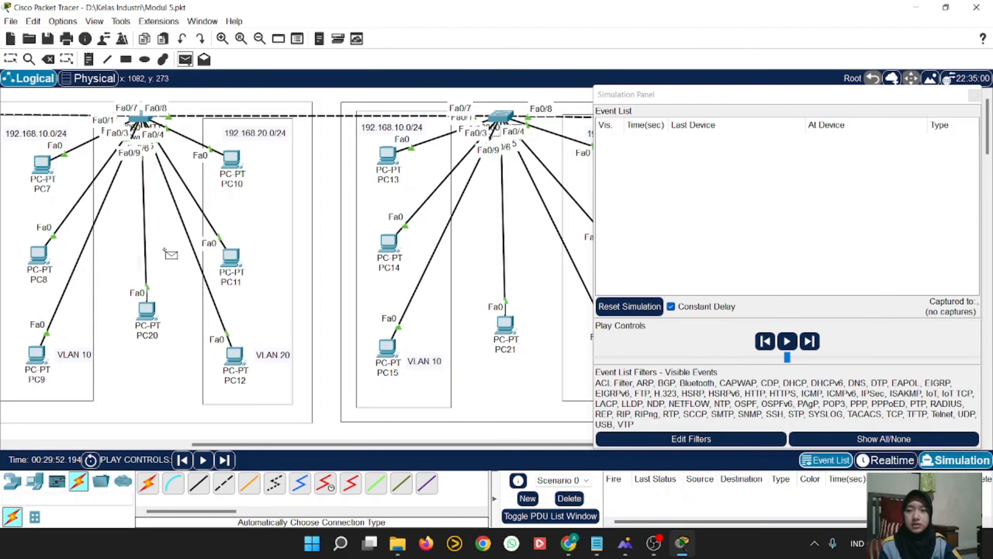
pyautogui.click(36, 352)
pyautogui.click(382, 345)
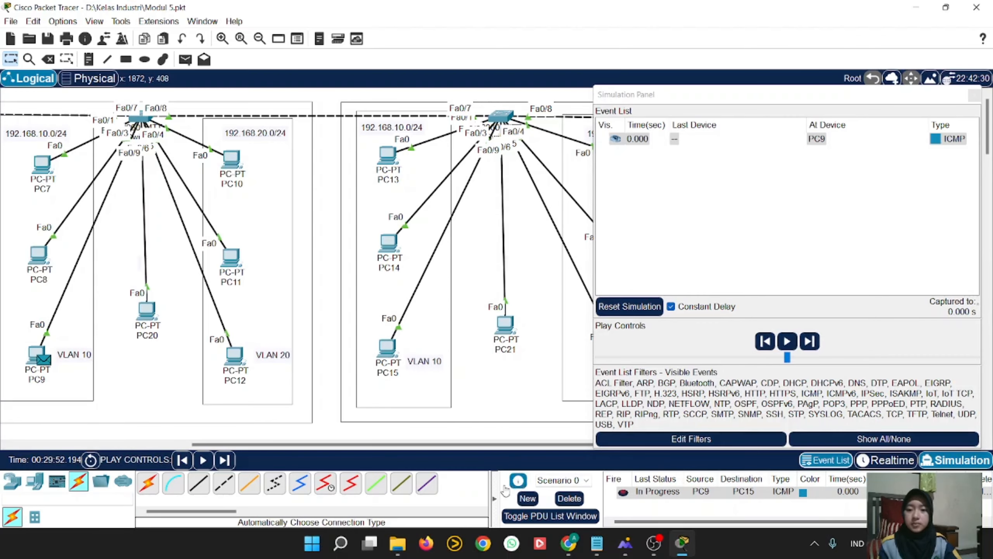
pyautogui.click(224, 458)
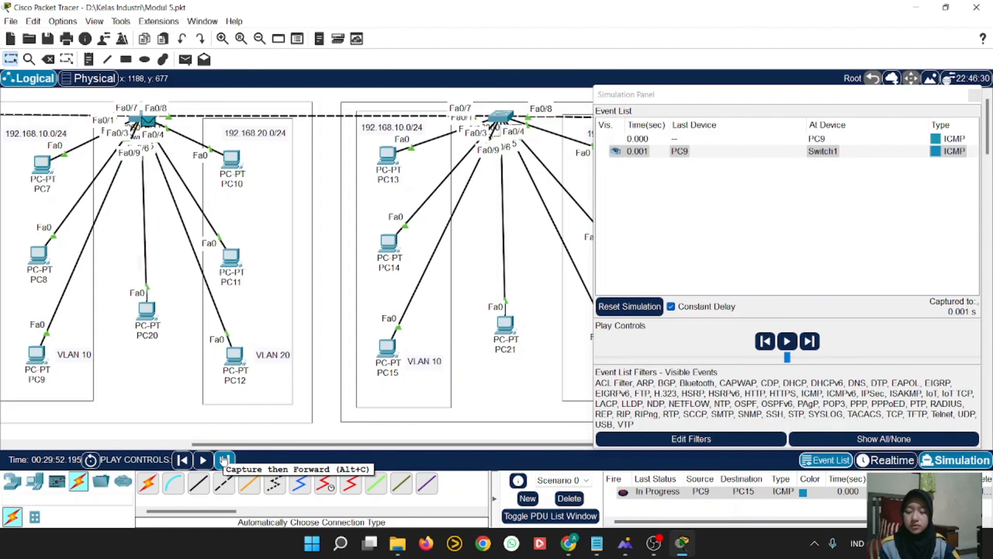
pyautogui.click(224, 458)
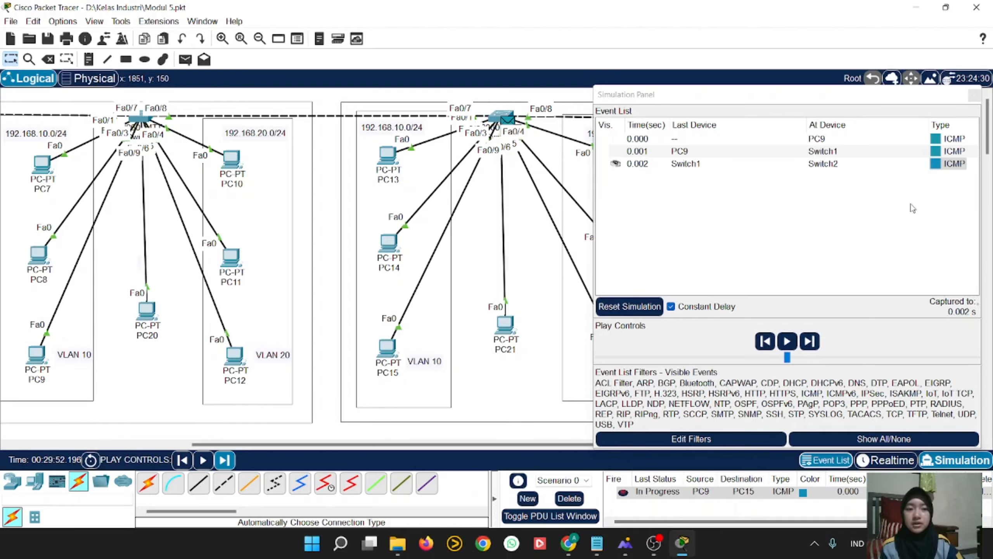
# Examine the PDU layer information of the ICMP event at Switch2, and close it along with the simulation event list.
pyautogui.click(953, 165)
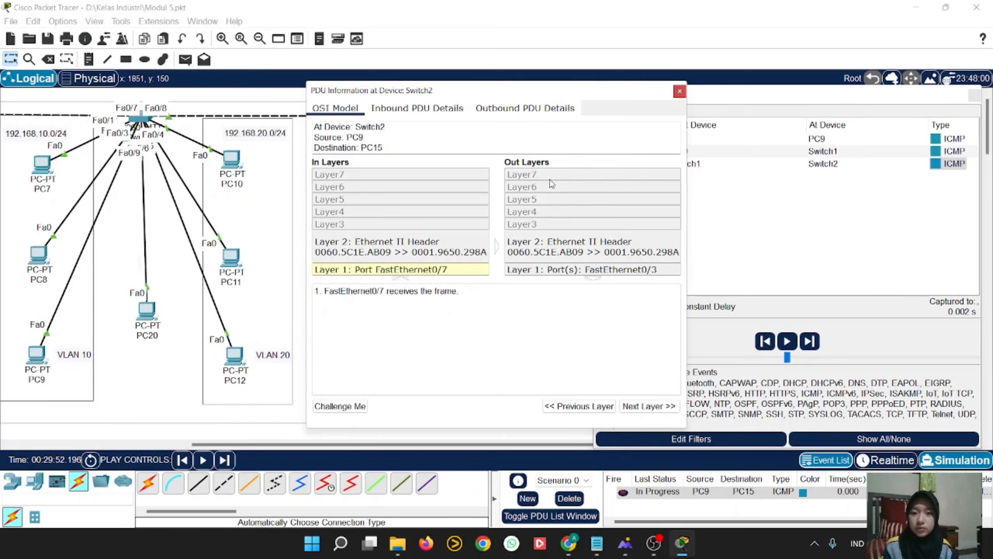
pyautogui.click(680, 91)
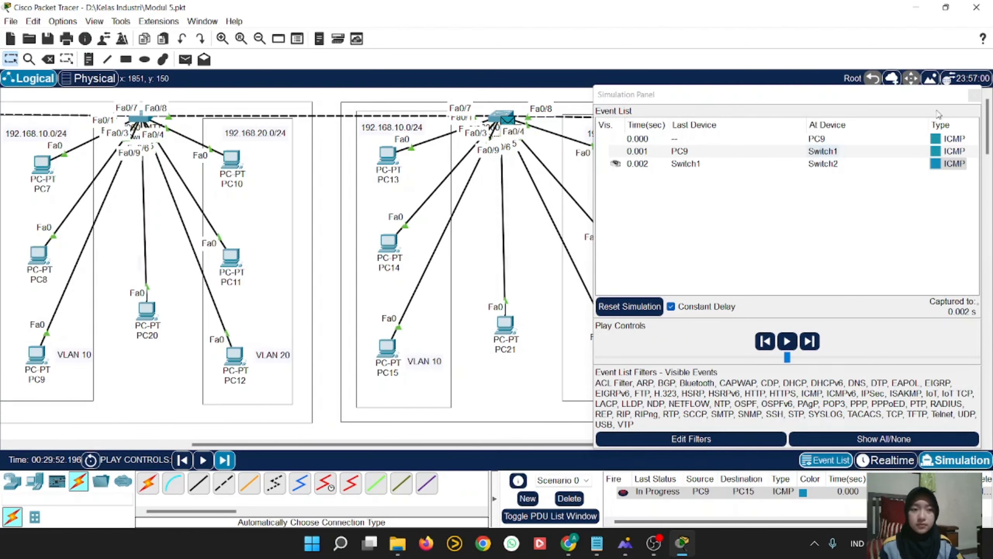
pyautogui.click(975, 94)
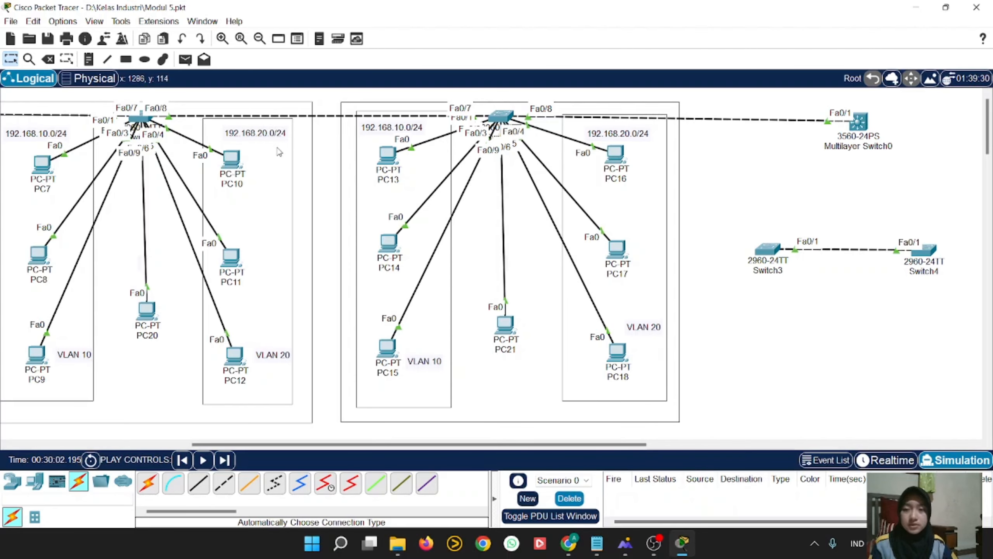
# Open Switch1's command line and enter interface configuration mode for fa0/8.
pyautogui.click(148, 119)
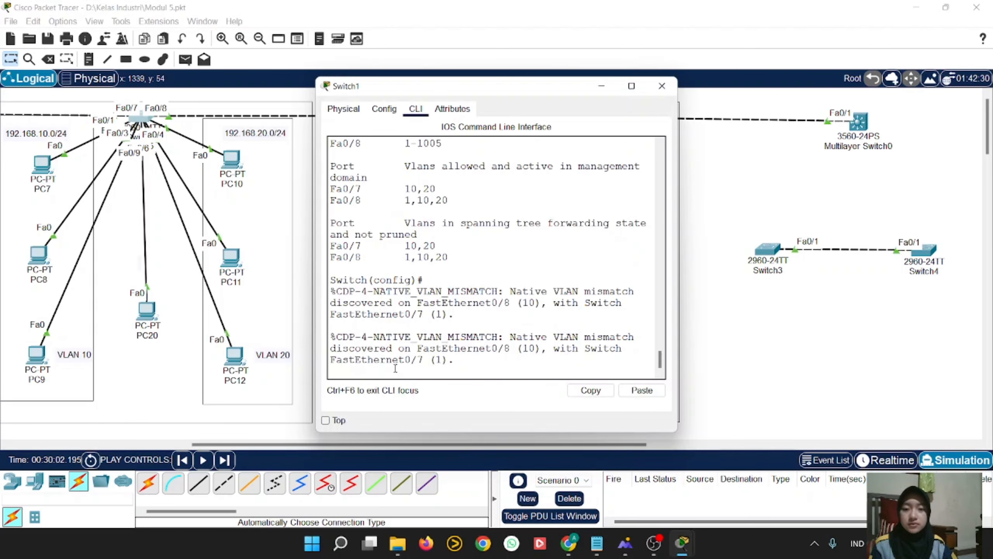
pyautogui.press('Return')
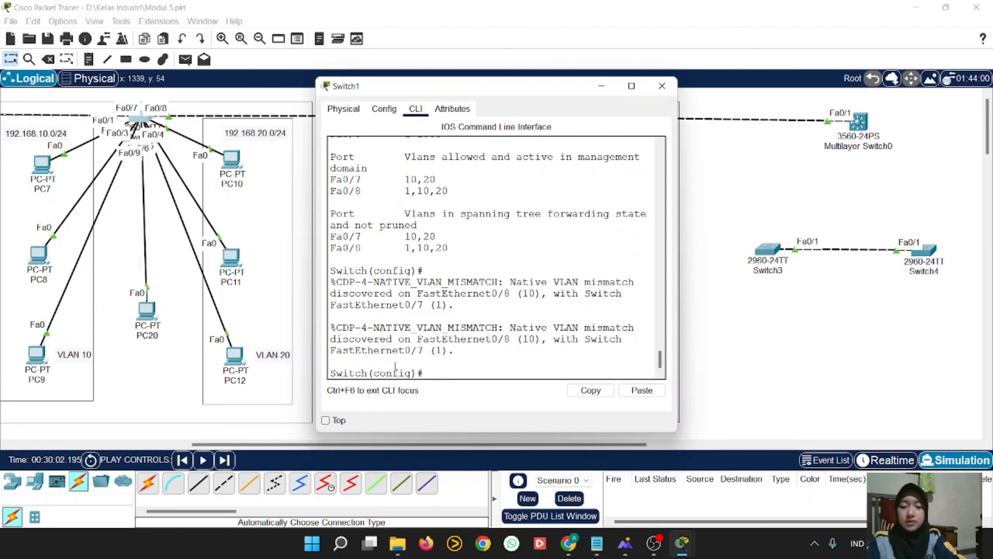
pyautogui.write('in')
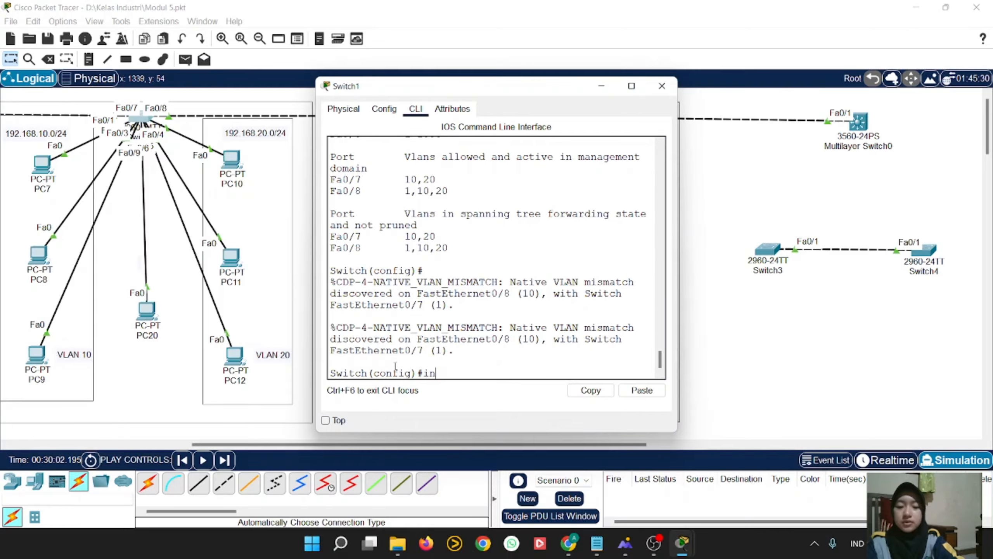
pyautogui.write('terface')
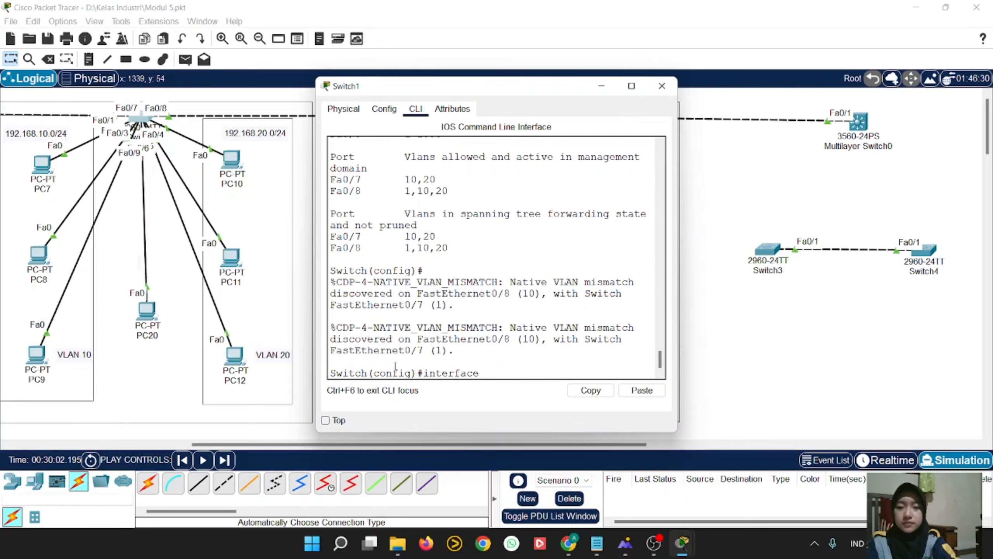
pyautogui.write(' fa0/8')
pyautogui.press('Return')
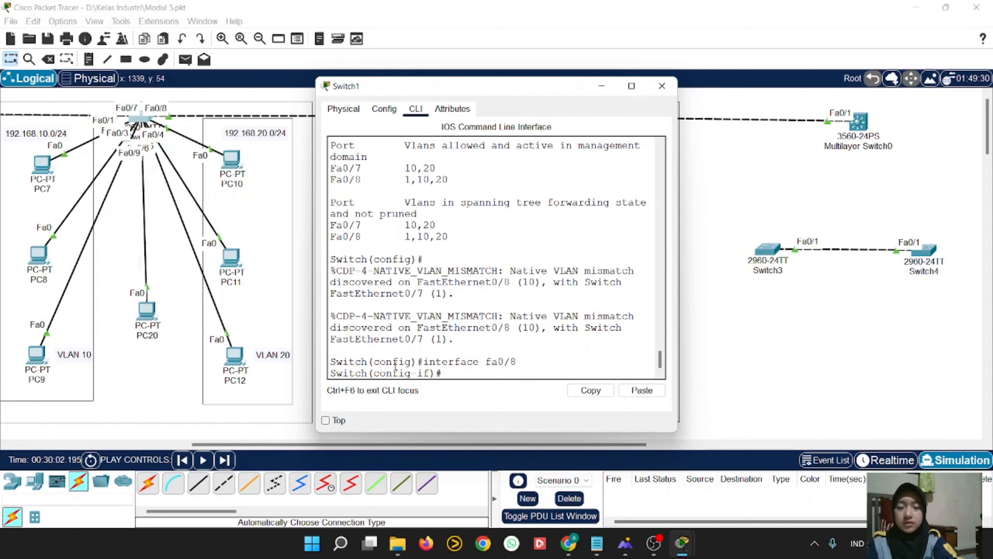
# Set the native VLAN of Switch1's fa0/8 with switchport trunk native vlan 1 and exit interface configuration mode.
pyautogui.press('Up')
pyautogui.press('Up')
pyautogui.press('Up')
pyautogui.press('Up')
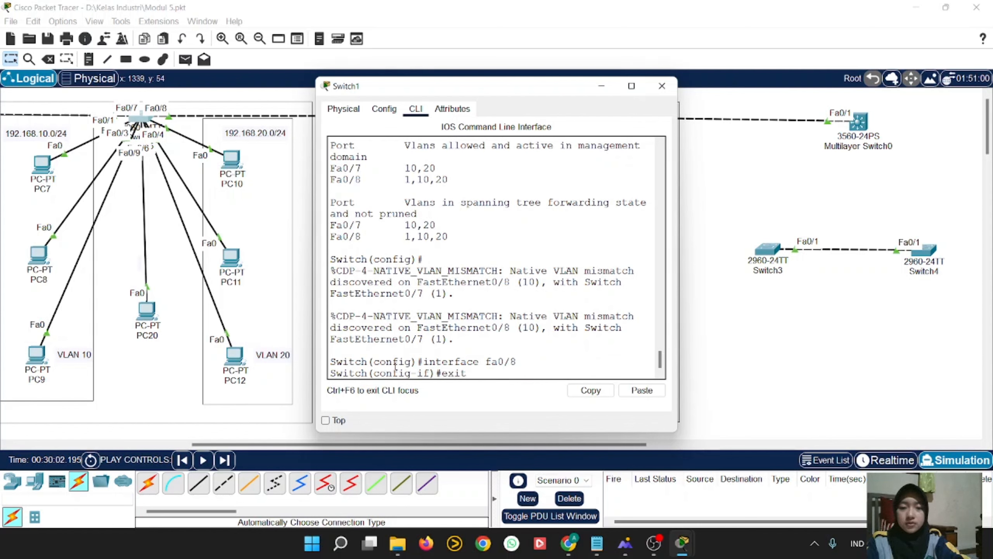
pyautogui.press('Down')
pyautogui.press('Down')
pyautogui.press('Down')
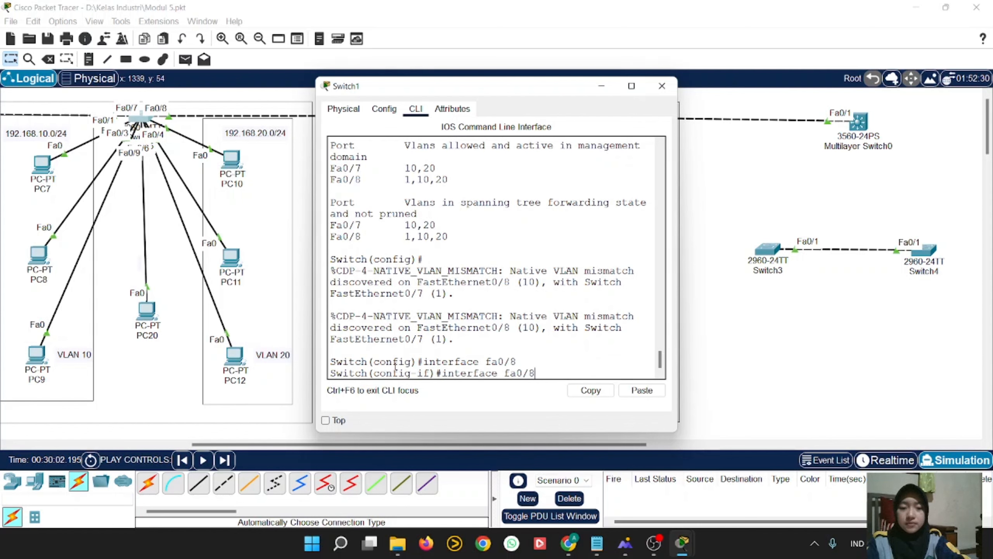
pyautogui.press('Up')
pyautogui.press('Up')
pyautogui.press('Up')
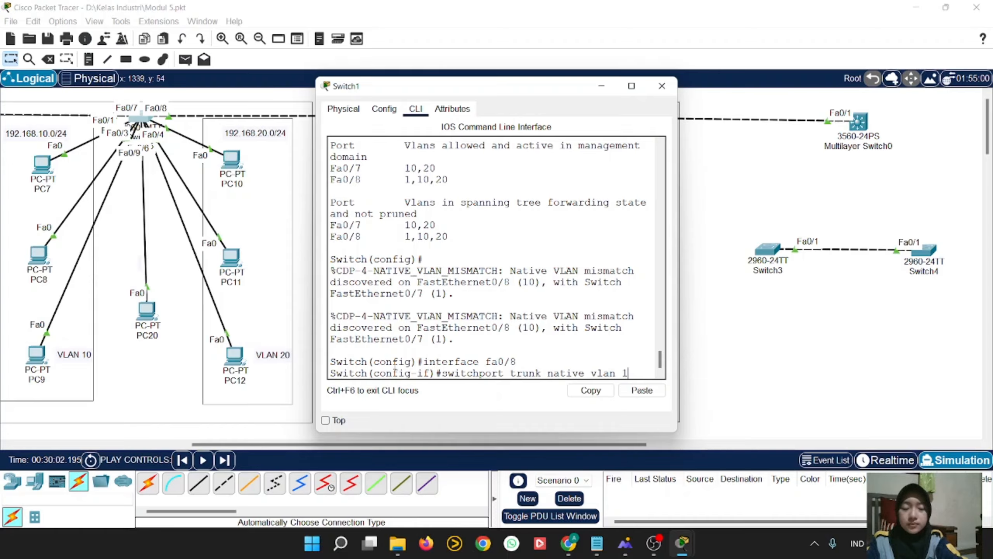
pyautogui.press('Return')
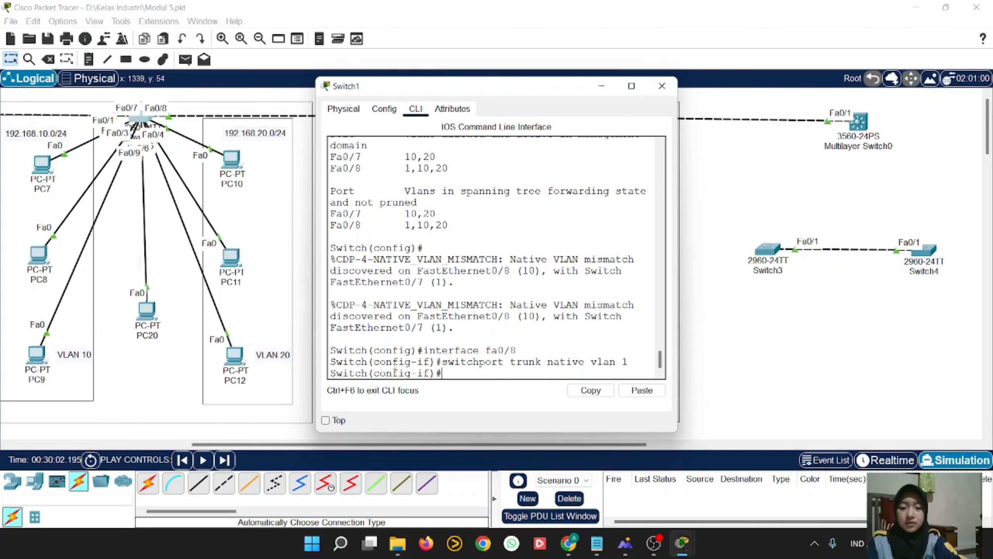
pyautogui.write('e')
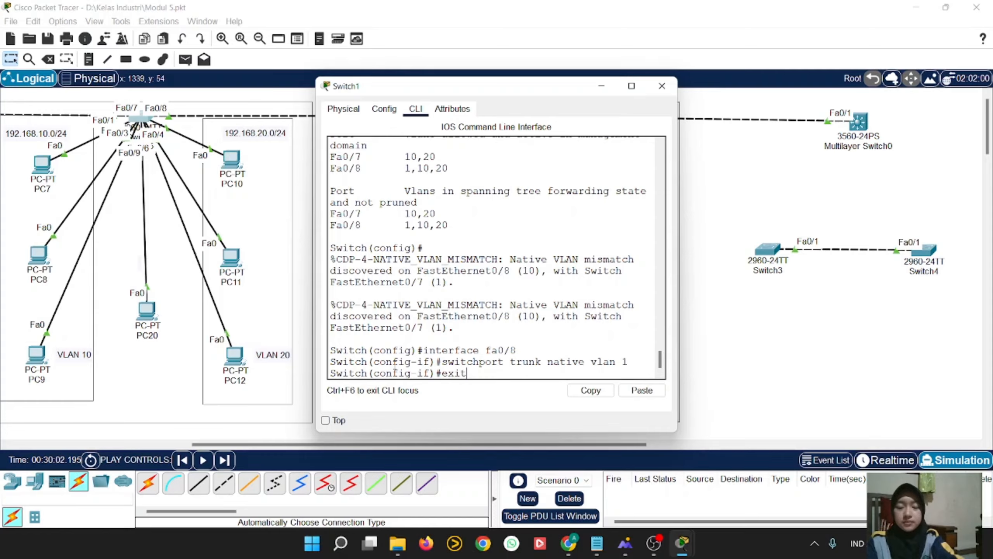
pyautogui.write('xit')
pyautogui.press('Return')
# Check the native VLANs of Switch1's trunk ports with do show interface trunk in a widened window, and close the window.
pyautogui.write('do show interface trunk')
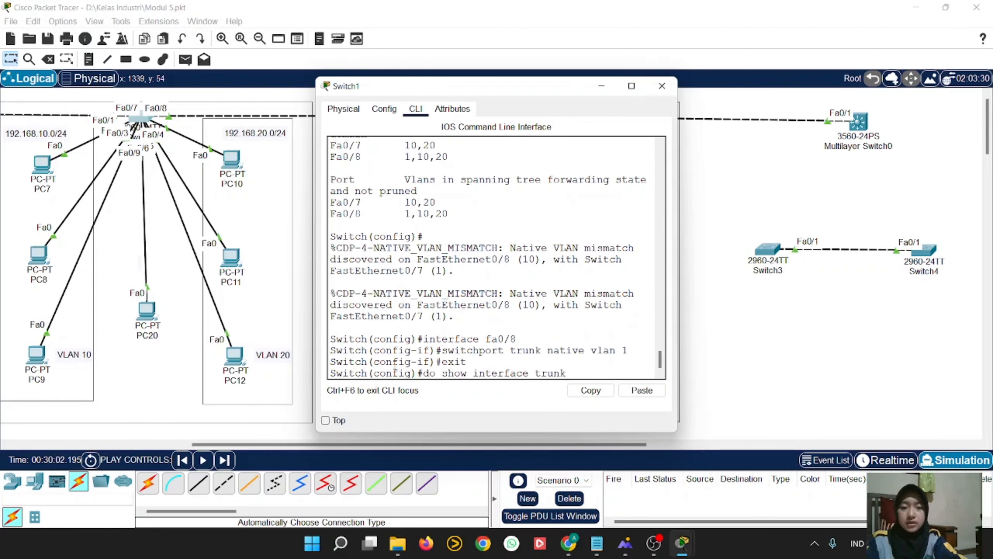
pyautogui.press('Return')
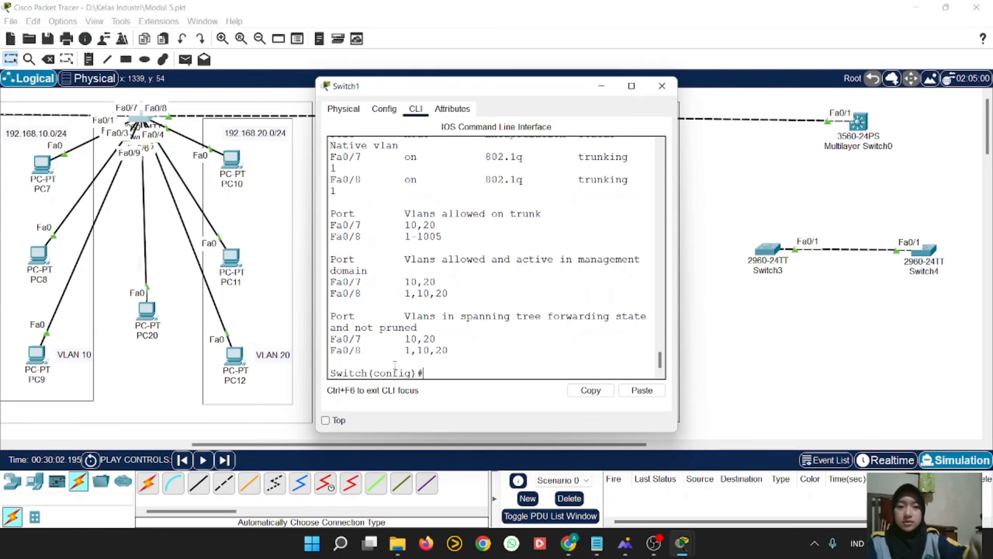
pyautogui.moveTo(678, 250); pyautogui.dragTo(842, 267)
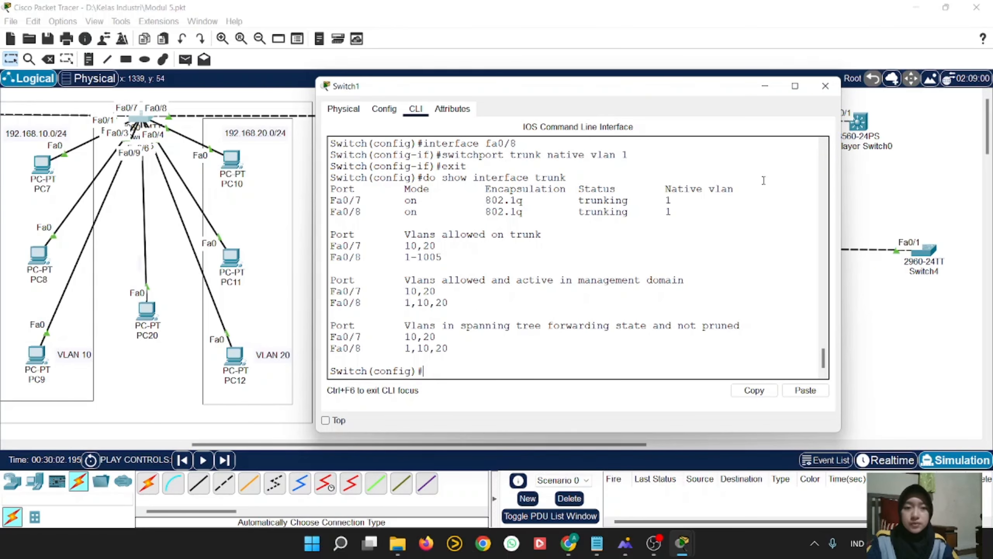
pyautogui.click(826, 86)
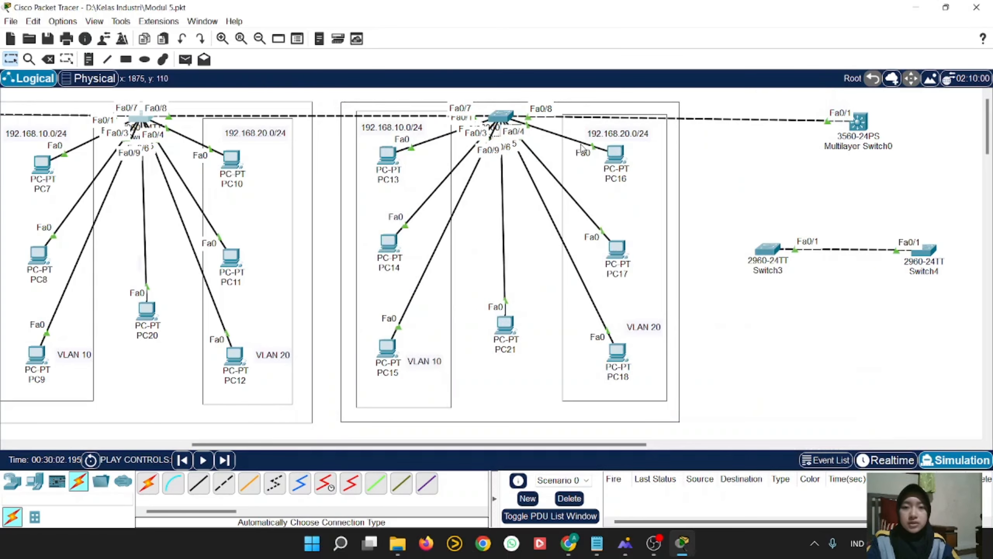
# Open Switch2's command line and enter interface configuration mode for fa0/7.
pyautogui.click(505, 118)
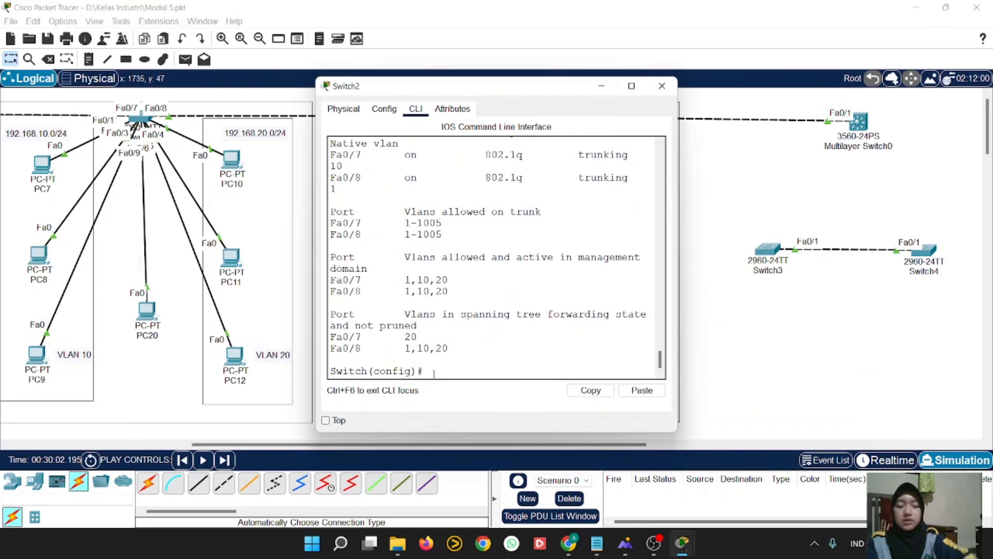
pyautogui.write('inter')
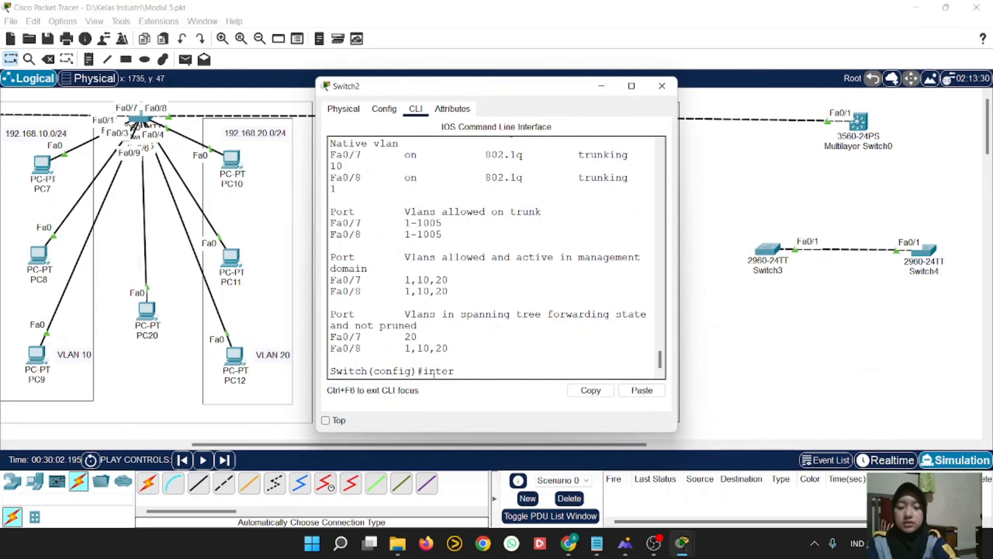
pyautogui.write('face fa0/')
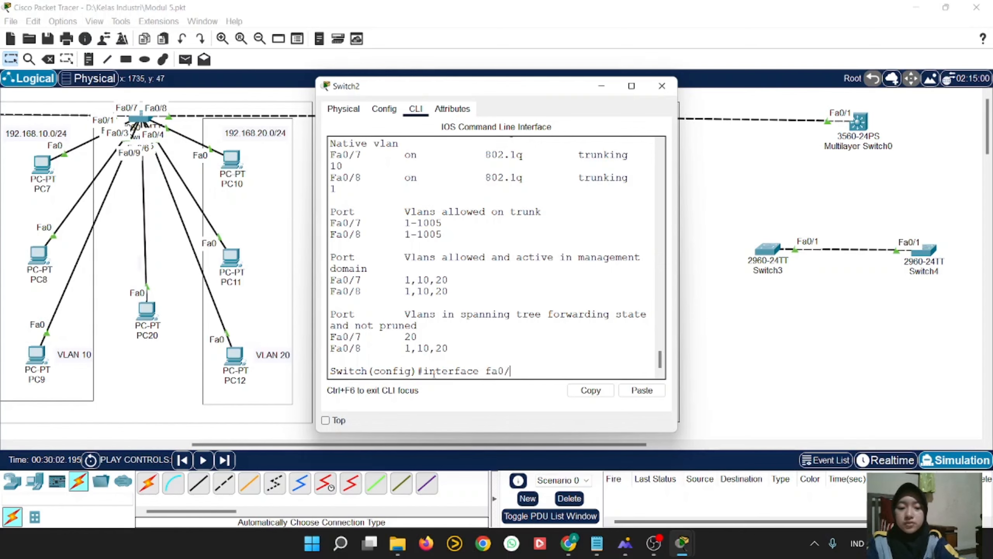
pyautogui.write('7')
pyautogui.press('Return')
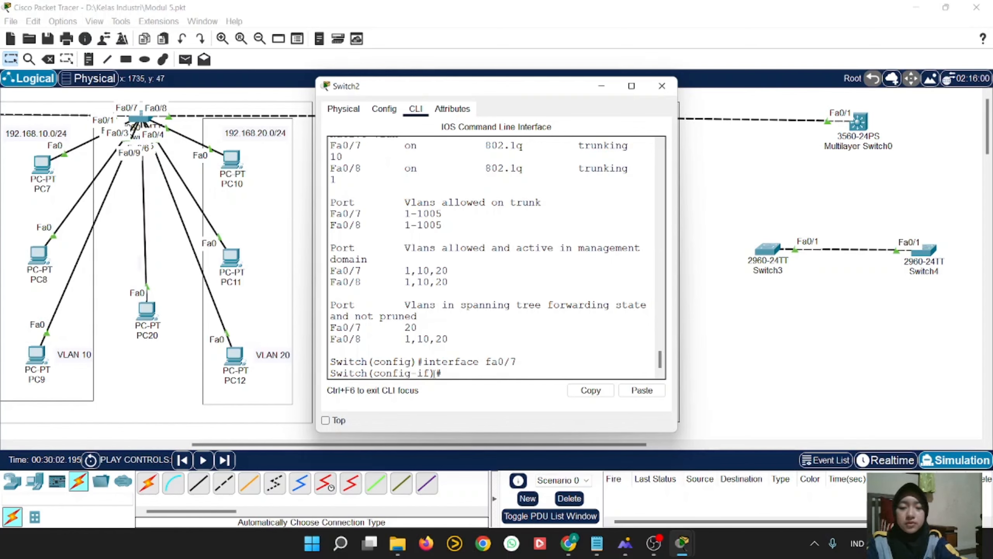
# Set the native VLAN of Switch2's fa0/7 with switchport trunk native vlan 1 and exit interface configuration mode.
pyautogui.press('Up')
pyautogui.press('Up')
pyautogui.press('Up')
pyautogui.press('Up')
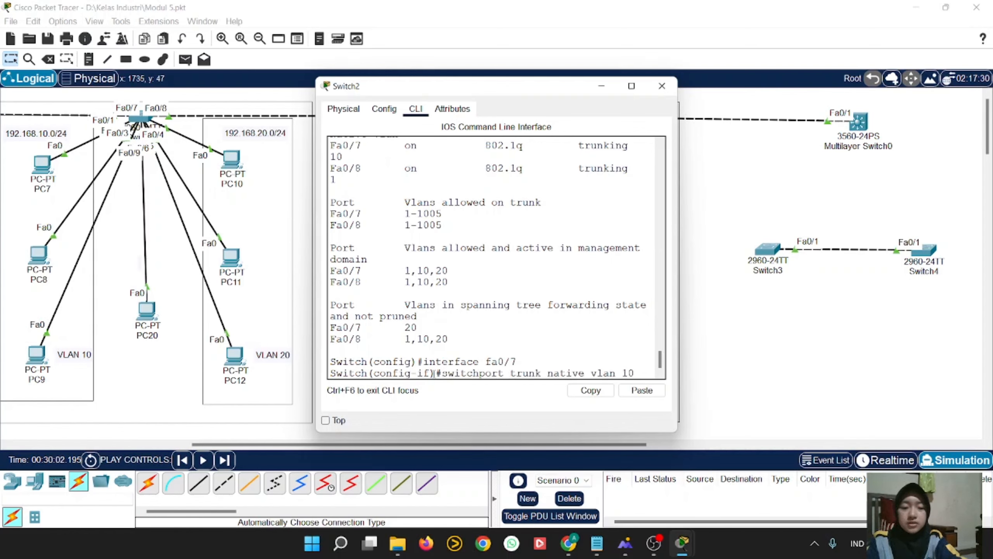
pyautogui.press('BackSpace')
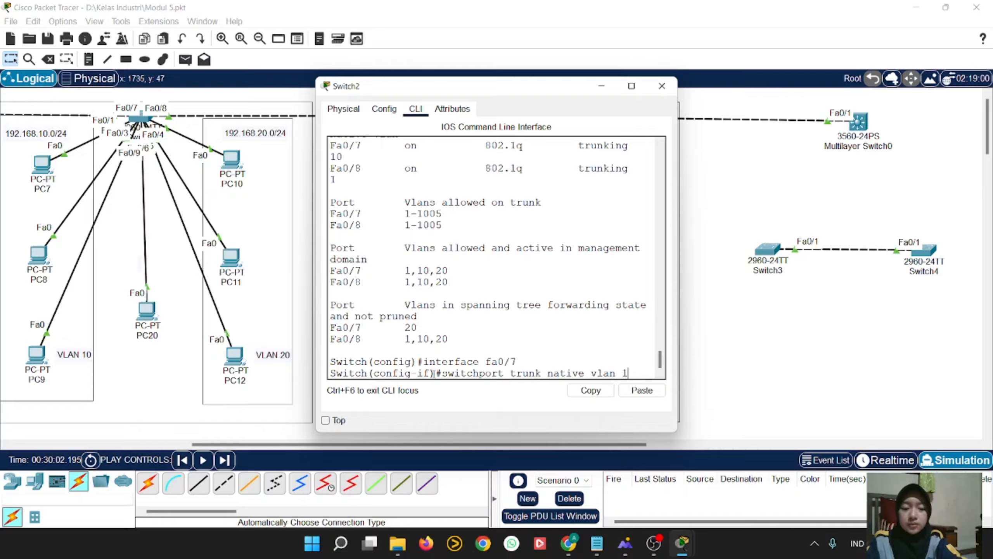
pyautogui.press('Return')
pyautogui.write('e')
pyautogui.write('t')
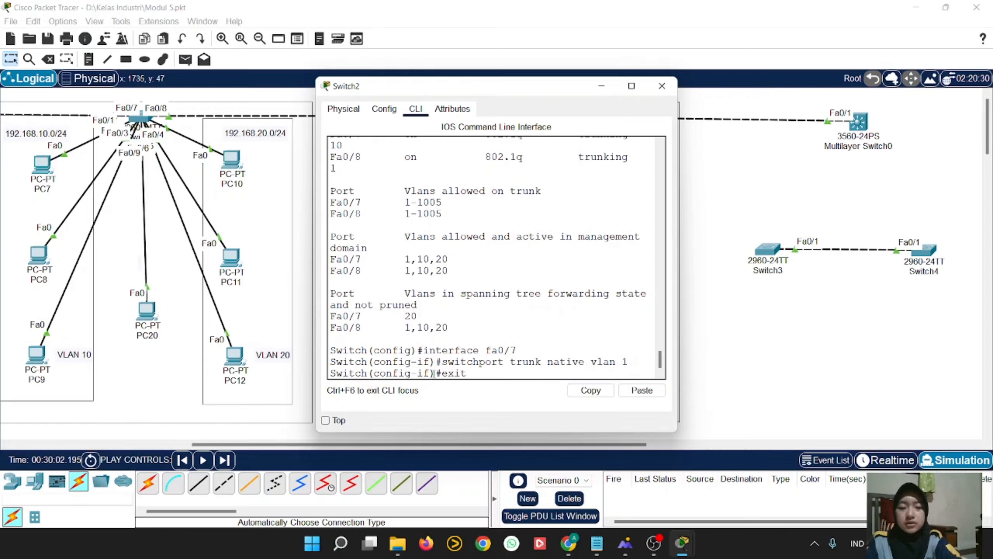
pyautogui.press('Return')
# Check the native VLANs of Switch2's trunk ports with do show interface trunk in a widened window, and close the window.
pyautogui.write('interface fa0/7')
pyautogui.press('Up')
pyautogui.press('Up')
pyautogui.press('Up')
pyautogui.press('Up')
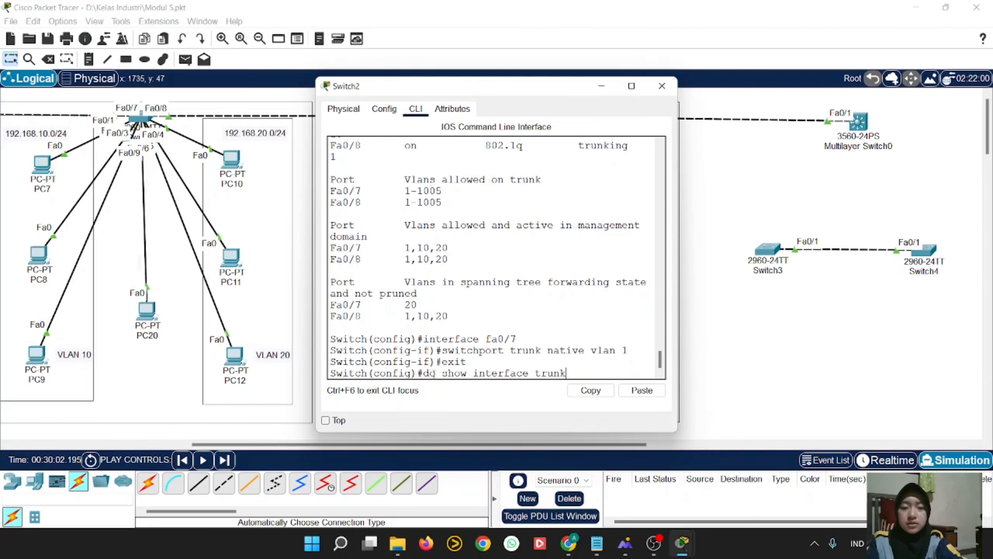
pyautogui.press('Return')
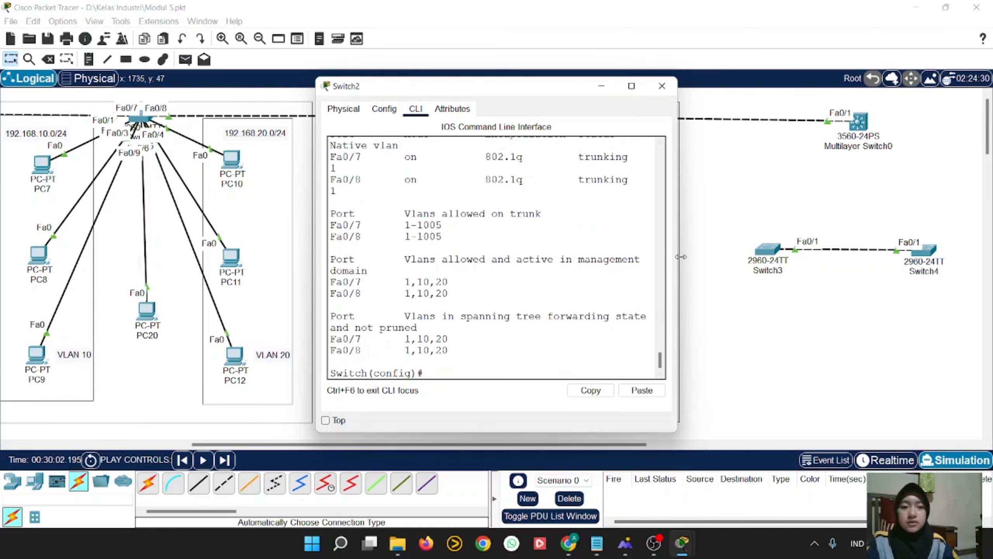
pyautogui.moveTo(677, 258); pyautogui.dragTo(844, 258)
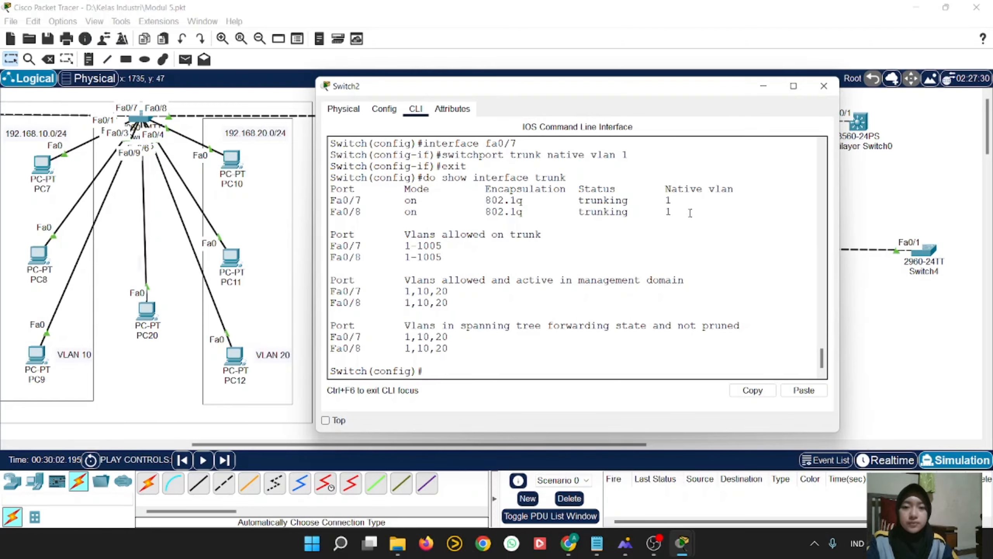
pyautogui.moveTo(838, 254); pyautogui.dragTo(785, 254)
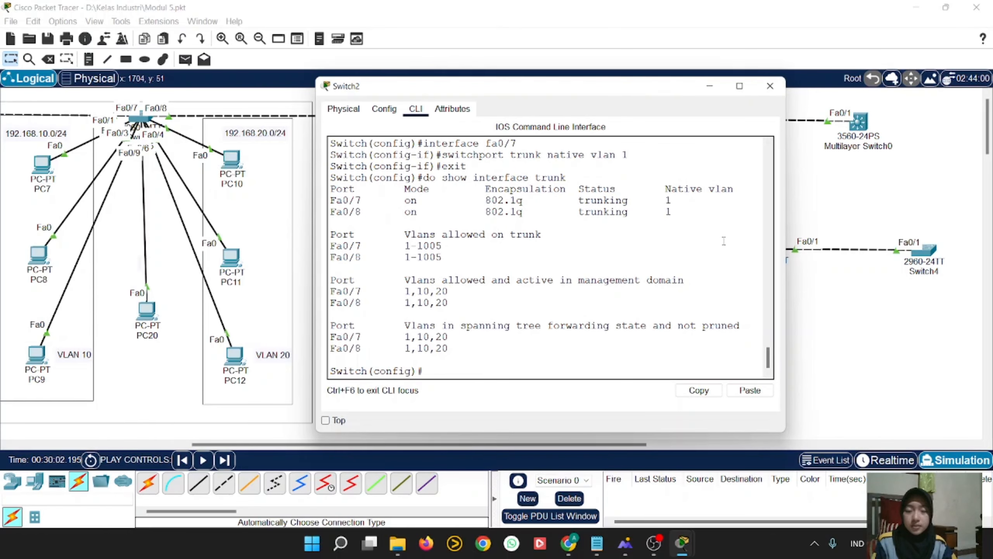
pyautogui.click(770, 85)
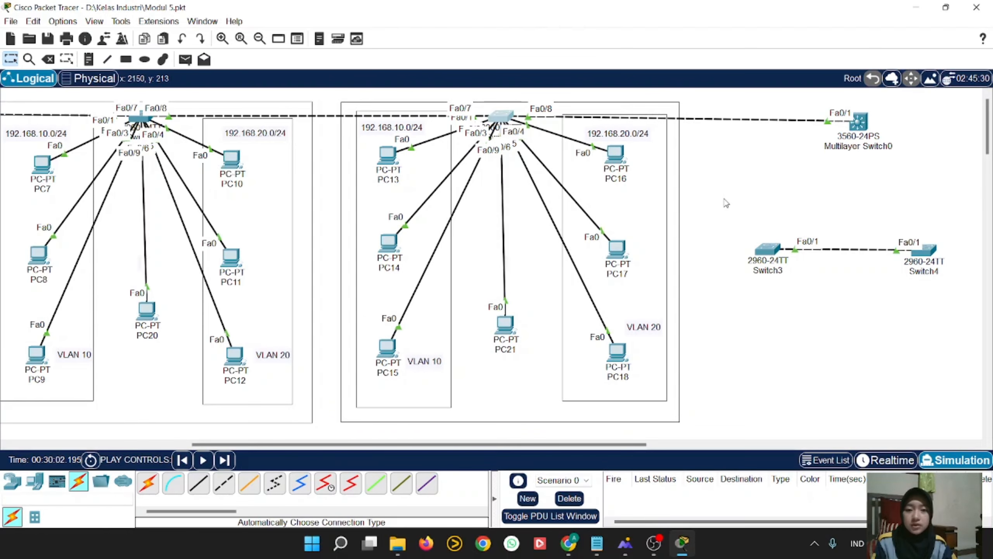